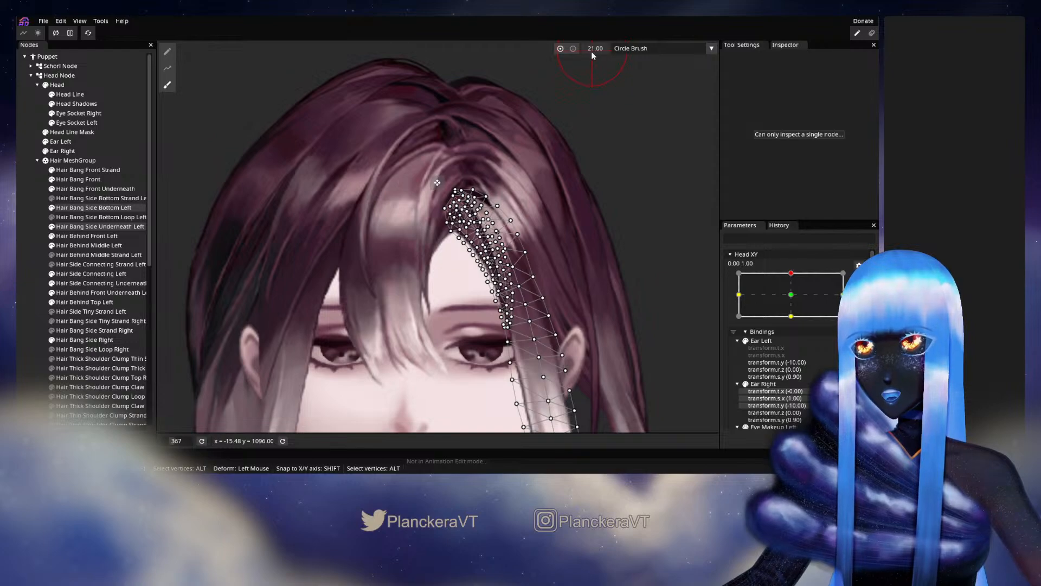
Set the circle brush size to 10 and touch up the two selected left side bang meshes near the parting.
scroll(494, 218, up, 3)
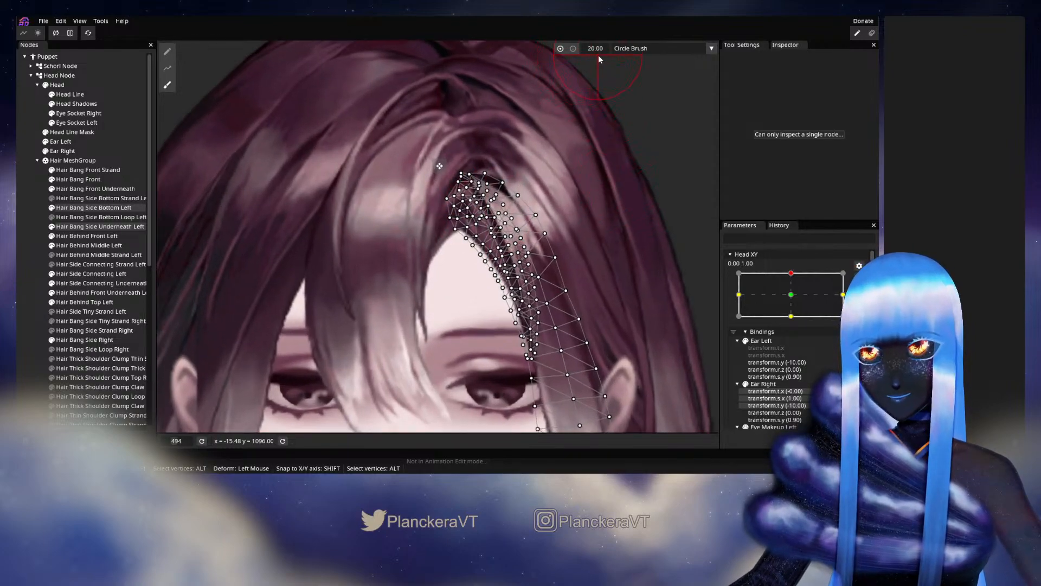
drag(597, 53, 597, 54)
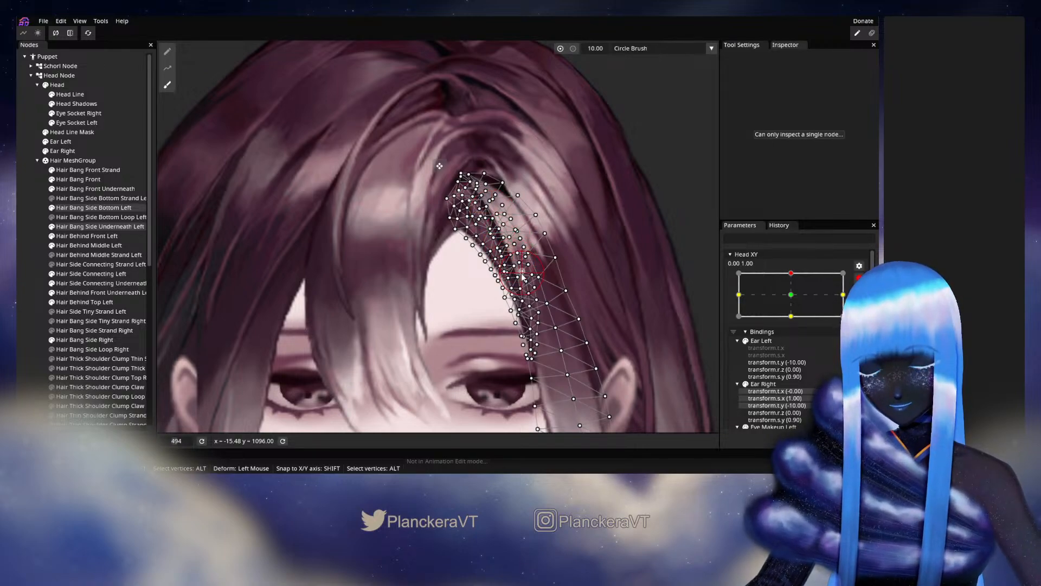
click(19, 295)
scroll(541, 279, down, 5)
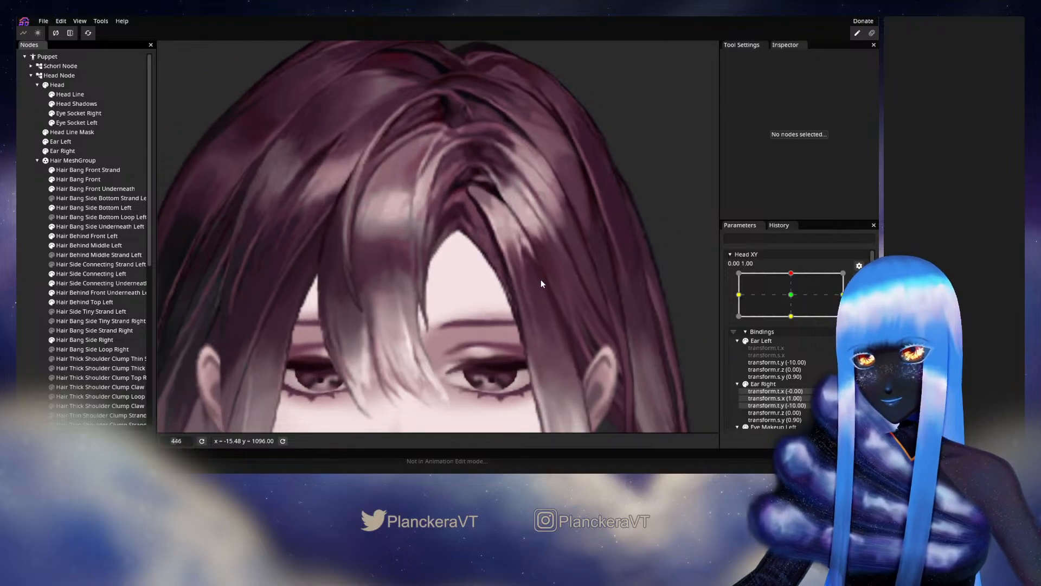
Test the hair deformation around the Head XY 0.00, 1.00 keypoint, leaving the parameter armed for editing.
click(859, 278)
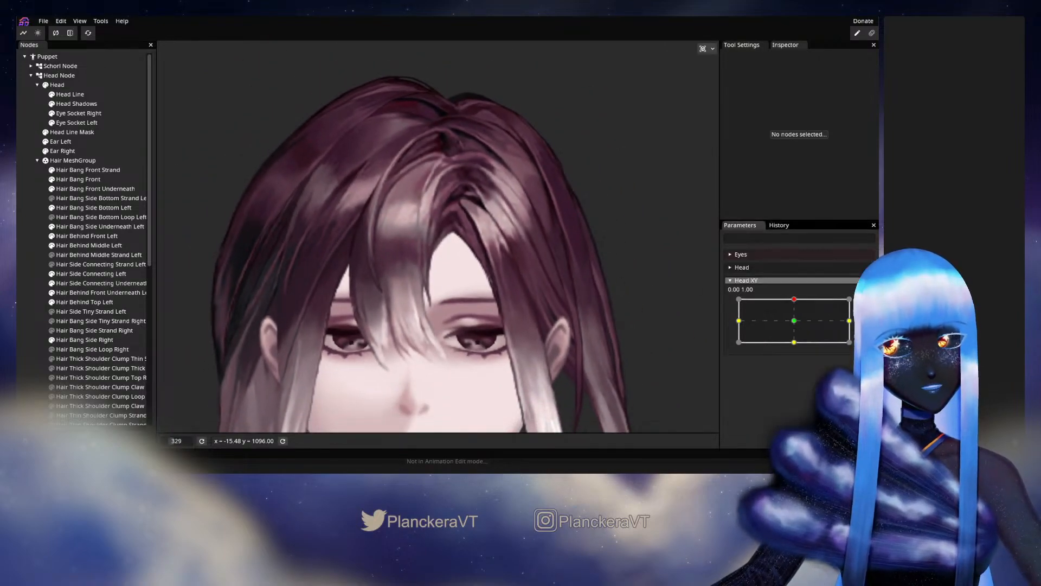
mouse_move(793, 300)
mouse_down()
mouse_move(792, 311)
mouse_move(796, 299)
mouse_up()
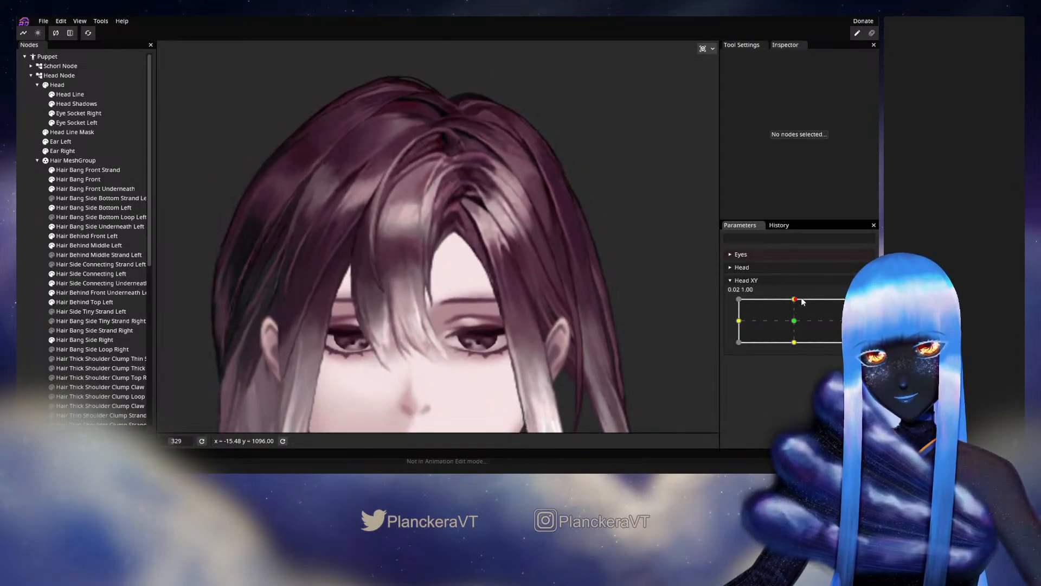
click(865, 305)
Adjust the upper mesh vertices of Hair Bang Side Bottom Left near the parting, leaving no node selected.
scroll(300, 232, up, 3)
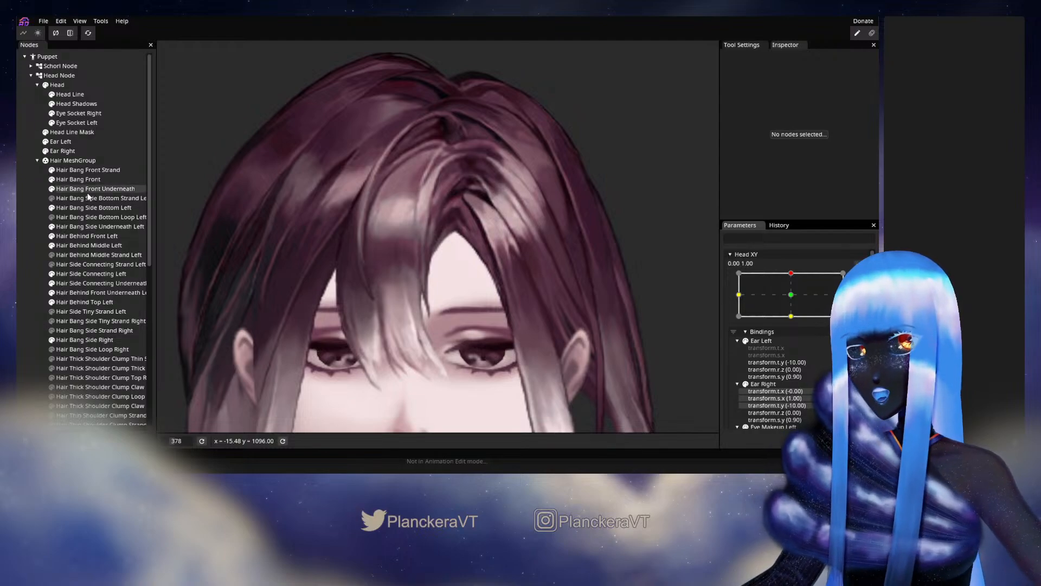
click(75, 207)
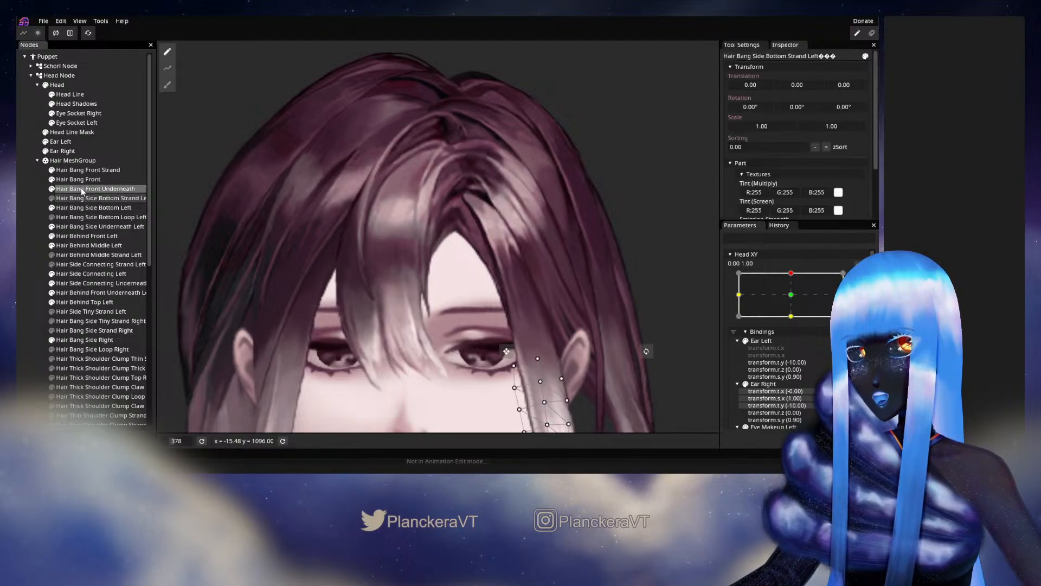
scroll(473, 233, up, 5)
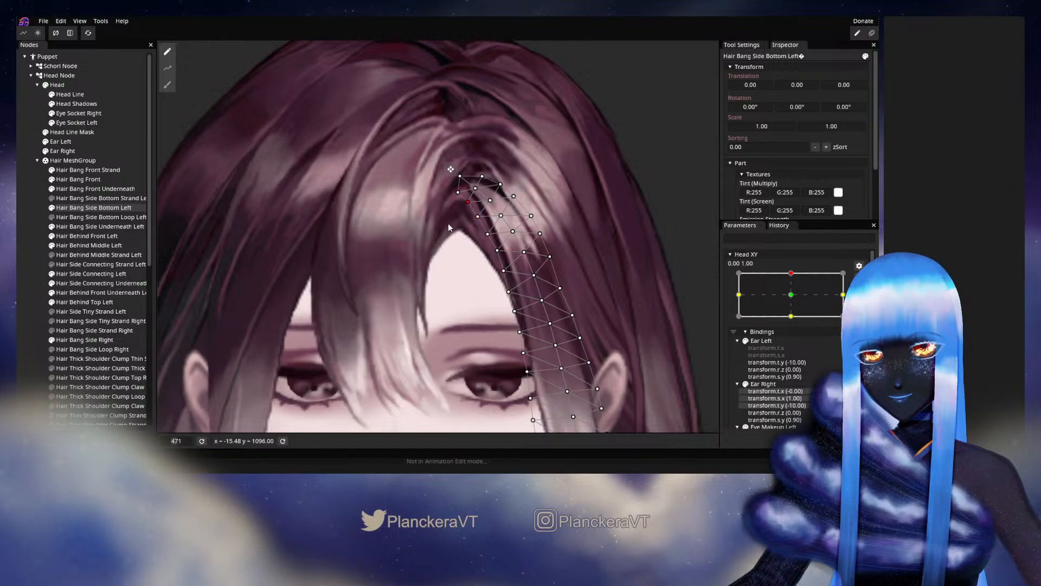
scroll(437, 269, down, 1)
scroll(25, 266, down, 1)
click(26, 266)
scroll(543, 307, down, 8)
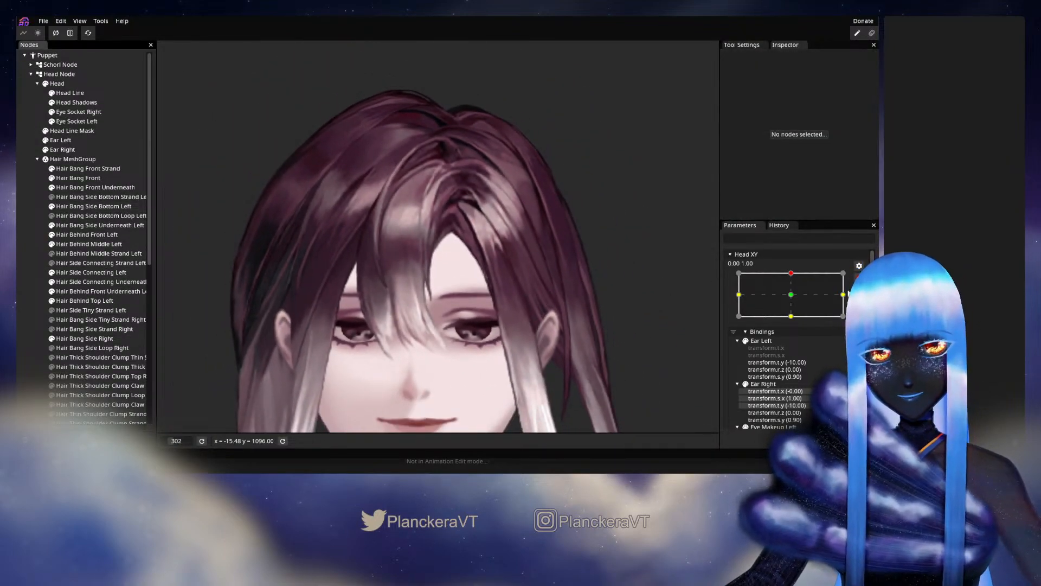
Check how the left bang moves around the top-center Head XY keypoint, and rearm the parameter.
click(859, 277)
mouse_move(794, 301)
mouse_down()
mouse_move(794, 322)
mouse_move(789, 299)
mouse_up()
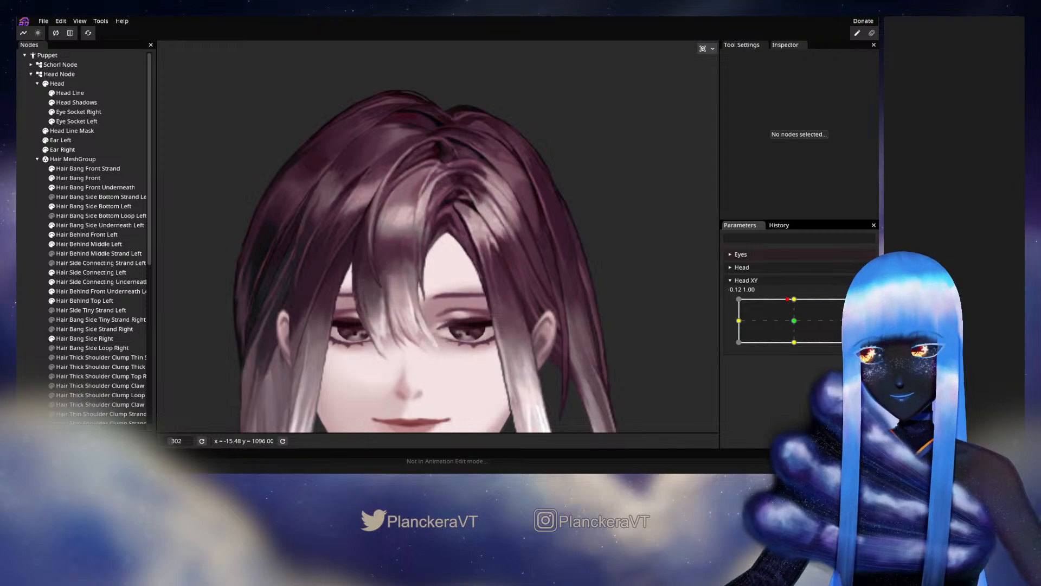
click(865, 305)
Nudge the inner and outer vertices of Hair Bang Side Bottom Left just below its root to smooth the strand.
scroll(445, 290, up, 2)
scroll(446, 294, up, 4)
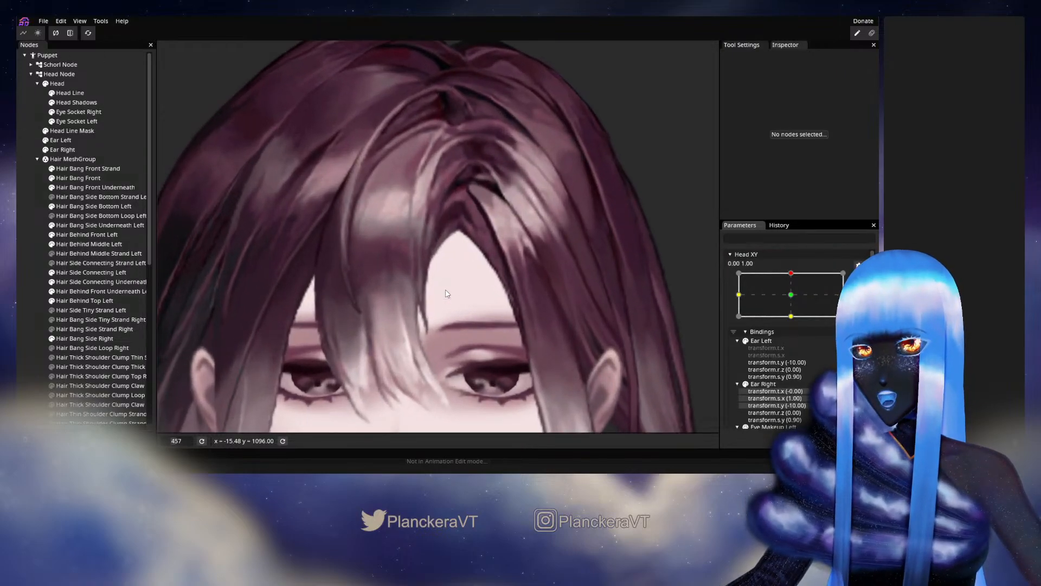
click(83, 208)
scroll(370, 247, up, 2)
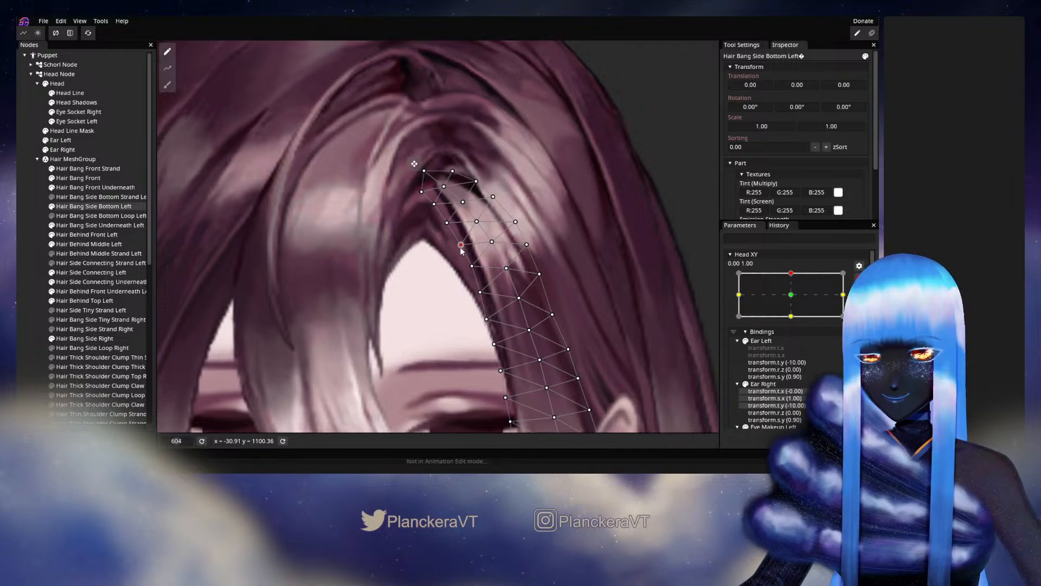
click(492, 241)
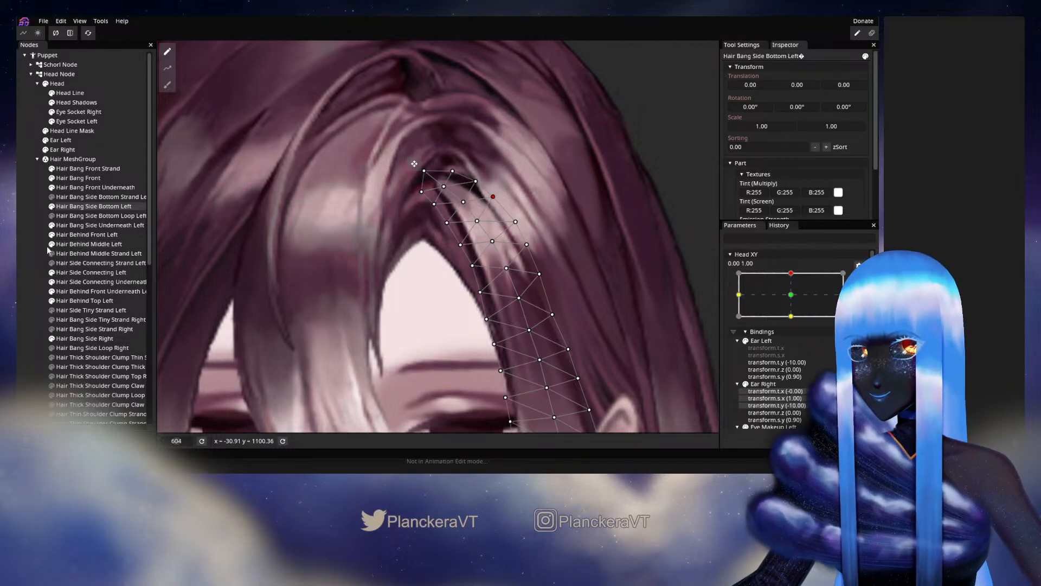
click(43, 256)
scroll(586, 305, down, 5)
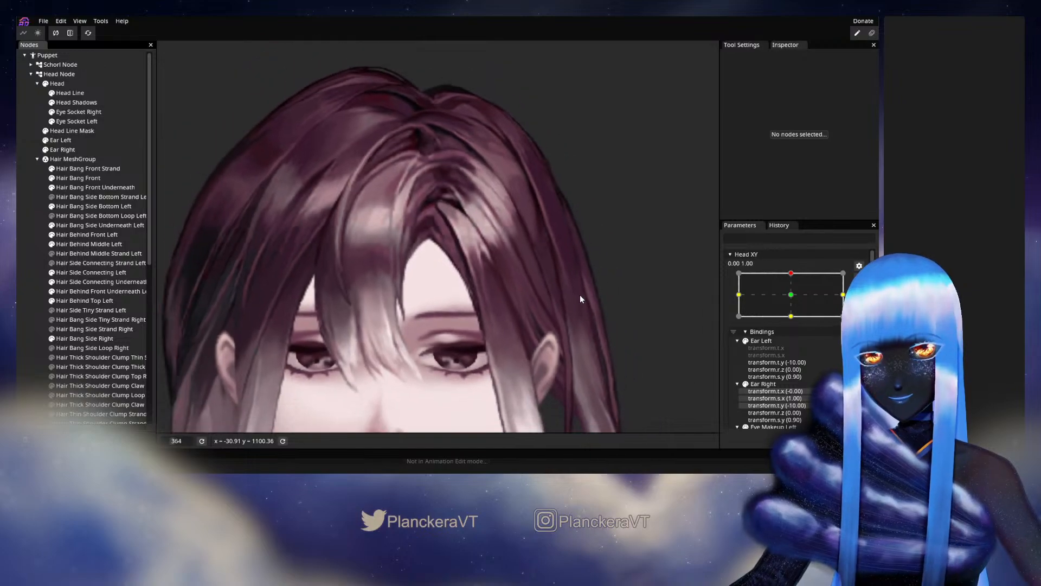
Preview the head-up pose near Head XY 0.00, 1.00, and rearm the parameter for mesh editing.
click(859, 278)
mouse_move(796, 300)
mouse_down()
mouse_move(795, 311)
mouse_move(795, 298)
mouse_up()
click(863, 306)
Reposition the upper outer-edge vertices of Hair Bang Side Bottom Left beside the dark gap at the parting.
scroll(406, 272, up, 3)
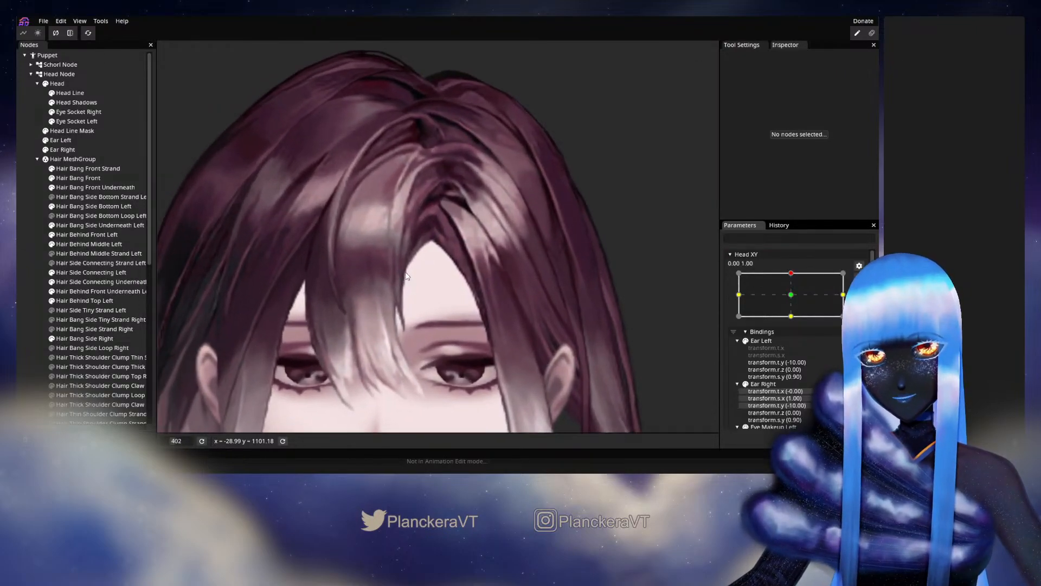
scroll(407, 276, up, 2)
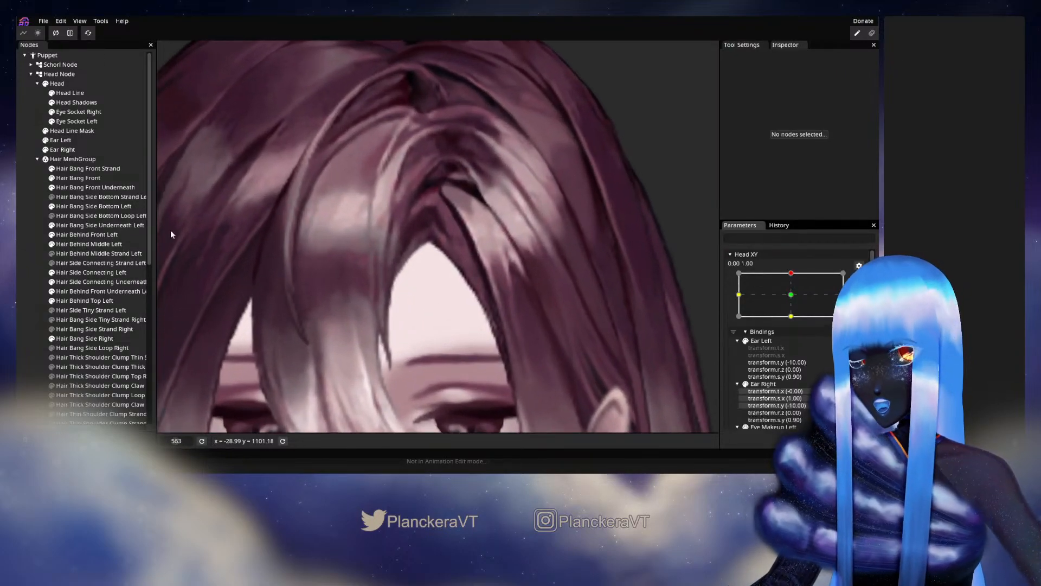
click(74, 210)
scroll(386, 185, up, 2)
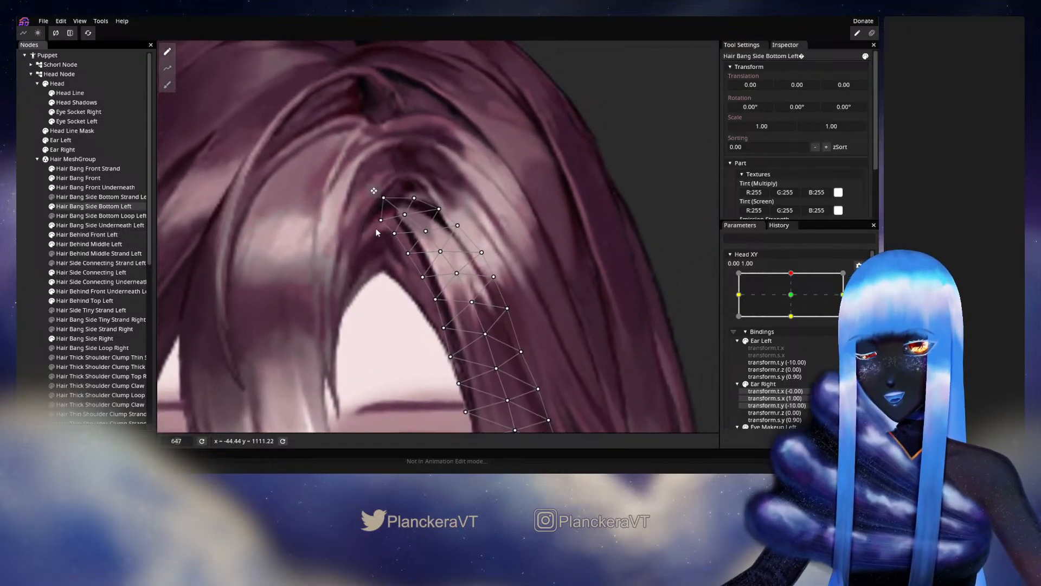
click(438, 210)
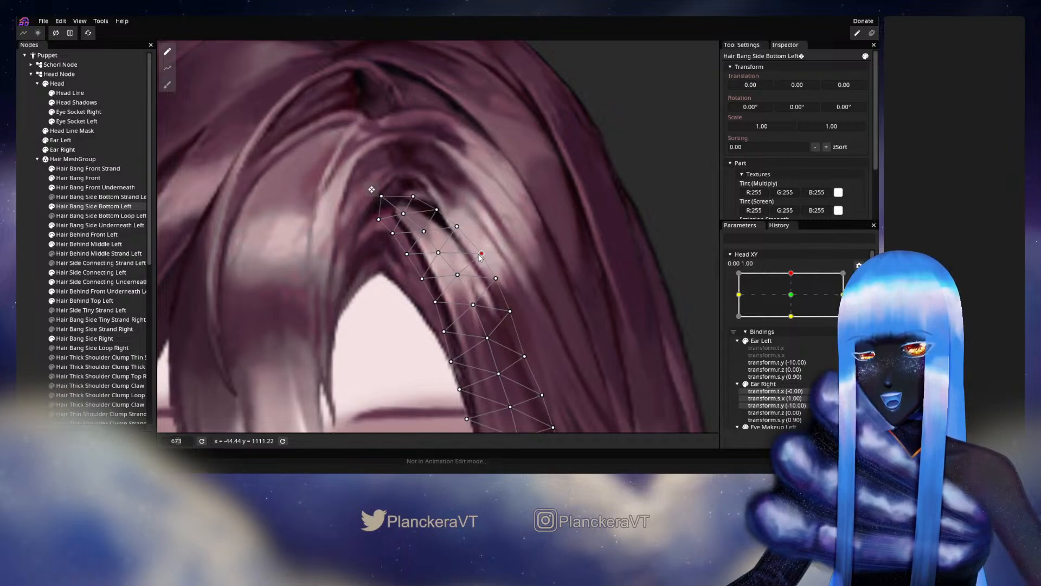
drag(480, 258, 484, 208)
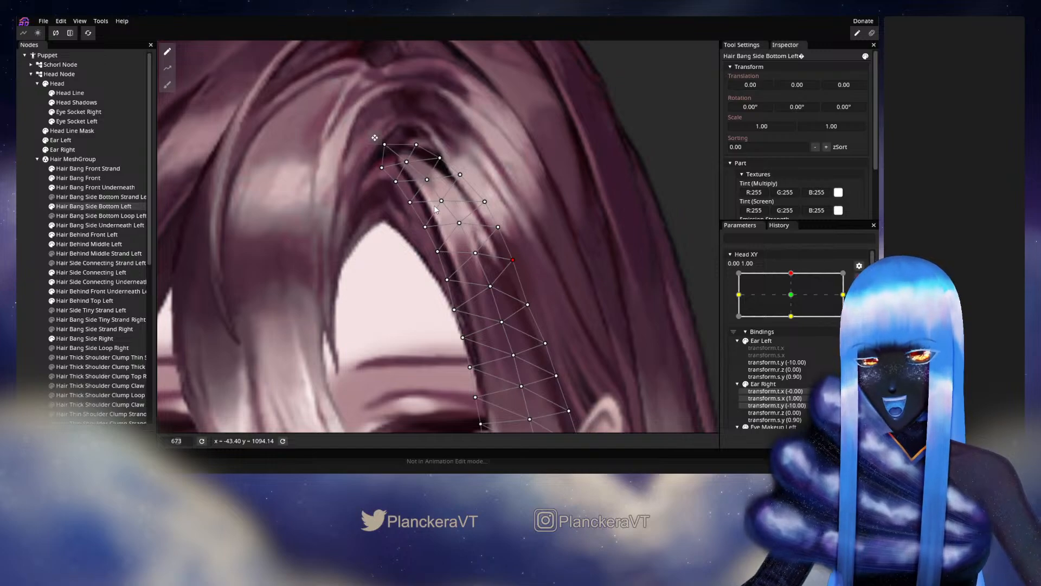
Fine-tune the edge and middle vertices in the upper rows of Hair Bang Side Bottom Left, and deselect the mesh.
click(427, 226)
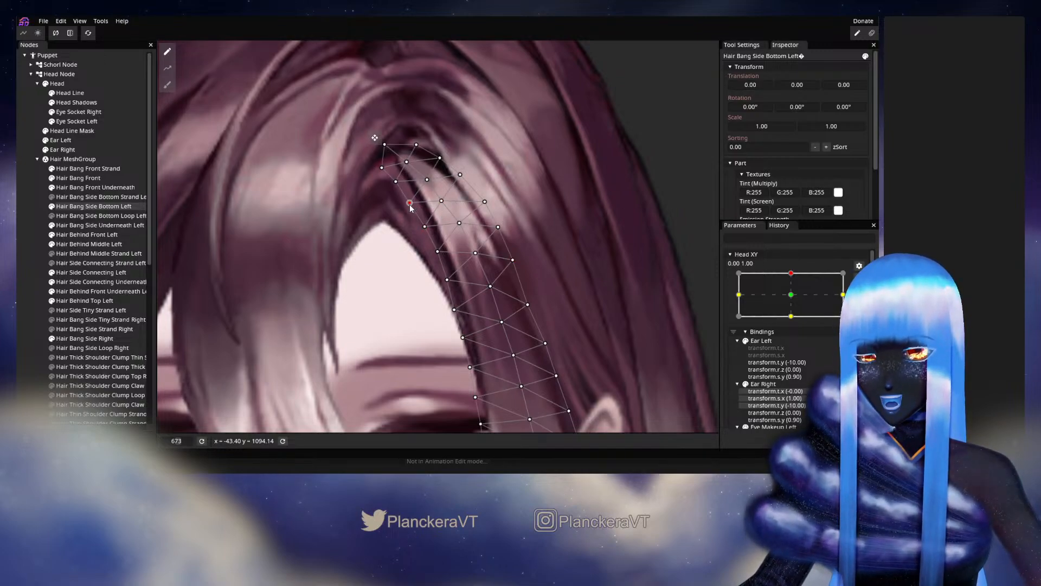
click(427, 180)
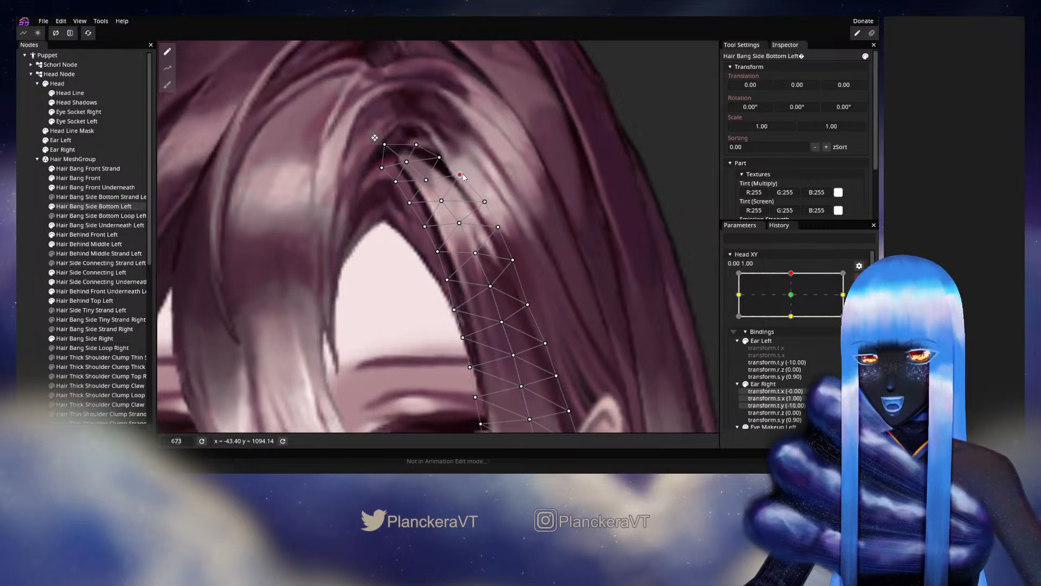
click(485, 202)
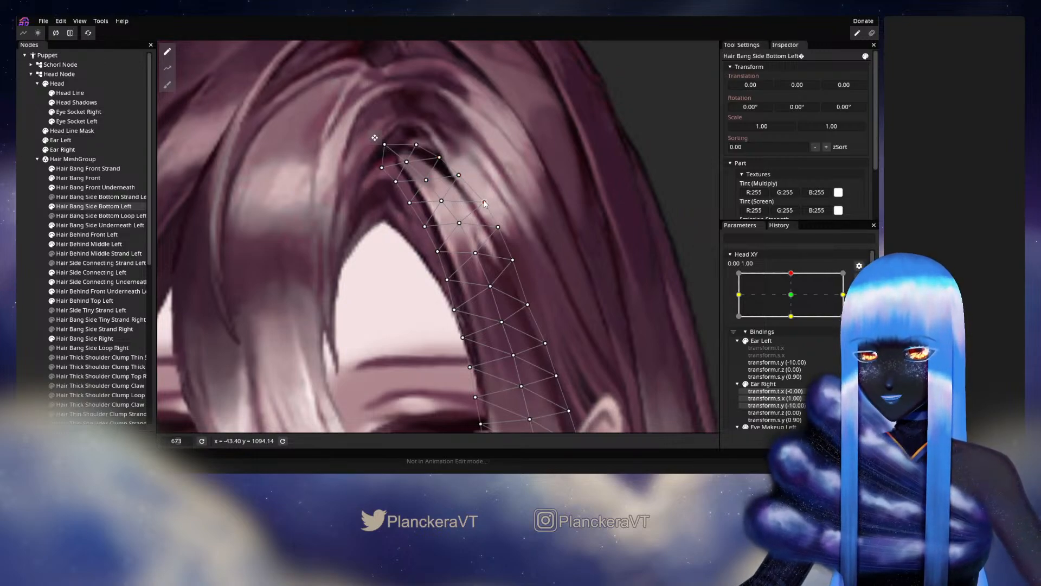
click(442, 200)
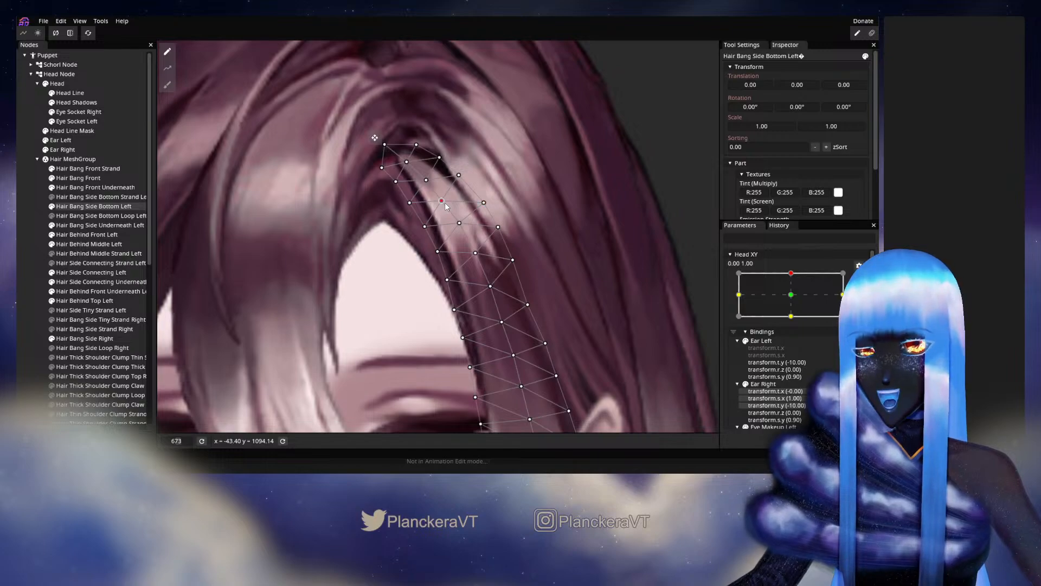
click(410, 202)
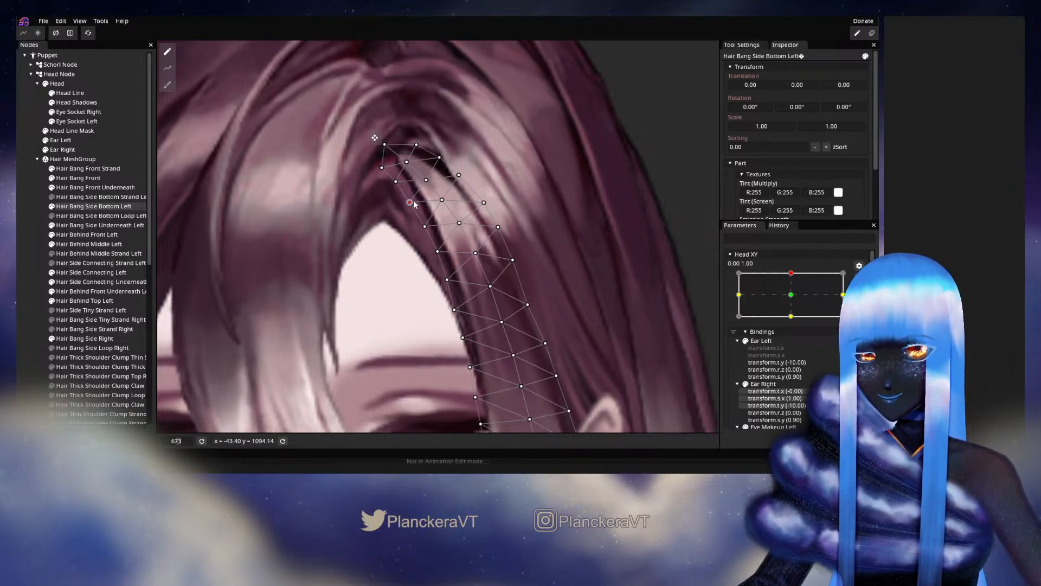
click(28, 260)
scroll(467, 271, down, 3)
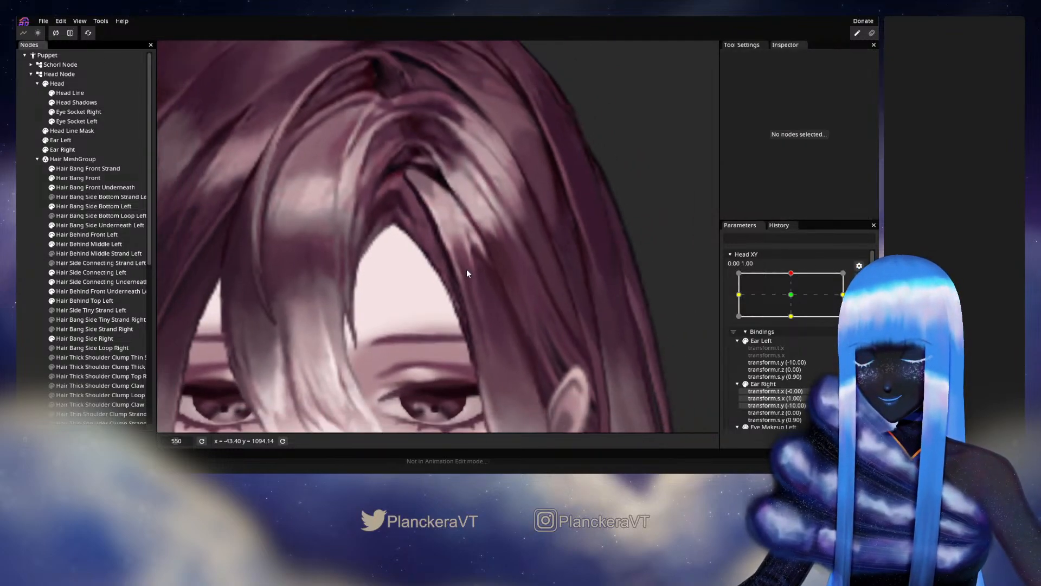
scroll(353, 255, down, 5)
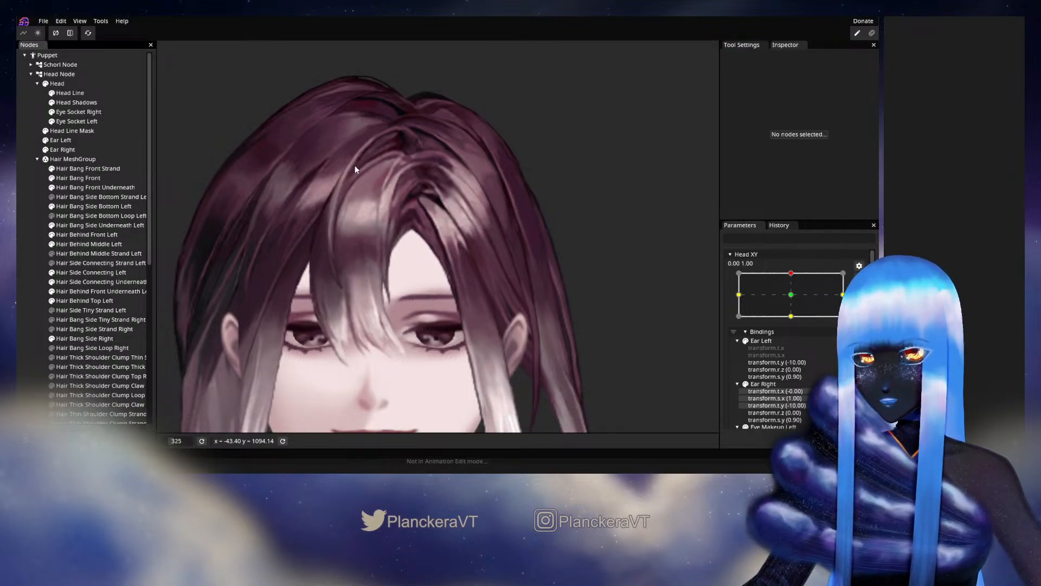
Disarm Head XY and test small horizontal movements around its 0.00, 1.00 keypoint.
click(860, 281)
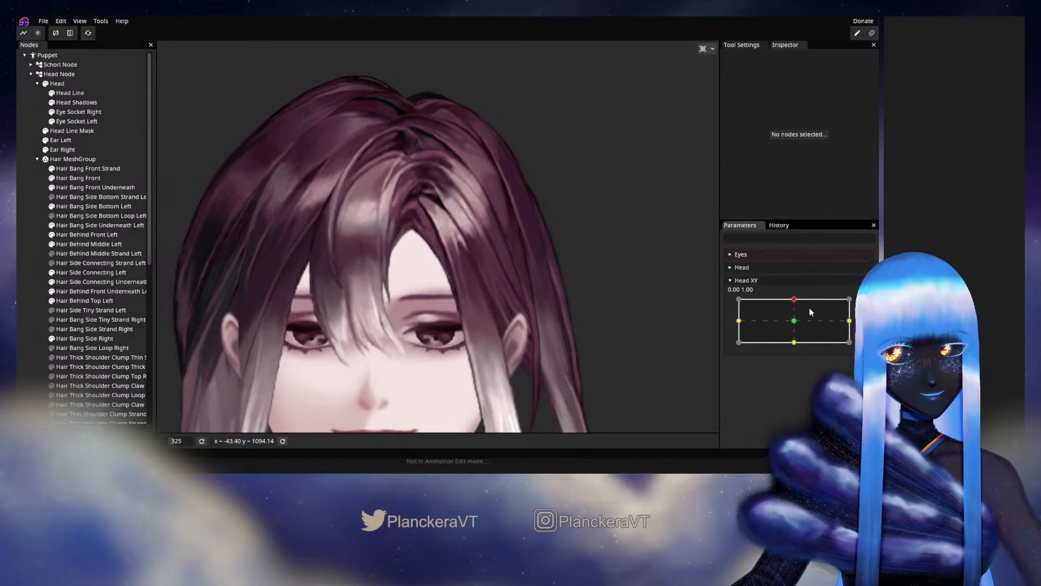
mouse_move(794, 299)
mouse_down()
mouse_move(795, 322)
mouse_move(794, 298)
mouse_up()
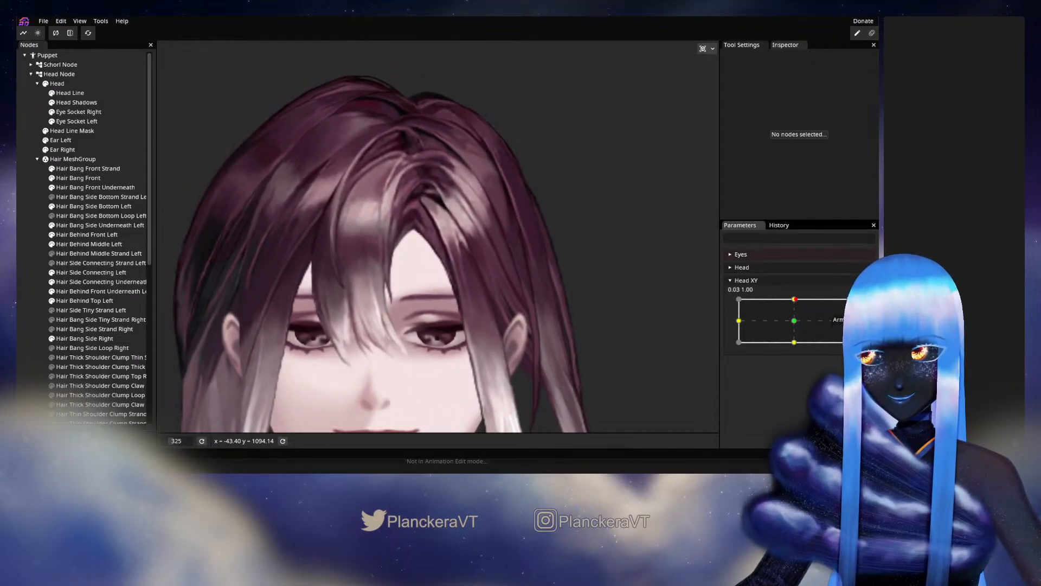
Refine the upper and middle vertices of Hair Bang Side Bottom Left along its highlight for the raised-head pose.
scroll(456, 294, up, 5)
click(70, 210)
scroll(412, 230, up, 3)
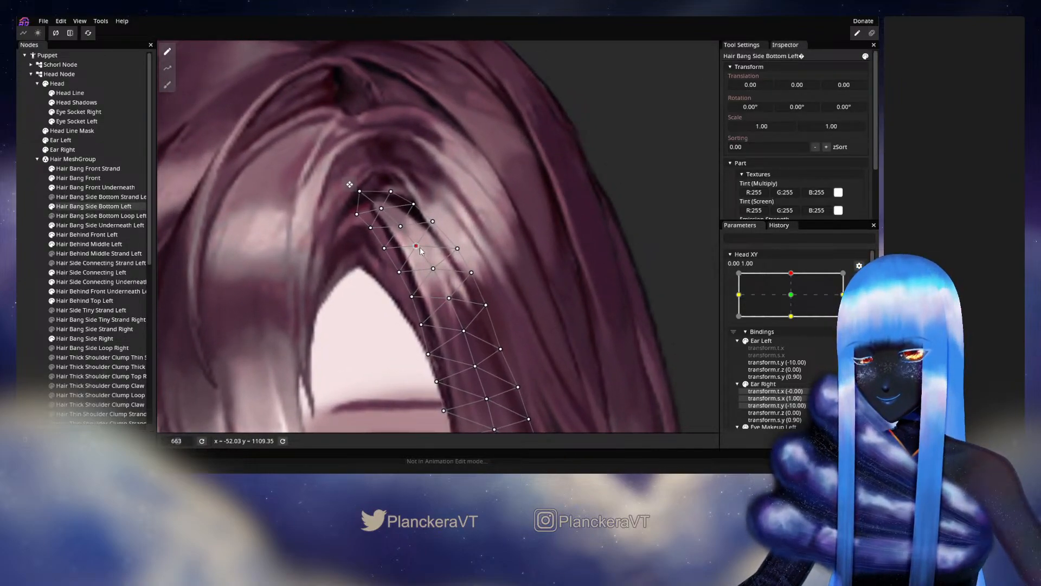
drag(420, 250, 437, 219)
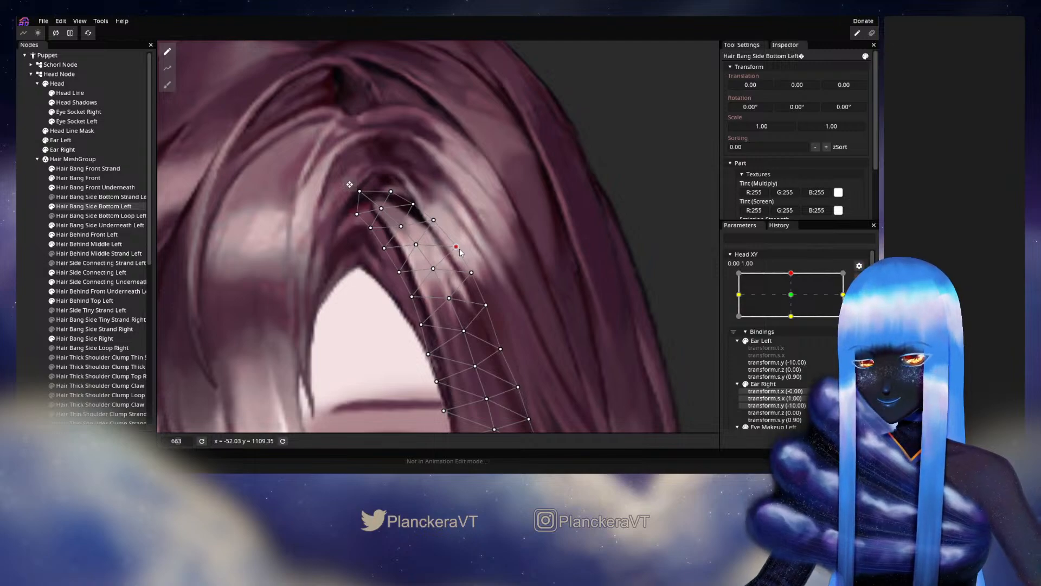
click(413, 297)
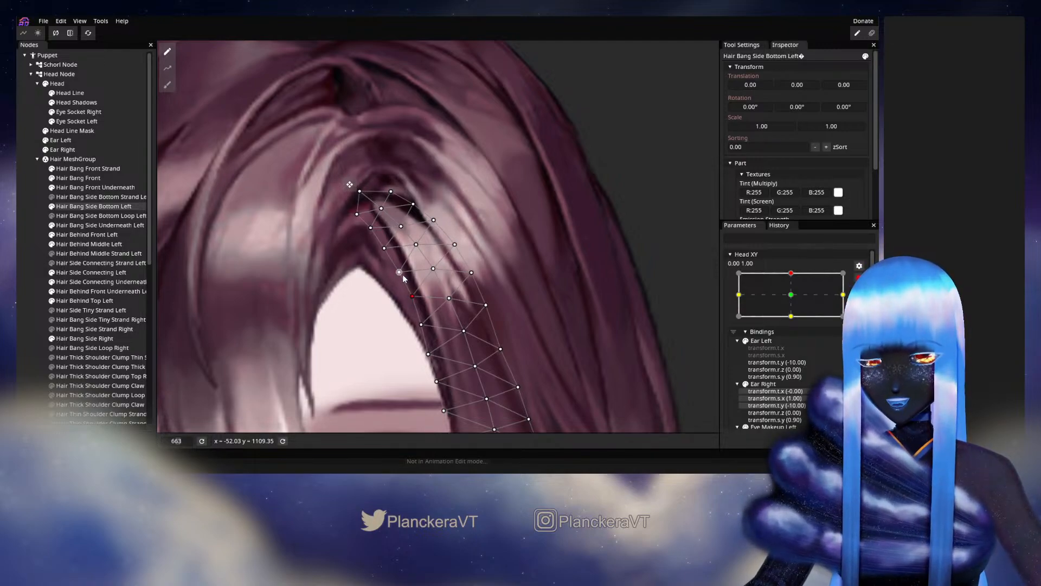
click(434, 269)
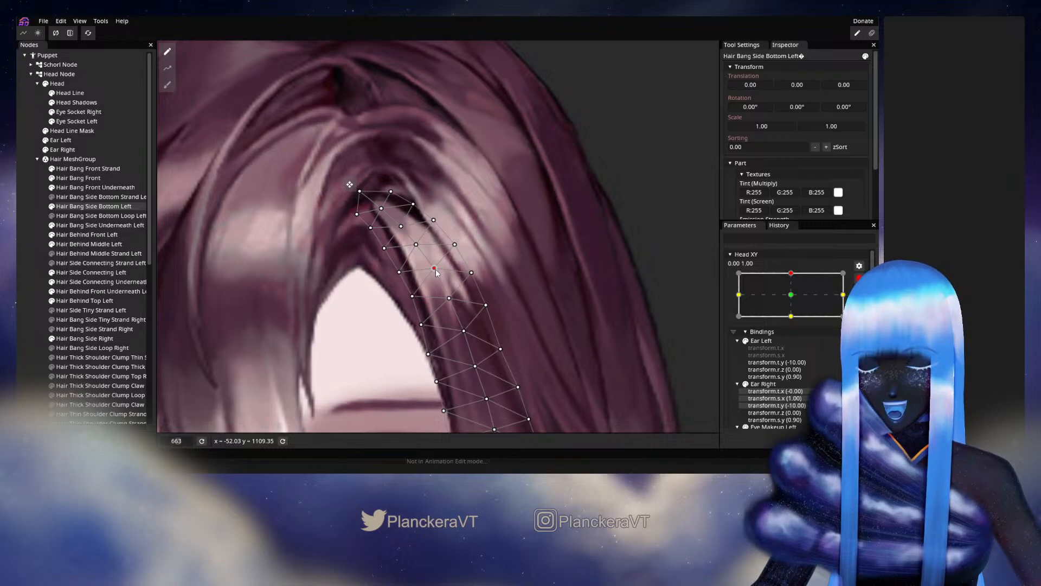
drag(446, 308, 462, 271)
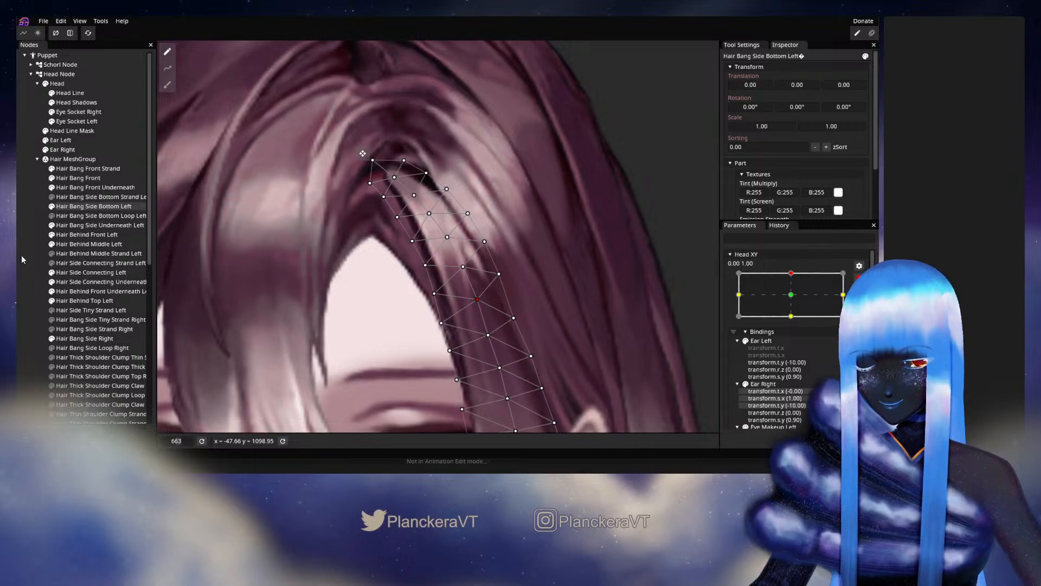
click(20, 255)
scroll(506, 289, down, 8)
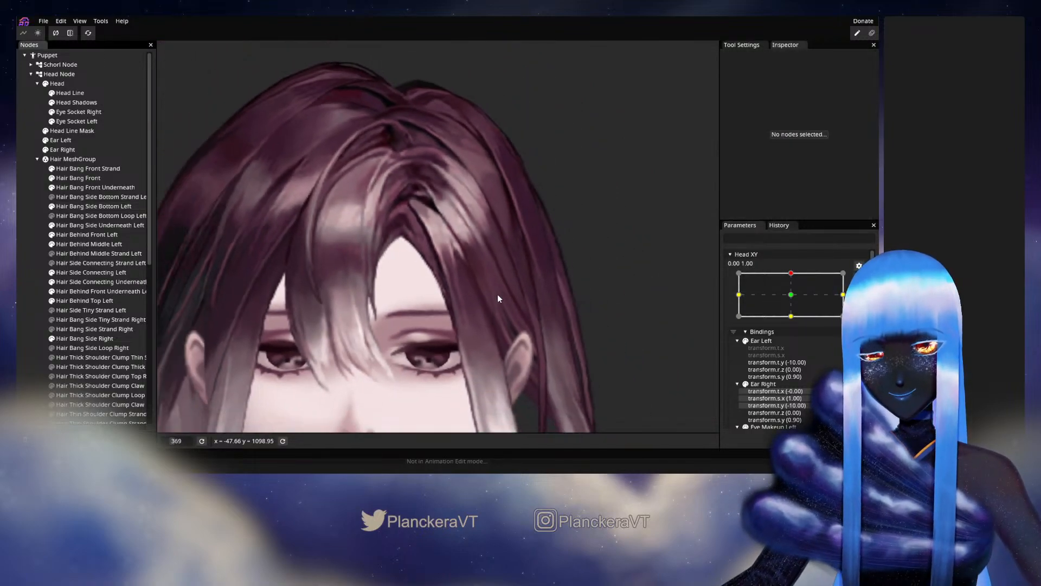
Disarm Head XY, test slight horizontal offsets around 0.00, 1.00, and rearm the parameter at that keypoint.
click(856, 279)
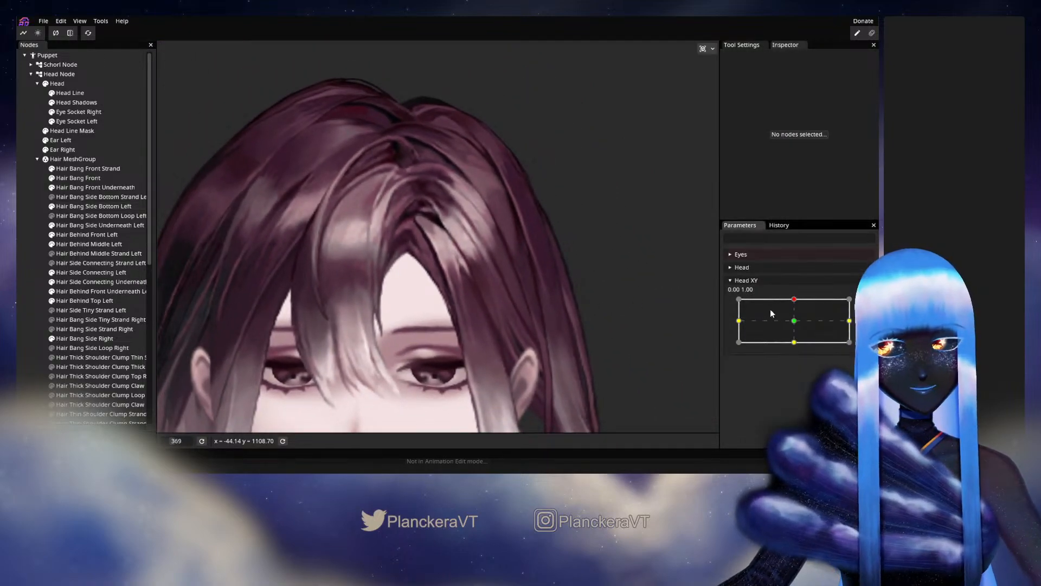
mouse_move(793, 302)
mouse_down()
mouse_move(795, 322)
mouse_move(794, 302)
mouse_up()
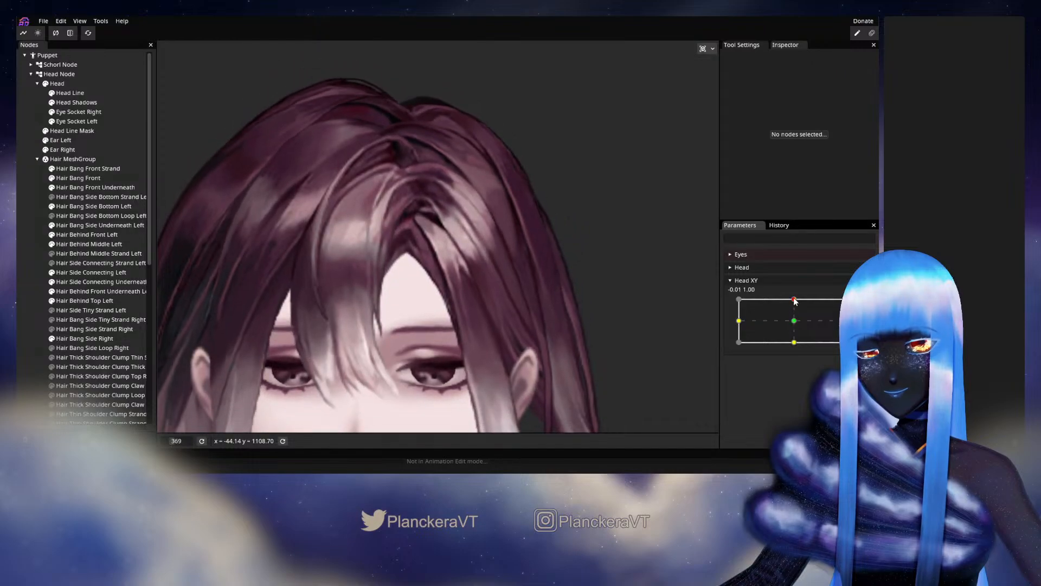
scroll(373, 255, up, 5)
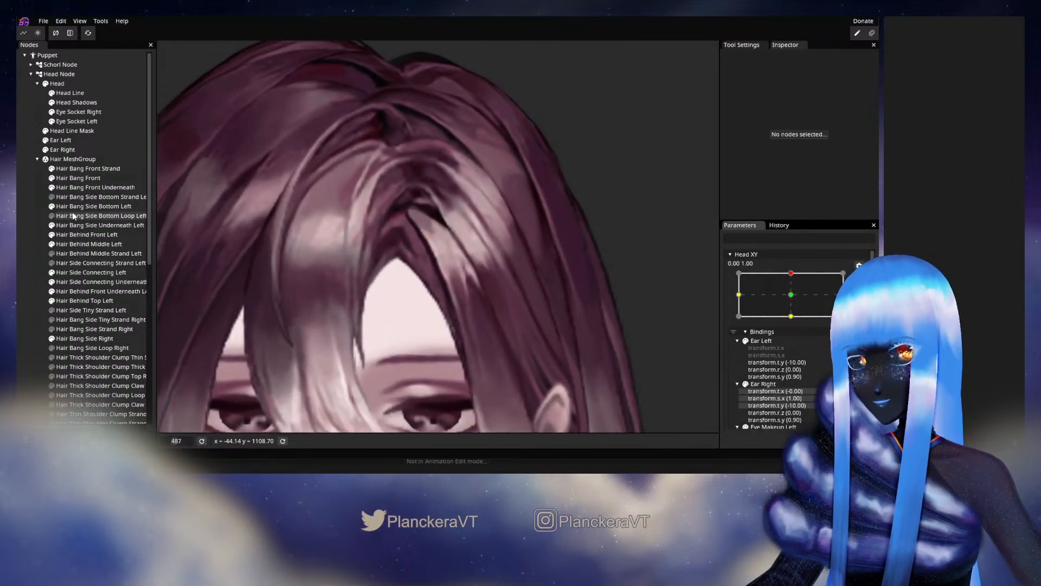
Nudge the upper inner-edge vertices of Hair Bang Side Bottom Left, undo the last outer-edge vertex move, and deselect the mesh.
click(79, 208)
scroll(491, 228, up, 2)
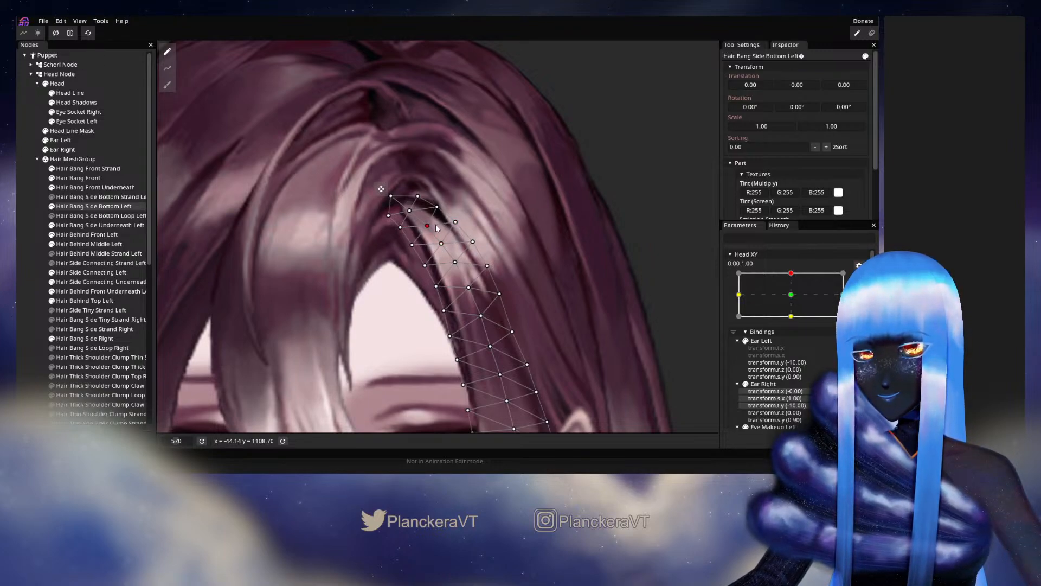
click(400, 228)
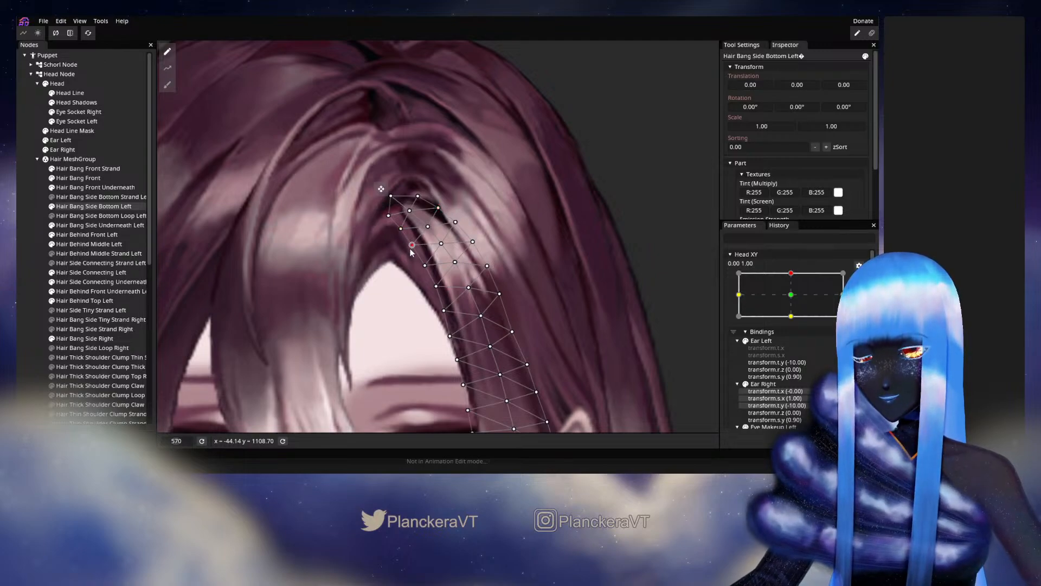
click(424, 272)
drag(424, 272, 424, 274)
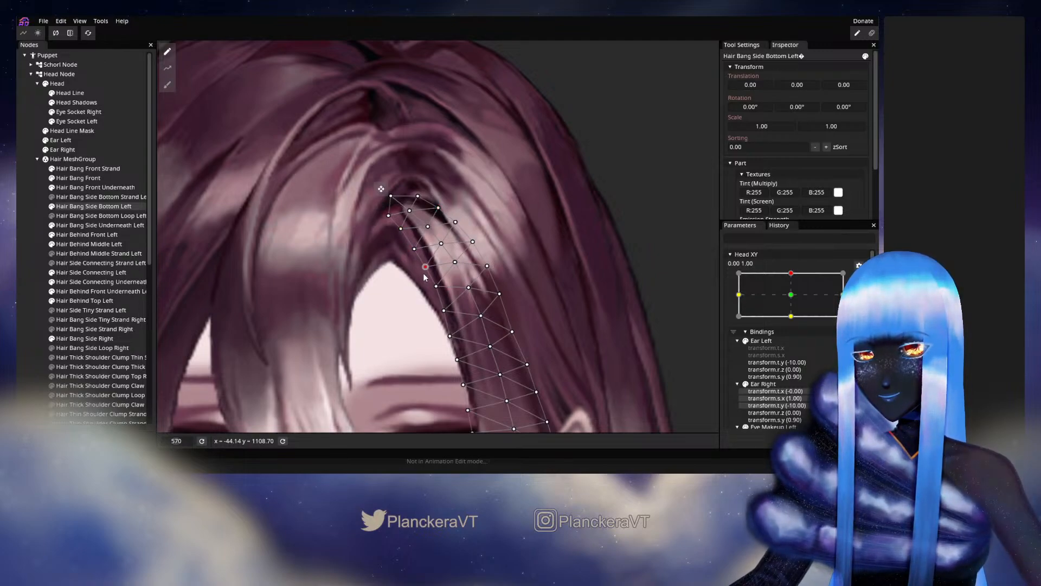
click(435, 292)
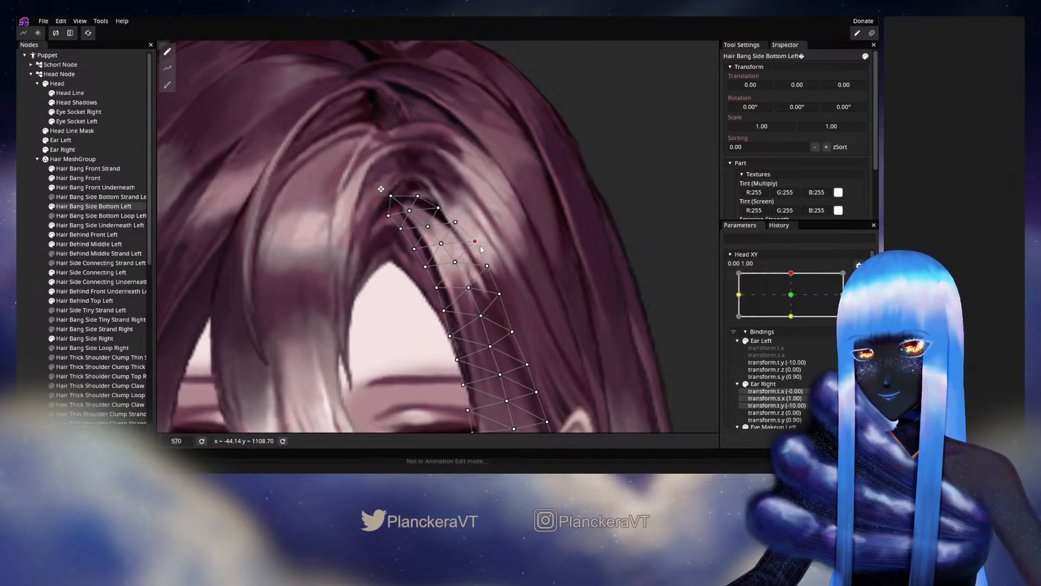
key(ctrl+z)
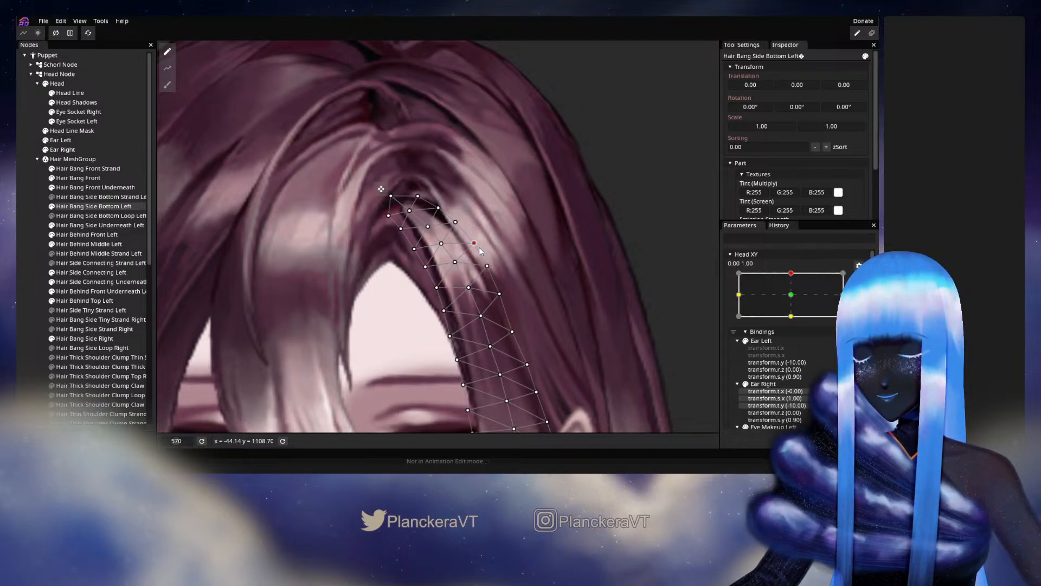
click(42, 265)
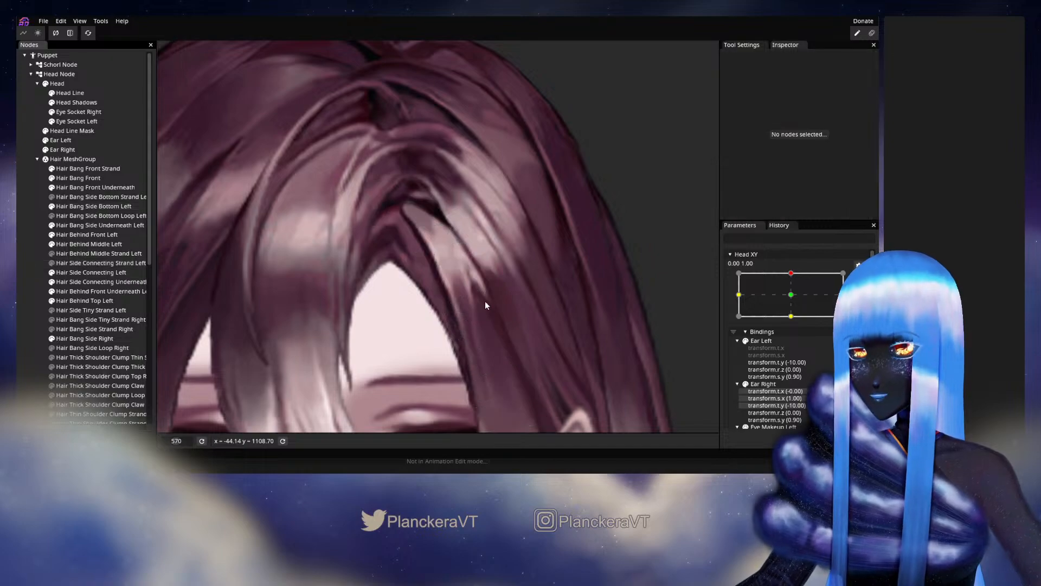
Check the bang's motion with Head XY disarmed around 0.00, 1.00, and rearm that keypoint.
scroll(501, 301, down, 10)
drag(526, 303, 563, 276)
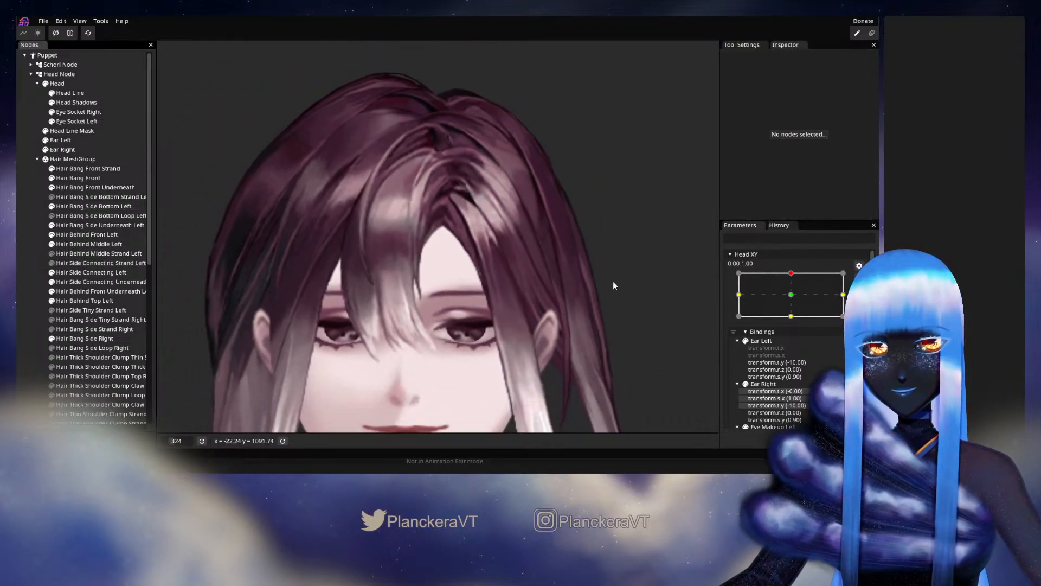
click(859, 278)
mouse_move(796, 302)
mouse_down()
mouse_move(797, 324)
mouse_move(795, 299)
mouse_up()
click(865, 306)
scroll(518, 294, up, 5)
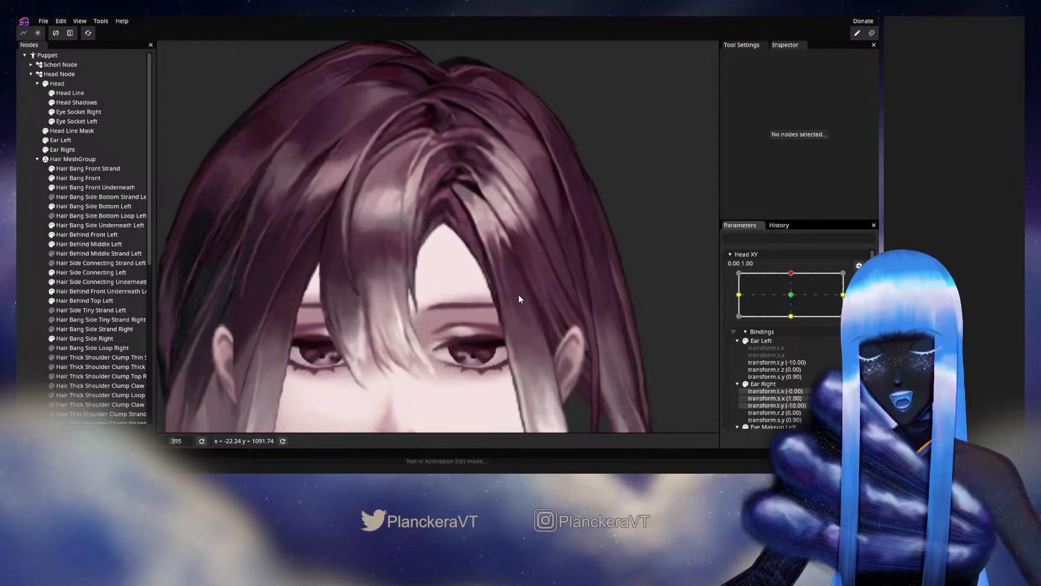
Reposition the middle and outer-edge vertices of Hair Bang Side Bottom Left along the highlight.
click(102, 208)
drag(510, 232, 456, 259)
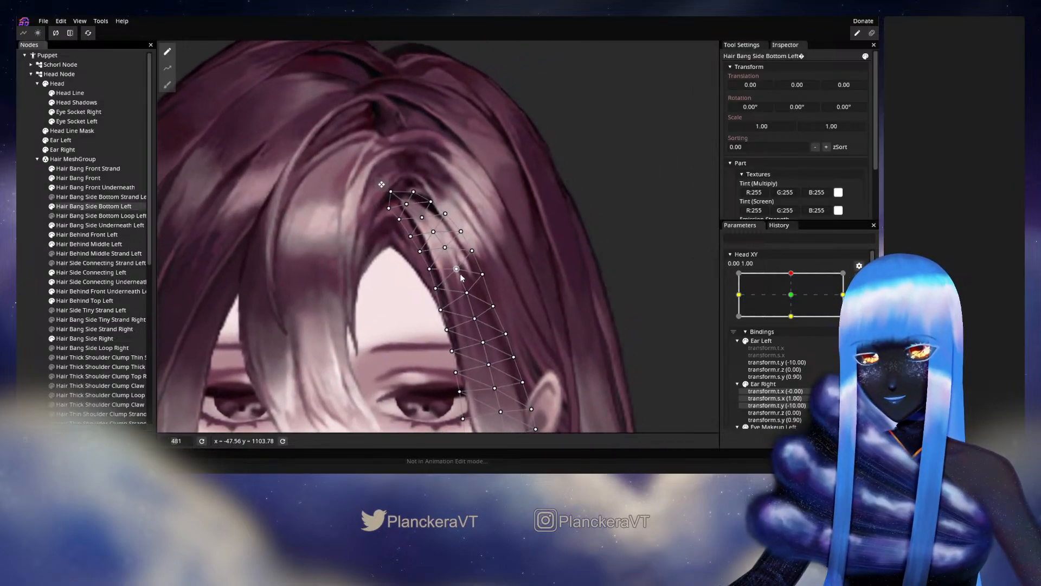
scroll(456, 259, up, 3)
click(452, 254)
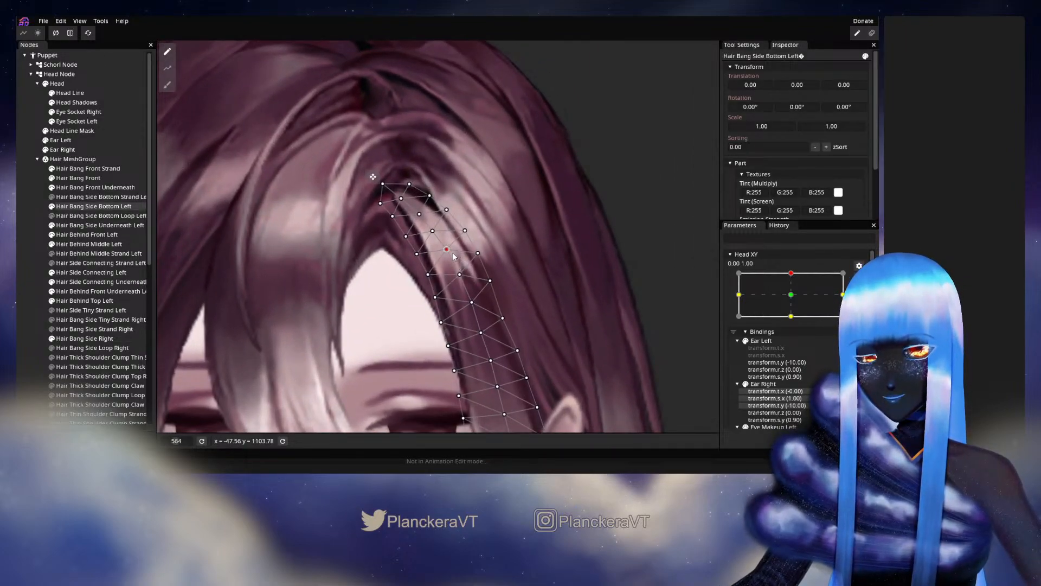
click(479, 254)
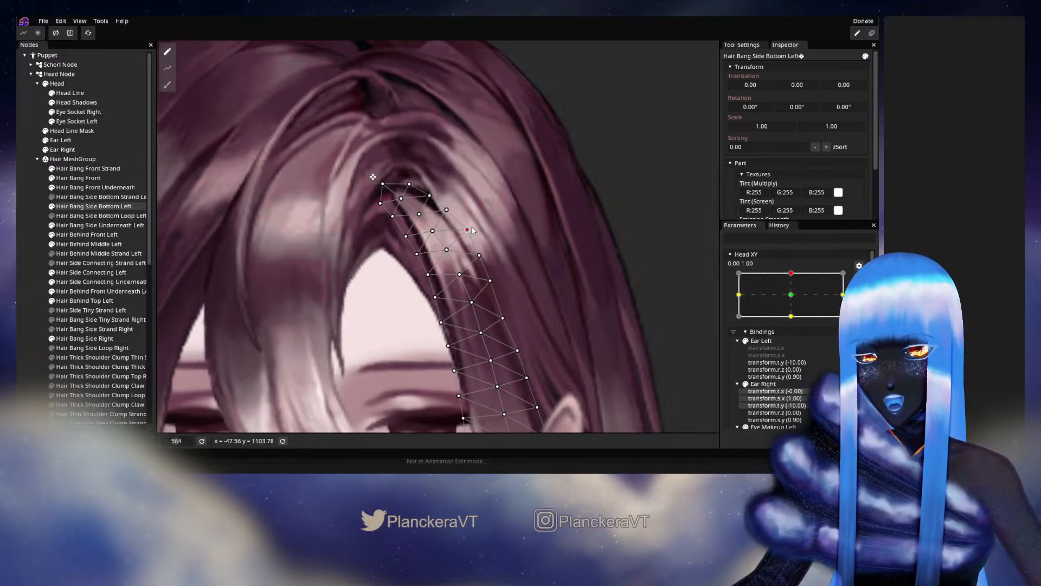
click(493, 280)
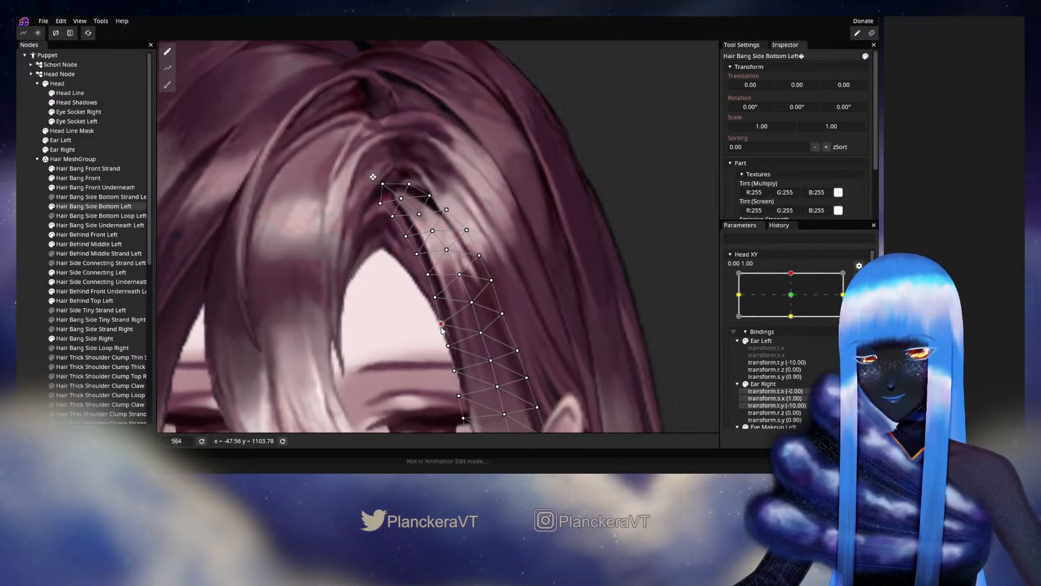
Adjust the inner-edge vertices of Hair Bang Side Bottom Left up to its tip at the parting, and deselect the mesh.
drag(441, 304, 443, 306)
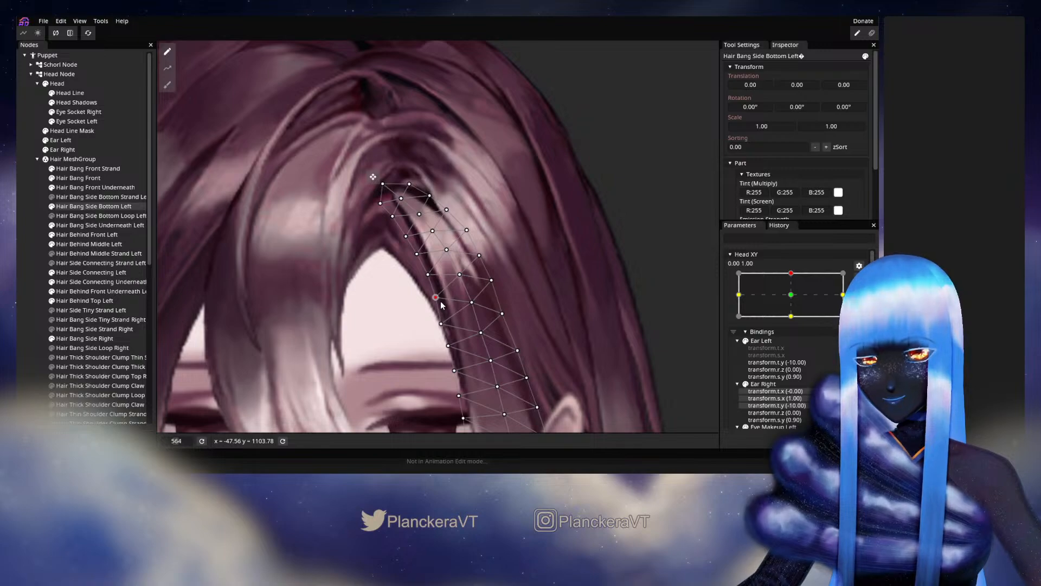
click(419, 254)
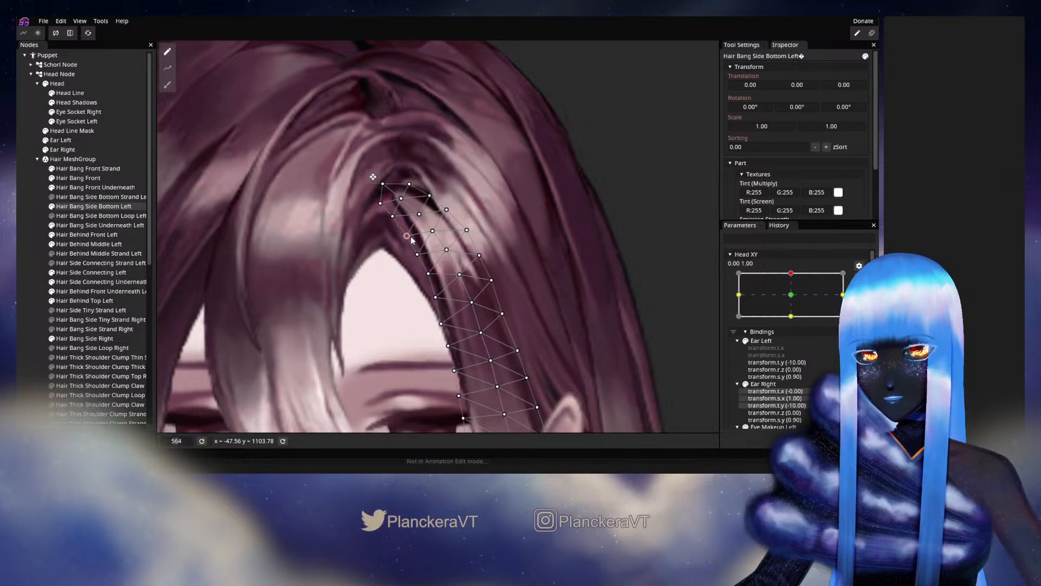
click(392, 217)
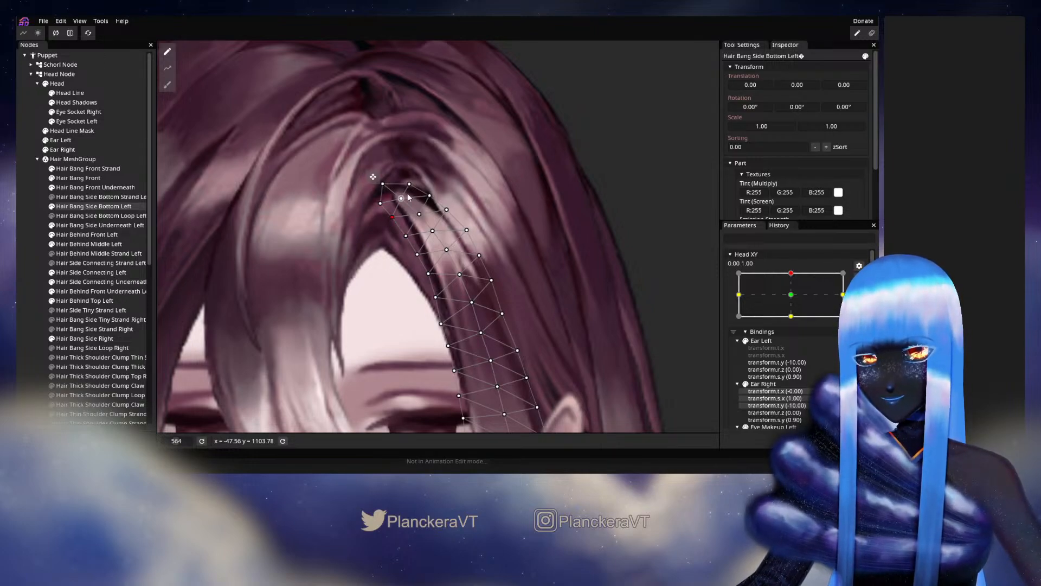
click(382, 186)
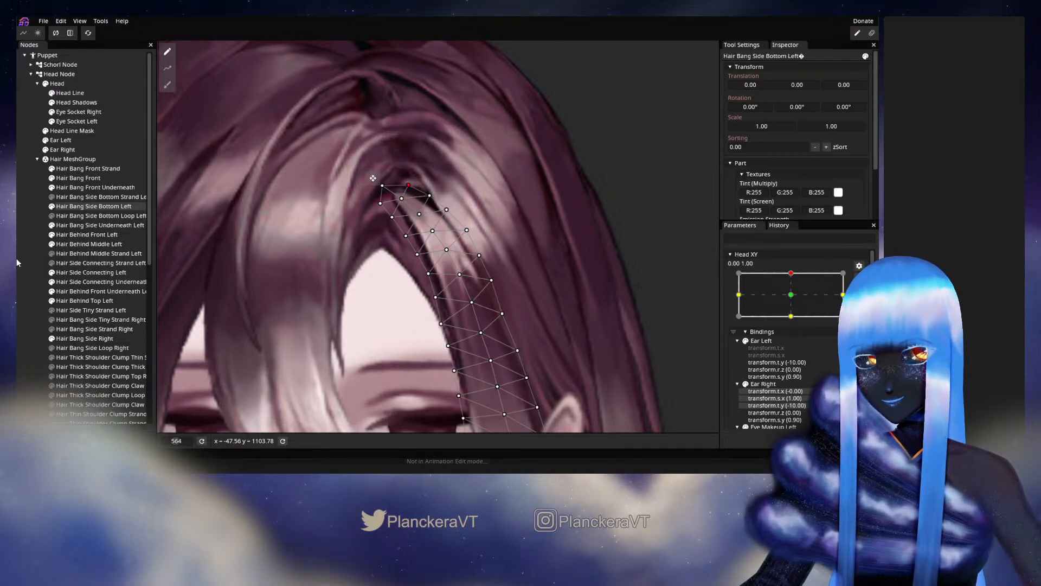
click(23, 261)
Preview small horizontal Head XY movements beside the 0.00, 1.00 keypoint with the parameter disarmed, and rearm it.
scroll(549, 317, down, 8)
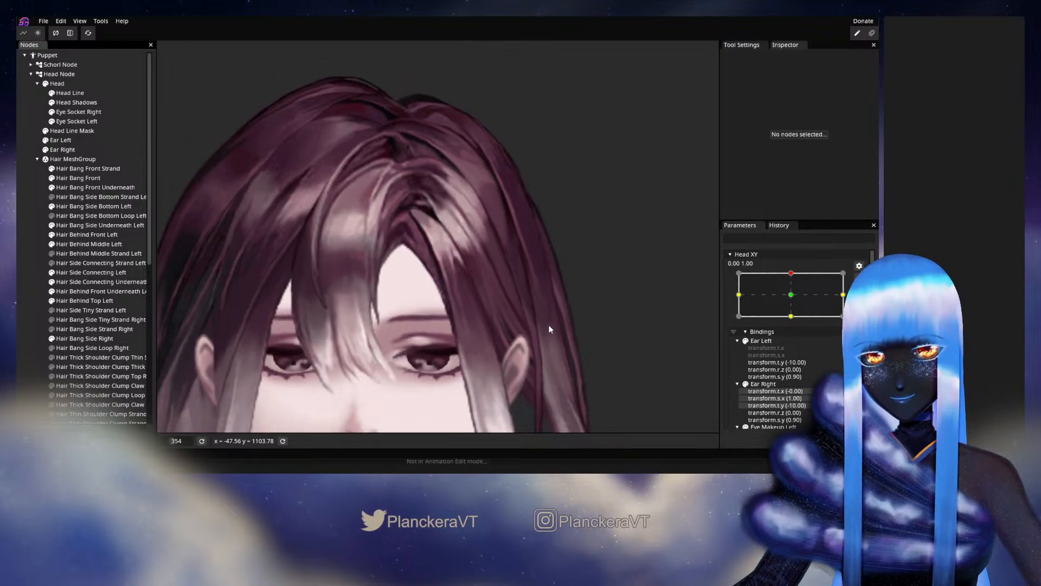
click(859, 278)
mouse_move(794, 300)
mouse_down()
mouse_move(795, 318)
mouse_move(798, 302)
mouse_up()
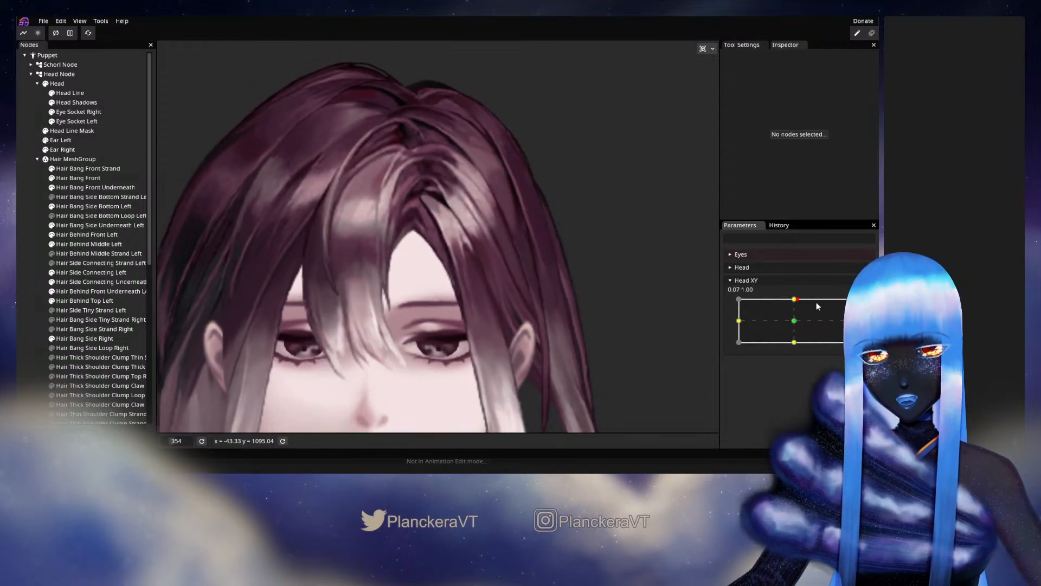
click(859, 305)
scroll(398, 326, up, 3)
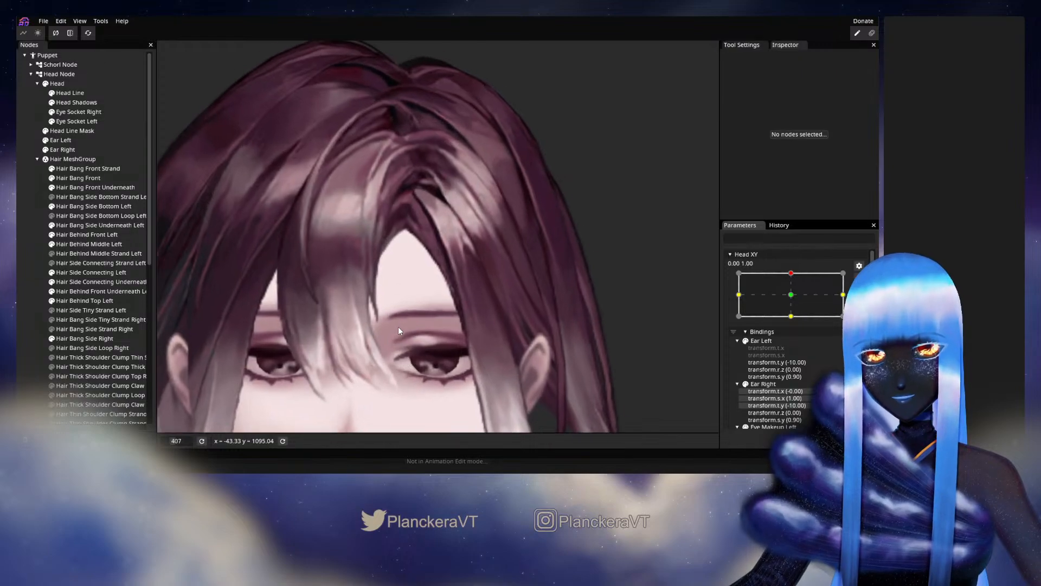
Inspect the upper mesh of Hair Bang Side Bottom Left up close, and retest small Head XY movements around 0.00, 1.00.
click(77, 206)
scroll(445, 277, up, 4)
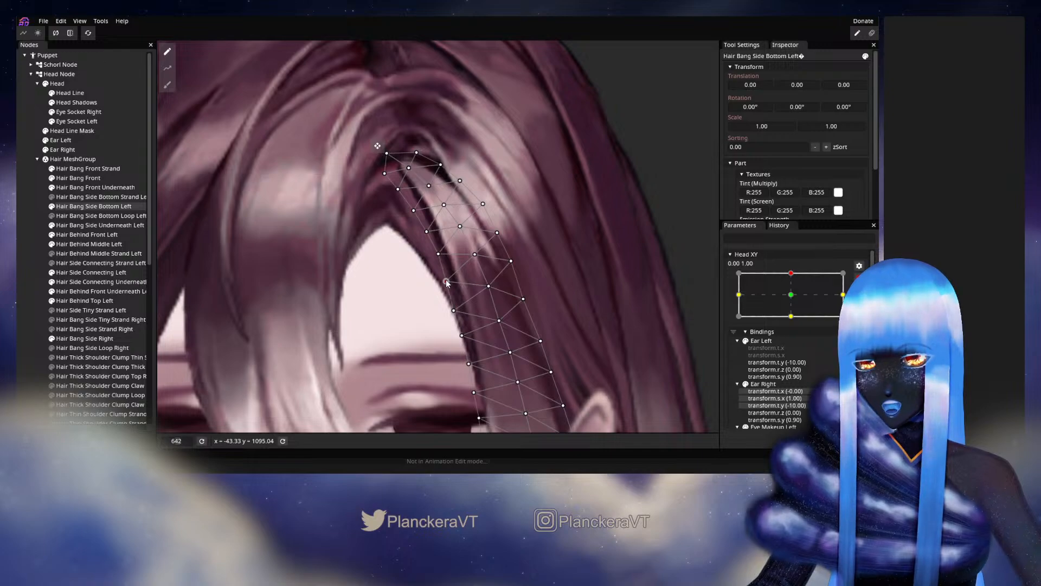
drag(396, 274, 389, 328)
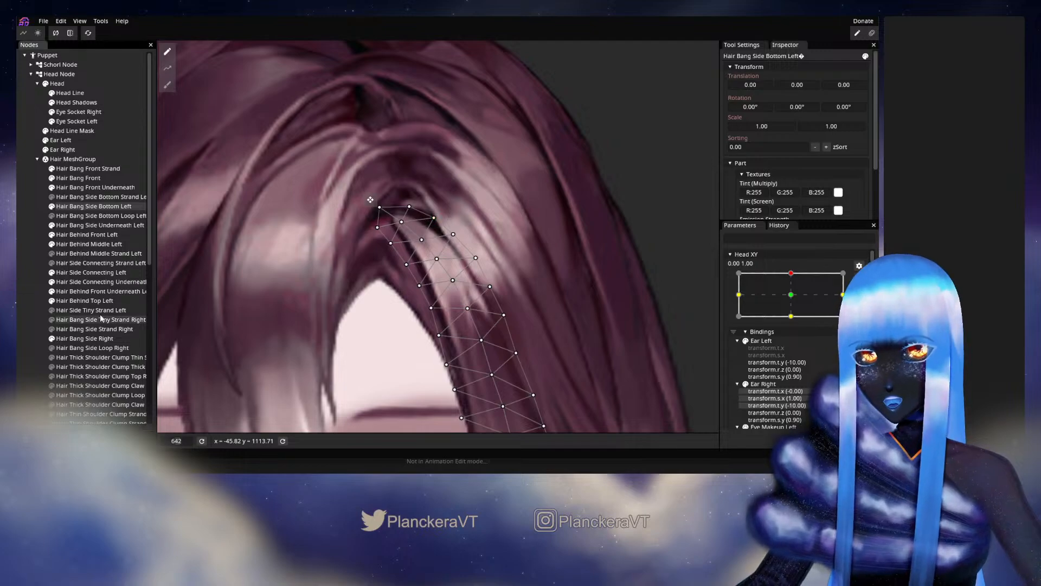
click(34, 309)
scroll(390, 296, down, 6)
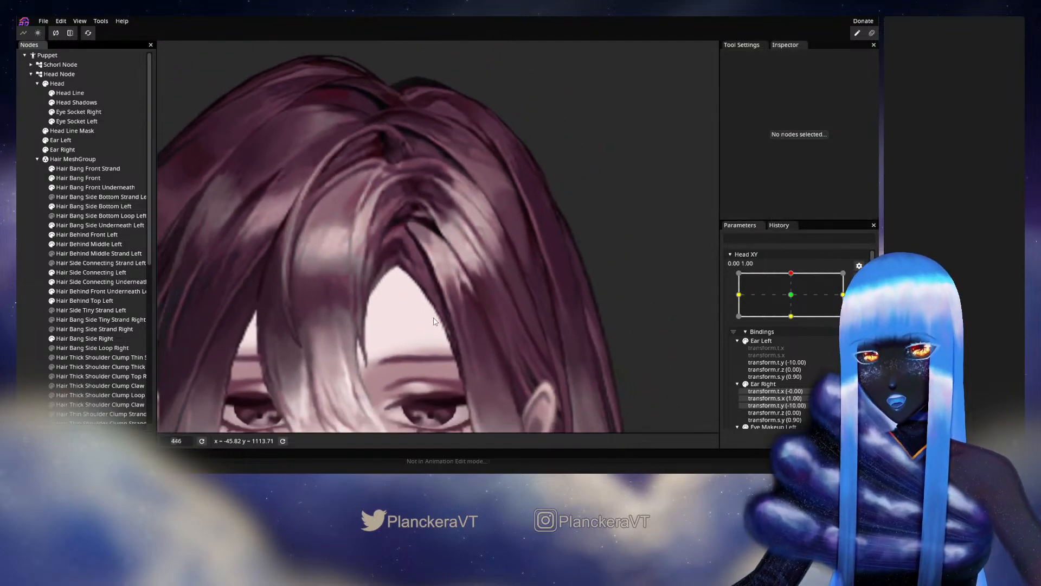
drag(442, 325, 466, 298)
click(858, 278)
mouse_move(795, 302)
mouse_down()
mouse_move(795, 322)
mouse_move(799, 302)
mouse_up()
click(865, 305)
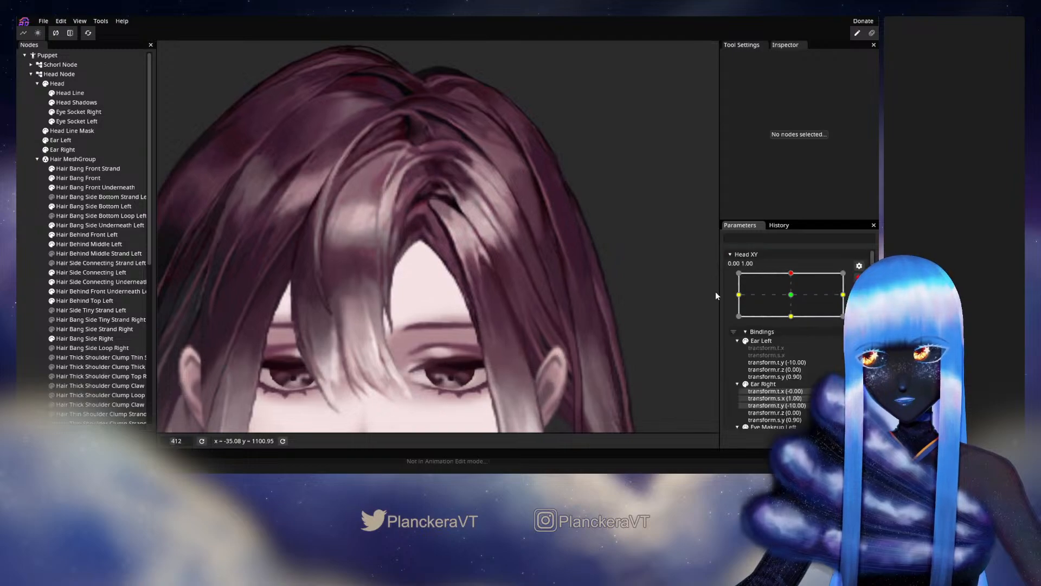
Fine-tune the middle and outer-edge vertices at the lower end of the highlight on Hair Bang Side Bottom Left, and deselect it.
click(81, 207)
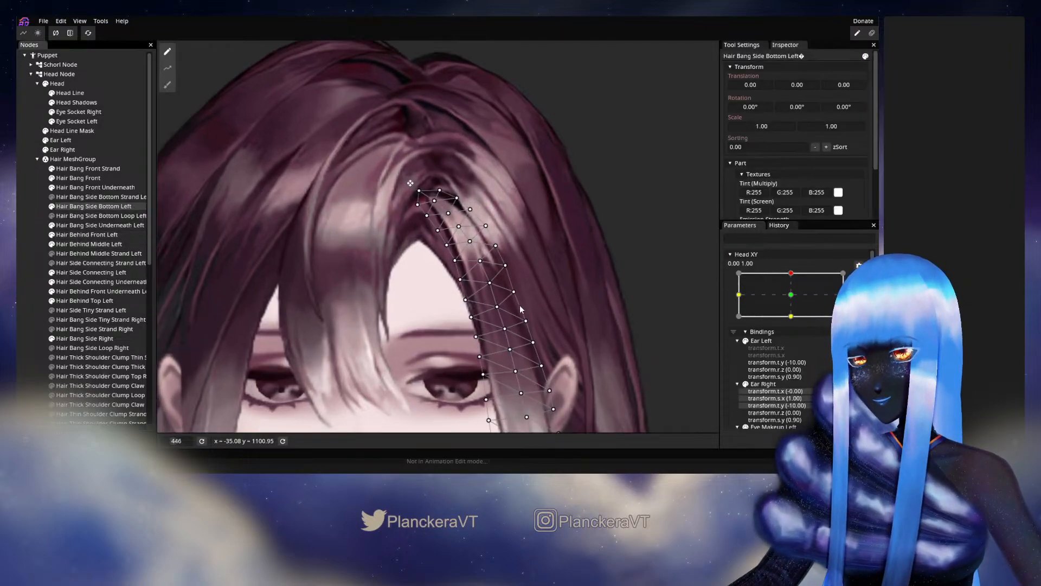
scroll(519, 307, up, 3)
click(506, 248)
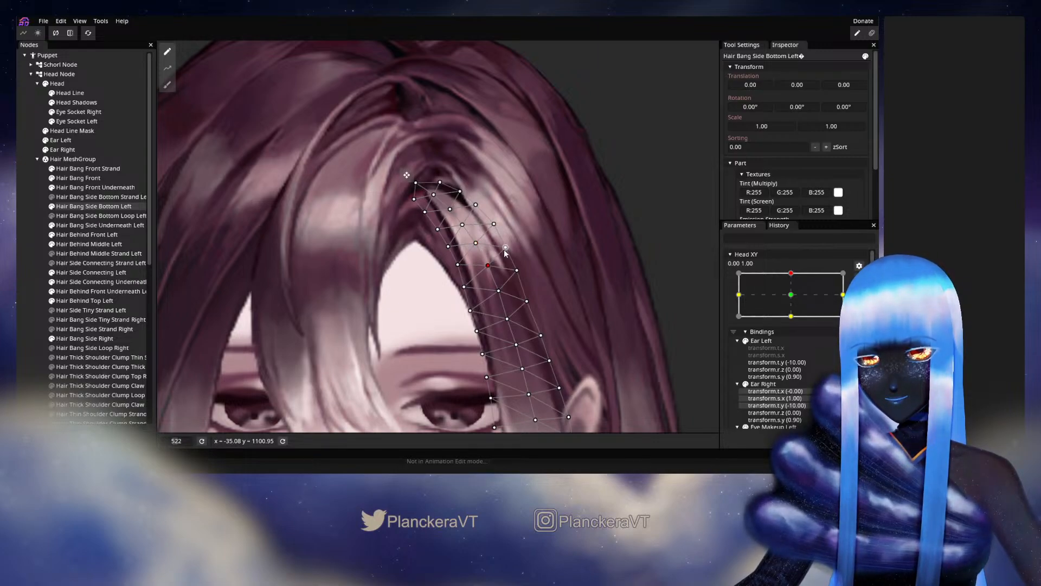
click(534, 311)
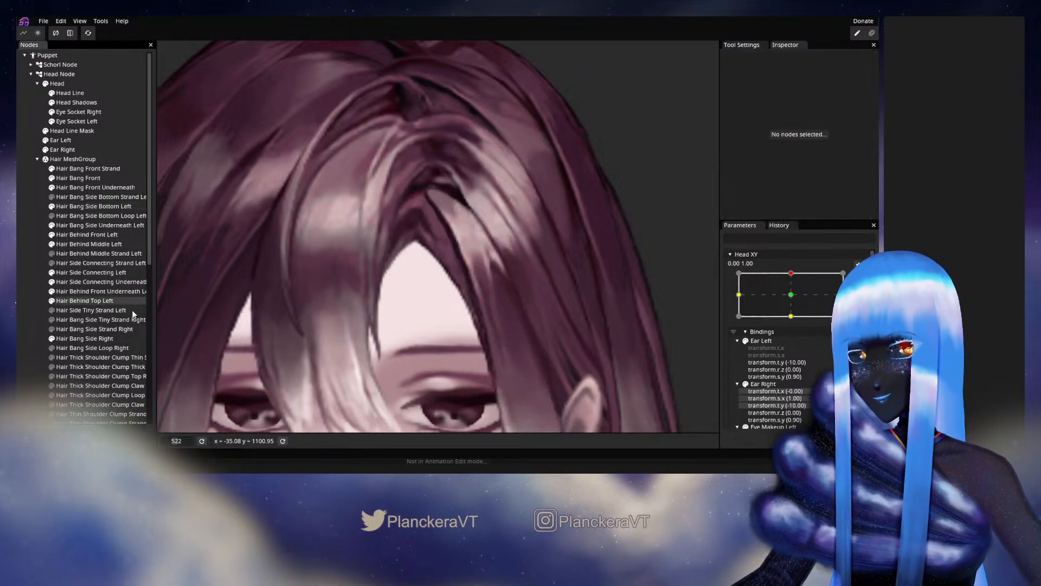
Disarm Head XY, test the reshaped bang around the 0.00, 1.00 keypoint, and rearm the parameter.
scroll(533, 310, down, 5)
drag(537, 308, 565, 298)
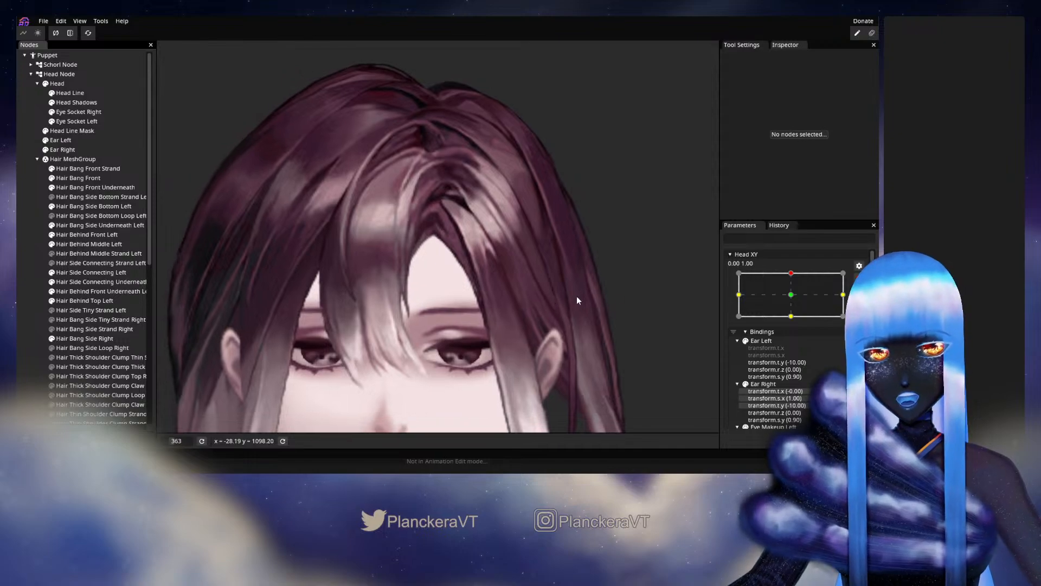
click(859, 278)
mouse_move(796, 302)
mouse_down()
mouse_move(795, 323)
mouse_move(796, 300)
mouse_up()
click(865, 306)
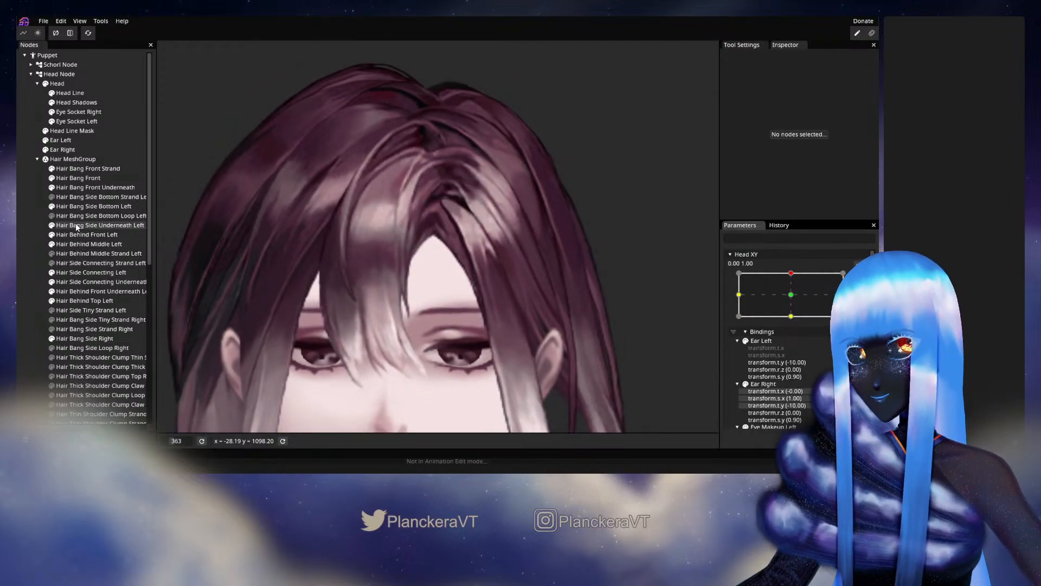
Refine the inner edge of Hair Bang Side Bottom Left beside the forehead, and deselect the mesh.
click(92, 206)
scroll(430, 303, up, 2)
scroll(430, 304, up, 3)
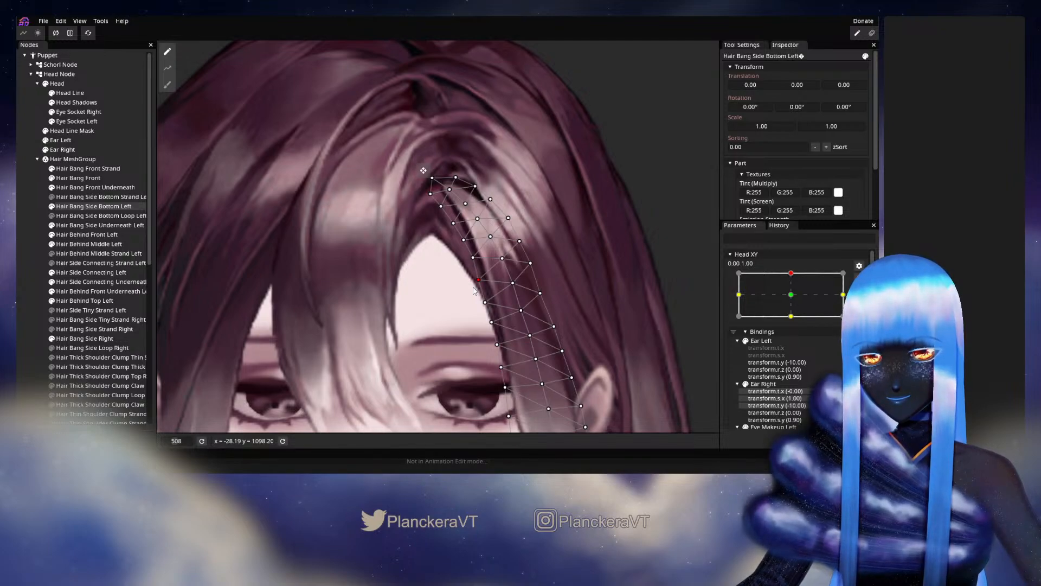
click(24, 279)
Recheck the bang's inner edge with small Head XY movements around 0.00, 1.00, and rearm the keypoint.
scroll(558, 312, down, 4)
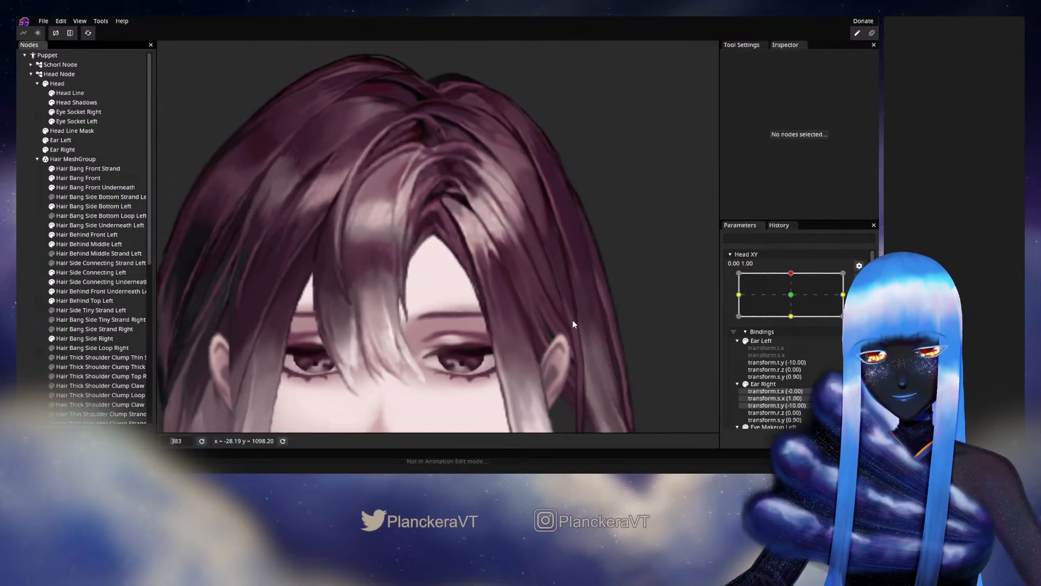
scroll(573, 322, down, 2)
click(857, 279)
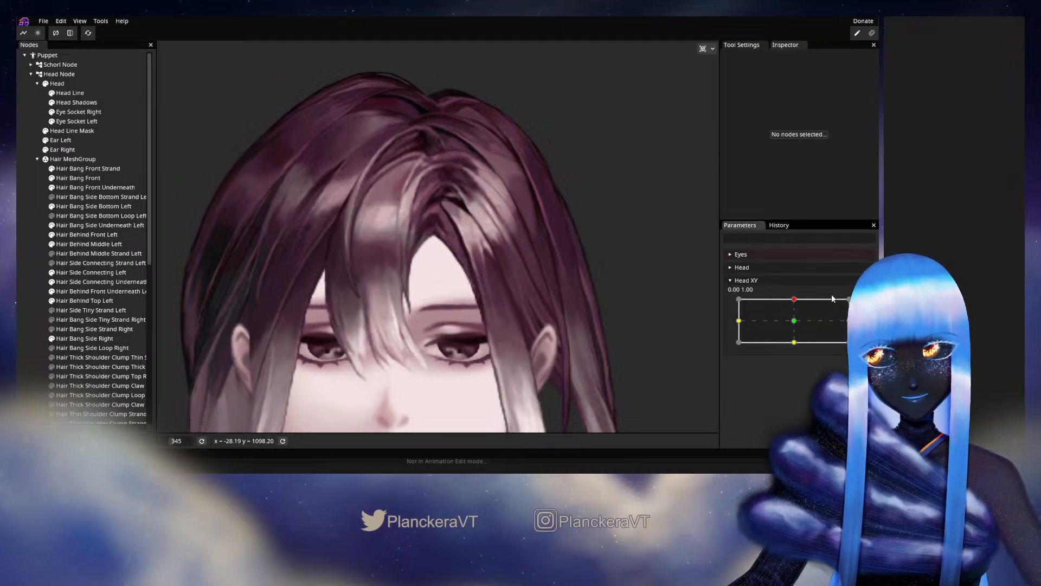
mouse_move(797, 303)
mouse_down()
mouse_move(795, 324)
mouse_move(796, 302)
mouse_up()
click(863, 308)
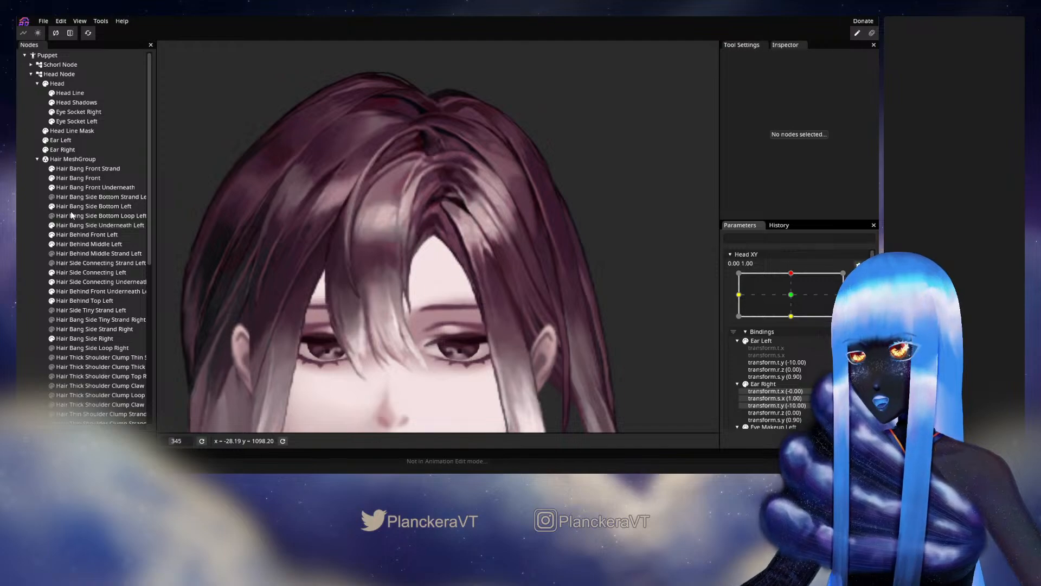
Compare the hair's neutral Head XY pose with the 0.00, 1.00 keypoint, ending on the keypoint.
click(772, 297)
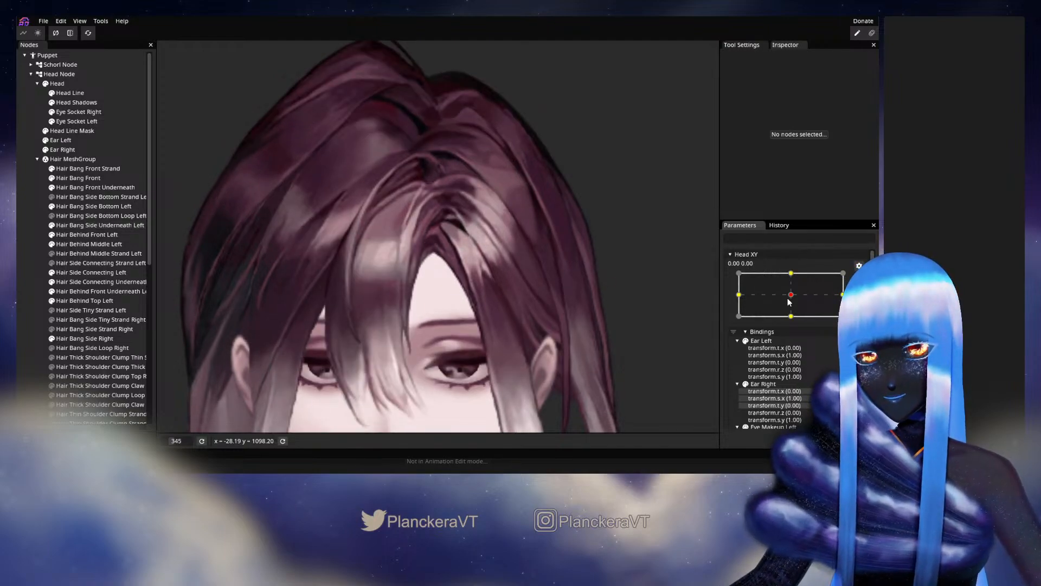
drag(792, 297, 791, 273)
scroll(546, 262, up, 4)
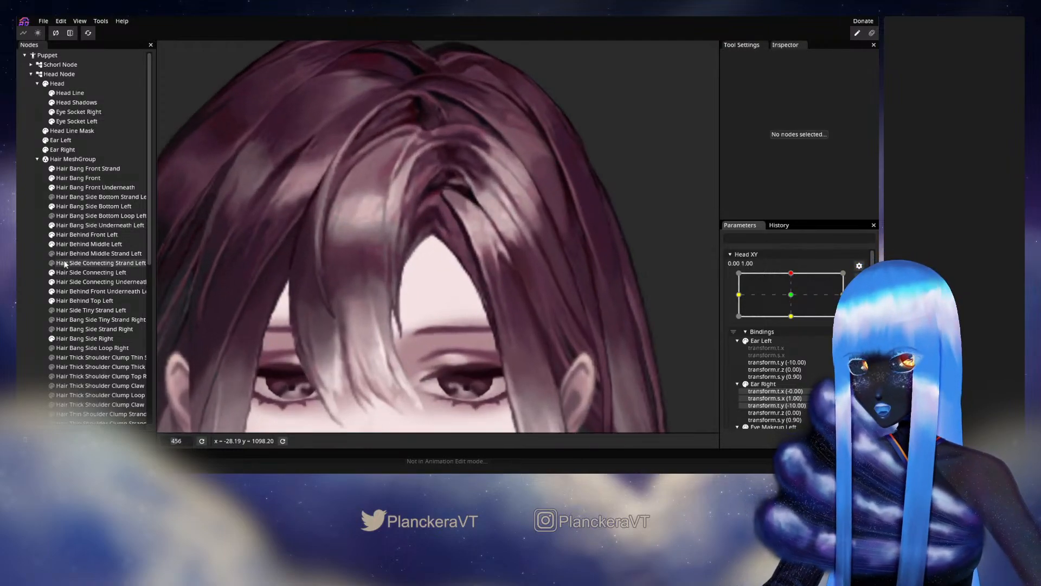
Refine the upper end of the Hair Bang Side Underneath Left mesh above the forehead, and deselect it.
click(74, 225)
scroll(503, 304, up, 3)
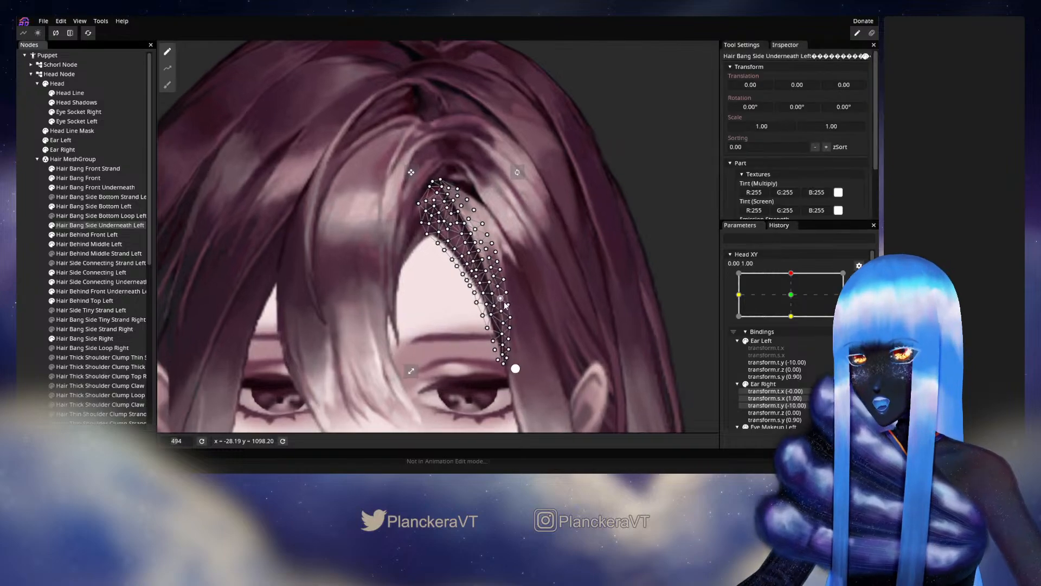
scroll(503, 304, up, 5)
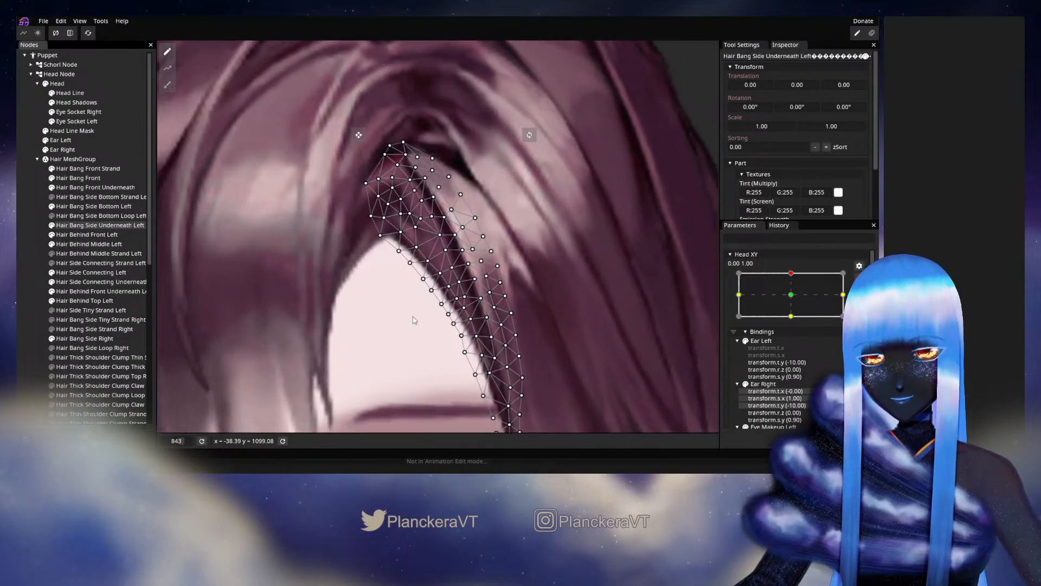
scroll(481, 298, up, 1)
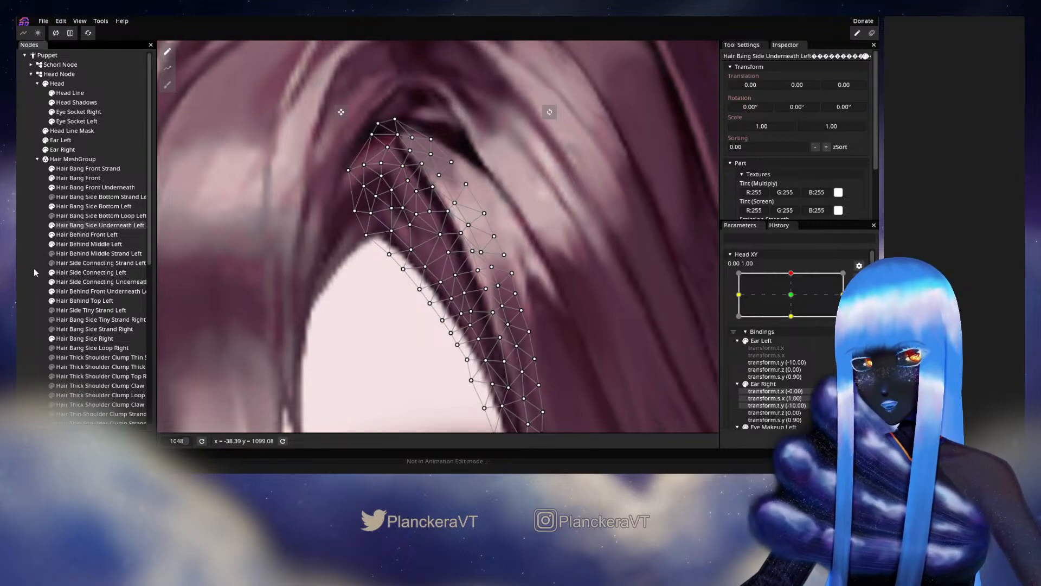
click(427, 342)
scroll(508, 330, down, 2)
scroll(507, 325, down, 8)
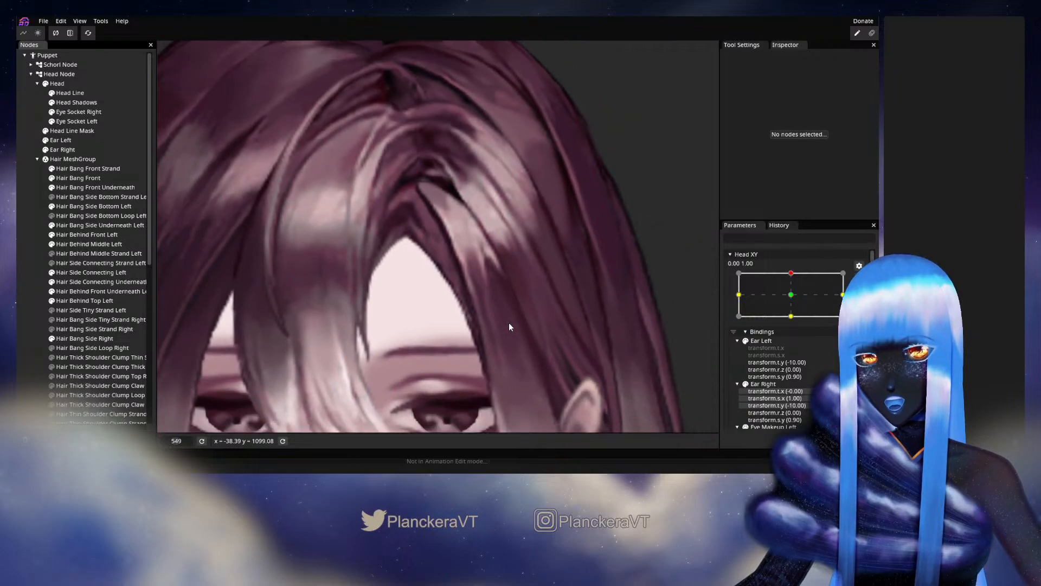
Disarm Head XY, save the project while testing small movements around 0.00, 1.00, and rearm the keypoint.
scroll(503, 341, down, 3)
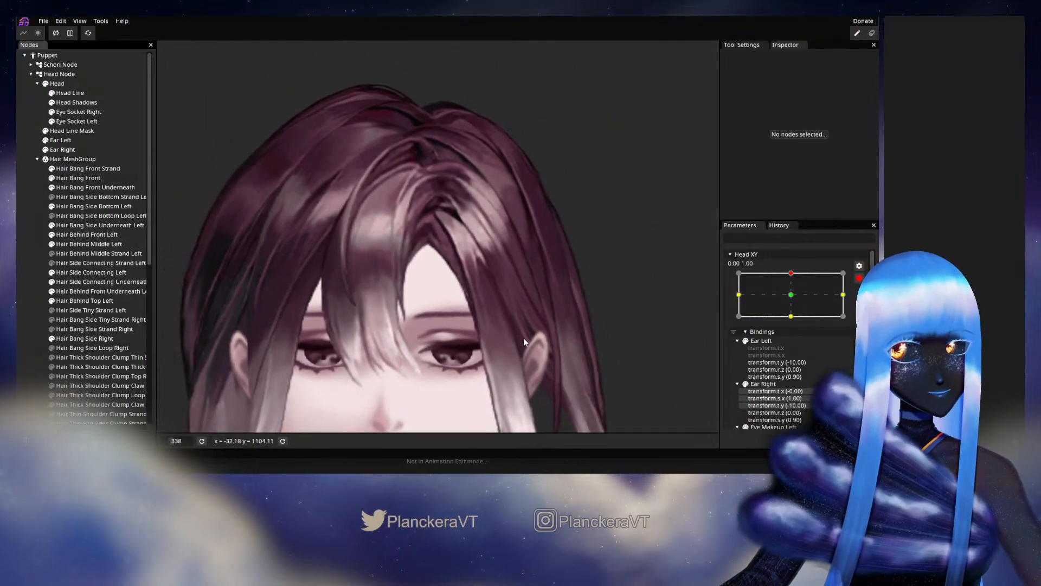
click(859, 278)
mouse_move(795, 299)
mouse_down()
mouse_move(793, 325)
mouse_move(788, 302)
mouse_up()
key(ctrl+s)
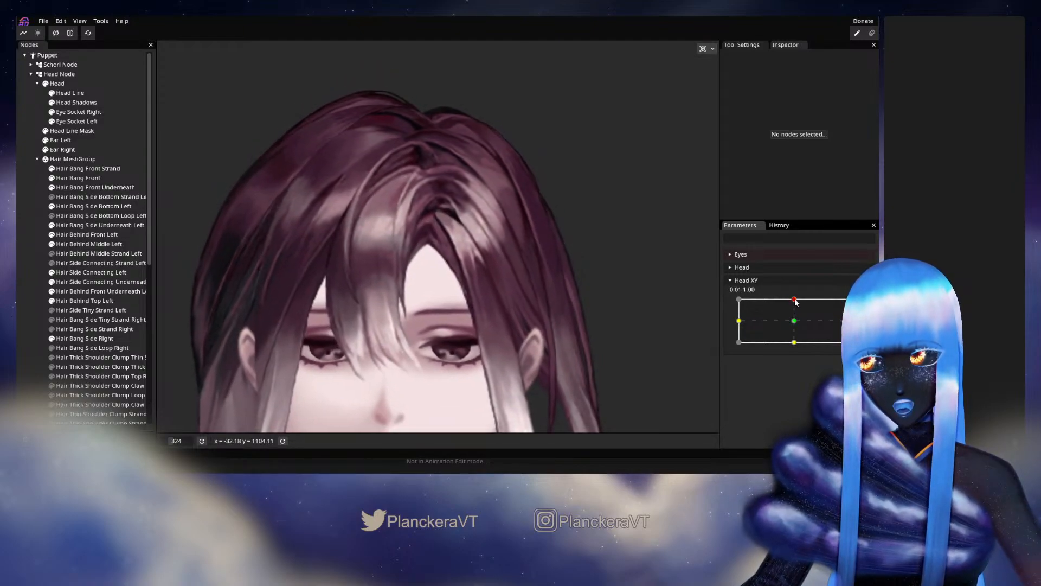
mouse_move(788, 302)
mouse_down()
mouse_move(795, 321)
mouse_move(794, 301)
mouse_up()
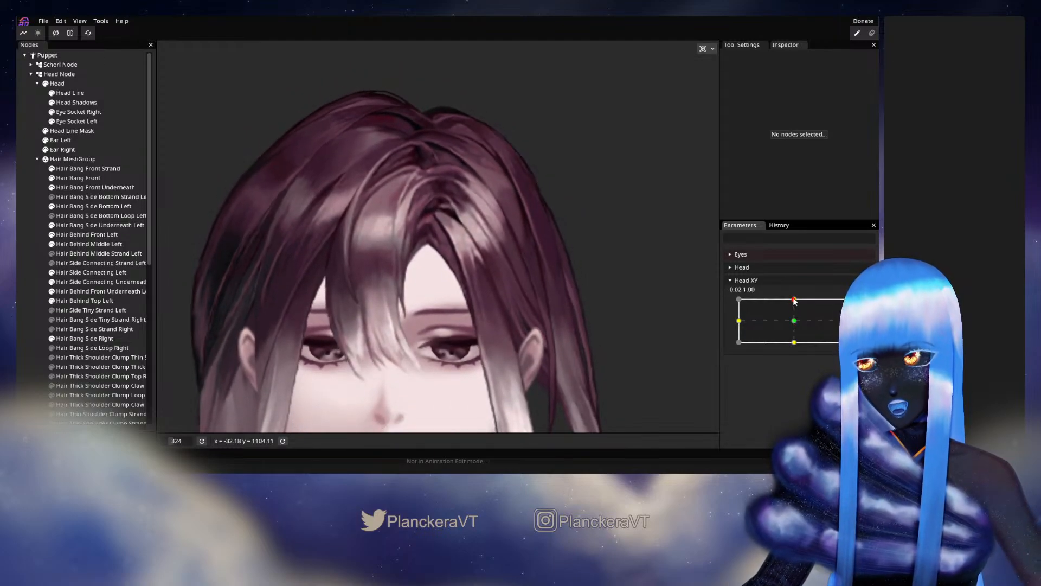
click(859, 306)
Select Hair Bang Side Bottom Left, test its deformation close to Head XY 0.00, 1.00, and rearm the keypoint for vertex editing.
scroll(453, 262, up, 3)
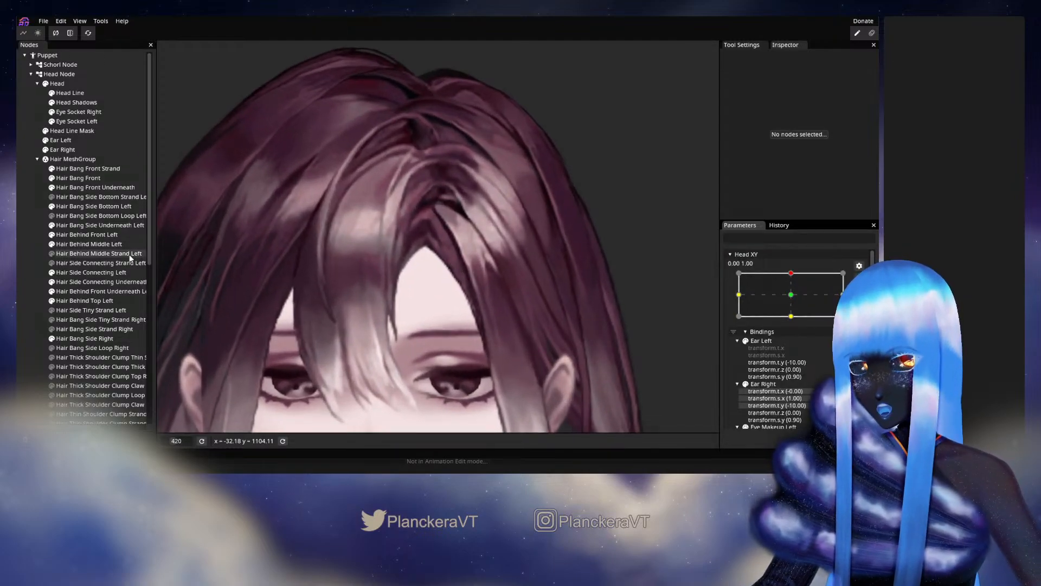
click(90, 207)
scroll(520, 284, up, 1)
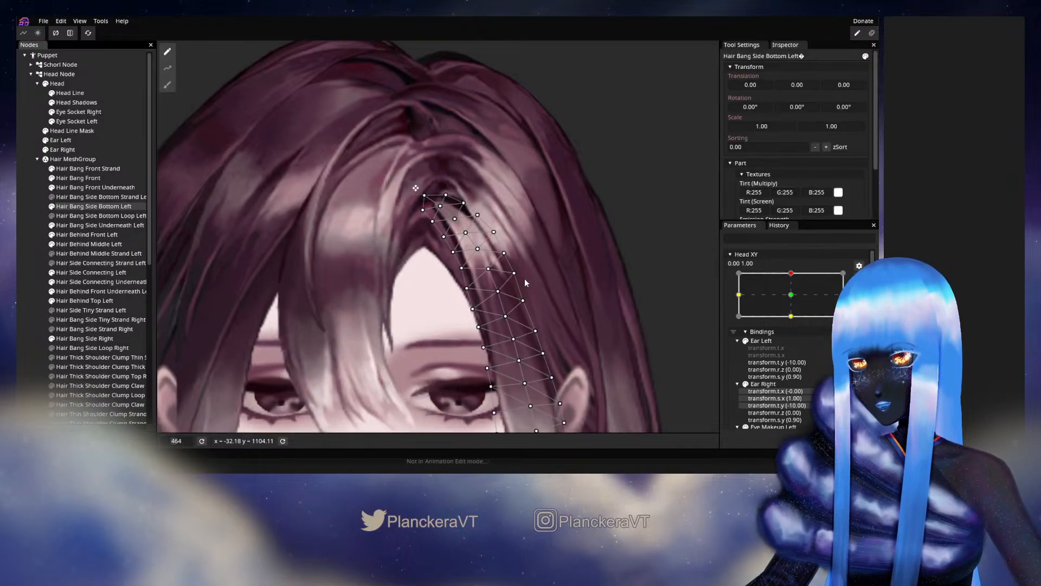
click(859, 278)
mouse_move(794, 301)
mouse_down()
mouse_move(793, 322)
mouse_move(794, 300)
mouse_up()
click(865, 304)
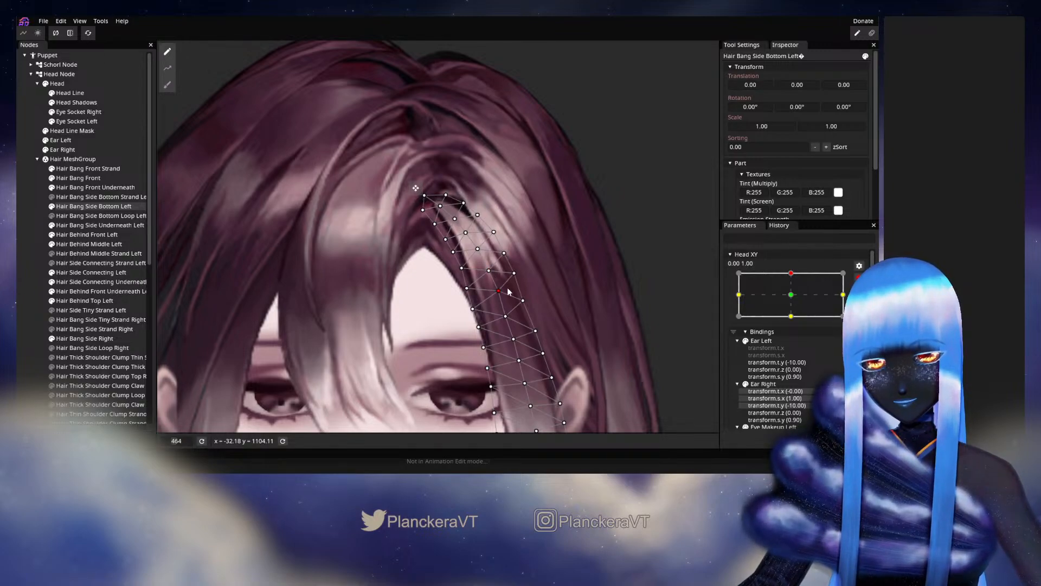
Test the adjusted bang again with Head XY, refine its outer-edge vertices beside the highlight, and deselect the mesh.
click(859, 278)
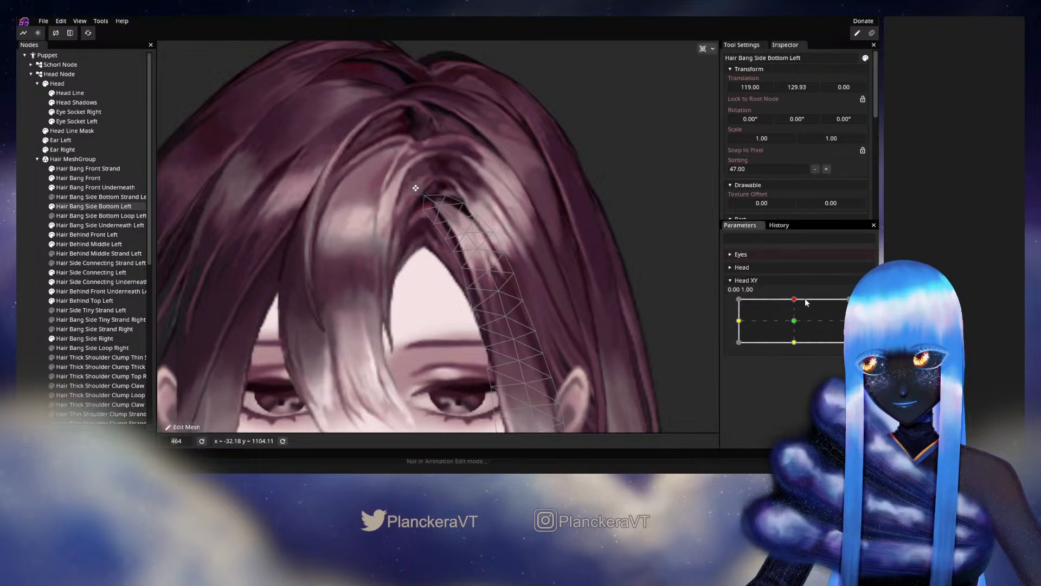
mouse_move(796, 300)
mouse_down()
mouse_move(796, 322)
mouse_move(799, 304)
mouse_up()
click(859, 304)
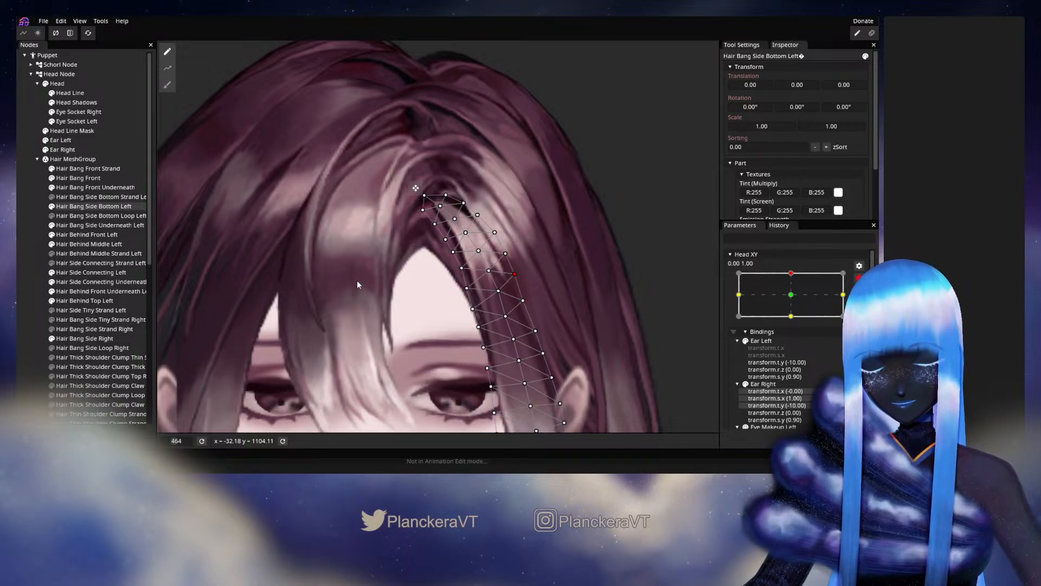
click(25, 295)
scroll(623, 322, down, 4)
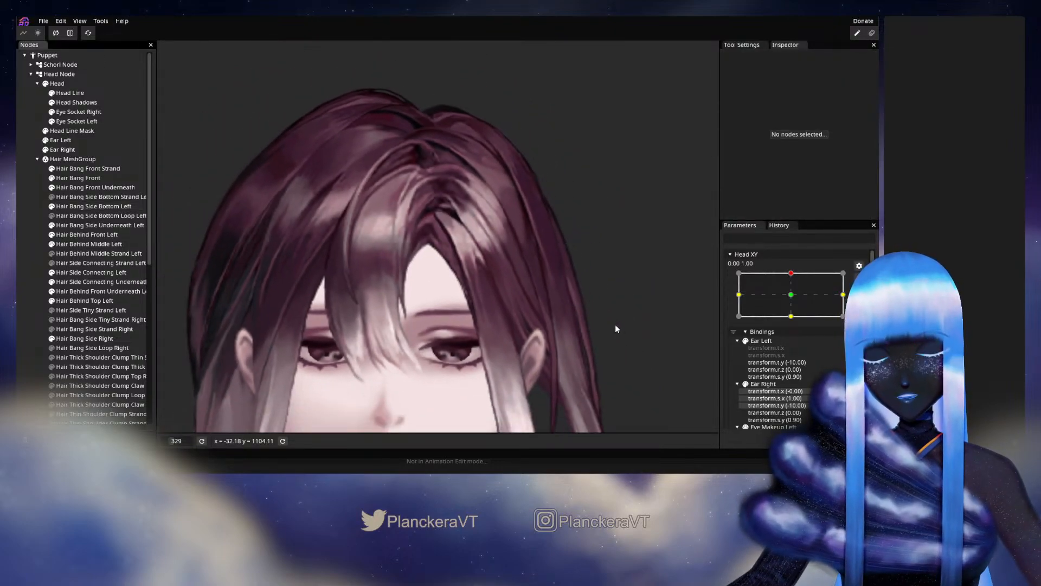
Check the deselected bang with slight Head XY movements just below 0.00, 1.00, and rearm the keypoint.
click(859, 278)
mouse_move(796, 301)
mouse_down()
mouse_move(798, 323)
mouse_move(796, 304)
mouse_up()
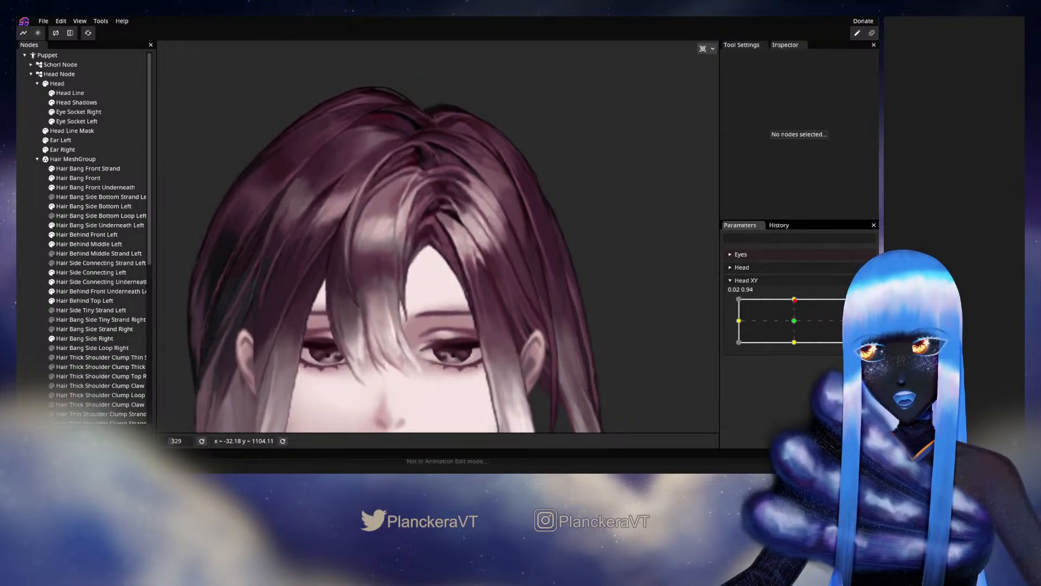
click(865, 303)
Fine-tune the upper outer-edge vertices of Hair Bang Side Bottom Left near the hair parting, and deselect it.
scroll(451, 263, up, 3)
drag(452, 262, 434, 303)
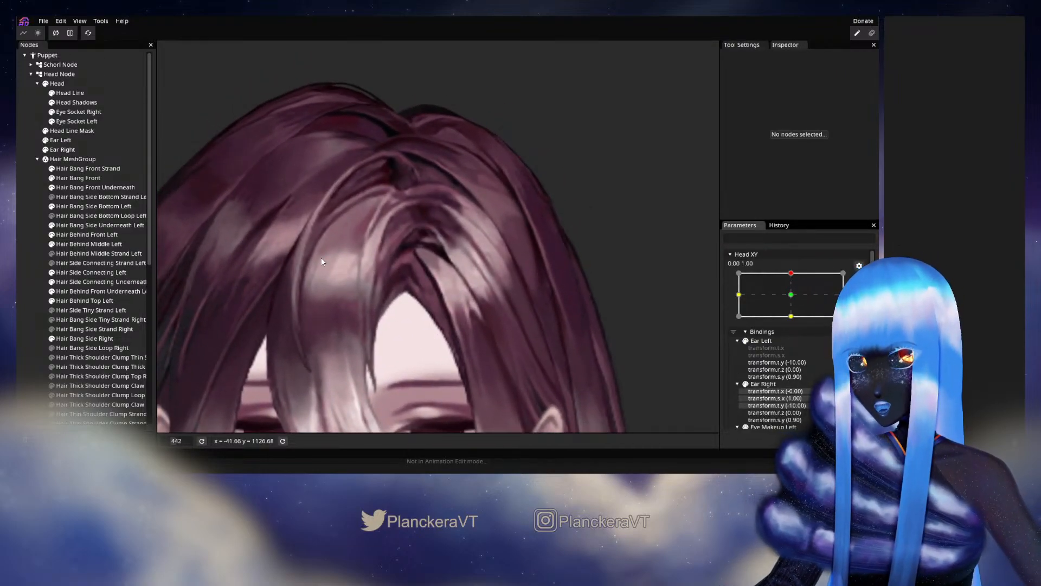
click(86, 207)
scroll(476, 245, up, 2)
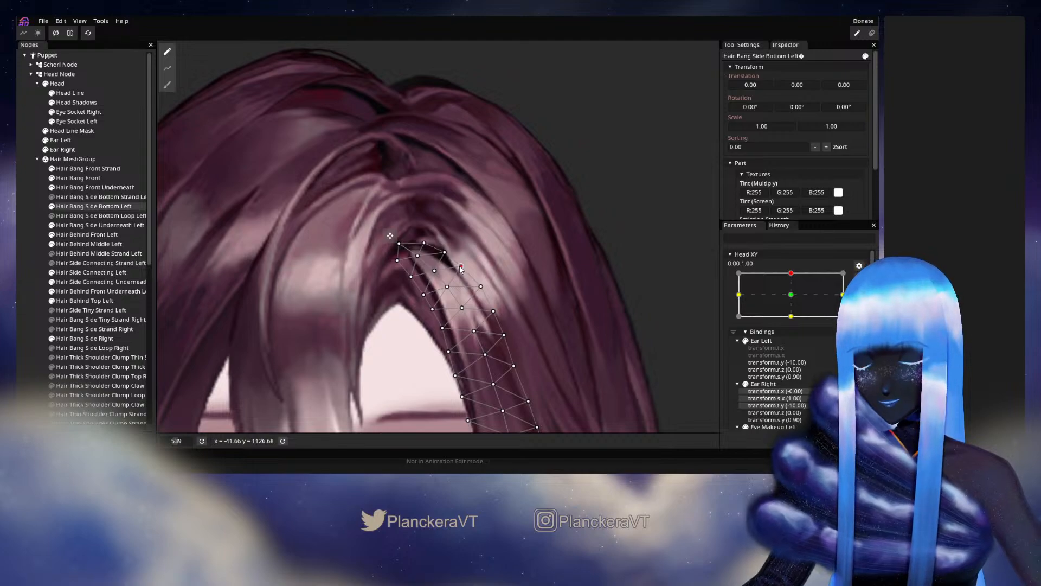
click(446, 253)
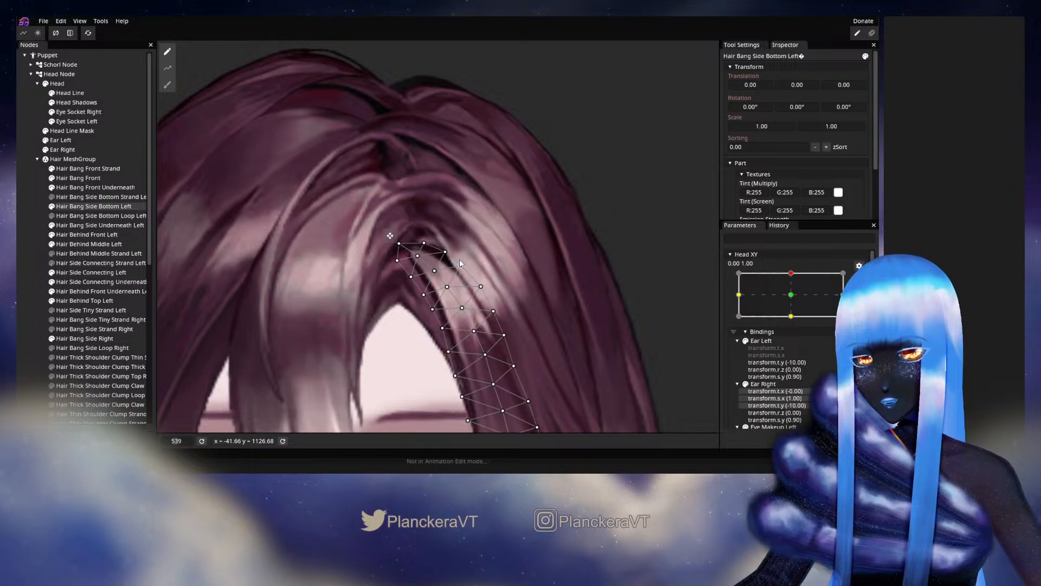
click(32, 249)
scroll(538, 270, down, 3)
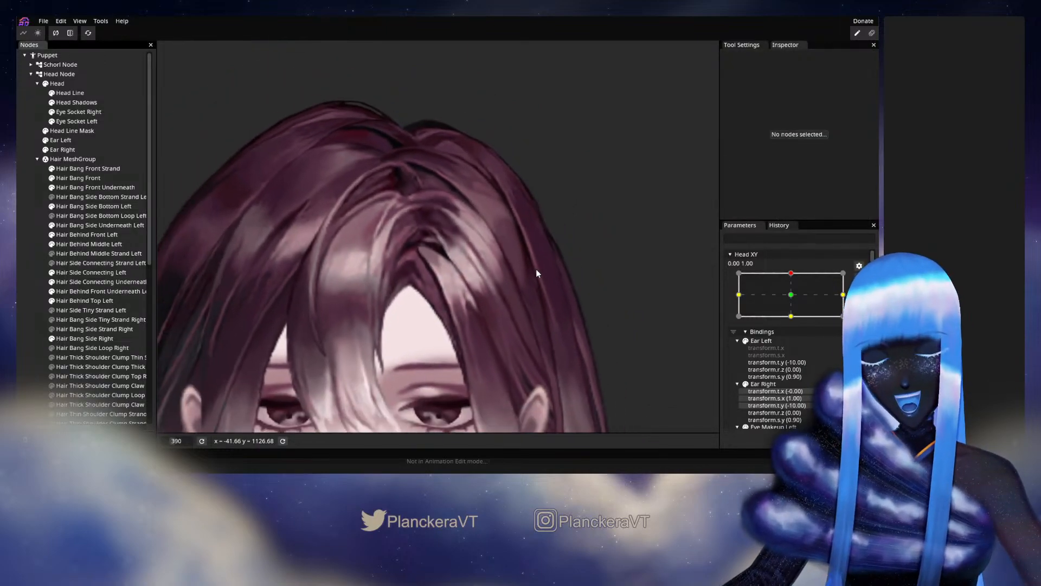
Disarm Head XY, examine the whole hair and face while varying the head pose vertically and sideways, and rearm at 0.00, 1.00.
scroll(536, 270, down, 3)
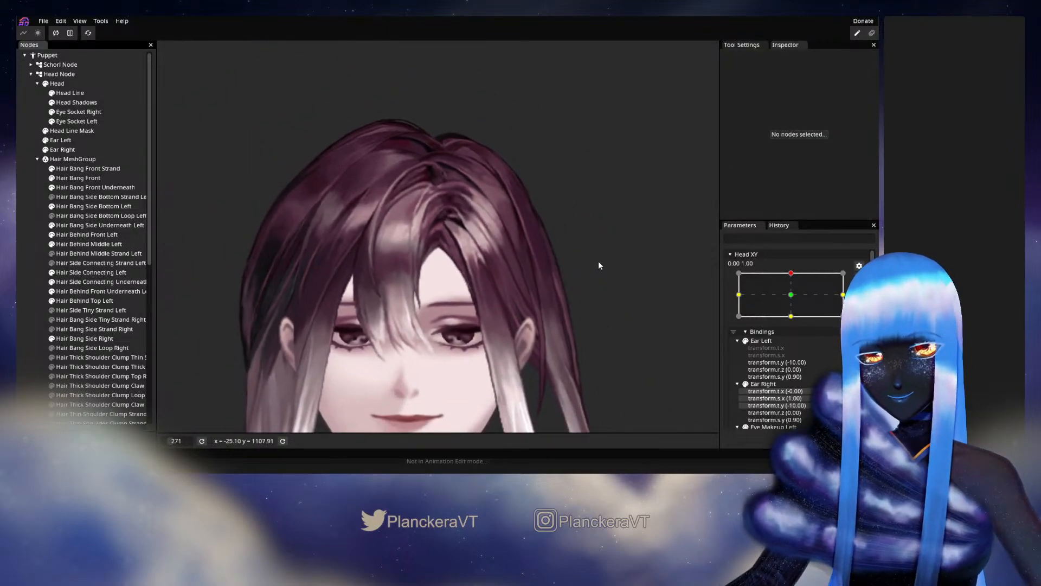
drag(598, 266, 557, 252)
click(859, 278)
mouse_move(794, 304)
mouse_down()
mouse_move(793, 329)
mouse_move(796, 310)
mouse_up()
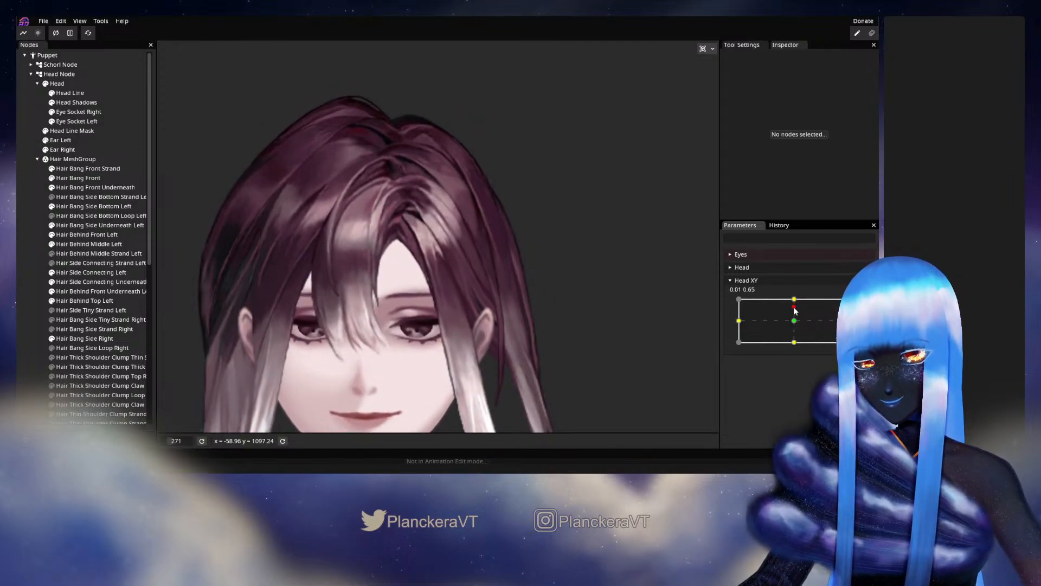
mouse_move(794, 300)
mouse_down()
mouse_move(794, 322)
mouse_move(799, 298)
mouse_up()
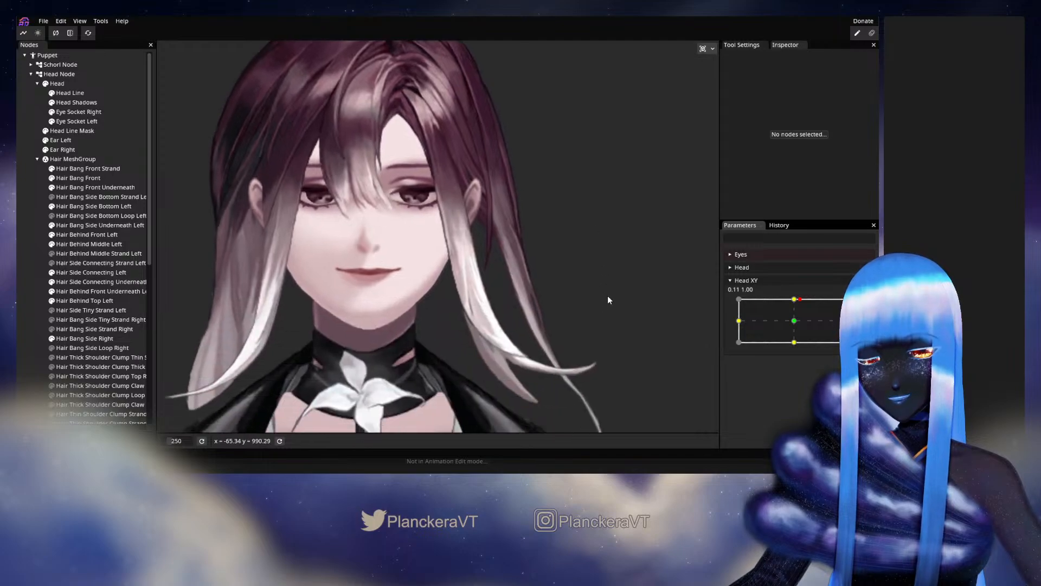
scroll(609, 304, up, 1)
scroll(603, 274, up, 1)
drag(800, 300, 795, 300)
click(865, 305)
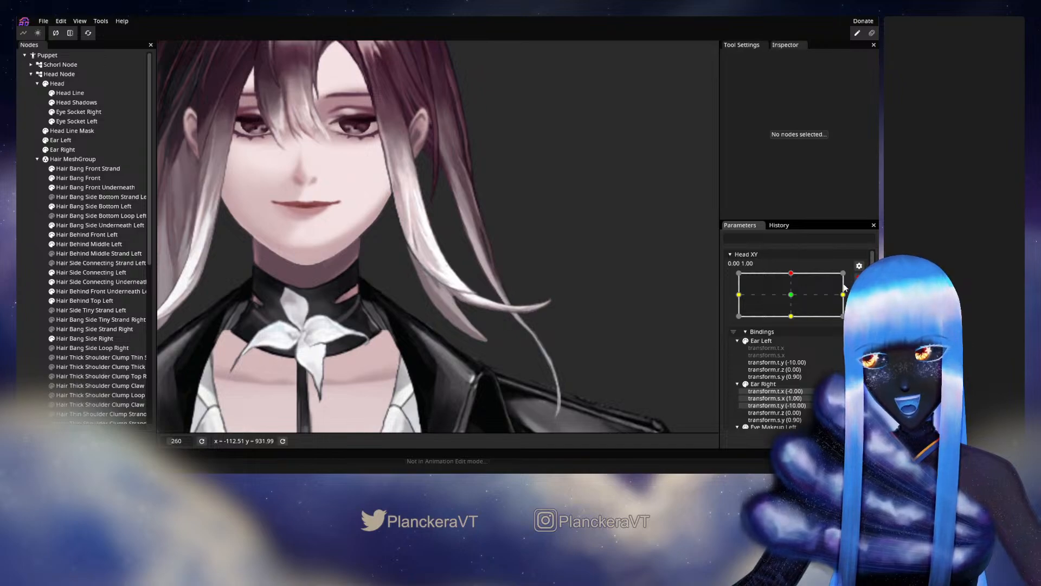
Select Hair Bang Side Bottom Left, examine how its lower strands move around Head XY 0.00, 1.00, and rearm the parameter.
click(78, 206)
scroll(558, 349, up, 2)
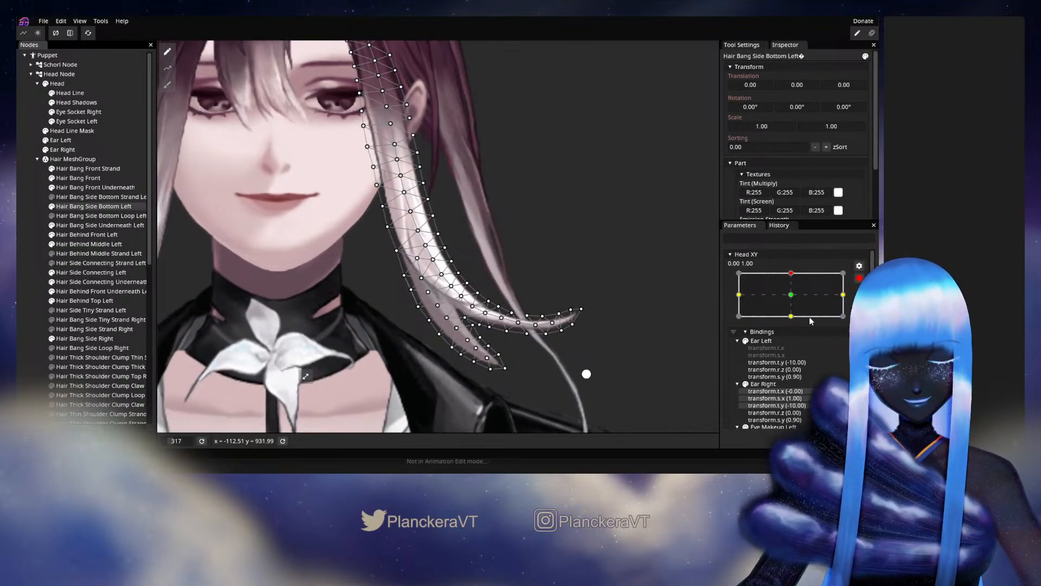
click(859, 278)
mouse_move(794, 299)
mouse_down()
mouse_move(798, 311)
mouse_move(793, 301)
mouse_up()
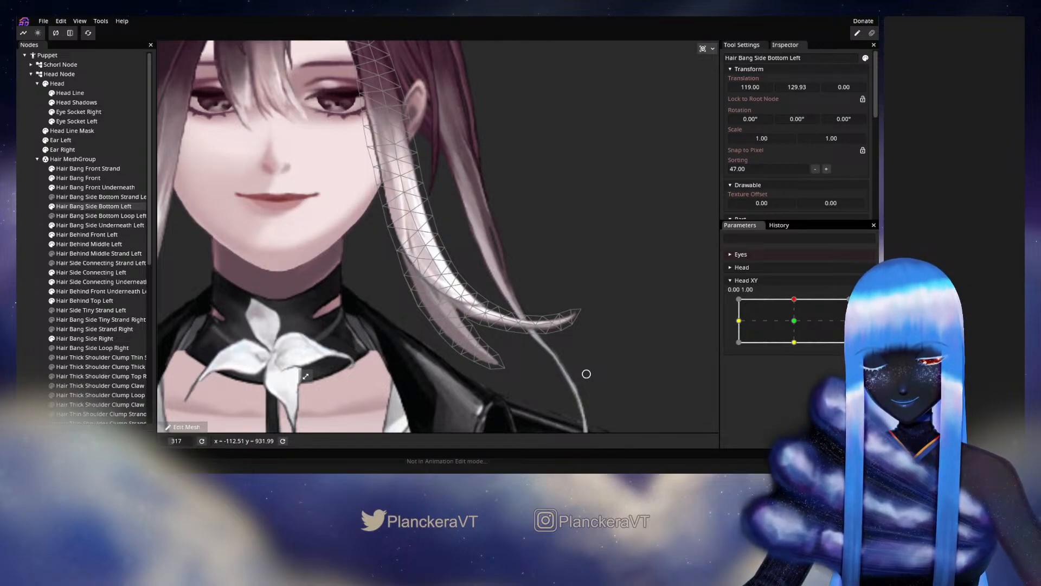
mouse_move(795, 300)
mouse_down()
mouse_move(795, 325)
mouse_move(796, 302)
mouse_up()
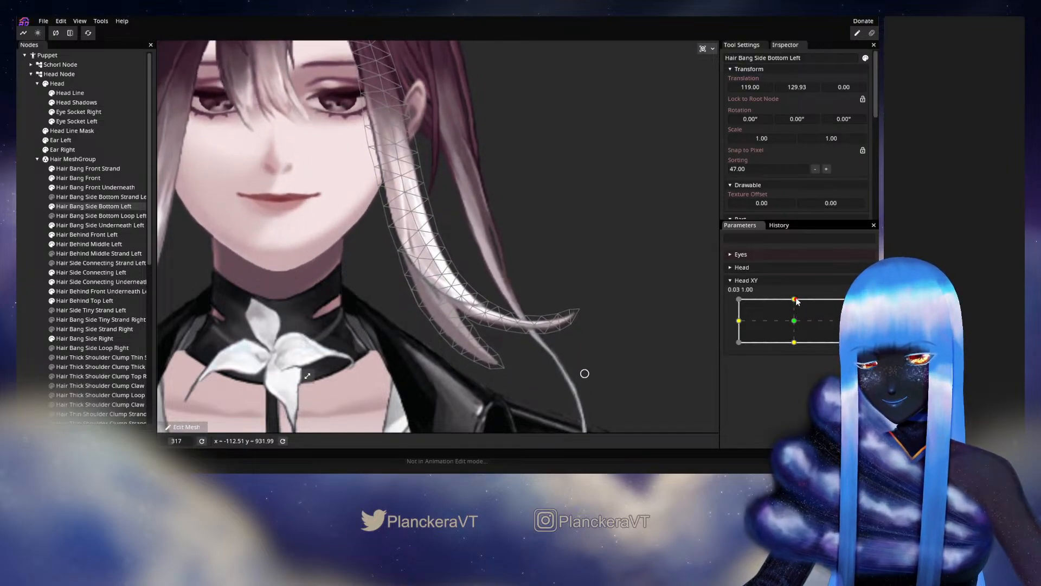
click(859, 305)
Nudge the vertices where the lower end of Hair Bang Side Bottom Left splits into two tips, and deselect the mesh.
scroll(378, 296, up, 5)
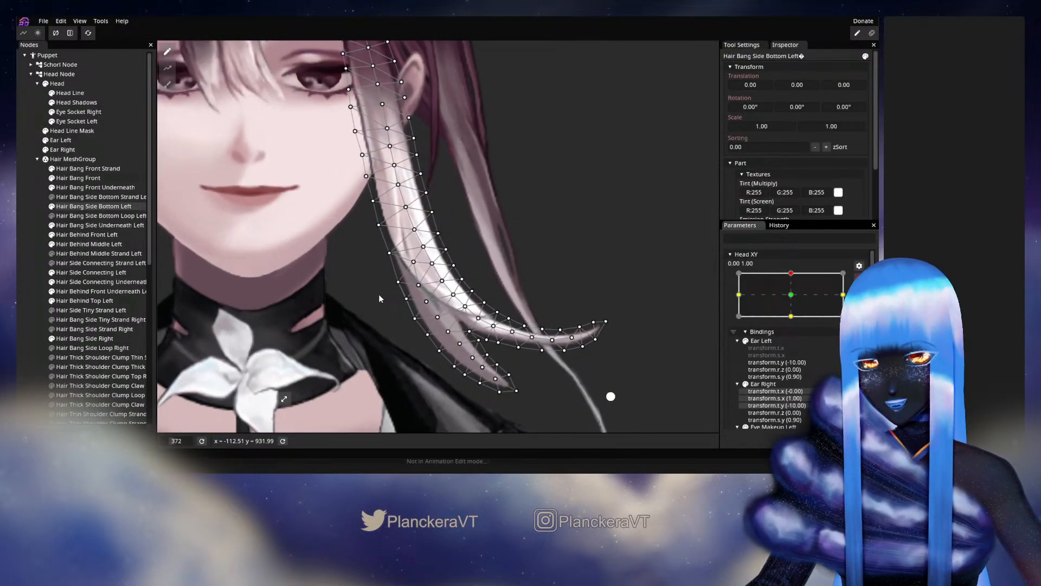
scroll(379, 294, up, 5)
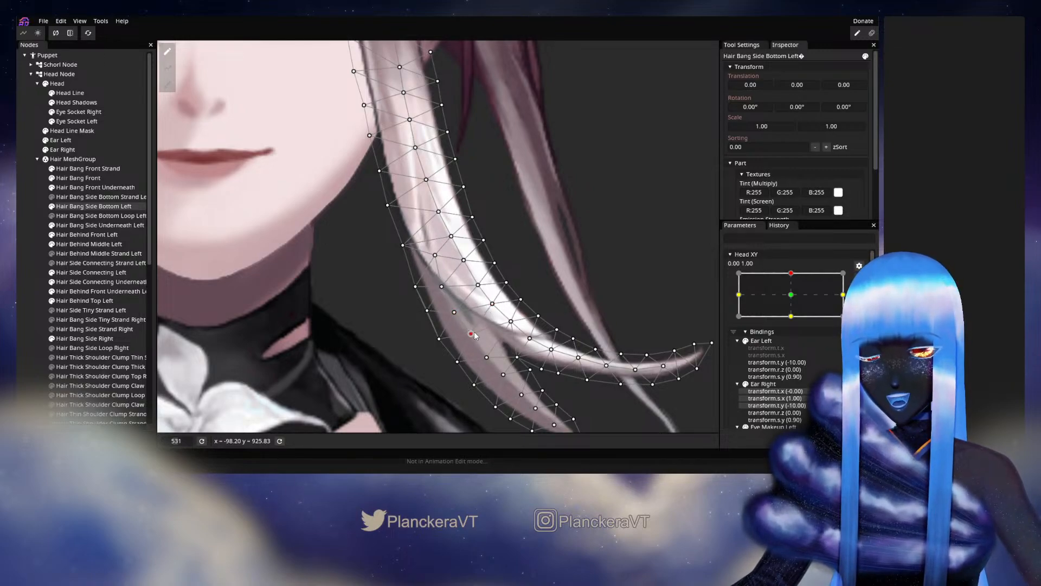
drag(490, 355, 489, 355)
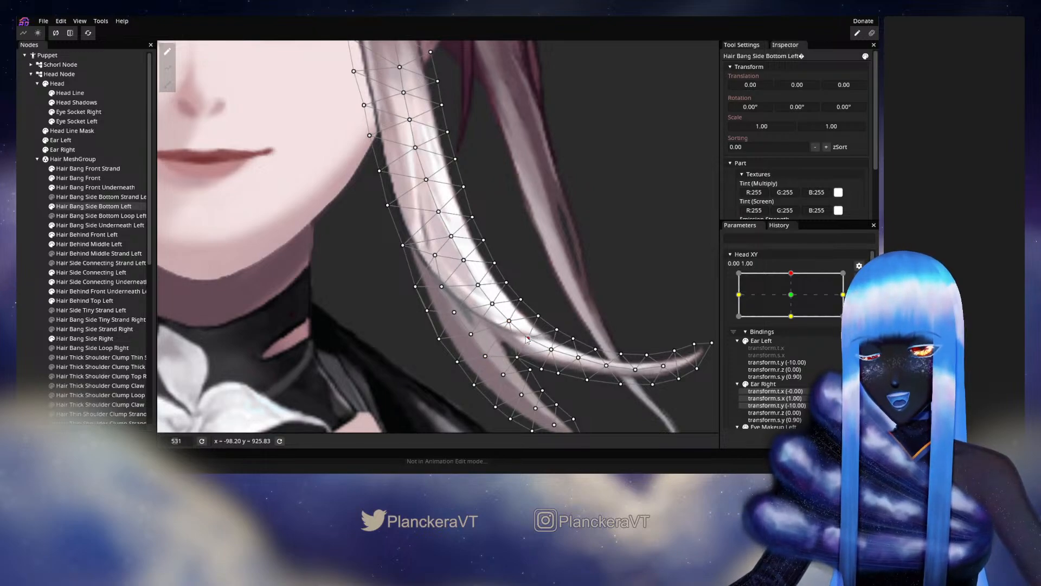
drag(551, 349, 550, 349)
click(27, 286)
Test the bang's forked lower end with small sideways Head XY movements at 0.00, 1.00, and rearm the keypoint.
scroll(473, 304, down, 4)
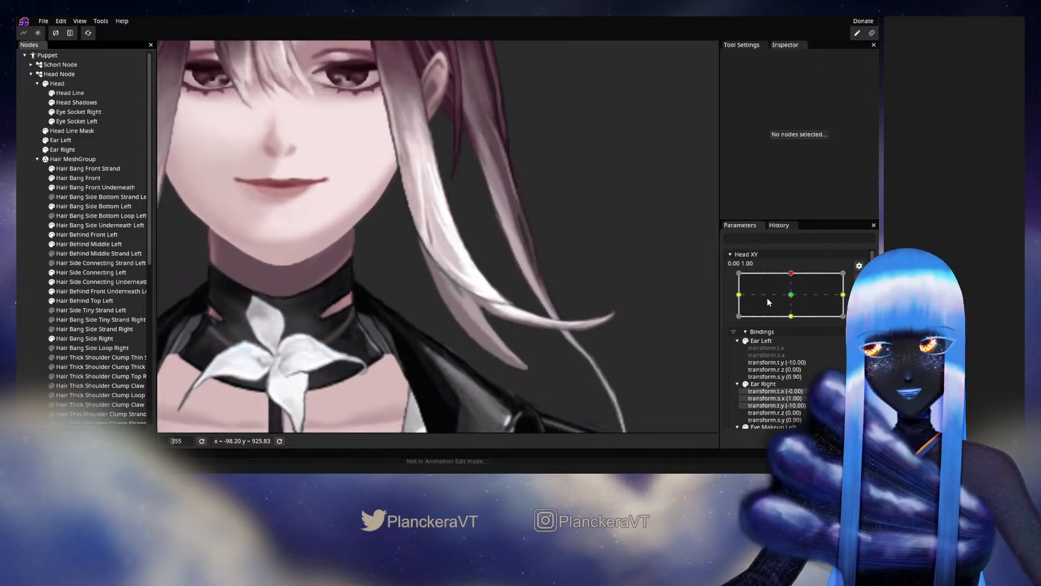
click(858, 281)
mouse_move(795, 299)
mouse_down()
mouse_move(800, 324)
mouse_move(797, 299)
mouse_up()
click(865, 306)
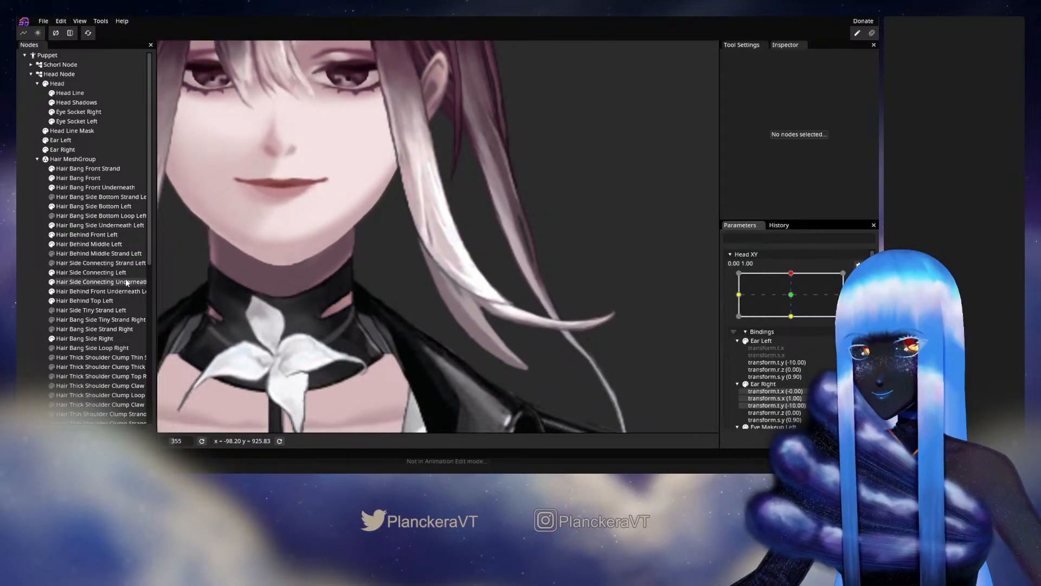
Fine-tune the middle vertices above the fork at the lower end of Hair Bang Side Bottom Left, and deselect it.
click(81, 206)
scroll(473, 267, up, 2)
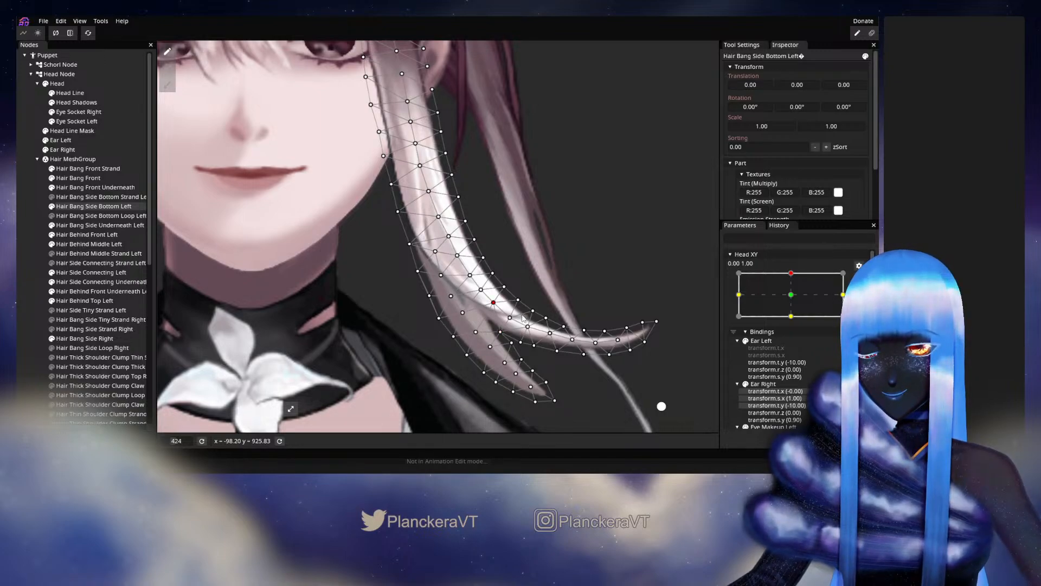
click(37, 278)
scroll(500, 288, down, 3)
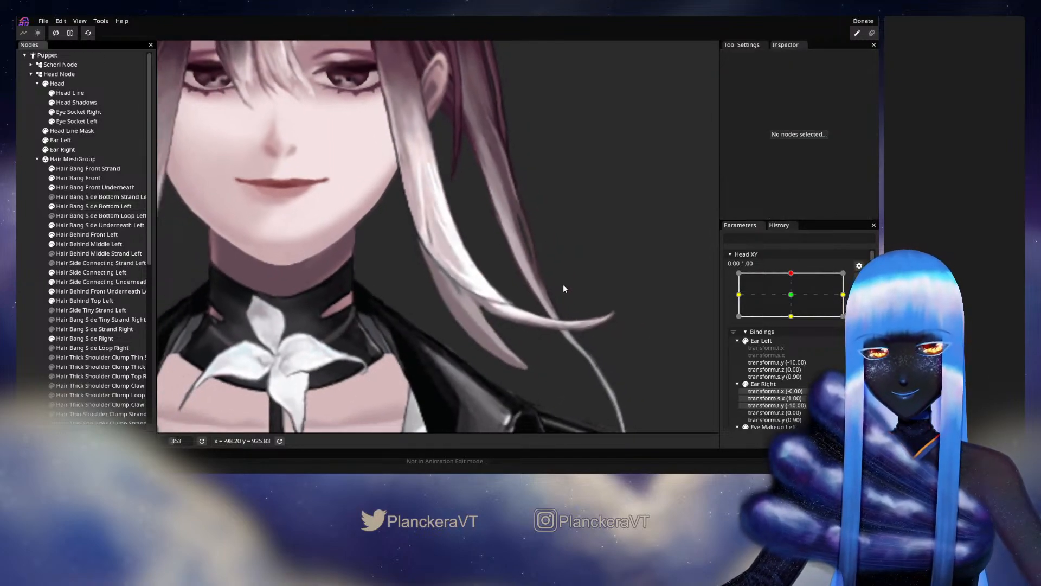
Check the left side bang's deformation by moving Head XY slightly around 0.00, 1.00, and rearm the keypoint.
scroll(565, 300, down, 1)
click(859, 278)
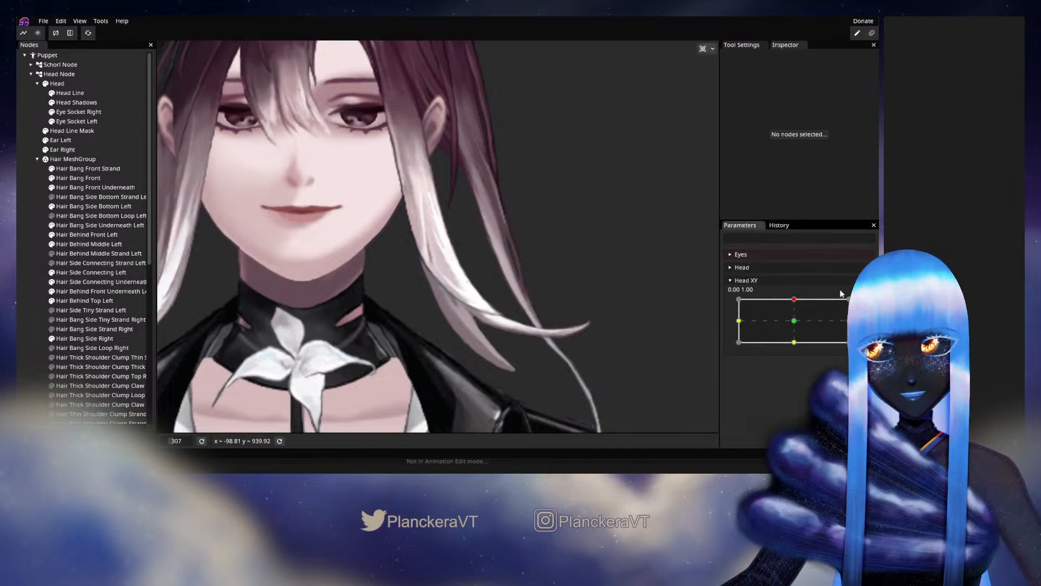
mouse_move(794, 302)
mouse_down()
mouse_move(796, 323)
mouse_move(794, 300)
mouse_up()
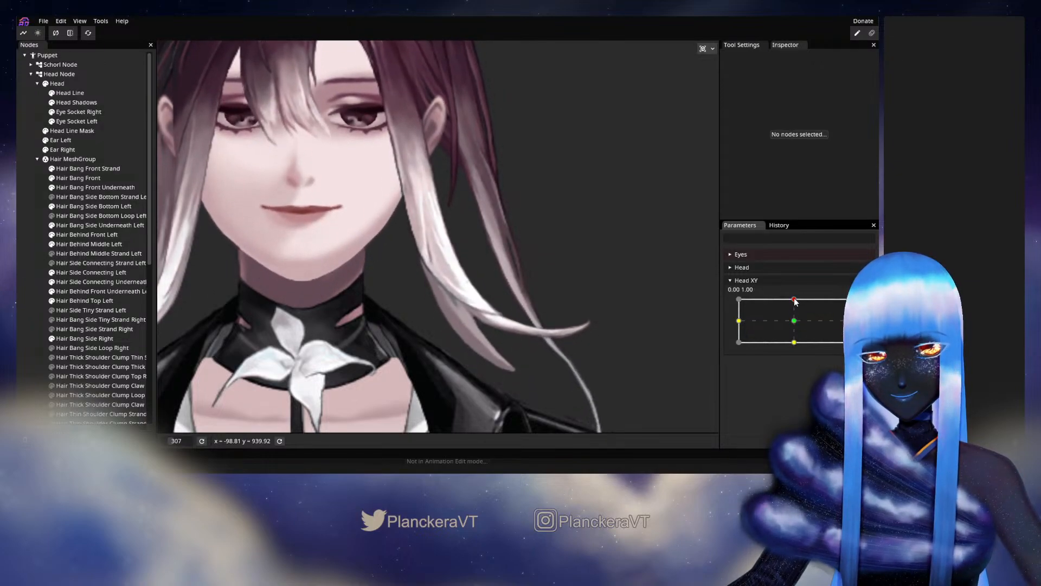
click(863, 308)
Nudge the inner-edge and middle vertices of Hair Bang Side Bottom Left just above where its two strands split, and deselect it.
scroll(380, 268, up, 4)
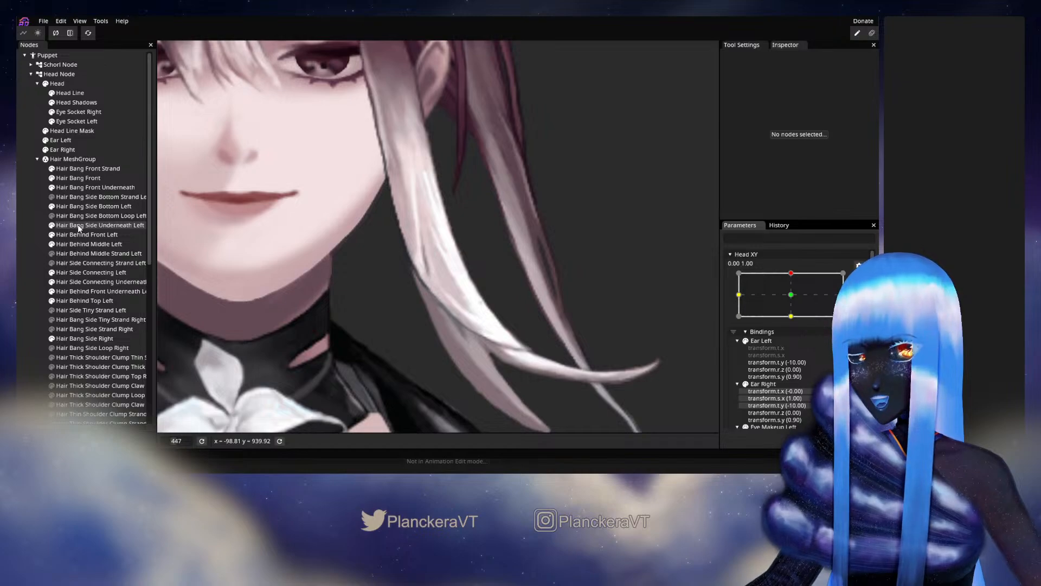
click(76, 205)
scroll(396, 315, up, 2)
click(401, 286)
drag(400, 283, 398, 281)
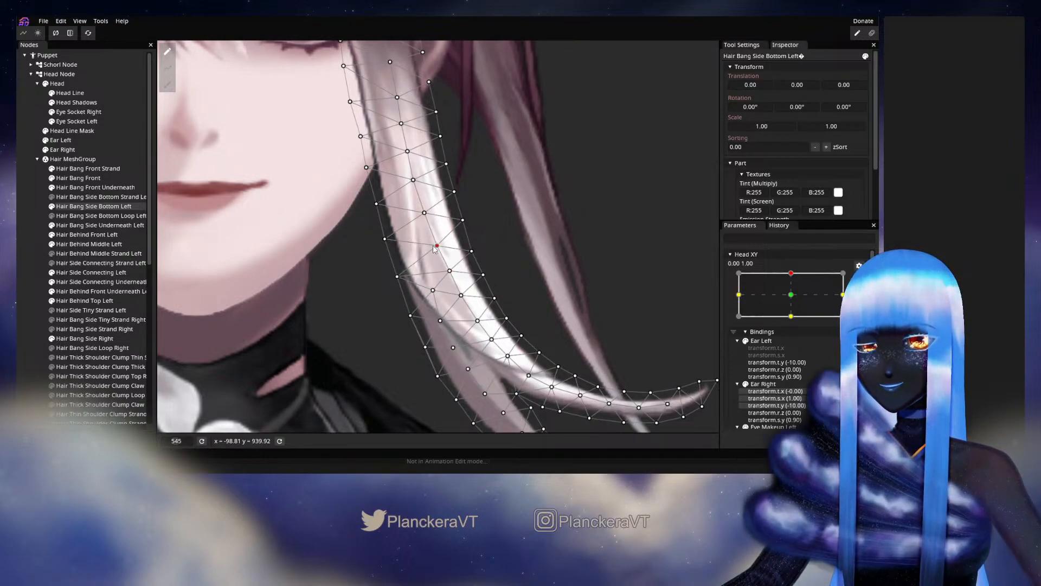
click(384, 240)
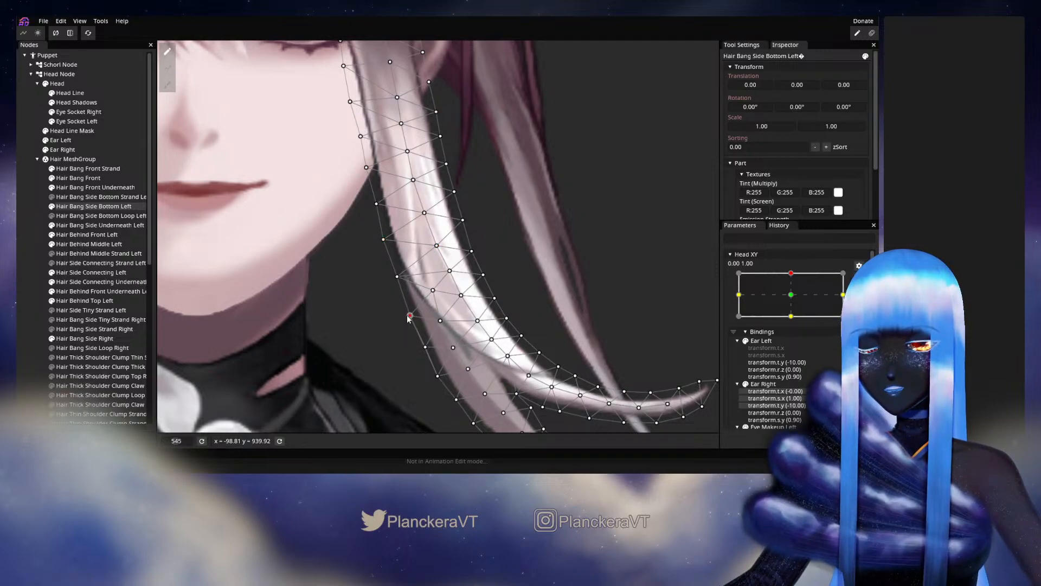
click(35, 248)
Test the adjusted inner edge of the bang with tiny Head XY movements around 0.00, 1.00, and rearm the parameter.
scroll(433, 342, down, 2)
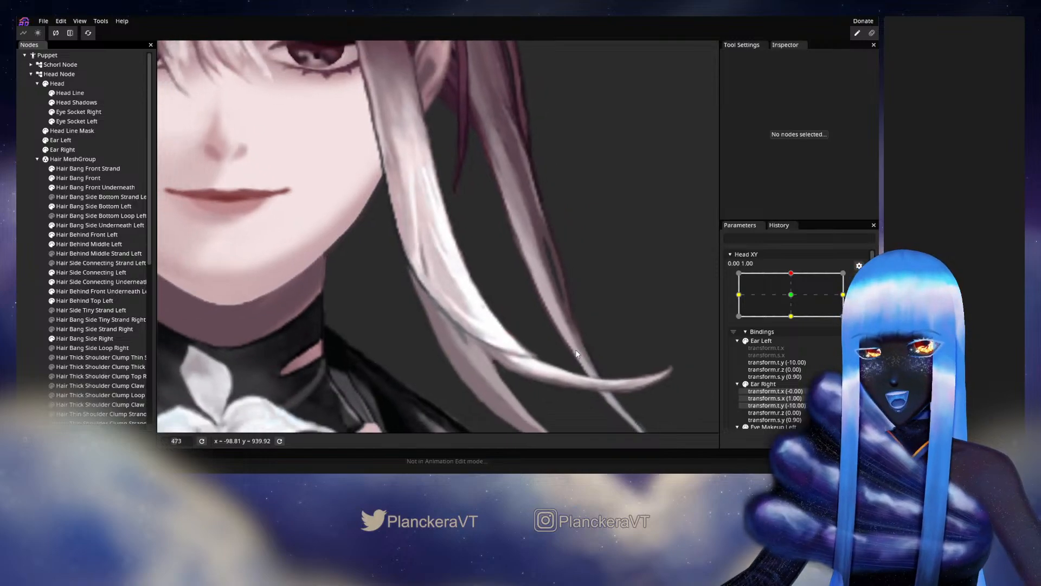
scroll(524, 334, down, 1)
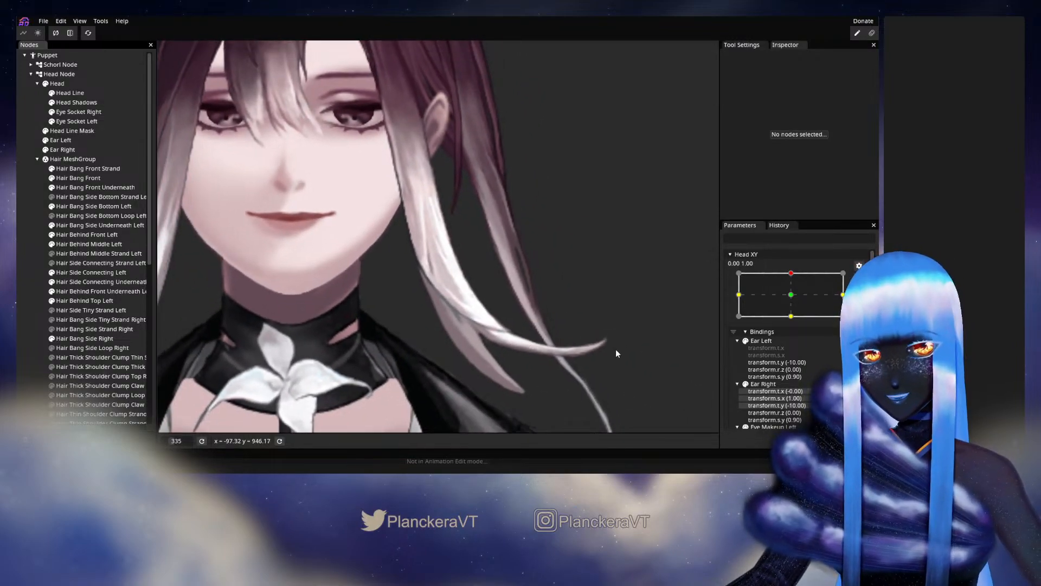
click(859, 280)
mouse_move(795, 301)
mouse_down()
mouse_move(796, 320)
mouse_move(794, 299)
mouse_up()
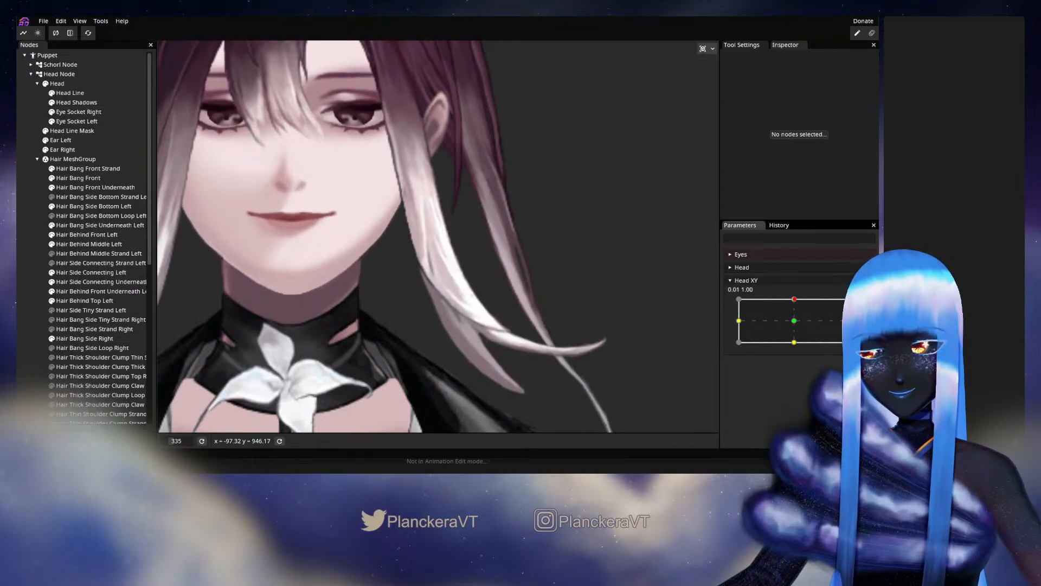
click(859, 281)
Reposition the inner-edge and central vertices of Hair Bang Side Bottom Left from the strand crossing down to the fork, and deselect it.
scroll(395, 328, up, 3)
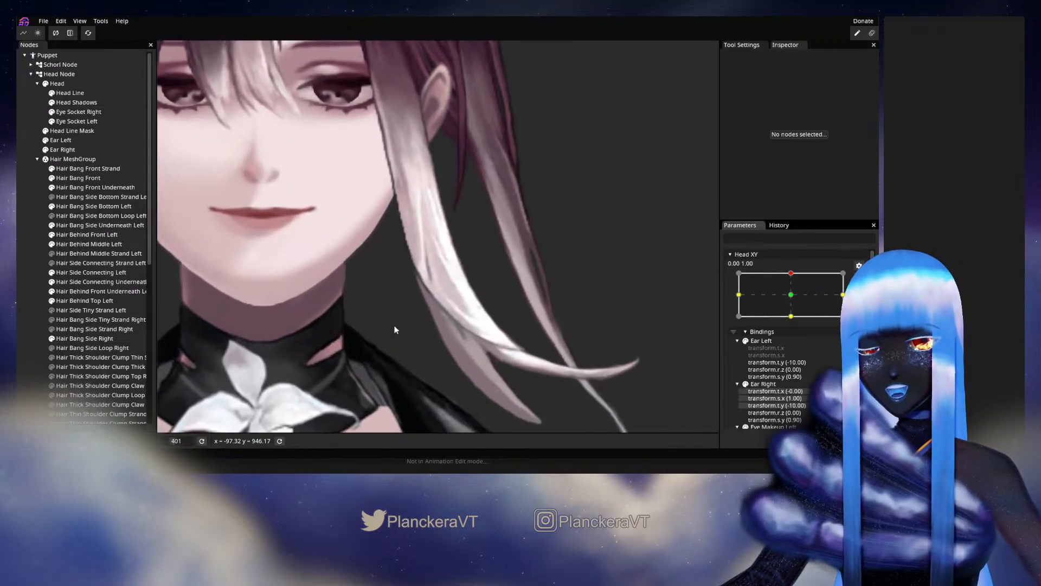
click(66, 206)
scroll(389, 301, up, 3)
drag(408, 289, 419, 323)
click(440, 299)
drag(445, 327, 440, 305)
click(452, 321)
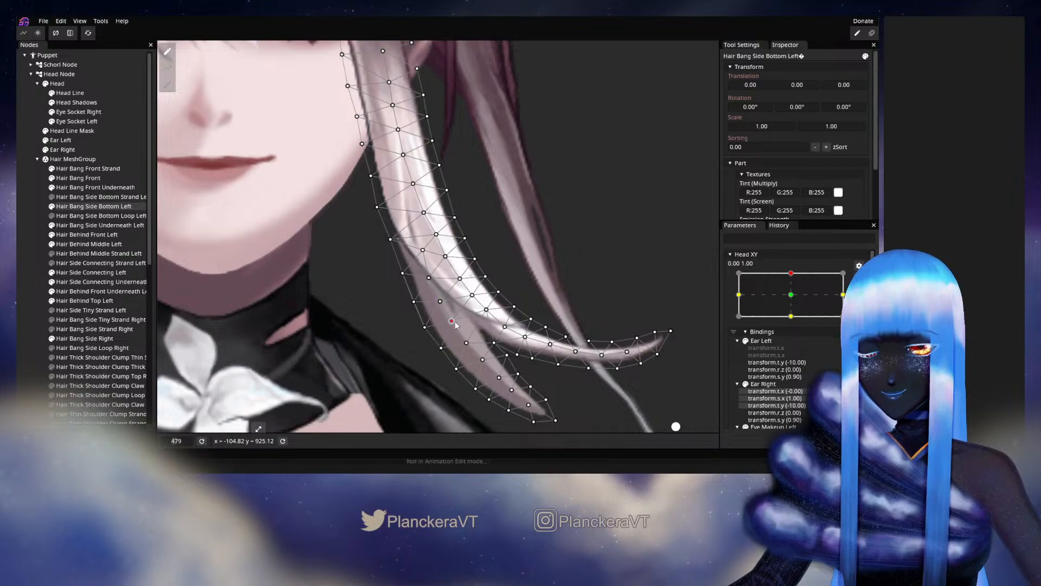
click(487, 310)
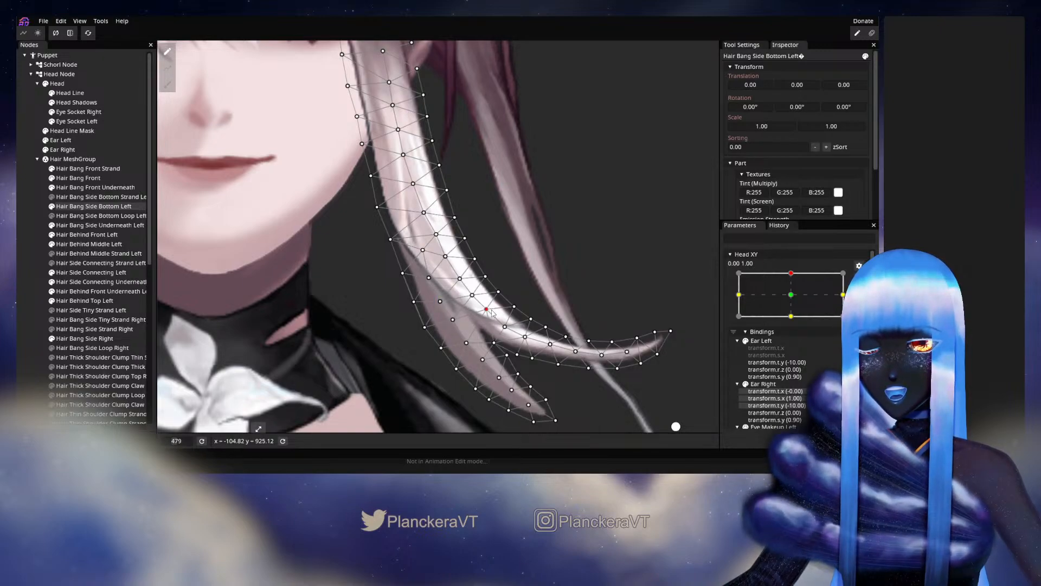
click(468, 341)
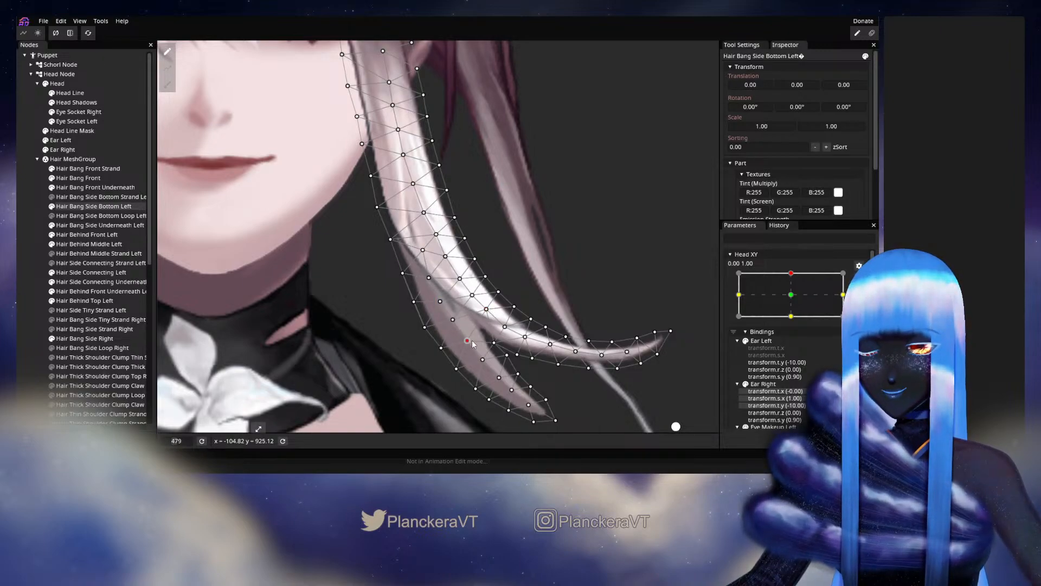
click(38, 249)
Examine how the bang's strand crossing and fork move as Head XY shifts slightly around 0.00, 1.00, and rearm the keypoint.
scroll(437, 290, down, 5)
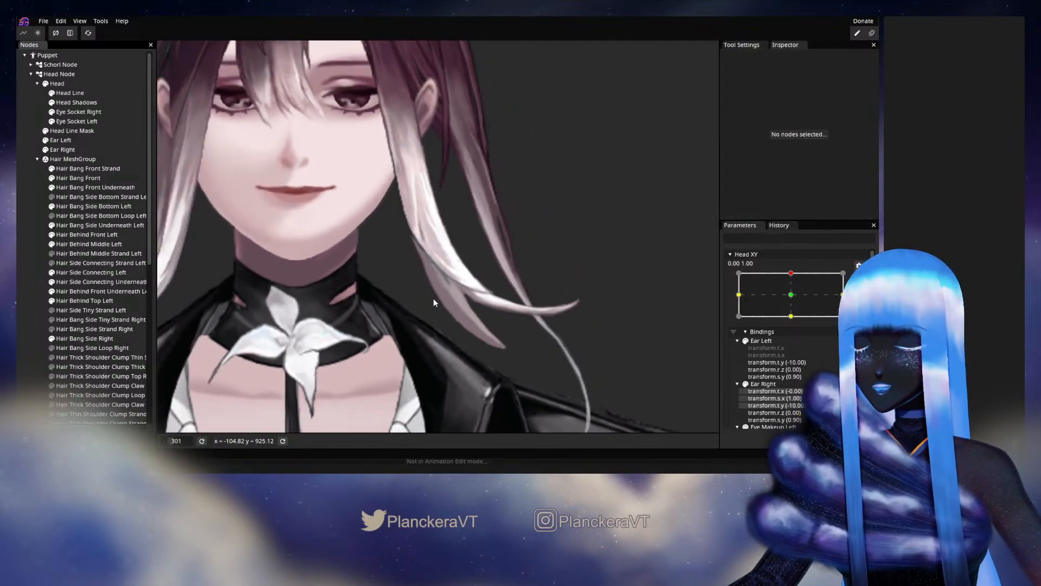
drag(432, 298, 425, 336)
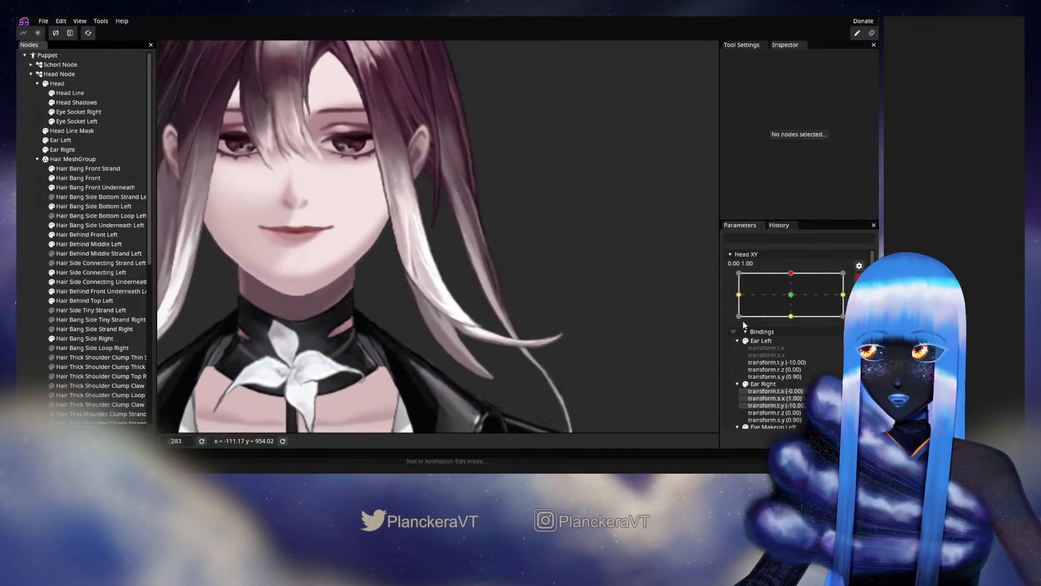
click(858, 278)
mouse_move(795, 300)
mouse_down()
mouse_move(794, 318)
mouse_move(795, 300)
mouse_up()
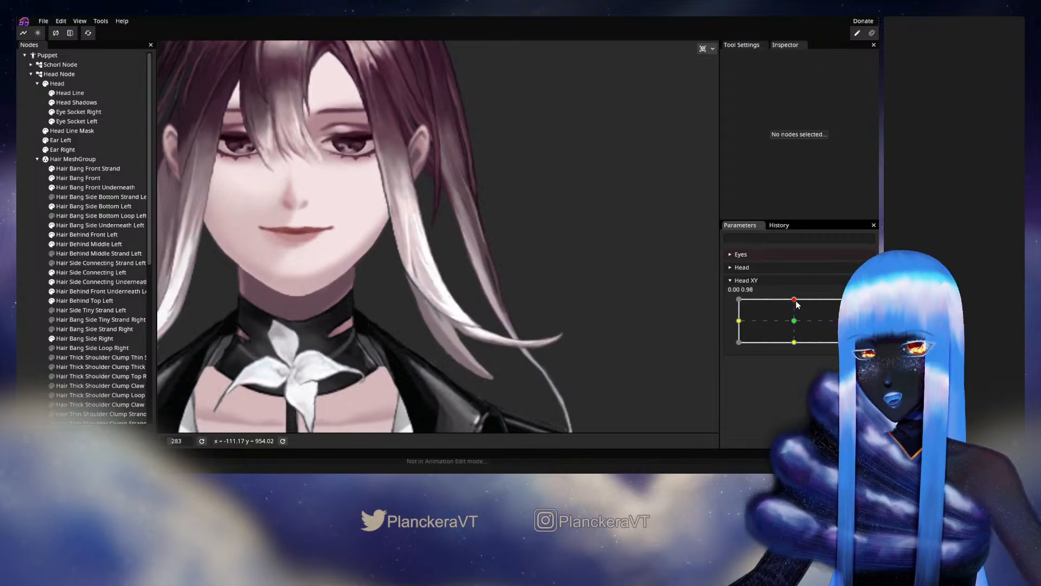
click(865, 305)
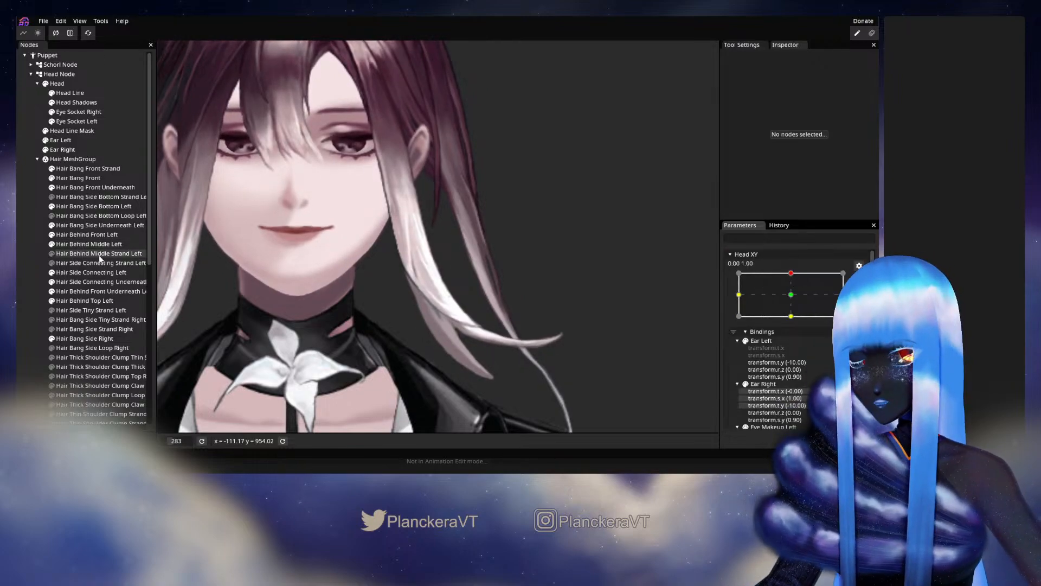
Push the lower end of Hair Bang Side Bottom Left slightly outward with a Circle Brush of size 104, and deselect the mesh.
click(78, 207)
click(167, 84)
mouse_move(591, 49)
mouse_down()
mouse_move(636, 49)
mouse_move(605, 50)
mouse_up()
click(578, 50)
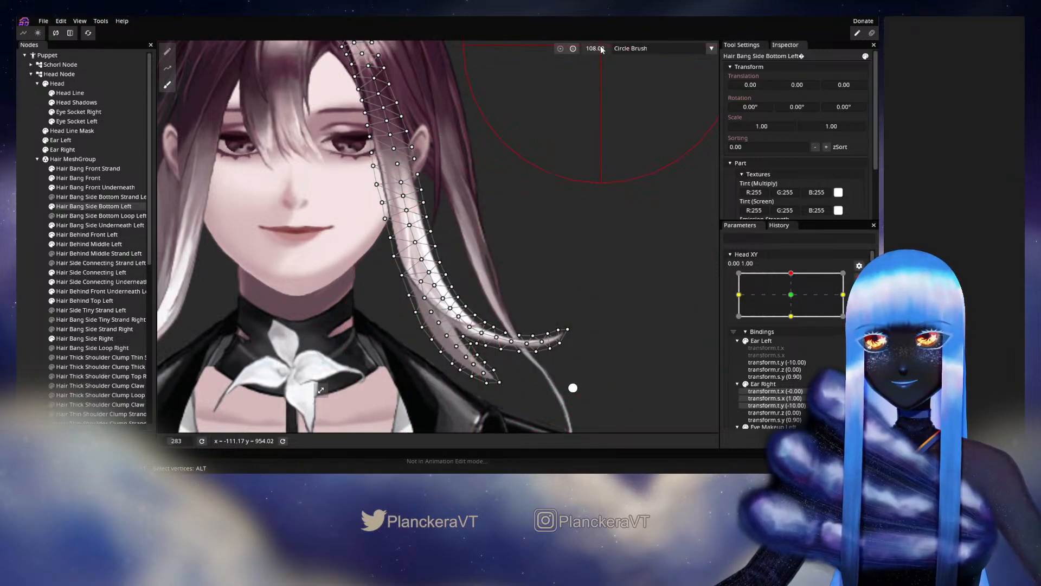
drag(600, 50, 598, 47)
drag(596, 196, 591, 188)
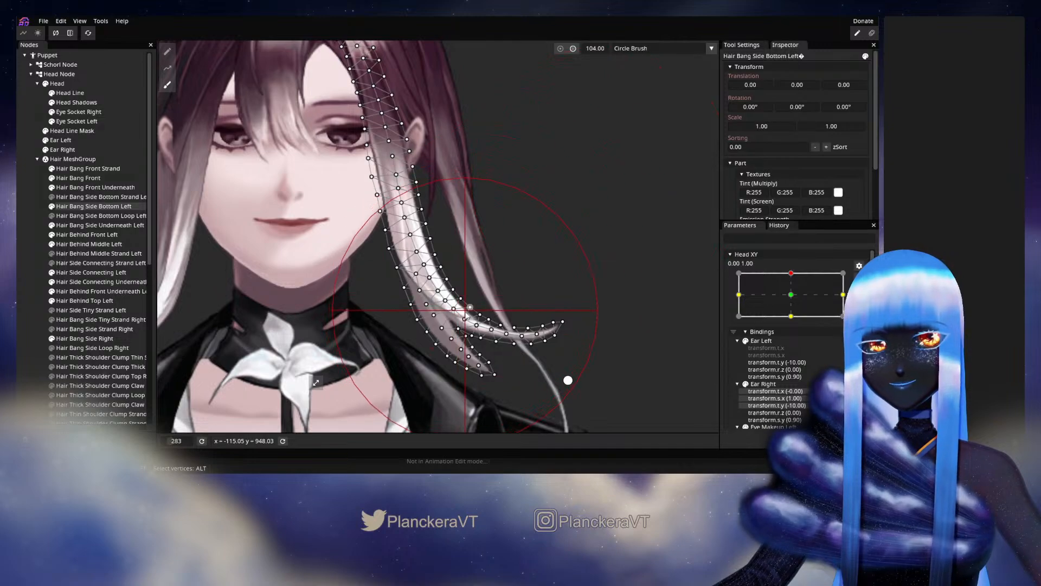
drag(478, 323, 464, 329)
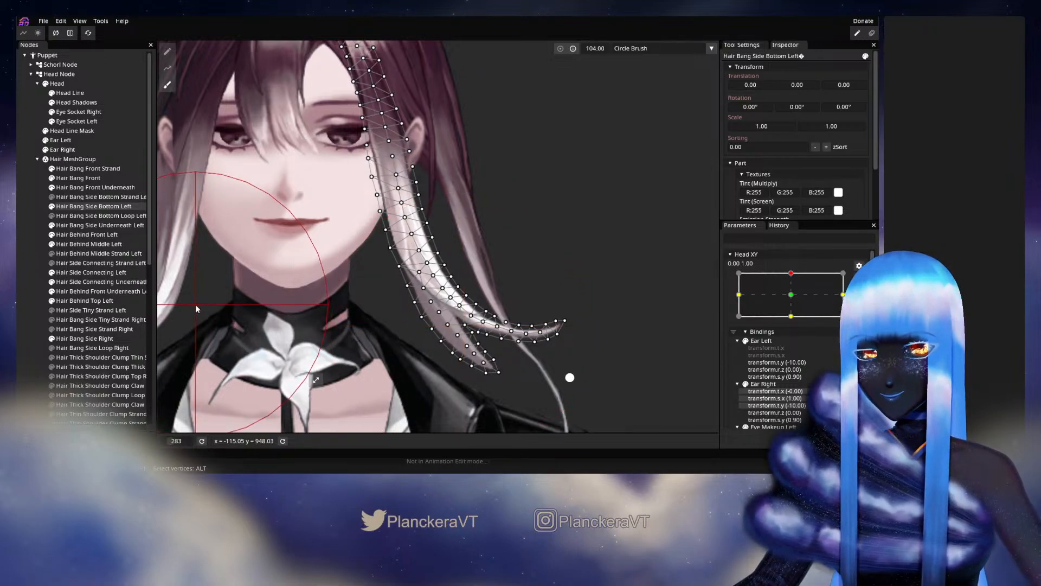
click(26, 267)
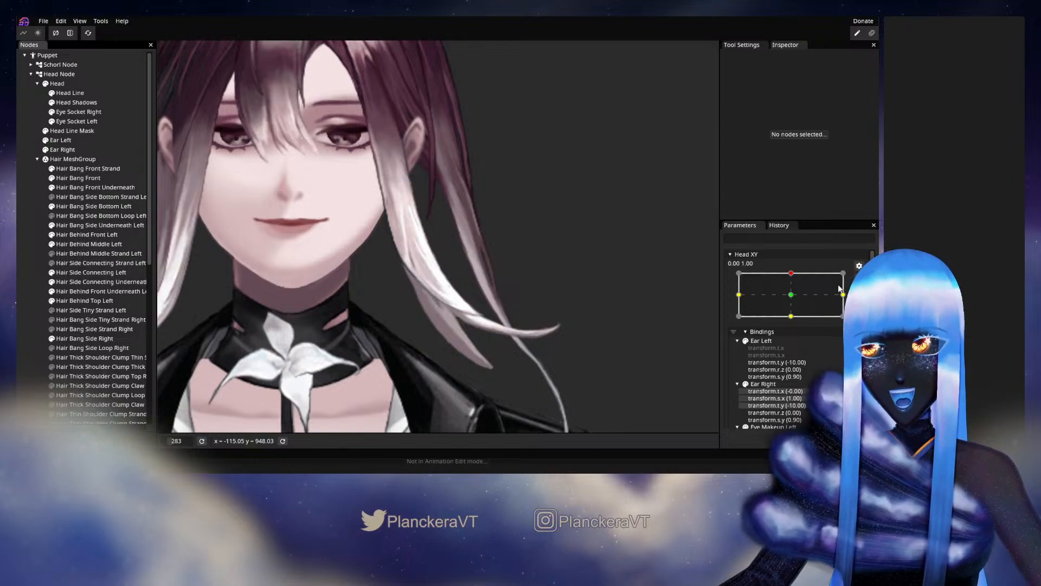
Test the brushed lower end of the bang with small Head XY movements around 0.00, 1.00, and rearm the parameter.
click(858, 277)
mouse_move(794, 299)
mouse_down()
mouse_move(794, 320)
mouse_move(794, 300)
mouse_up()
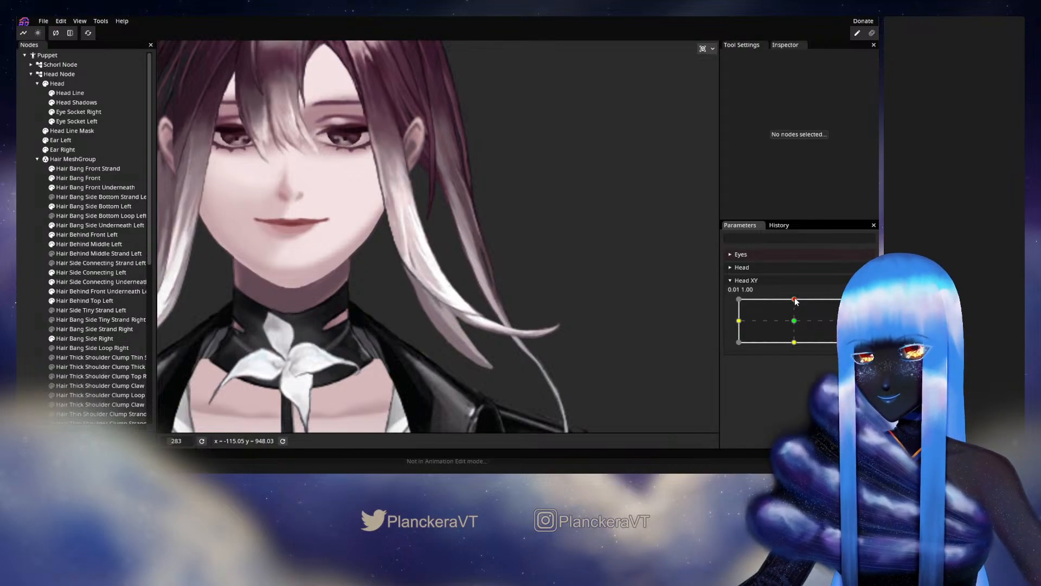
mouse_move(794, 298)
mouse_down()
mouse_move(795, 320)
mouse_move(798, 301)
mouse_up()
click(866, 305)
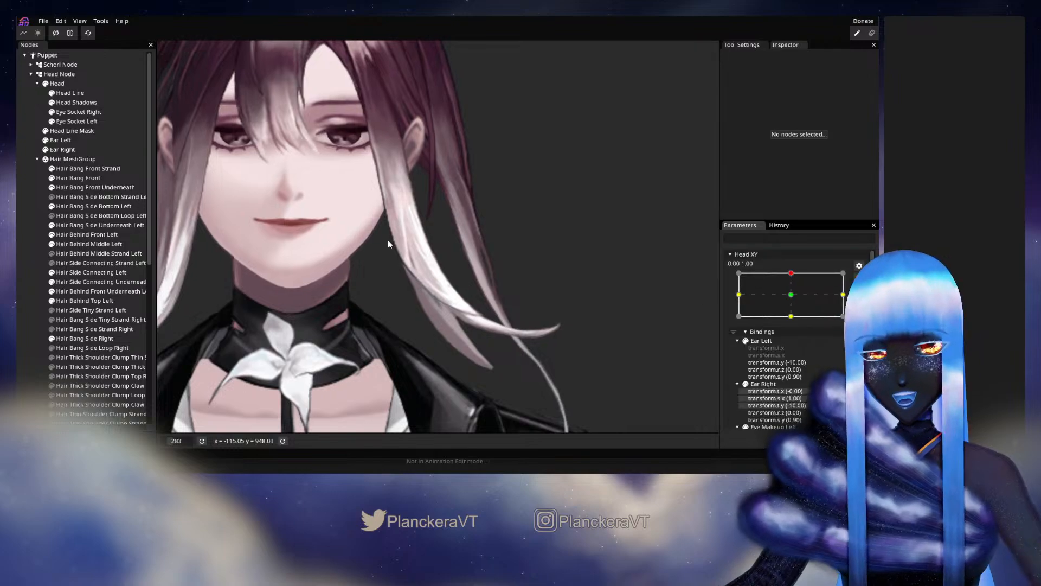
Fine-tune the inner-edge vertices of Hair Bang Side Bottom Left and their neighbouring middle vertices around the strand crossing.
scroll(389, 239, up, 4)
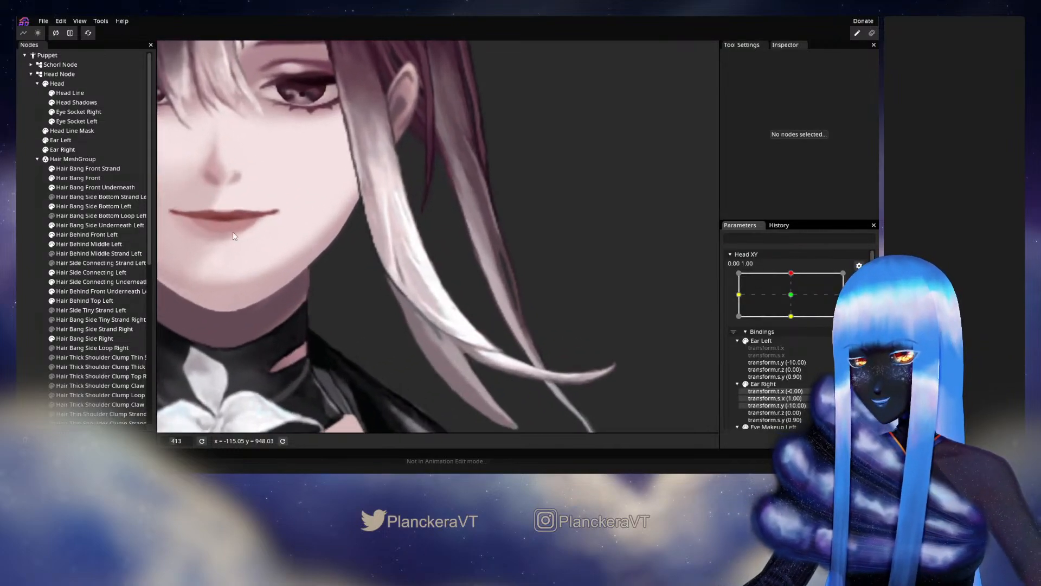
click(73, 207)
scroll(336, 292, up, 2)
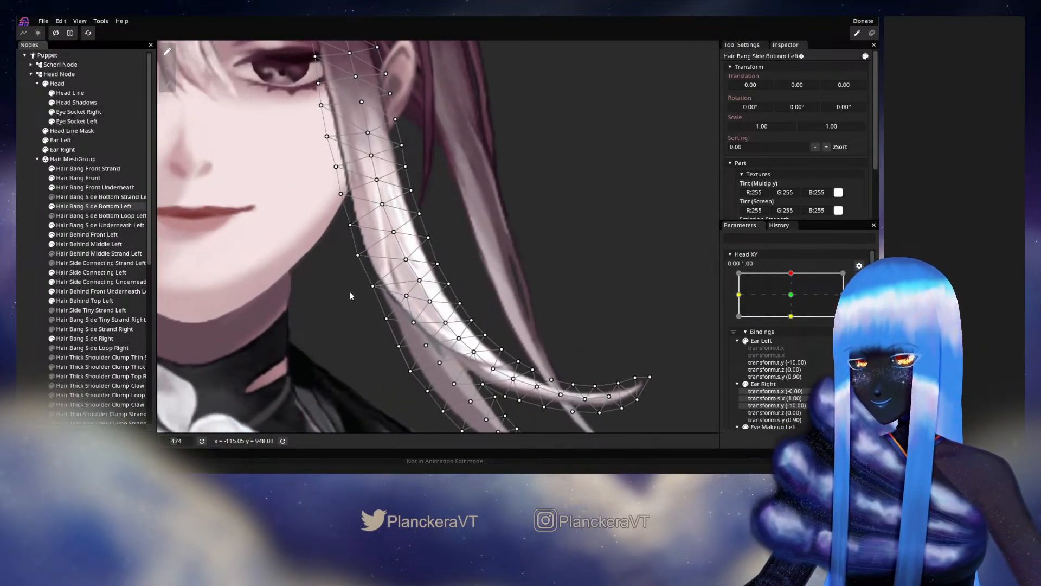
click(363, 259)
drag(403, 258, 406, 258)
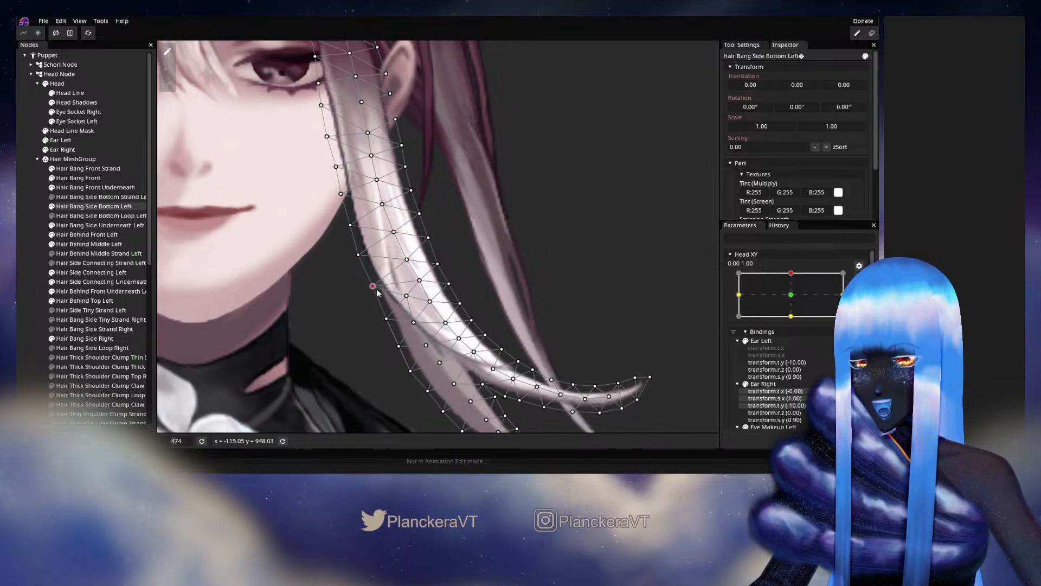
drag(378, 290, 380, 292)
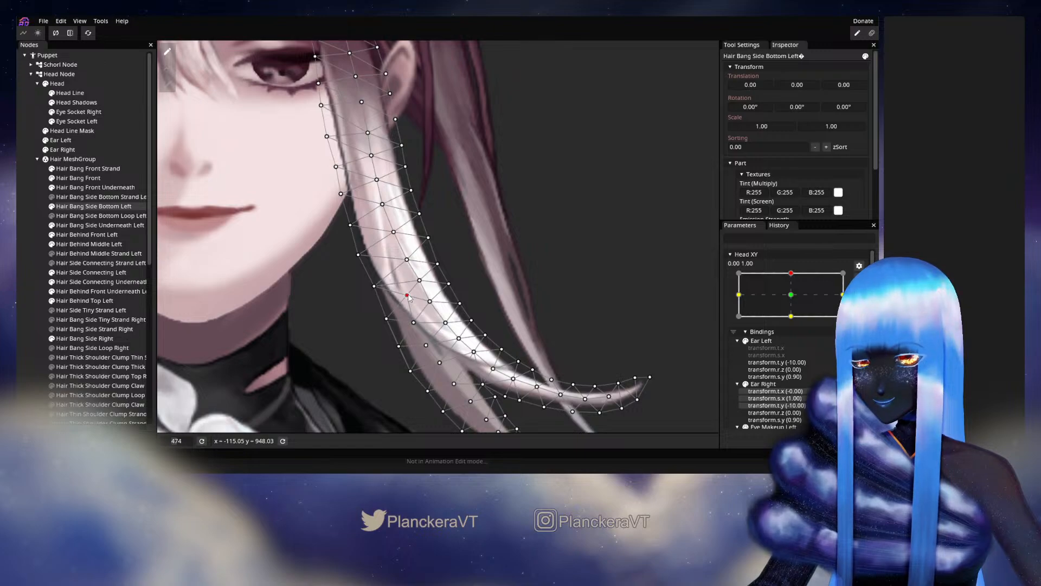
drag(386, 319, 419, 324)
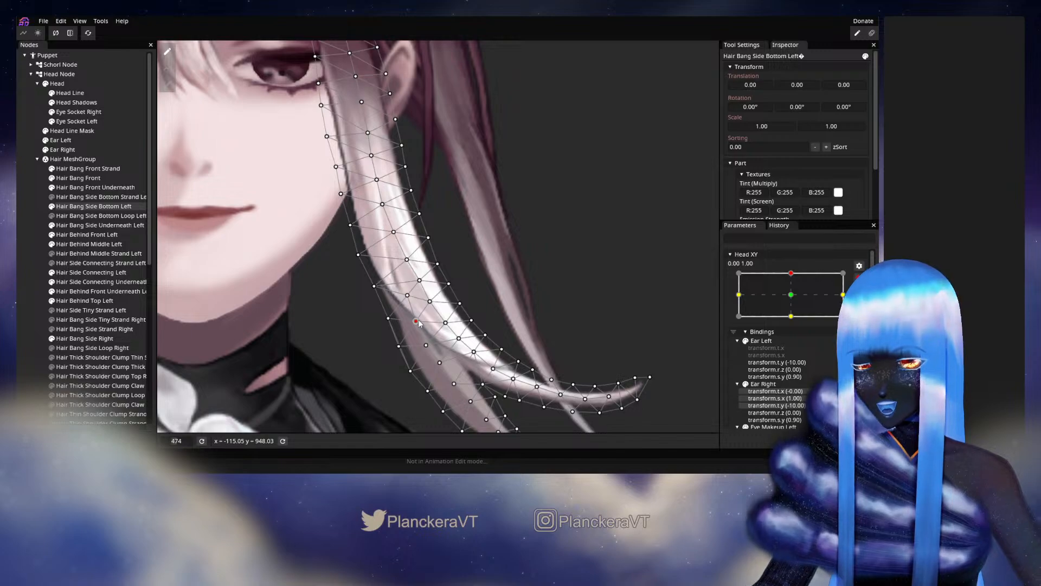
click(388, 319)
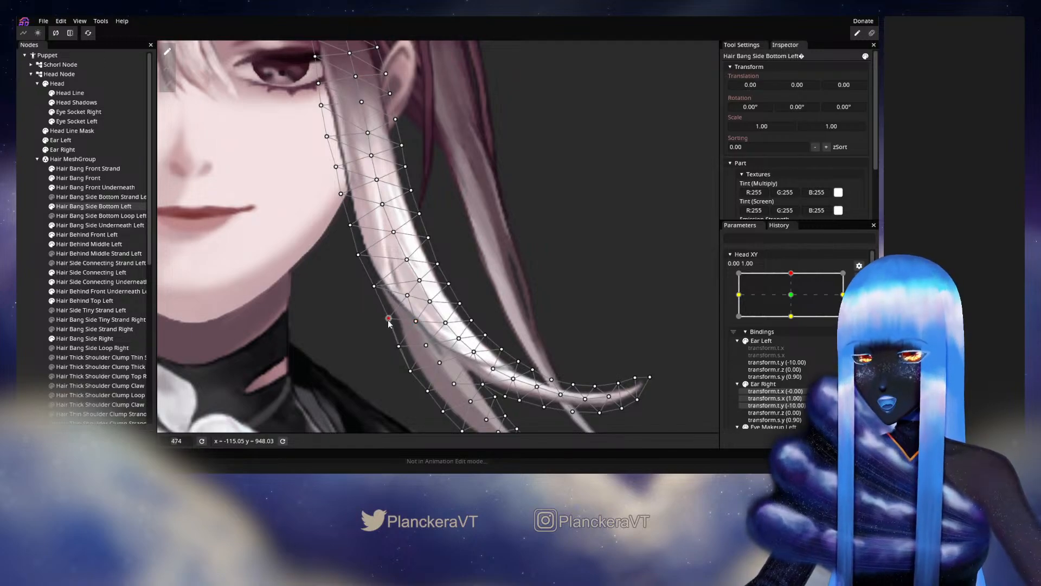
Adjust the central vertices of the bang's shorter strand and those beside the fork, and deselect the mesh.
drag(428, 348, 395, 319)
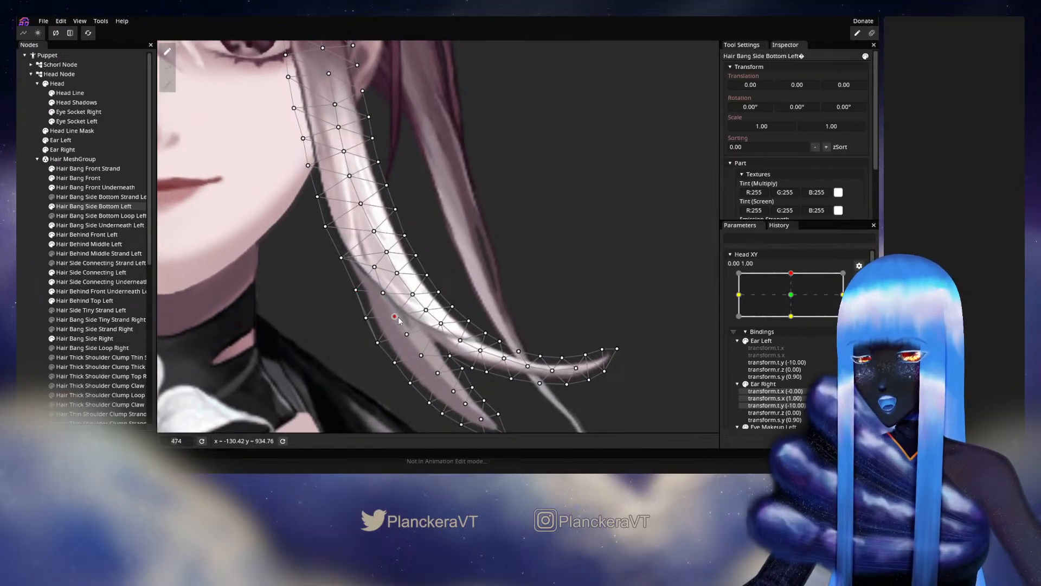
drag(399, 315, 376, 303)
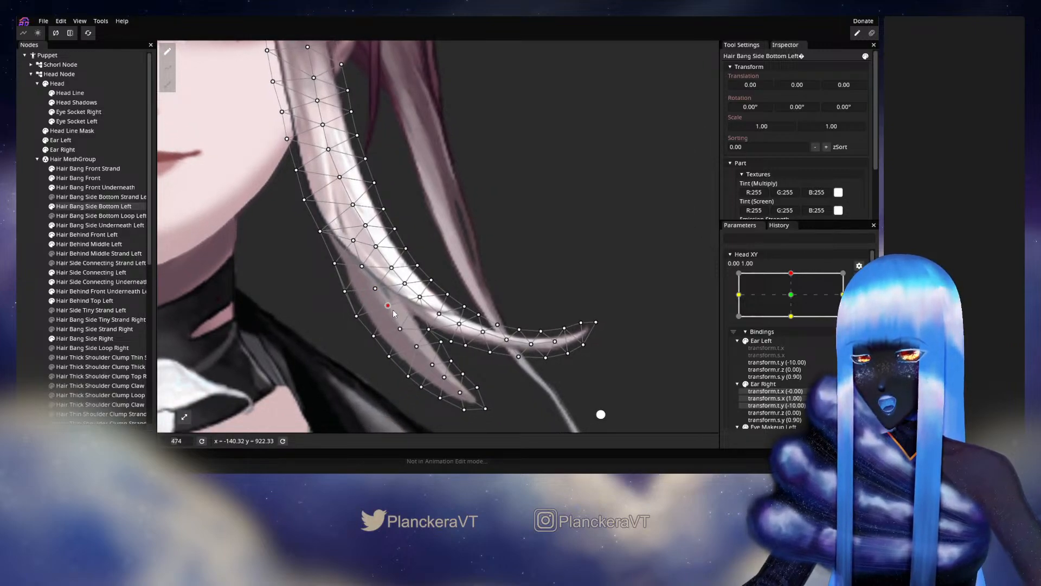
click(420, 296)
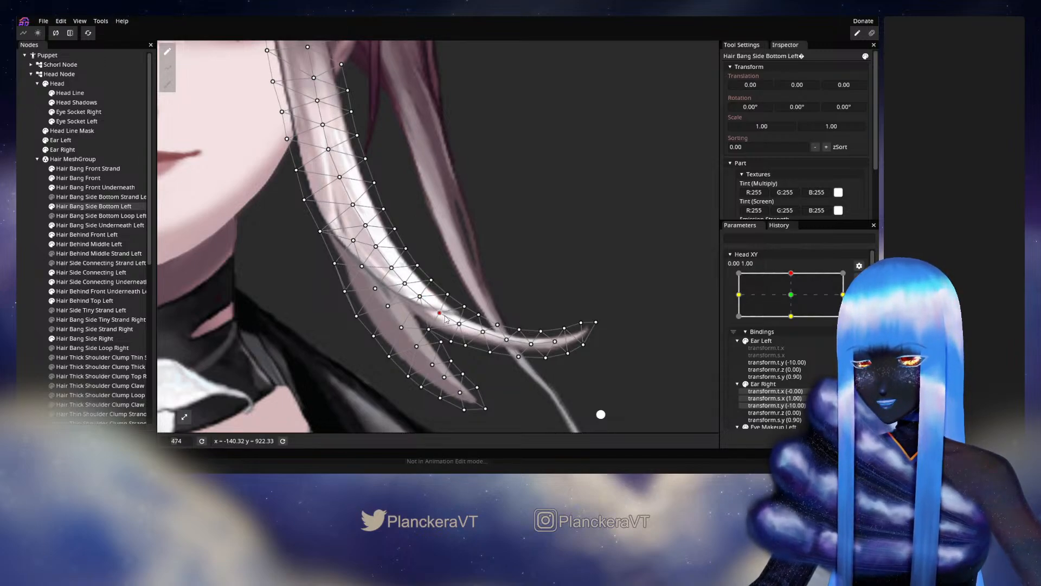
click(40, 235)
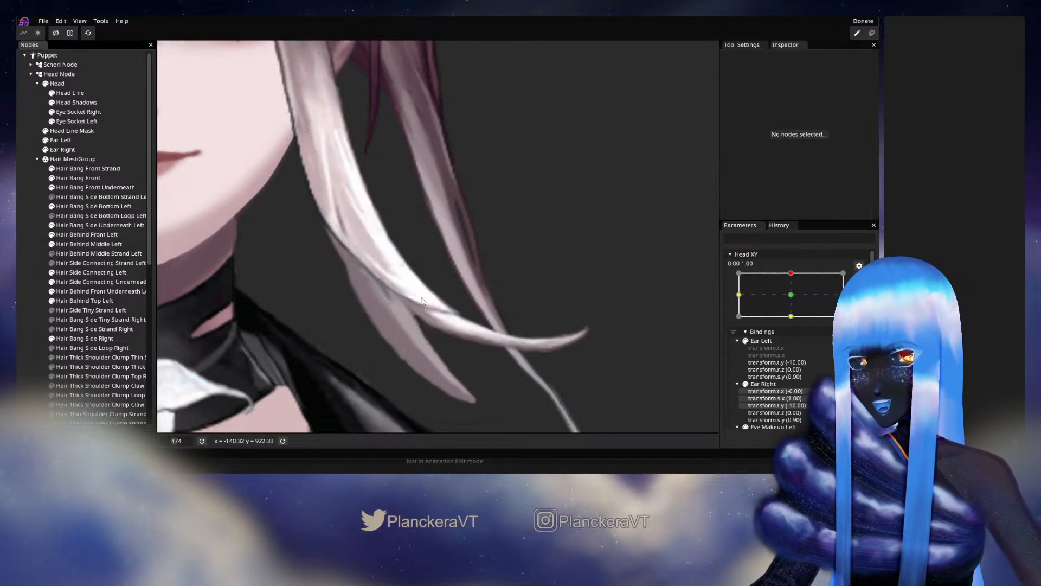
Check the reshaped lower strands by moving Head XY slightly around 0.00, 1.00, and rearm the keypoint.
scroll(454, 285, down, 3)
scroll(454, 288, down, 3)
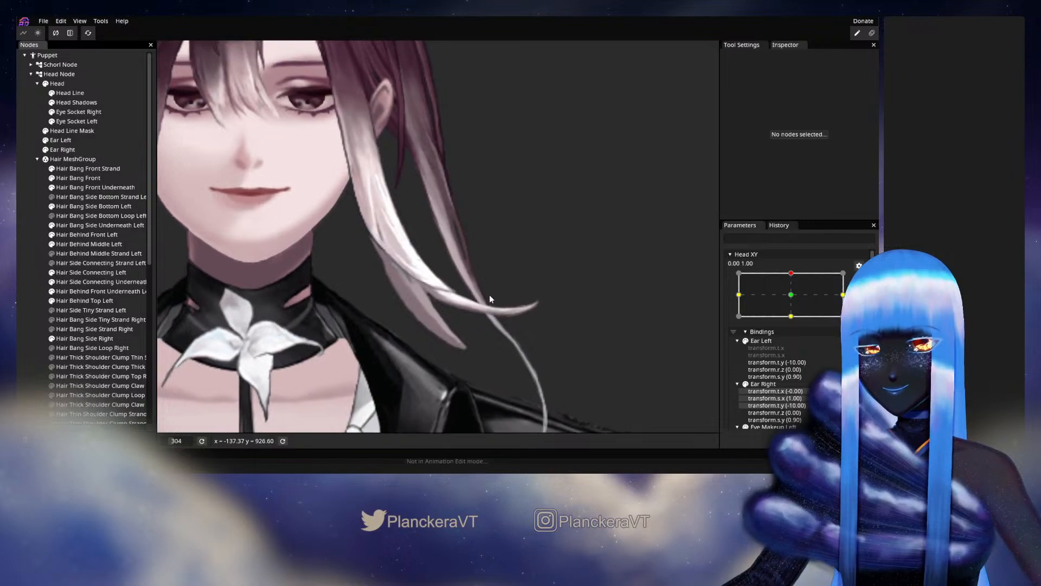
click(859, 278)
mouse_move(795, 299)
mouse_down()
mouse_move(795, 322)
mouse_move(794, 299)
mouse_up()
click(865, 304)
Select Hair Bang Side Bottom Left and nudge the face-side edge vertices just above the point where its two strands split.
scroll(358, 292, up, 5)
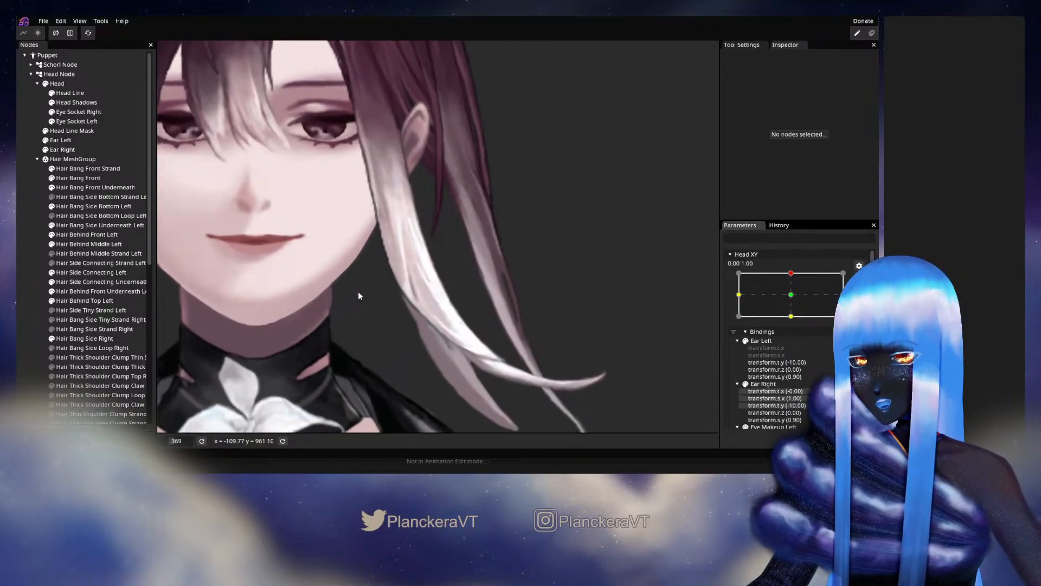
click(130, 206)
scroll(357, 336, up, 2)
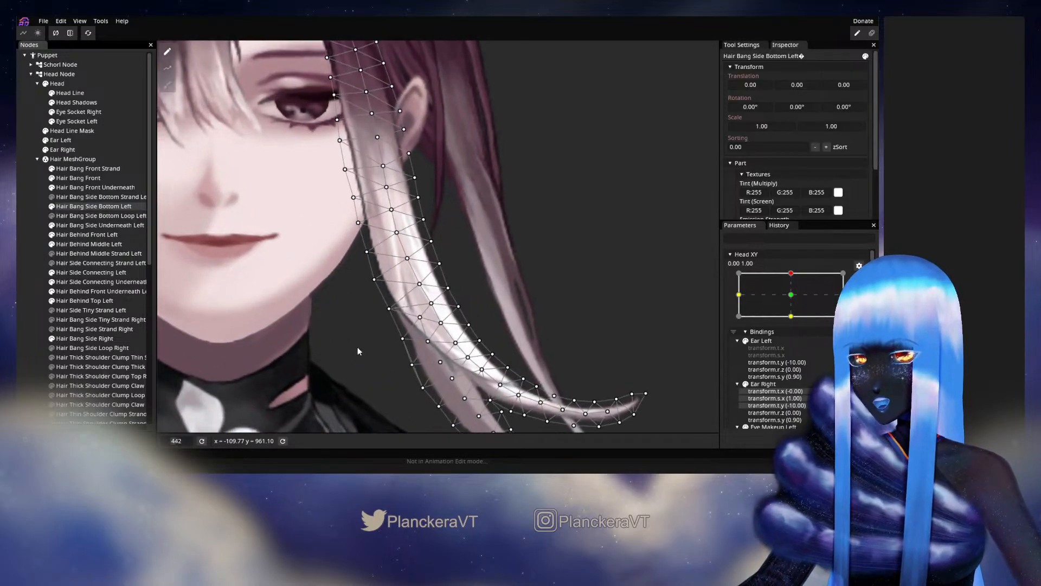
click(386, 315)
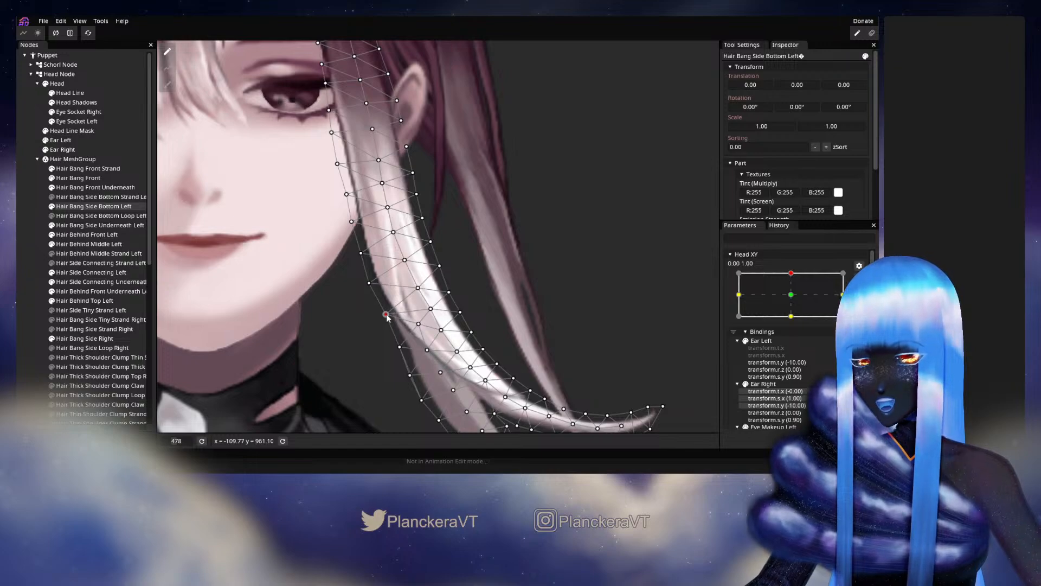
drag(369, 290, 371, 291)
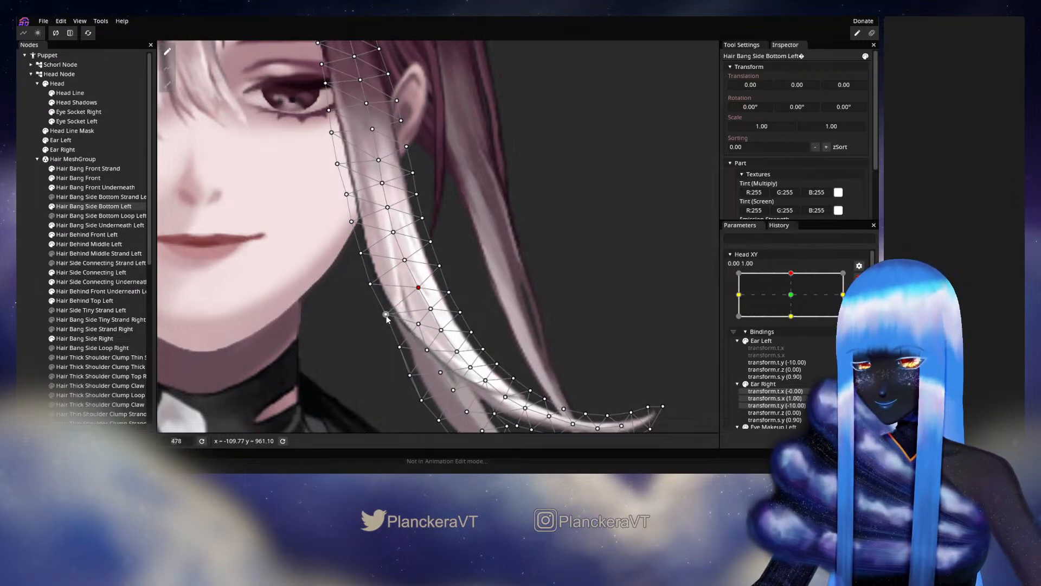
drag(388, 319, 387, 320)
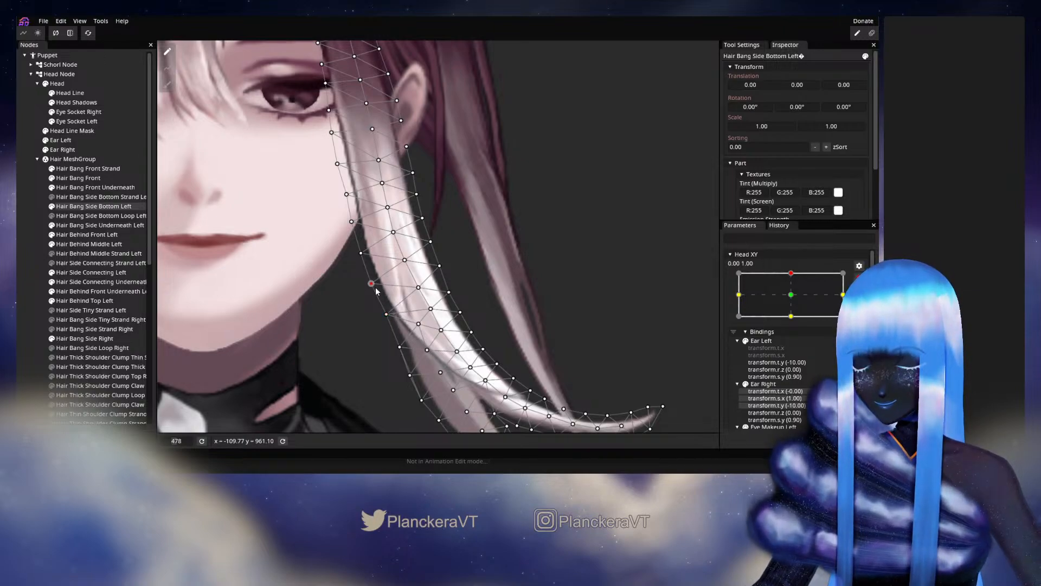
drag(368, 256, 370, 257)
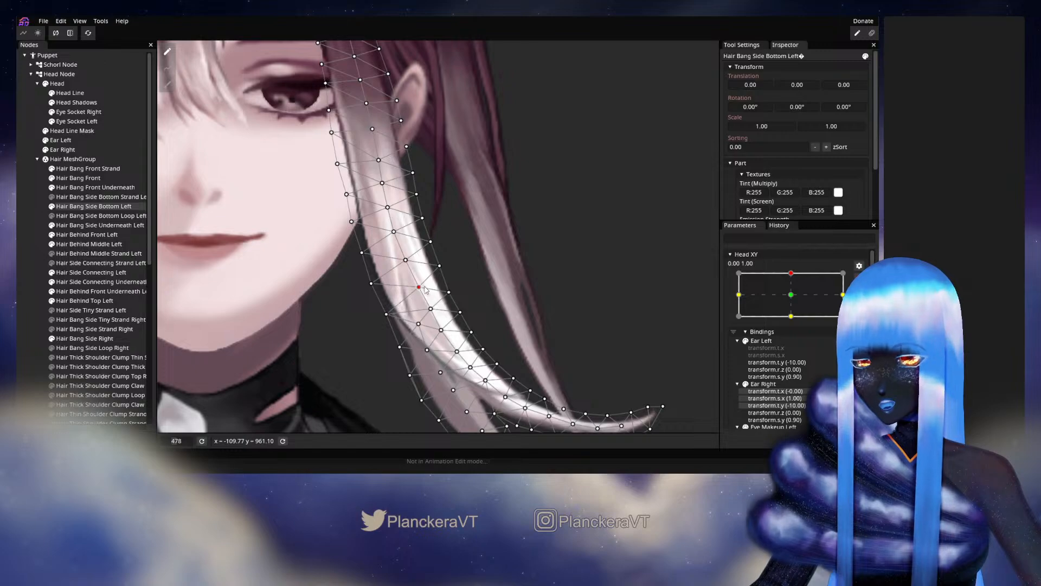
Fine-tune the middle and outer-edge vertices along the curve of the bang's longer strand, and deselect the mesh.
drag(455, 308, 433, 273)
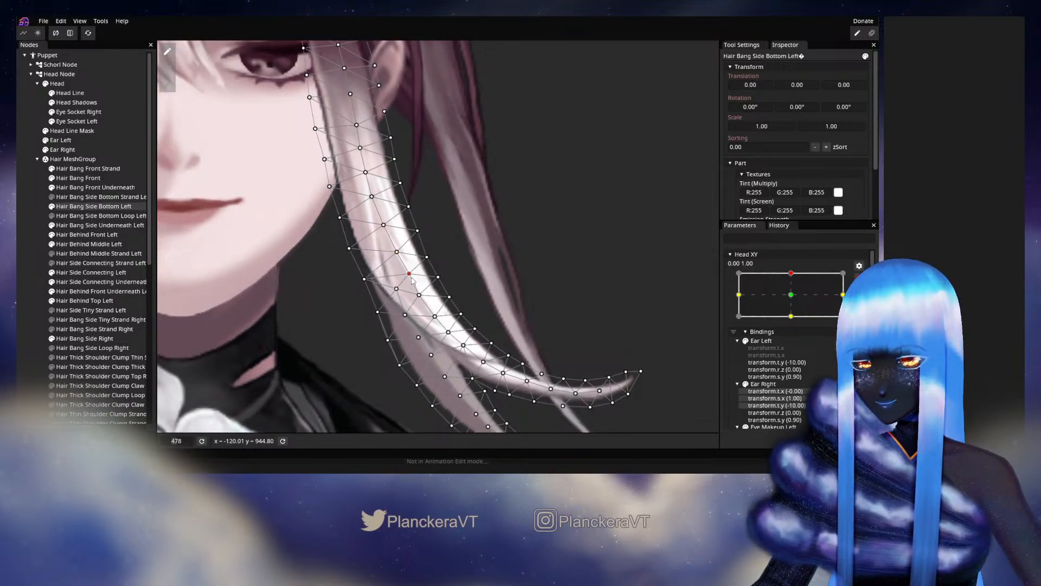
click(419, 294)
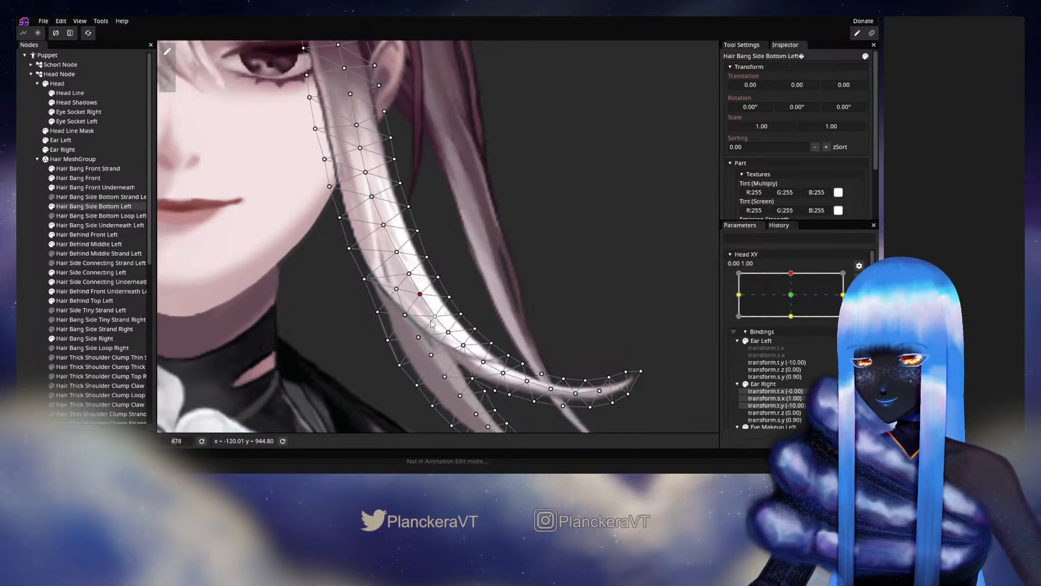
click(449, 331)
mouse_move(475, 332)
mouse_down()
mouse_move(459, 308)
mouse_move(447, 320)
mouse_move(471, 336)
mouse_move(477, 320)
mouse_up()
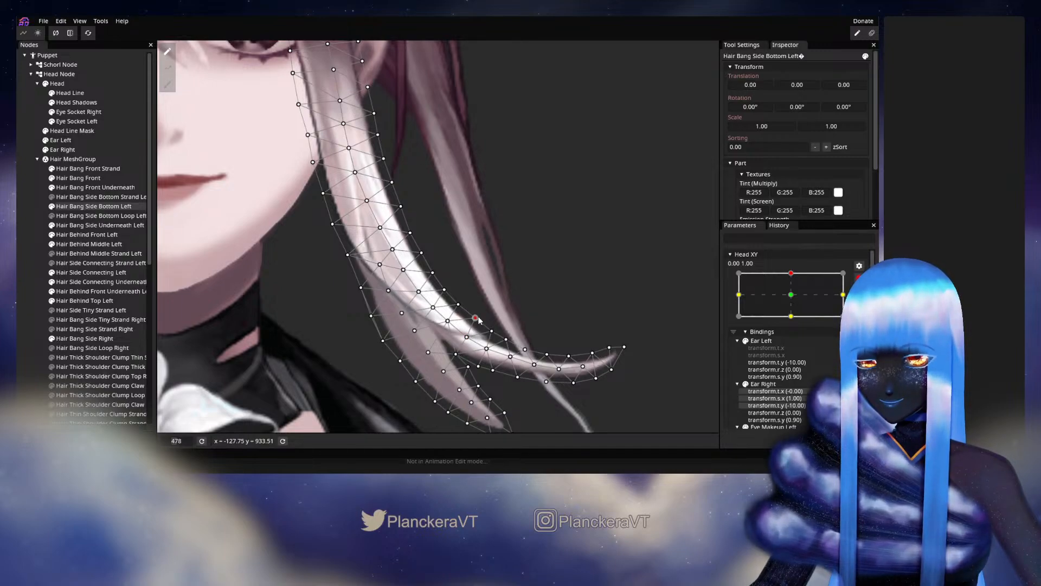
click(459, 306)
click(445, 289)
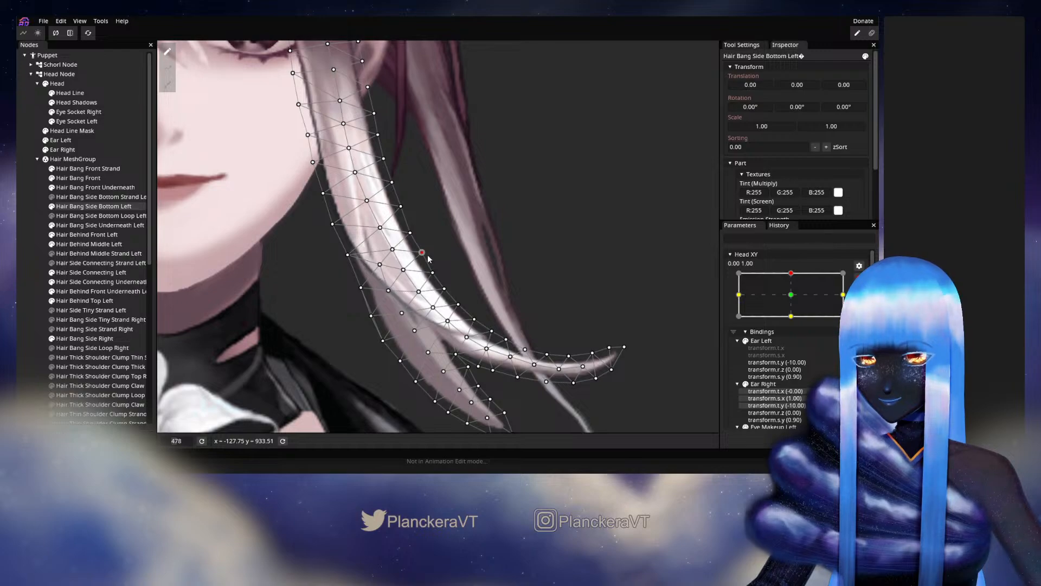
click(19, 264)
Test the adjusted bang curve by moving Head XY slightly around 0.00, 1.00, and rearm the keypoint.
scroll(489, 291, down, 5)
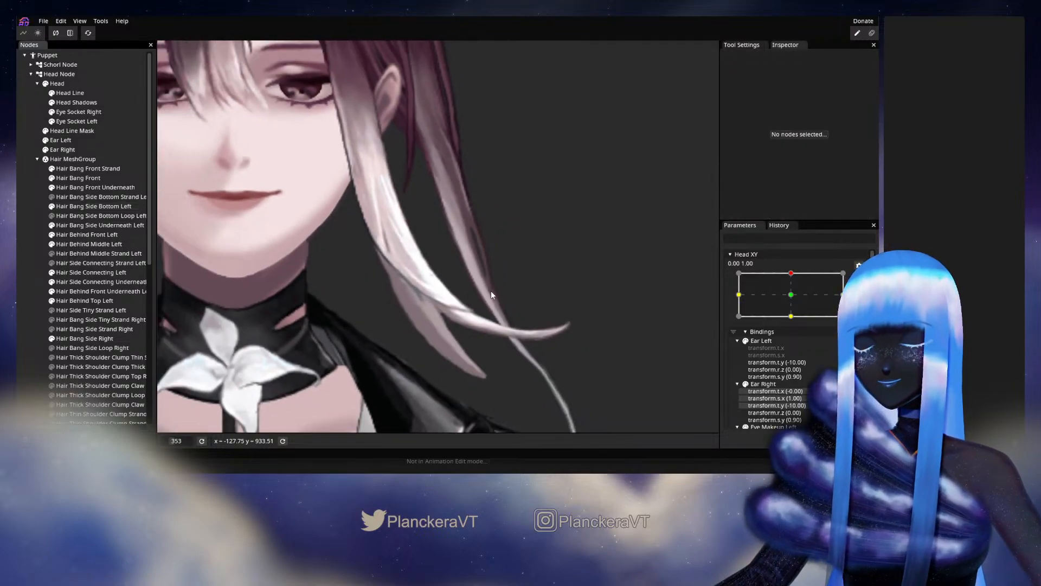
scroll(490, 291, down, 5)
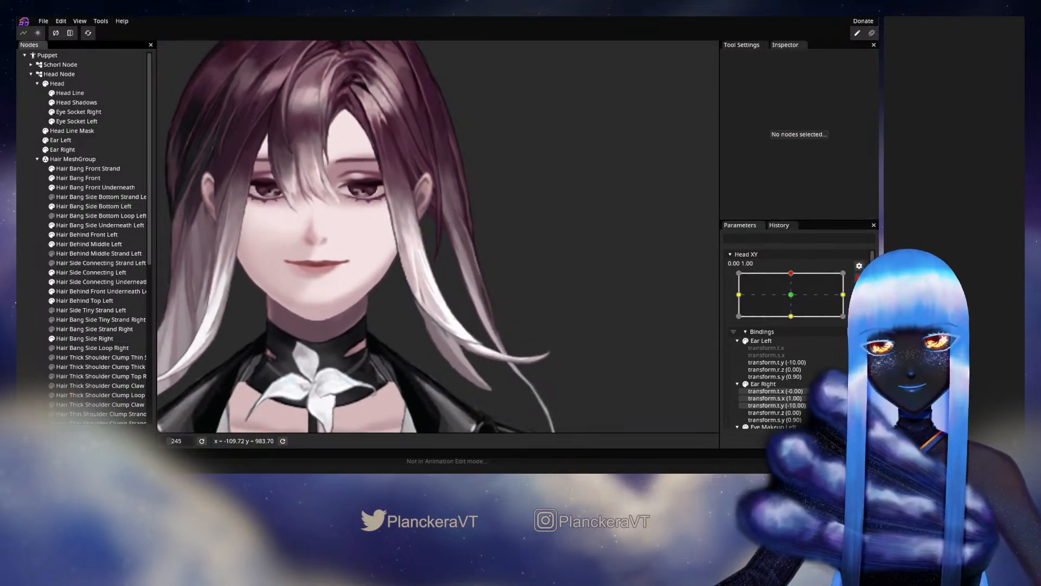
click(859, 278)
mouse_move(793, 301)
mouse_down()
mouse_move(793, 324)
mouse_move(794, 298)
mouse_up()
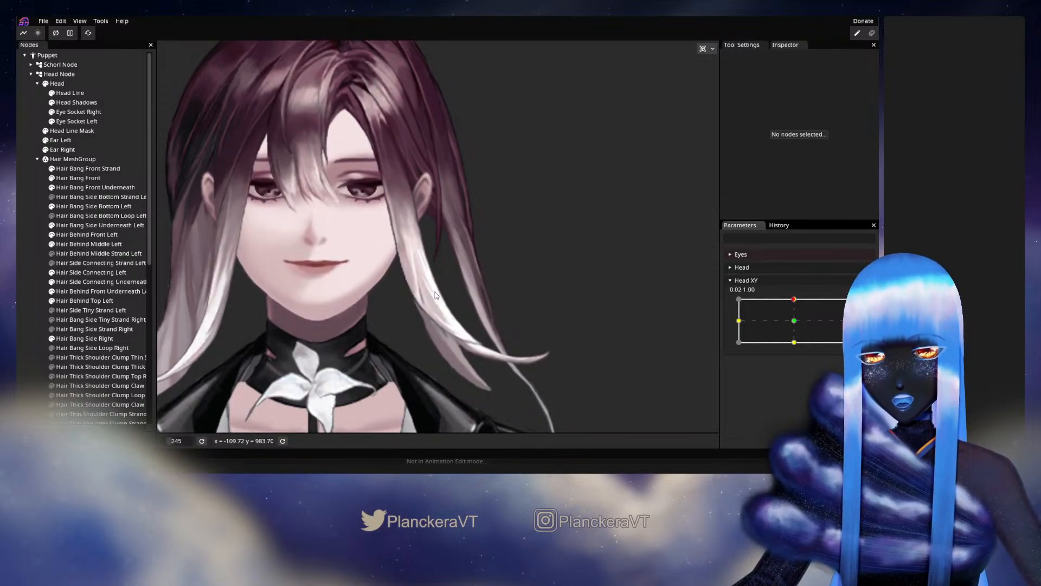
drag(568, 349, 582, 344)
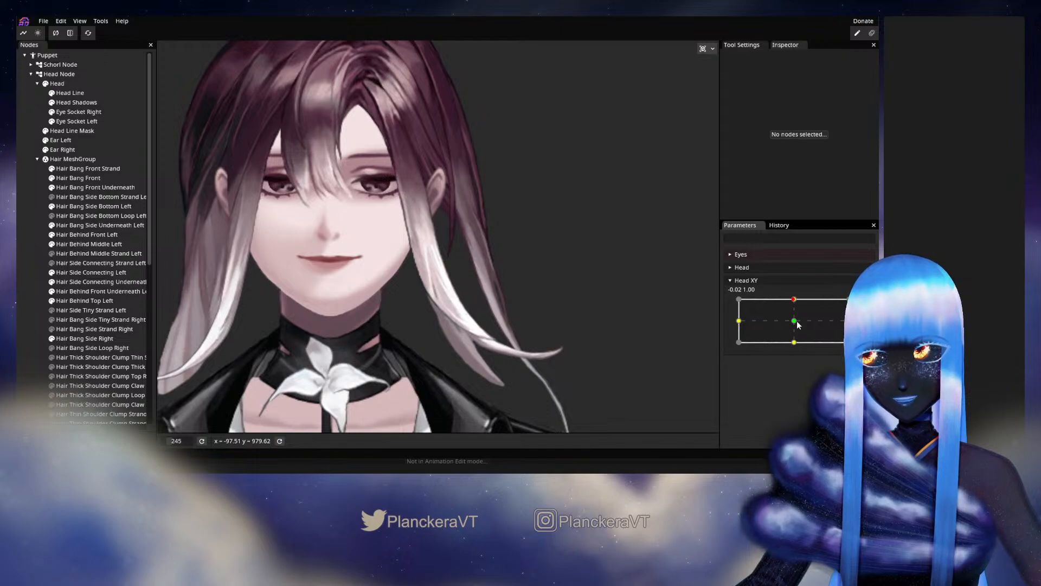
mouse_move(794, 307)
mouse_down()
mouse_move(796, 324)
mouse_move(793, 302)
mouse_up()
click(859, 306)
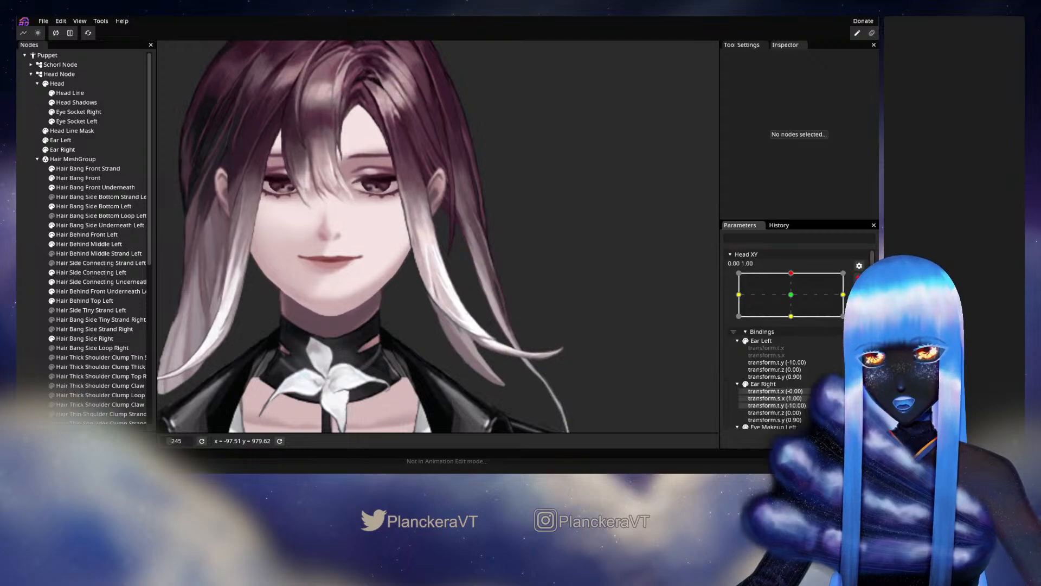
Reselect Hair Bang Side Bottom Left, adjust the middle vertices near the strand crossing, and deselect the mesh.
scroll(465, 332, up, 1)
scroll(465, 335, up, 2)
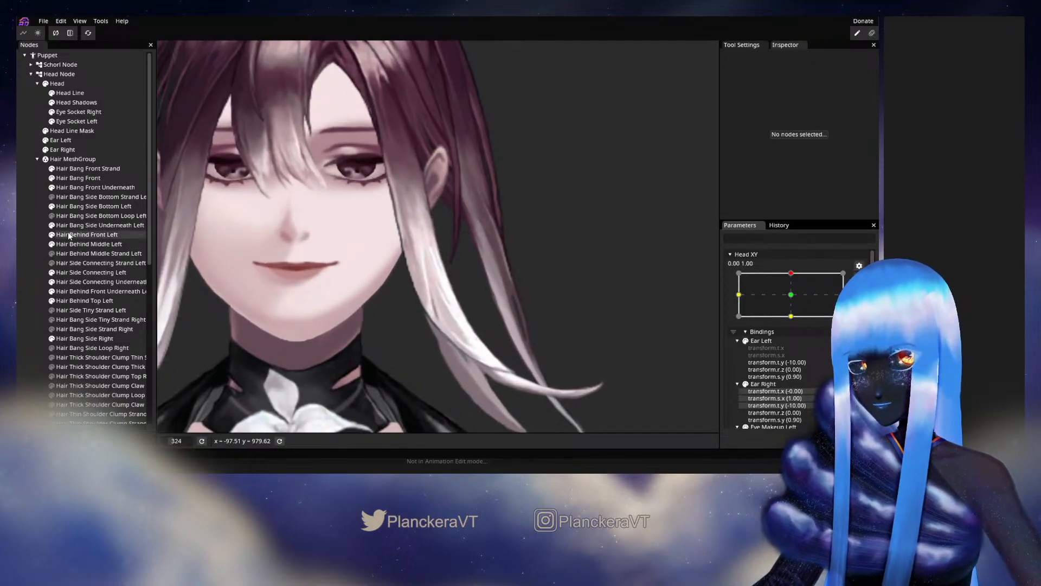
click(75, 207)
scroll(412, 299, up, 4)
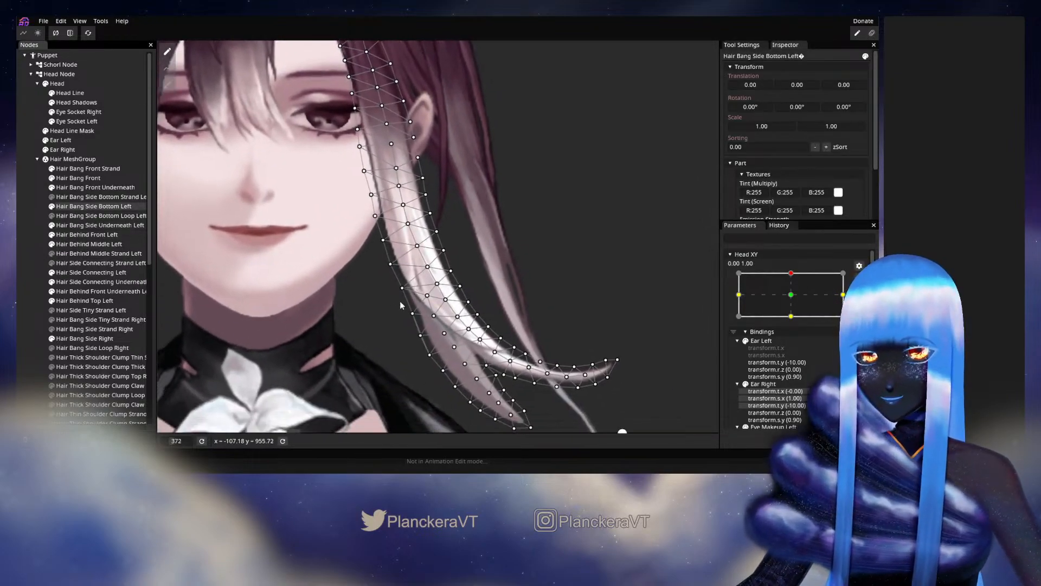
click(435, 293)
click(426, 307)
drag(427, 304, 434, 289)
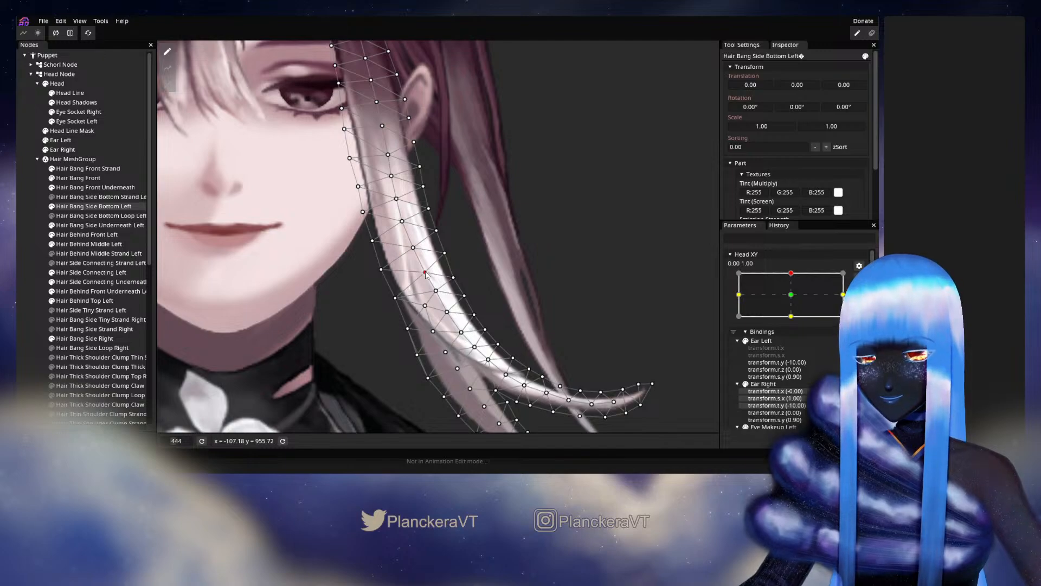
click(49, 275)
Preview the bang by lowering Head XY towards the centre and raising it again, and rearm the 0.00, 1.00 keypoint.
scroll(510, 311, down, 5)
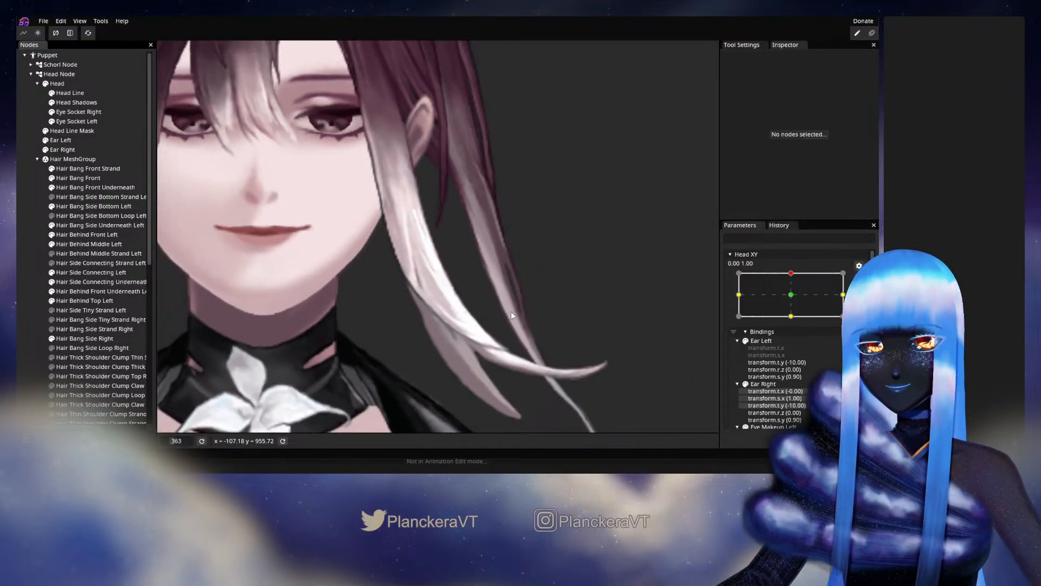
scroll(519, 314, down, 1)
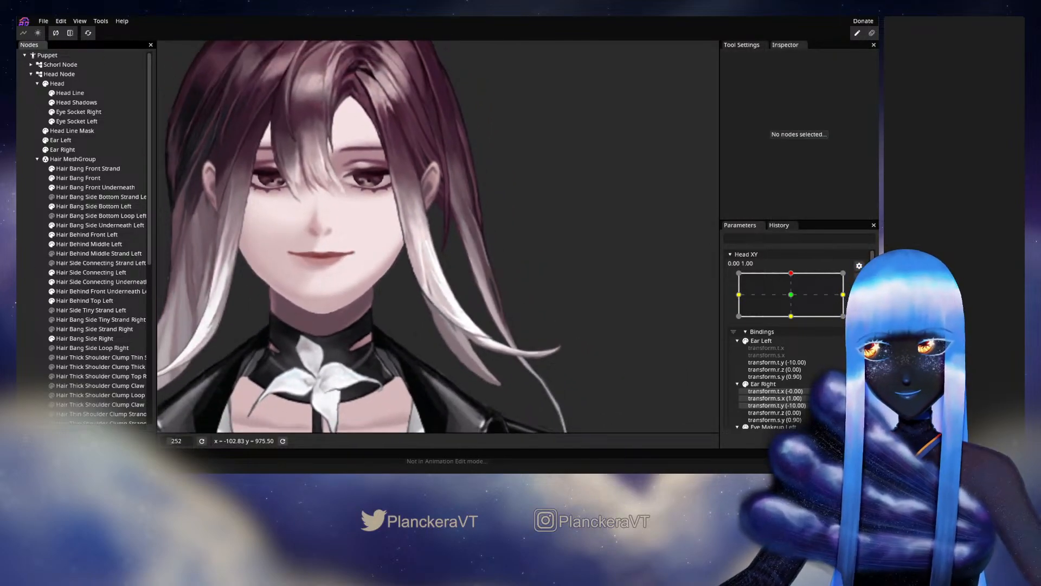
mouse_move(790, 302)
mouse_down()
mouse_move(796, 324)
mouse_move(795, 299)
mouse_up()
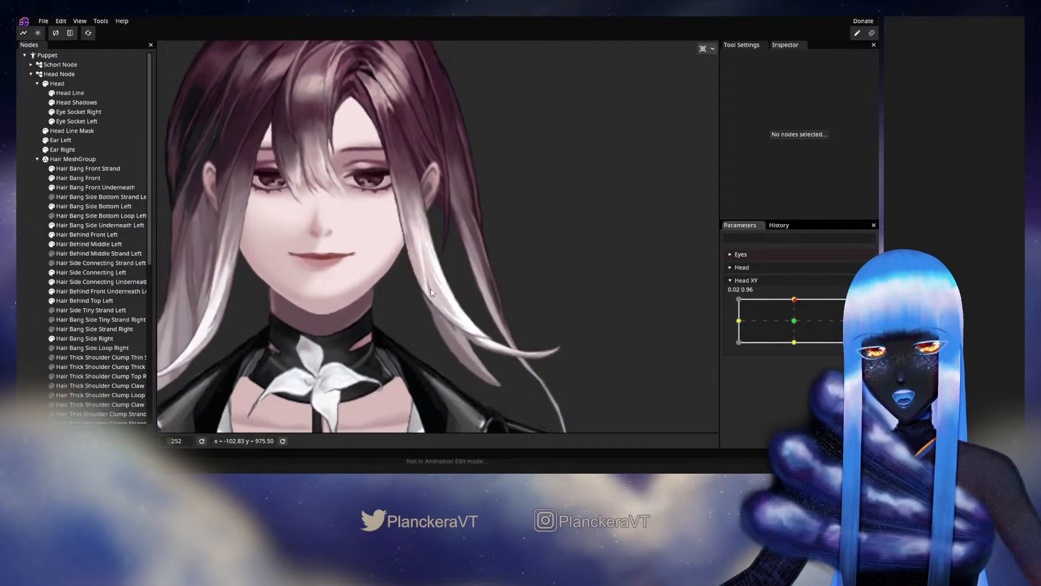
click(793, 315)
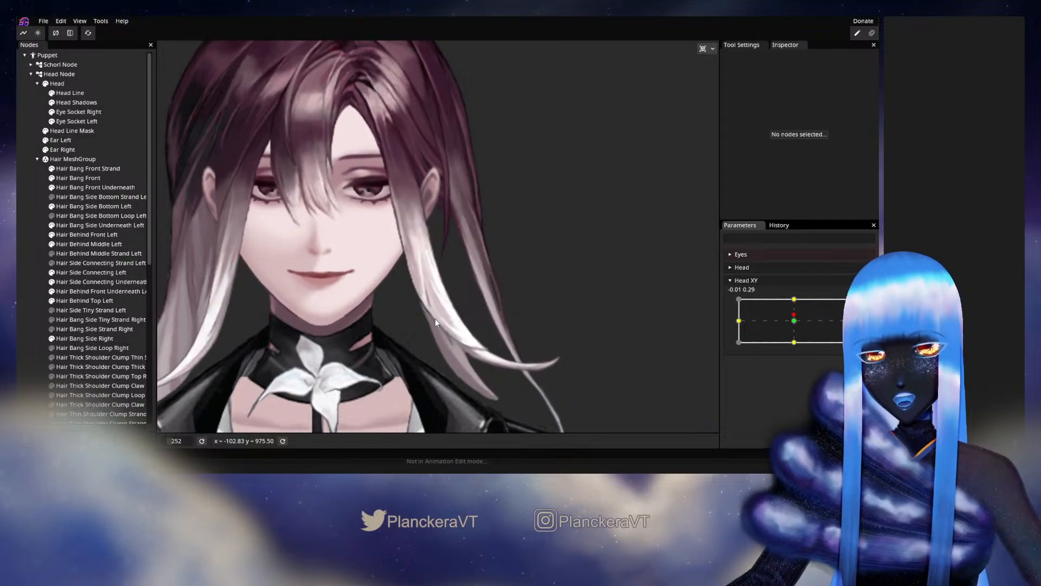
drag(793, 318, 795, 299)
click(867, 308)
Reselect Hair Bang Side Bottom Left and refine its central vertices from the strand crossing down to the fork.
scroll(548, 319, up, 4)
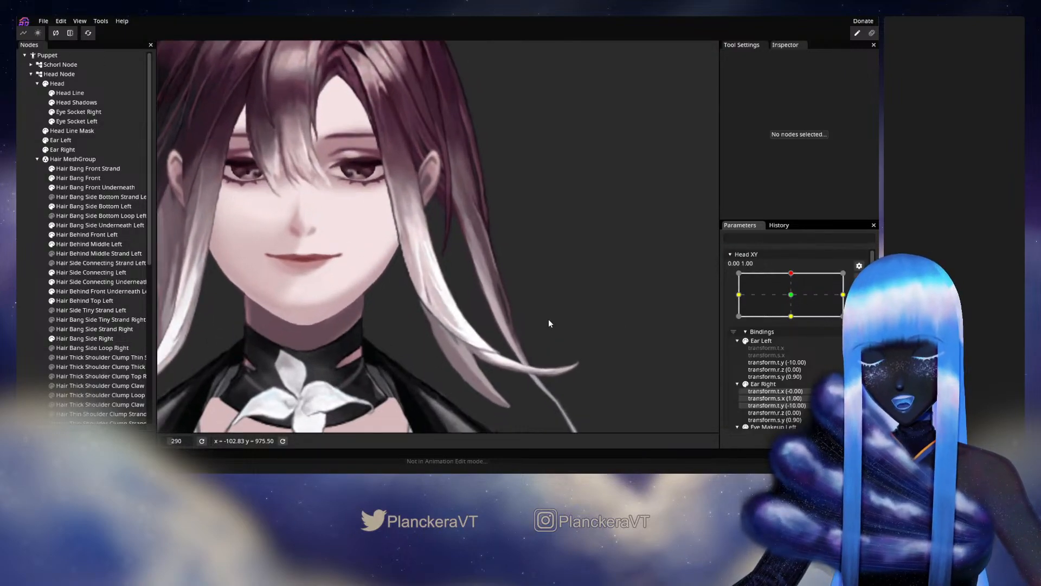
drag(264, 299, 250, 271)
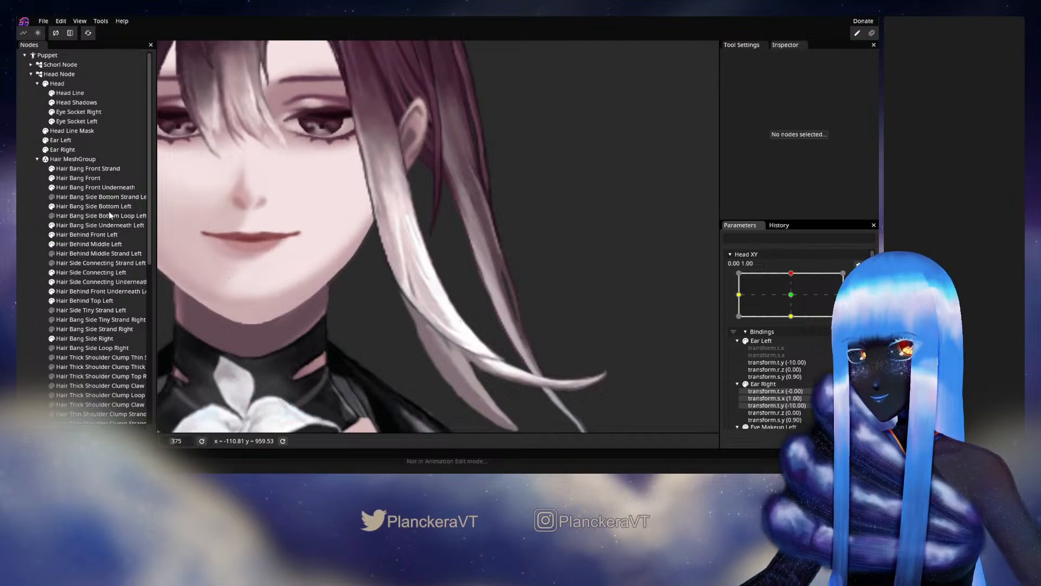
click(93, 206)
scroll(448, 323, up, 2)
scroll(448, 323, up, 1)
drag(448, 323, 429, 291)
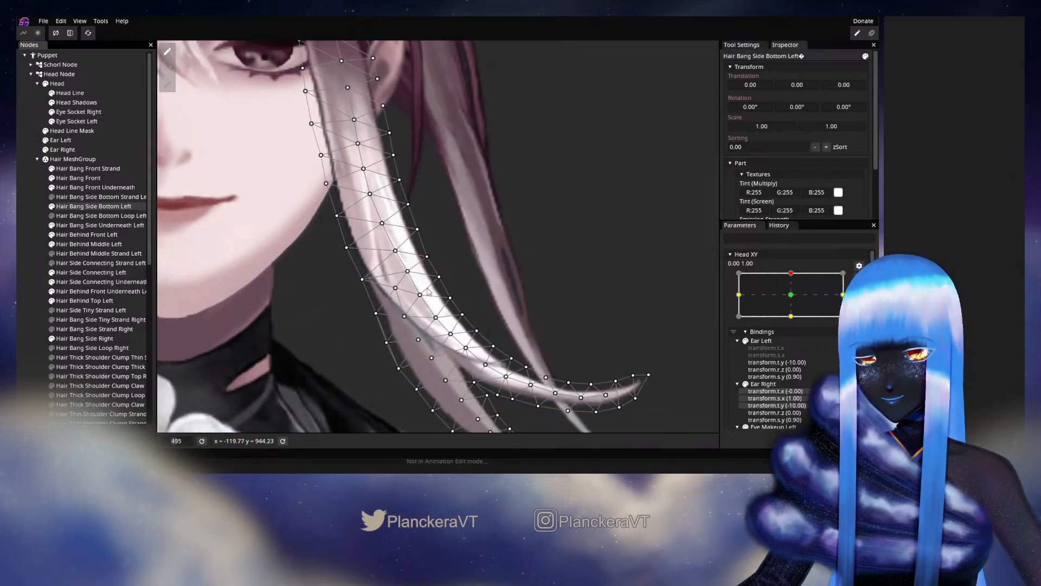
click(420, 293)
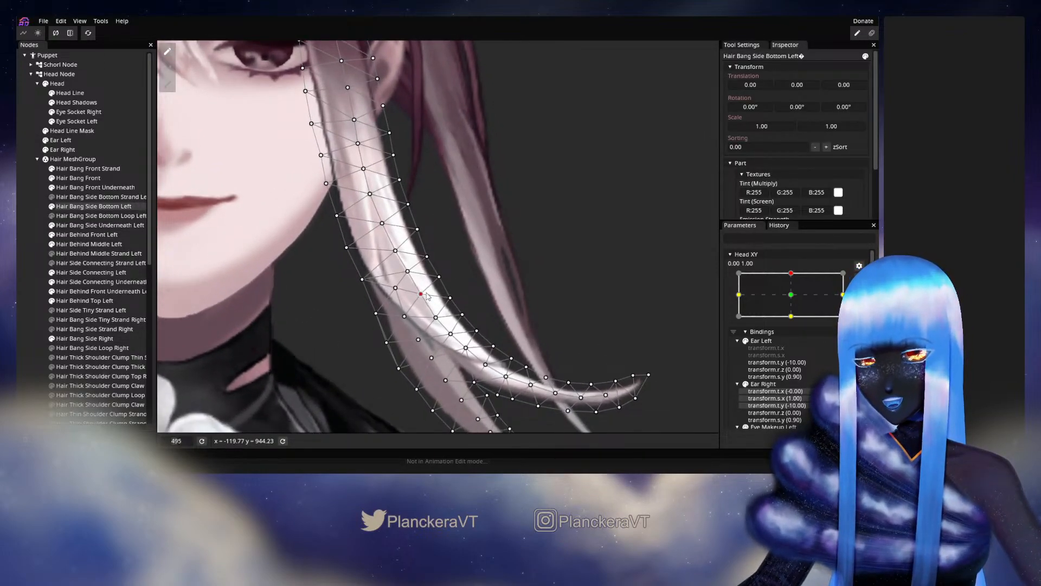
drag(436, 317, 409, 315)
click(405, 316)
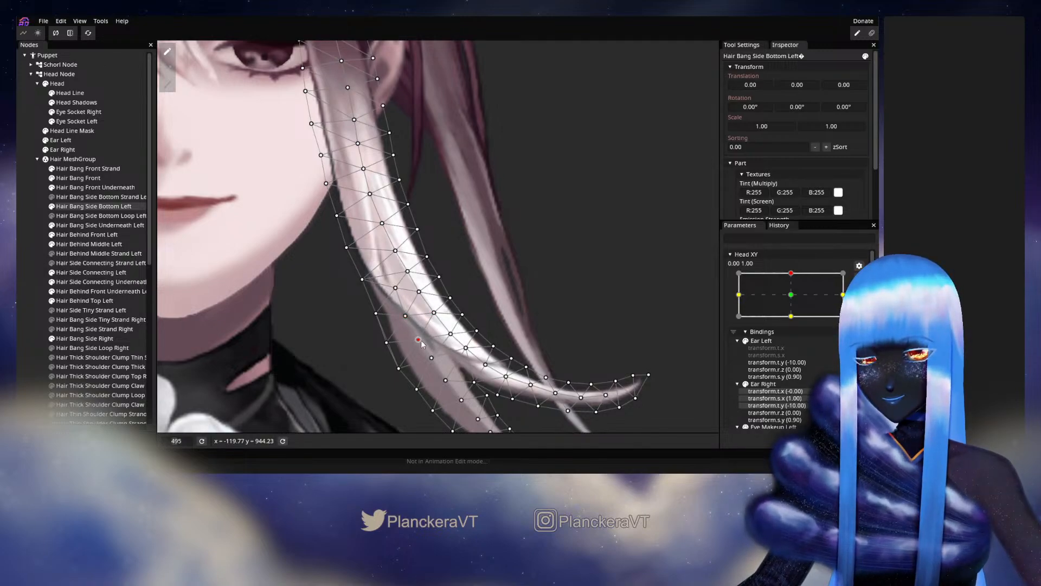
drag(431, 359, 470, 349)
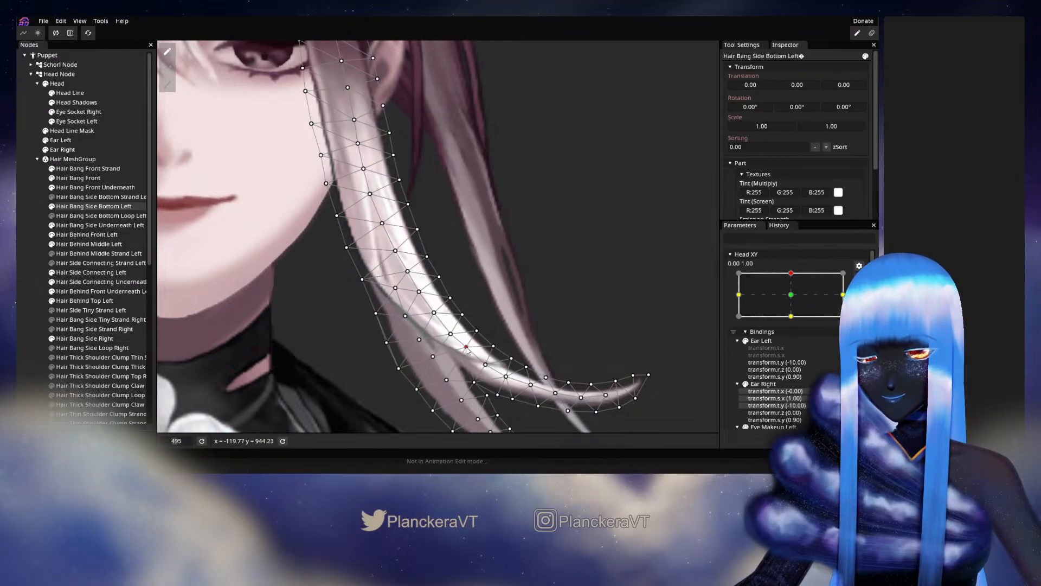
Adjust the upper central vertices of the bang's shorter strand, the fork vertex, and the longer strand's outer edge beside it.
drag(449, 378, 446, 323)
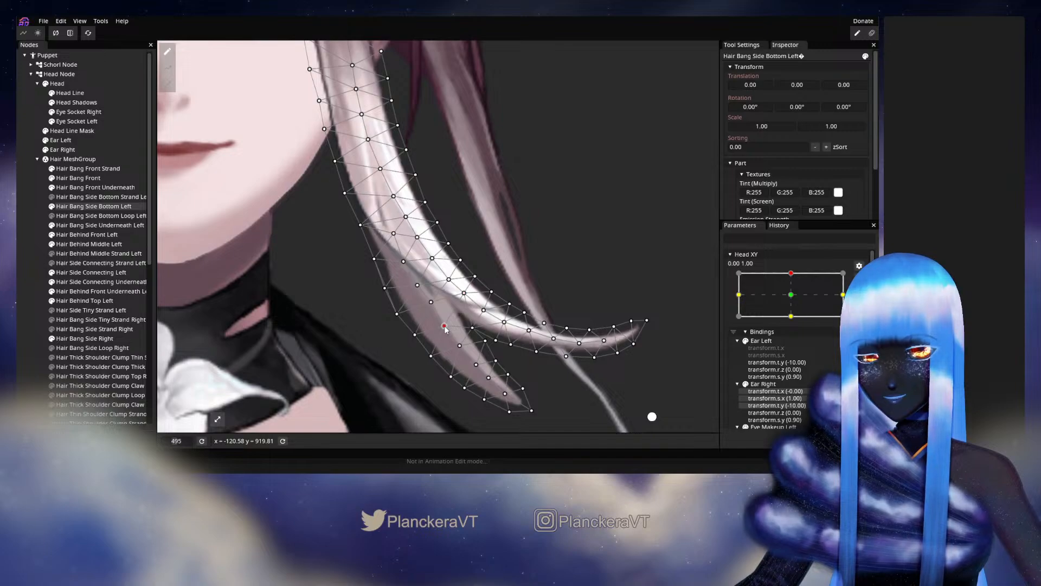
drag(443, 328, 434, 305)
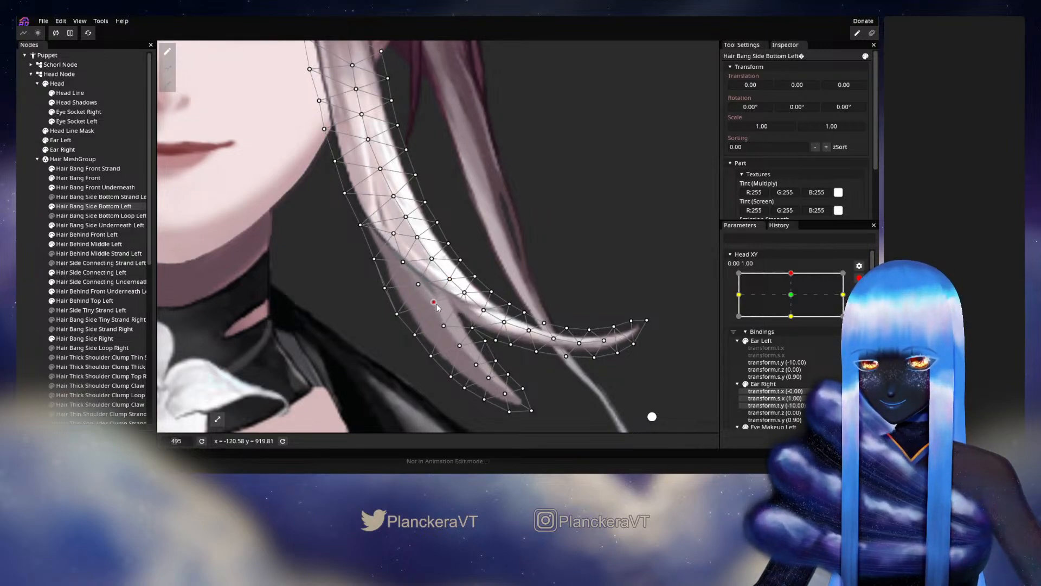
click(445, 325)
drag(453, 323, 478, 327)
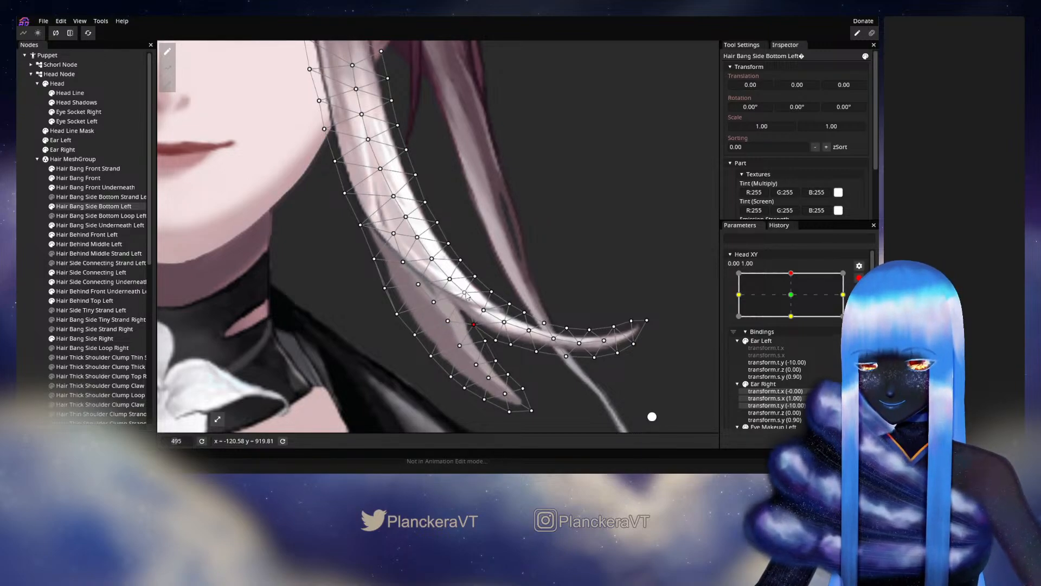
drag(467, 291, 495, 293)
click(508, 305)
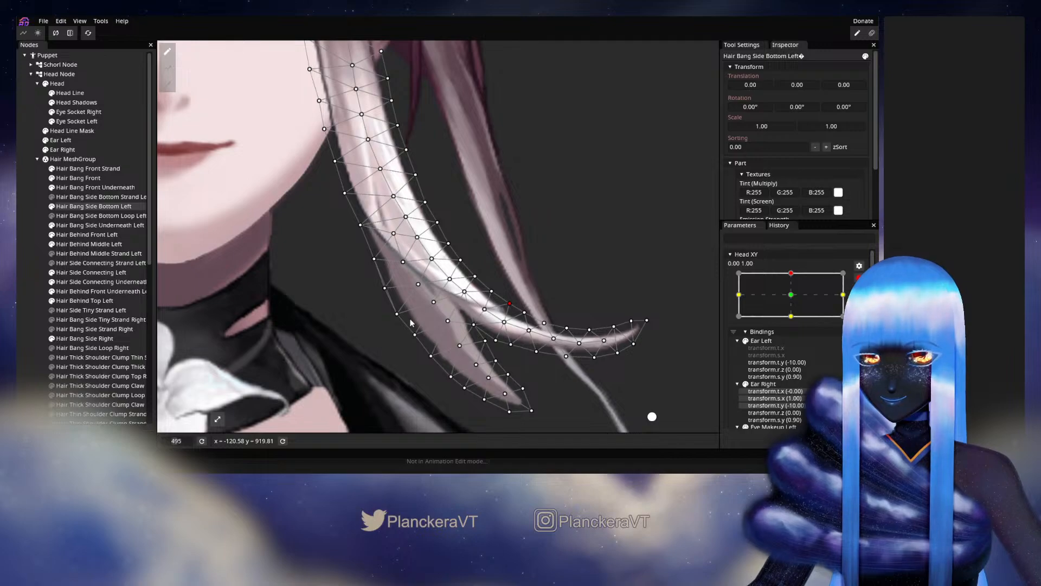
Refine the inner edge and an upper central vertex of the bang's shorter strand, and deselect the mesh.
drag(417, 337, 454, 373)
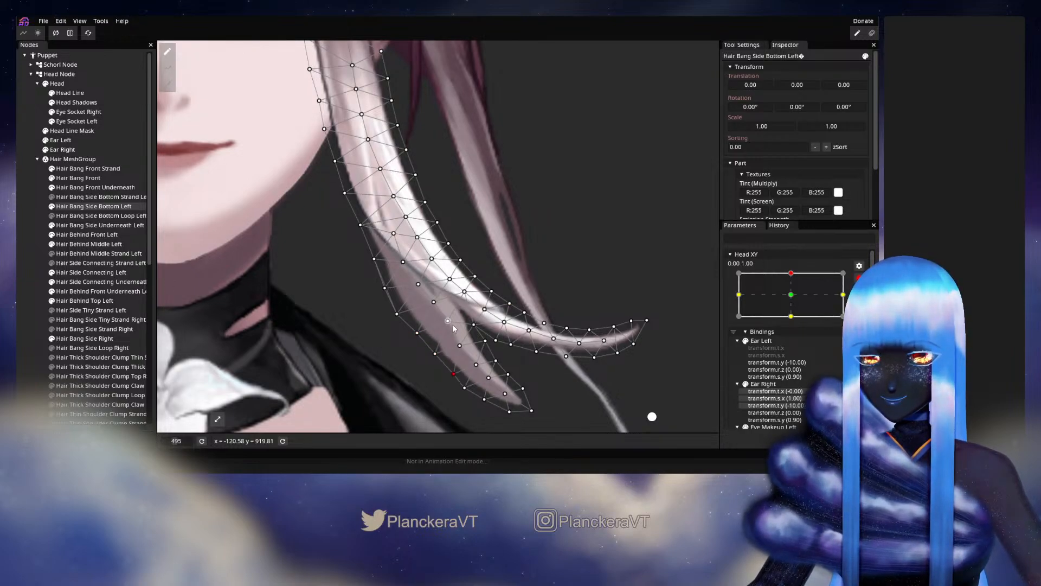
mouse_move(450, 325)
mouse_down()
mouse_move(464, 303)
mouse_move(471, 308)
mouse_move(443, 321)
mouse_up()
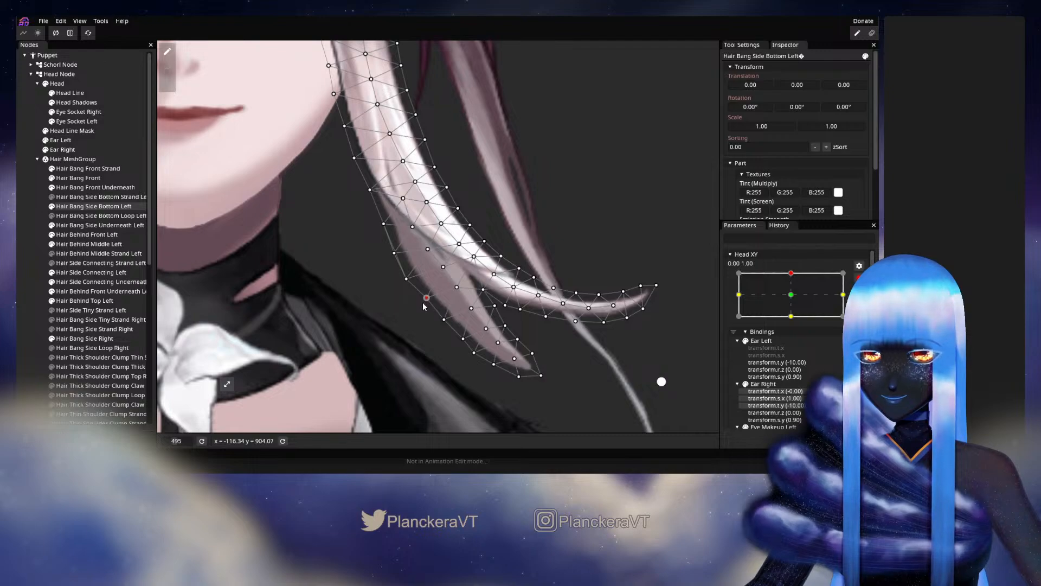
click(394, 253)
drag(394, 253, 397, 251)
click(383, 223)
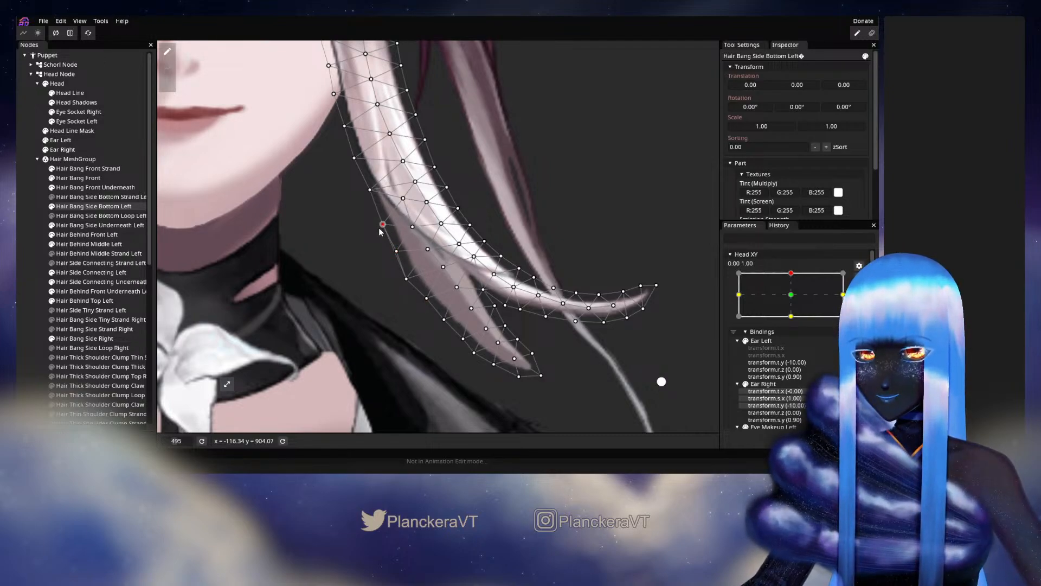
click(35, 254)
Preview the side bang by moving Head XY away from its upper keypoint and back, and rearm the 0.00, 1.00 keypoint.
scroll(471, 302, down, 3)
drag(473, 302, 470, 354)
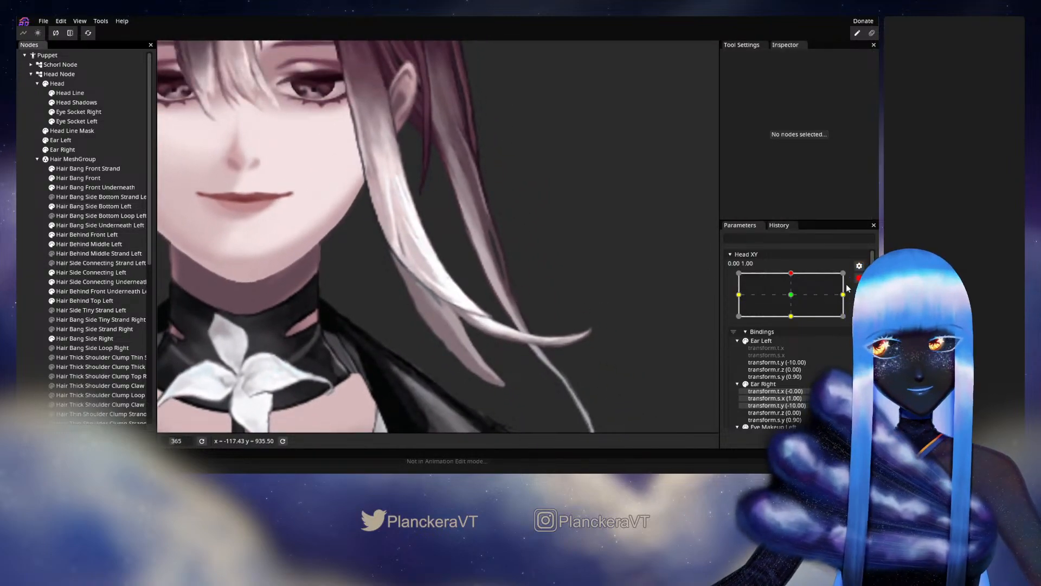
click(859, 278)
mouse_move(794, 302)
mouse_down()
mouse_move(793, 320)
mouse_move(794, 299)
mouse_up()
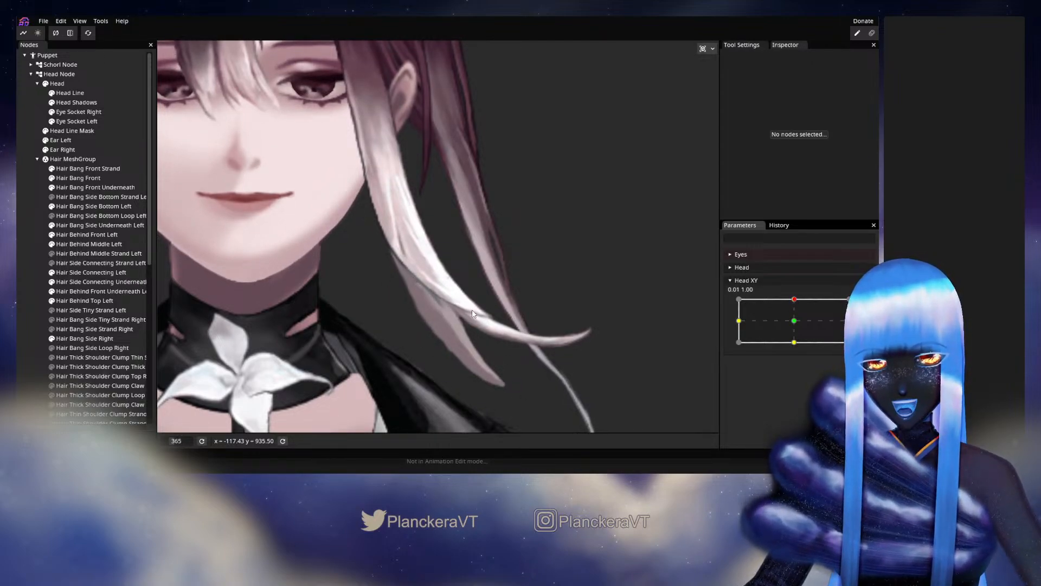
mouse_move(804, 316)
mouse_down()
mouse_move(793, 322)
mouse_move(794, 299)
mouse_up()
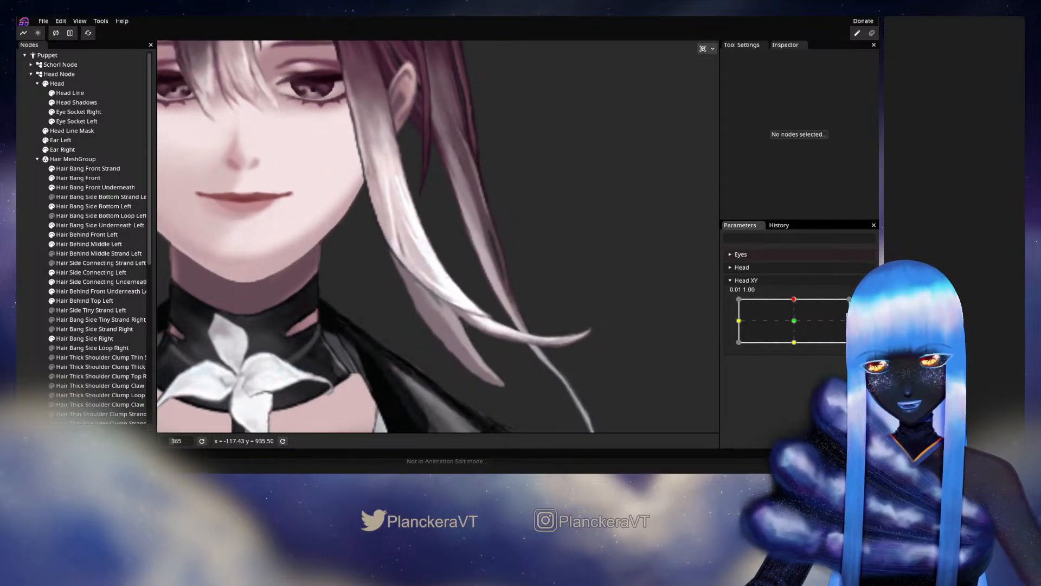
click(865, 303)
Reselect Hair Bang Side Bottom Left, adjust its central vertices between the strand crossing and the fork, and deselect the mesh.
click(93, 206)
scroll(599, 395, up, 3)
click(440, 291)
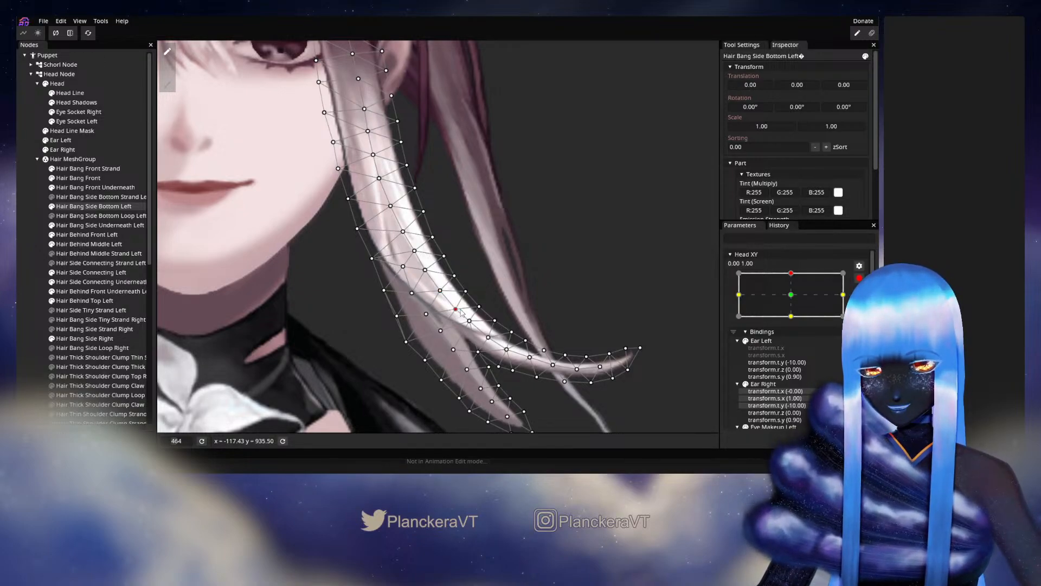
drag(464, 309, 445, 337)
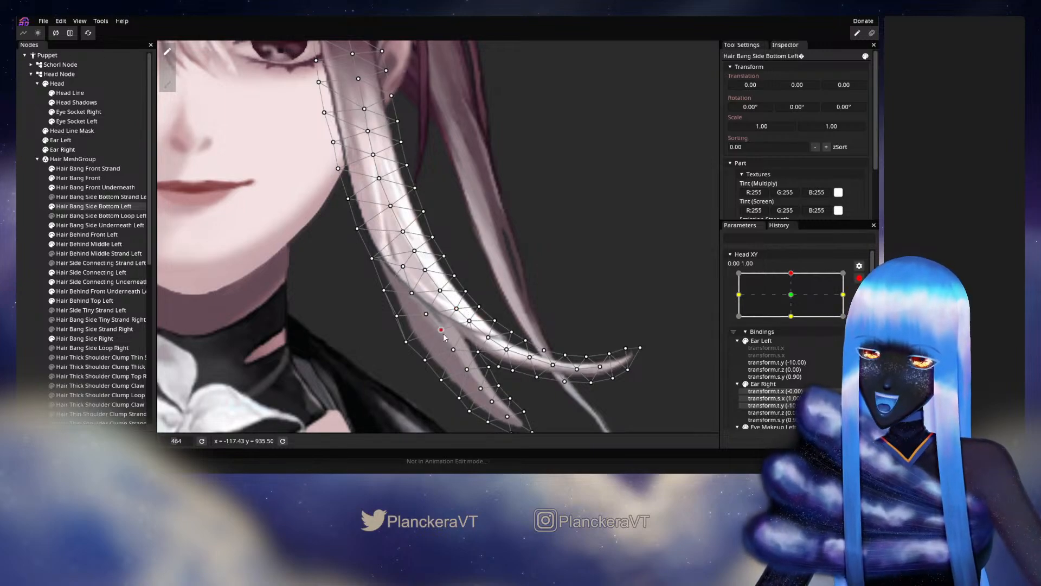
click(439, 294)
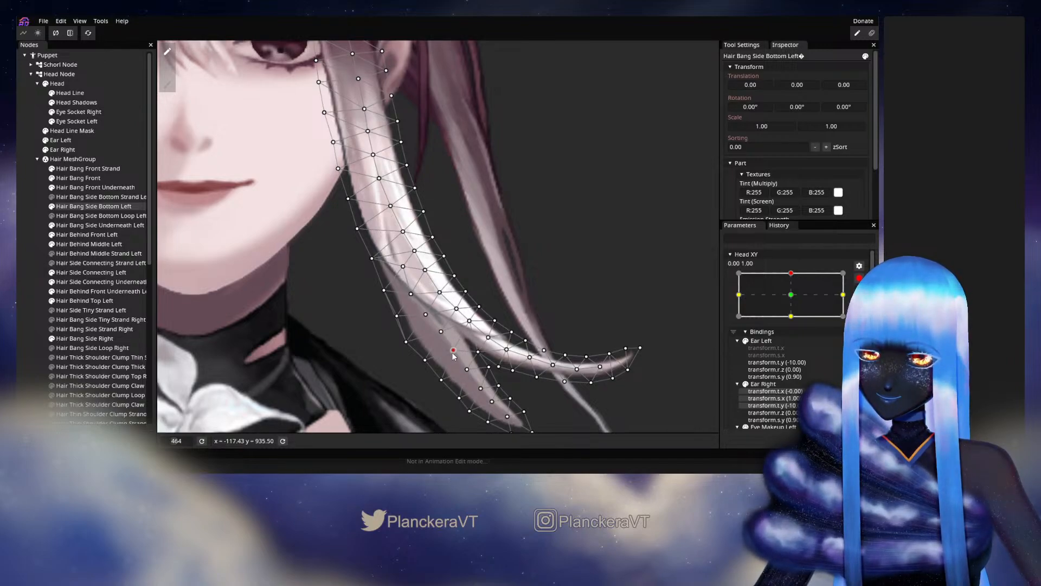
click(18, 260)
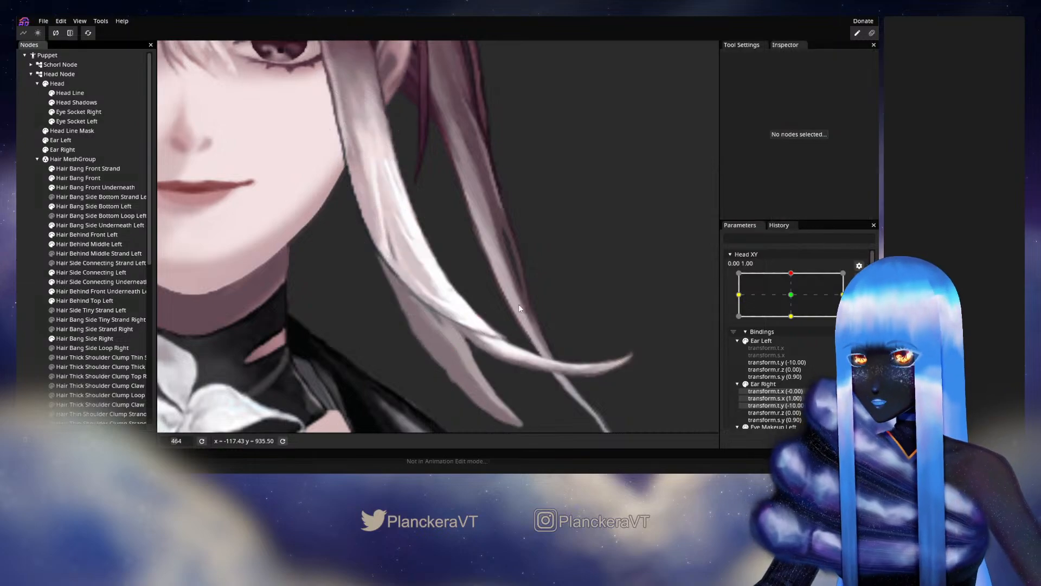
Preview the revised strand crossing by moving Head XY around its upper keypoint, and return to editing at 0.00, 1.00.
scroll(534, 302, down, 2)
scroll(534, 304, down, 2)
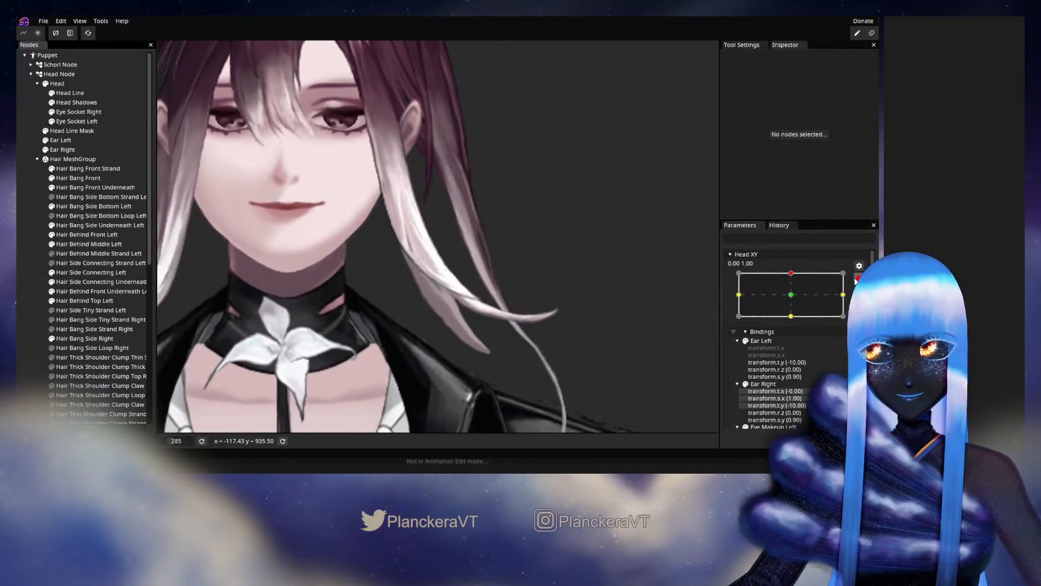
click(856, 280)
click(794, 300)
mouse_move(794, 302)
mouse_down()
mouse_move(795, 324)
mouse_move(794, 301)
mouse_up()
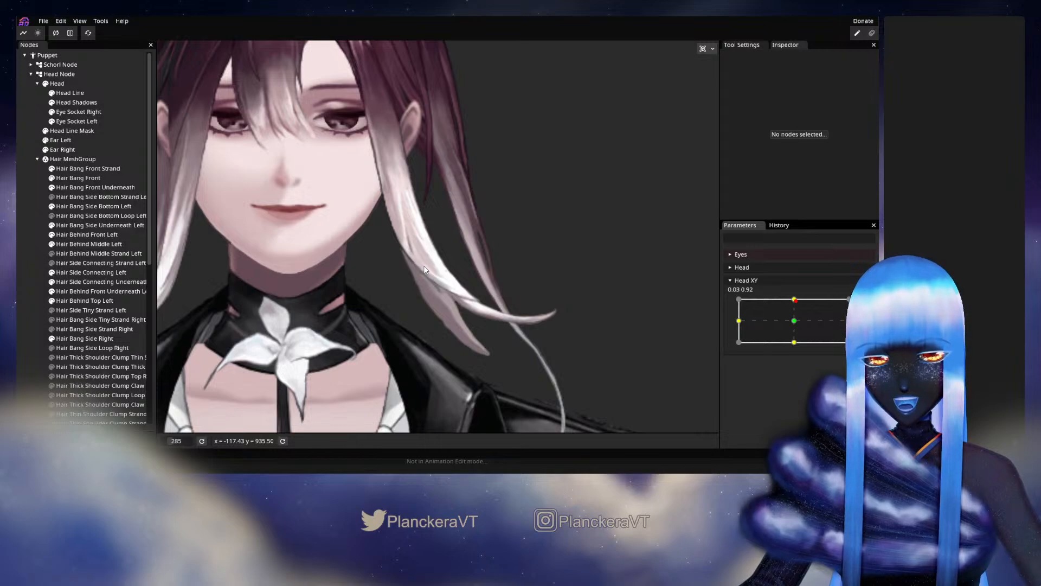
mouse_move(794, 300)
mouse_down()
mouse_move(794, 322)
mouse_move(806, 299)
mouse_up()
Reselect Hair Bang Side Bottom Left, nudge the central vertices around the strand crossing, and deselect the mesh.
scroll(395, 263, up, 5)
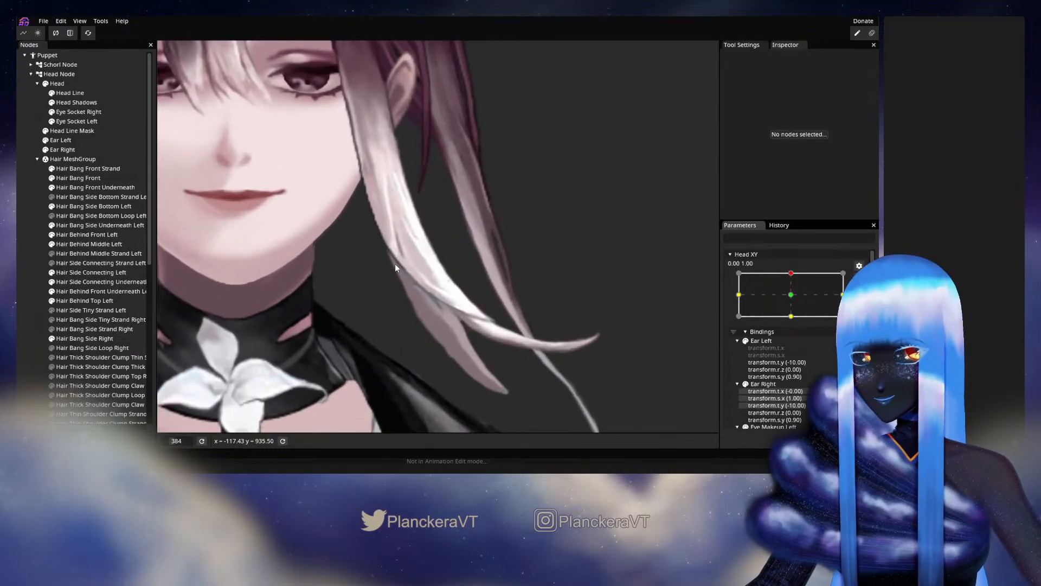
click(87, 206)
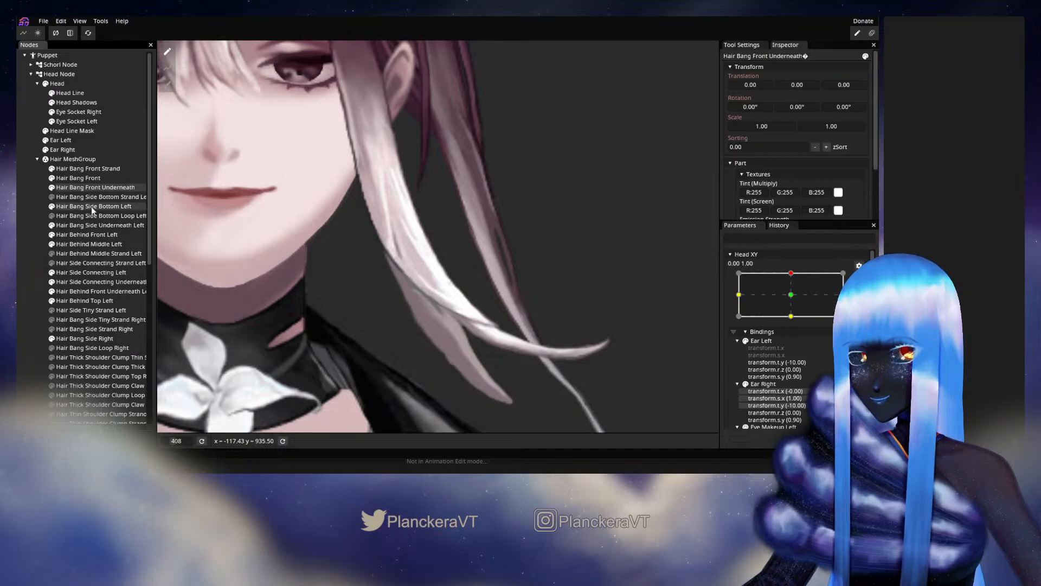
scroll(425, 260, up, 3)
scroll(425, 260, up, 1)
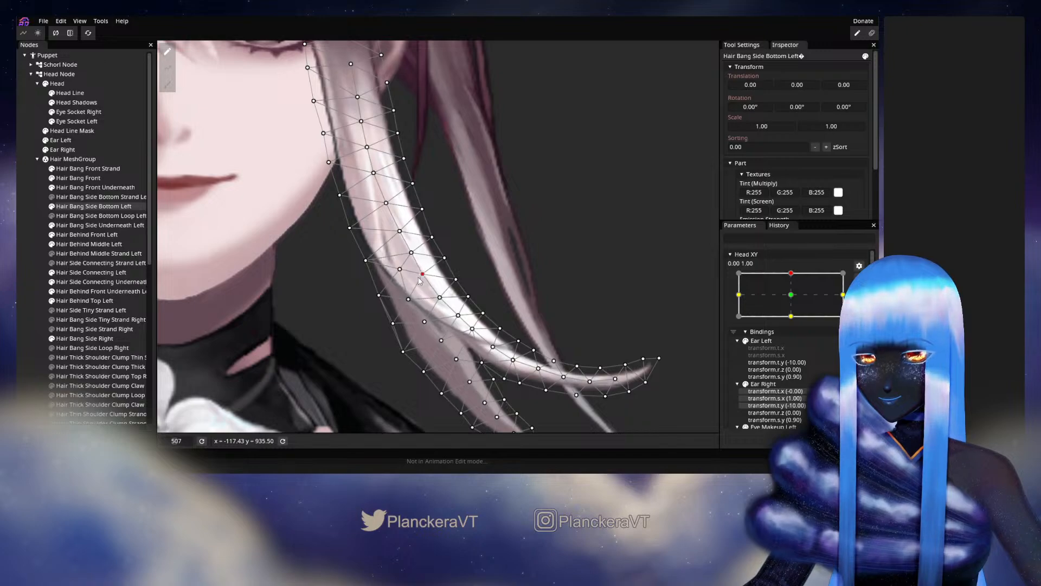
click(330, 299)
Preview the bang with Head XY moved off its upper keypoint and back, and rearm the 0.00, 1.00 keypoint.
scroll(487, 311, down, 4)
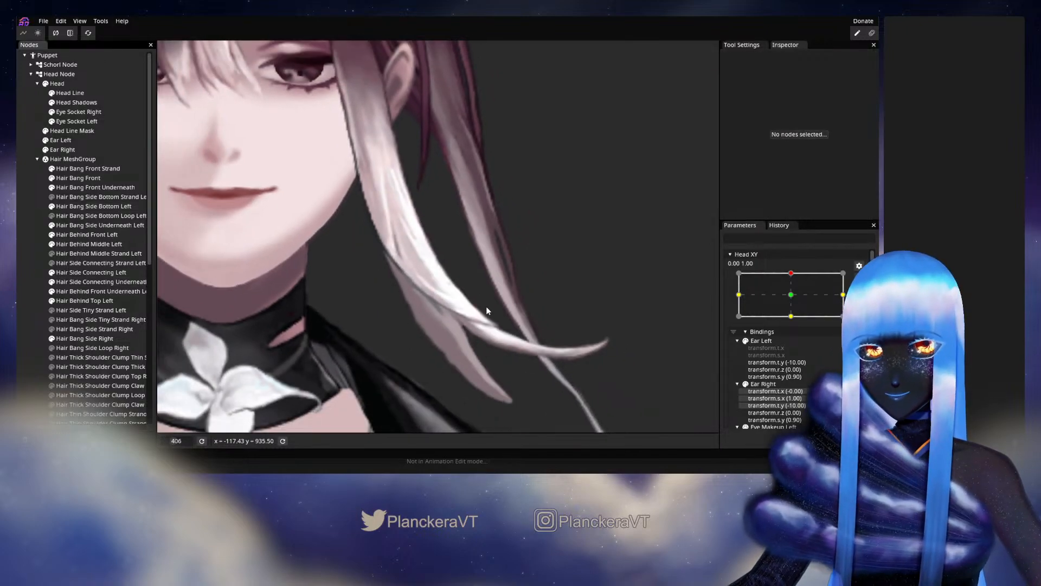
scroll(487, 307, down, 4)
click(859, 278)
mouse_move(795, 300)
mouse_down()
mouse_move(795, 323)
mouse_move(794, 299)
mouse_up()
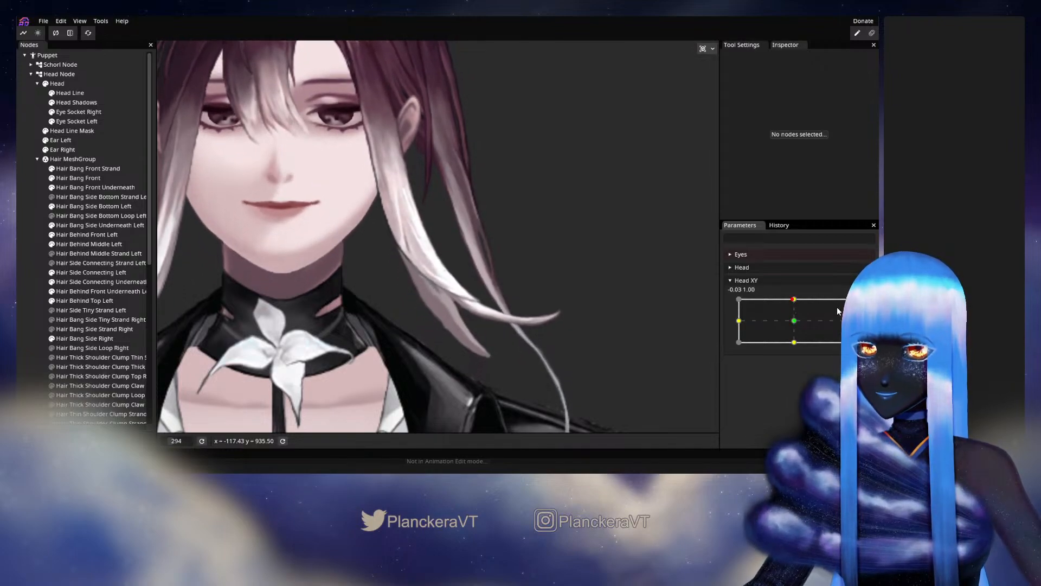
click(864, 307)
Reselect Hair Bang Side Bottom Left and adjust its central vertices from above the strand crossing down into the shorter strand.
scroll(490, 265, up, 5)
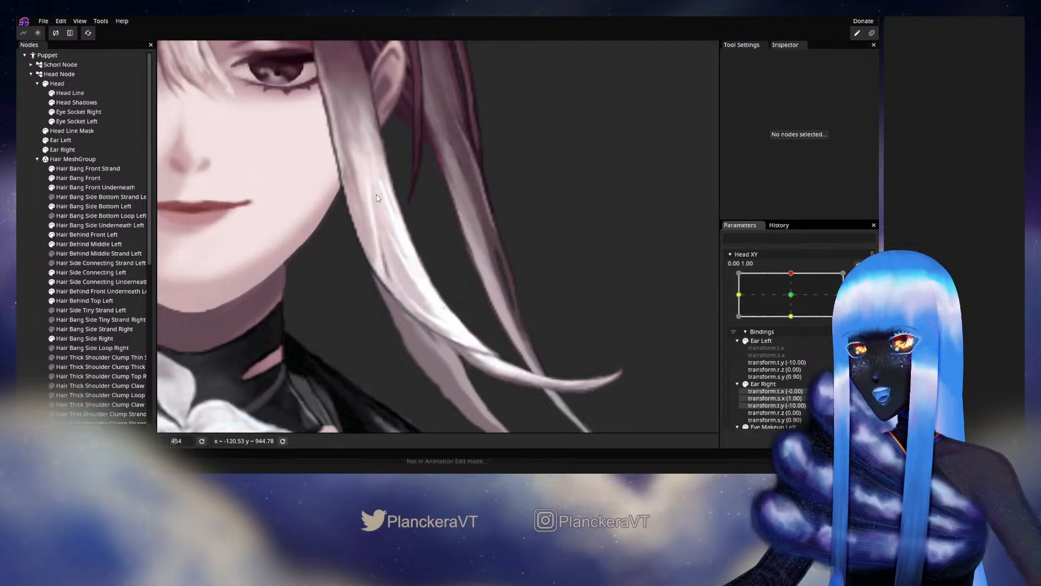
click(77, 207)
scroll(387, 259, up, 3)
drag(386, 259, 385, 255)
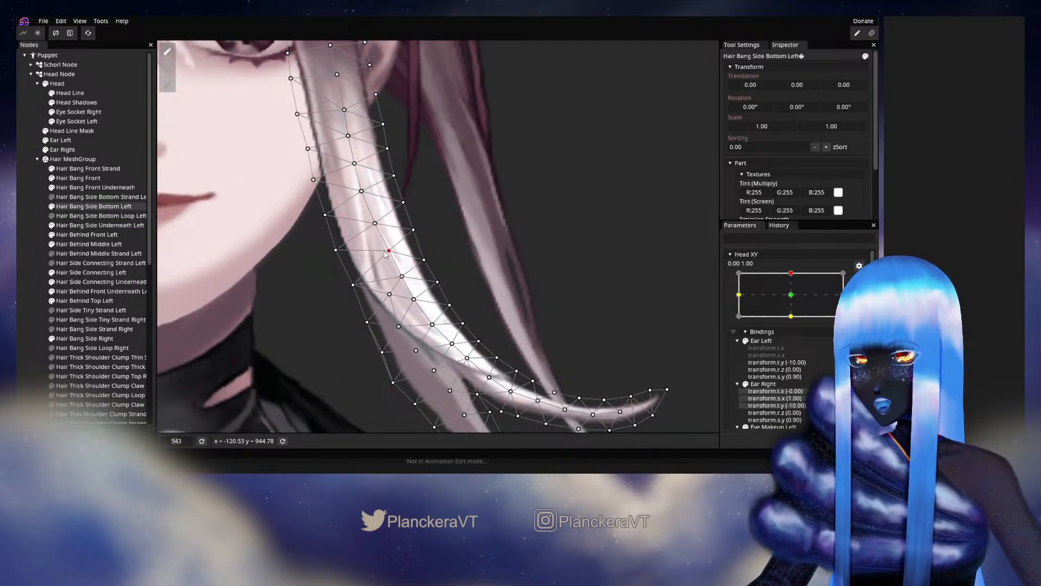
click(374, 222)
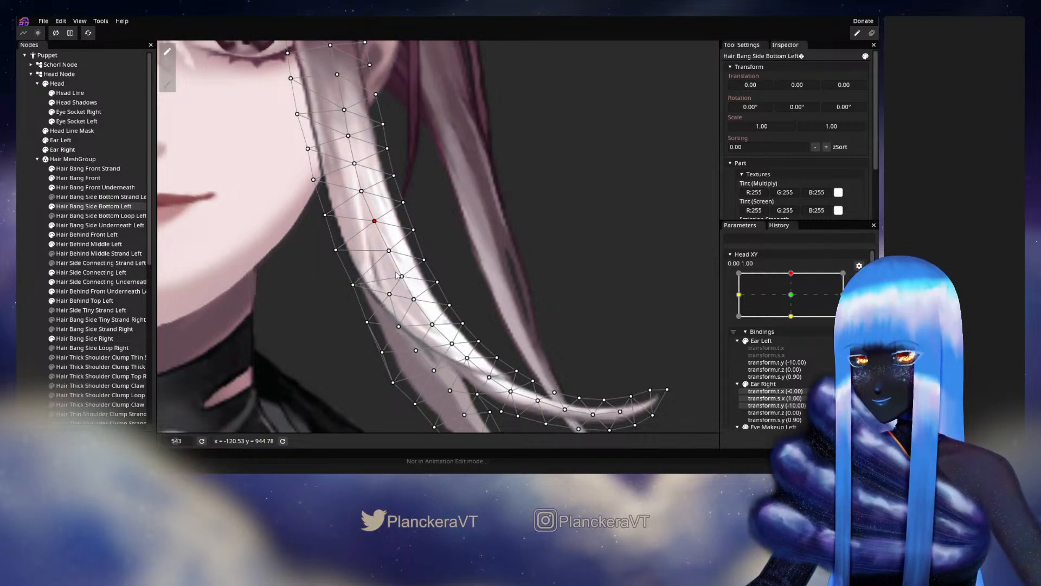
click(411, 298)
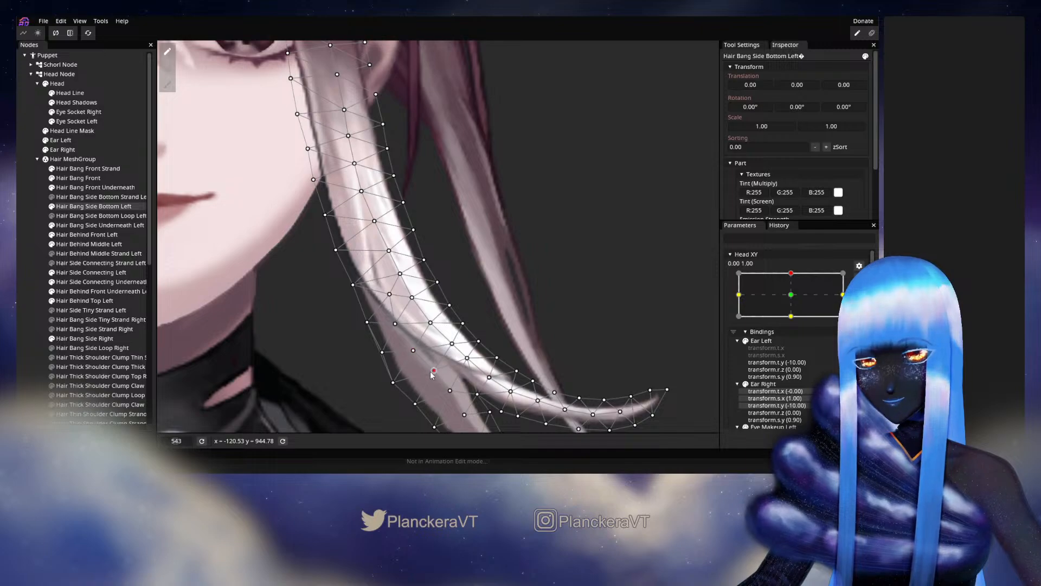
Adjust the longer strand's central vertices above the fork and the fork vertex, and deselect the mesh.
click(452, 343)
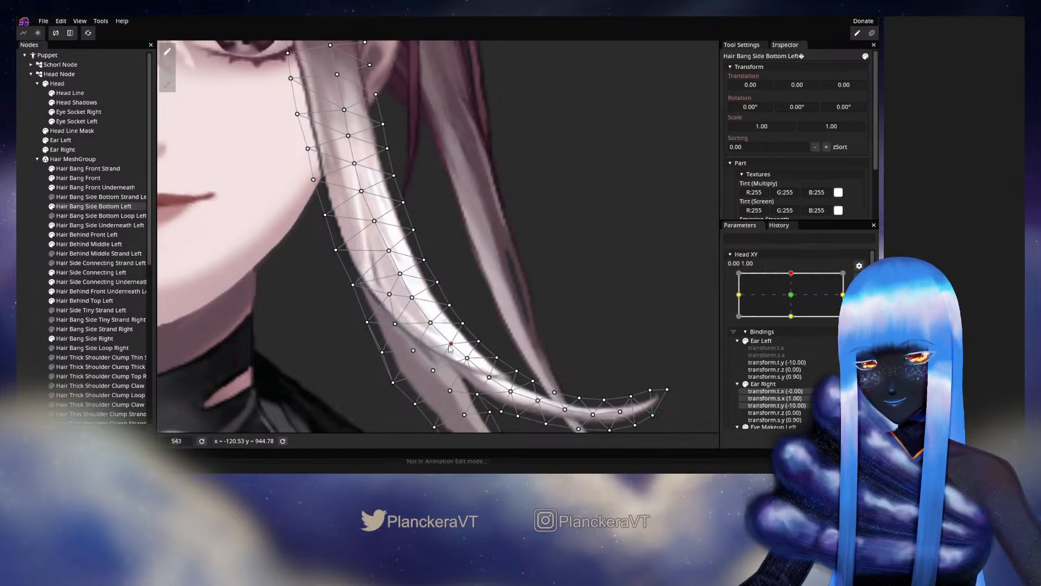
click(466, 358)
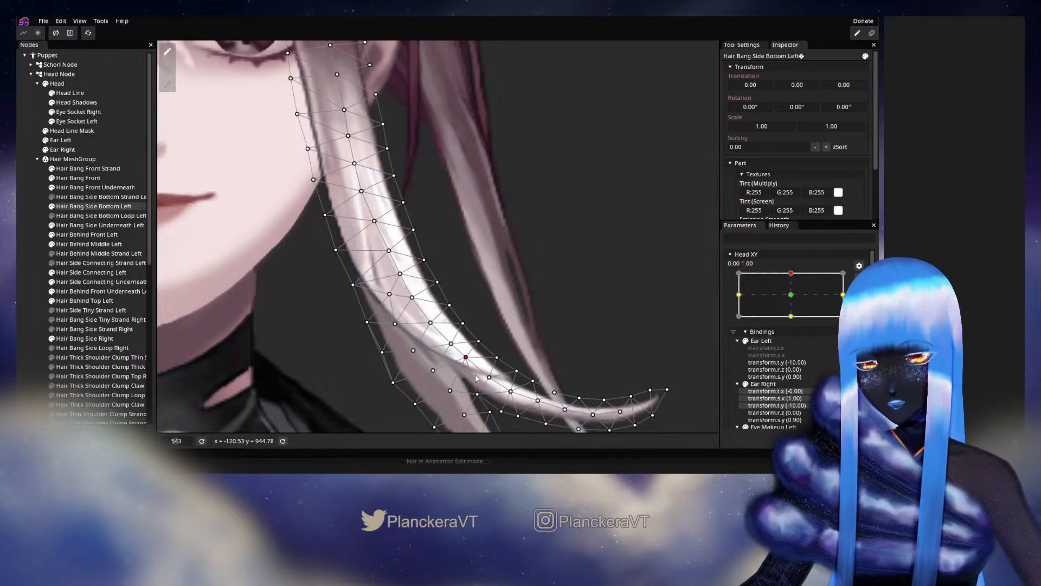
click(477, 393)
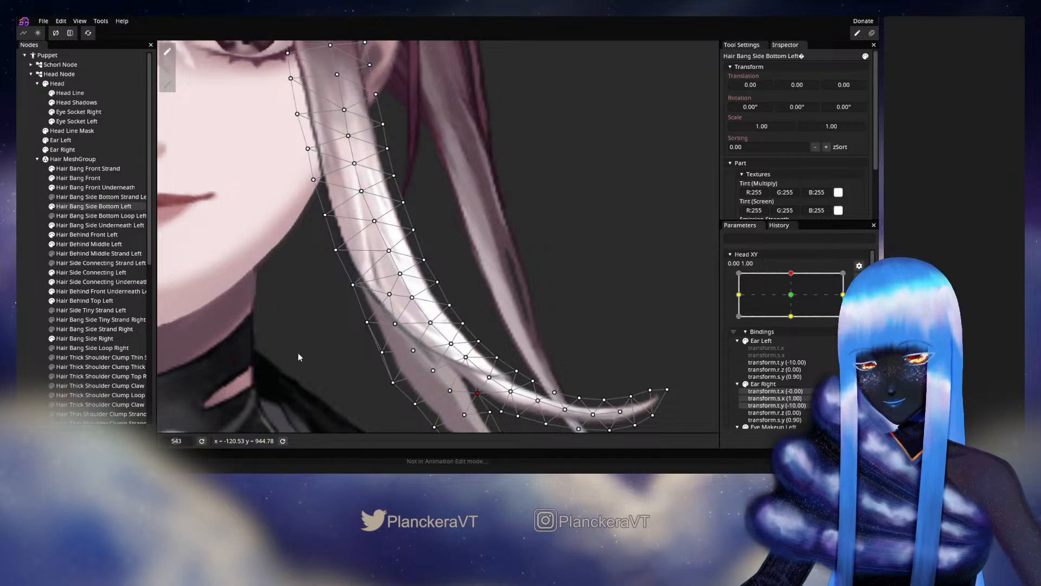
click(353, 369)
Preview the refined central and fork vertices by moving Head XY near its upper keypoint, and rearm 0.00, 1.00.
scroll(451, 282, down, 3)
scroll(465, 286, down, 3)
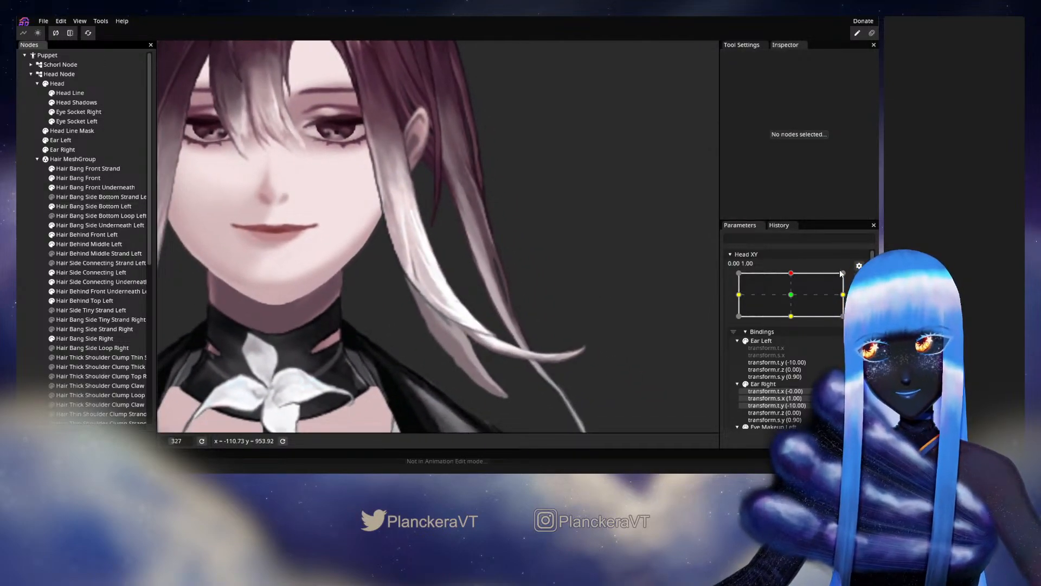
click(859, 279)
mouse_move(795, 302)
mouse_down()
mouse_move(794, 323)
mouse_move(795, 301)
mouse_up()
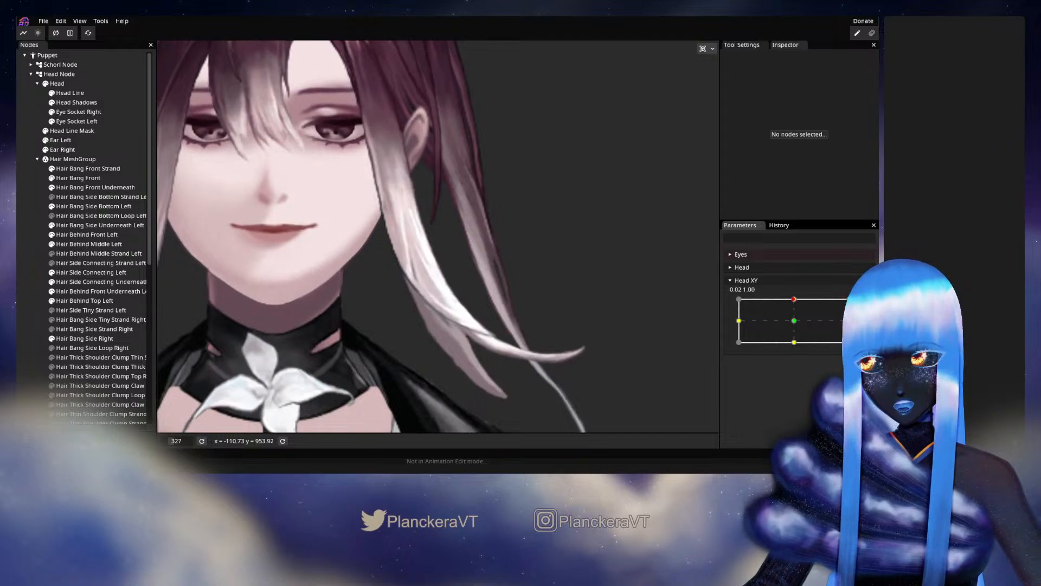
click(859, 305)
Reselect Hair Bang Side Bottom Left, nudge the central vertices just below the strand crossing, and deselect the mesh.
scroll(424, 330, up, 1)
scroll(424, 332, up, 2)
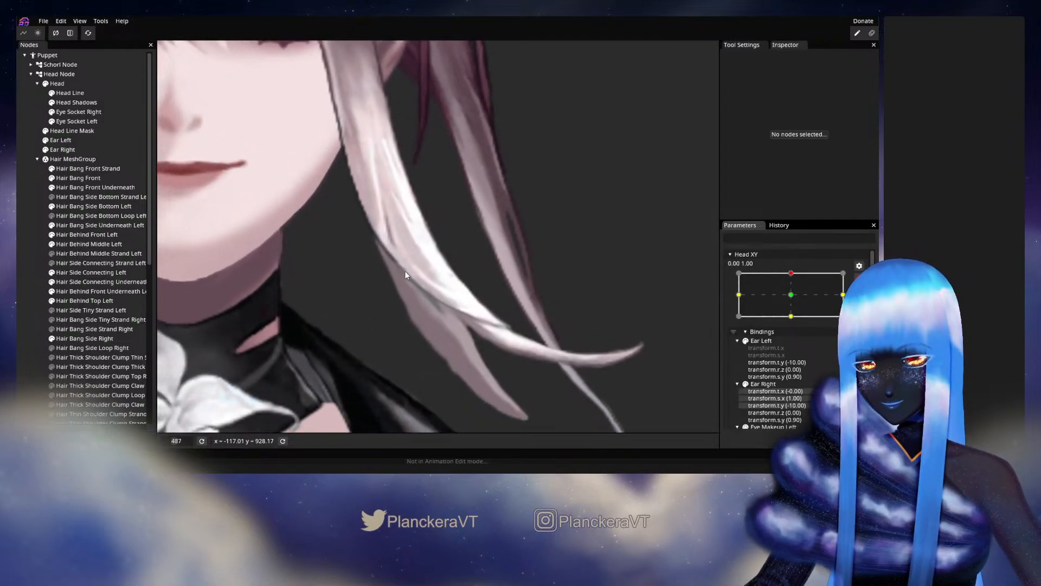
click(135, 206)
scroll(425, 264, up, 1)
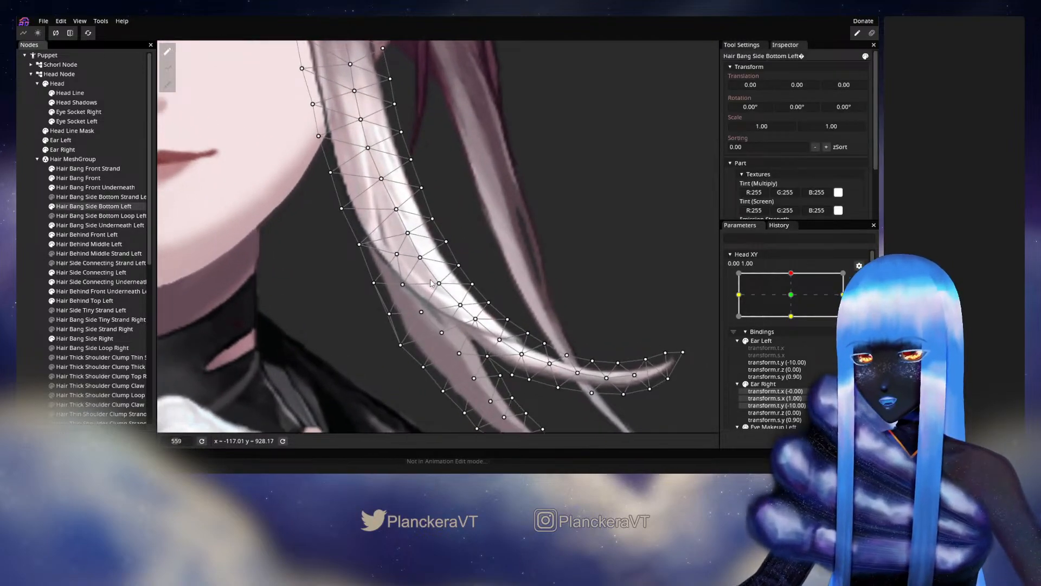
click(422, 259)
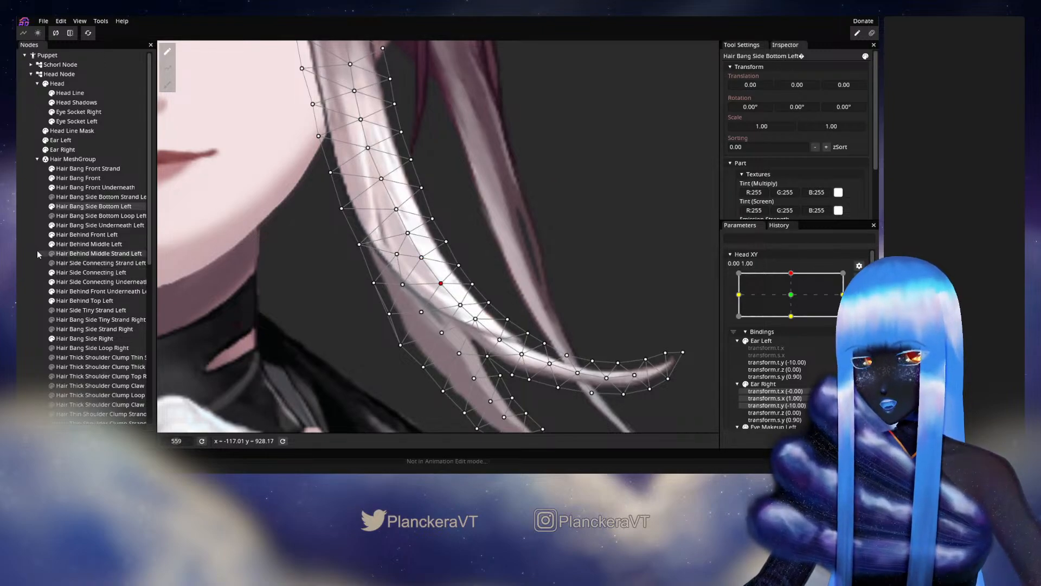
click(25, 227)
Preview the side bang's motion by lowering and raising Head XY, and rearm the 0.00, 1.00 keypoint.
scroll(490, 289, down, 3)
scroll(493, 289, down, 3)
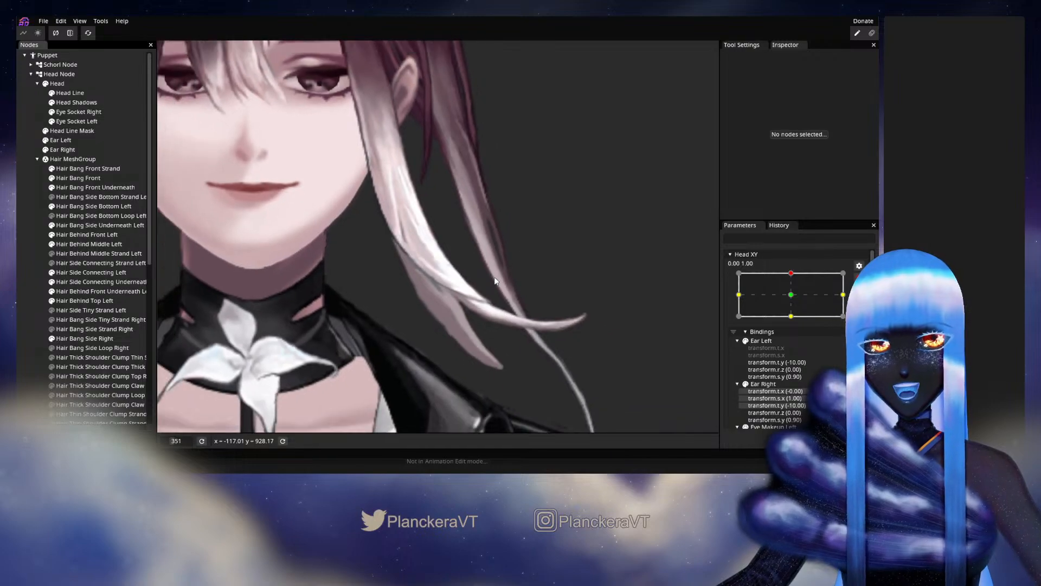
click(859, 279)
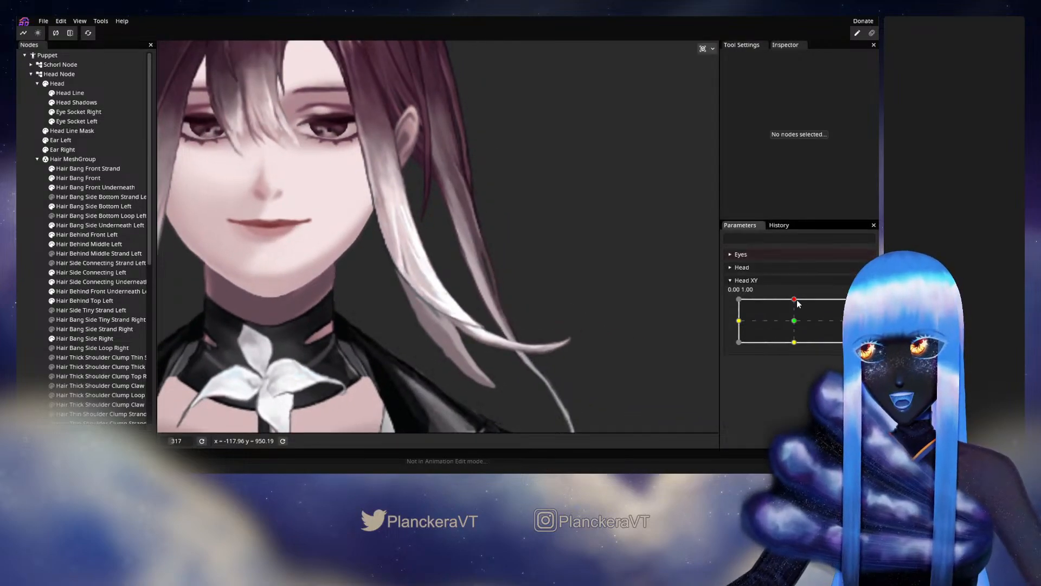
mouse_move(795, 303)
mouse_down()
mouse_move(793, 323)
mouse_move(798, 303)
mouse_up()
click(864, 305)
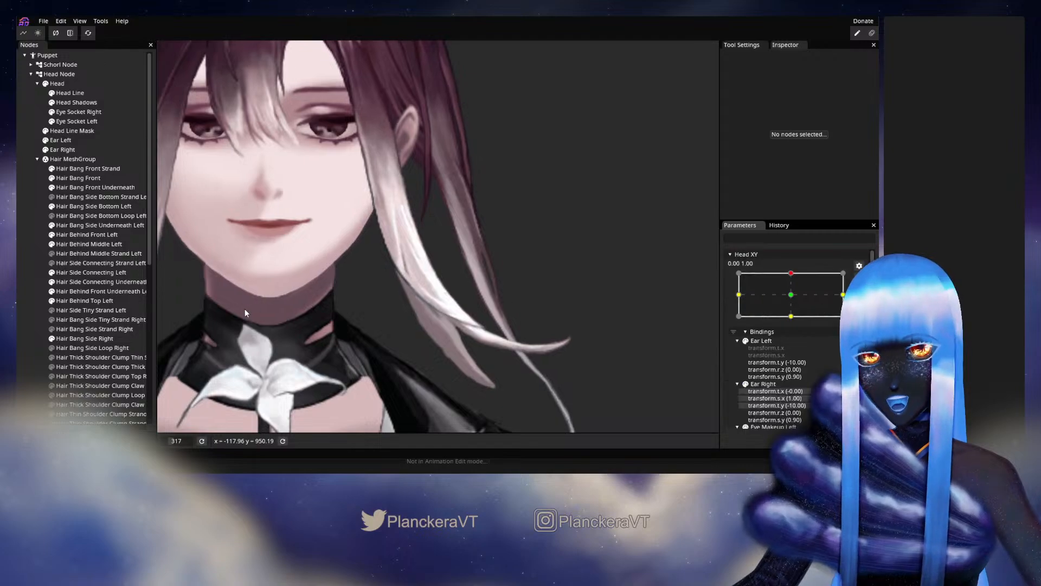
Reselect Hair Bang Side Bottom Left, refine the longer strand's central vertices from the crossing to the fork, and deselect the mesh.
click(71, 207)
scroll(456, 320, up, 1)
scroll(458, 321, up, 5)
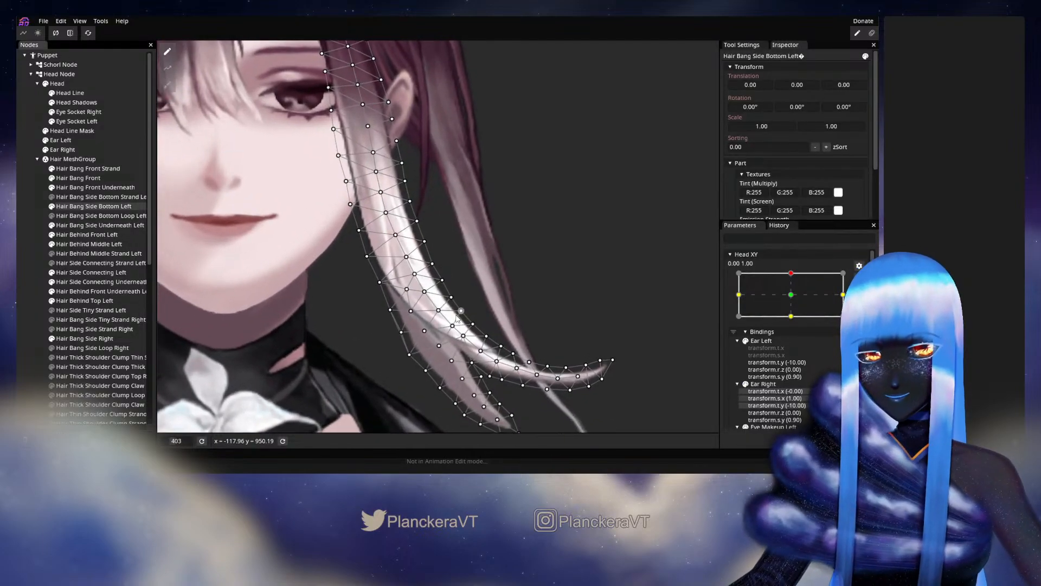
click(398, 232)
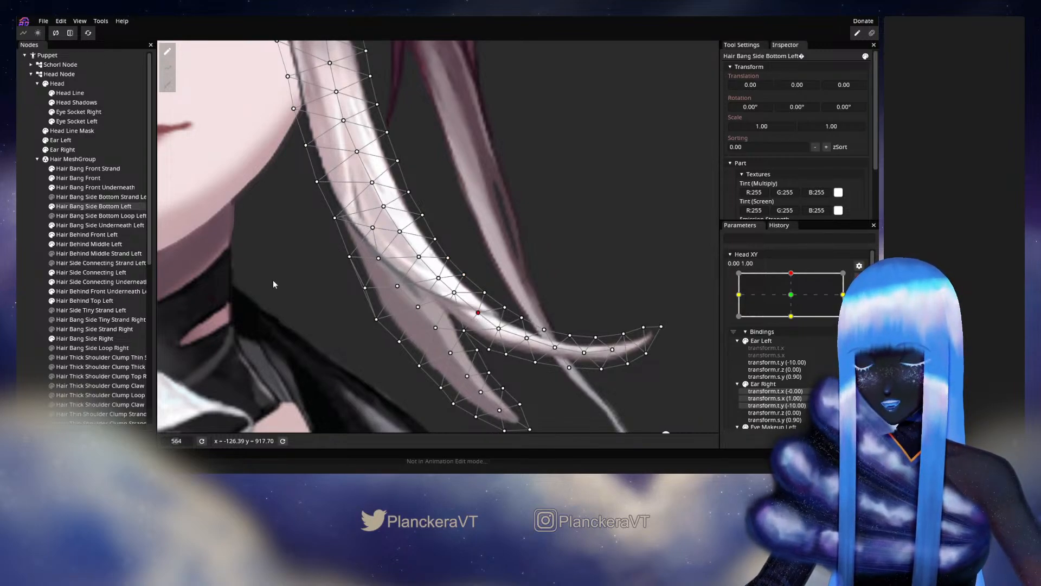
click(494, 264)
scroll(496, 263, down, 5)
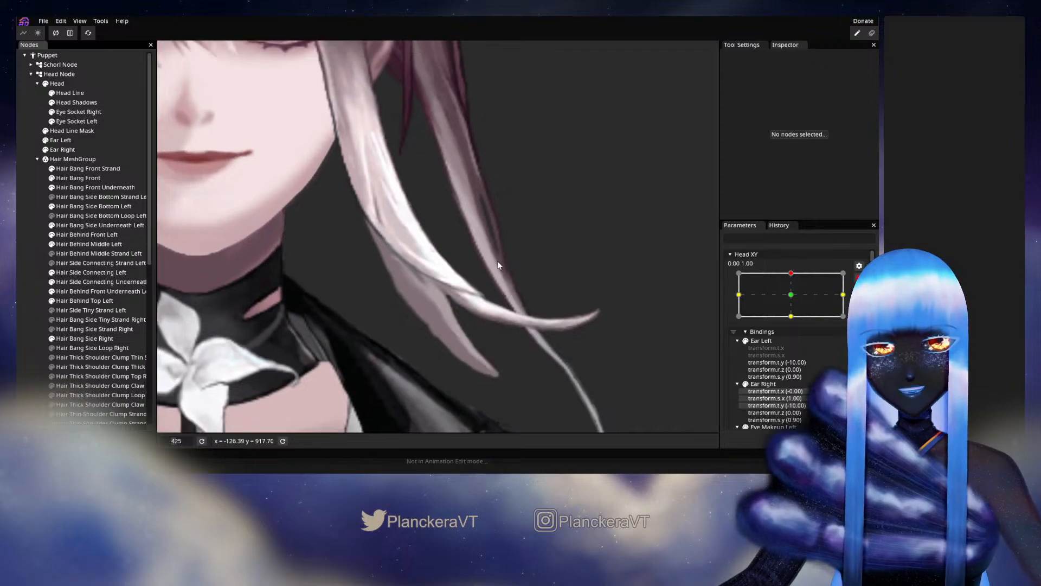
Preview the side bang's deformation by moving Head XY around its upper keypoint, and rearm 0.00, 1.00.
scroll(507, 303, down, 1)
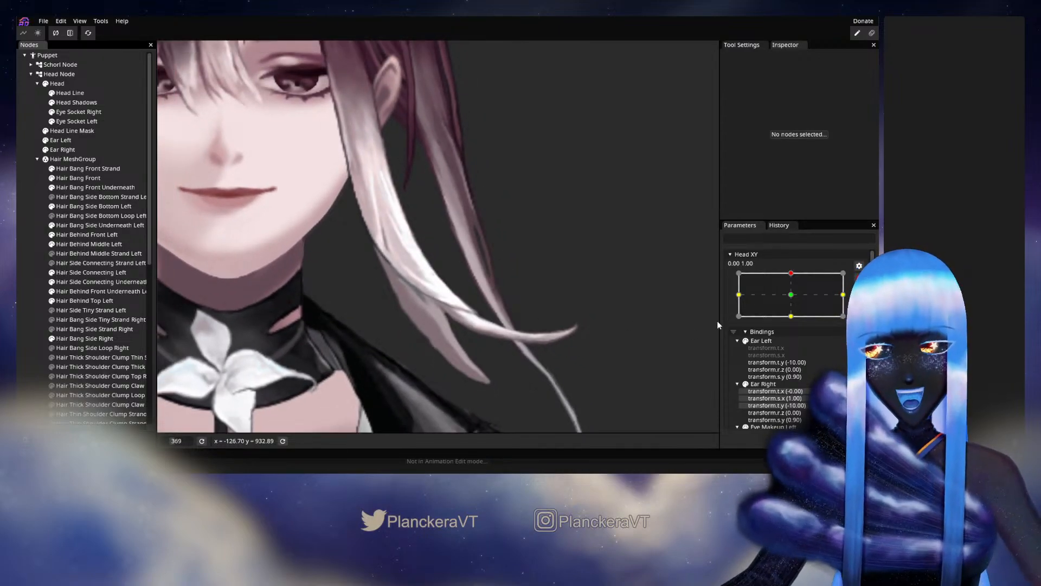
click(859, 278)
mouse_move(792, 302)
mouse_down()
mouse_move(796, 324)
mouse_move(795, 300)
mouse_up()
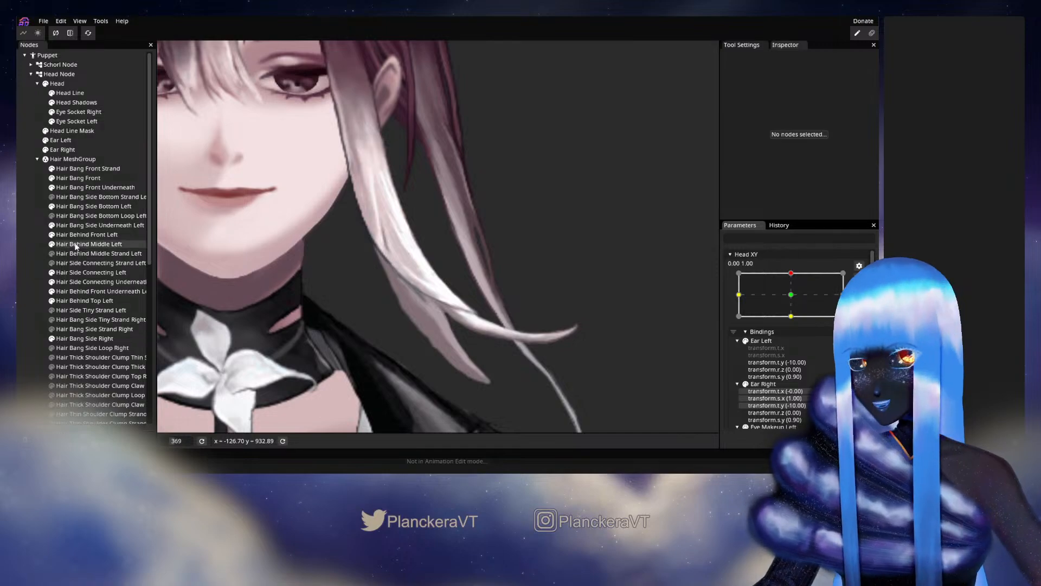
Reselect Hair Bang Side Bottom Left, nudge the longer strand's outer edge vertices just above the fork, and deselect the mesh.
click(76, 208)
scroll(525, 348, up, 5)
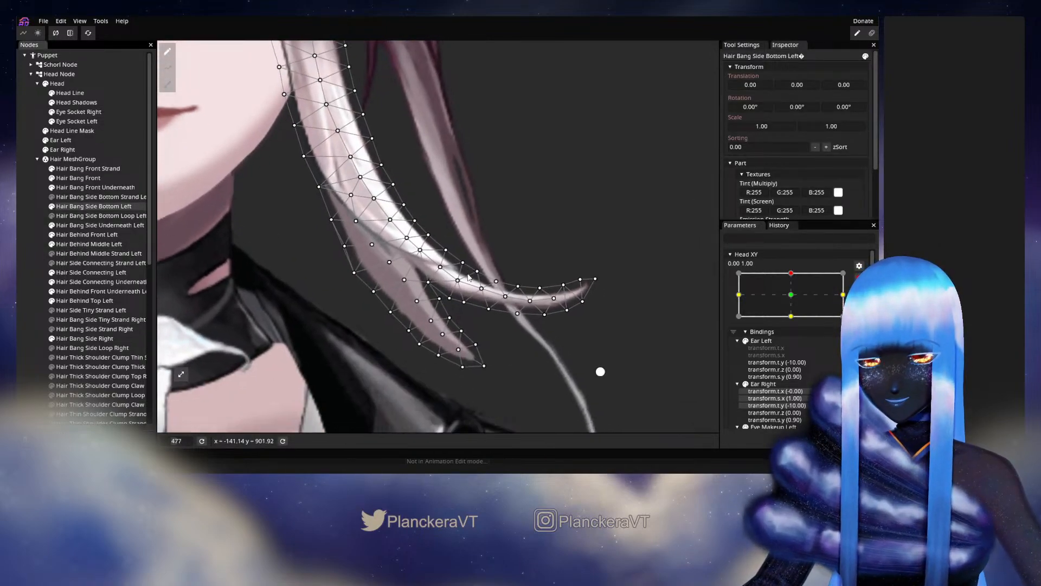
click(440, 274)
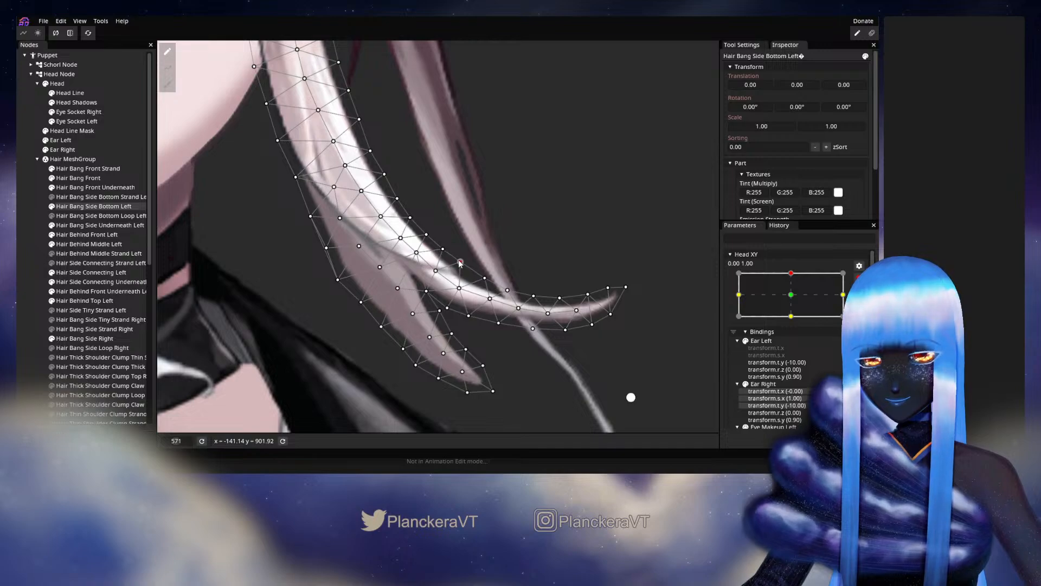
drag(459, 261, 458, 261)
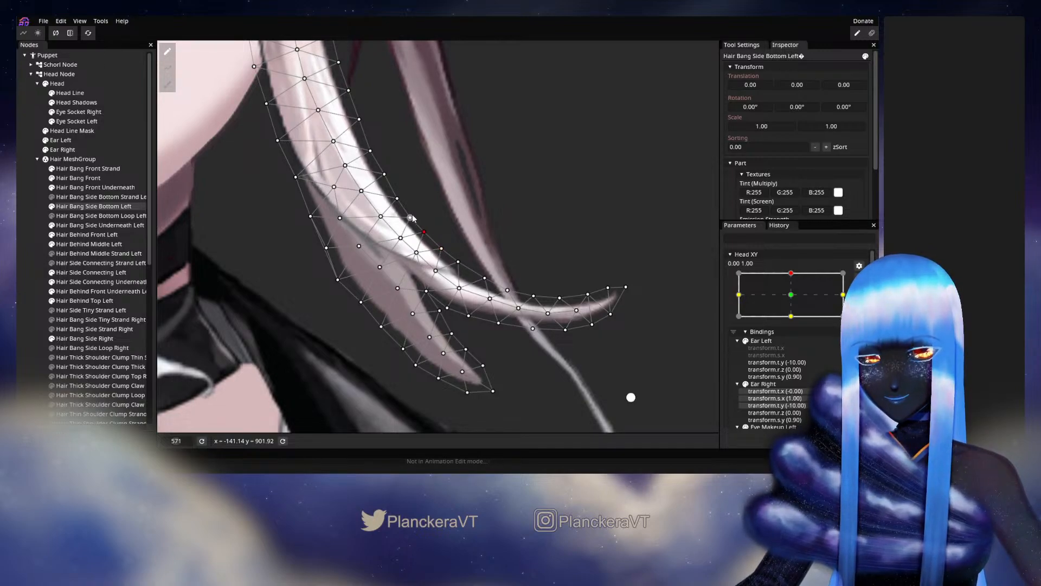
click(20, 248)
scroll(456, 297, down, 15)
scroll(455, 297, down, 15)
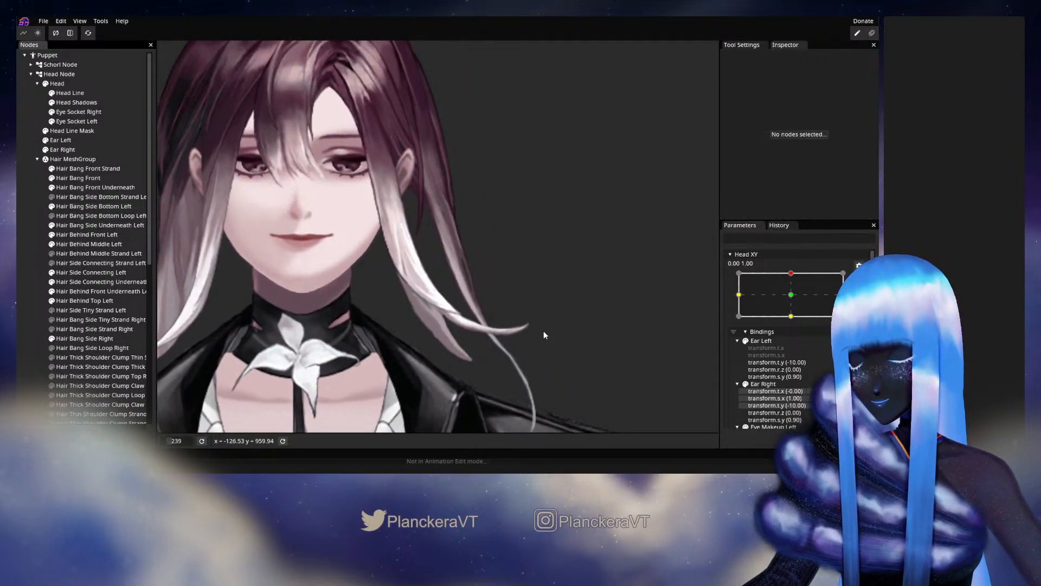
Preview the side bang by sweeping Head XY between its lower and upper keypoints, and rearm 0.00, 1.00.
drag(545, 321, 547, 335)
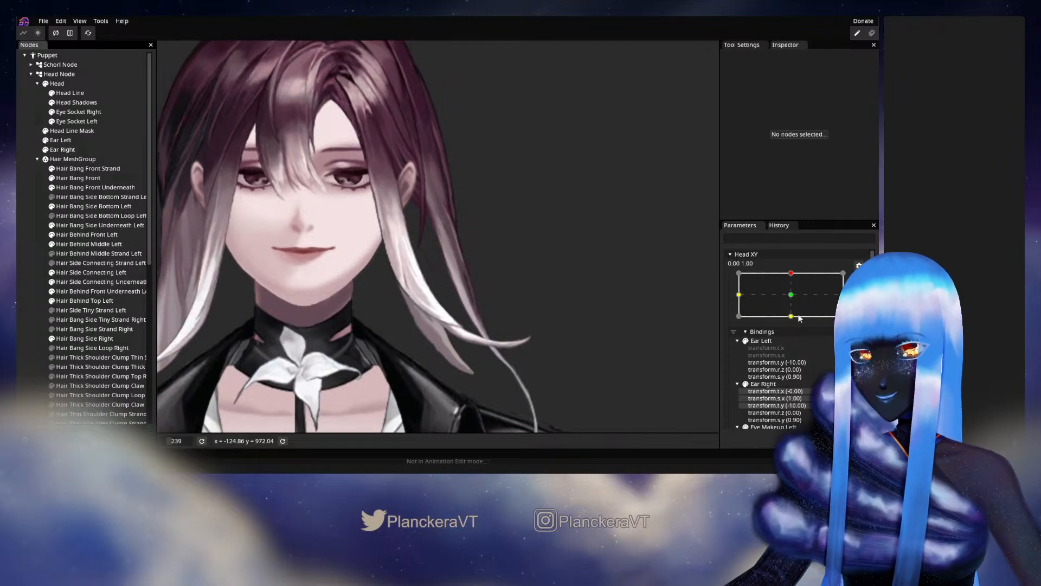
click(859, 277)
drag(796, 306, 796, 321)
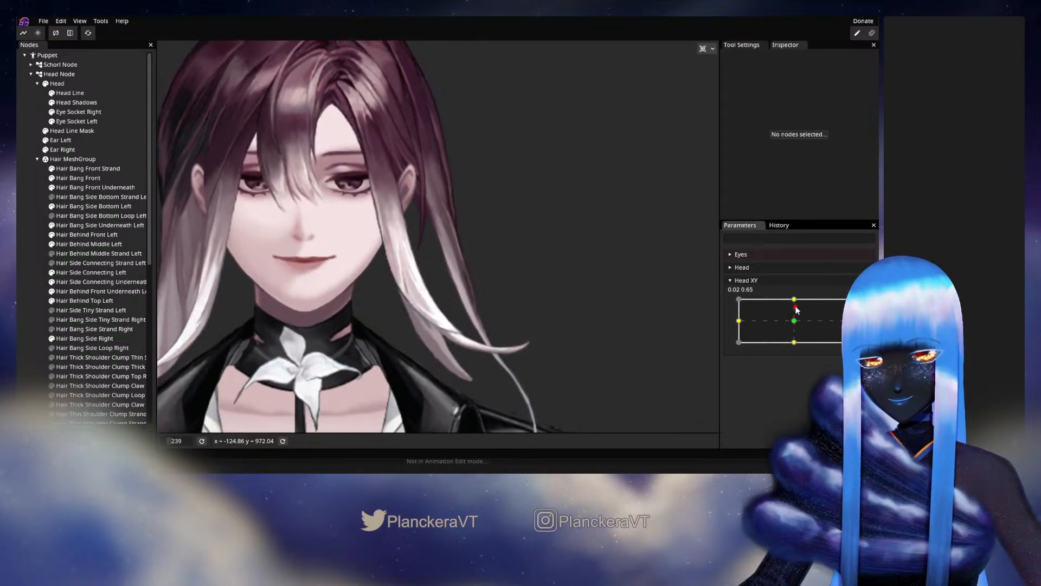
drag(795, 320, 794, 300)
scroll(464, 341, up, 5)
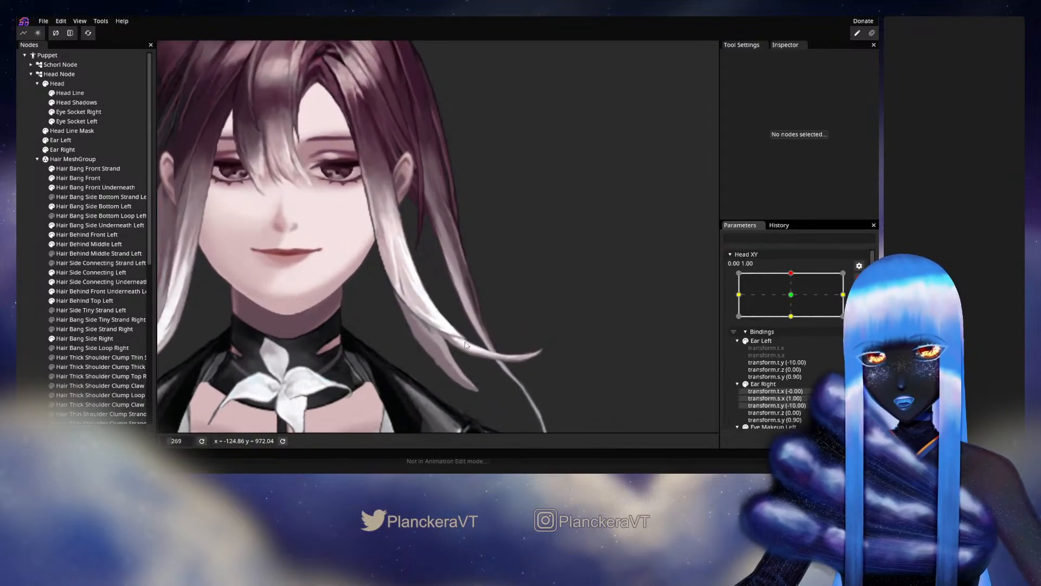
Reselect Hair Bang Side Bottom Left, refine the longer strand's outer edge vertices and the central vertex above the fork, and deselect the mesh.
click(87, 206)
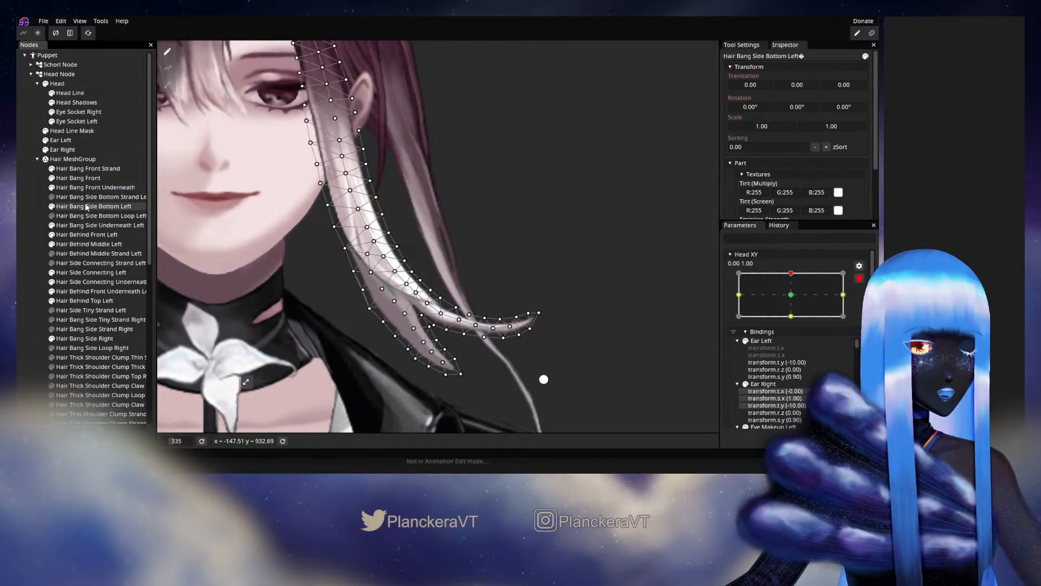
scroll(472, 349, up, 3)
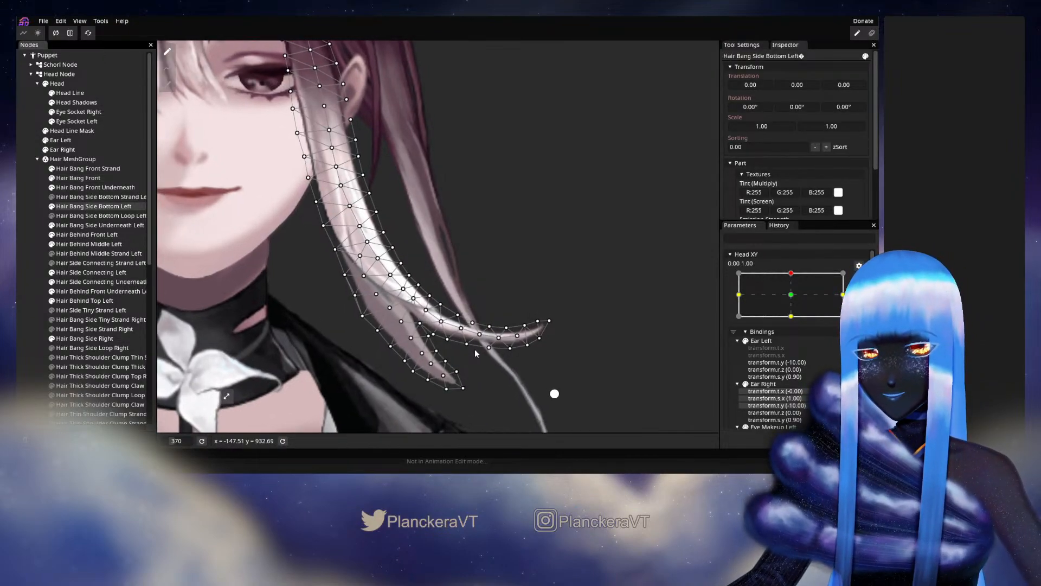
scroll(469, 348, up, 3)
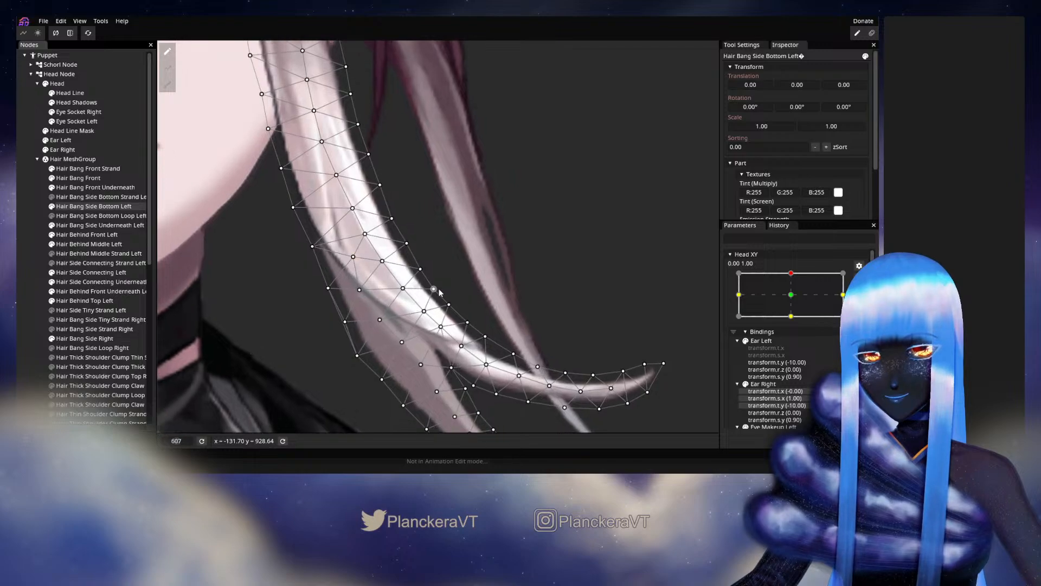
drag(435, 295, 434, 297)
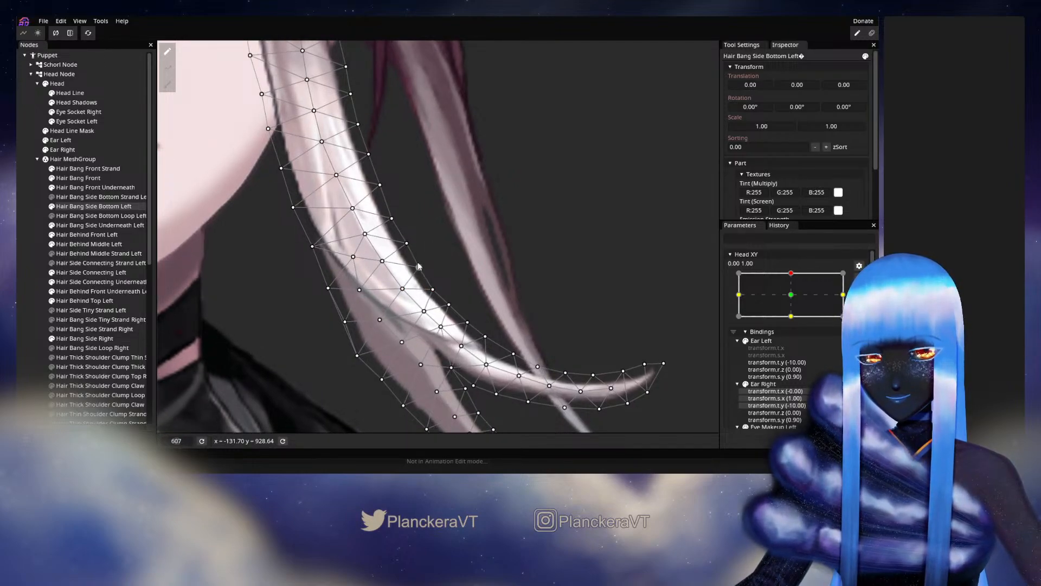
drag(411, 248, 406, 244)
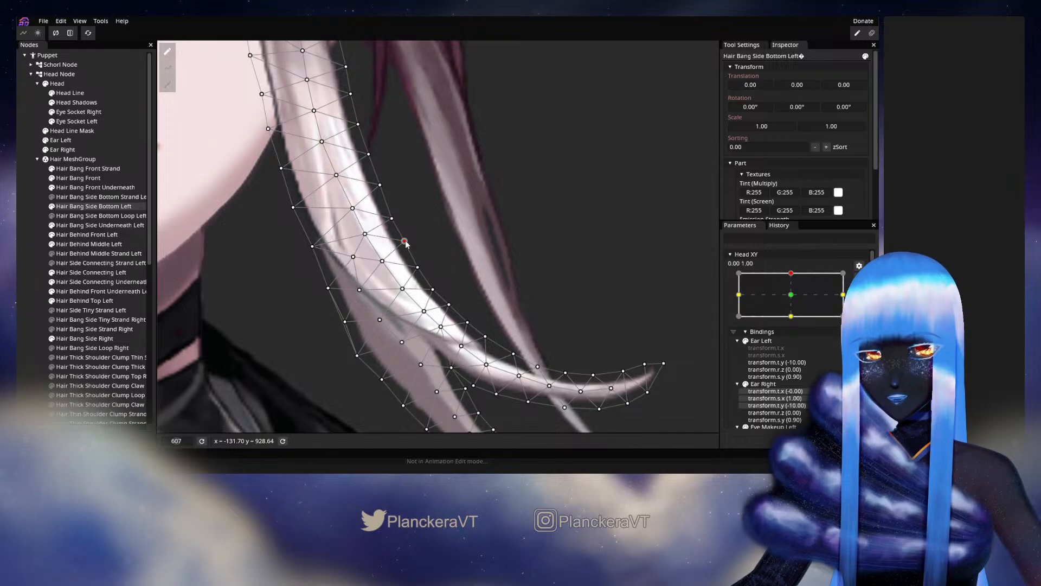
drag(455, 289, 456, 260)
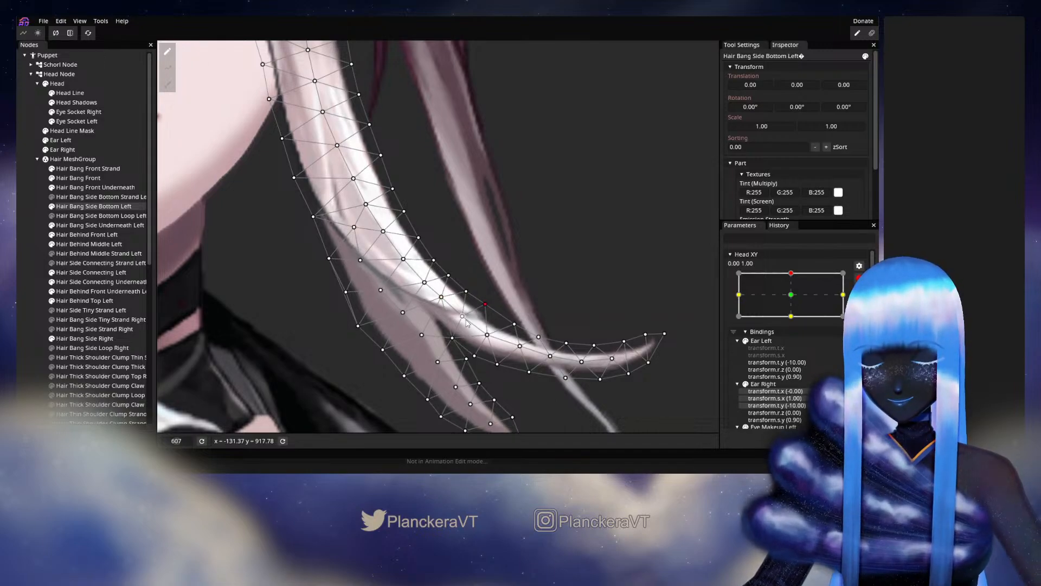
drag(465, 320, 463, 320)
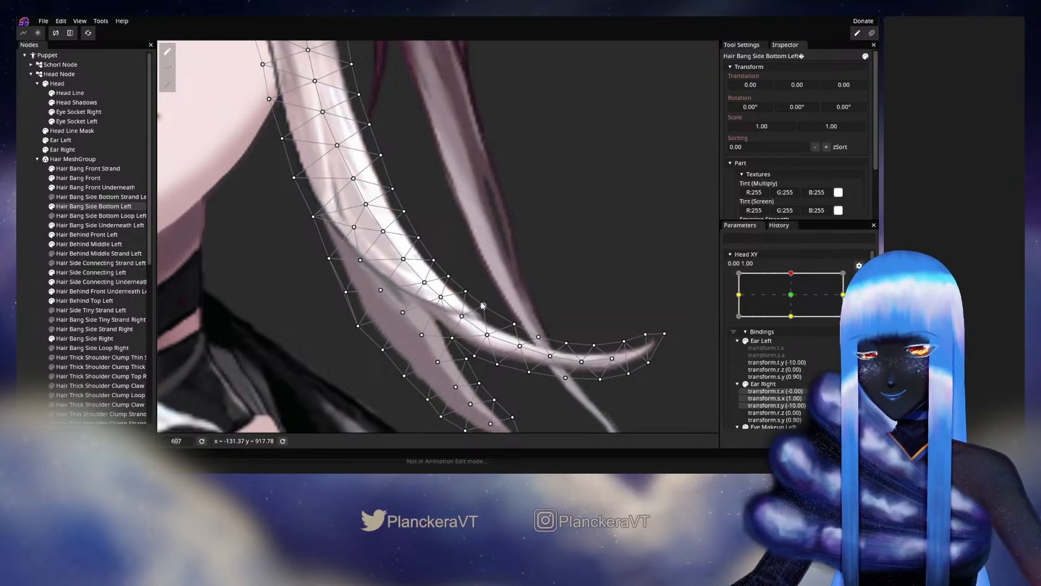
drag(462, 321, 462, 319)
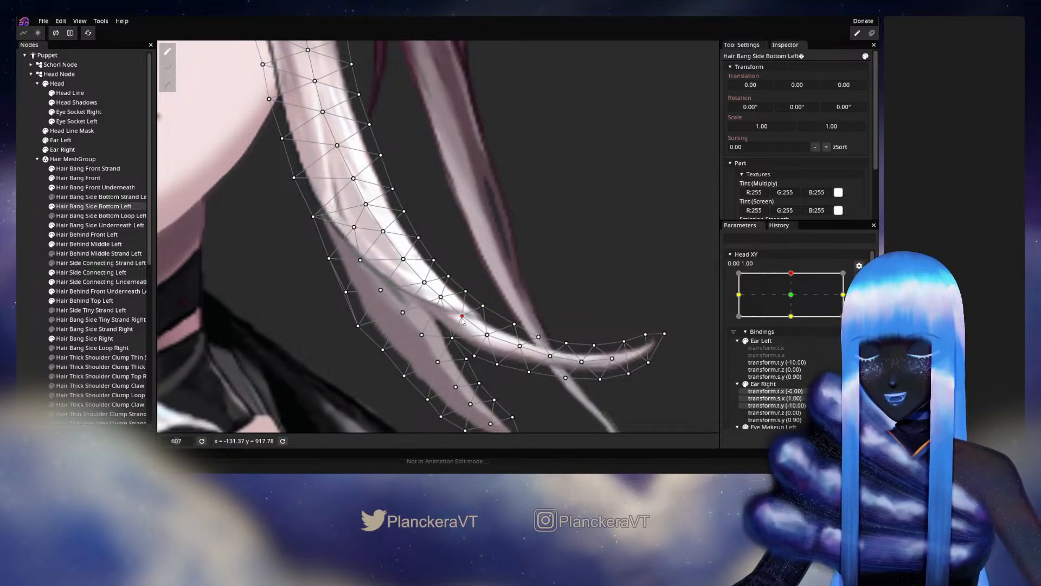
click(516, 262)
scroll(521, 268, down, 5)
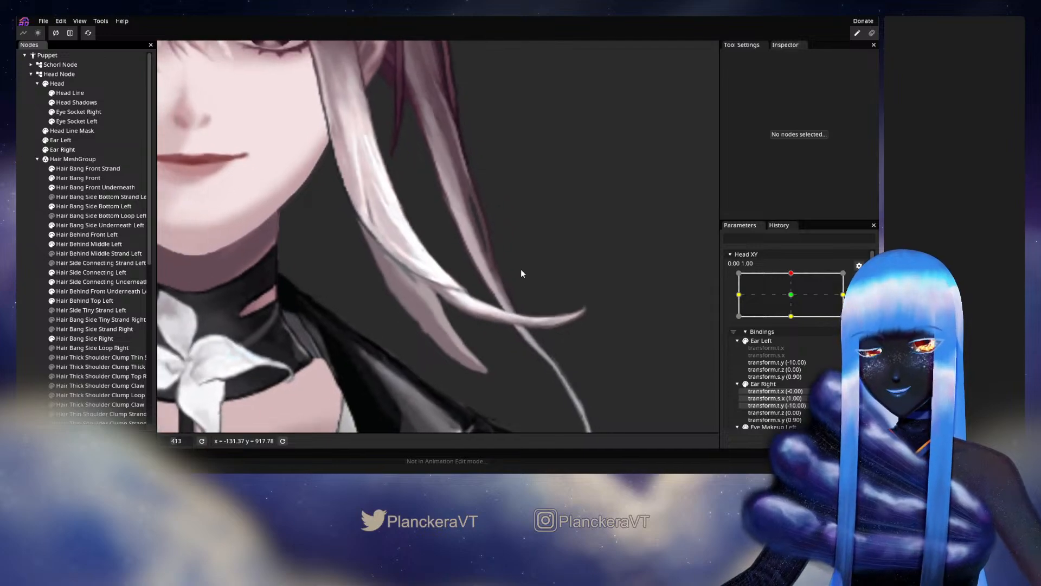
scroll(522, 282, down, 2)
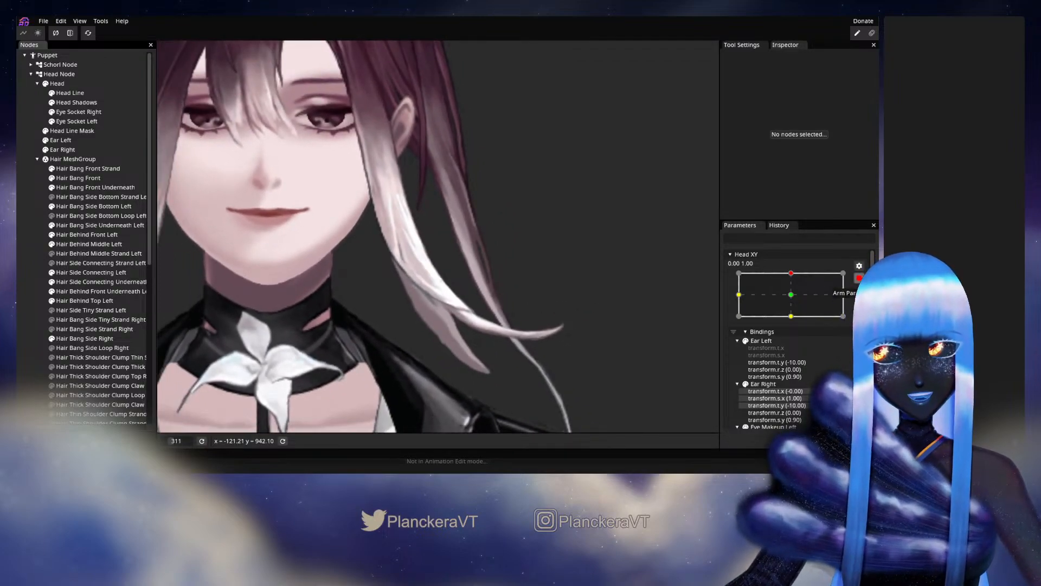
Preview the adjusted outer edge with small Head XY movements at the upper keypoint, and rearm 0.00, 1.00.
click(859, 277)
mouse_move(795, 299)
mouse_down()
mouse_move(794, 324)
mouse_move(794, 299)
mouse_up()
click(859, 305)
scroll(421, 308, up, 4)
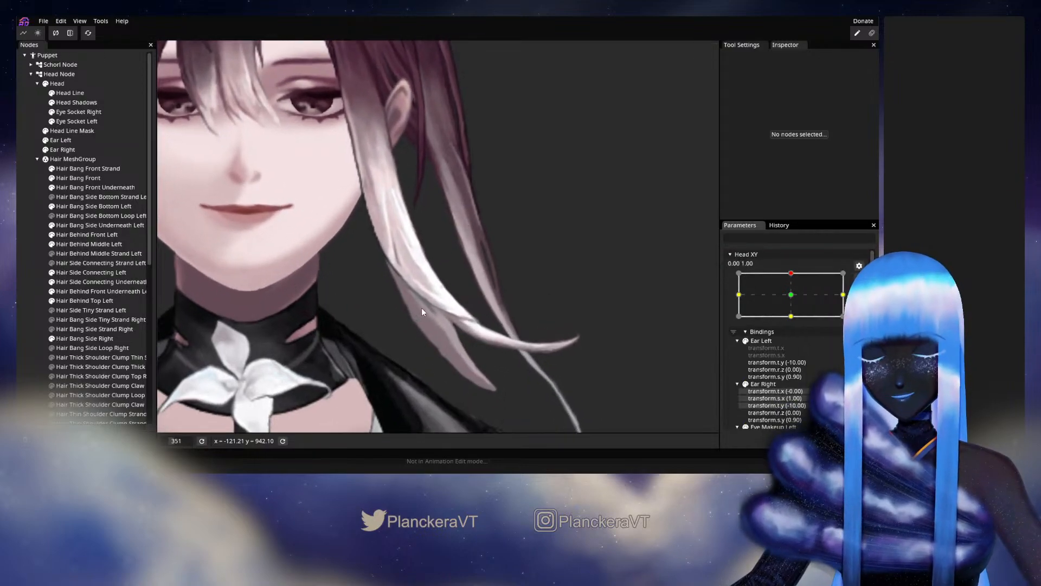
drag(421, 308, 376, 251)
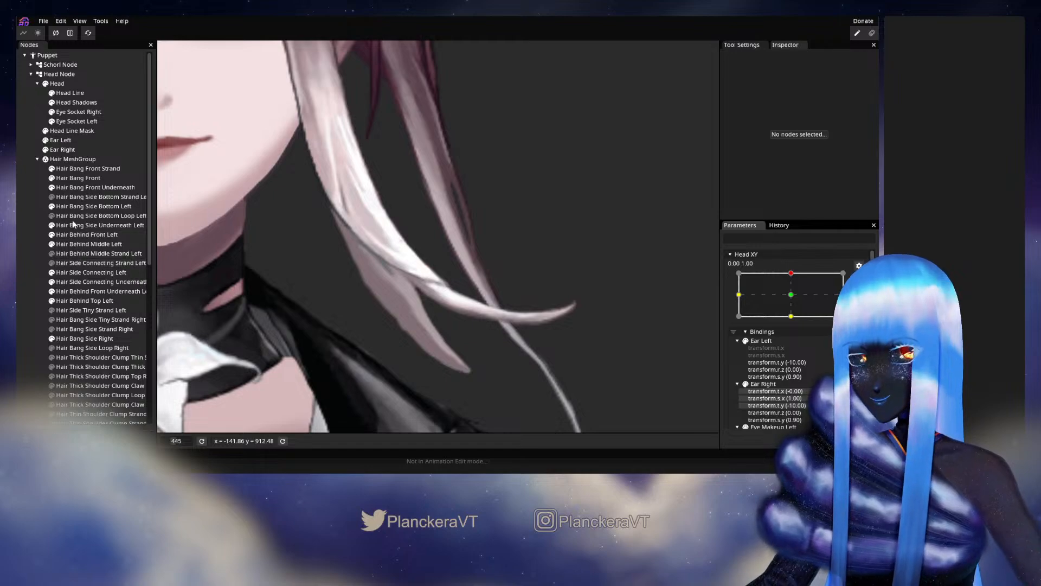
Reselect Hair Bang Side Bottom Left, nudge the fork vertices and the shorter strand's upper central and edge vertices, and deselect the mesh.
click(86, 206)
scroll(489, 291, up, 3)
scroll(468, 304, up, 1)
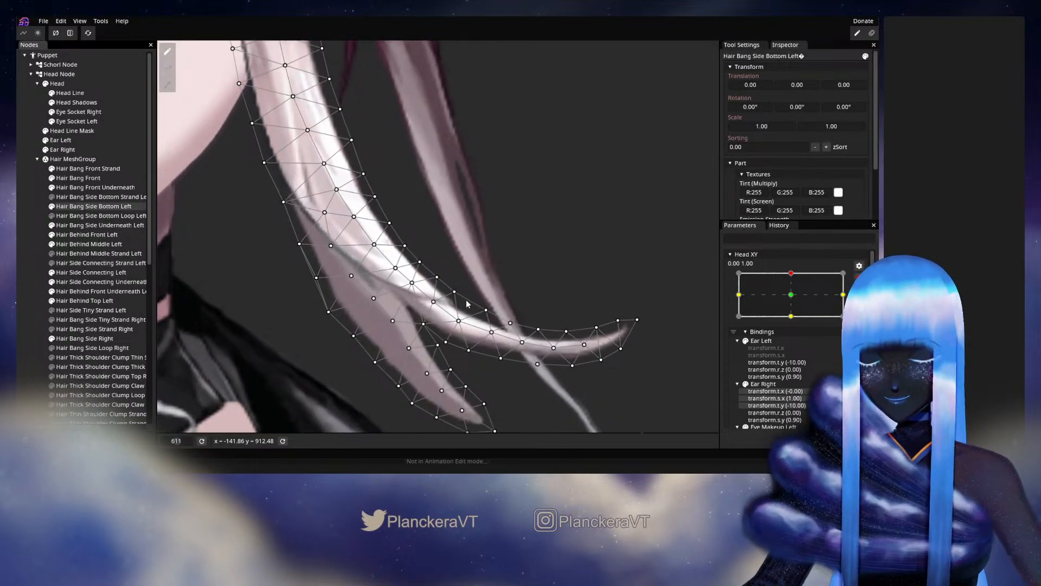
drag(459, 320, 444, 279)
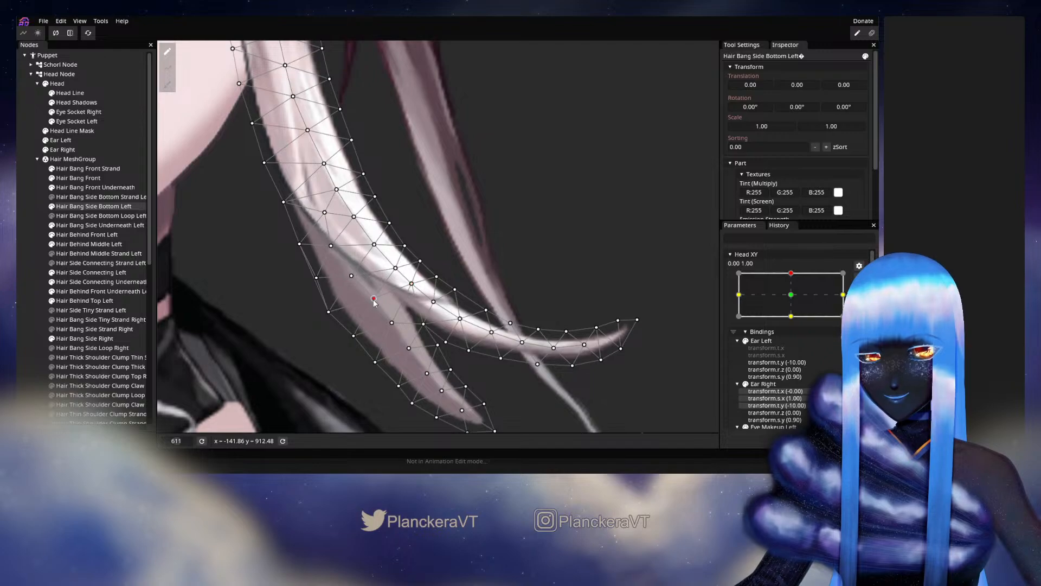
click(351, 276)
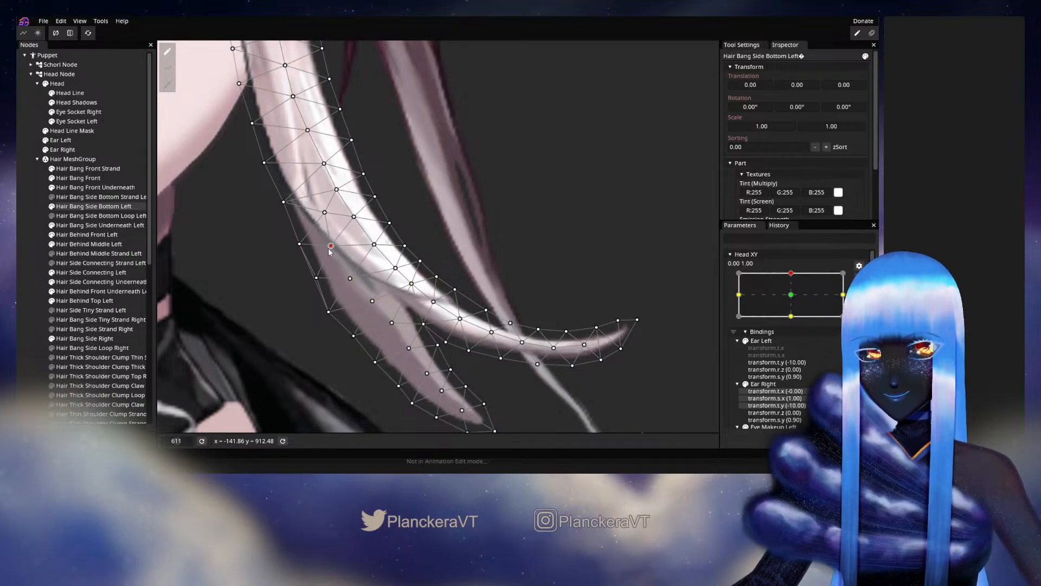
click(297, 245)
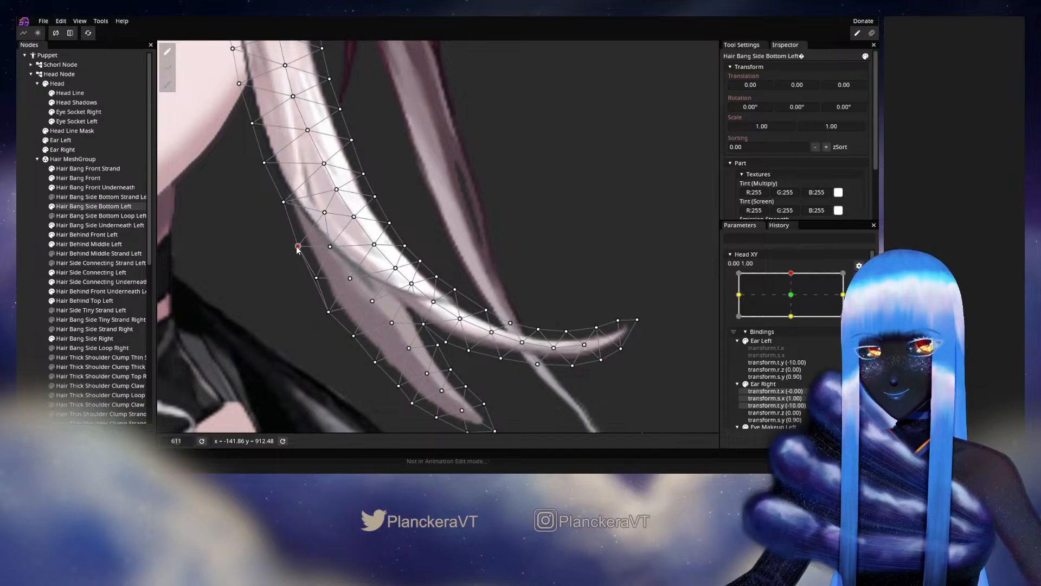
click(423, 324)
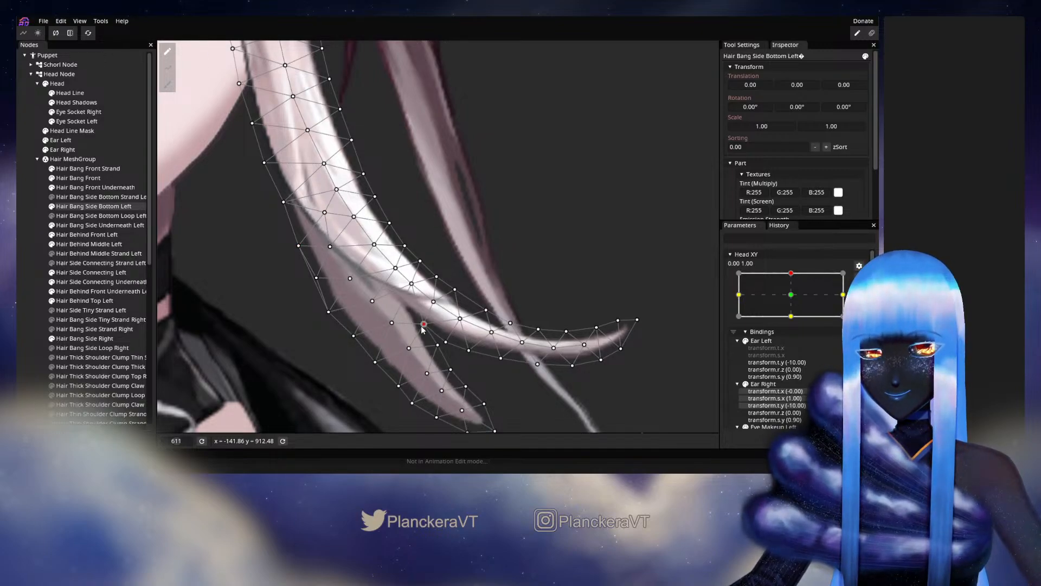
click(29, 244)
scroll(478, 329, down, 5)
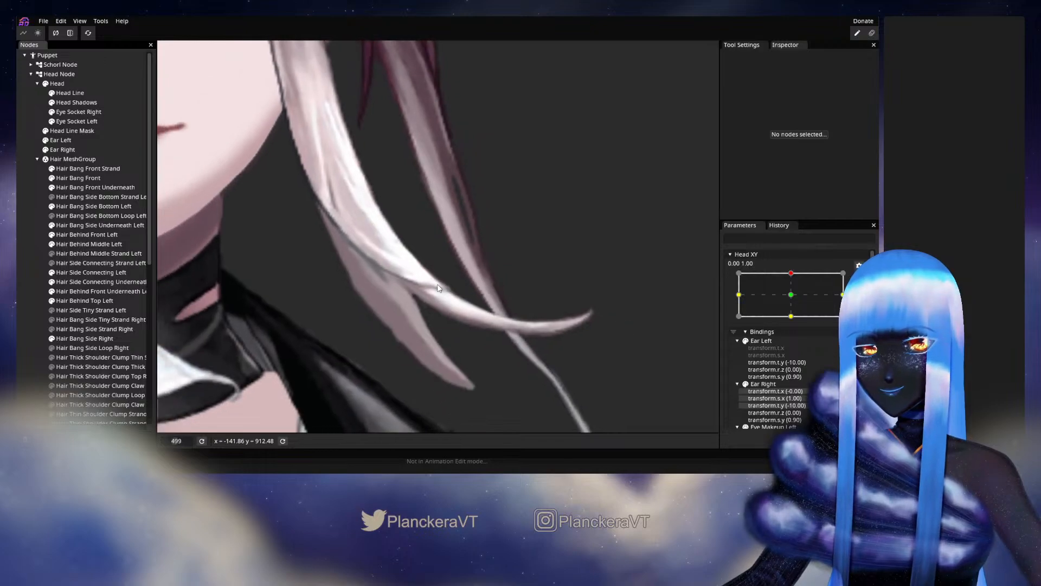
scroll(479, 328, down, 2)
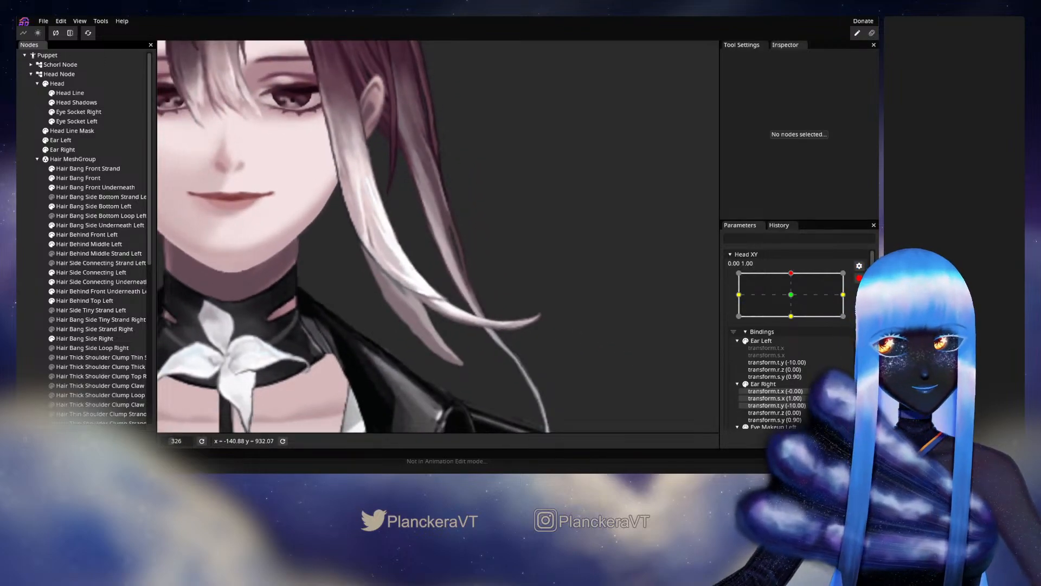
Preview the refined fork and shorter strand with Head XY, return to 0.00, 1.00, and save the puppet.
click(859, 280)
mouse_move(794, 300)
mouse_down()
mouse_move(794, 323)
mouse_move(794, 297)
mouse_up()
key(ctrl+s)
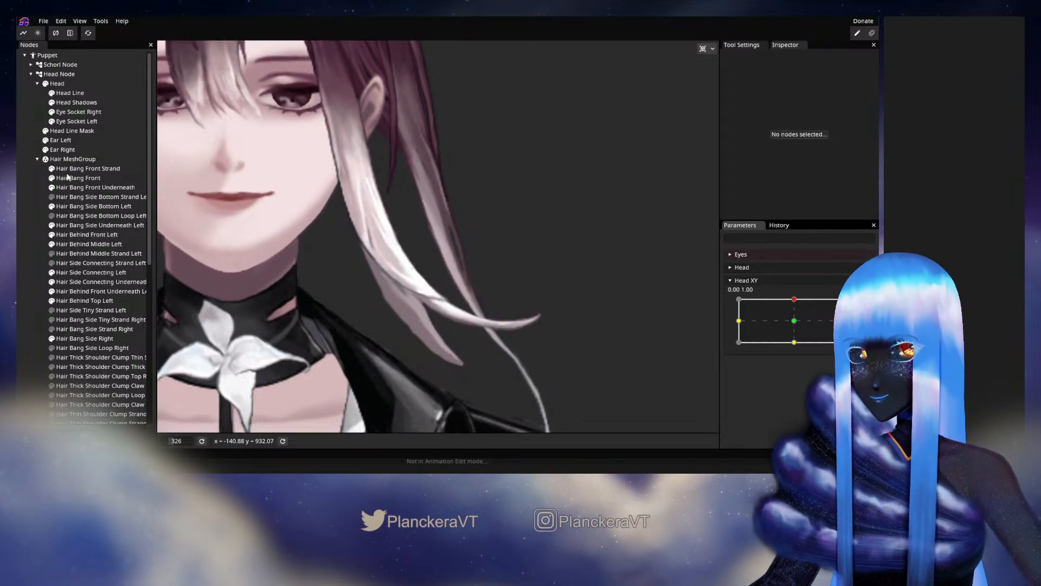
Select Hair Bang Side Bottom Left and examine its mesh while moving Head XY around the upper keypoint.
click(66, 207)
scroll(550, 372, up, 5)
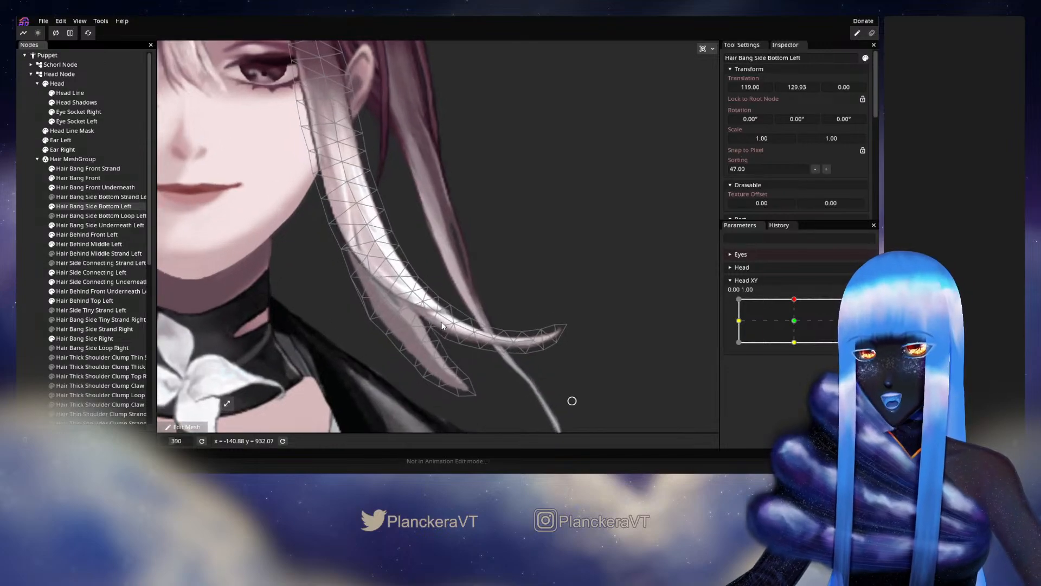
scroll(520, 309, up, 2)
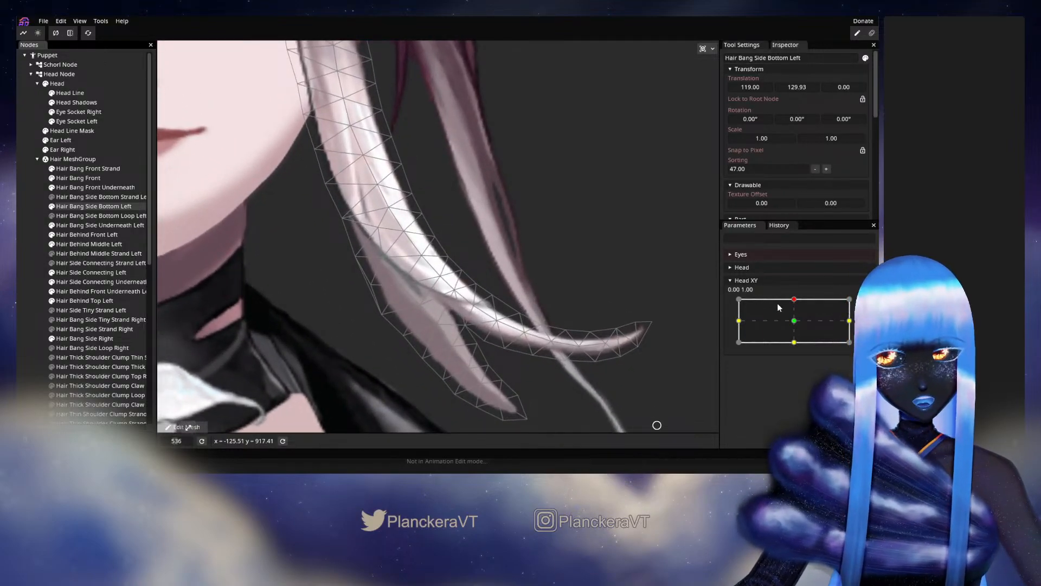
mouse_move(795, 301)
mouse_down()
mouse_move(796, 322)
mouse_move(794, 302)
mouse_up()
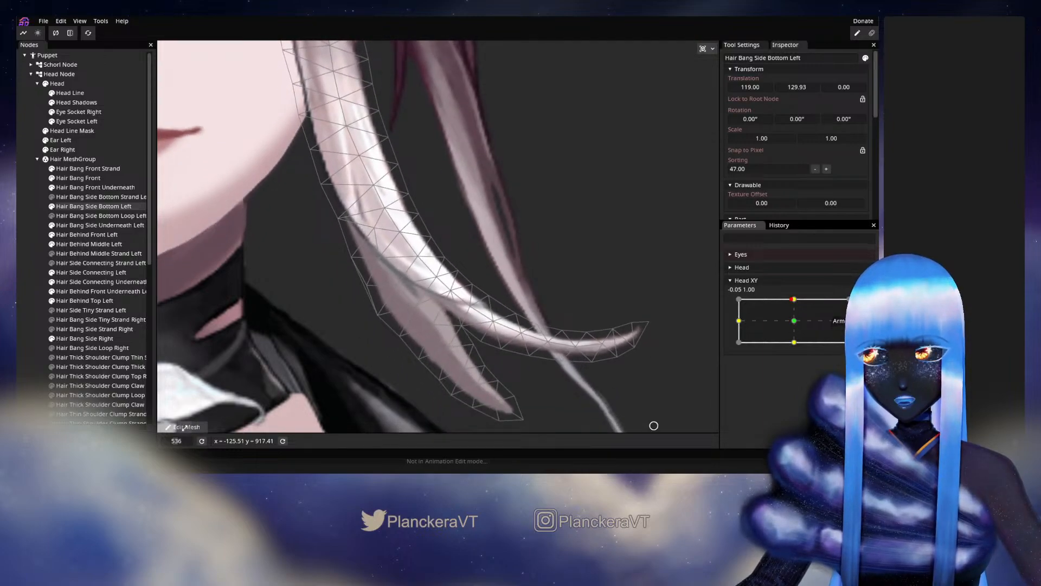
Fine-tune the longer strand's central vertices just above the fork at Head XY 0.00, 1.00, previewing the motion between adjustments.
click(184, 427)
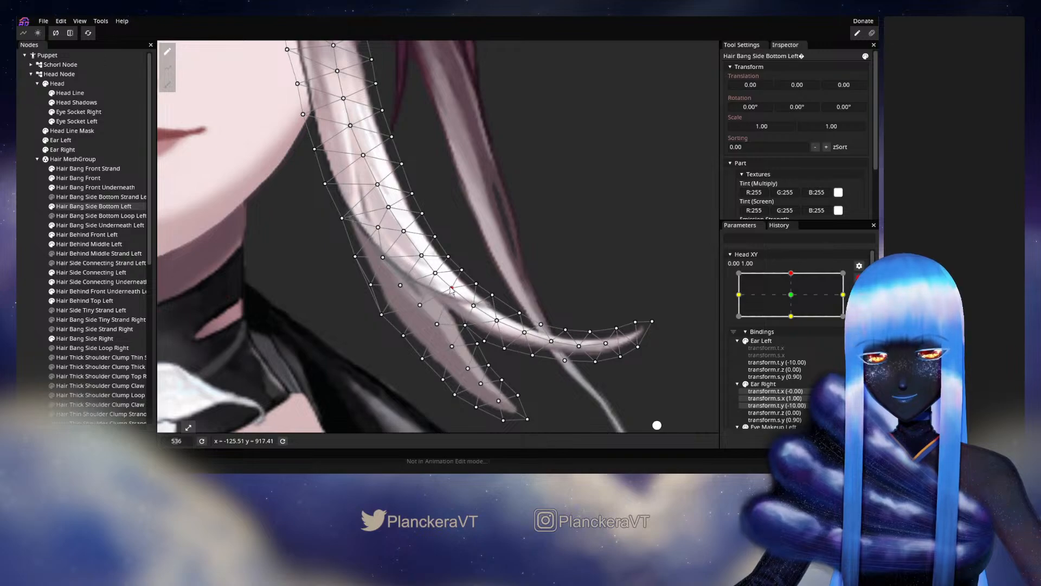
click(475, 306)
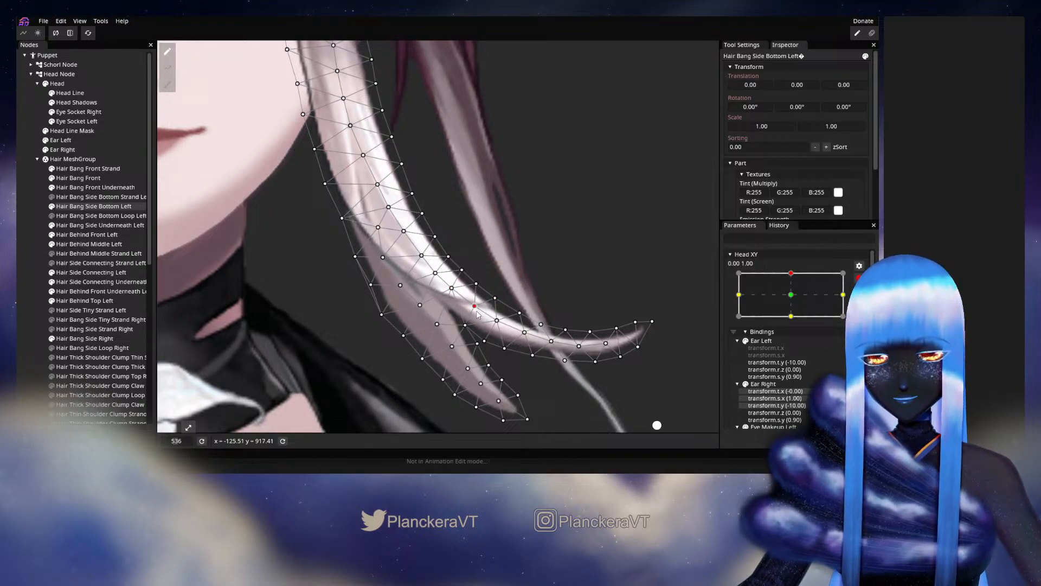
click(188, 427)
mouse_move(795, 302)
mouse_down()
mouse_move(795, 322)
mouse_move(795, 297)
mouse_up()
click(865, 303)
click(439, 279)
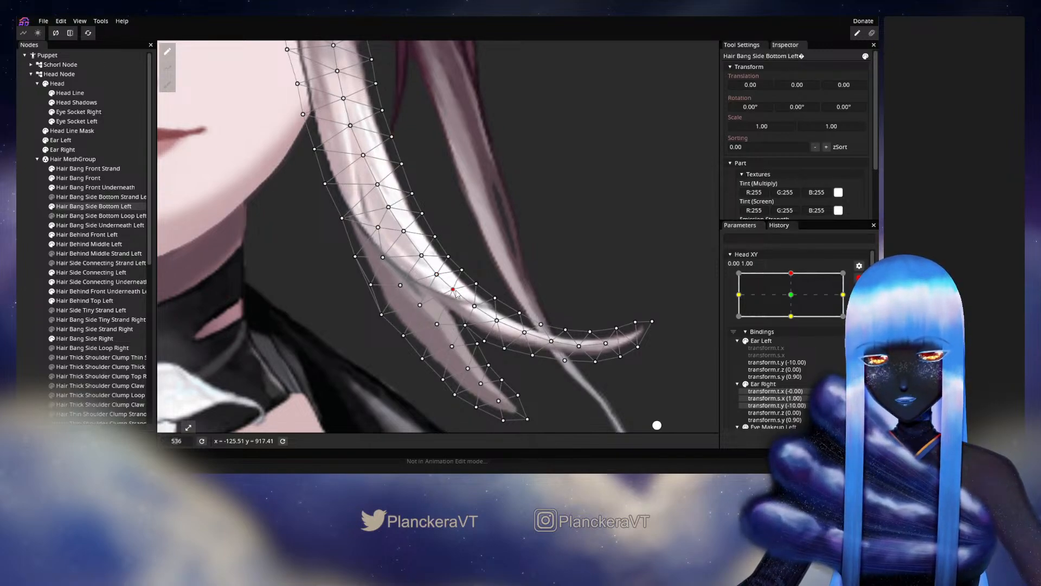
Preview the selected bang mesh with slight Head XY movements near the upper keypoint, and rearm 0.00, 1.00.
click(859, 277)
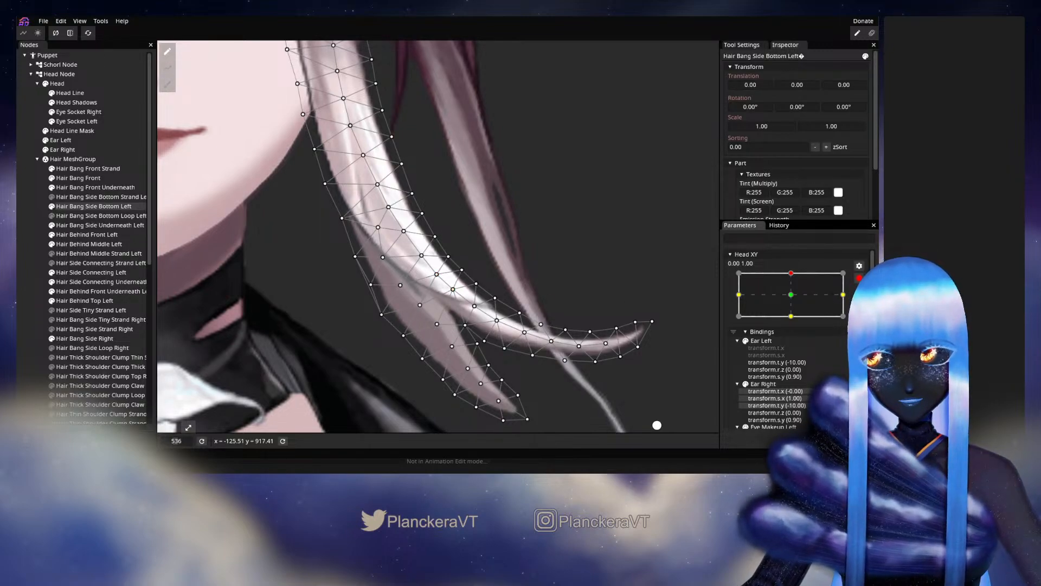
mouse_move(795, 299)
mouse_down()
mouse_move(796, 316)
mouse_move(794, 298)
mouse_up()
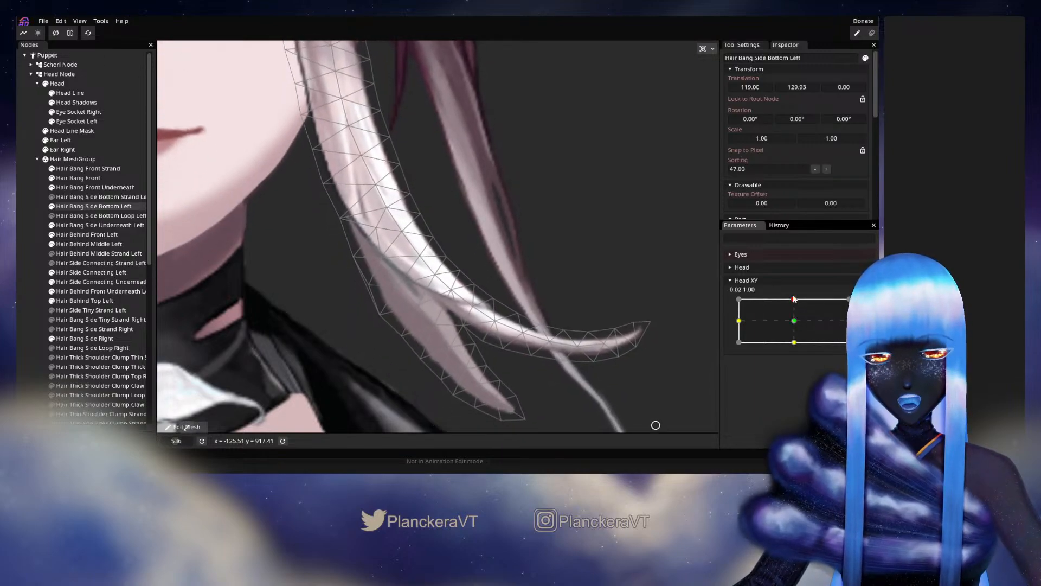
click(186, 427)
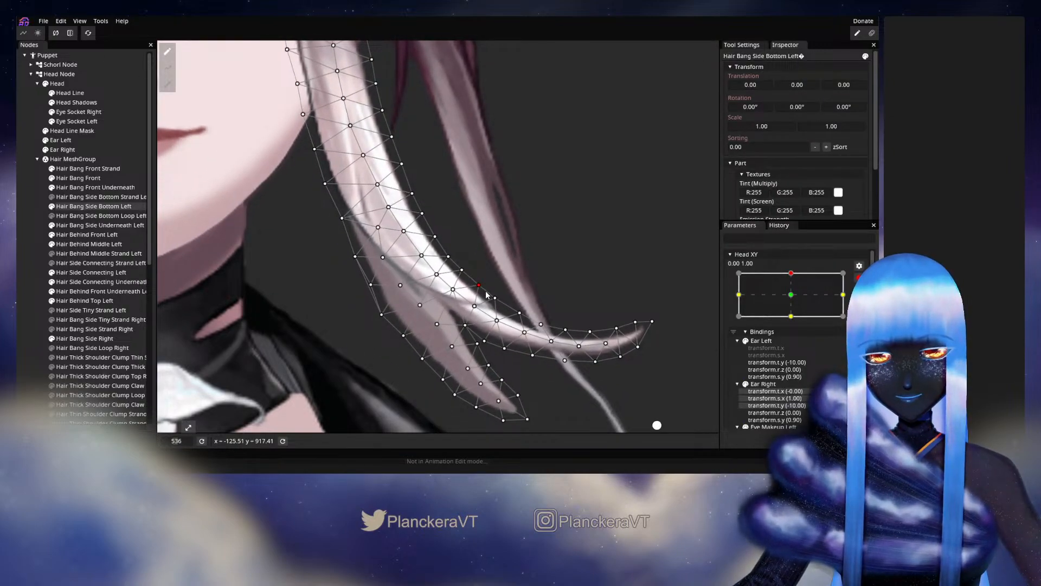
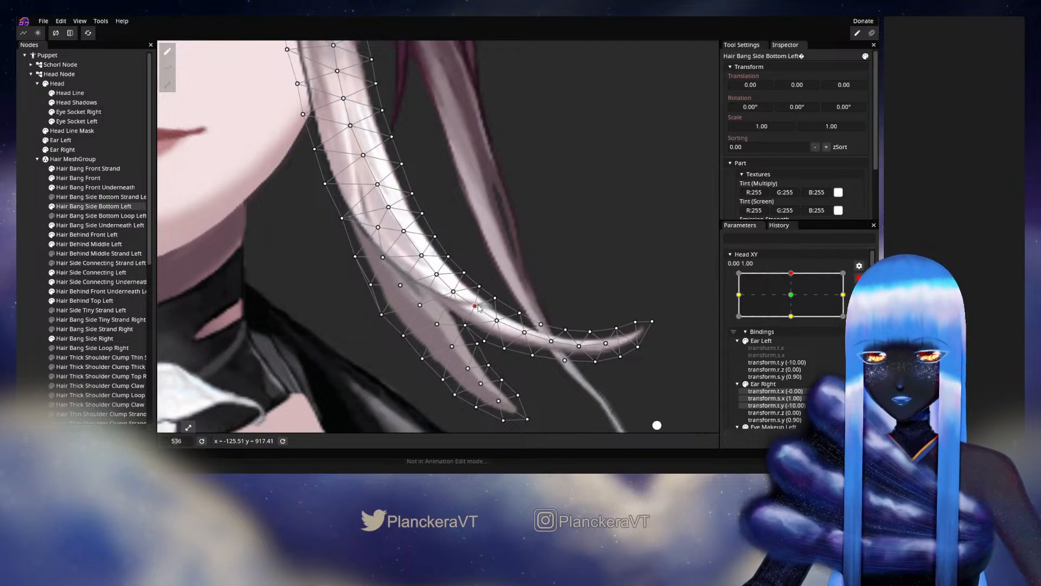
Preview slight Head XY motion, rearm 0.00, 1.00, and adjust the longer strand's upper-edge vertices just above the fork.
click(859, 278)
mouse_move(792, 303)
mouse_down()
mouse_move(795, 320)
mouse_move(794, 297)
mouse_up()
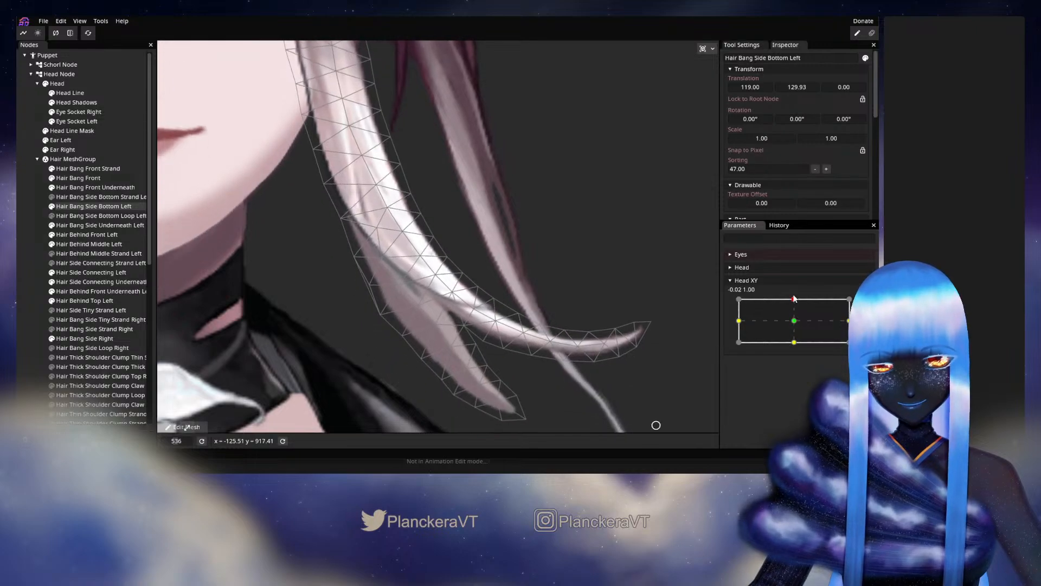
click(865, 304)
click(462, 271)
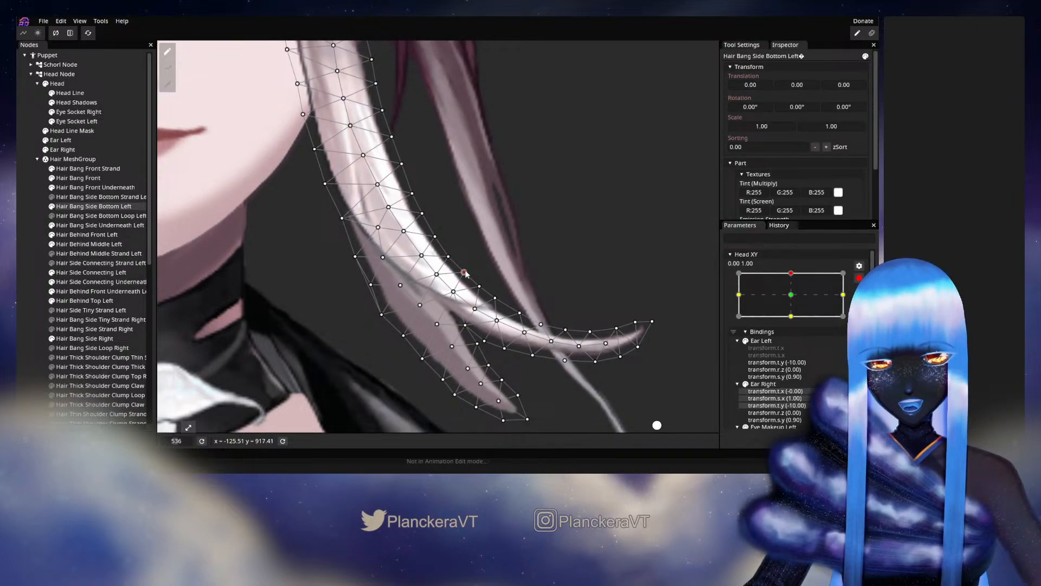
click(497, 299)
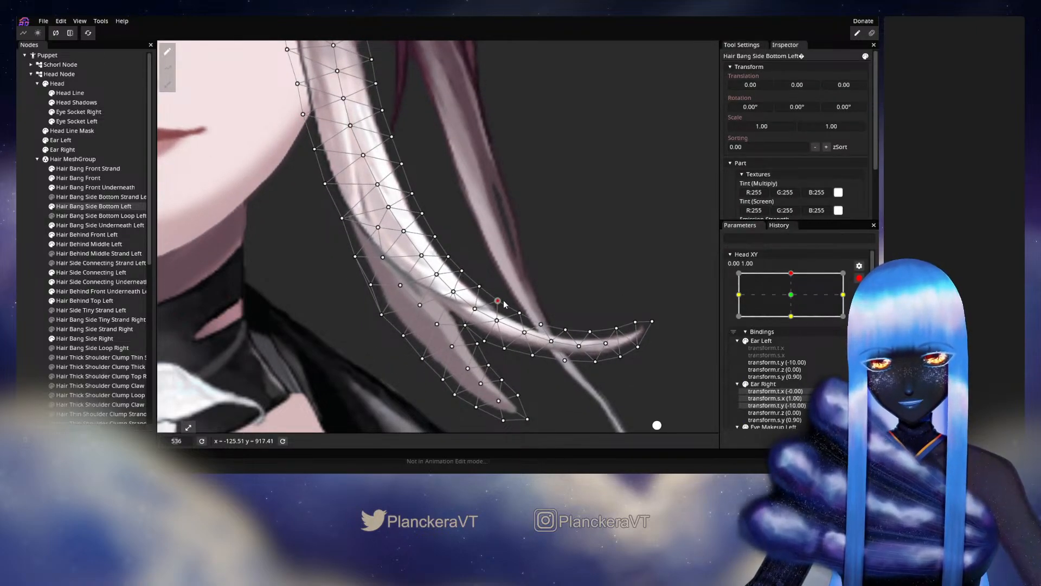
Check the motion near the upper keypoint and adjust the shorter strand's upper central vertices beside the fork at Head XY 0.00, 1.00.
click(859, 278)
mouse_move(794, 299)
mouse_down()
mouse_move(800, 321)
mouse_move(802, 300)
mouse_up()
click(865, 304)
drag(432, 321, 443, 287)
click(459, 301)
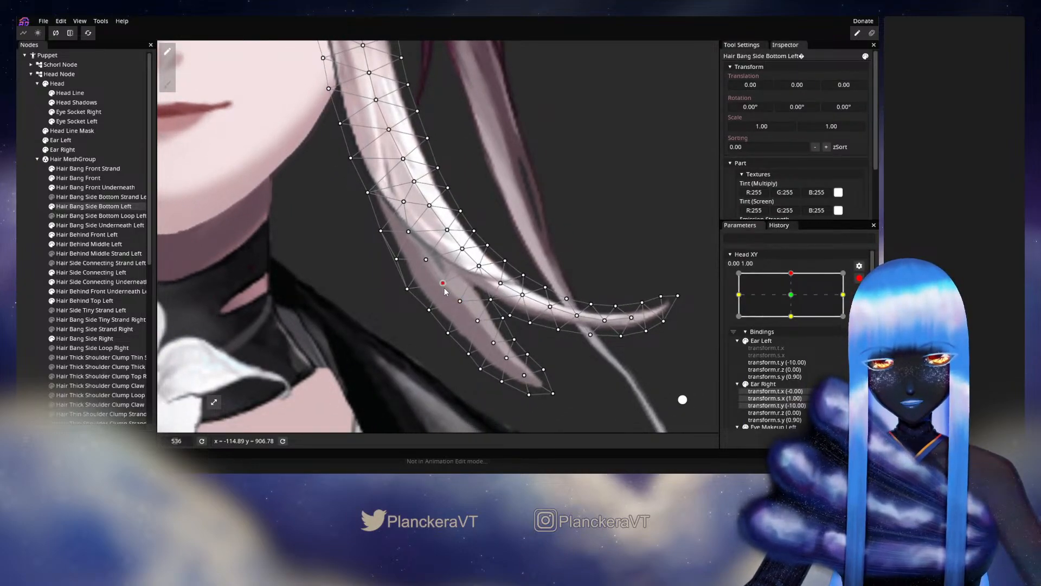
Preview the bang again, rearm Head XY 0.00, 1.00, and nudge the longer strand's central vertex directly above the fork.
click(859, 278)
mouse_move(792, 300)
mouse_down()
mouse_move(791, 323)
mouse_move(795, 298)
mouse_up()
click(864, 305)
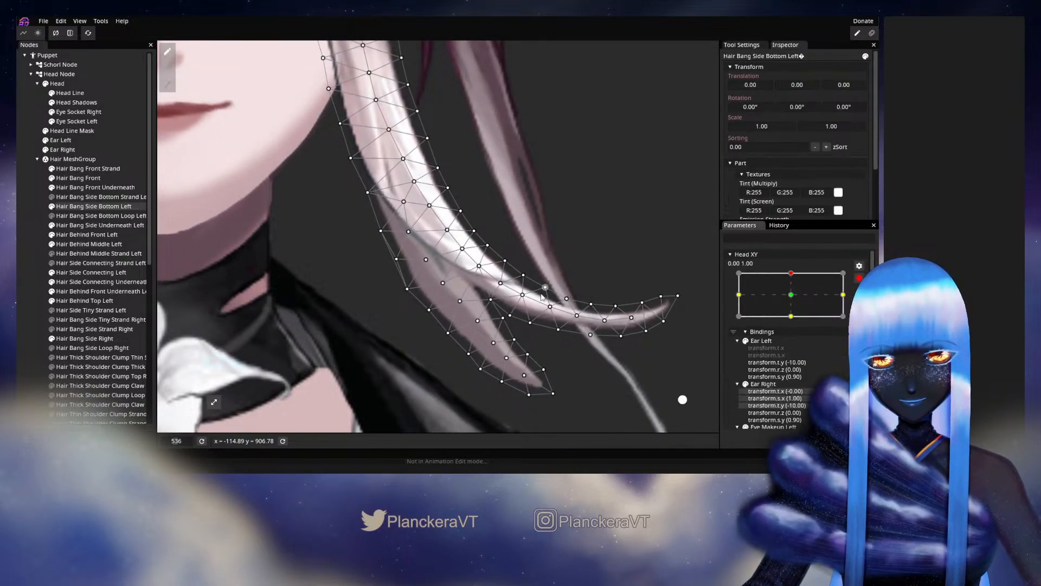
click(486, 272)
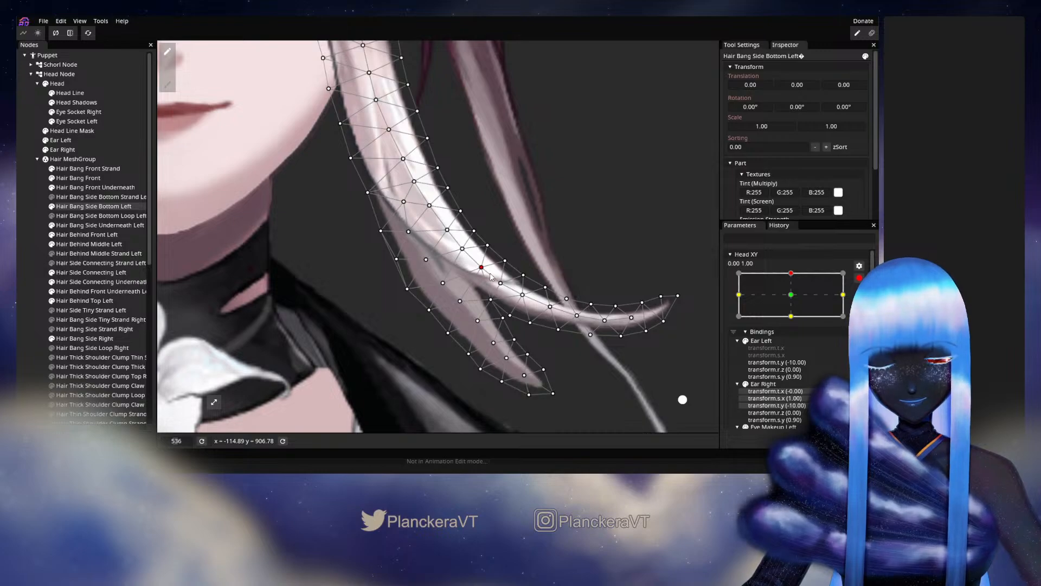
Preview the fork's motion and adjust the shorter strand's middle vertices and neighbouring lower-edge vertex at Head XY 0.00, 1.00.
click(859, 278)
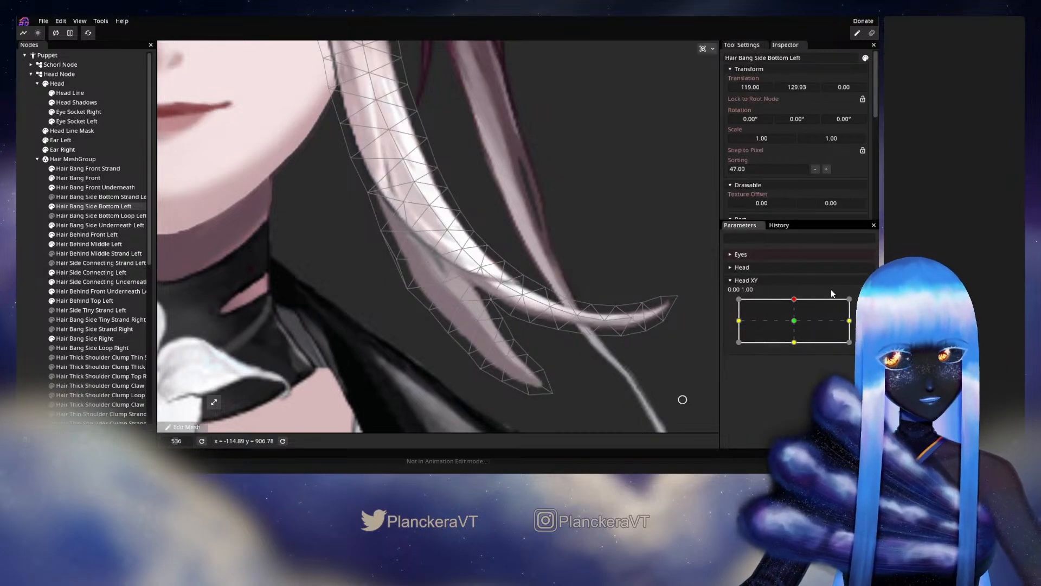
mouse_move(794, 302)
mouse_down()
mouse_move(795, 311)
mouse_move(797, 298)
mouse_up()
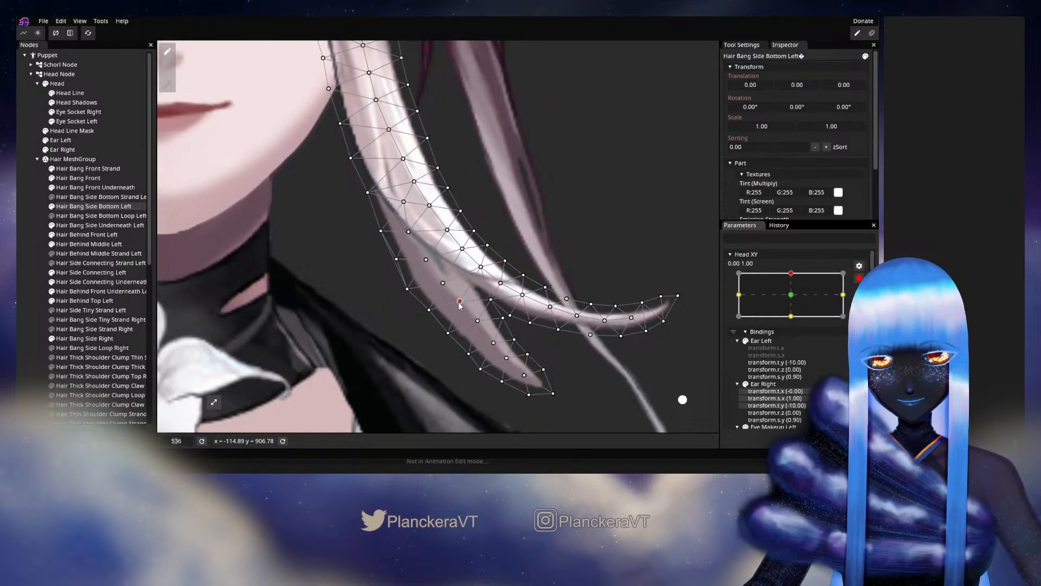
drag(459, 303, 456, 307)
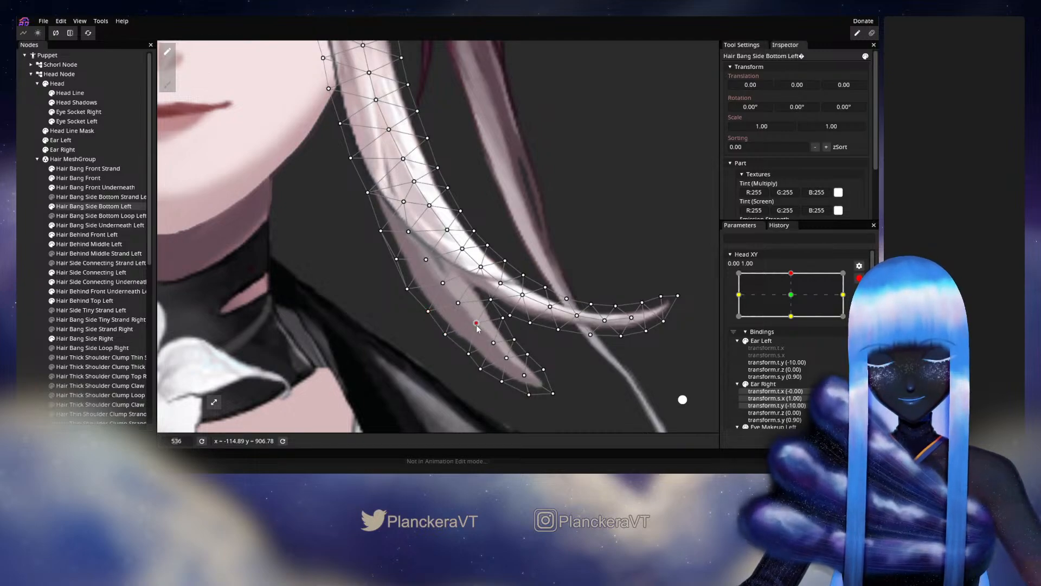
Deselect the bang and preview its deformation without the mesh overlay while moving Head XY around 0.00, 1.00.
click(31, 262)
scroll(552, 290, down, 5)
drag(547, 280, 557, 354)
scroll(558, 355, down, 1)
click(858, 276)
mouse_move(795, 301)
mouse_down()
mouse_move(792, 325)
mouse_move(794, 298)
mouse_up()
scroll(532, 336, up, 5)
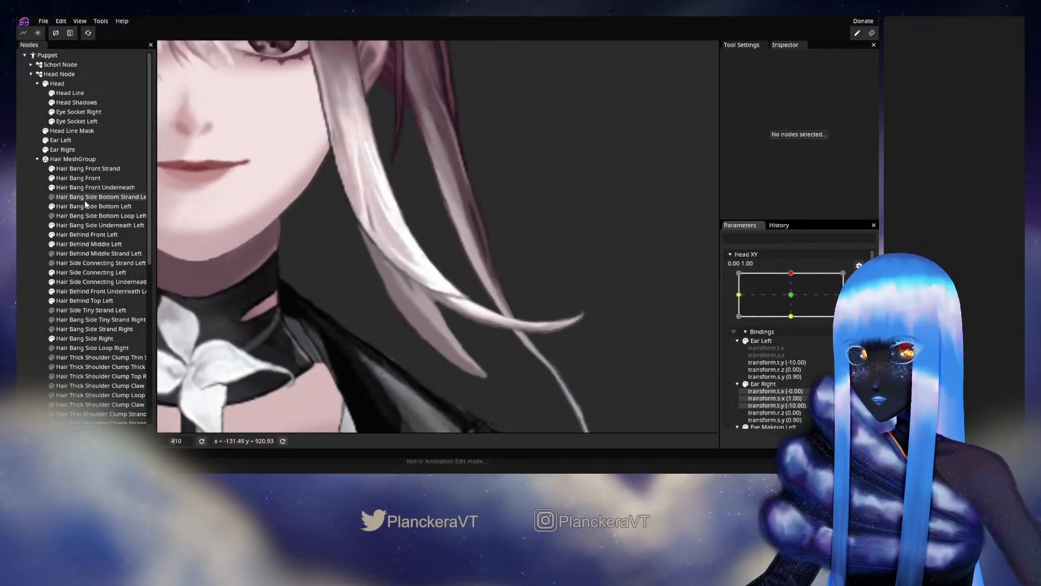
Reselect Hair Bang Side Bottom Left and adjust the fork vertex and the longer strand's adjacent central vertex at Head XY 0.00, 1.00.
click(94, 206)
scroll(485, 290, up, 3)
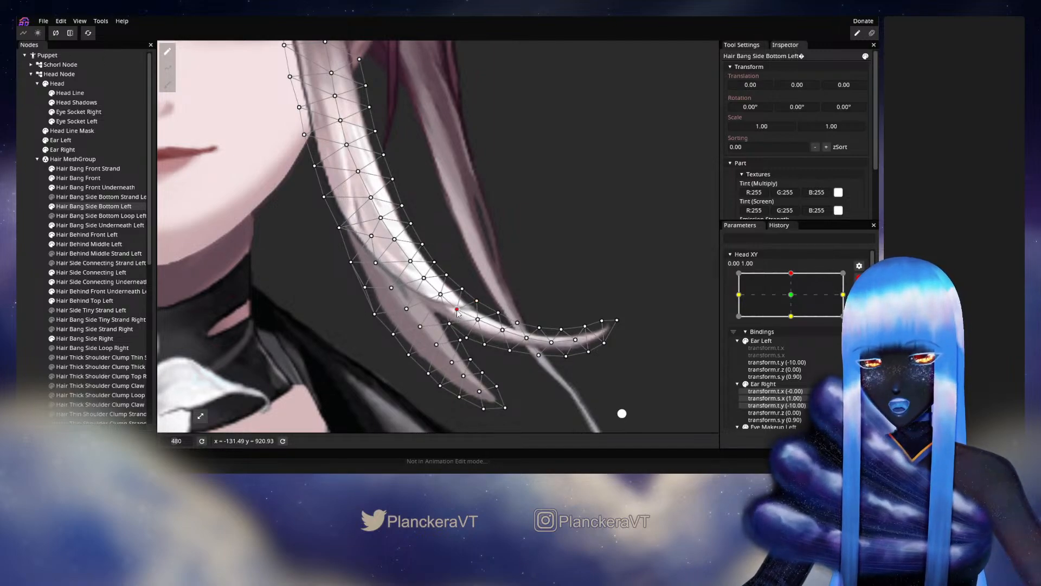
drag(453, 326, 451, 329)
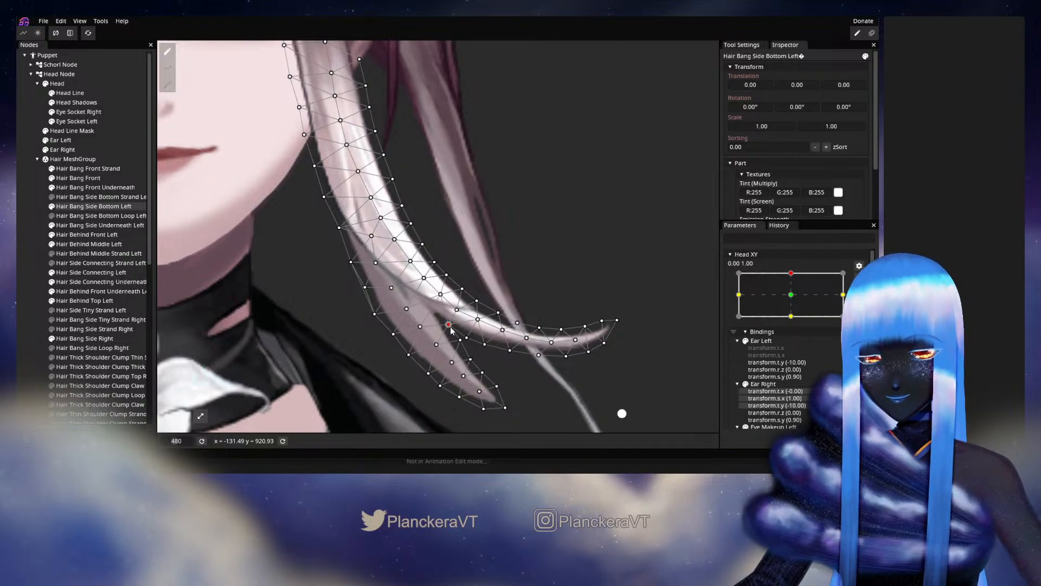
Clear the selection and examine the whole left bang against the face with slight Head XY movements near the upper keypoint.
click(29, 258)
scroll(546, 272, down, 4)
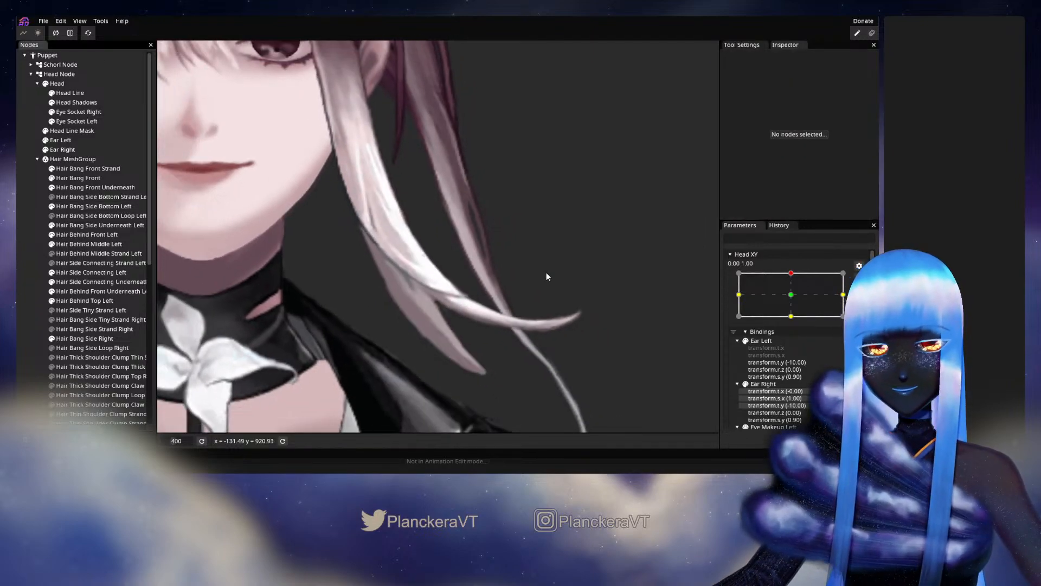
drag(545, 271, 573, 300)
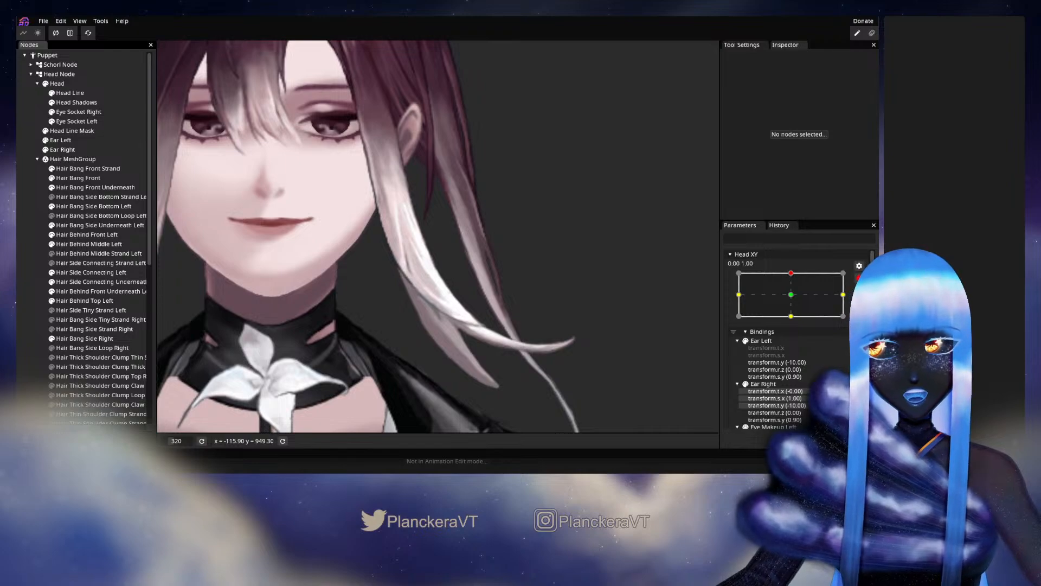
click(859, 278)
mouse_move(794, 301)
mouse_down()
mouse_move(790, 324)
mouse_move(794, 300)
mouse_up()
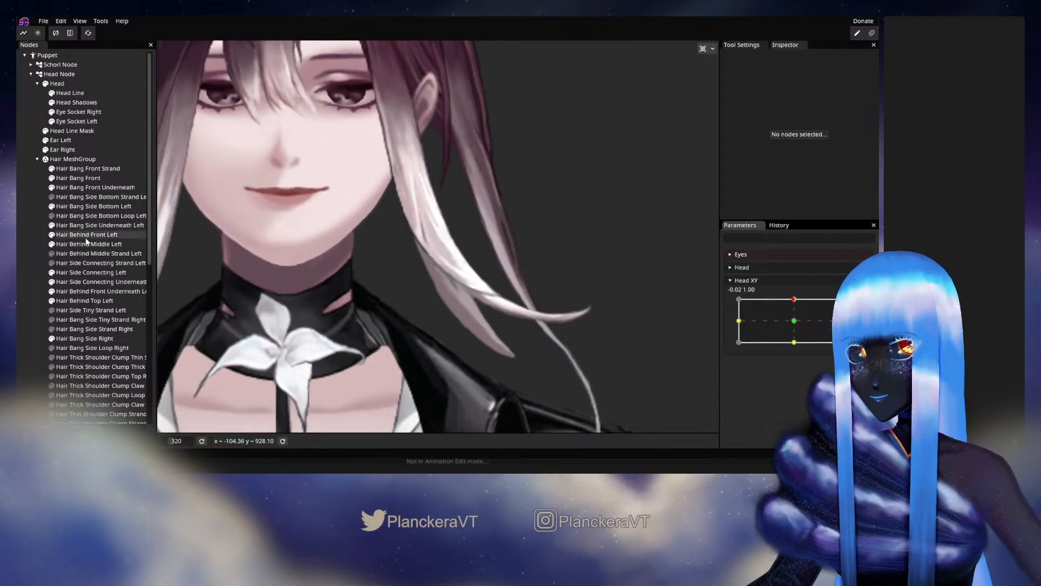
Select Hair Bang Side Bottom Left, preview it around the upper keypoint, and adjust the central vertex at the strand crossing at 0.00, 1.00.
click(64, 206)
scroll(445, 340, up, 1)
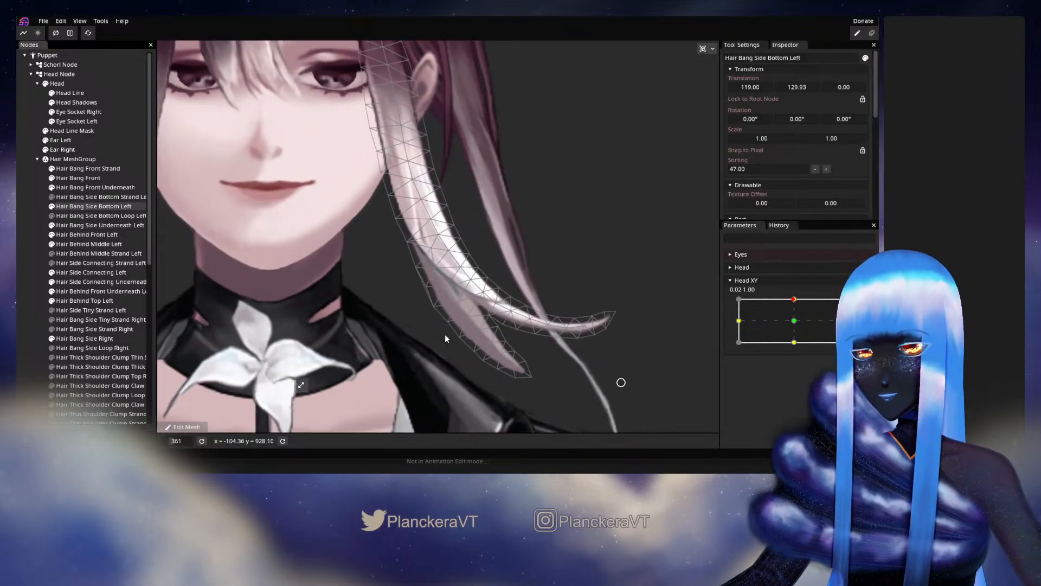
scroll(444, 340, up, 4)
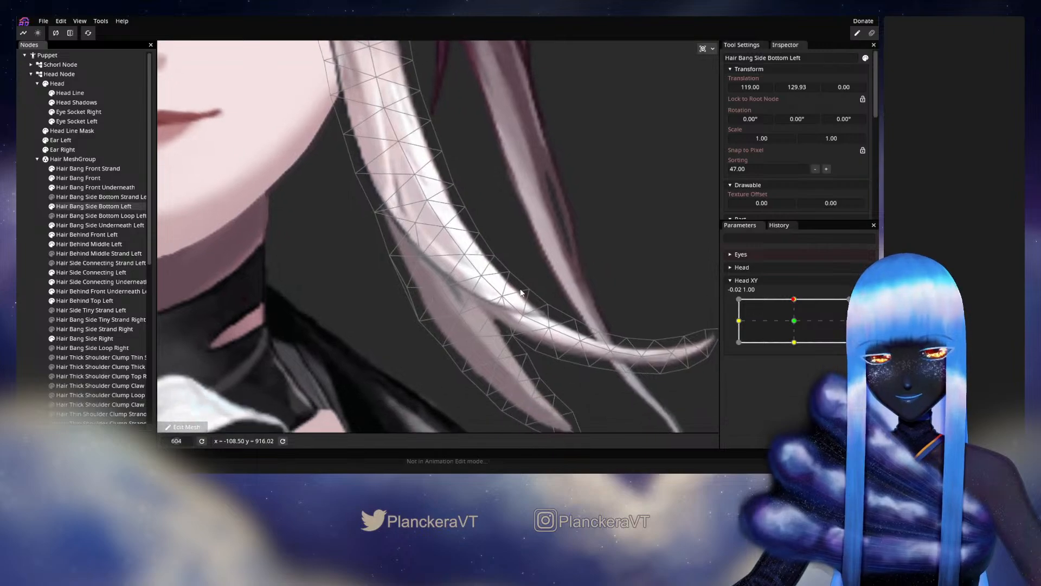
drag(514, 290, 503, 245)
mouse_move(796, 303)
mouse_down()
mouse_move(795, 323)
mouse_move(793, 300)
mouse_up()
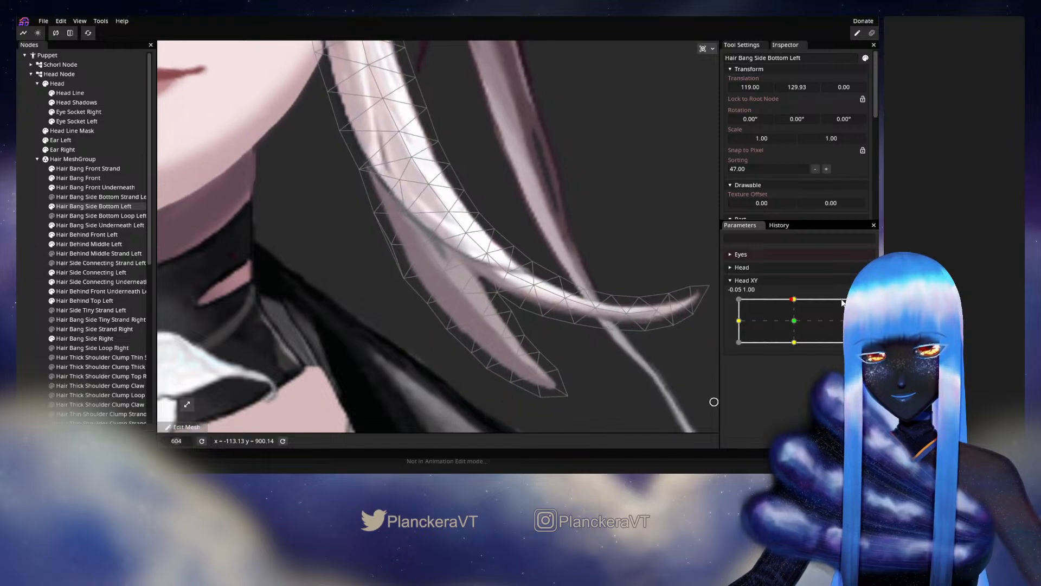
click(864, 306)
click(410, 218)
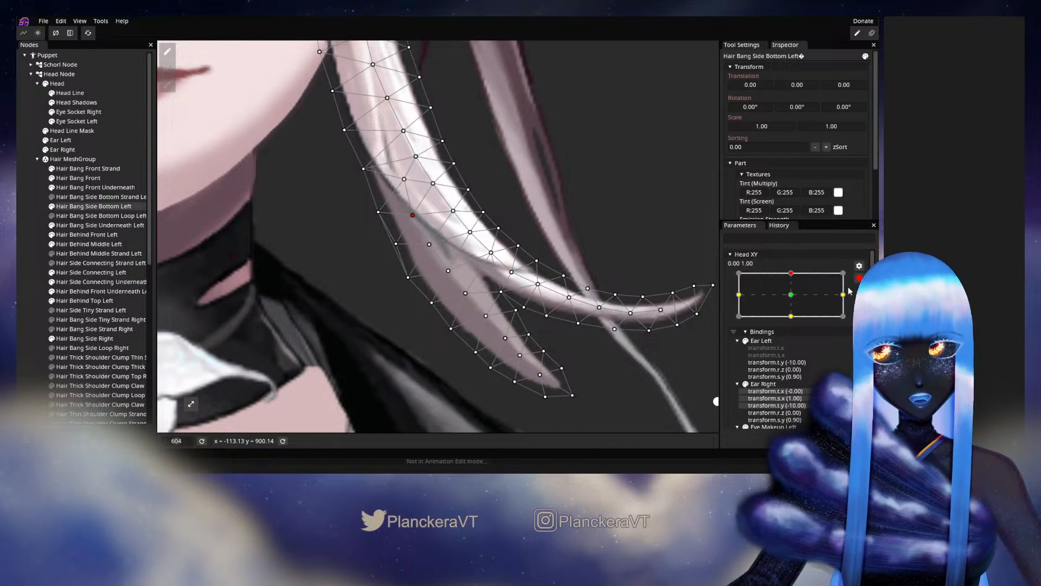
Preview the strand crossing's motion and adjust the face-side edge vertices beside it at Head XY 0.00, 1.00.
click(859, 278)
mouse_move(795, 300)
mouse_down()
mouse_move(794, 323)
mouse_move(795, 299)
mouse_up()
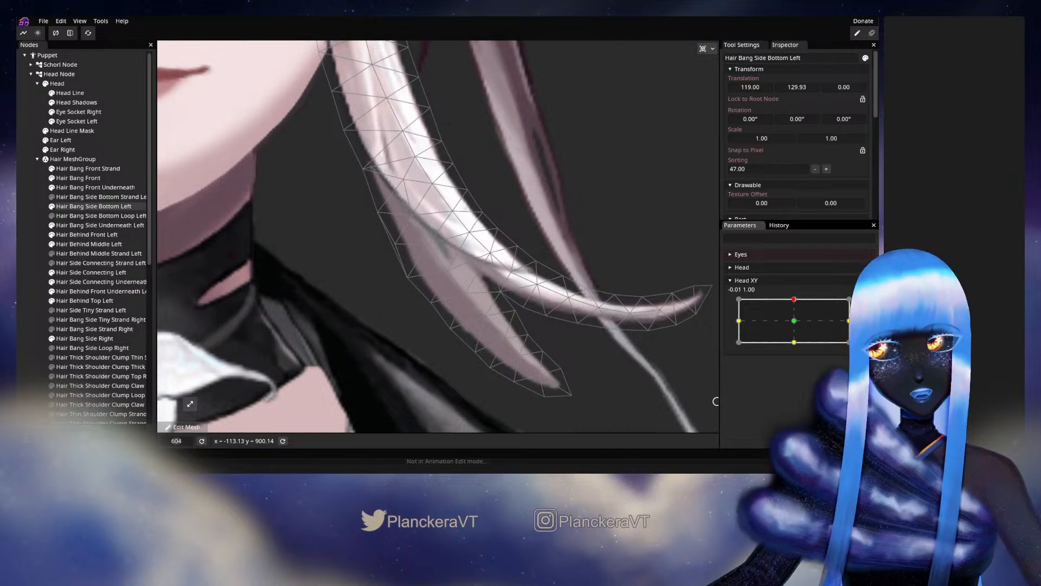
click(865, 307)
drag(396, 246, 392, 241)
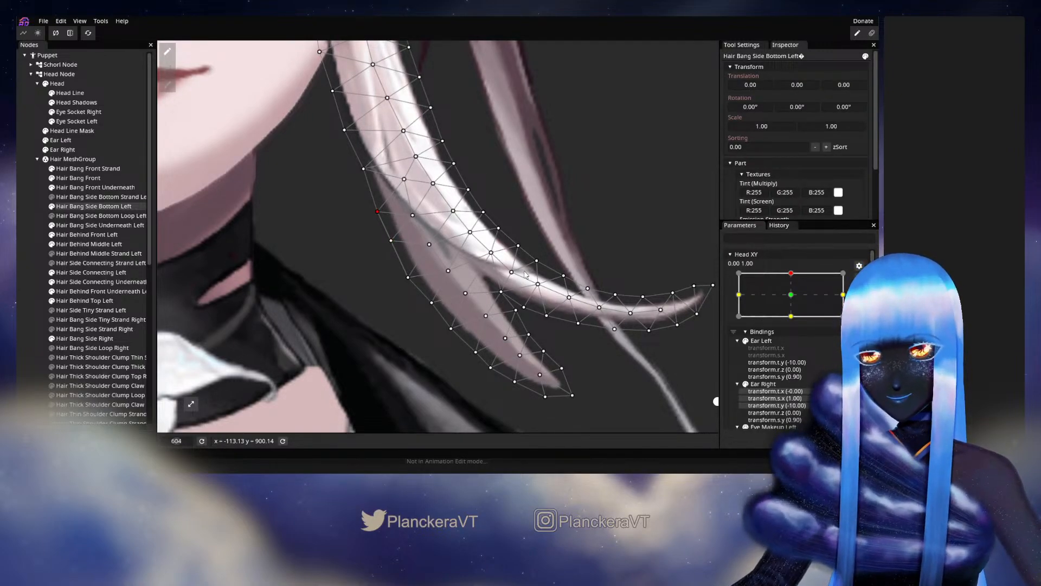
Preview the shorter strand's motion and adjust its central vertices from the fork down to the tip at Head XY 0.00, 1.00.
click(858, 279)
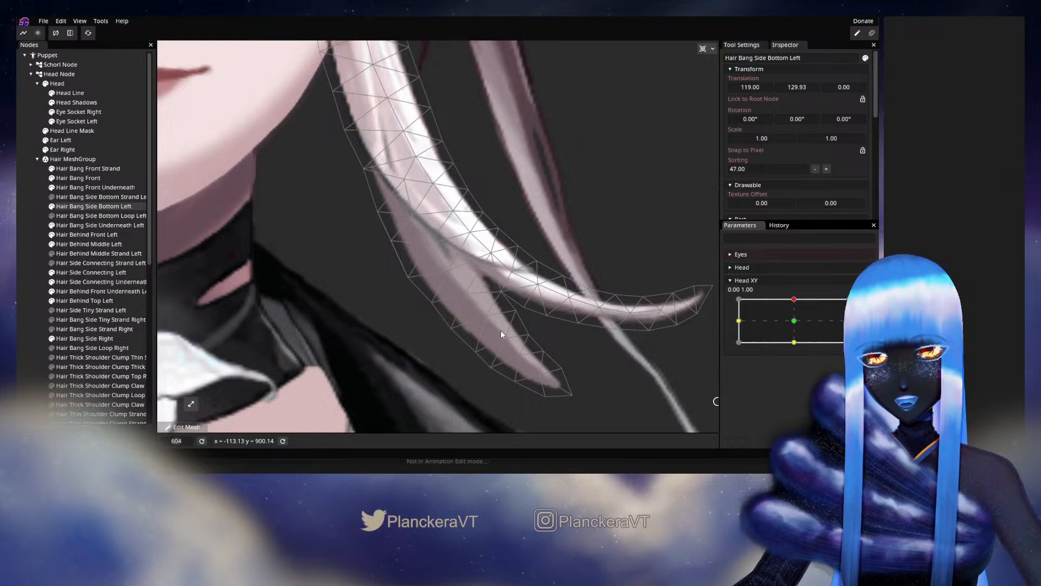
mouse_move(793, 302)
mouse_down()
mouse_move(793, 312)
mouse_move(789, 299)
mouse_up()
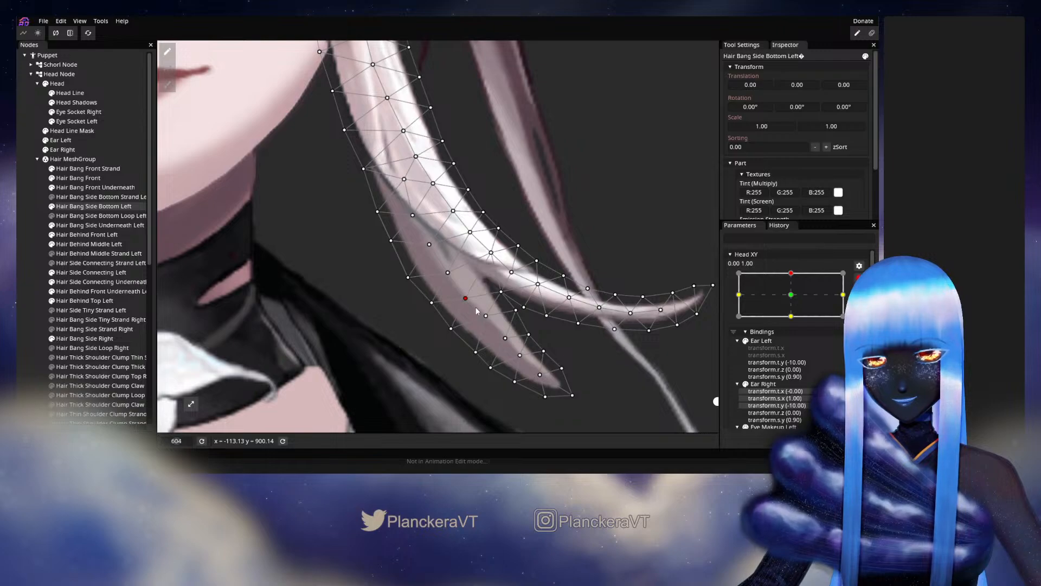
drag(487, 321, 487, 324)
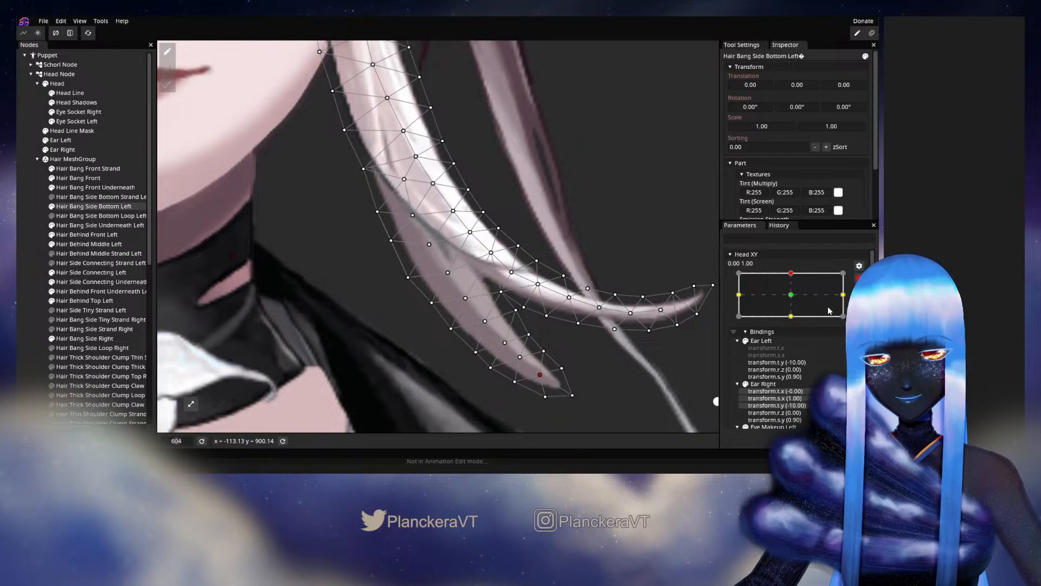
Preview slight Head XY movement and adjust the shorter strand's face-side edge vertex level with the fork at 0.00, 1.00.
click(859, 277)
mouse_move(793, 301)
mouse_down()
mouse_move(795, 324)
mouse_move(792, 299)
mouse_up()
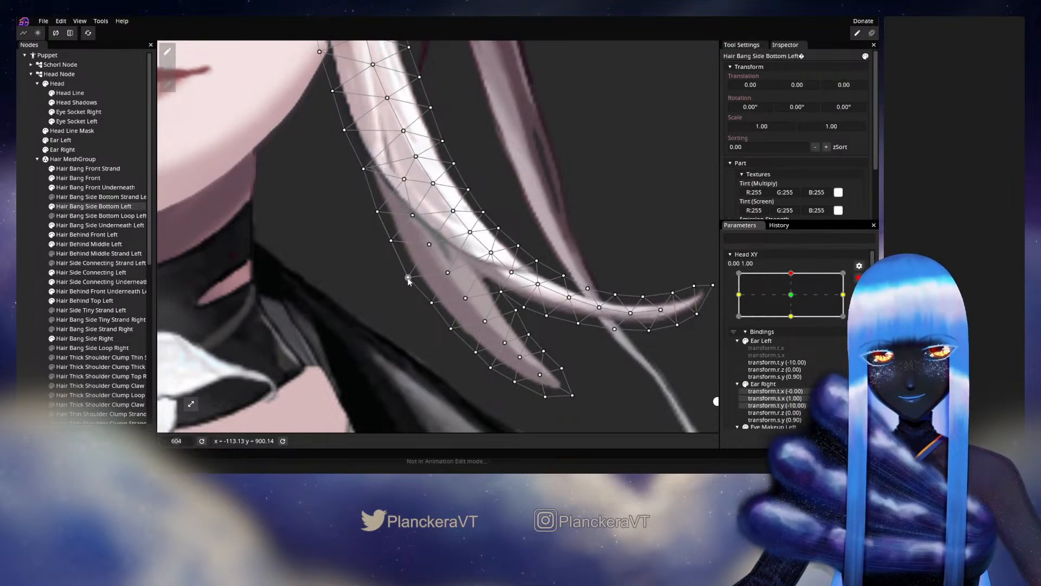
click(408, 277)
drag(523, 321, 500, 290)
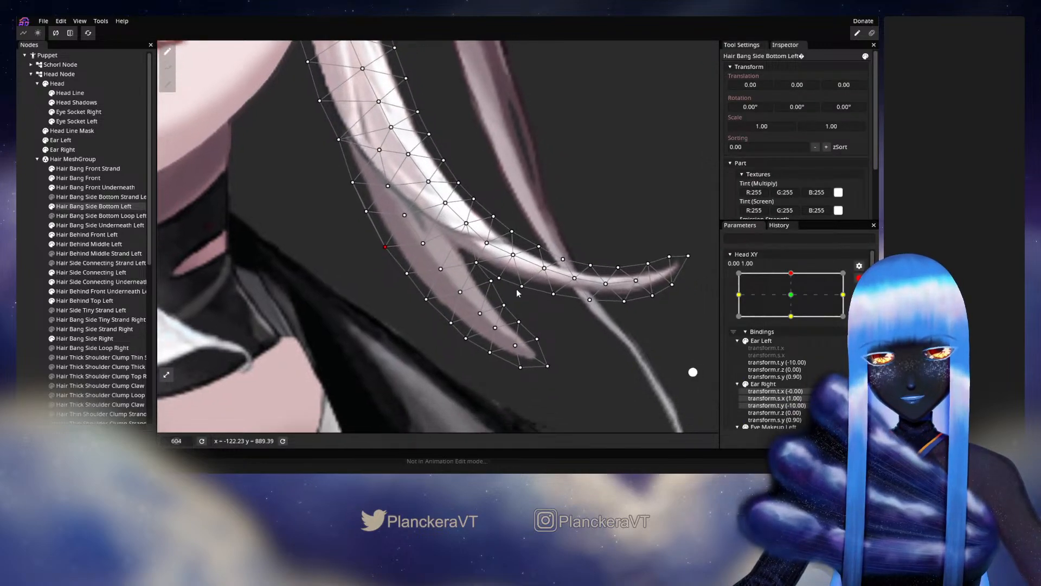
Preview the motion, rearm Head XY 0.00, 1.00, and shift the three central vertices in the middle of the shorter strand.
click(859, 278)
mouse_move(794, 299)
mouse_down()
mouse_move(796, 312)
mouse_move(793, 297)
mouse_up()
click(865, 303)
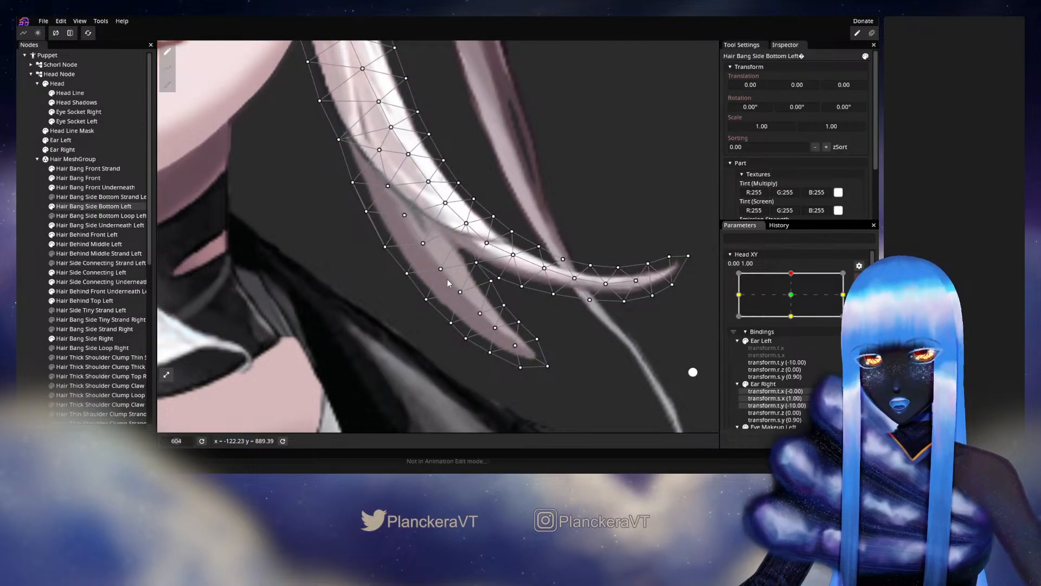
drag(441, 272, 438, 269)
click(460, 294)
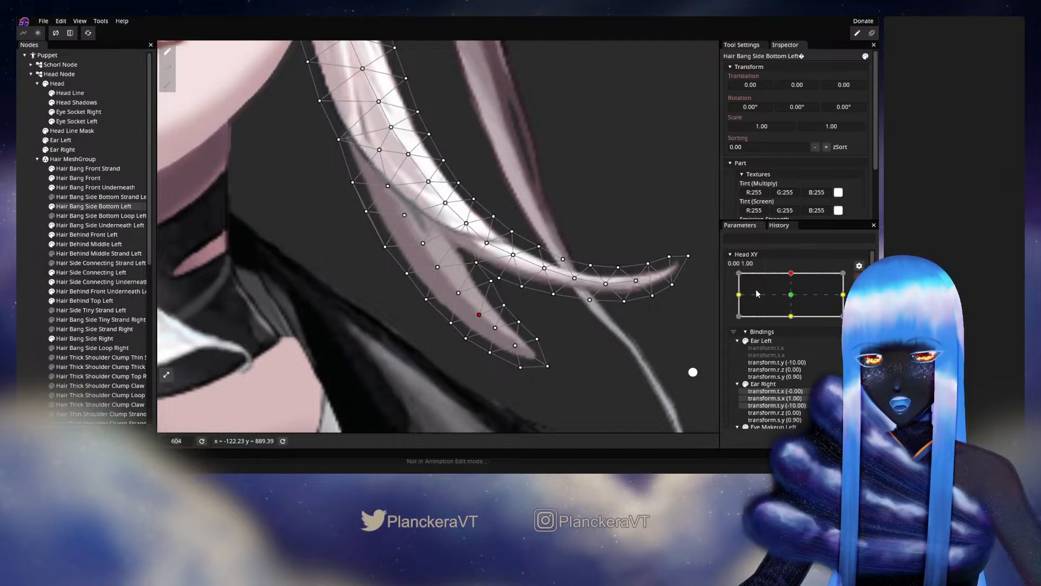
Preview the bang and adjust the shorter strand's lower central vertex and the inner-edge vertex just below the fork at 0.00, 1.00.
click(858, 278)
mouse_move(795, 301)
mouse_down()
mouse_move(791, 323)
mouse_move(797, 297)
mouse_up()
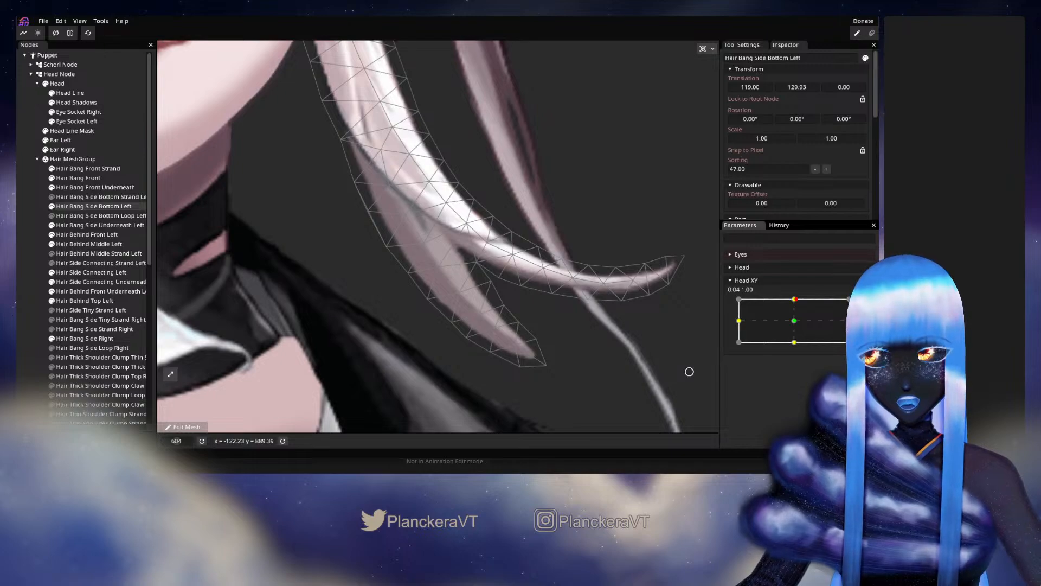
click(864, 304)
click(477, 314)
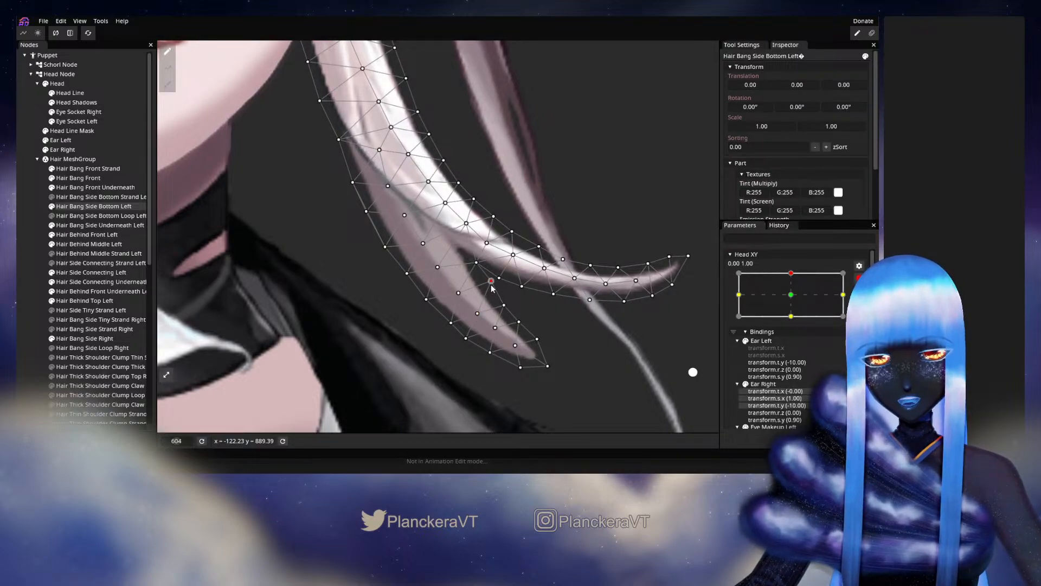
drag(492, 289, 487, 284)
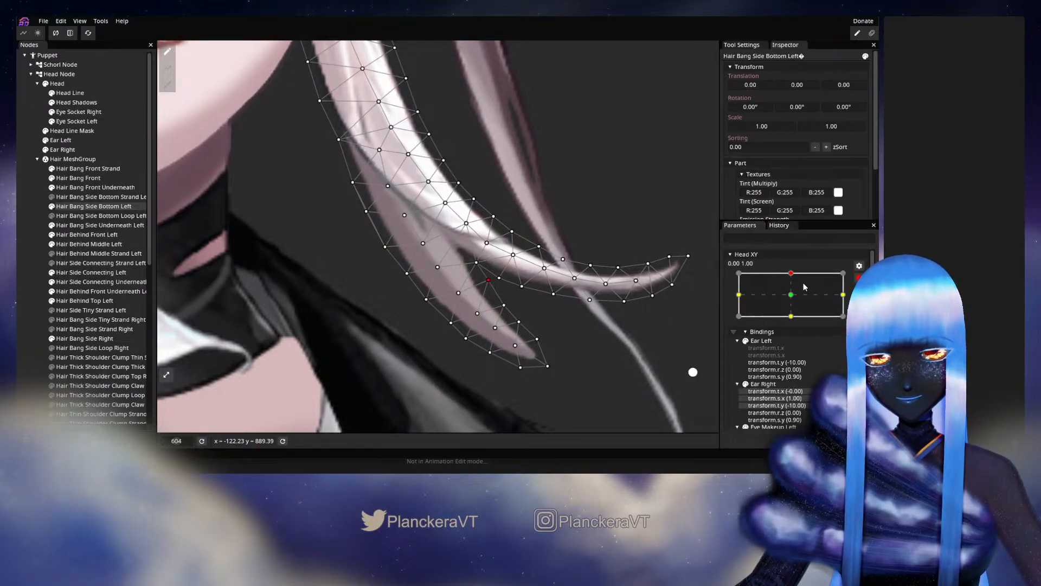
Check the fork's motion with Head XY, rearm 0.00, 1.00, and fine-tune the vertex in the notch between the strands.
click(859, 278)
mouse_move(794, 300)
mouse_down()
mouse_move(796, 322)
mouse_move(796, 296)
mouse_up()
click(865, 305)
click(473, 265)
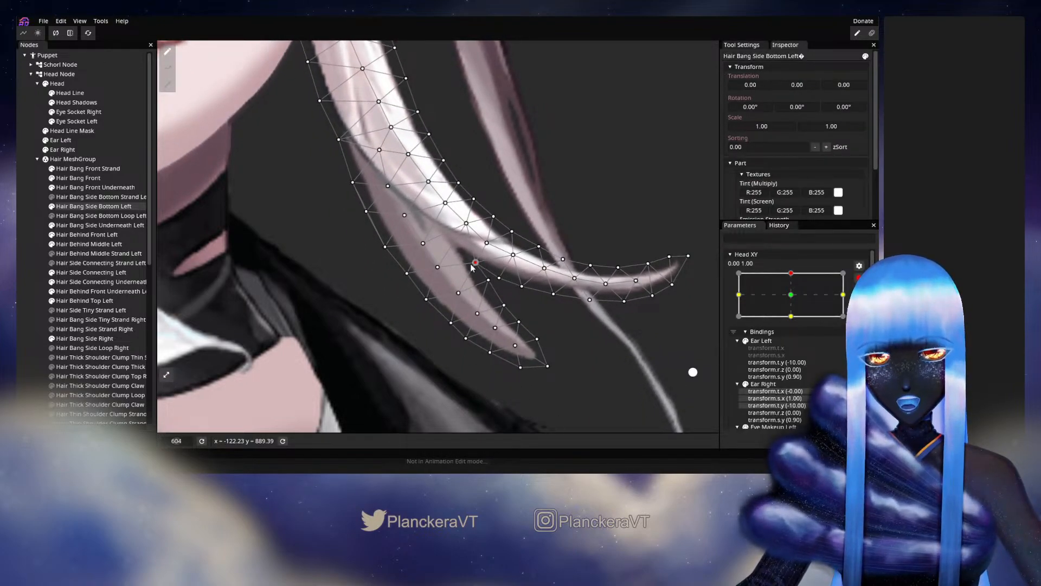
drag(470, 265, 471, 264)
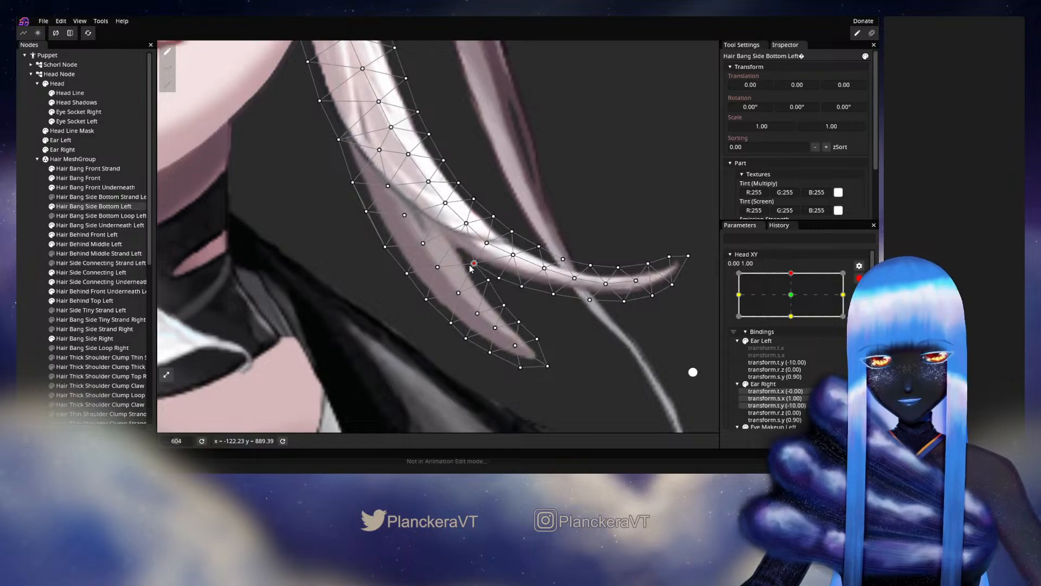
Preview slight Head XY movement, rearm 0.00, 1.00, and fine-tune the two central vertices of the shorter strand beside and below the fork.
click(859, 278)
mouse_move(794, 300)
mouse_down()
mouse_move(797, 317)
mouse_move(797, 299)
mouse_up()
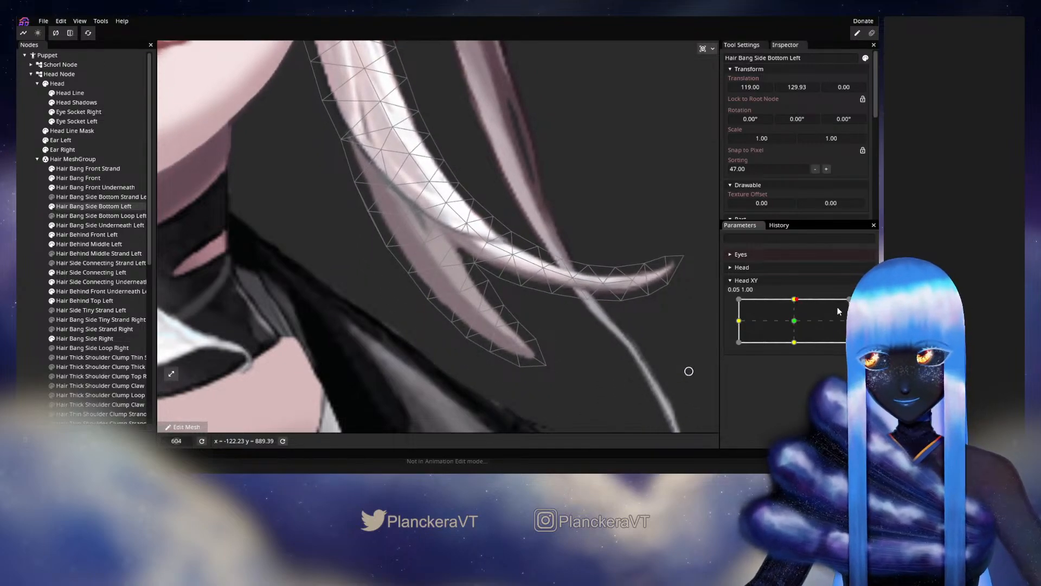
click(865, 303)
click(458, 291)
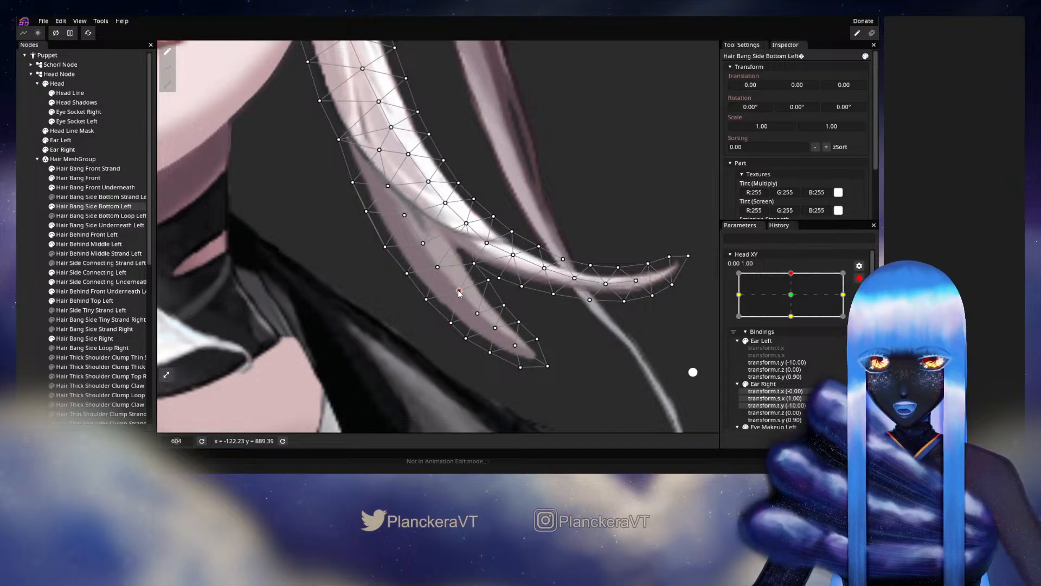
click(438, 267)
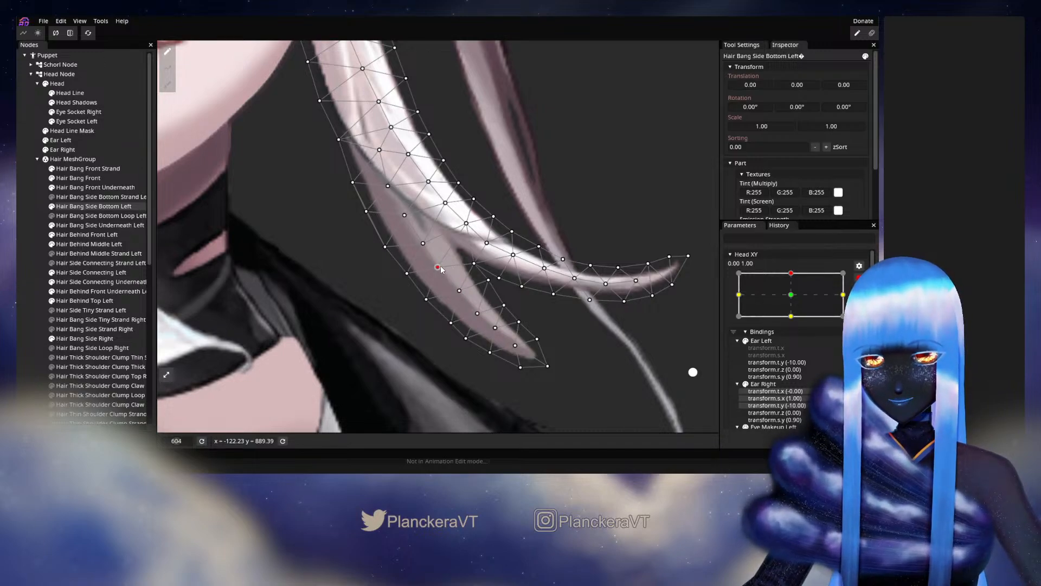
Check the motion again, rearm Head XY 0.00, 1.00, and nudge the shorter strand's central vertex just below the fork.
click(859, 277)
mouse_move(795, 300)
mouse_down()
mouse_move(795, 325)
mouse_move(793, 299)
mouse_up()
click(859, 304)
click(458, 293)
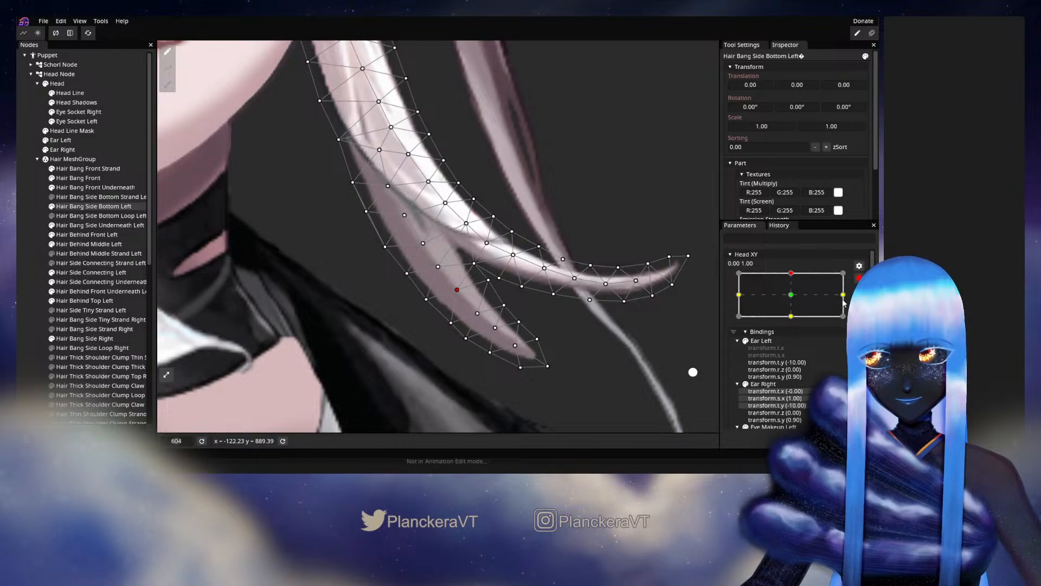
Preview the bang, rearm Head XY 0.00, 1.00, and adjust the two central vertices in the lower part of the shorter strand.
click(859, 278)
mouse_move(794, 300)
mouse_down()
mouse_move(793, 322)
mouse_move(796, 299)
mouse_up()
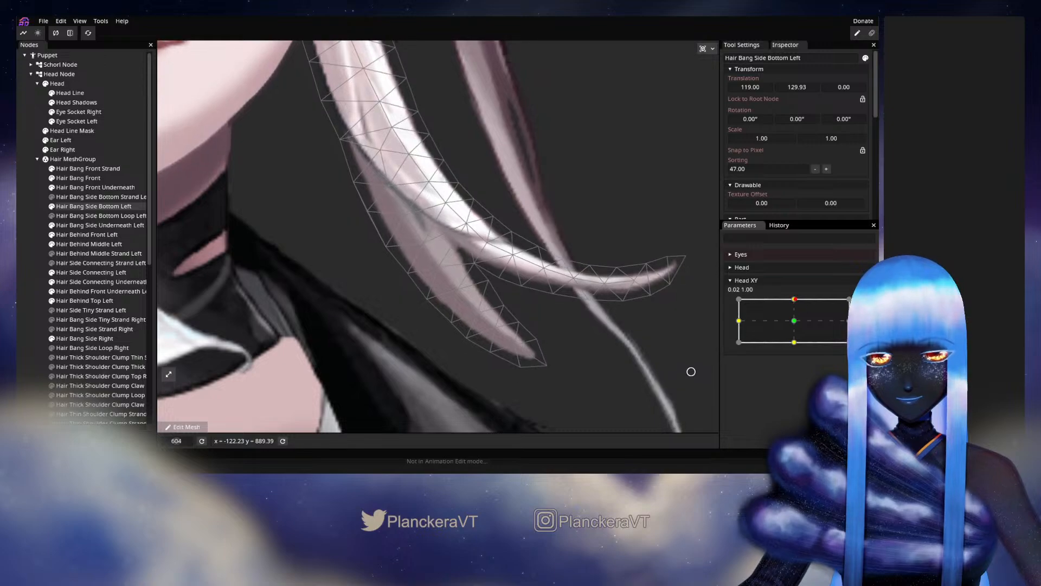
click(865, 304)
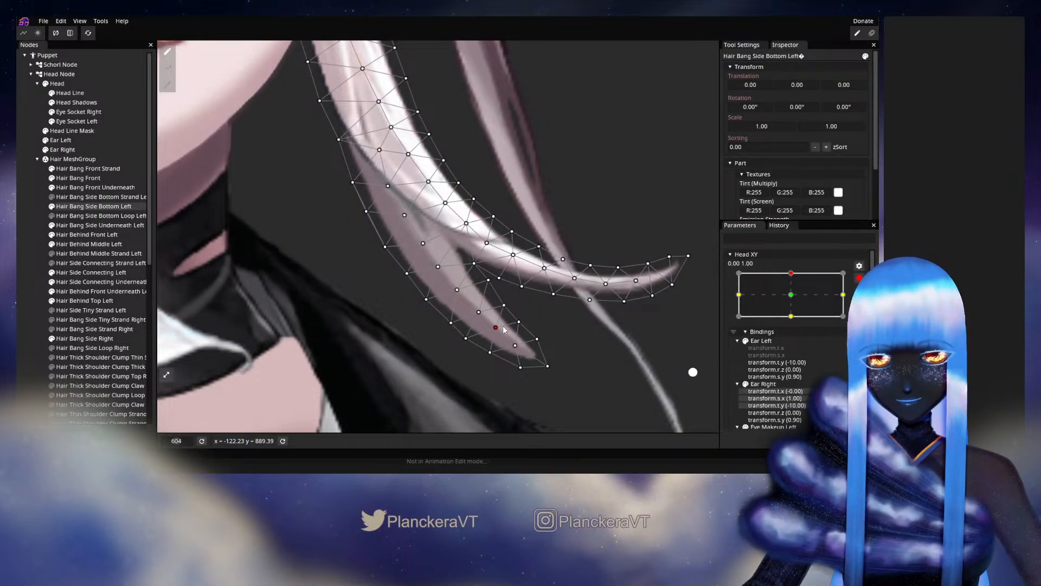
Preview Head XY around 0.00, 1.00 and move the two outermost mesh vertices at the shorter strand's tip slightly outward.
click(858, 279)
mouse_move(793, 298)
mouse_down()
mouse_move(797, 324)
mouse_move(793, 299)
mouse_up()
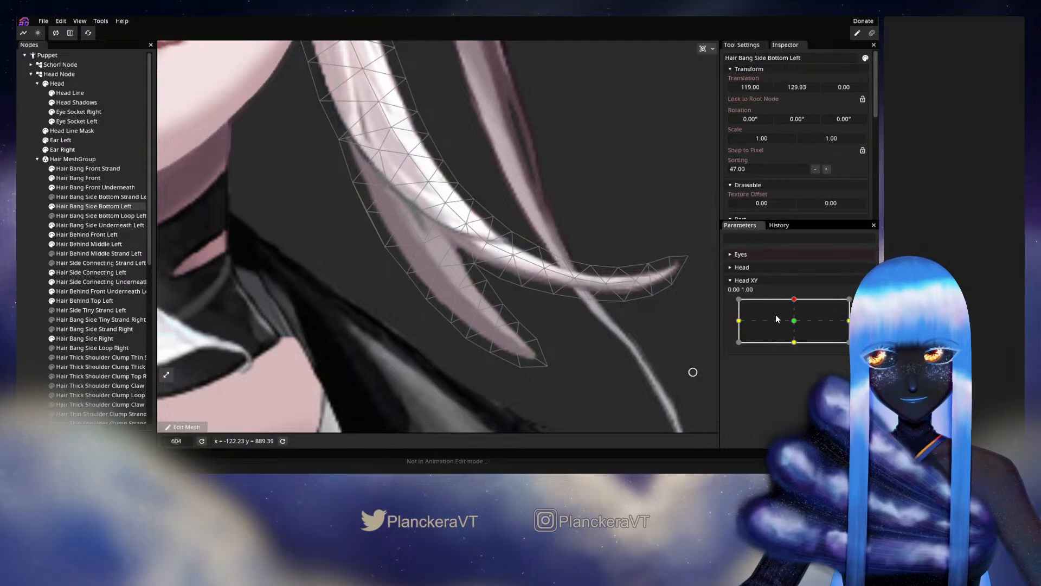
mouse_move(793, 304)
mouse_down()
mouse_move(797, 319)
mouse_move(802, 298)
mouse_up()
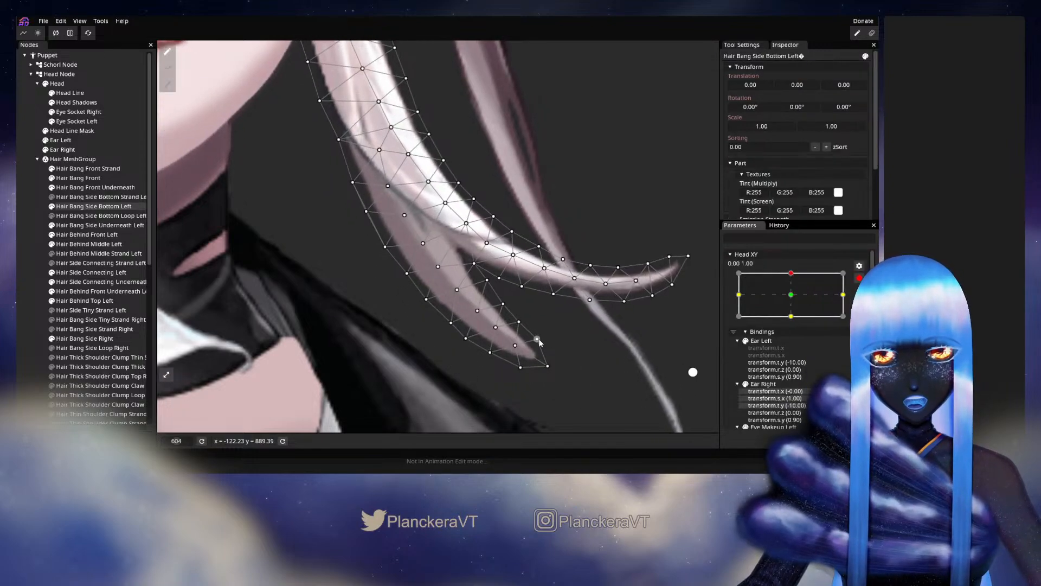
click(550, 367)
drag(521, 369, 522, 375)
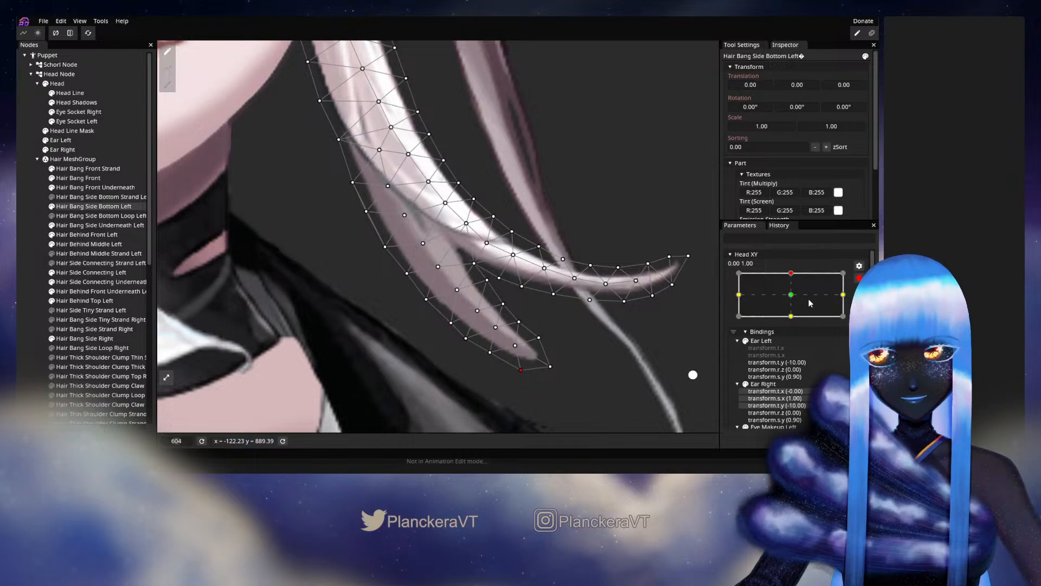
Deselect the bang and inspect its deformation without the mesh overlay while varying Head XY around 0.00, 1.00.
click(859, 278)
mouse_move(795, 300)
mouse_down()
mouse_move(792, 320)
mouse_move(793, 300)
mouse_up()
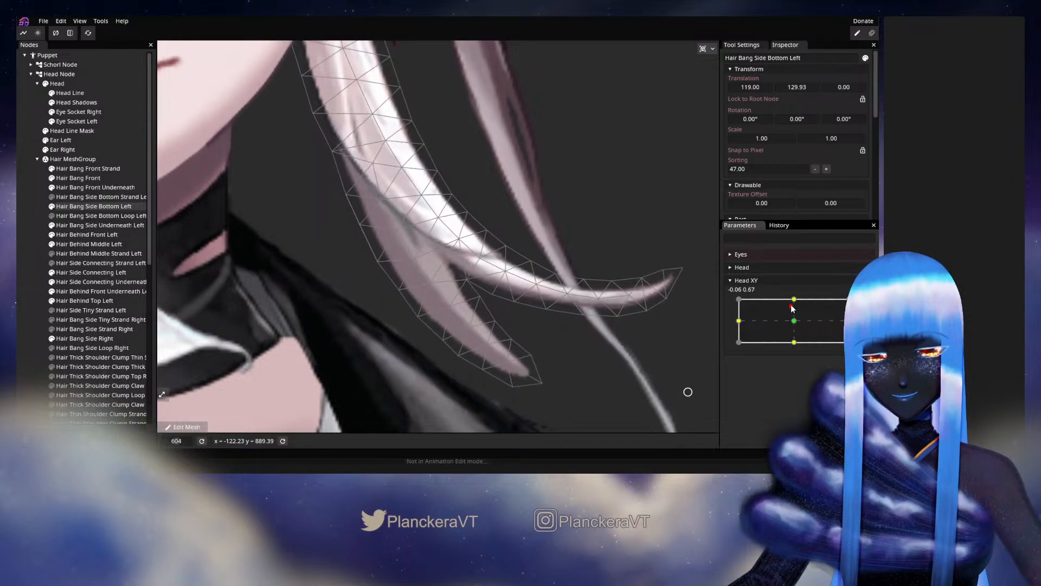
click(226, 284)
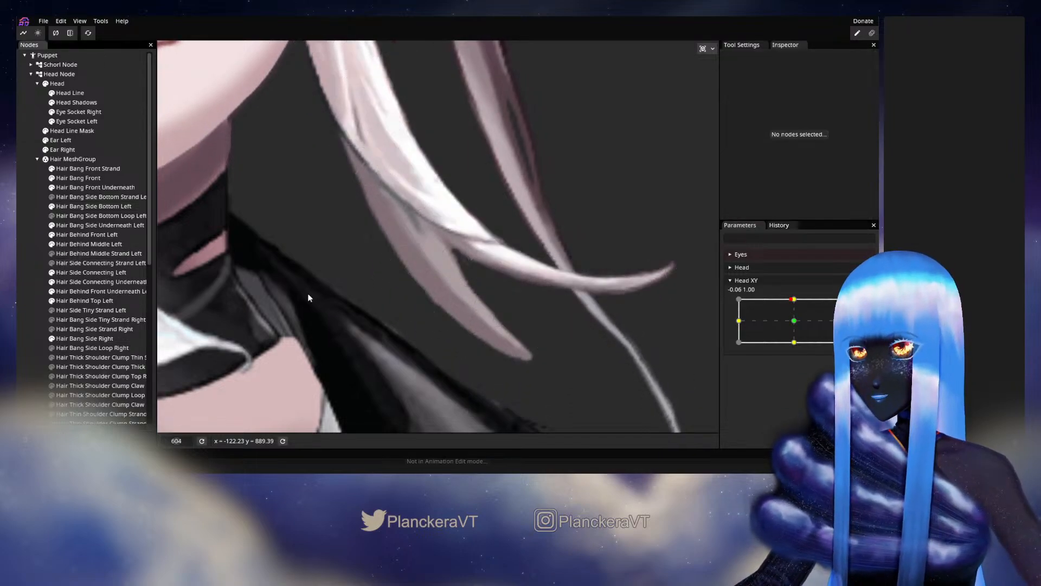
scroll(608, 309, down, 5)
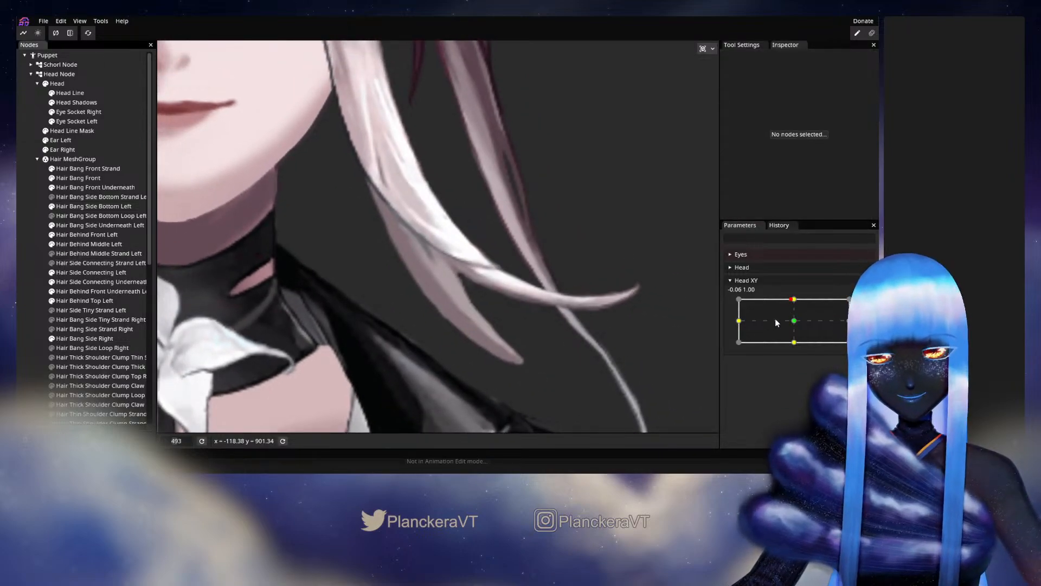
mouse_move(793, 299)
mouse_down()
mouse_move(796, 328)
mouse_move(795, 299)
mouse_up()
scroll(604, 334, up, 1)
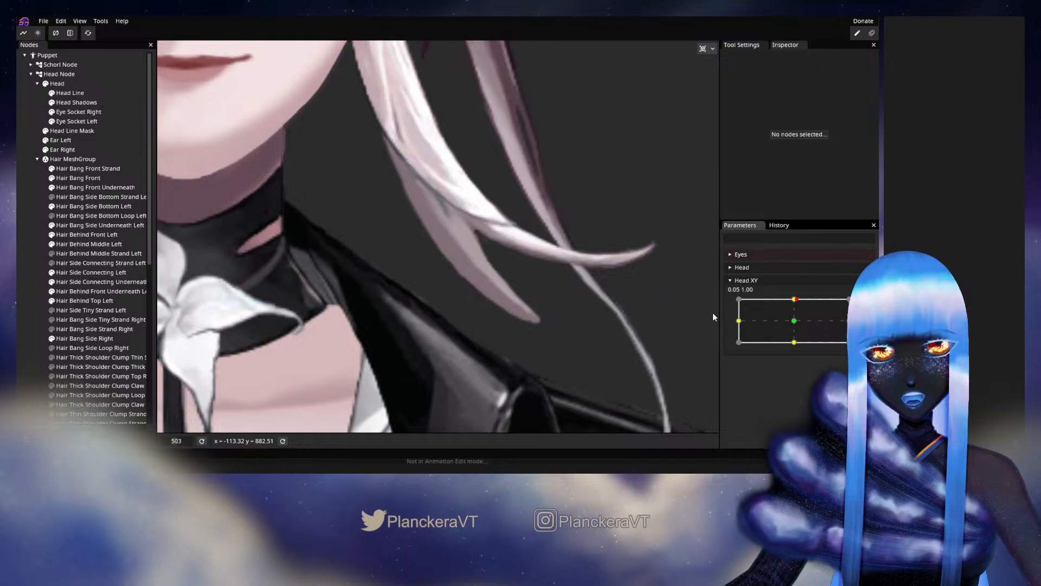
click(795, 300)
mouse_move(795, 300)
mouse_down()
mouse_move(796, 323)
mouse_move(808, 302)
mouse_up()
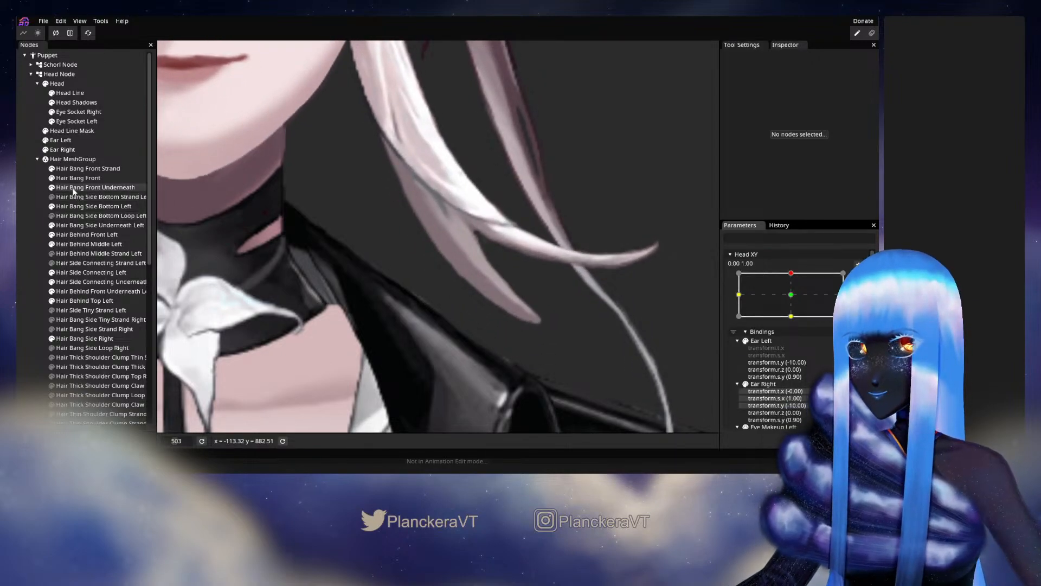
Reselect Hair Bang Side Bottom Left and adjust the shorter strand's central vertices and inner-edge vertex below the fork at 0.00, 1.00.
click(72, 206)
scroll(447, 295, up, 3)
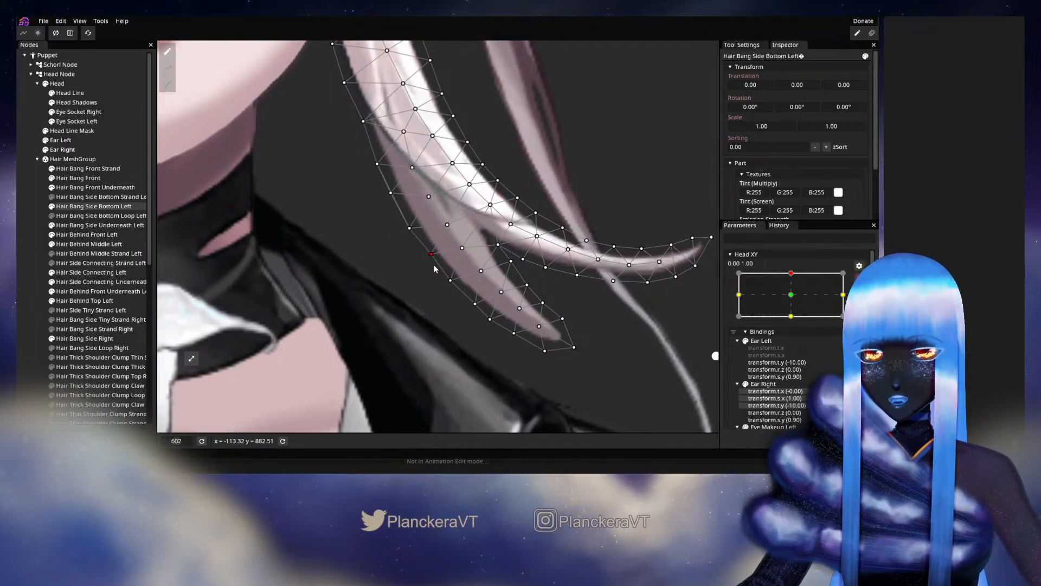
click(460, 255)
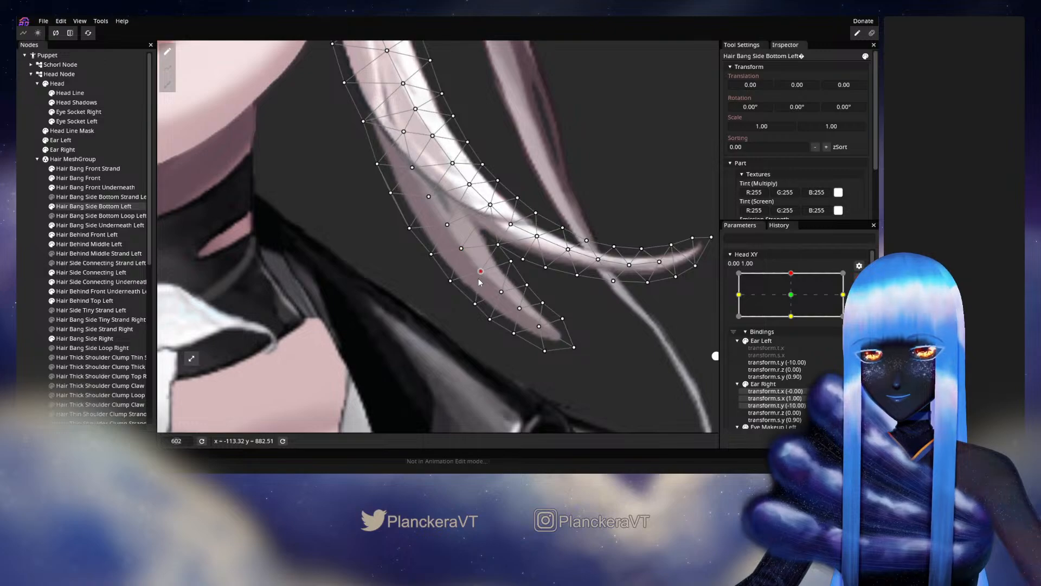
drag(476, 306, 503, 302)
click(503, 294)
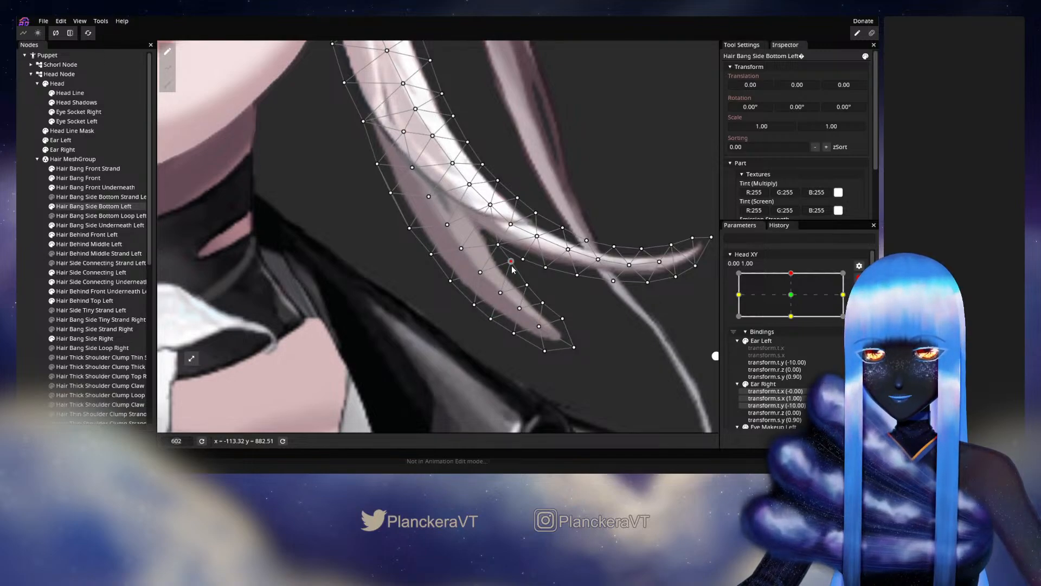
Deselect the bang and check both strands without the mesh overlay while shifting Head XY near 0.00, 1.00.
click(42, 255)
scroll(551, 305, down, 10)
drag(570, 314, 562, 332)
scroll(561, 334, down, 4)
mouse_move(792, 297)
mouse_down()
mouse_move(796, 322)
mouse_move(794, 300)
mouse_up()
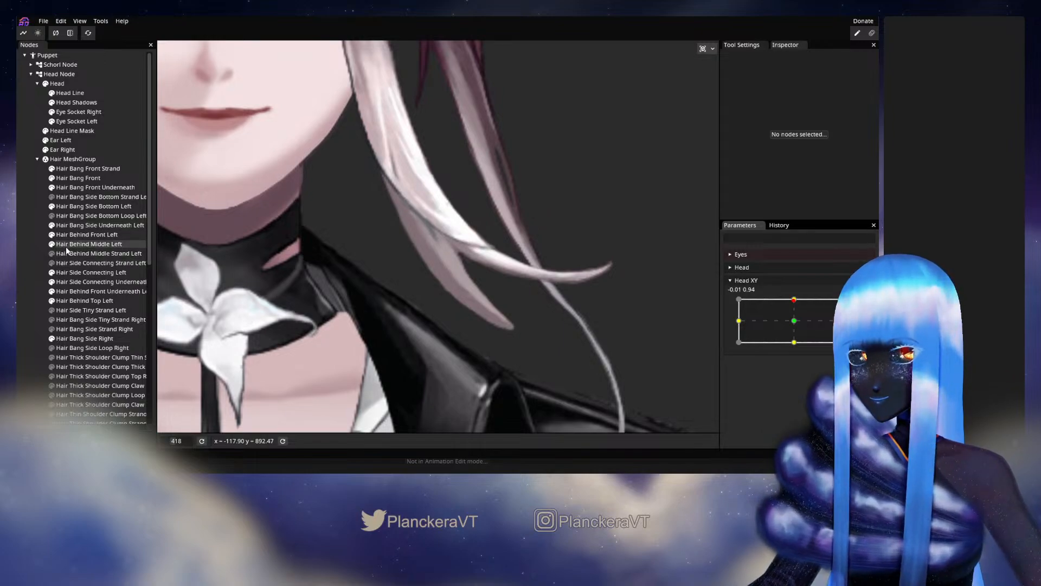
Reselect Hair Bang Side Bottom Left, preview slight Head XY movement, and adjust the shorter strand's lower face-side edge vertex at 0.00, 1.00.
click(69, 206)
scroll(401, 331, up, 3)
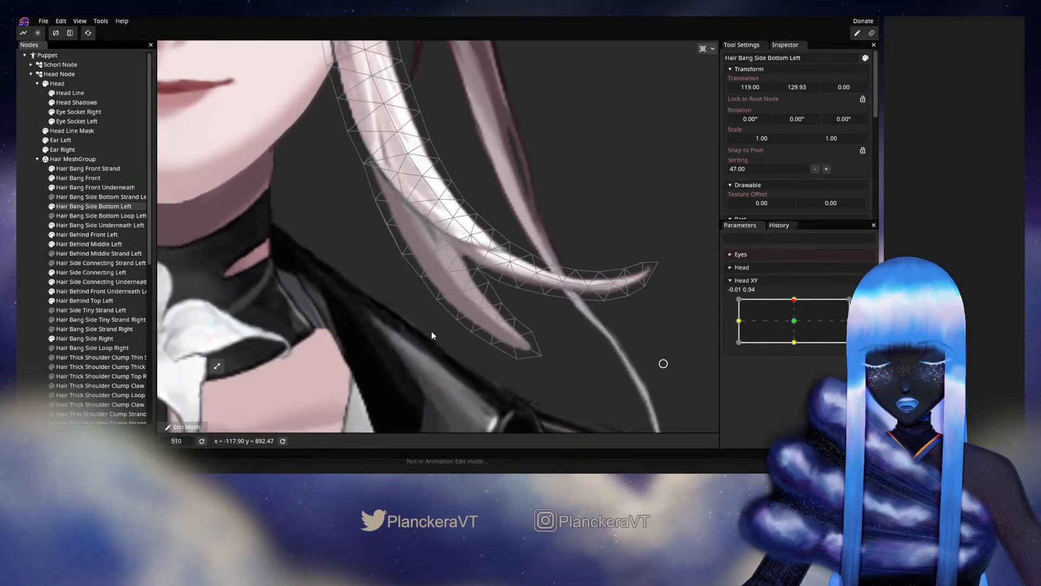
scroll(432, 336, up, 1)
mouse_move(802, 302)
mouse_down()
mouse_move(795, 324)
mouse_move(797, 299)
mouse_up()
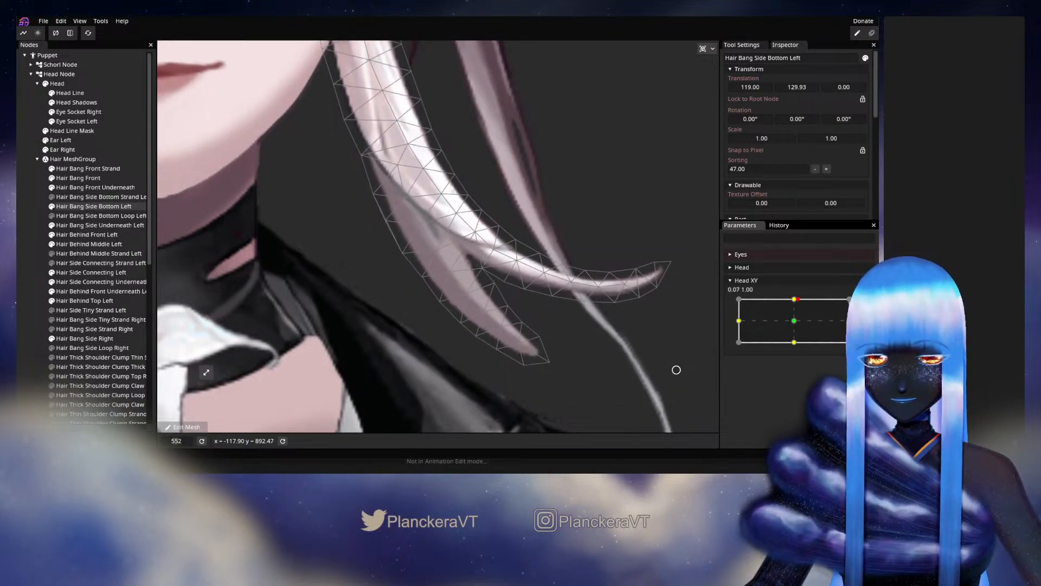
click(865, 304)
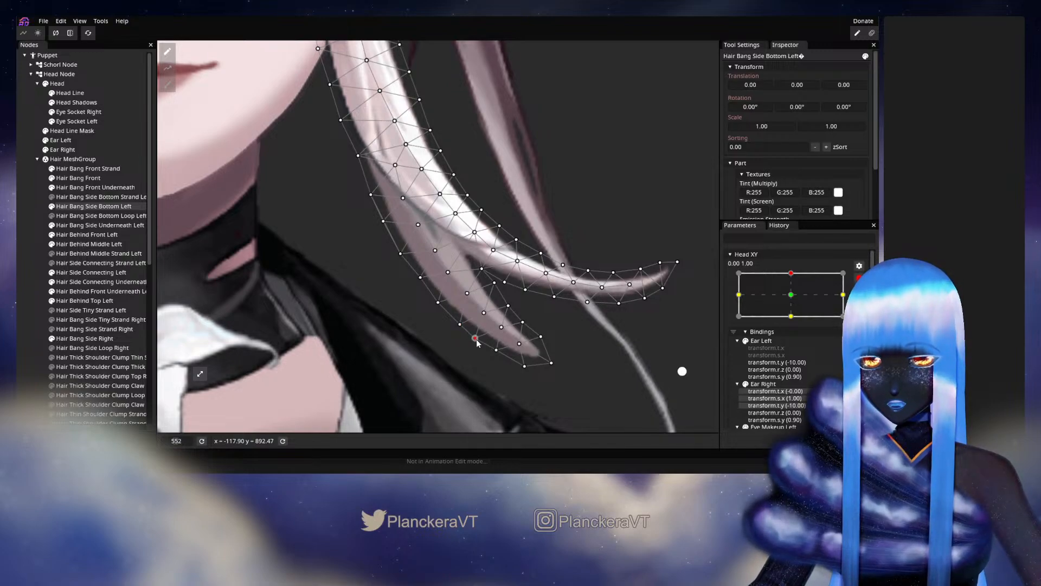
Preview the edge's motion, rearm Head XY 0.00, 1.00, and shift two neighbouring central vertices midway down the shorter strand.
click(858, 278)
mouse_move(793, 299)
mouse_down()
mouse_move(795, 317)
mouse_move(796, 301)
mouse_up()
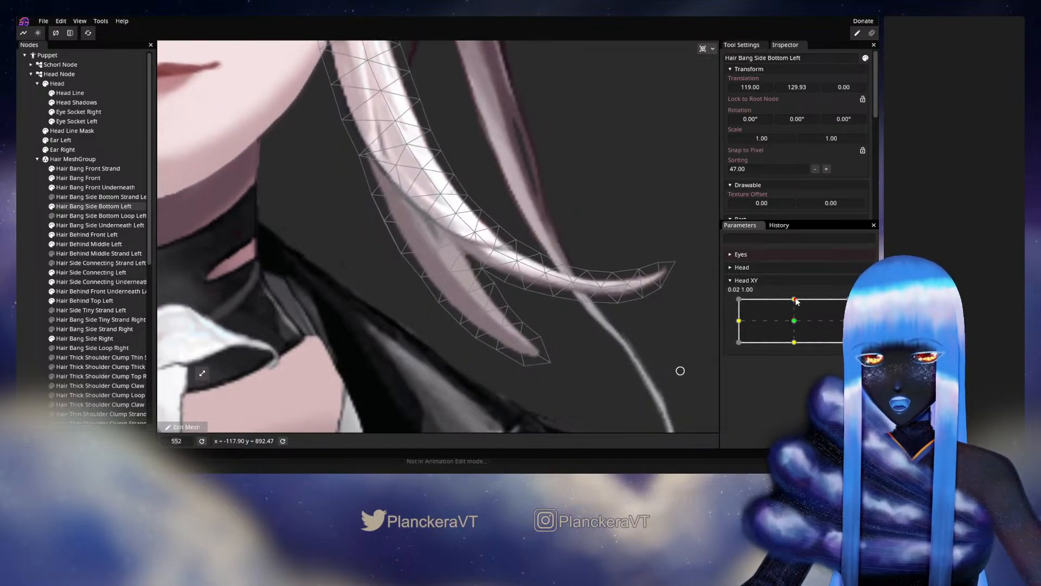
click(865, 304)
click(449, 273)
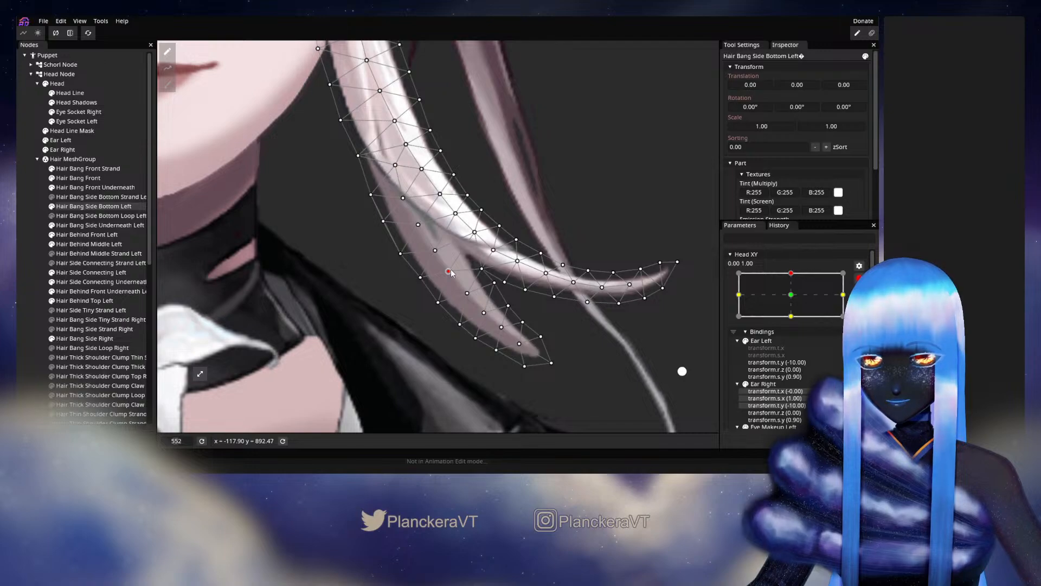
click(466, 293)
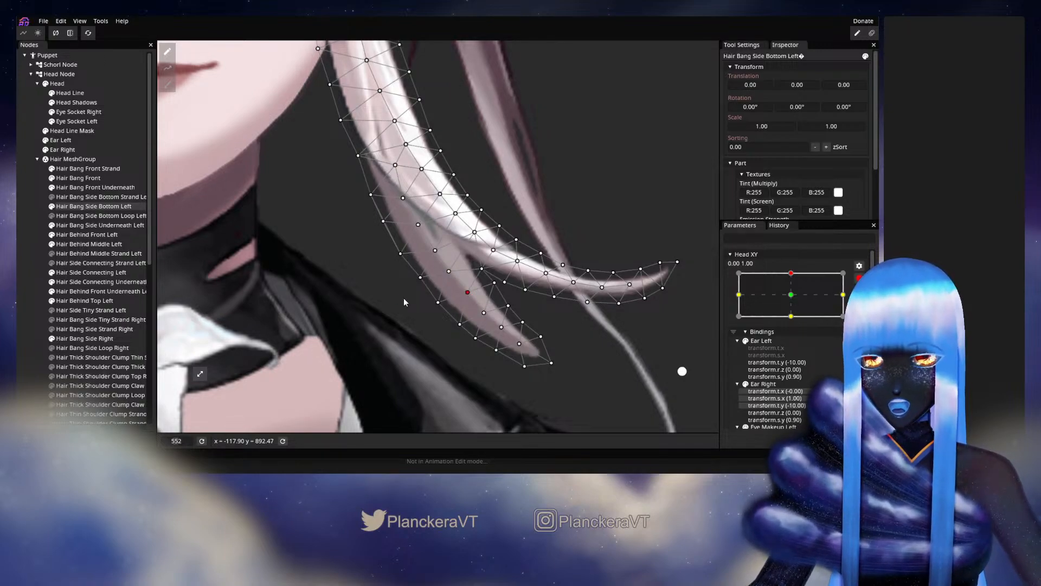
Deselect the bang, examine its motion in the context of the whole face with Head XY, and rearm 0.00, 1.00.
click(467, 349)
scroll(550, 335, down, 4)
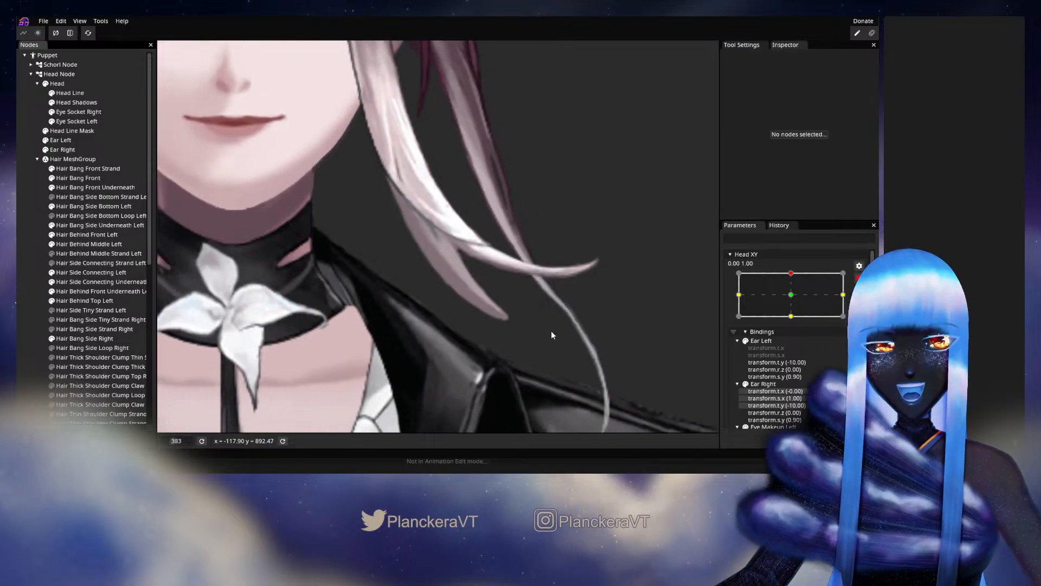
scroll(551, 334, down, 3)
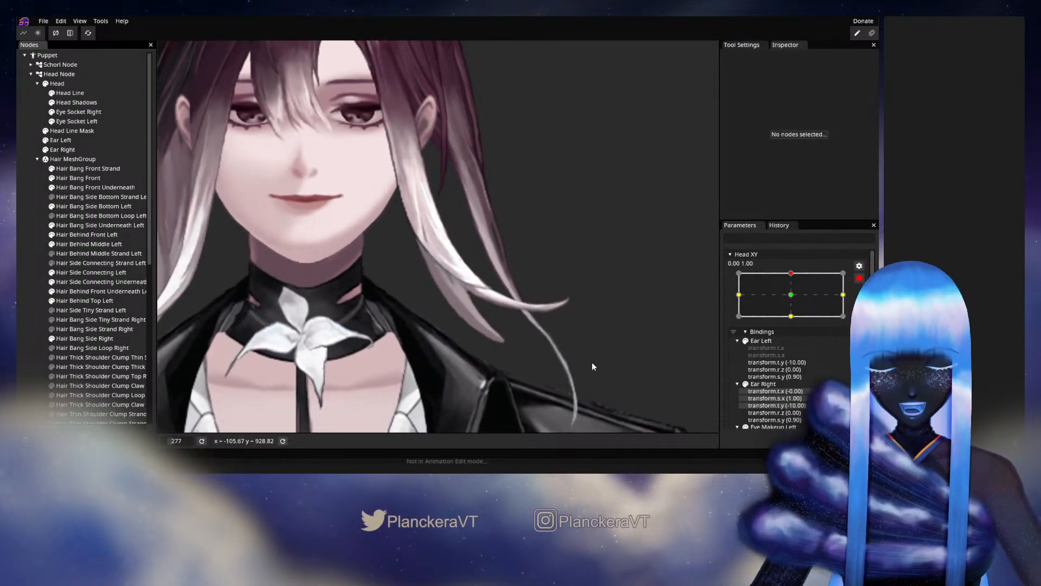
click(859, 278)
click(793, 300)
mouse_move(794, 301)
mouse_down()
mouse_move(796, 324)
mouse_move(797, 300)
mouse_up()
click(866, 304)
Reselect Hair Bang Side Bottom Left and adjust the shorter strand's lower central and inner-edge vertices, previewing Head XY around 0.00, 1.00.
scroll(513, 338, up, 2)
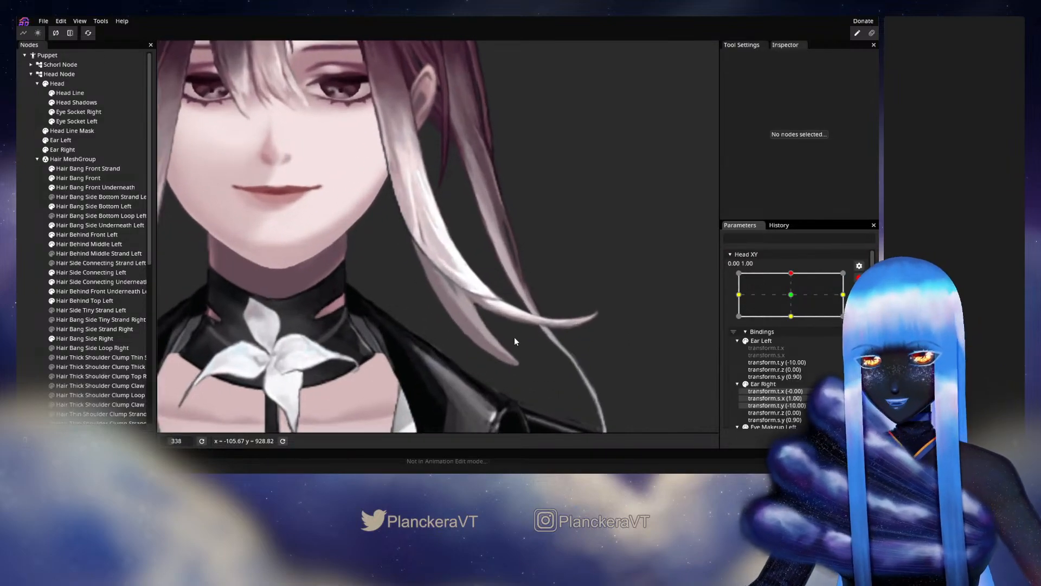
scroll(513, 333, up, 2)
click(83, 206)
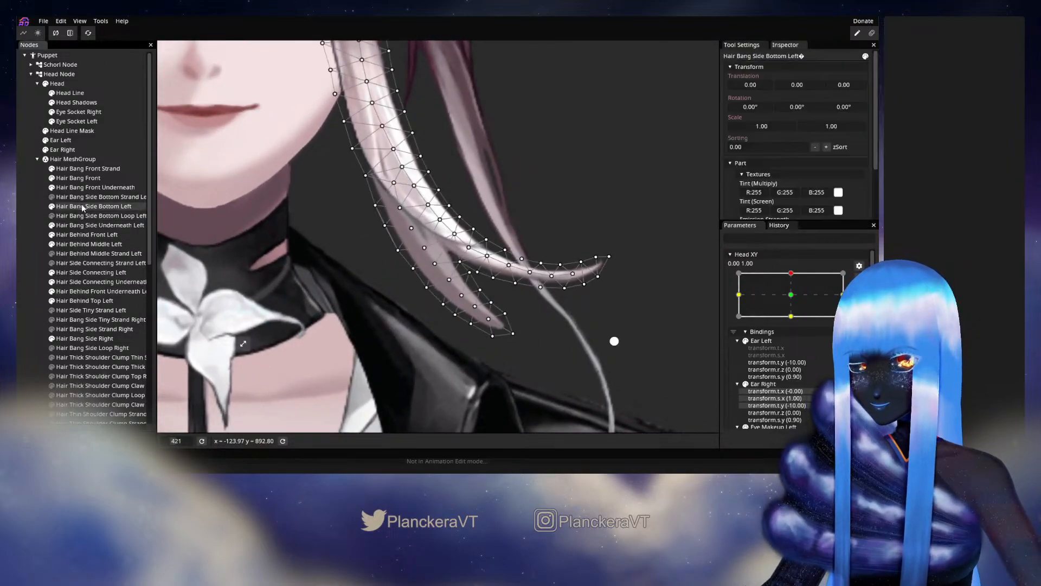
scroll(461, 343, up, 2)
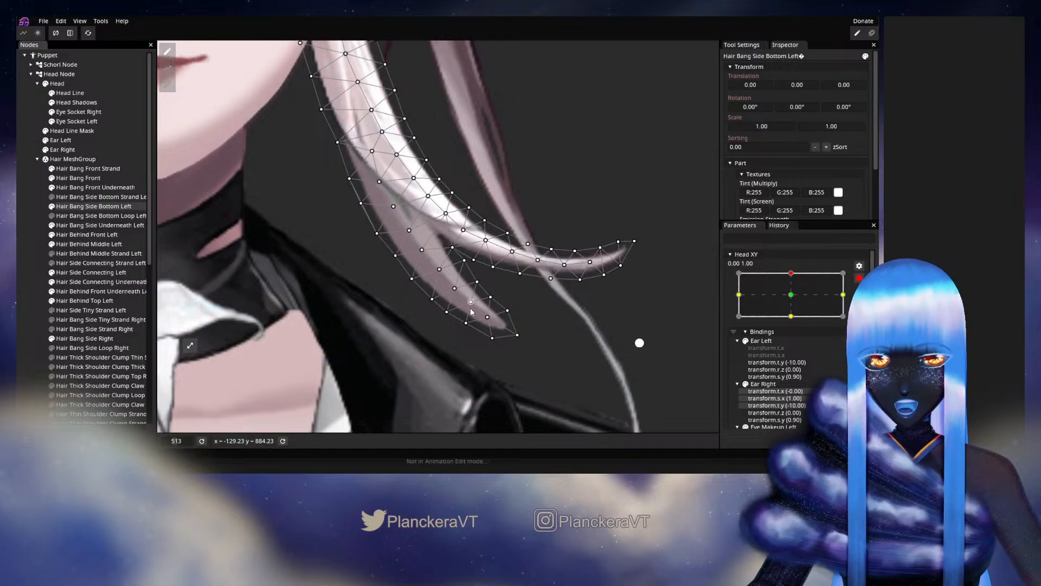
scroll(470, 311, up, 1)
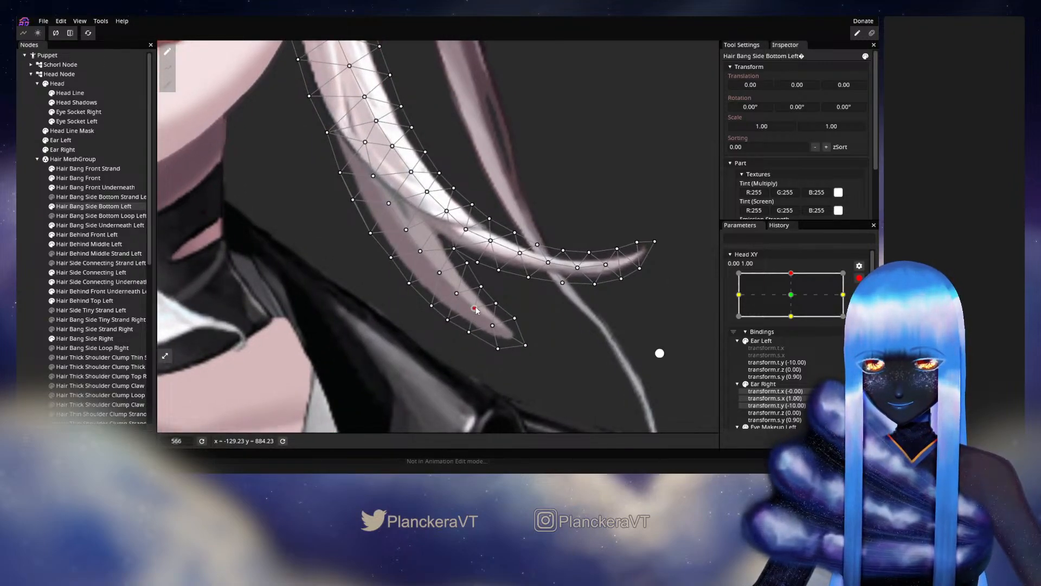
click(858, 278)
mouse_move(795, 298)
mouse_down()
mouse_move(797, 317)
mouse_move(793, 301)
mouse_up()
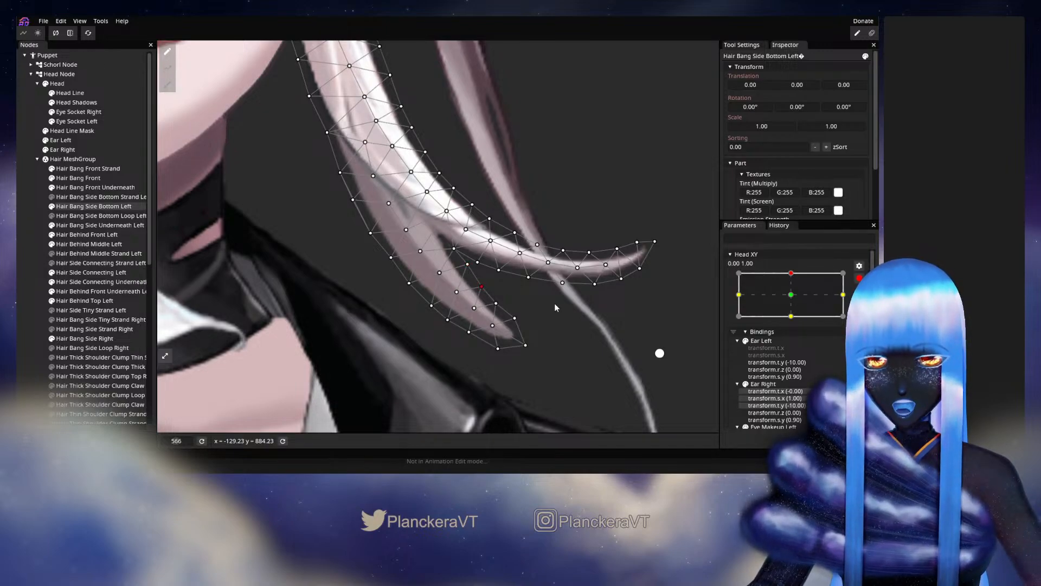
Deselect the bang, review the shorter strand's motion with Head XY, and rearm the 0.00, 1.00 keypoint.
click(29, 298)
scroll(542, 309, down, 5)
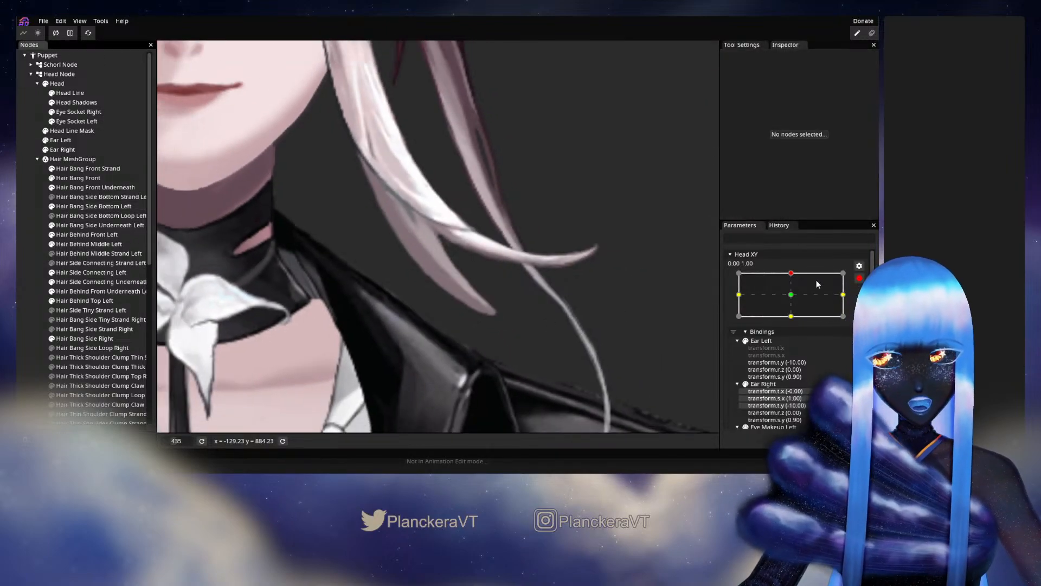
click(859, 279)
mouse_move(794, 300)
mouse_down()
mouse_move(795, 322)
mouse_move(793, 299)
mouse_up()
click(865, 303)
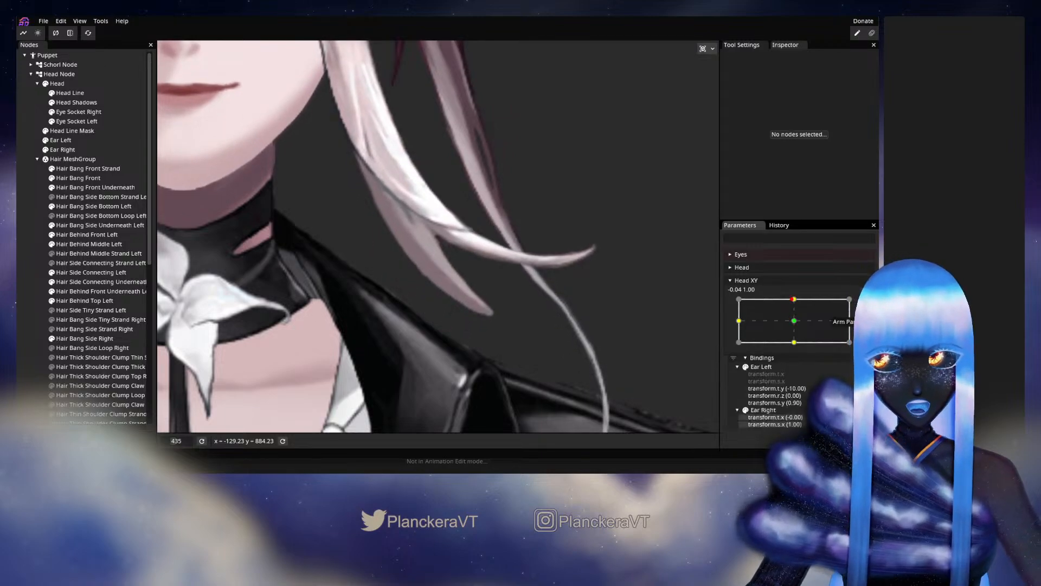
Reselect Hair Bang Side Bottom Left and adjust the outer-edge vertices along the shorter strand's lower part.
click(78, 211)
scroll(418, 297, up, 2)
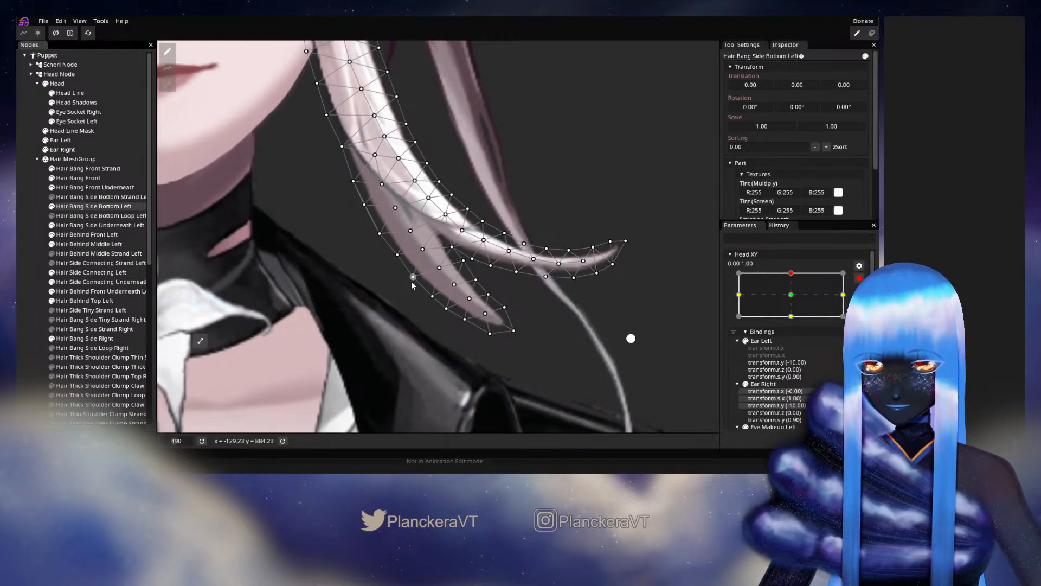
click(433, 296)
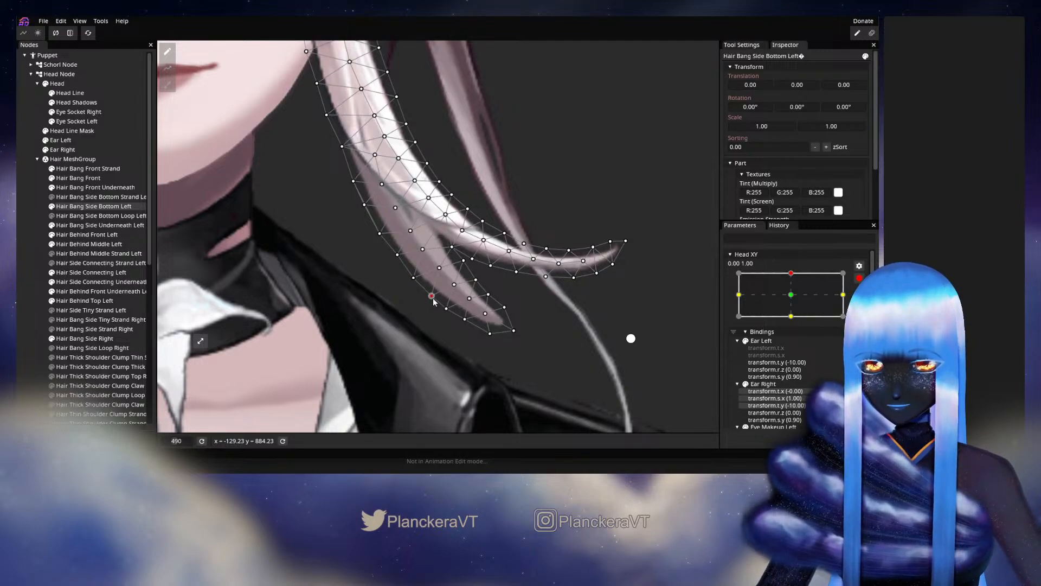
Deselect the bang, preview the outer edge's motion with Head XY disarmed, and rearm the 0.00, 1.00 keypoint.
click(30, 273)
scroll(491, 331, down, 8)
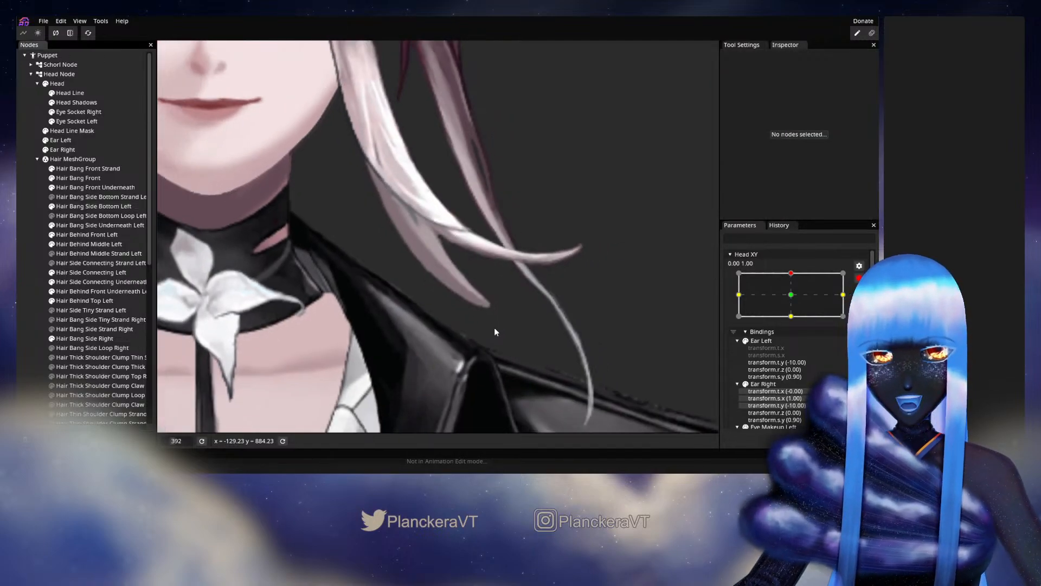
scroll(515, 326, down, 3)
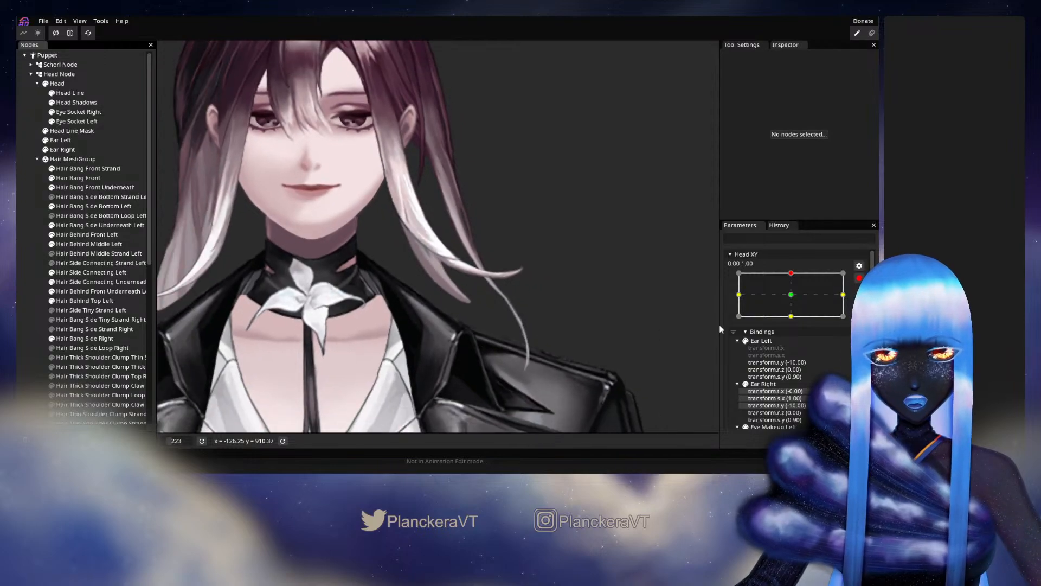
click(861, 278)
mouse_move(795, 301)
mouse_down()
mouse_move(791, 324)
mouse_move(794, 299)
mouse_up()
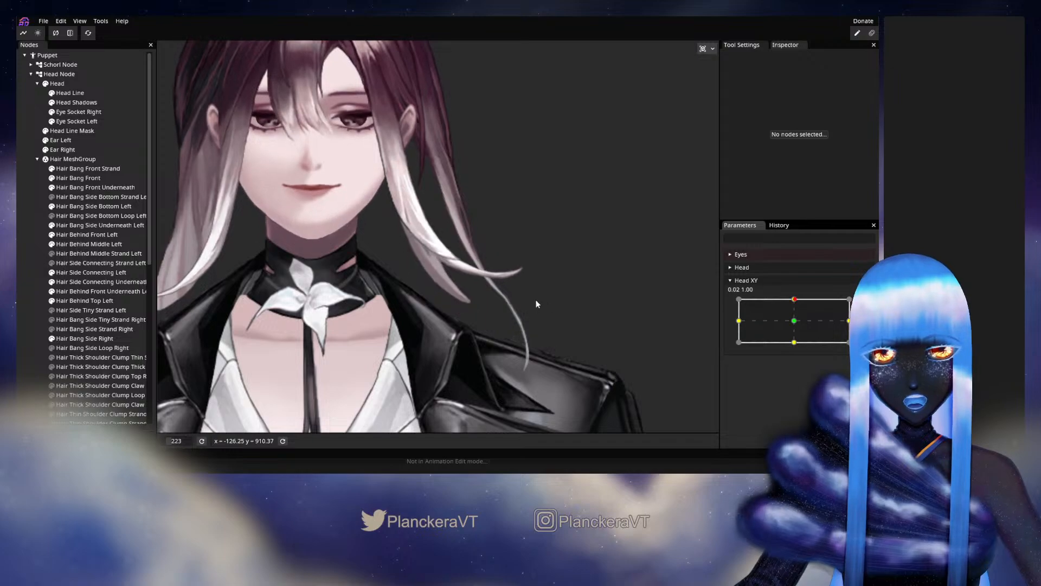
scroll(535, 307, up, 5)
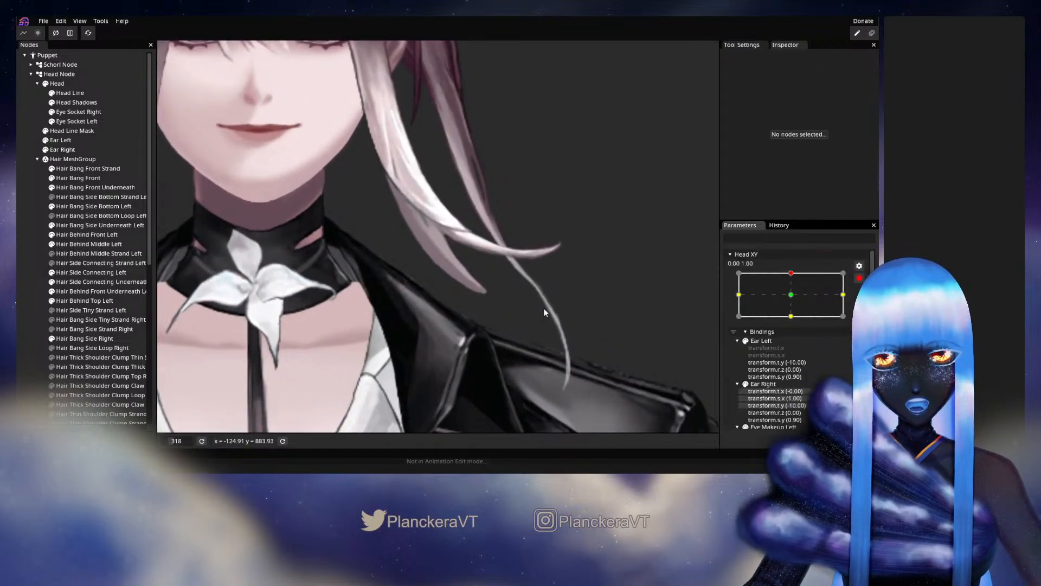
scroll(438, 255, up, 3)
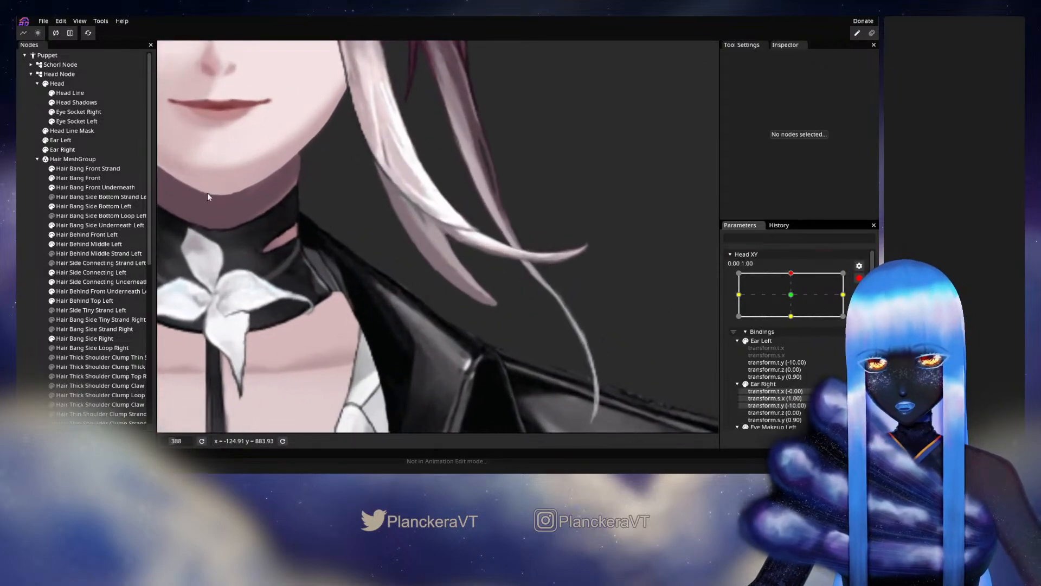
Reselect Hair Bang Side Bottom Left and adjust the central vertices close to the shorter strand's tip.
click(81, 206)
scroll(455, 318, up, 2)
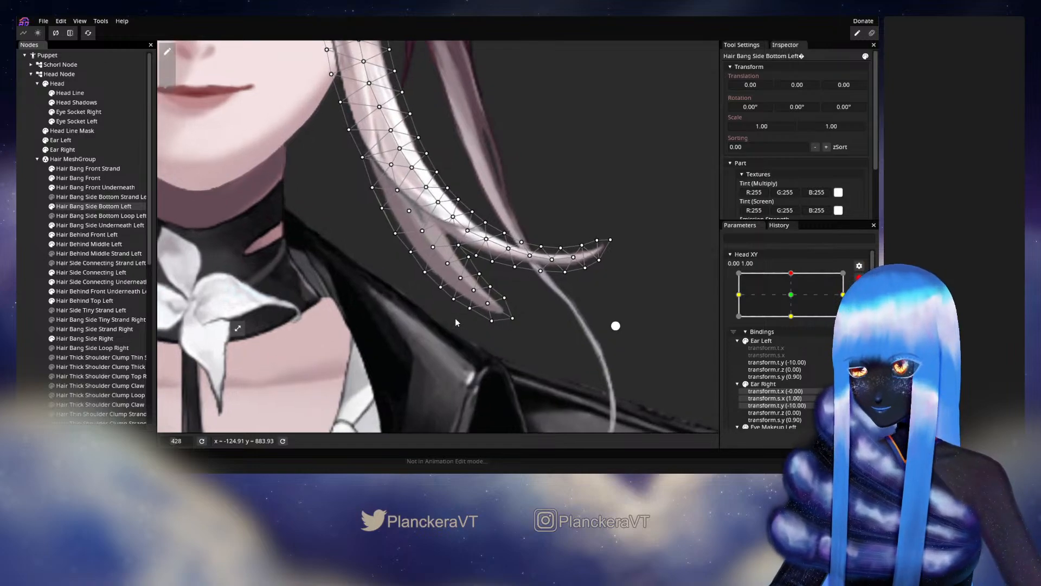
scroll(435, 283, up, 1)
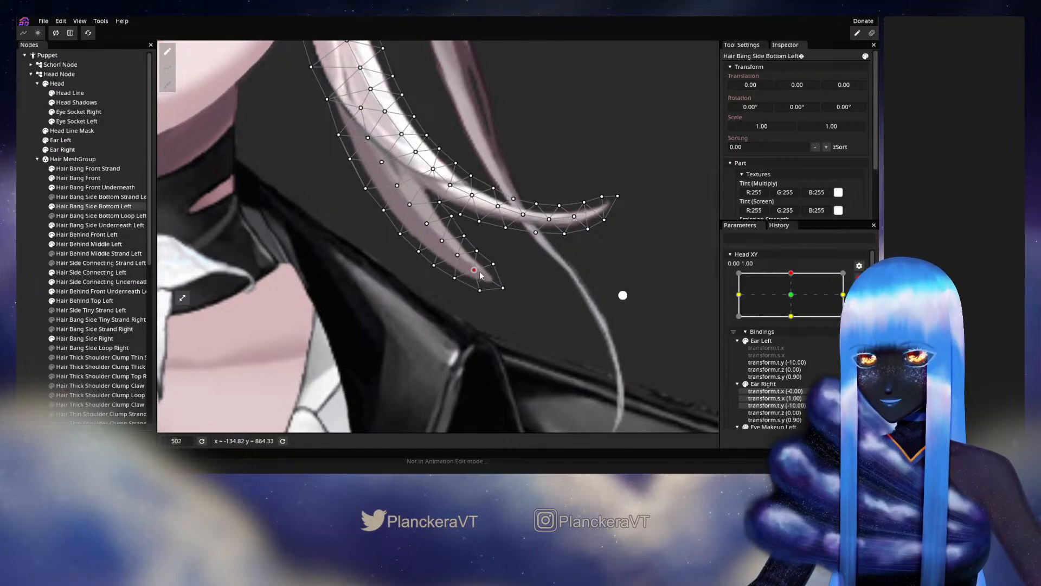
Deselect the bang, examine the tip's motion against the whole face with Head XY, and rearm 0.00, 1.00.
click(547, 249)
scroll(548, 247, down, 7)
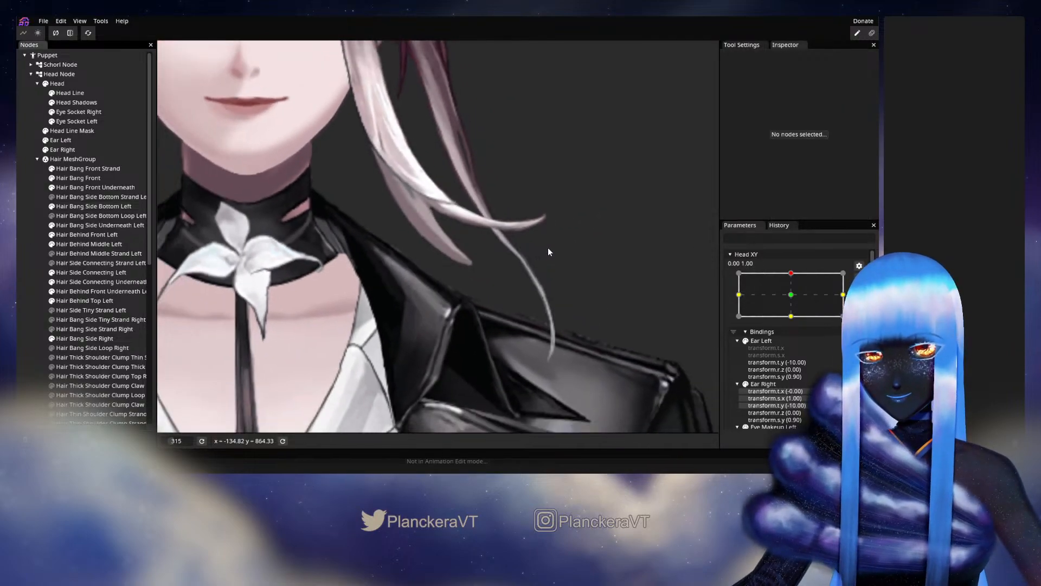
scroll(545, 249, down, 1)
drag(527, 218, 525, 280)
scroll(535, 295, down, 1)
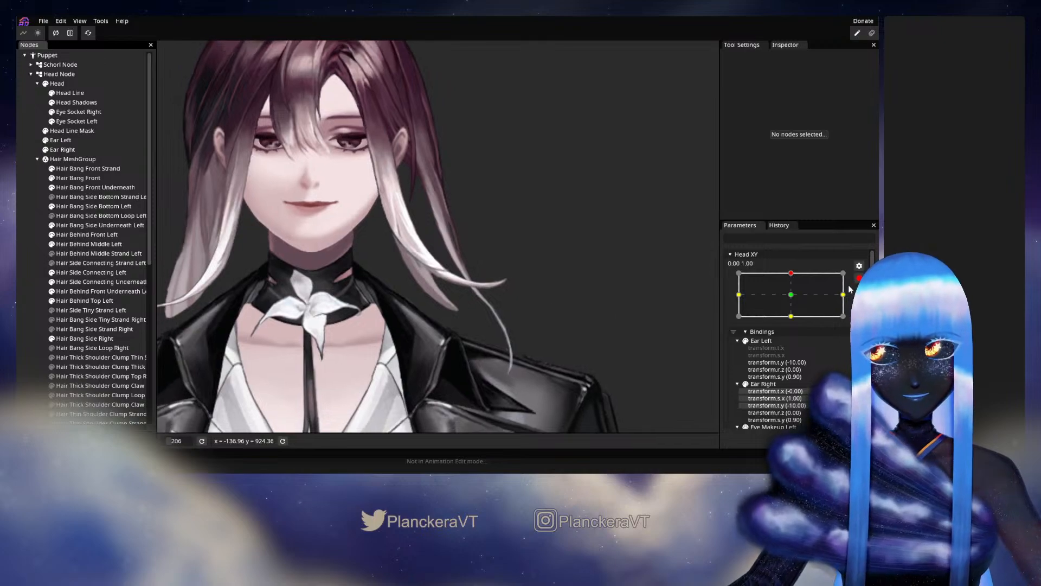
click(858, 278)
mouse_move(794, 302)
mouse_down()
mouse_move(795, 322)
mouse_move(796, 302)
mouse_up()
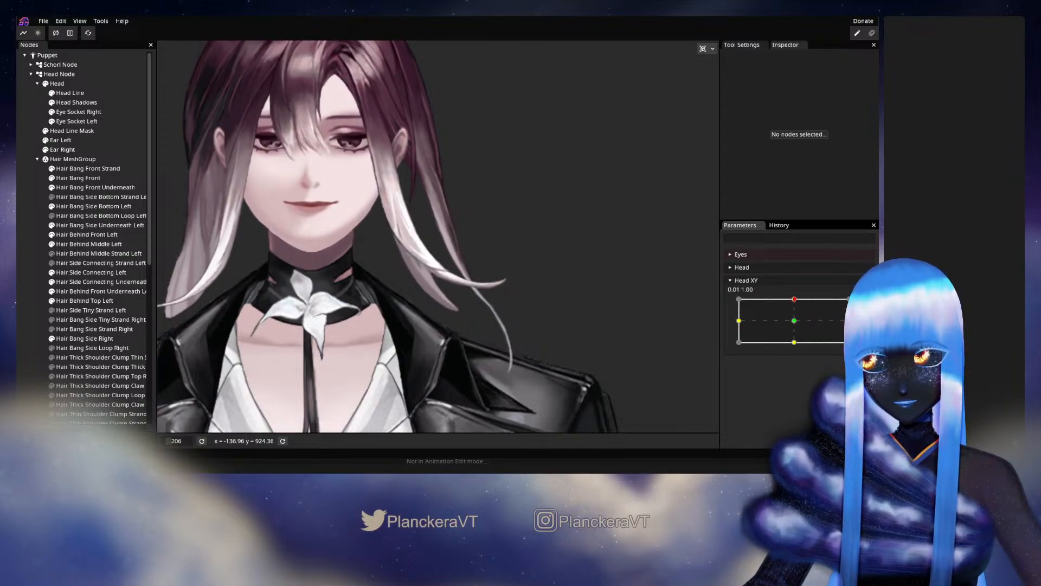
scroll(404, 354, up, 4)
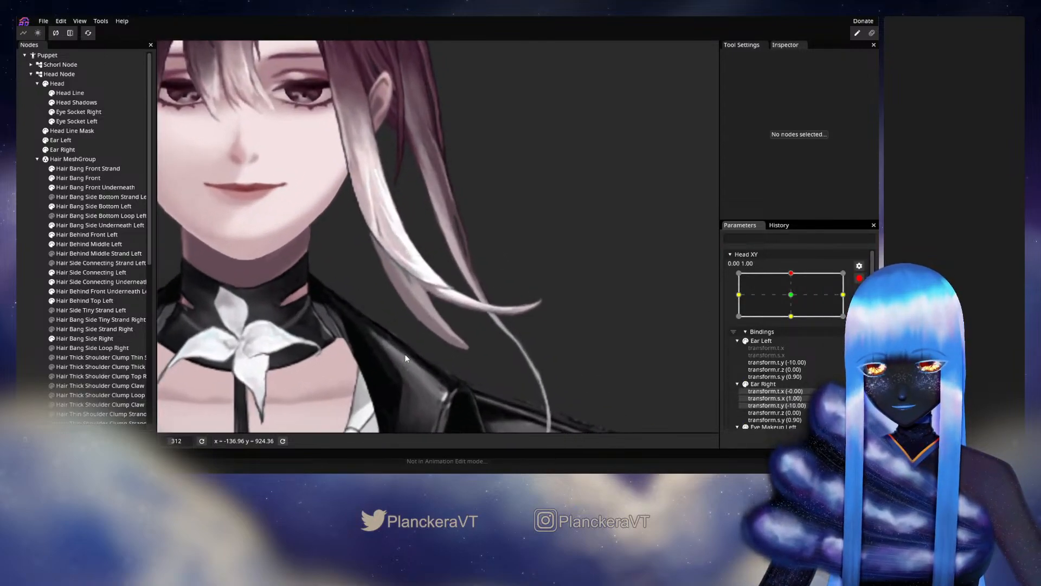
scroll(405, 354, up, 4)
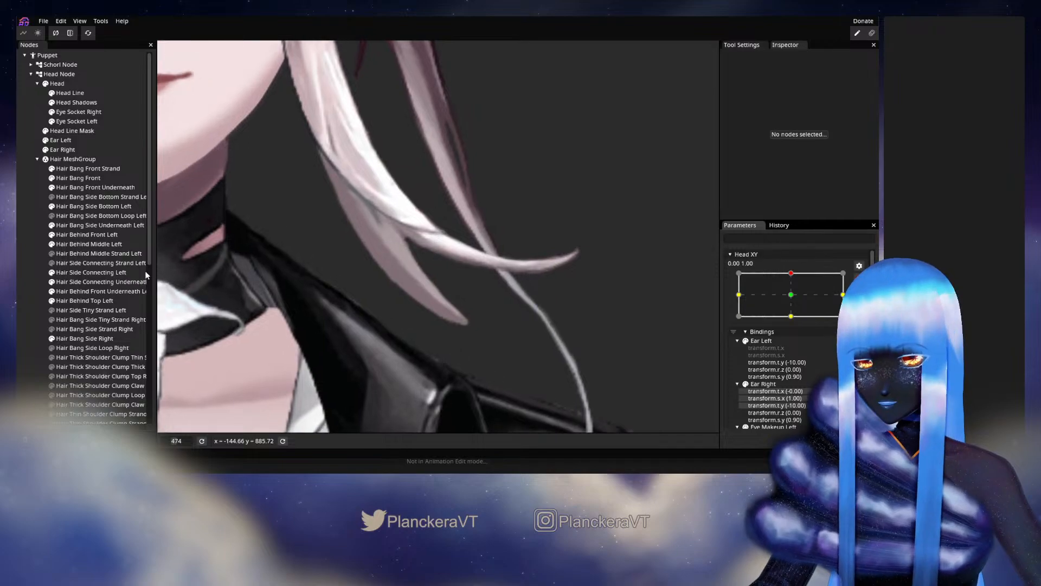
Reselect Hair Bang Side Bottom Left, adjust the inner-edge vertices just above the shorter strand's tip, and deselect the bang.
click(81, 207)
scroll(459, 313, up, 2)
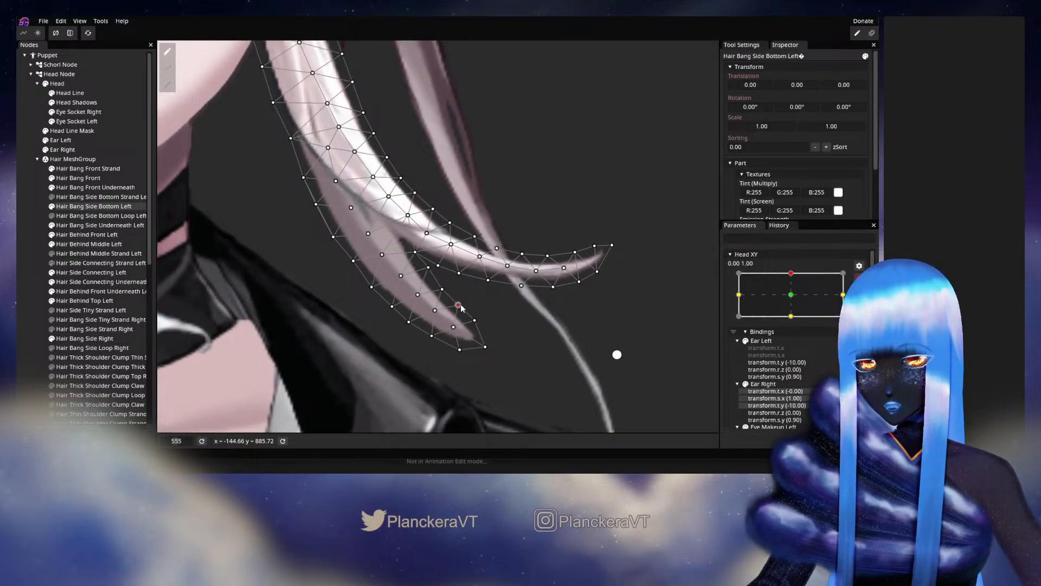
click(493, 309)
scroll(494, 309, down, 1)
scroll(504, 302, down, 5)
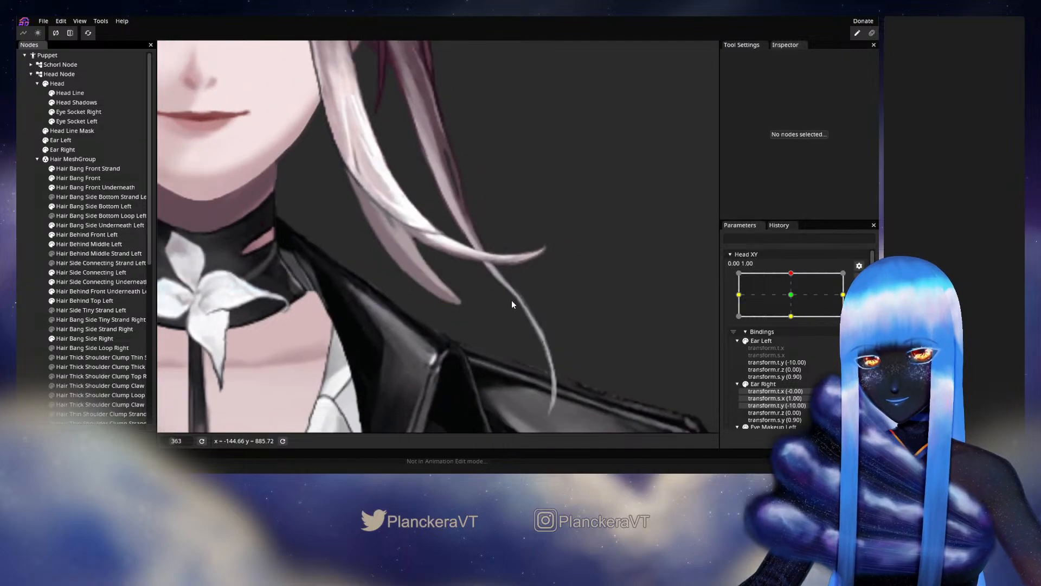
Review how both side bangs and the face move with Head XY around 0.00, 1.00, and rearm that keypoint.
click(856, 283)
mouse_move(793, 303)
mouse_down()
mouse_move(796, 323)
mouse_move(794, 304)
mouse_up()
drag(423, 199, 535, 280)
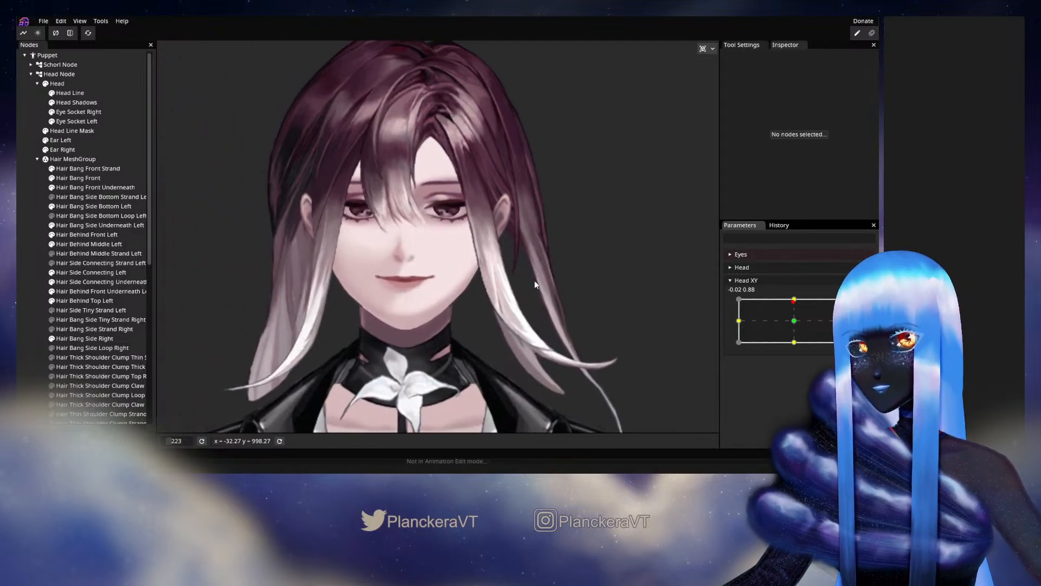
drag(412, 297, 526, 282)
drag(480, 323, 525, 315)
scroll(499, 315, up, 3)
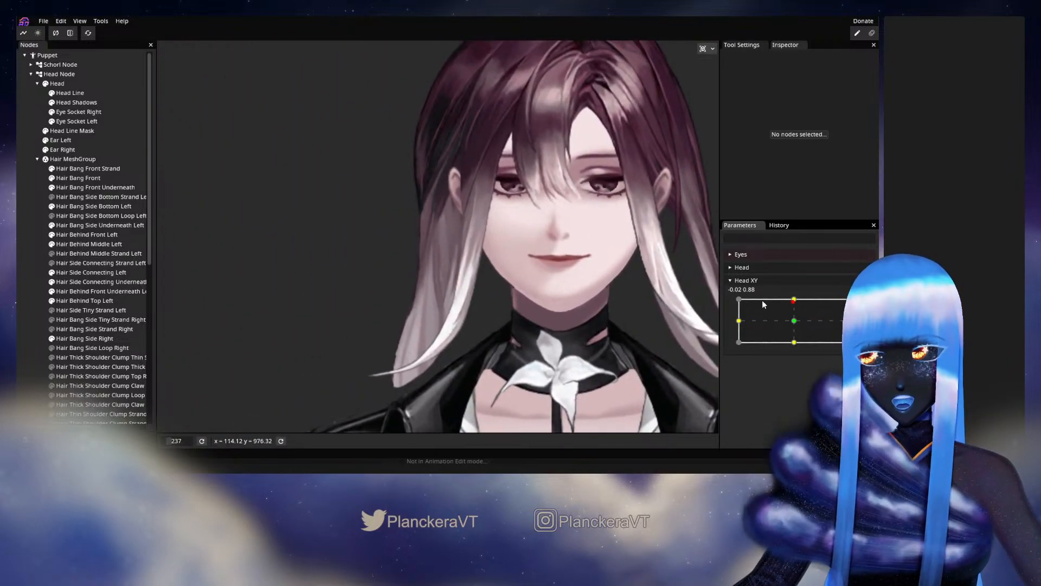
mouse_move(792, 307)
mouse_down()
mouse_move(795, 323)
mouse_move(797, 296)
mouse_up()
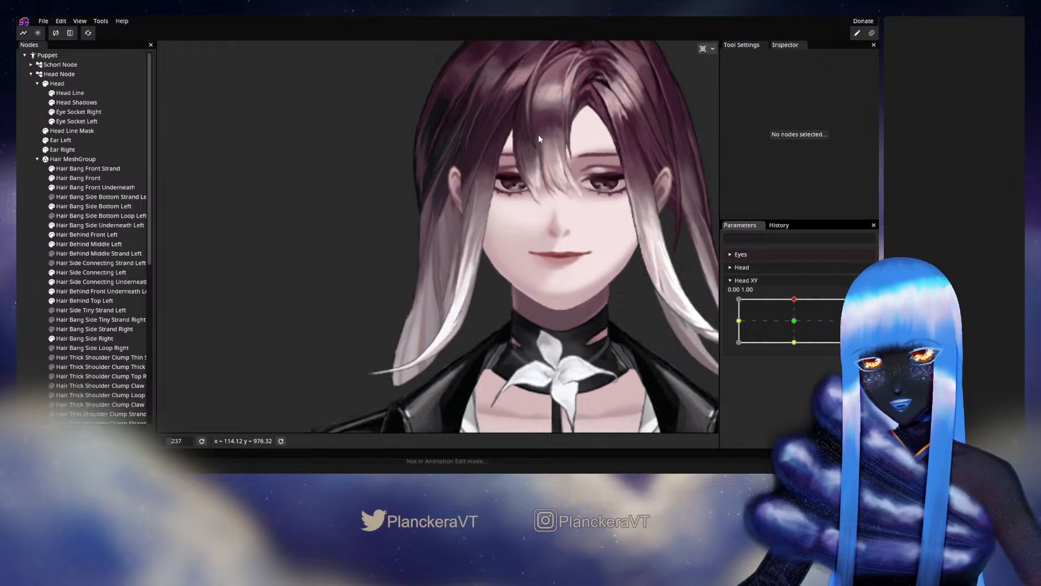
mouse_move(794, 299)
mouse_down()
mouse_move(796, 324)
mouse_move(796, 298)
mouse_move(795, 321)
mouse_move(751, 319)
mouse_move(792, 324)
mouse_move(794, 300)
mouse_up()
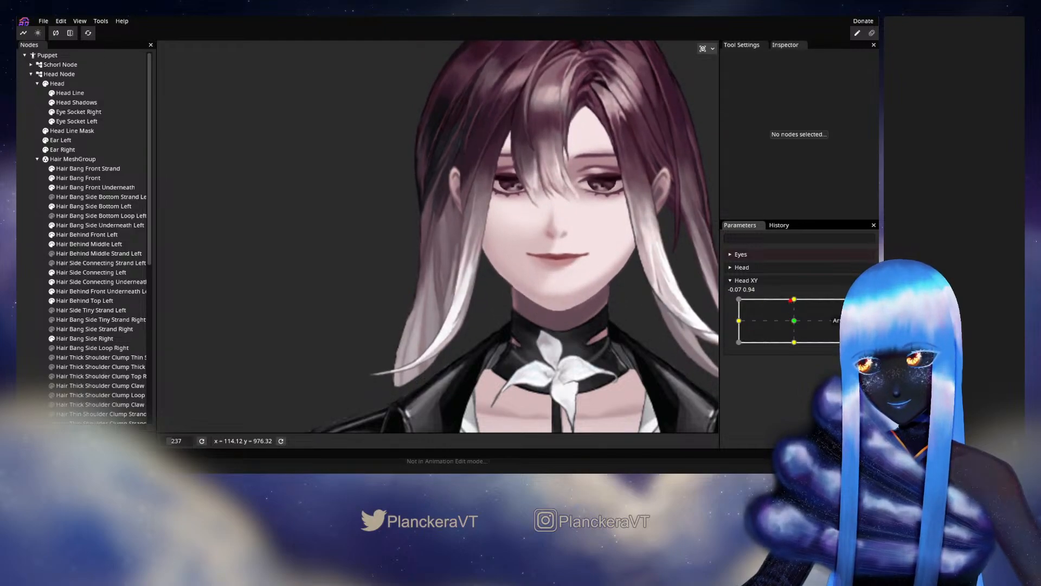
click(865, 305)
Select Hair Bang Side Right and adjust the outer-edge vertices midway down the bang at Head XY 0.00, 1.00.
scroll(416, 347, up, 3)
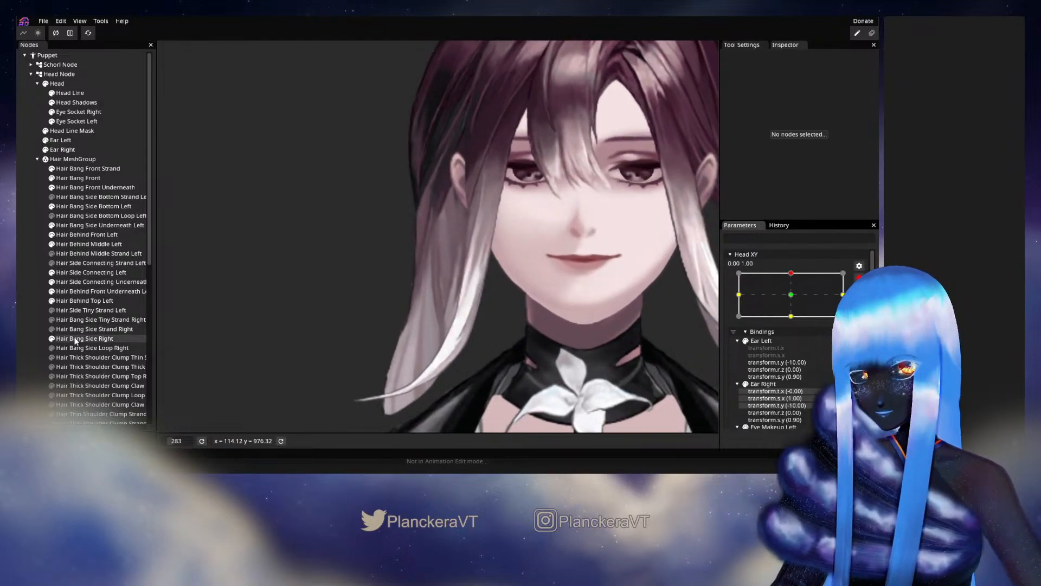
click(75, 338)
scroll(382, 293, up, 5)
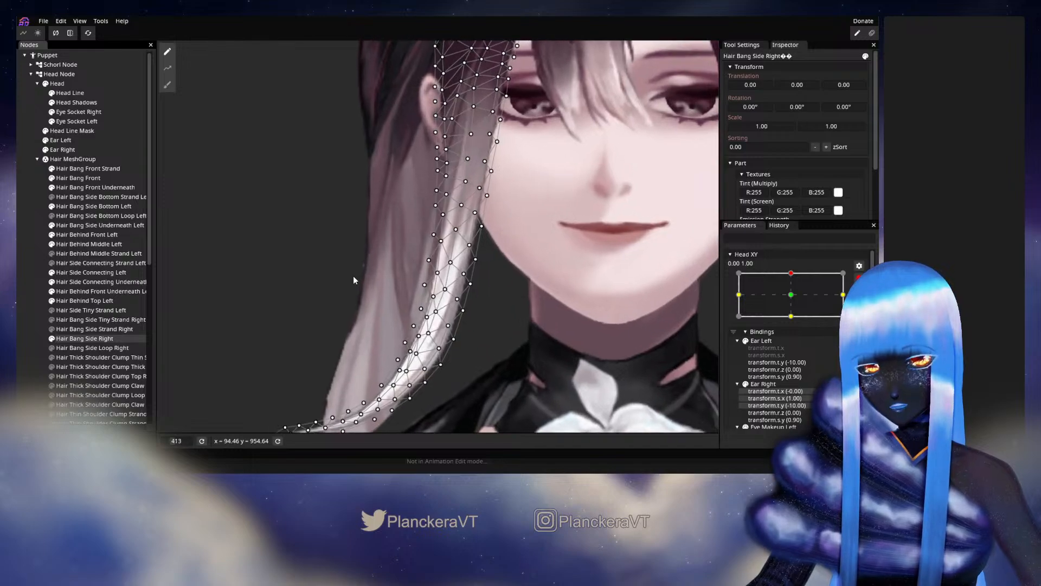
scroll(380, 268, up, 2)
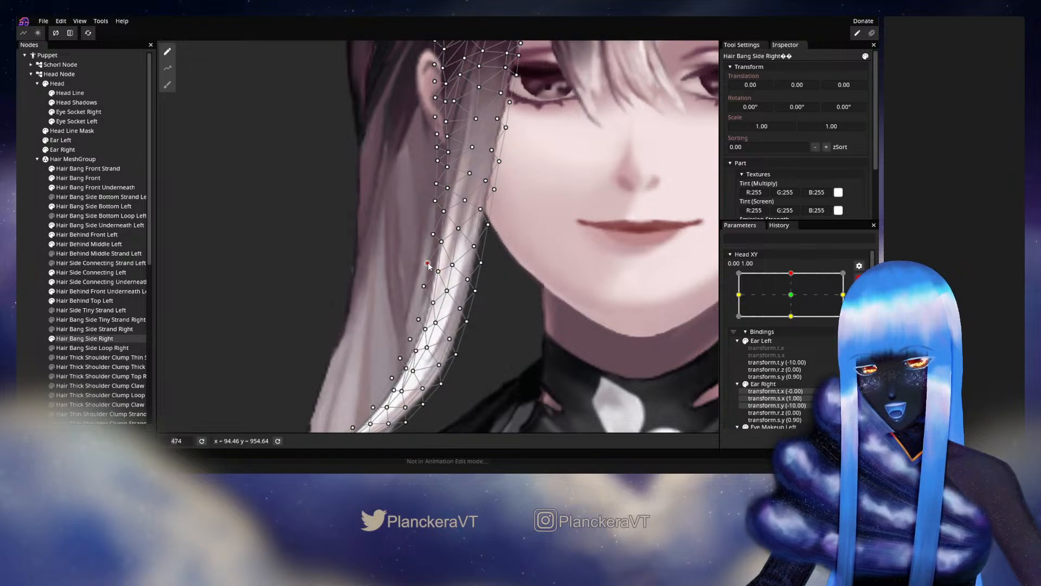
drag(444, 247, 442, 242)
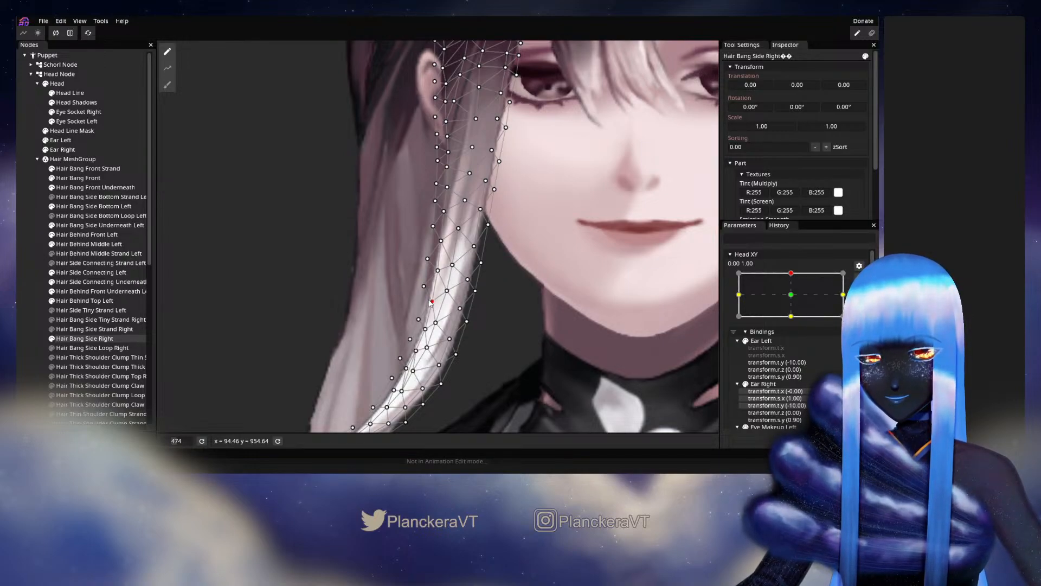
scroll(431, 303, up, 2)
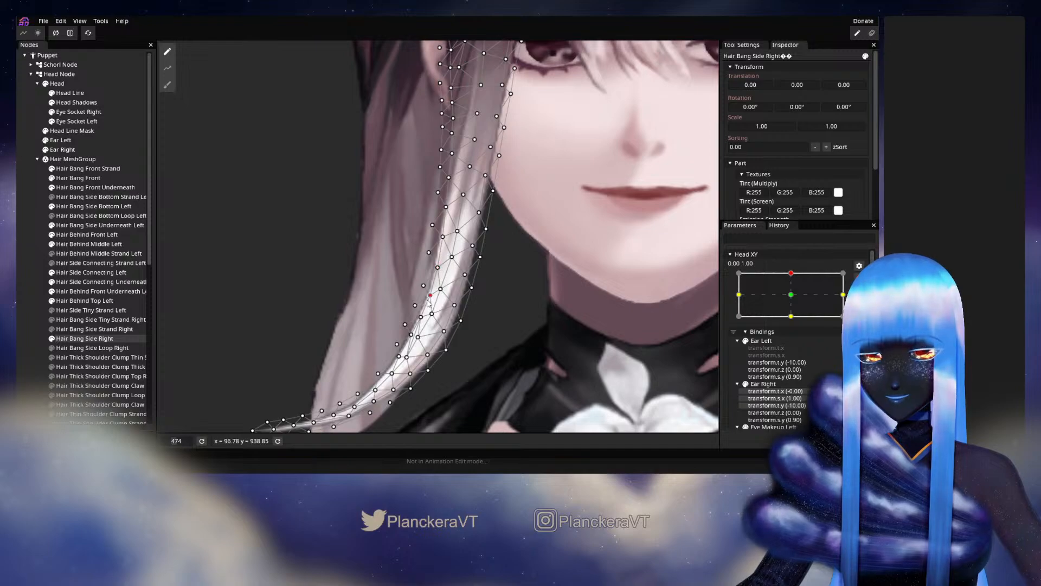
Deselect Hair Bang Side Right, preview its motion with Head XY, and rearm the 0.00, 1.00 keypoint.
click(516, 271)
scroll(520, 272, down, 3)
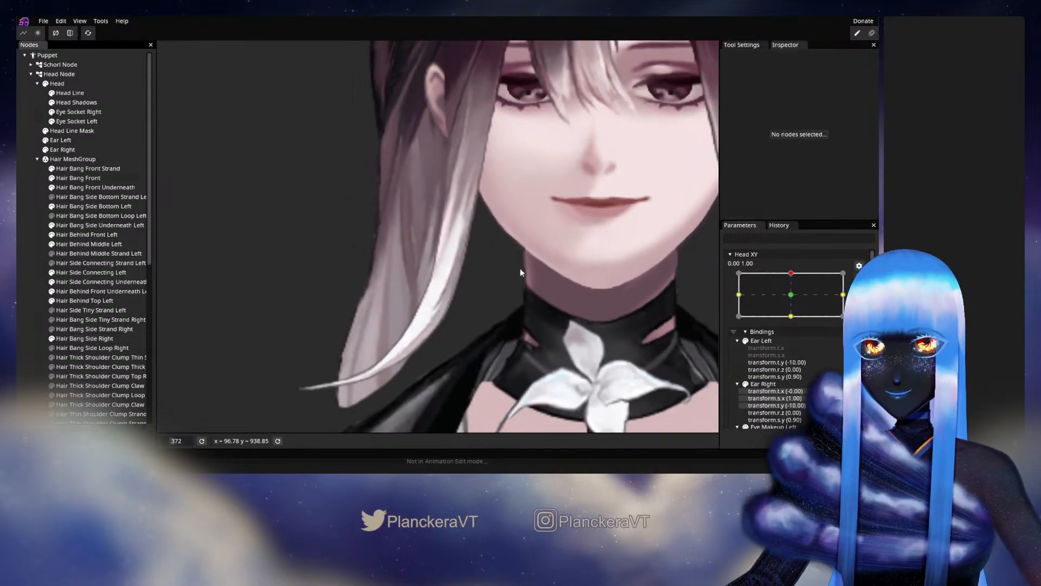
drag(520, 272, 526, 319)
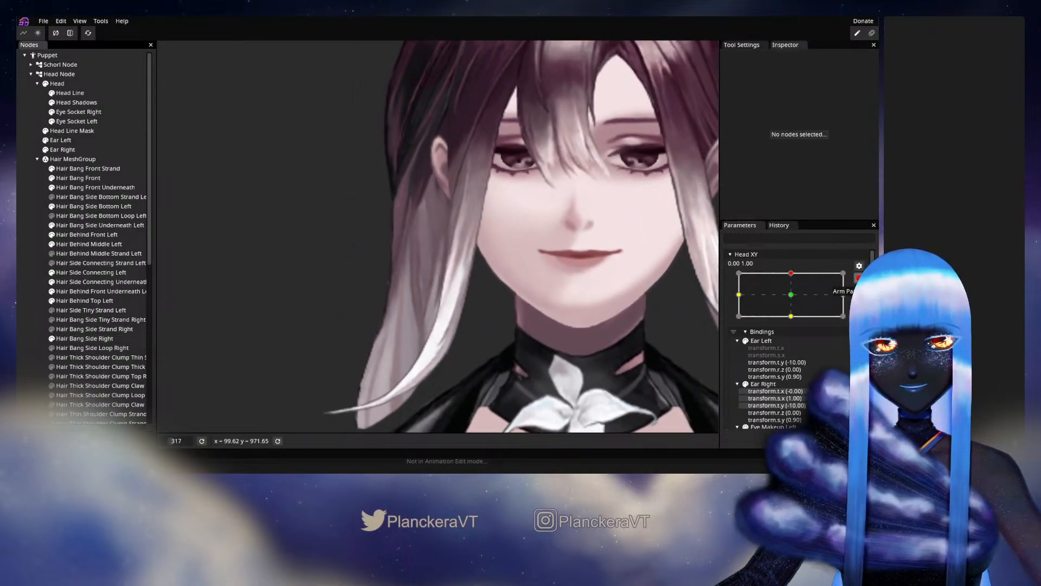
click(859, 278)
mouse_move(795, 300)
mouse_down()
mouse_move(792, 321)
mouse_move(796, 302)
mouse_up()
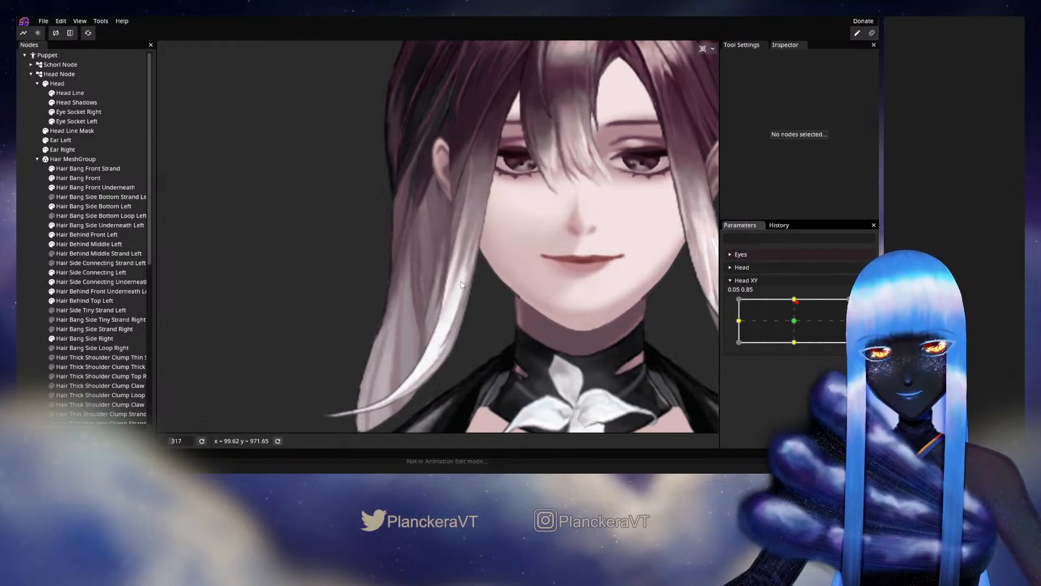
mouse_move(796, 302)
mouse_down()
mouse_move(792, 321)
mouse_move(795, 298)
mouse_up()
click(865, 305)
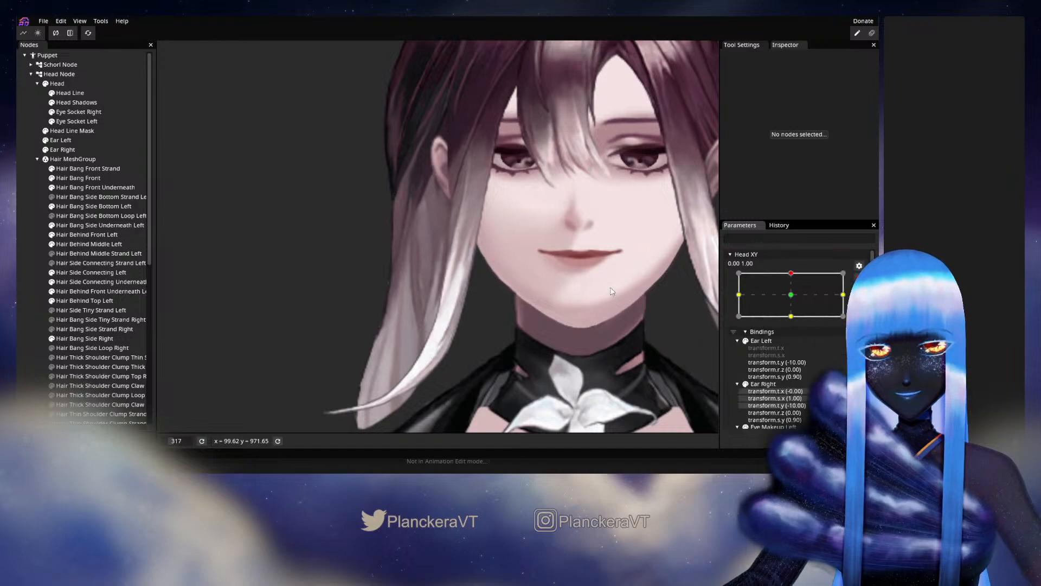
Reselect Hair Bang Side Right, adjust its central and outer-edge vertices beside and below the ear, and deselect the bang.
scroll(470, 265, up, 3)
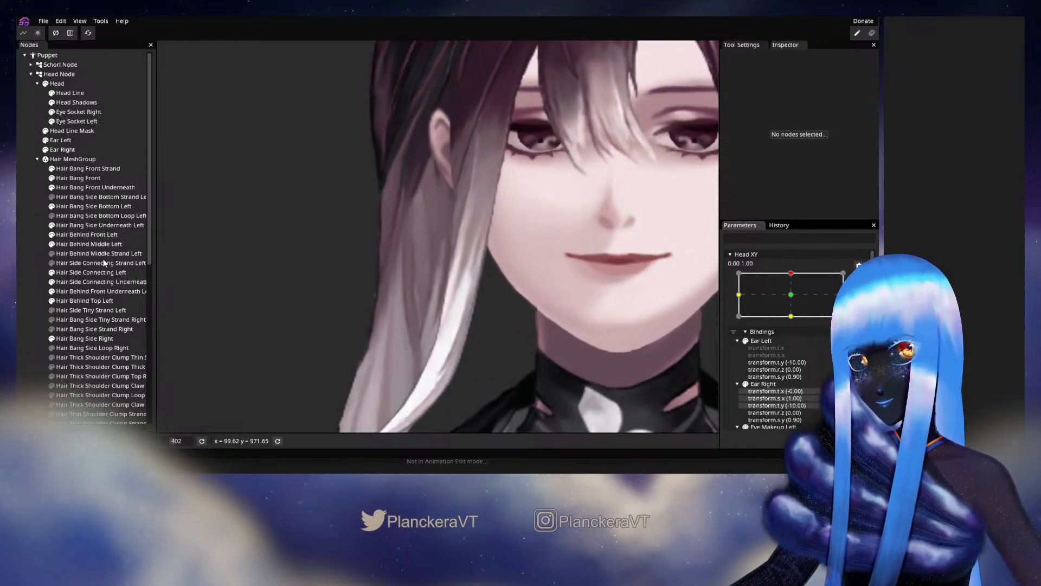
click(93, 337)
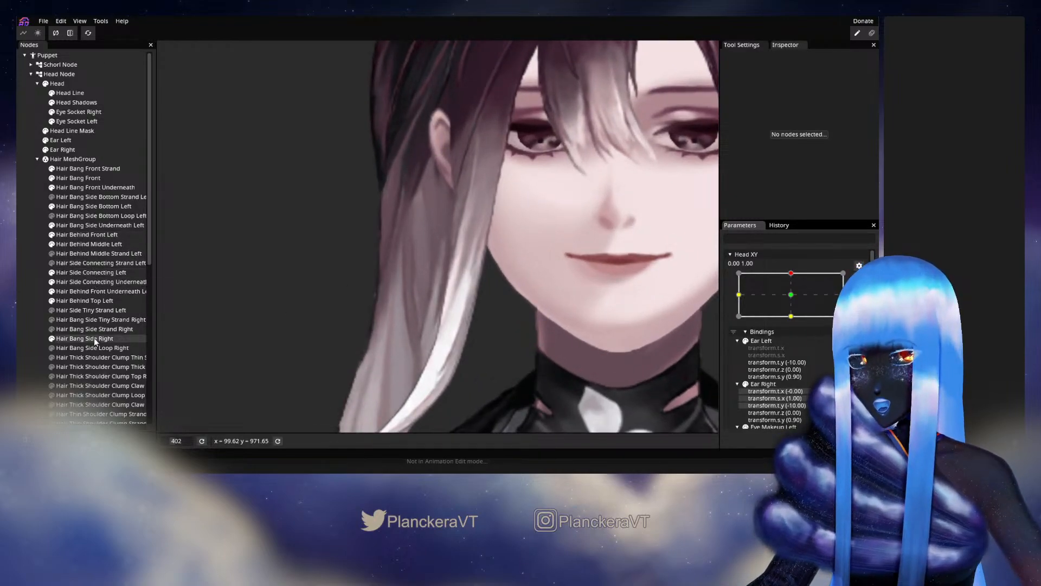
scroll(450, 254, up, 1)
scroll(450, 254, up, 2)
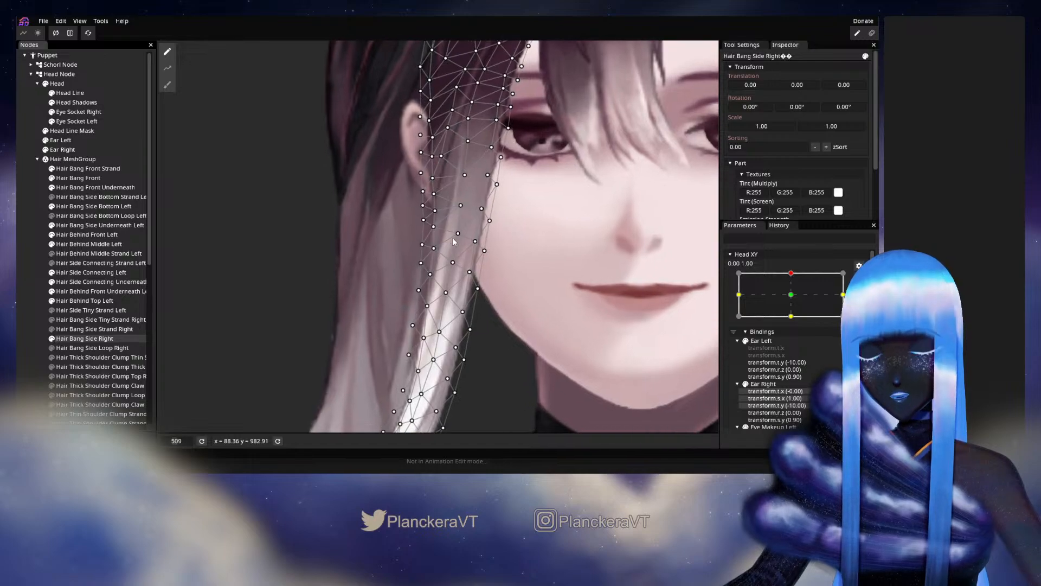
click(463, 211)
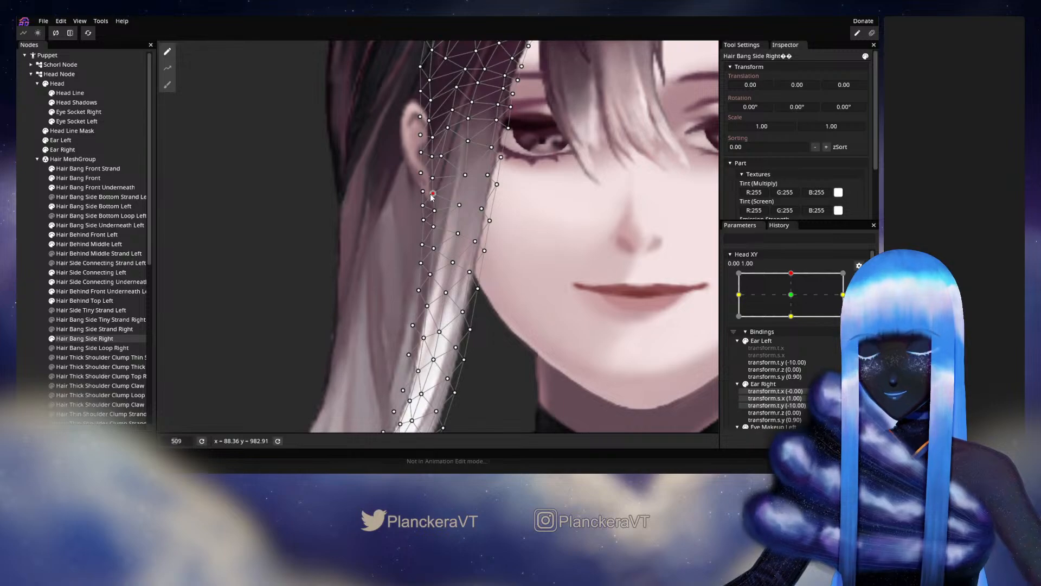
click(360, 201)
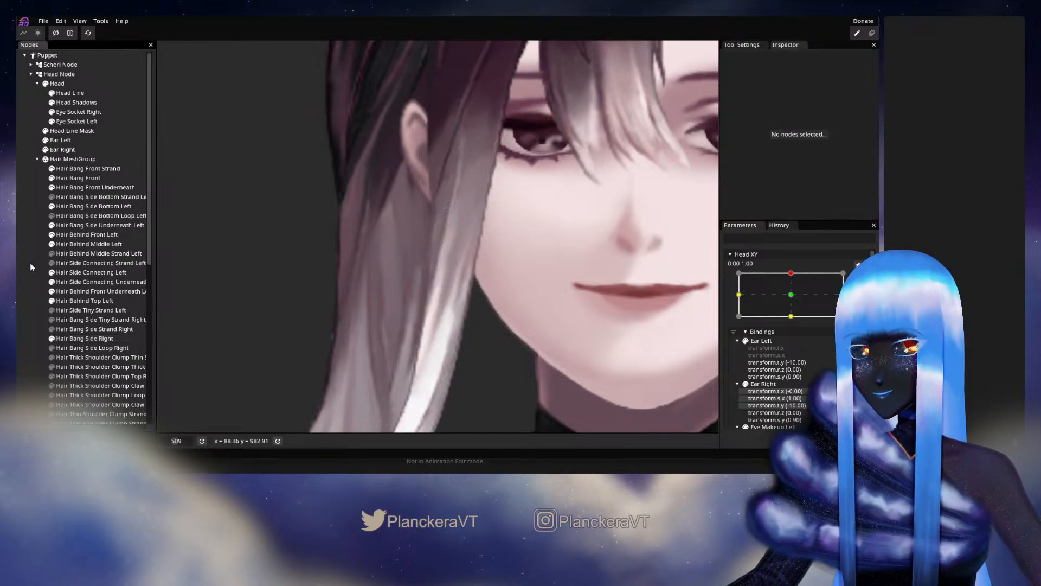
scroll(473, 275, down, 4)
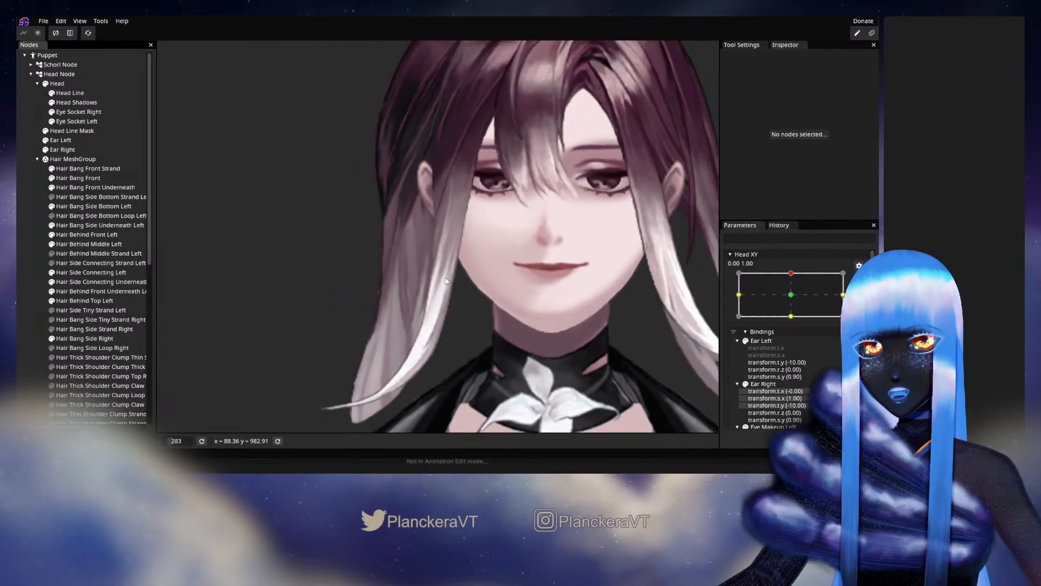
Preview the right side bang's motion around Head XY 0.00, 1.00, and rearm that keypoint for editing.
click(859, 277)
mouse_move(795, 301)
mouse_down()
mouse_move(793, 322)
mouse_move(794, 303)
mouse_up()
click(866, 304)
scroll(477, 228, up, 5)
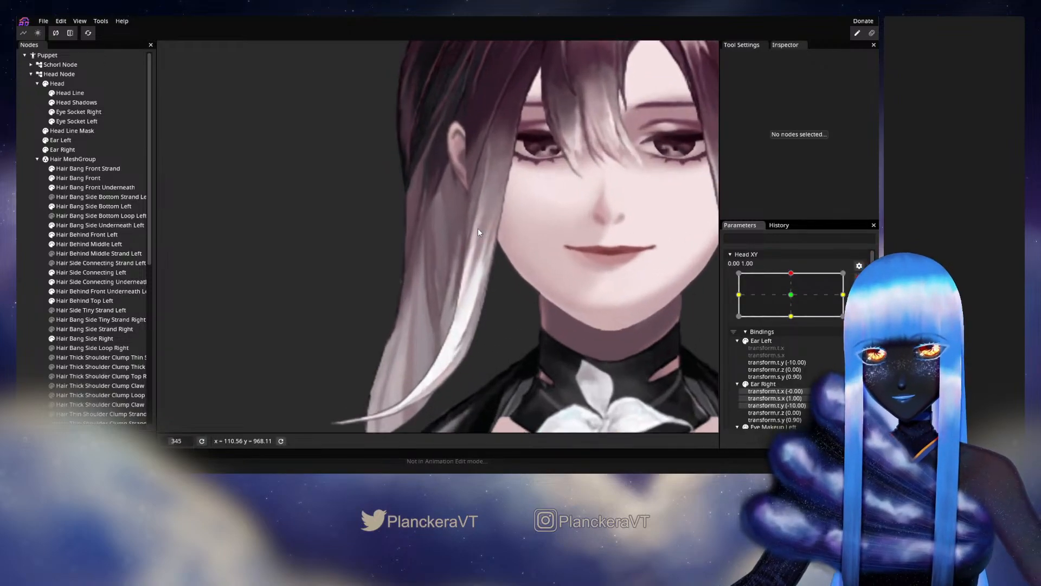
drag(477, 228, 444, 287)
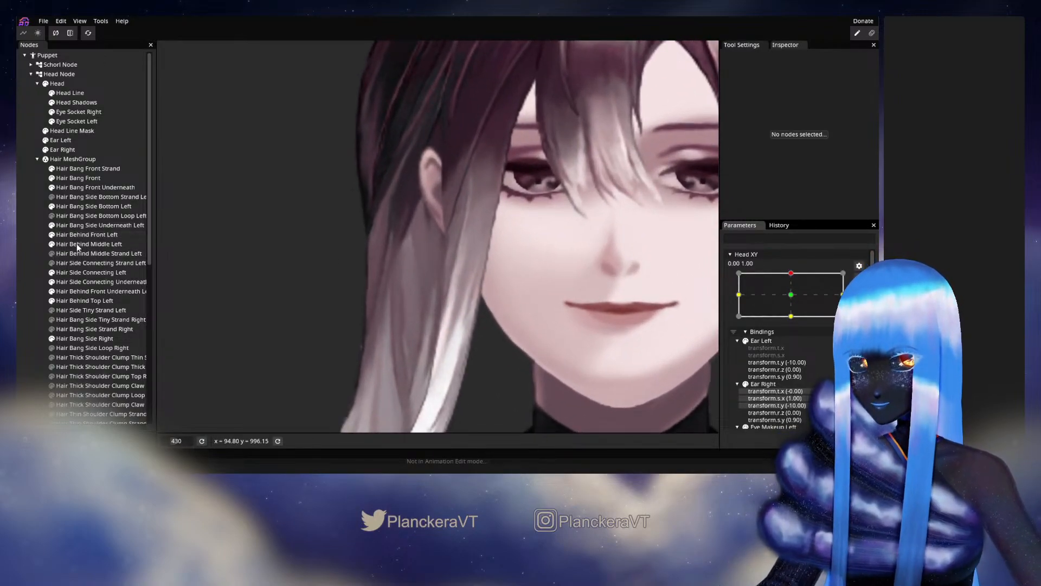
Select Hair Bang Side Right, adjust its vertices just below the earlobe at Head XY 0.00, 1.00, and deselect it.
scroll(90, 302, down, 2)
click(76, 279)
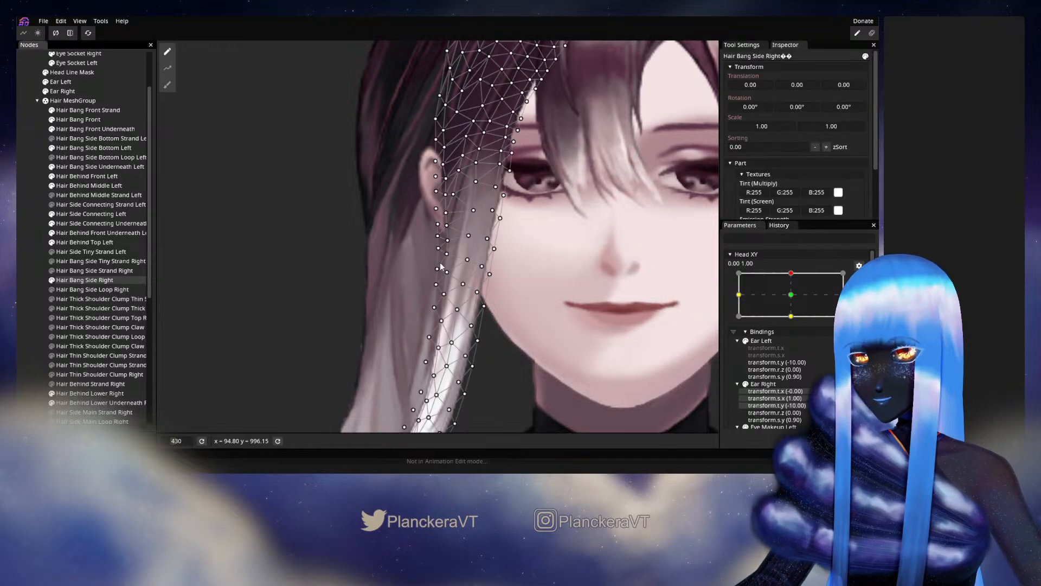
scroll(474, 240, up, 3)
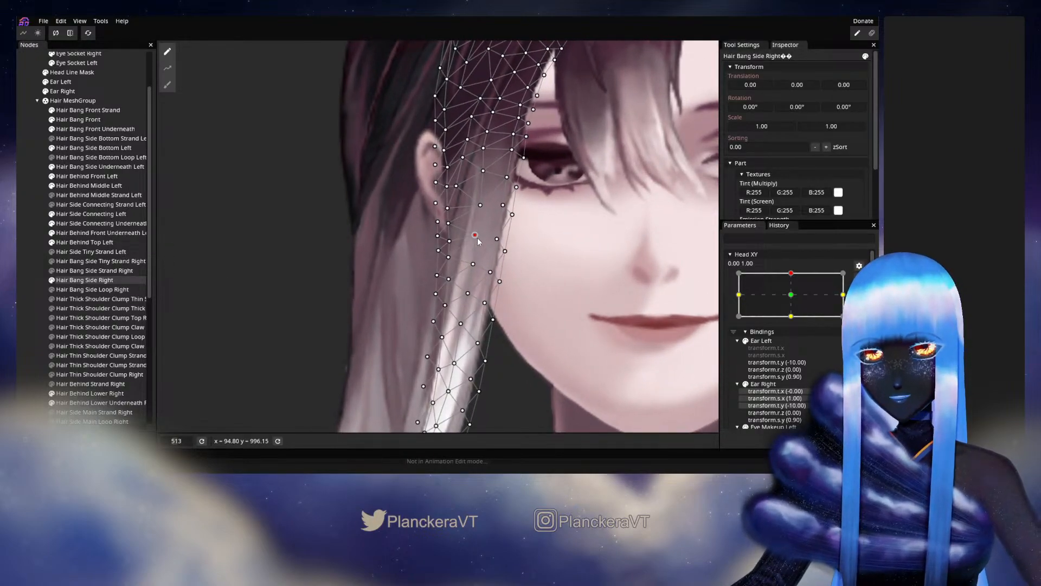
click(449, 242)
click(449, 258)
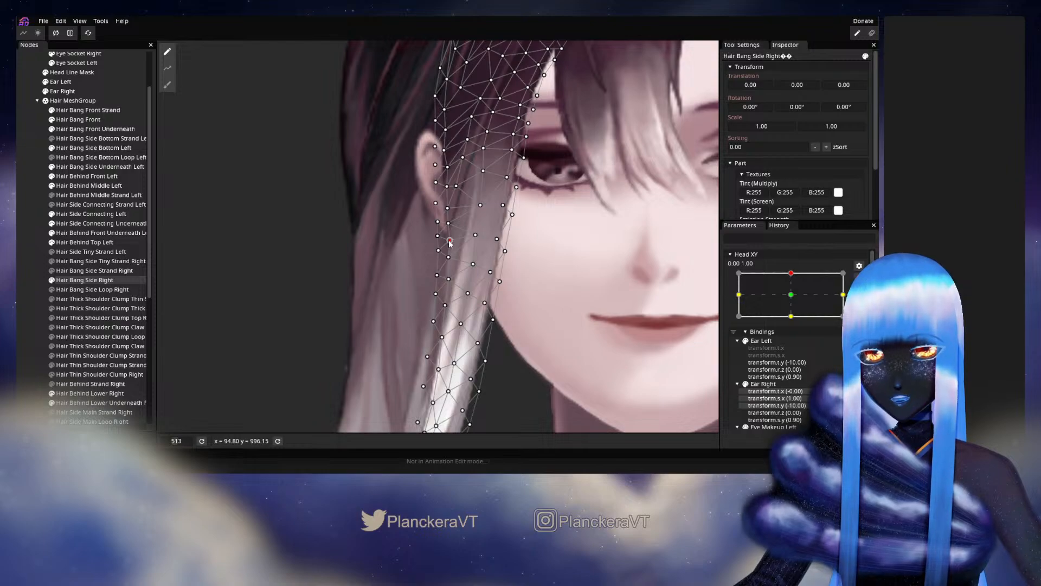
click(24, 281)
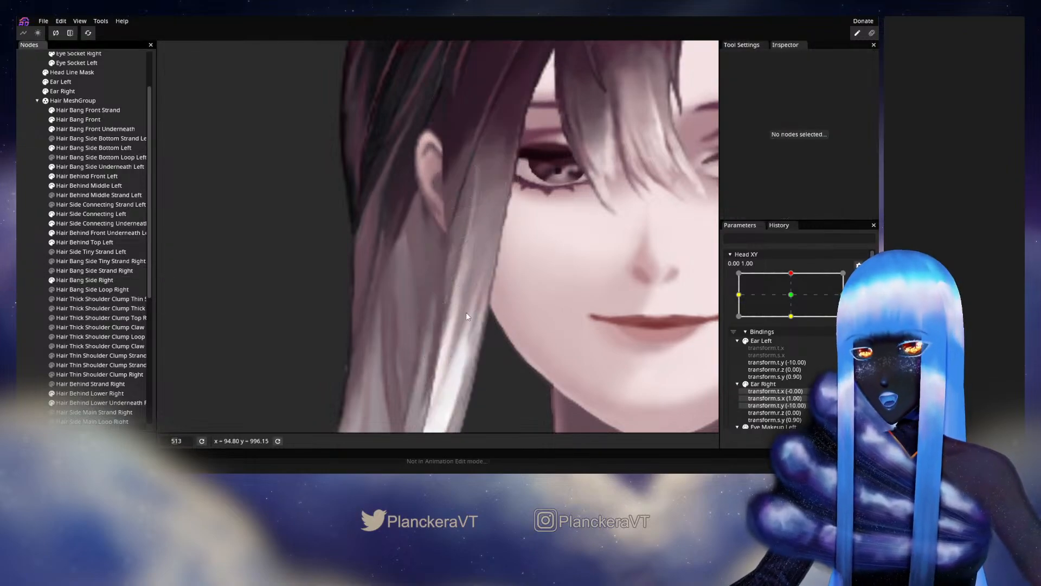
Disarm Head XY and examine how the right side bang moves against the ear and hair behind it.
scroll(515, 310, down, 2)
drag(518, 311, 525, 277)
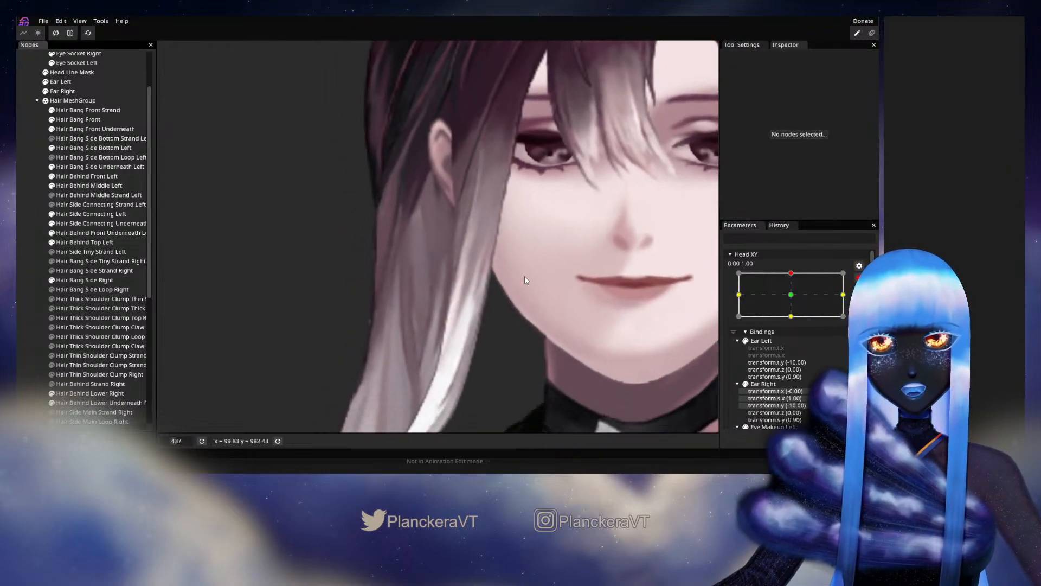
click(859, 277)
drag(631, 309, 647, 280)
scroll(647, 279, down, 1)
scroll(647, 282, down, 1)
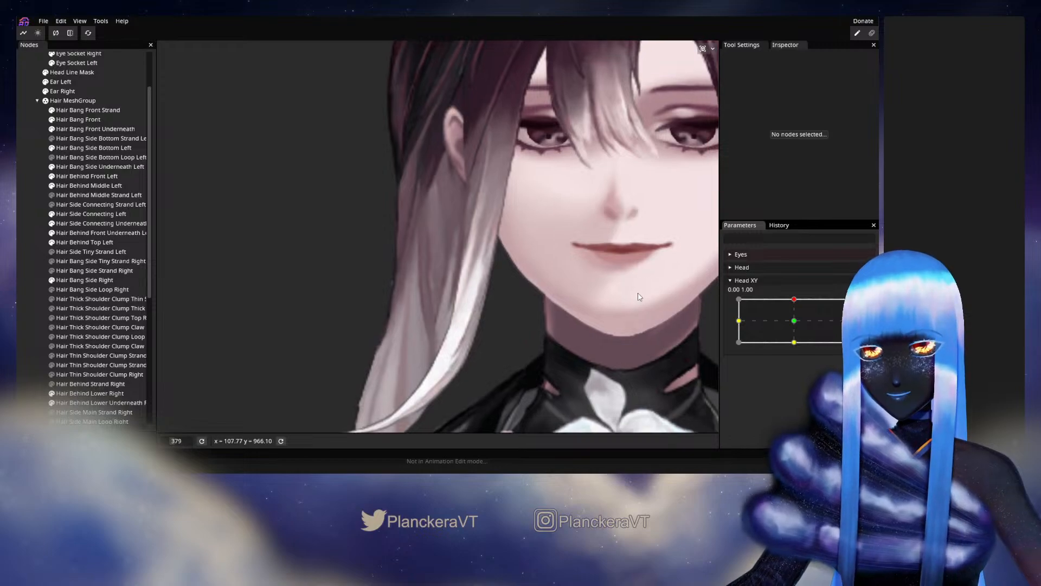
mouse_move(796, 303)
mouse_down()
mouse_move(793, 327)
mouse_move(791, 301)
mouse_up()
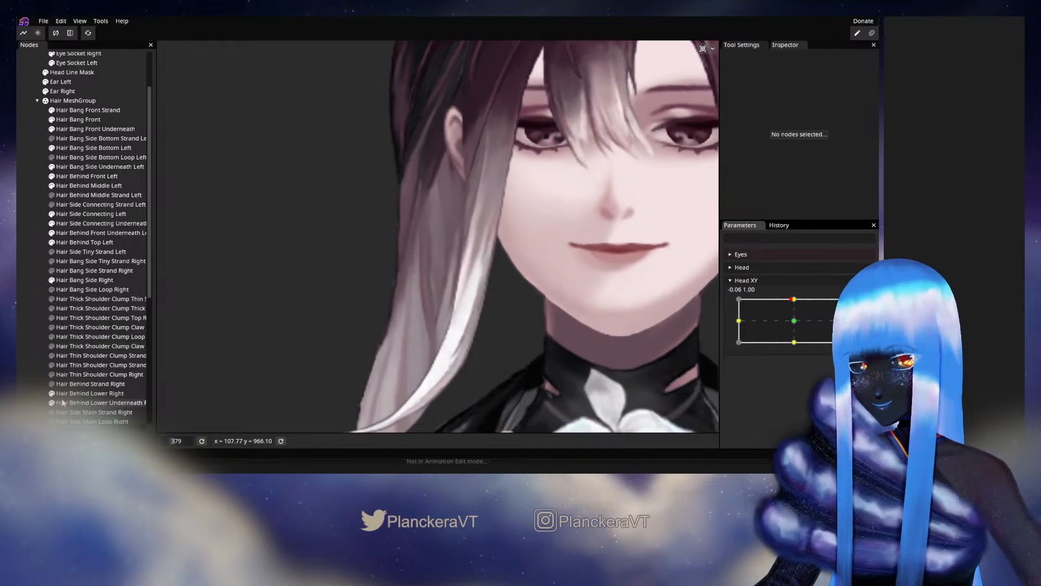
Hide Hair Side Main Right, preview the exposed side bang with Head XY, and rearm the 0.00, 1.00 keypoint.
scroll(54, 382, down, 2)
click(51, 373)
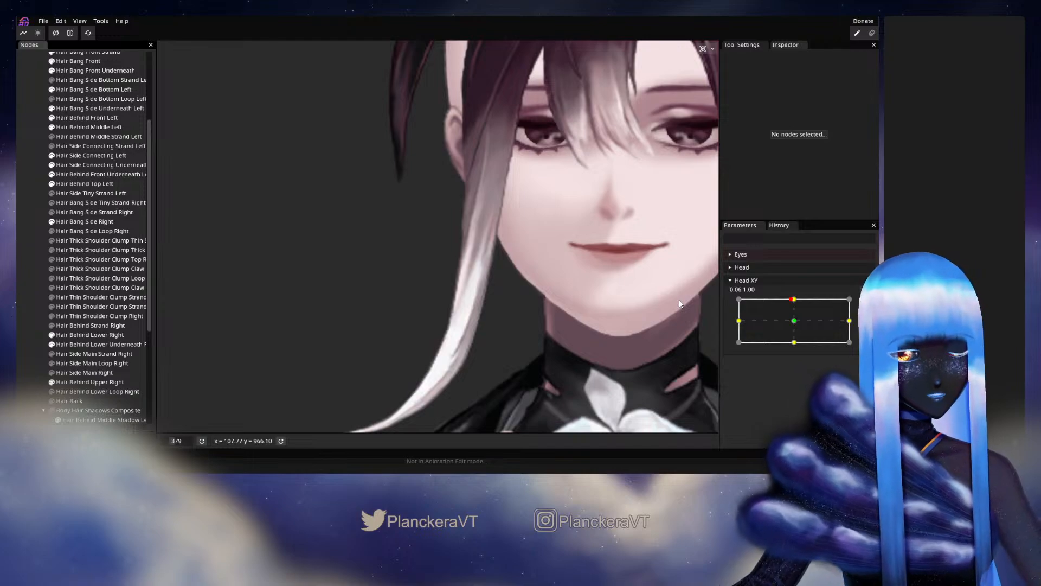
mouse_move(793, 300)
mouse_down()
mouse_move(795, 322)
mouse_move(788, 305)
mouse_move(795, 317)
mouse_move(802, 299)
mouse_up()
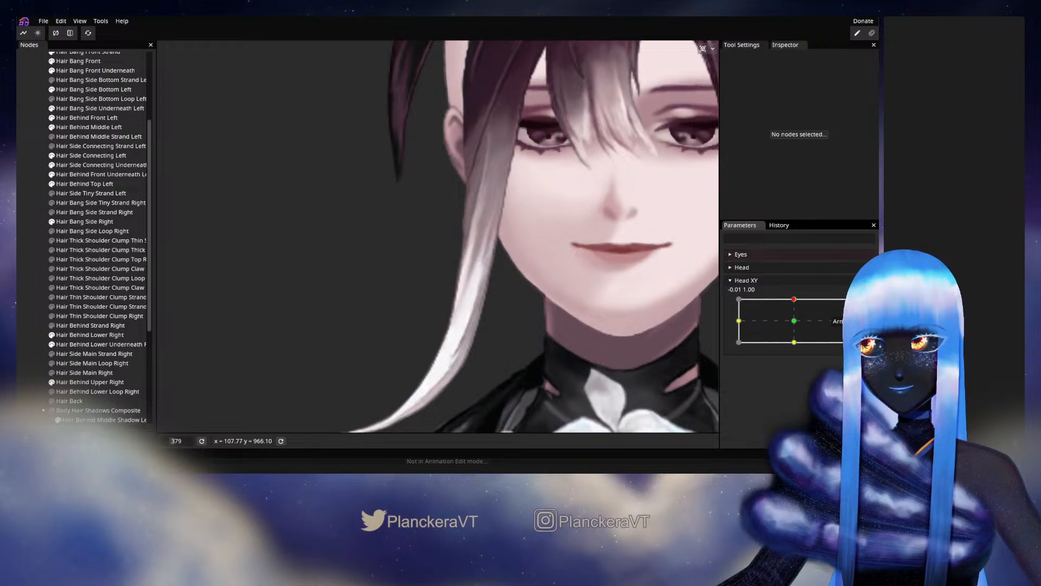
click(865, 306)
Select Hair Bang Side Right, refine its outer vertices beneath the earlobe at Head XY 0.00, 1.00, and deselect it.
scroll(438, 252, up, 2)
drag(436, 265, 402, 330)
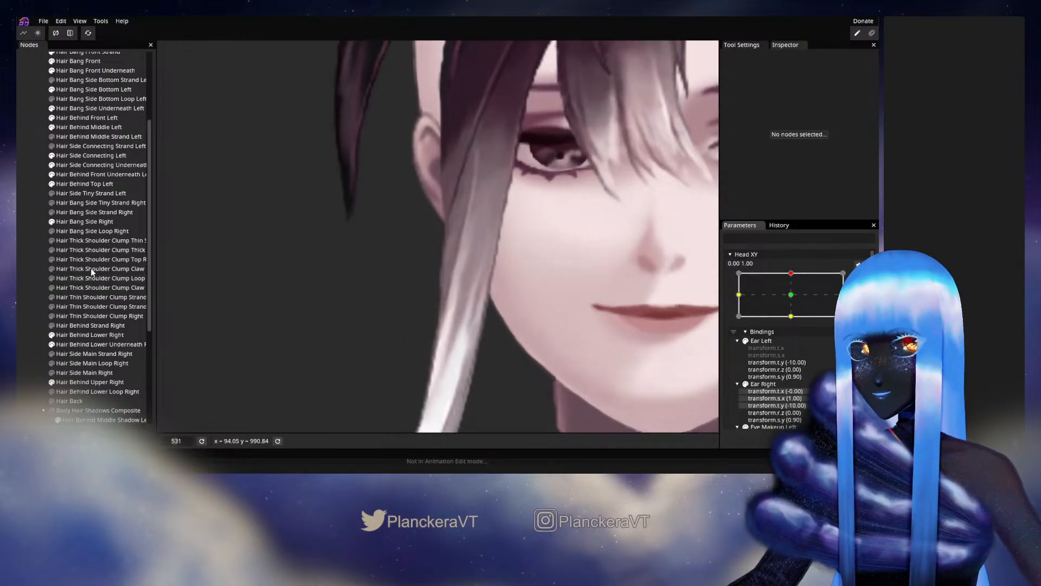
scroll(91, 260, up, 1)
click(88, 250)
scroll(390, 261, up, 1)
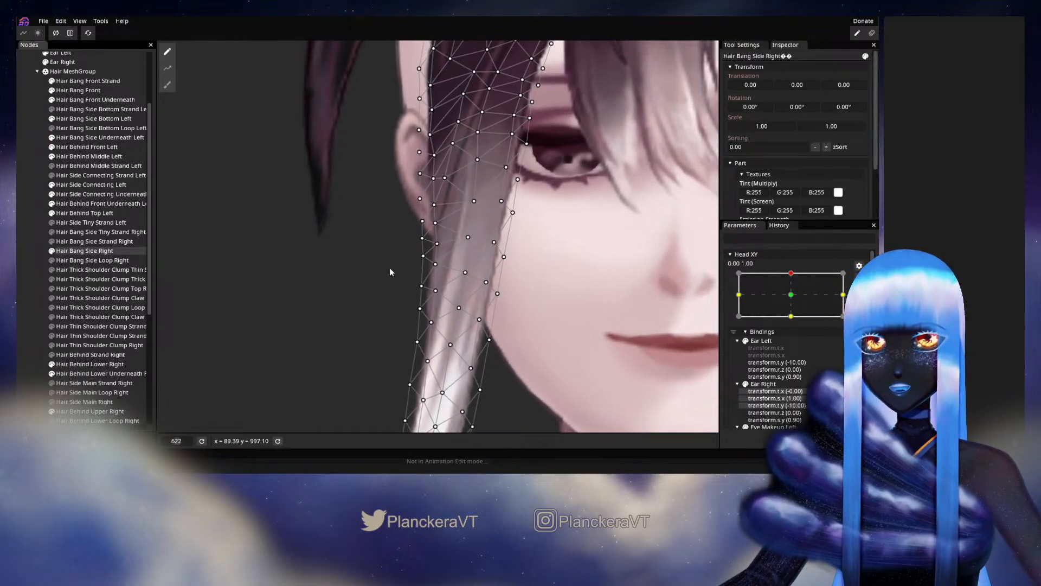
click(439, 226)
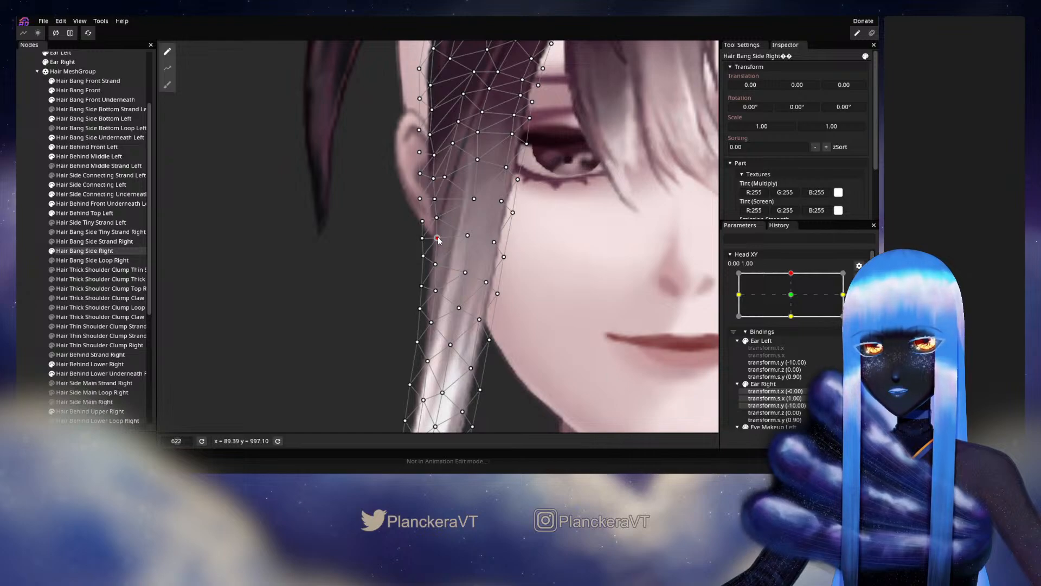
click(48, 242)
Preview the bang's outer edge near the ear with Head XY, and rearm the 0.00, 1.00 keypoint.
scroll(455, 305, down, 6)
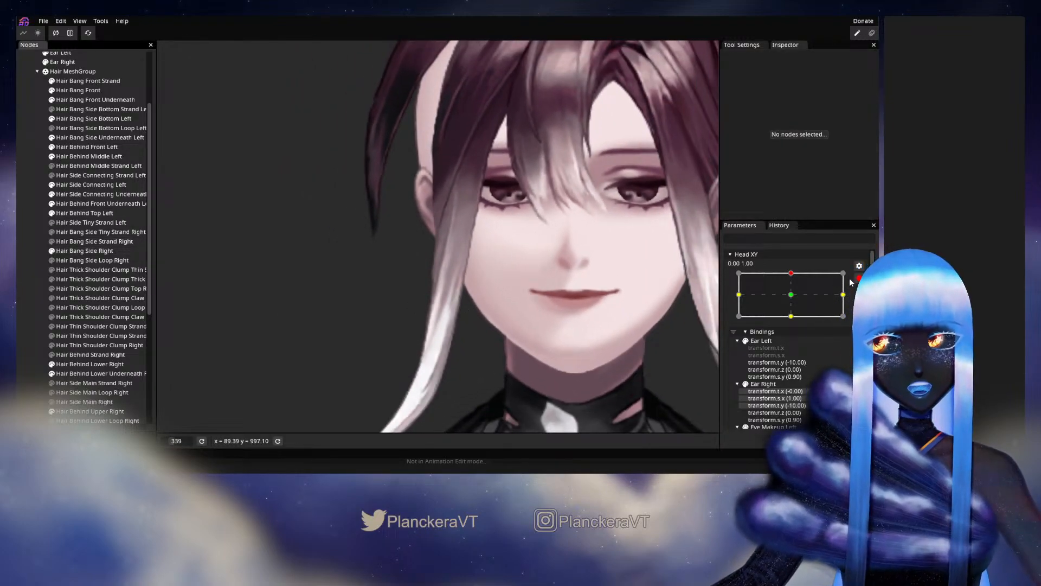
click(859, 278)
mouse_move(794, 299)
mouse_down()
mouse_move(795, 317)
mouse_move(795, 302)
mouse_up()
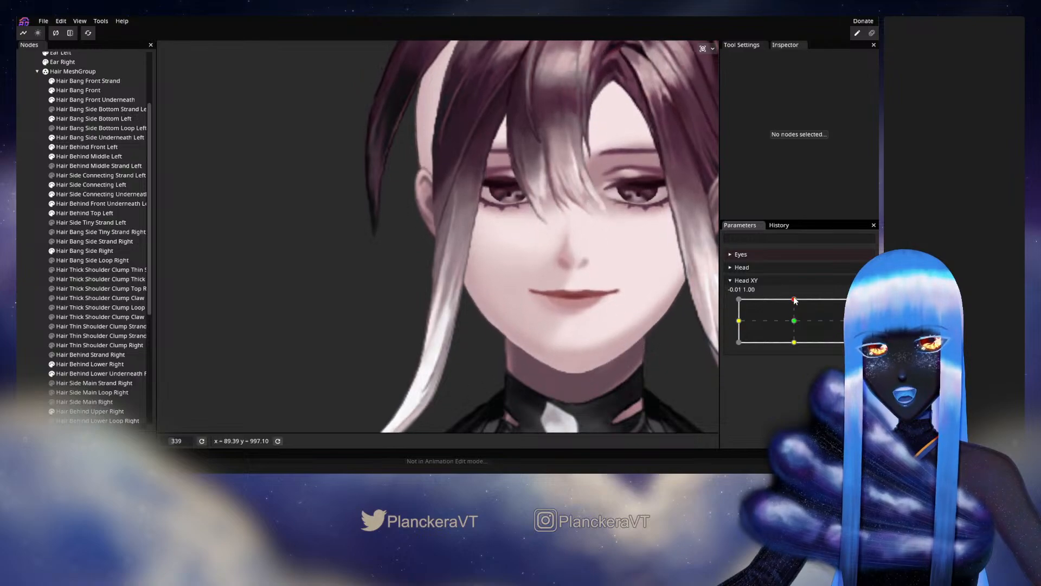
click(864, 304)
Reselect Hair Bang Side Right, fine-tune the vertex at the tip of the earlobe, and deselect the bang.
scroll(402, 286, up, 5)
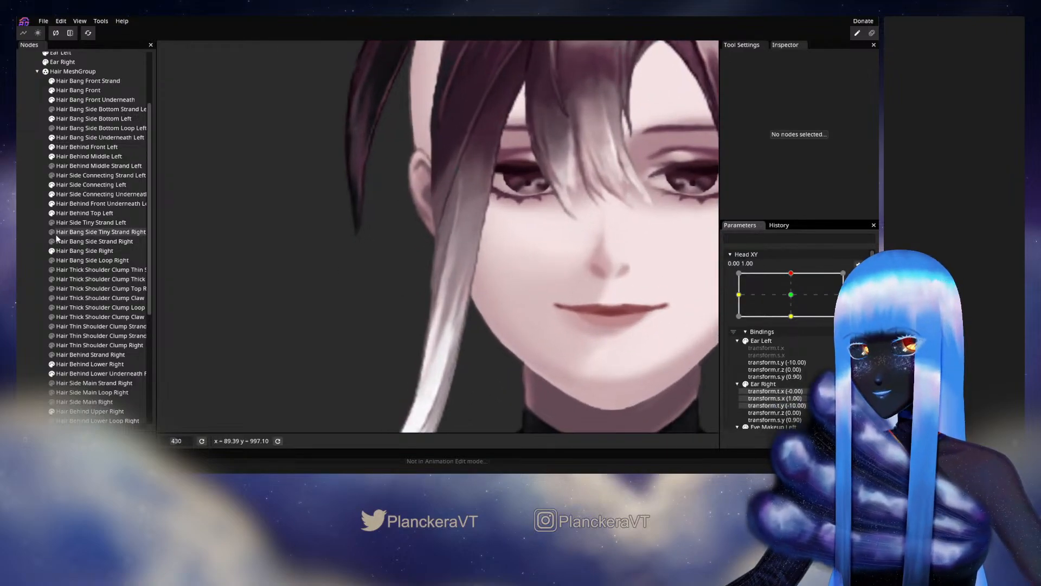
click(71, 252)
scroll(475, 256, up, 2)
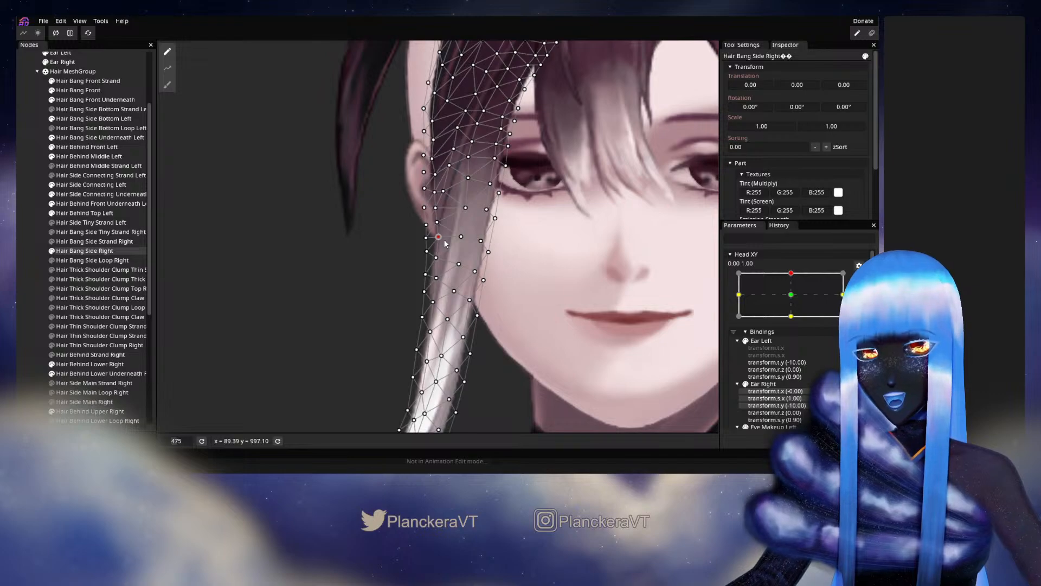
click(20, 284)
Review both side bangs while moving Head XY around 0.00, 1.00, and rearm that keypoint.
scroll(535, 338, down, 5)
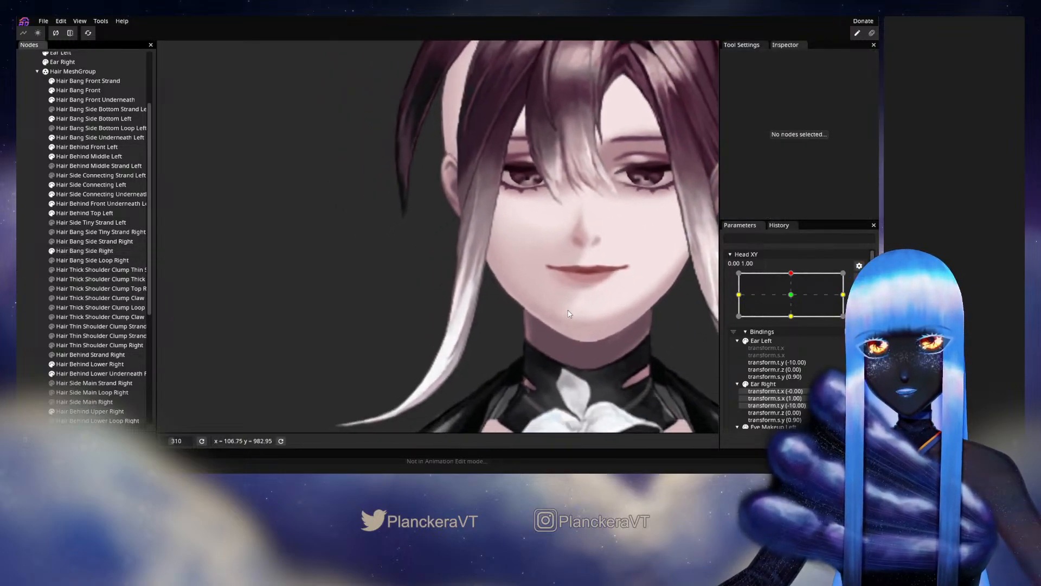
scroll(597, 312, down, 2)
click(859, 277)
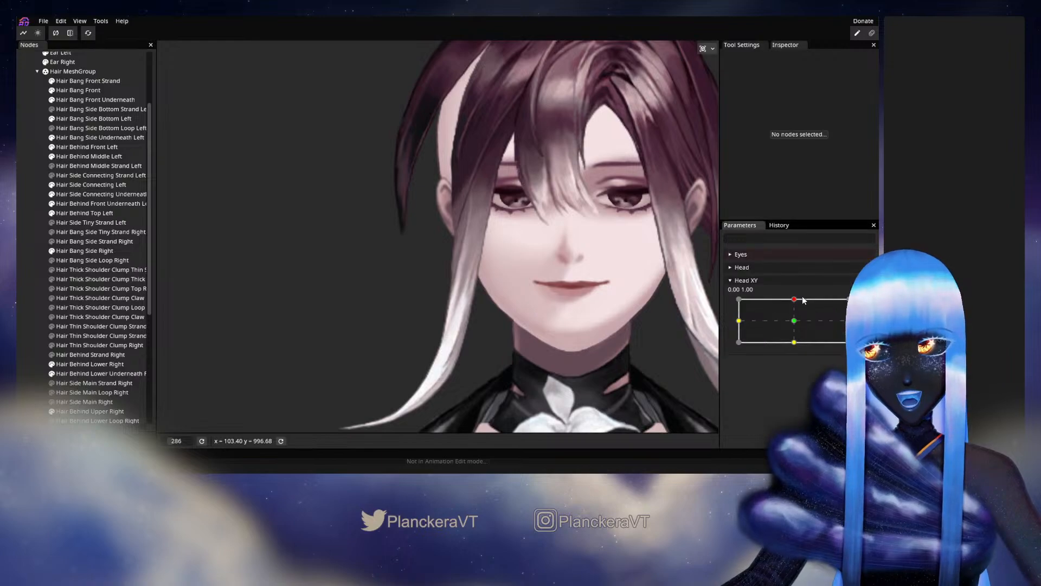
mouse_move(794, 300)
mouse_down()
mouse_move(793, 316)
mouse_move(793, 300)
mouse_up()
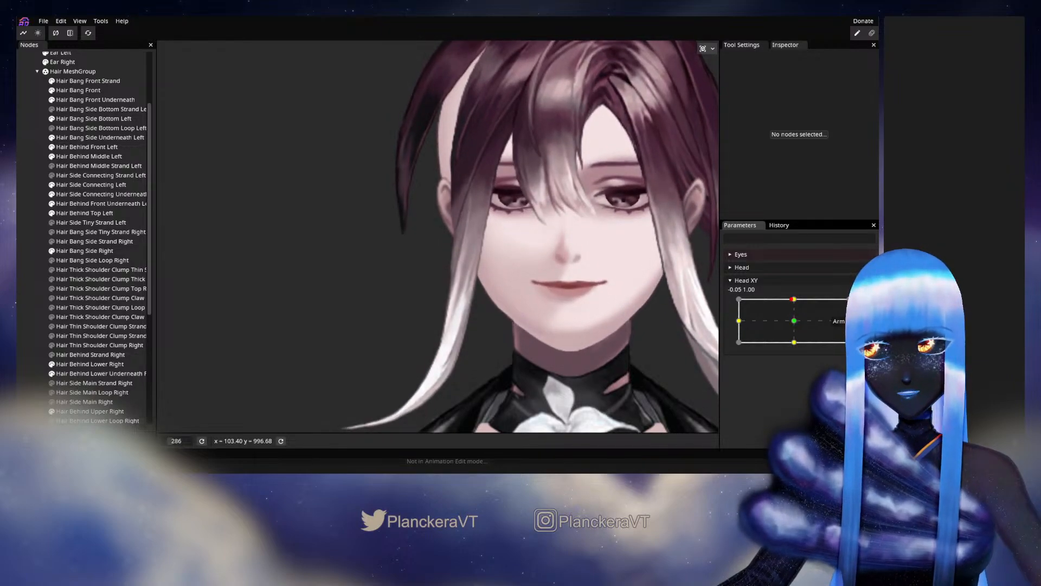
click(865, 305)
Select Hair Bang Side Right, adjust its central vertices at eye level at Head XY 0.00, 1.00, and deselect it.
scroll(484, 234, up, 2)
drag(484, 233, 456, 279)
scroll(456, 278, up, 2)
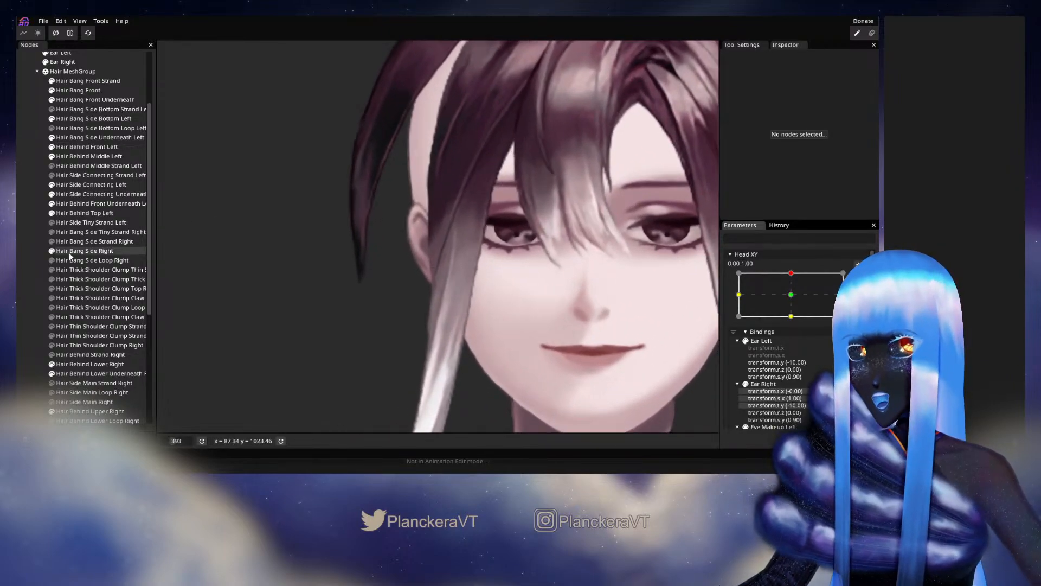
click(469, 215)
scroll(469, 216, up, 1)
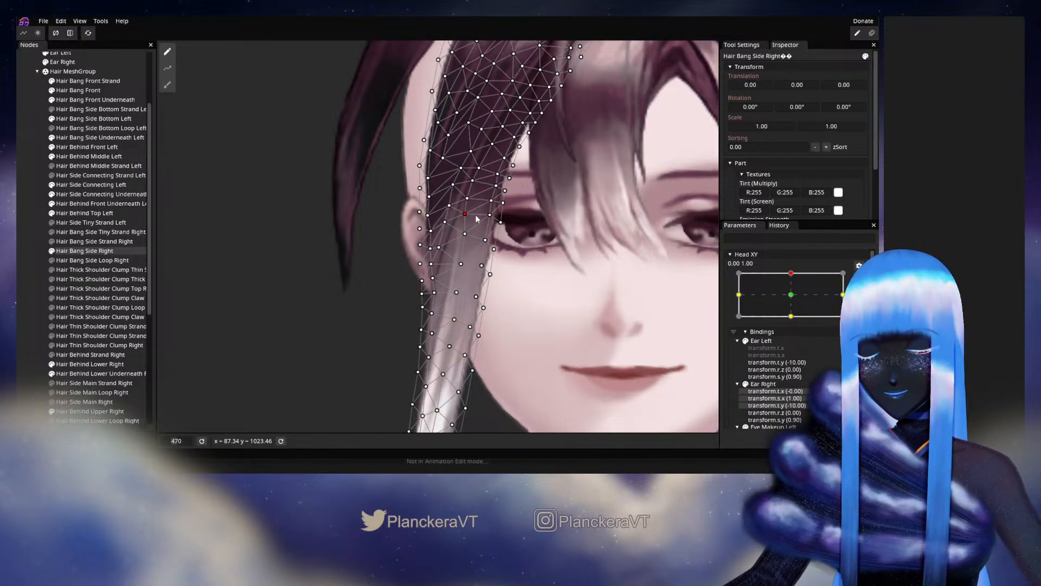
click(277, 298)
Disarm Head XY and preview the right side bang's motion beside the eye around 0.00, 1.00.
scroll(566, 249, down, 3)
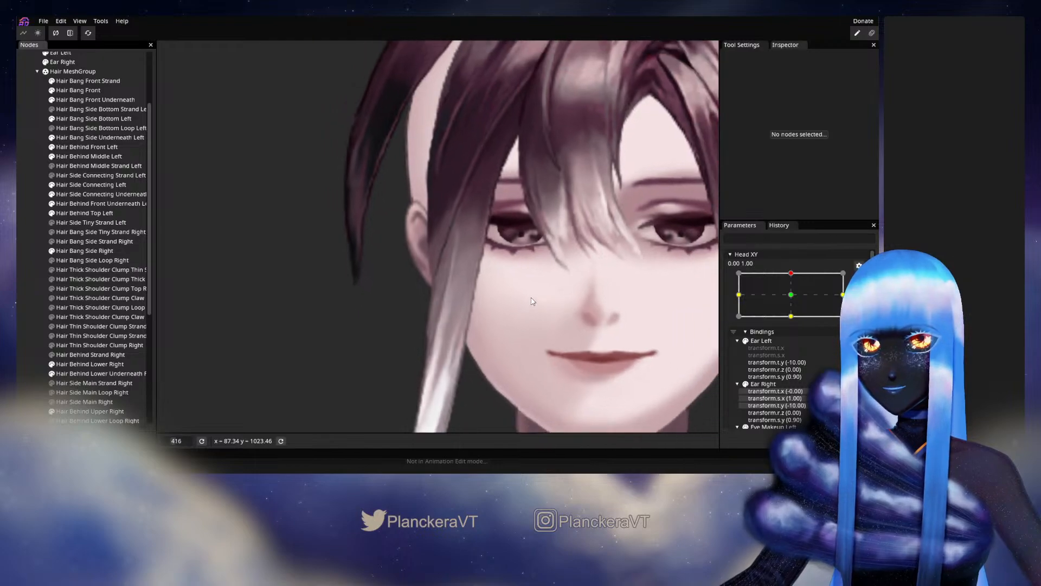
click(859, 277)
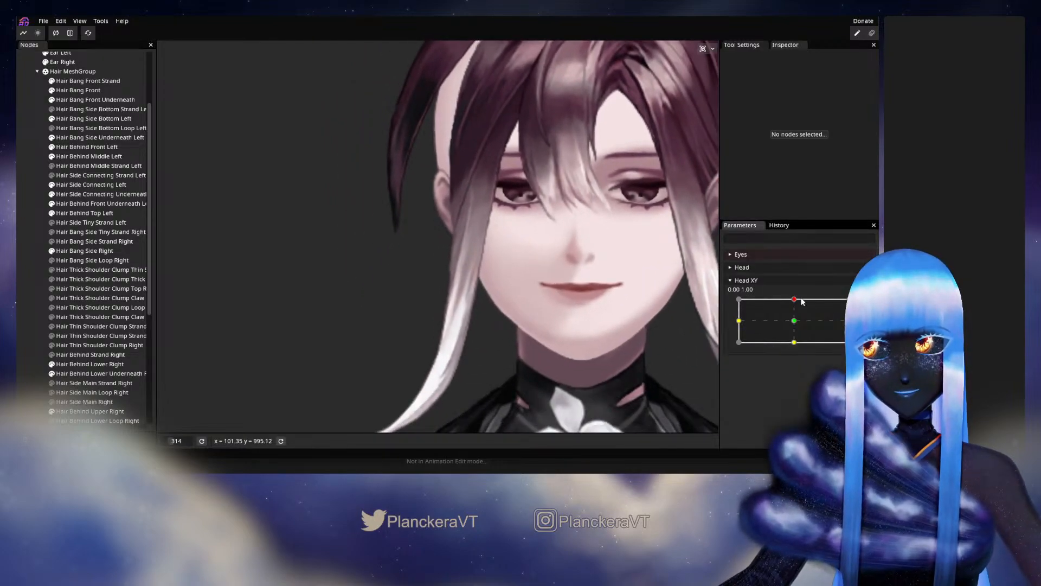
mouse_move(795, 301)
mouse_down()
mouse_move(795, 319)
mouse_move(793, 300)
mouse_up()
With Head XY armed at 0.00, 1.00, adjust Hair Bang Side Right's outer vertices below the ear, and deselect the bang.
scroll(396, 307, up, 3)
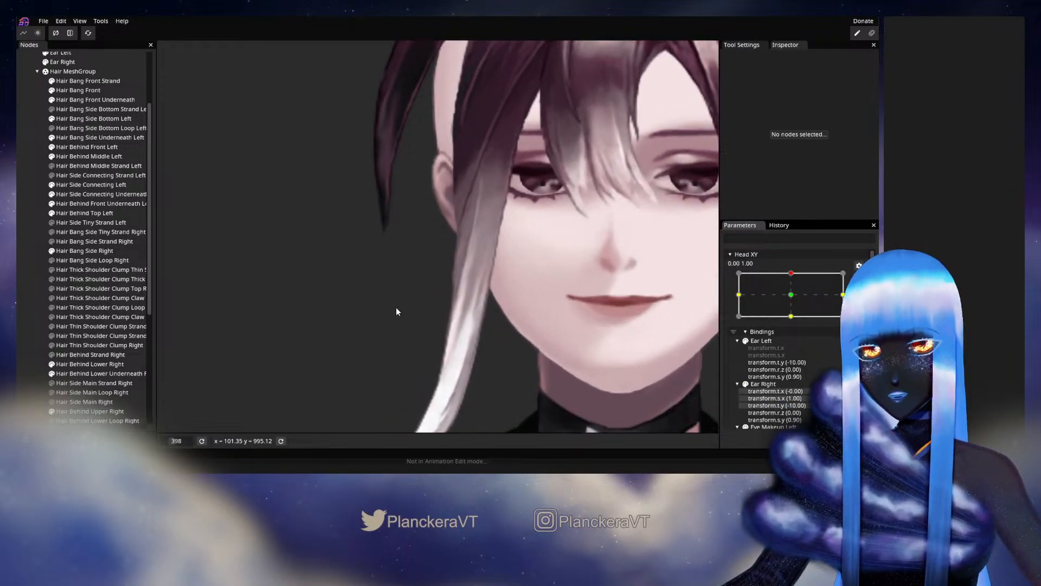
click(98, 251)
scroll(457, 279, up, 3)
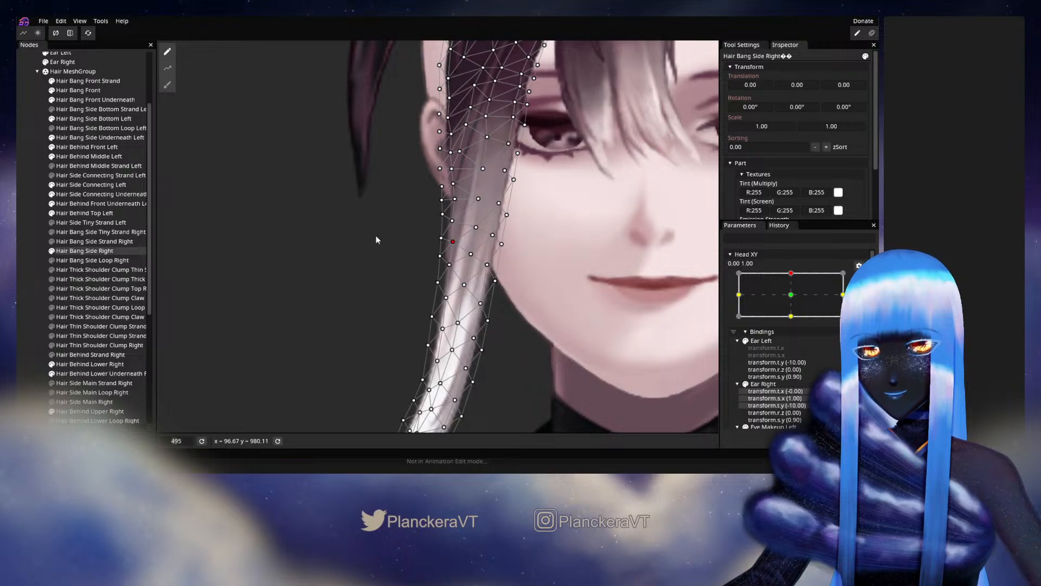
click(533, 272)
Preview the bang's lower section by moving Head XY slightly sideways, and rearm the 0.00, 1.00 keypoint.
scroll(537, 270, down, 4)
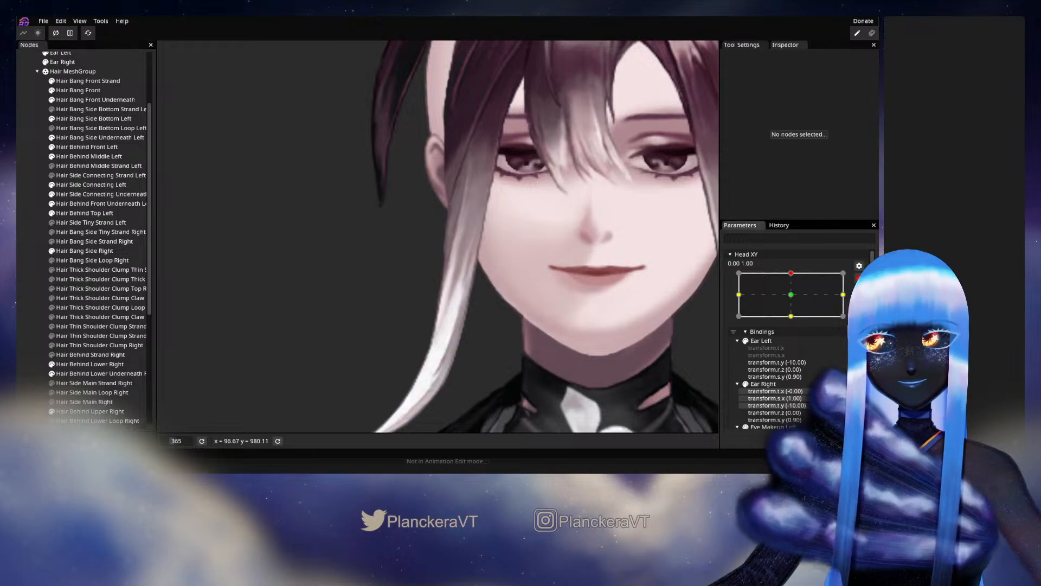
click(859, 278)
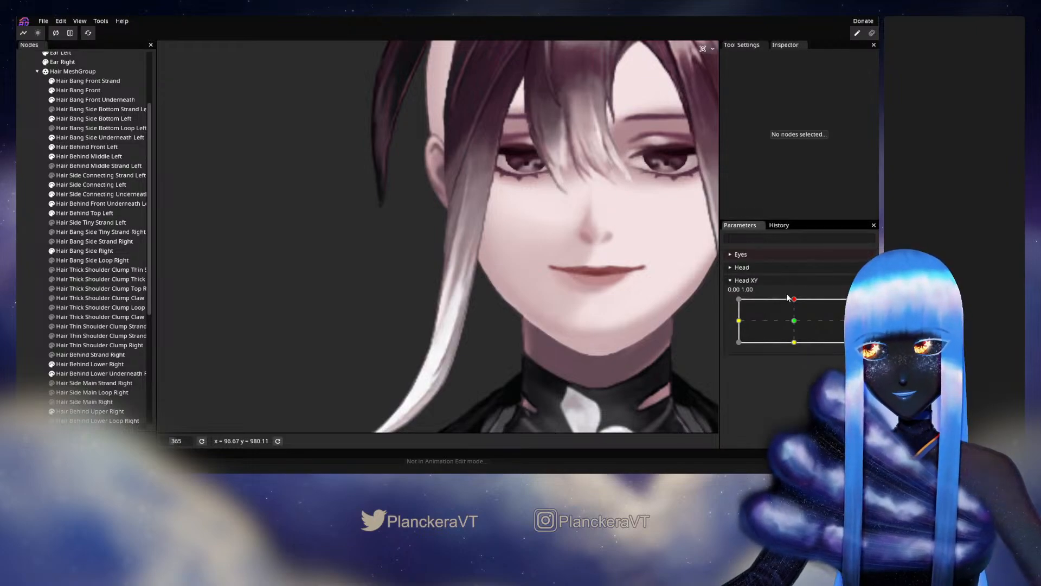
mouse_move(796, 302)
mouse_down()
mouse_move(793, 318)
mouse_move(795, 303)
mouse_up()
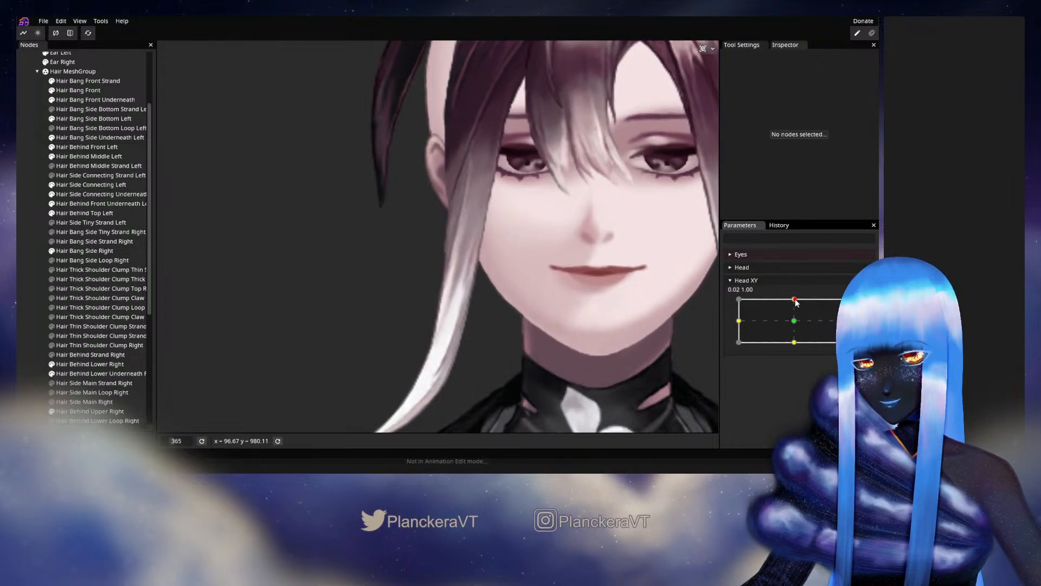
click(864, 306)
Select Hair Bang Side Right, adjust its central vertices beside the cheek at Head XY 0.00, 1.00, and deselect it.
scroll(498, 299, up, 4)
click(79, 251)
scroll(470, 239, up, 2)
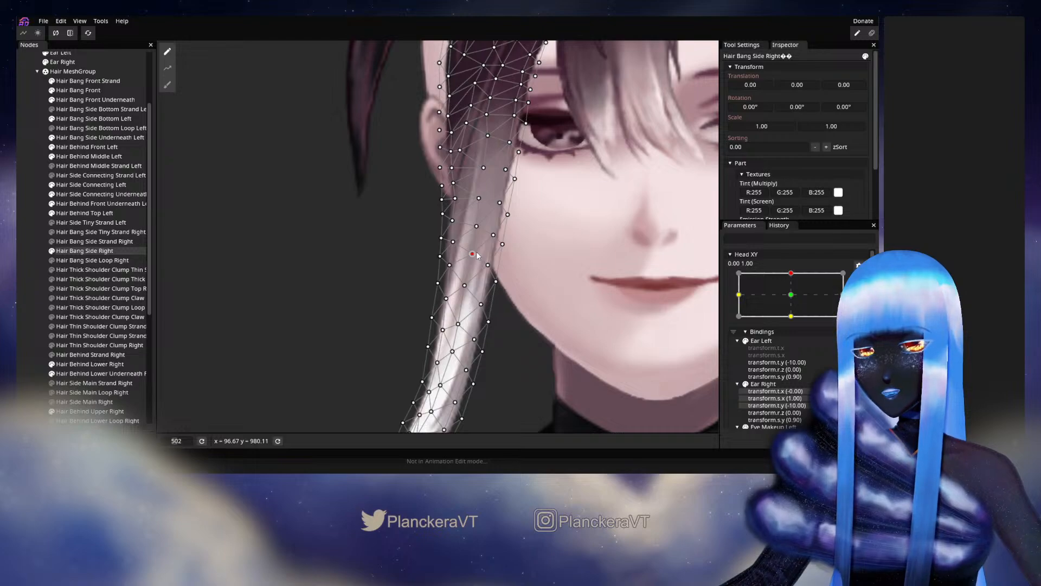
click(151, 238)
Check the bang's motion along the cheek with Head XY, and rearm the 0.00, 1.00 keypoint.
scroll(521, 272, down, 5)
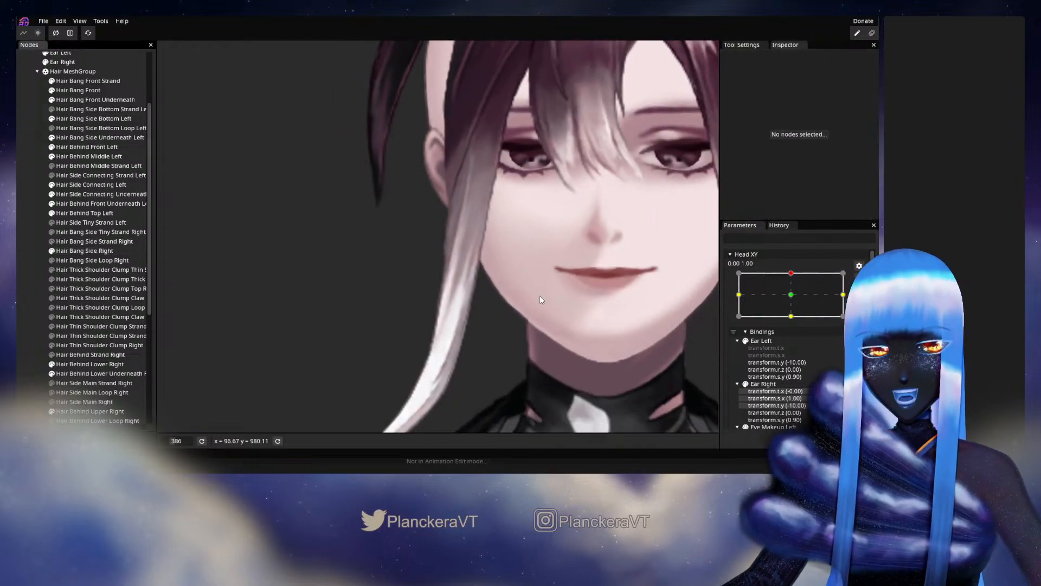
drag(569, 302, 577, 278)
click(859, 280)
mouse_move(791, 305)
mouse_down()
mouse_move(796, 324)
mouse_move(794, 299)
mouse_up()
click(865, 305)
Reselect Hair Bang Side Right, refine its central vertices between eye and mouth level at Head XY 0.00, 1.00, and deselect it.
scroll(409, 286, up, 5)
drag(409, 285, 387, 315)
click(90, 260)
scroll(288, 272, up, 2)
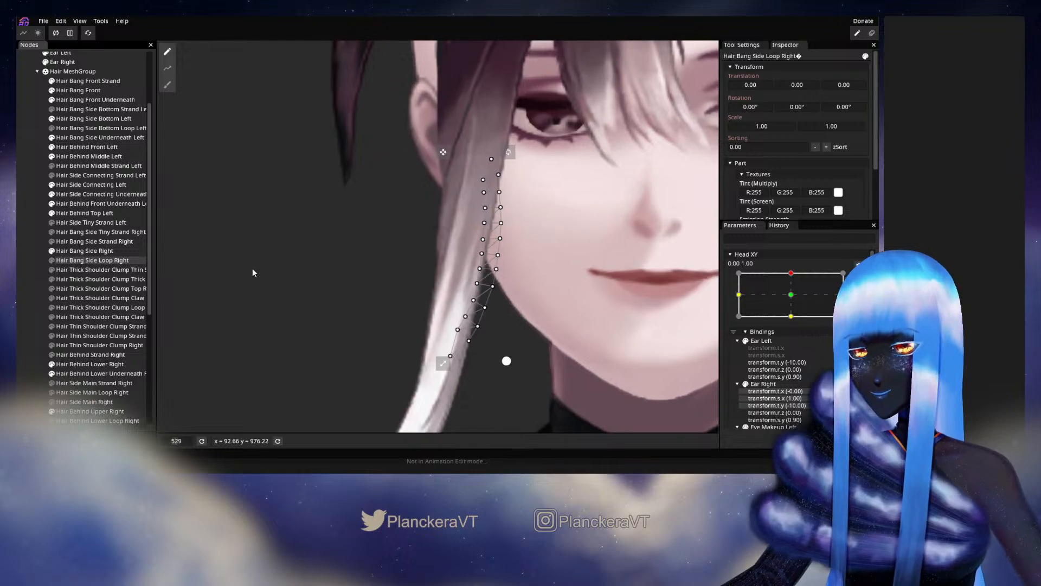
click(79, 250)
scroll(441, 247, up, 2)
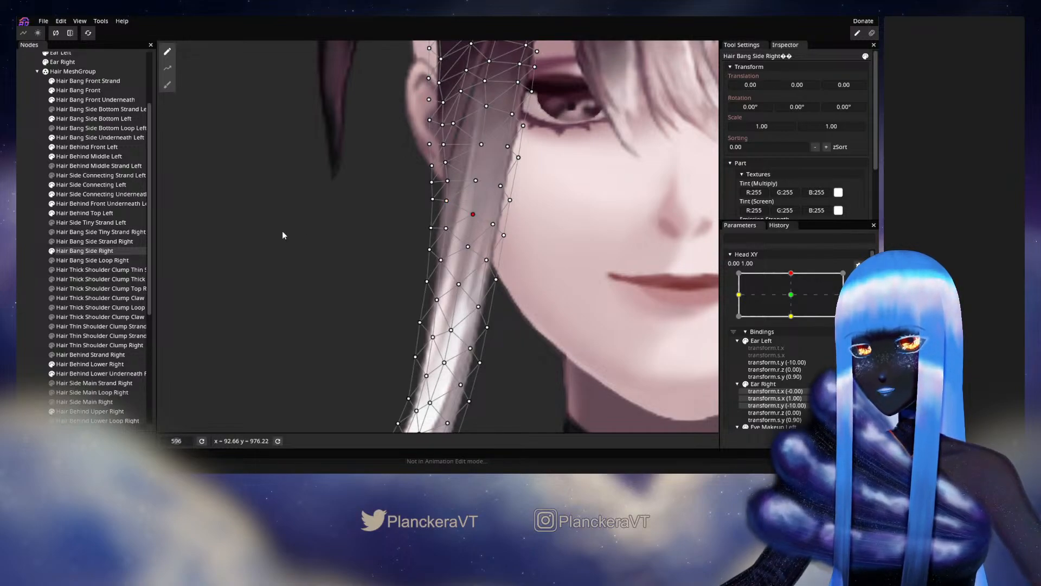
click(506, 335)
scroll(574, 327, down, 4)
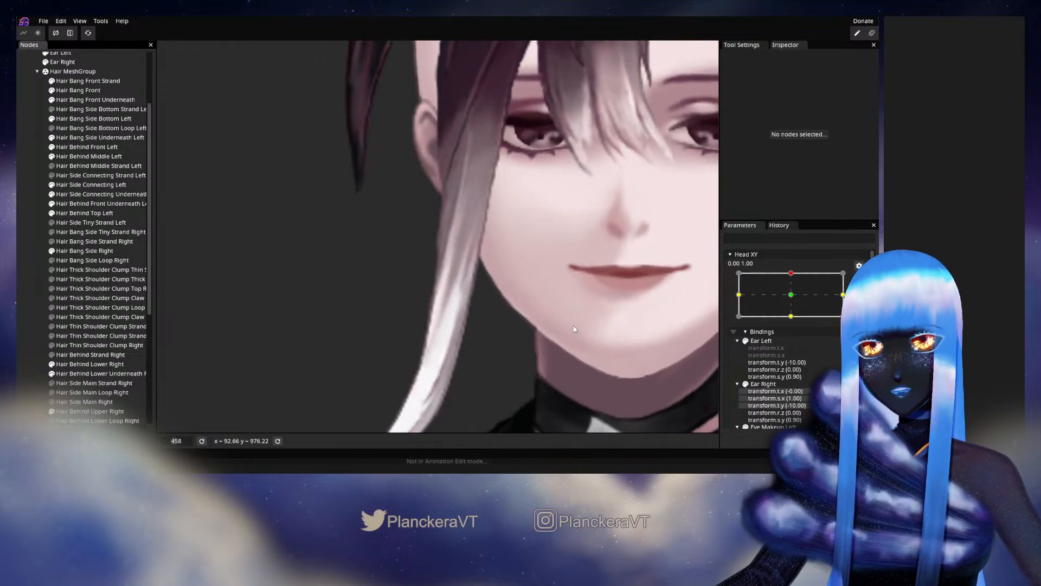
Check the bang at Head XY 1.00, 1.00 and slightly off centre, and rearm the 0.00, 1.00 keypoint.
scroll(590, 307, down, 1)
click(843, 274)
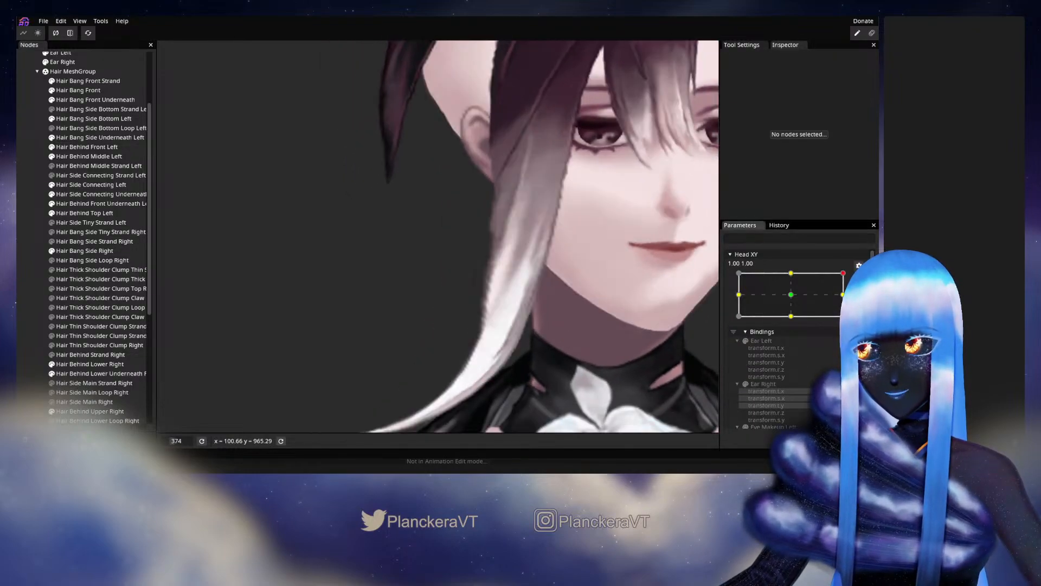
click(791, 273)
click(859, 281)
mouse_move(796, 299)
mouse_down()
mouse_move(796, 324)
mouse_move(792, 301)
mouse_up()
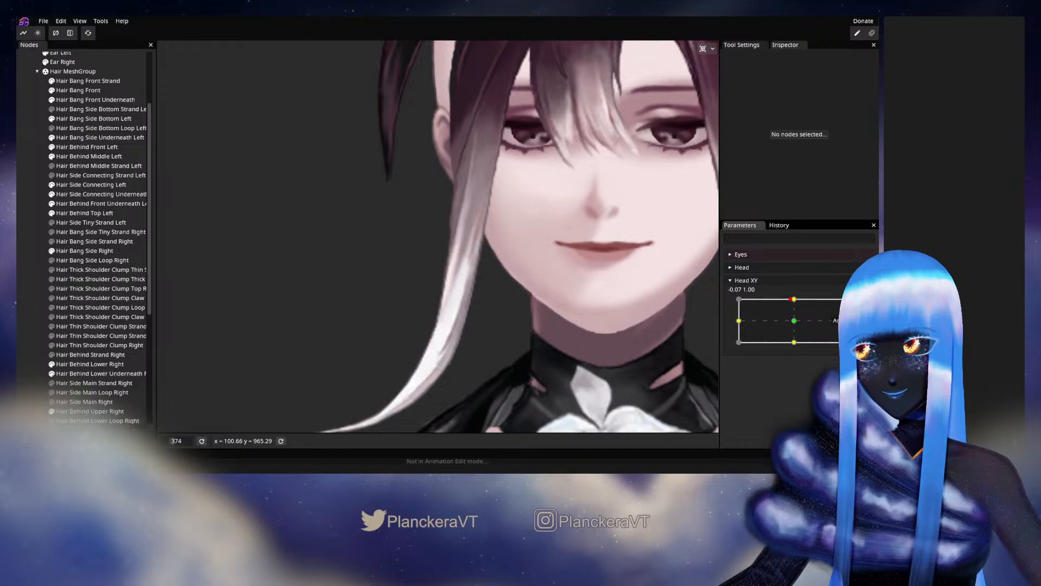
click(860, 306)
Select Hair Bang Side Right, adjust its vertices just below mouth level at Head XY 0.00, 1.00, and deselect it.
click(93, 251)
scroll(427, 328, up, 2)
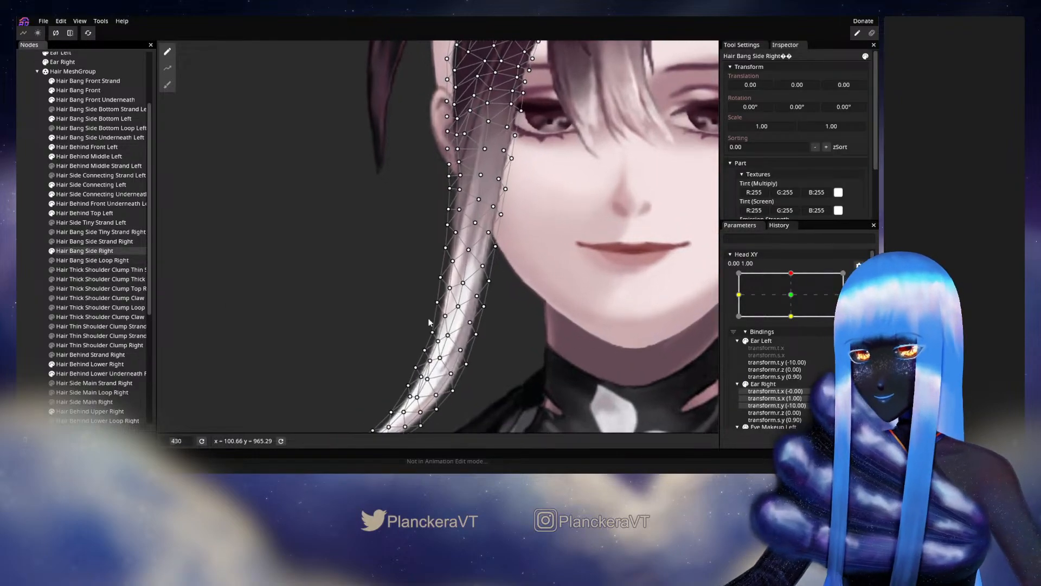
scroll(430, 330, up, 1)
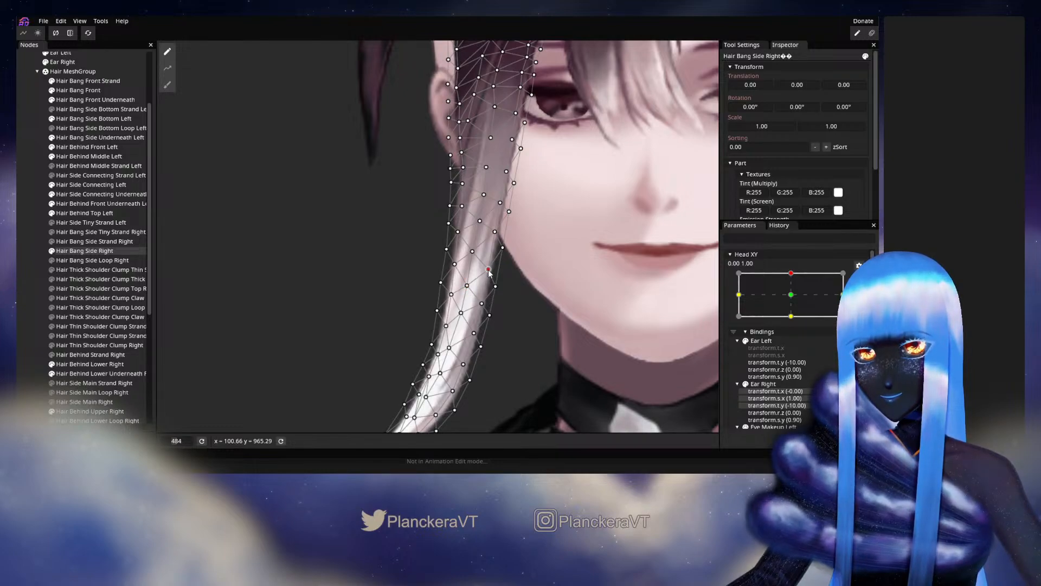
click(186, 254)
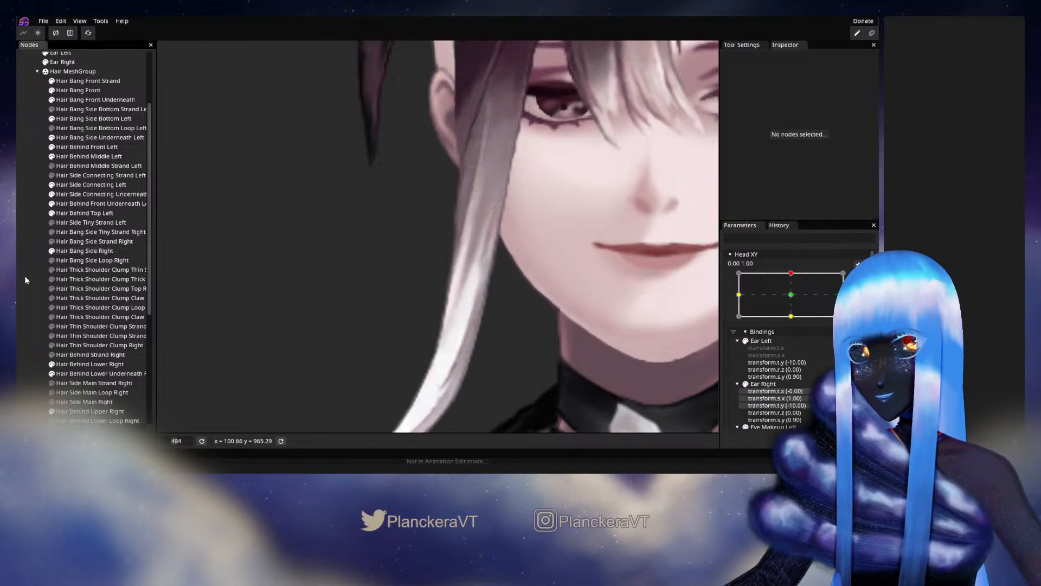
Preview the full length of the bang with small Head XY movements, and rearm the 0.00, 1.00 keypoint.
scroll(552, 291, down, 3)
drag(547, 294, 626, 289)
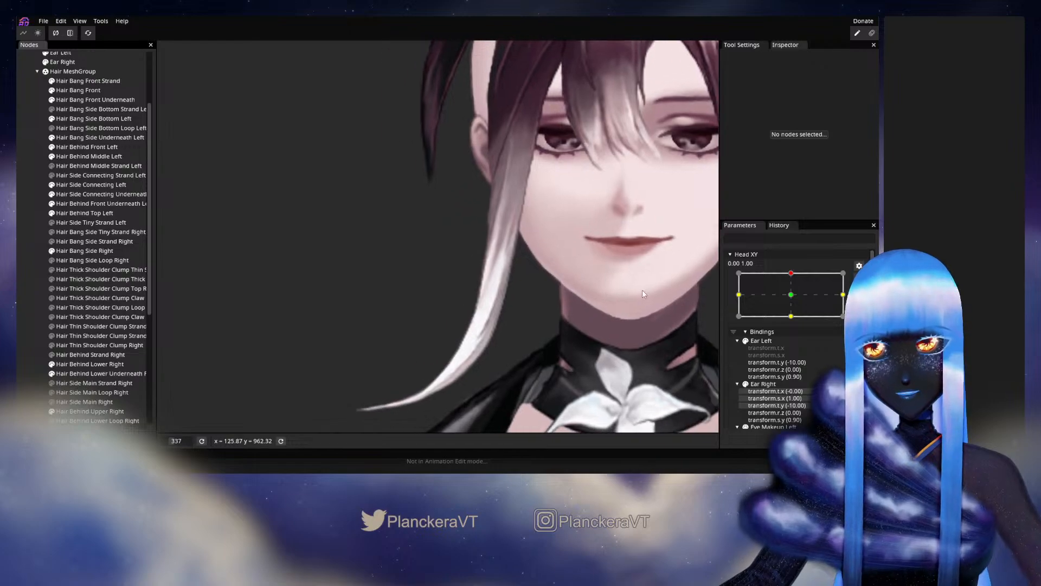
click(859, 278)
mouse_move(795, 299)
mouse_down()
mouse_move(793, 313)
mouse_move(794, 302)
mouse_up()
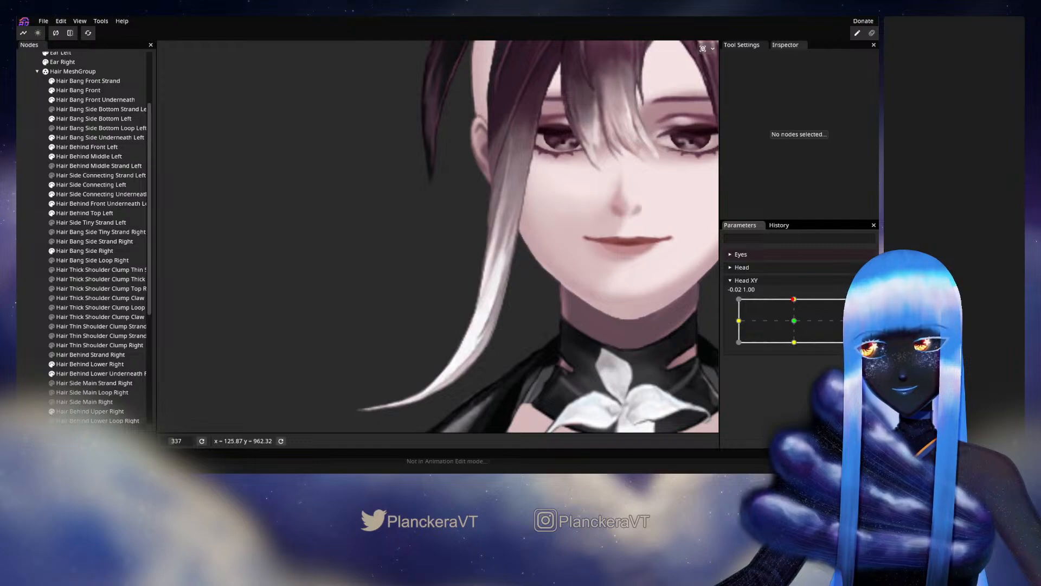
click(859, 305)
Reselect Hair Bang Side Right, refine its vertices beside the jaw at Head XY 0.00, 1.00, and deselect it.
scroll(351, 288, up, 3)
click(97, 251)
scroll(552, 312, up, 5)
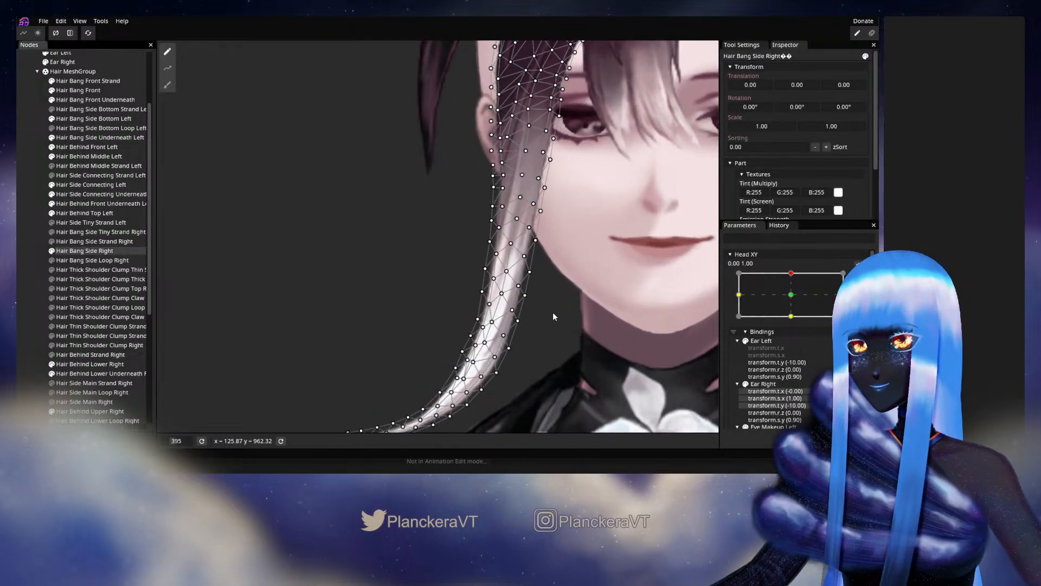
click(498, 230)
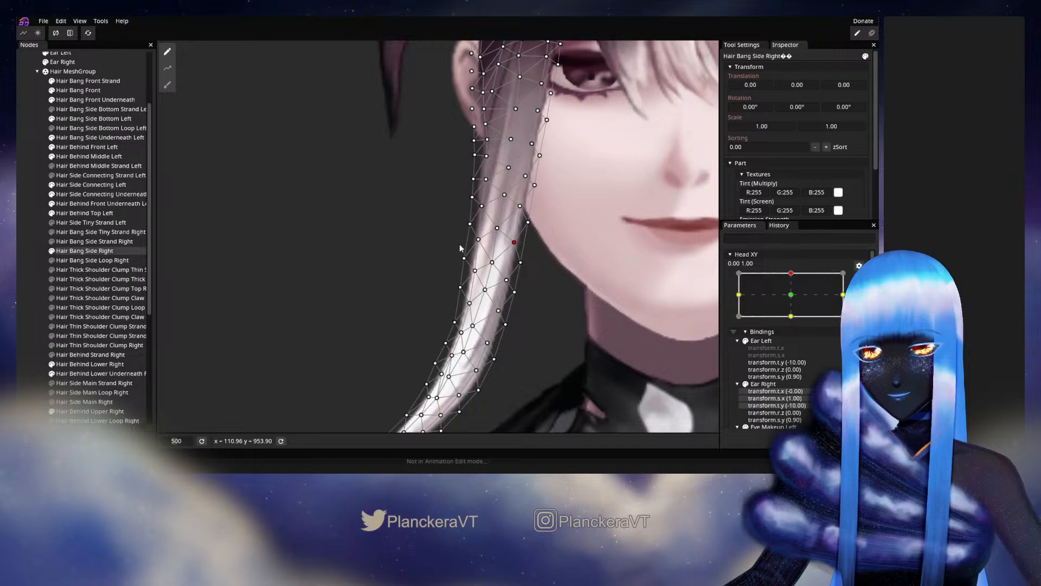
click(27, 283)
scroll(559, 286, down, 3)
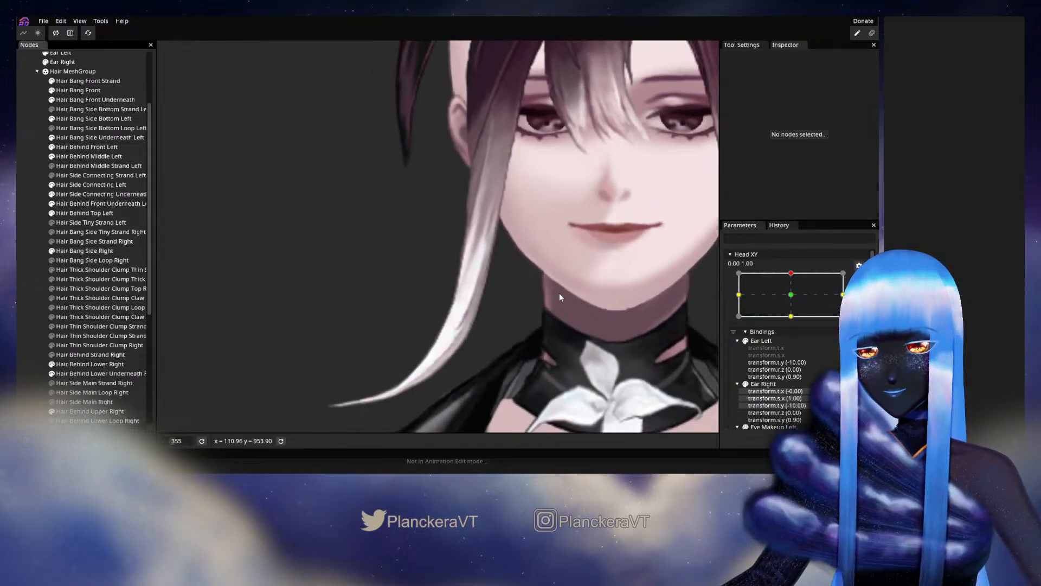
Preview the bang beside the jaw by moving Head XY sideways, and rearm the 0.00, 1.00 keypoint.
scroll(783, 302, up, 2)
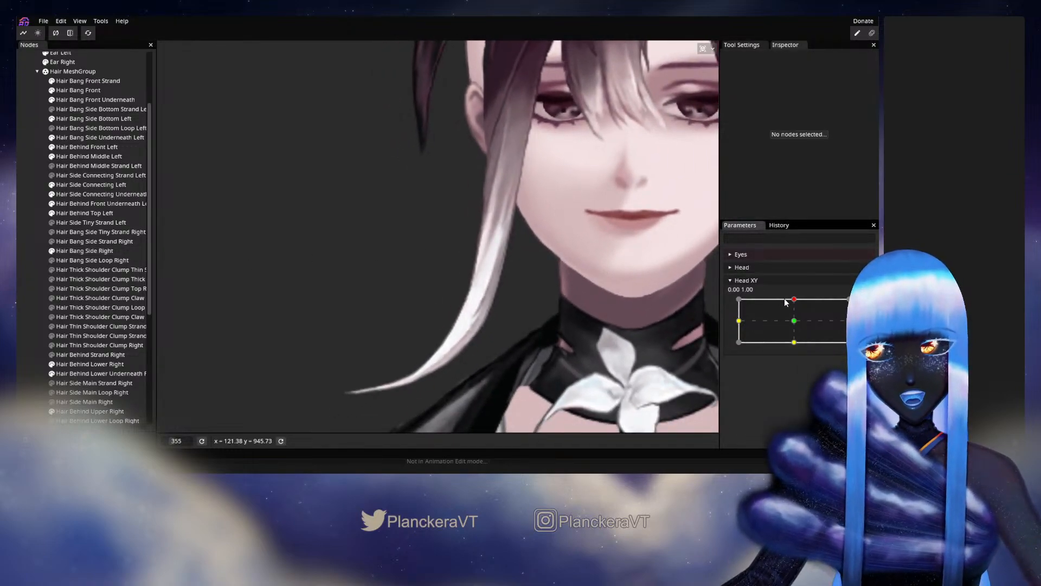
drag(794, 302, 816, 304)
click(859, 307)
scroll(512, 303, up, 3)
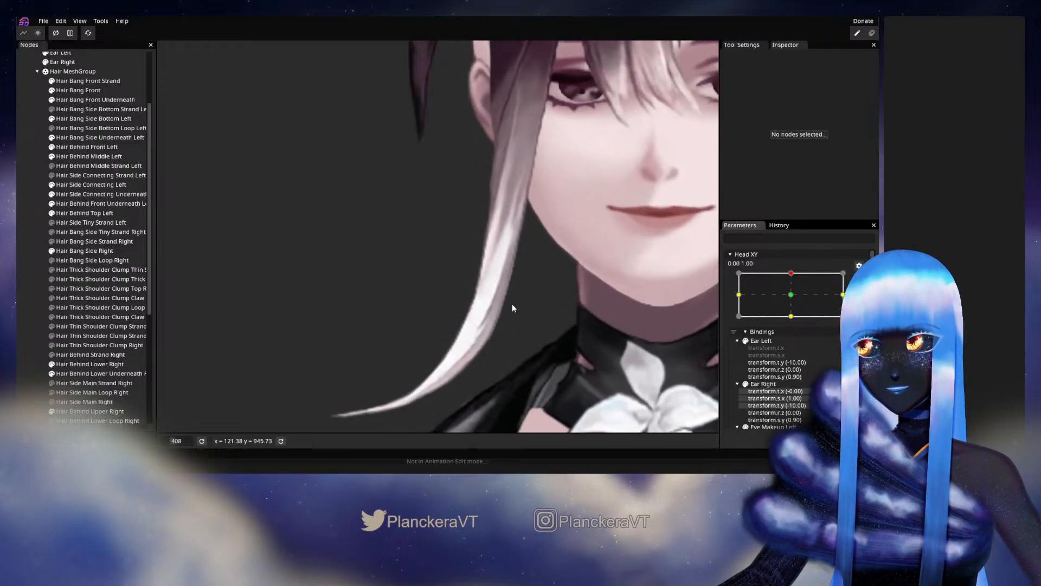
Adjust the Hair Bang Side Right vertices where the strand meets the jaw at Head XY 0.00, 1.00, and save the model.
click(84, 251)
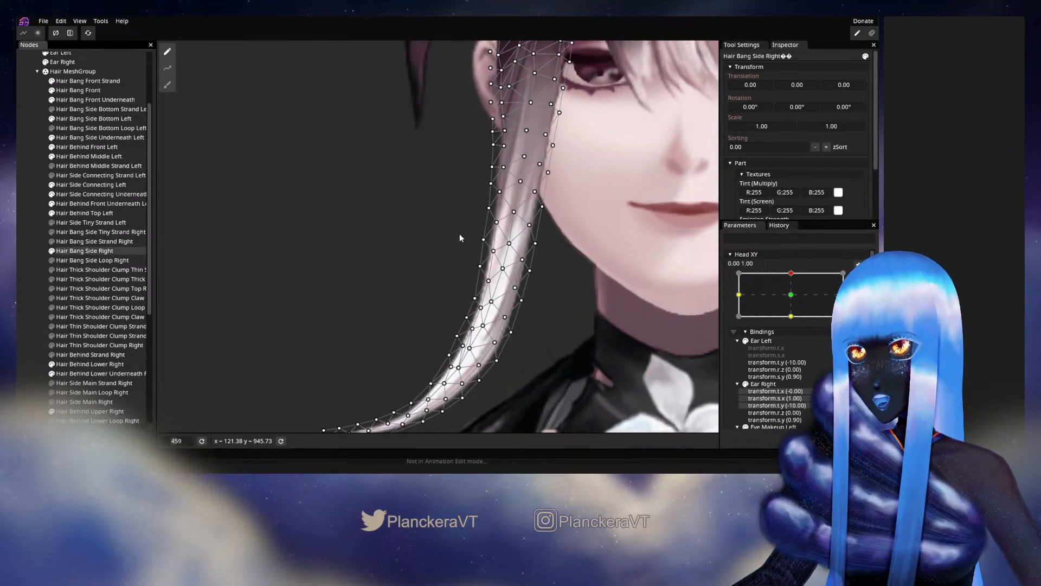
scroll(466, 232, up, 2)
scroll(498, 236, up, 1)
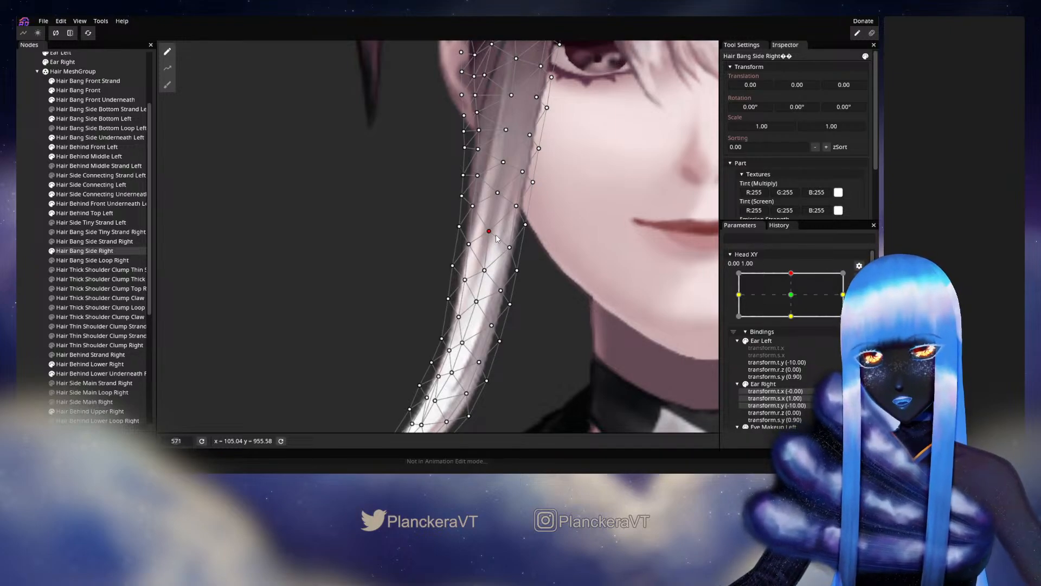
click(516, 206)
key(ctrl+s)
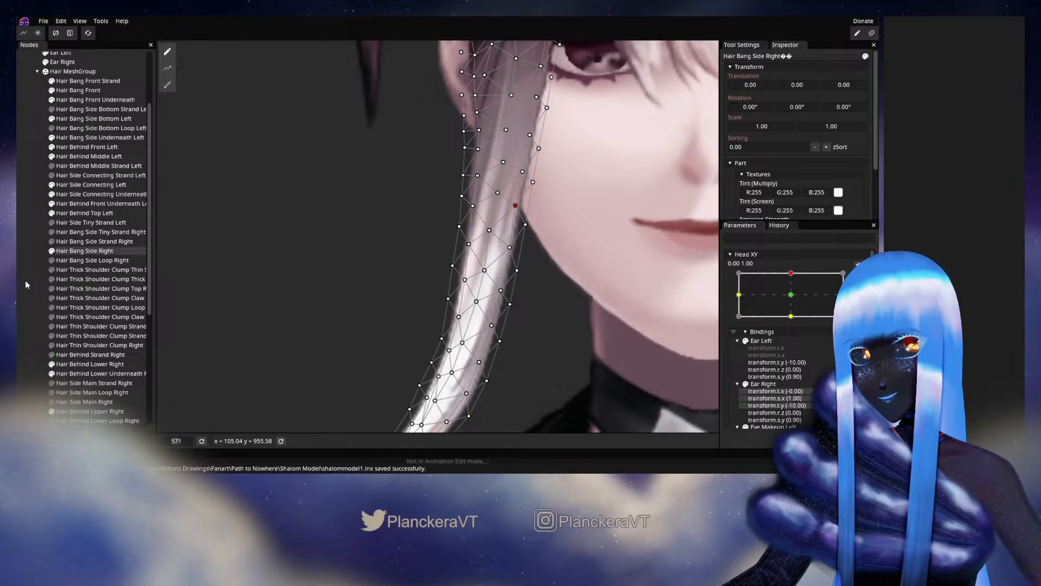
click(24, 282)
scroll(490, 299, down, 4)
Check the strand against the jaw by moving Head XY slightly diagonally, and rearm the 0.00, 1.00 keypoint.
drag(506, 293, 585, 279)
click(860, 278)
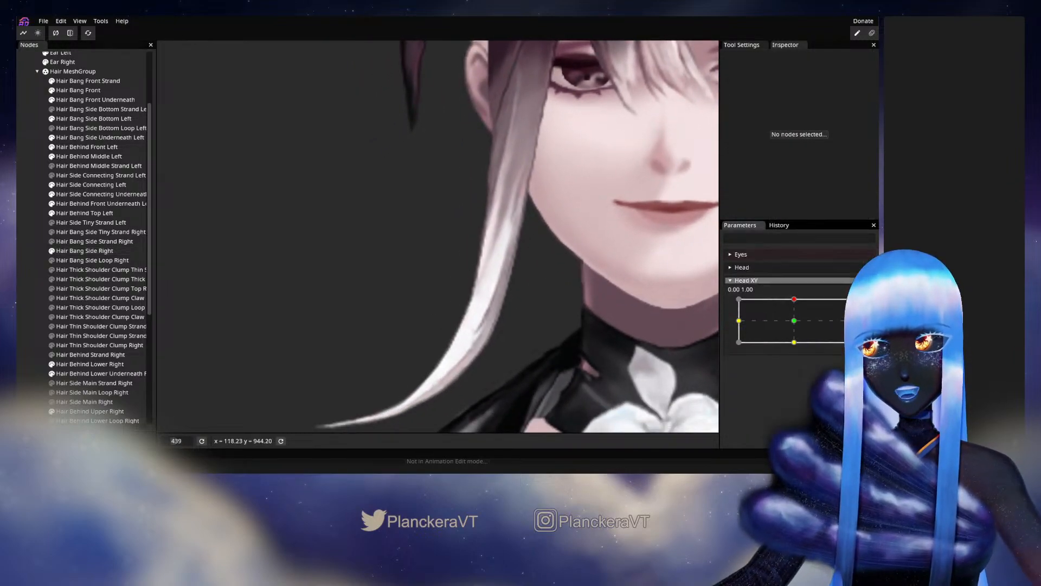
mouse_move(793, 299)
mouse_down()
mouse_move(792, 317)
mouse_move(797, 304)
mouse_up()
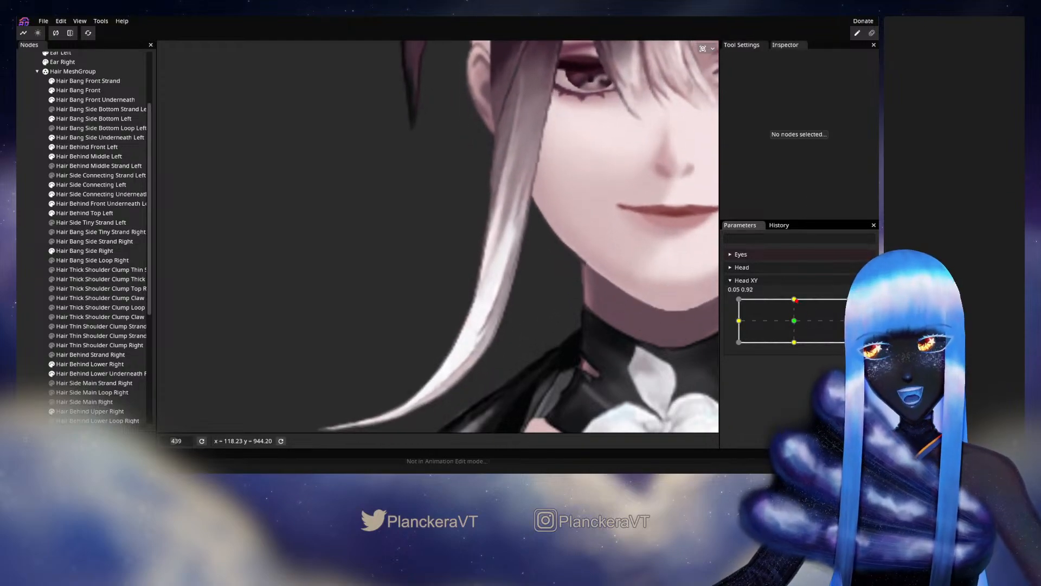
click(865, 304)
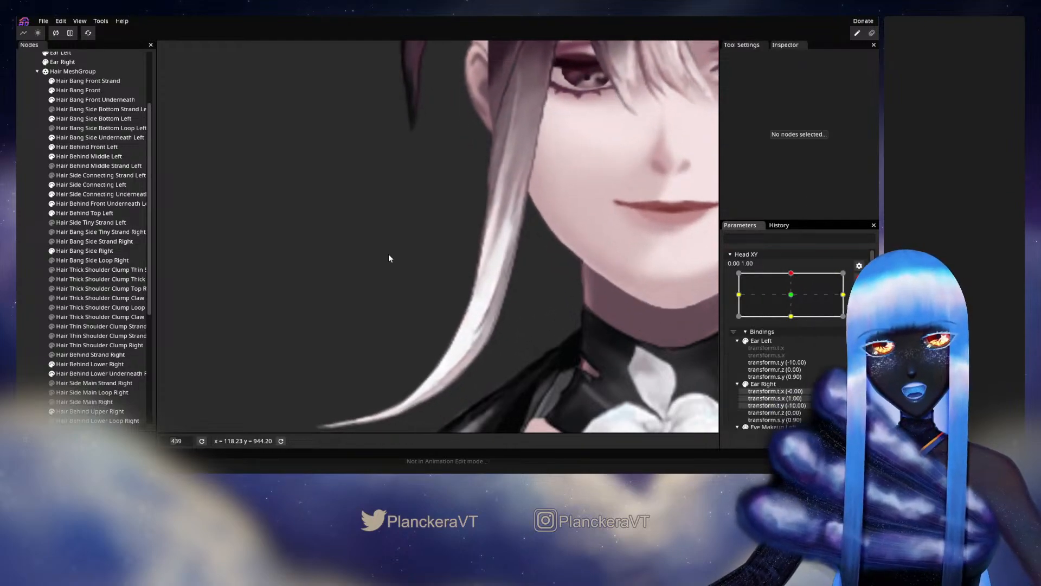
Adjust a central vertex of Hair Bang Side Right just above mouth level at Head XY 0.00, 1.00, and deselect the part.
click(86, 250)
click(518, 175)
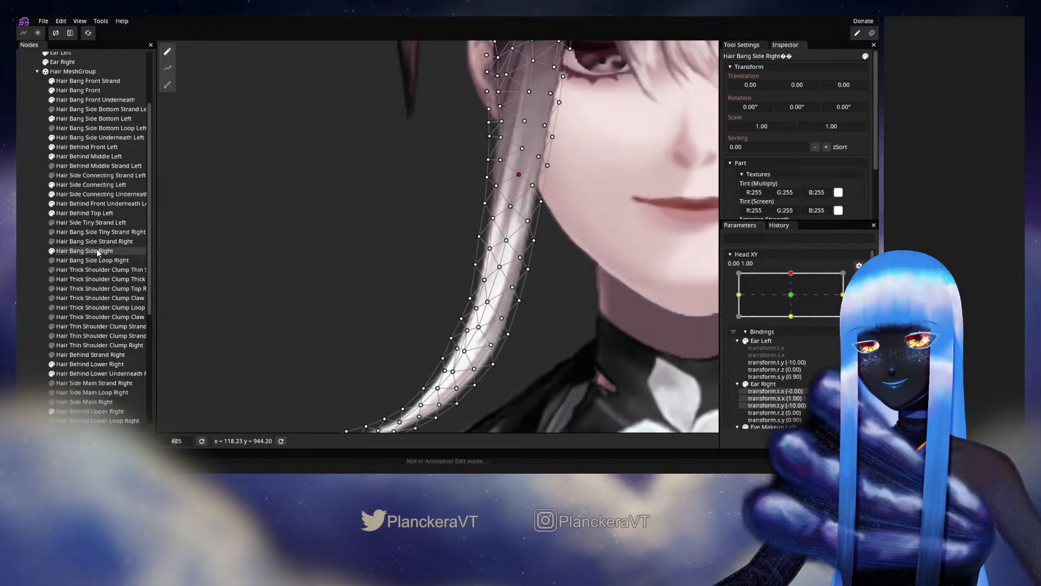
click(578, 312)
scroll(578, 312, down, 2)
scroll(577, 310, down, 1)
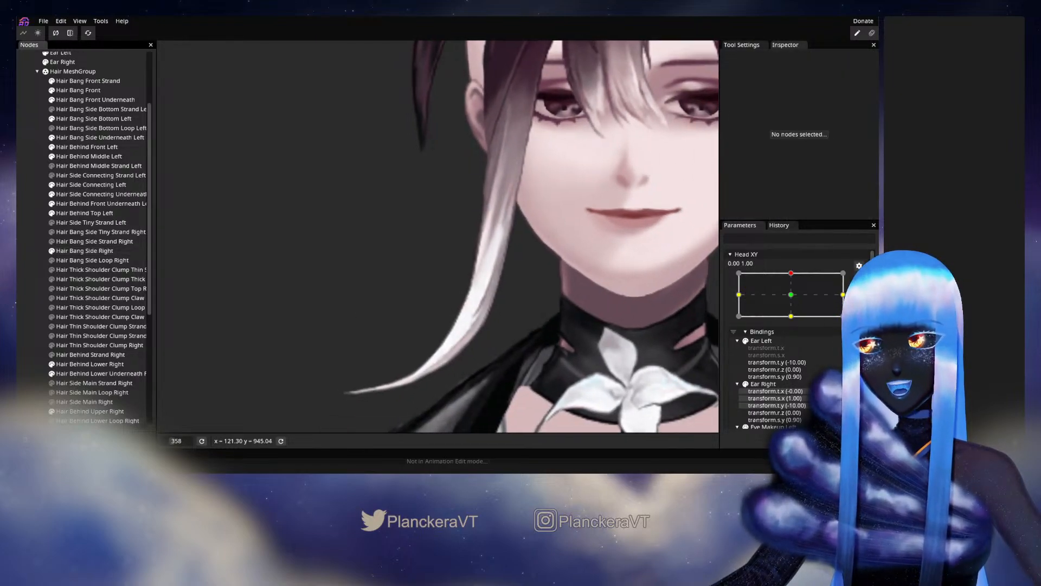
Preview the bang's vertical motion by lowering Head XY to about 0.00, 0.71, and rearm the 0.00, 1.00 keypoint.
scroll(792, 295, up, 2)
mouse_move(794, 300)
mouse_down()
mouse_move(795, 323)
mouse_move(795, 308)
mouse_up()
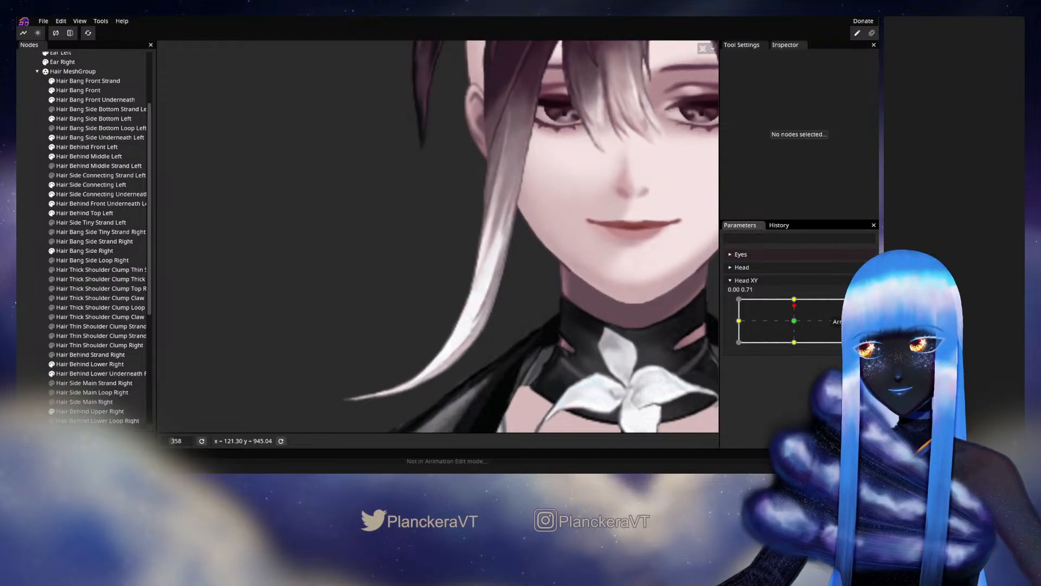
click(865, 308)
scroll(471, 325, up, 2)
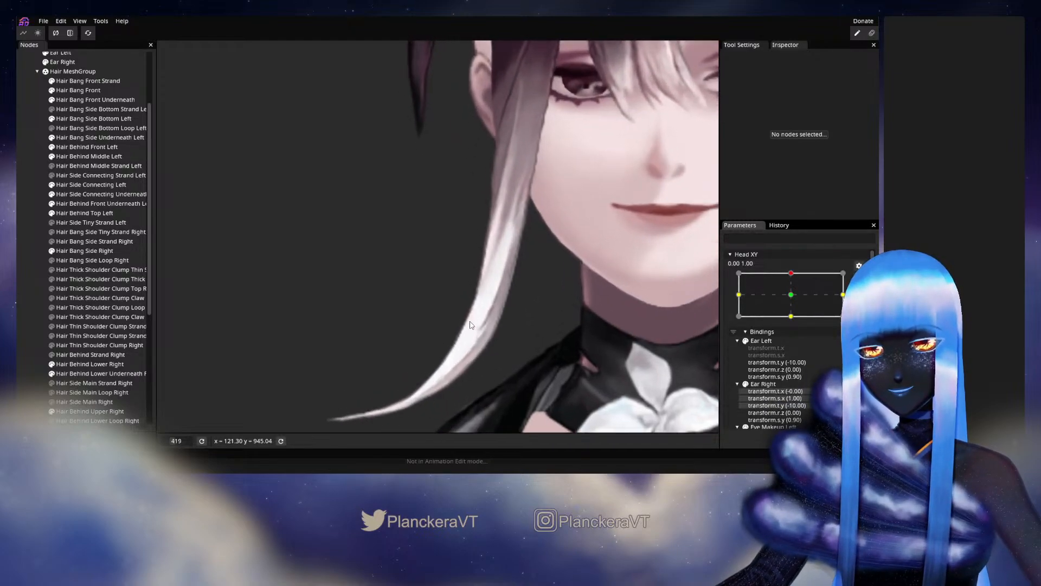
Select Hair Bang Side Right, reshape its lower curve toward the tip at Head XY 0.00, 1.00, and deselect it.
click(75, 252)
scroll(458, 300, up, 2)
scroll(421, 271, up, 1)
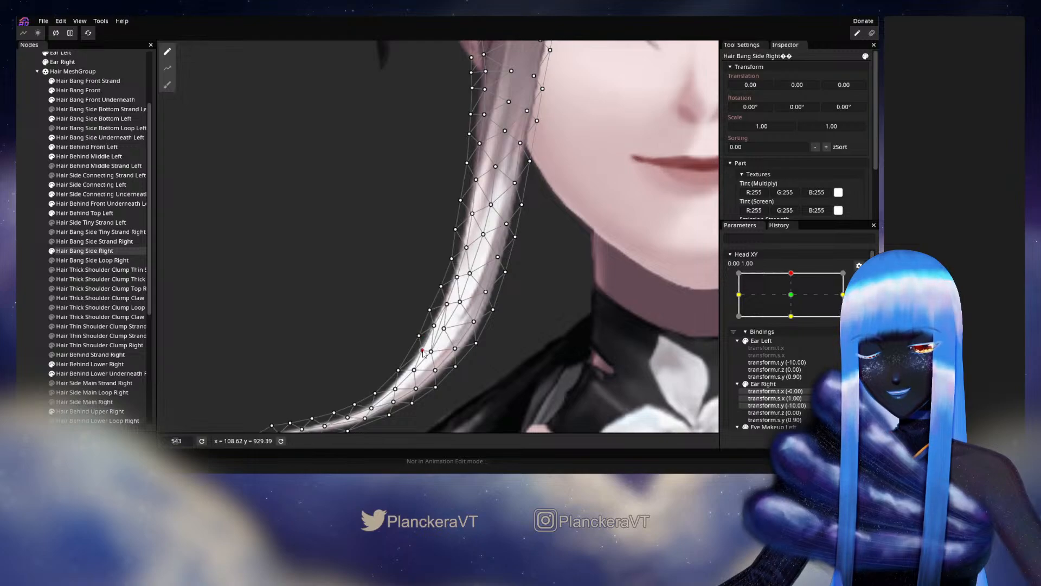
drag(416, 373, 430, 323)
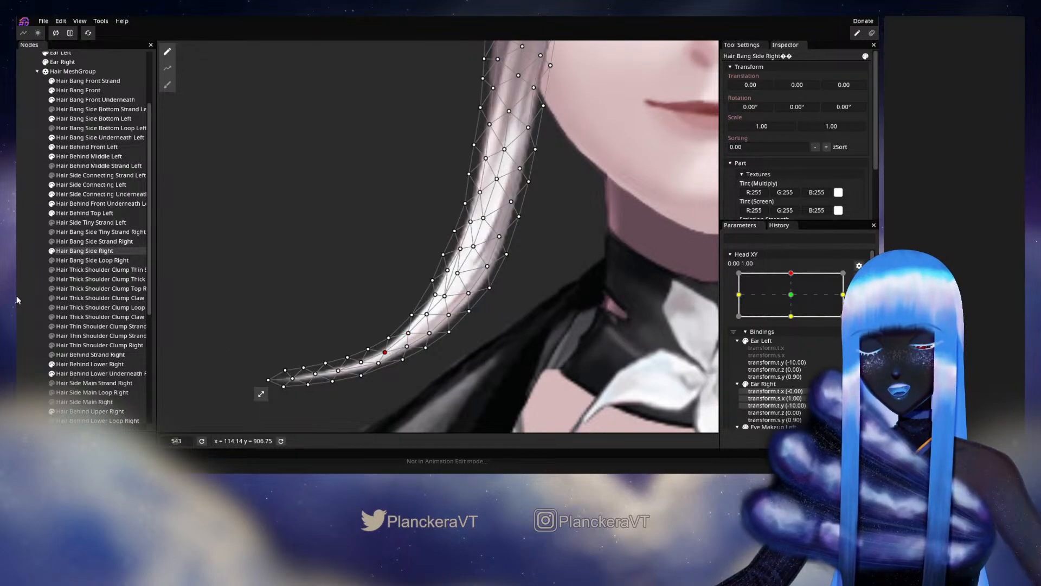
click(22, 272)
scroll(589, 312, down, 10)
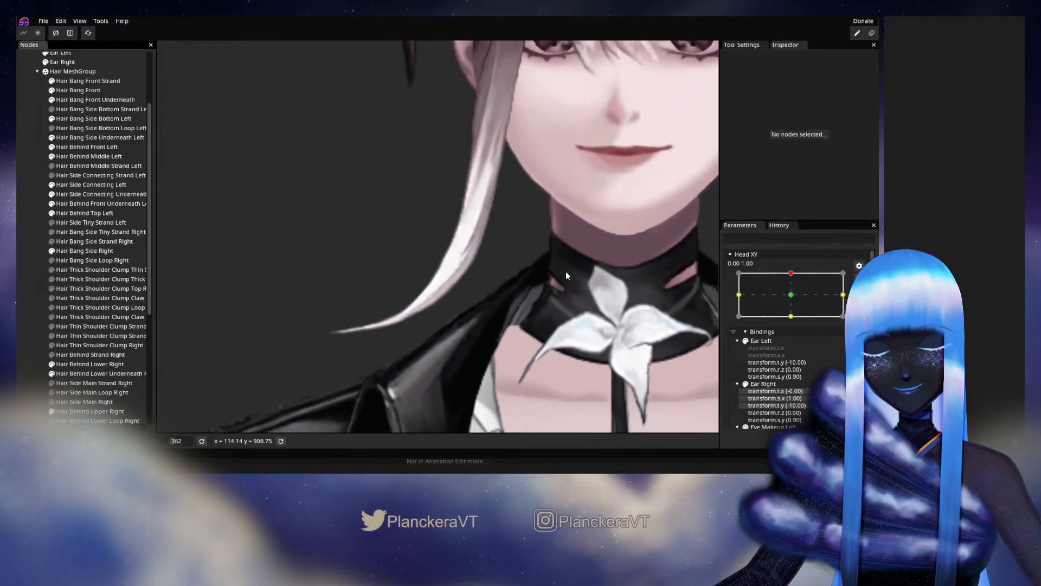
Check the reshaped lower curve with small Head XY movements, and rearm the 0.00, 1.00 keypoint.
scroll(565, 266, down, 3)
drag(556, 288, 538, 340)
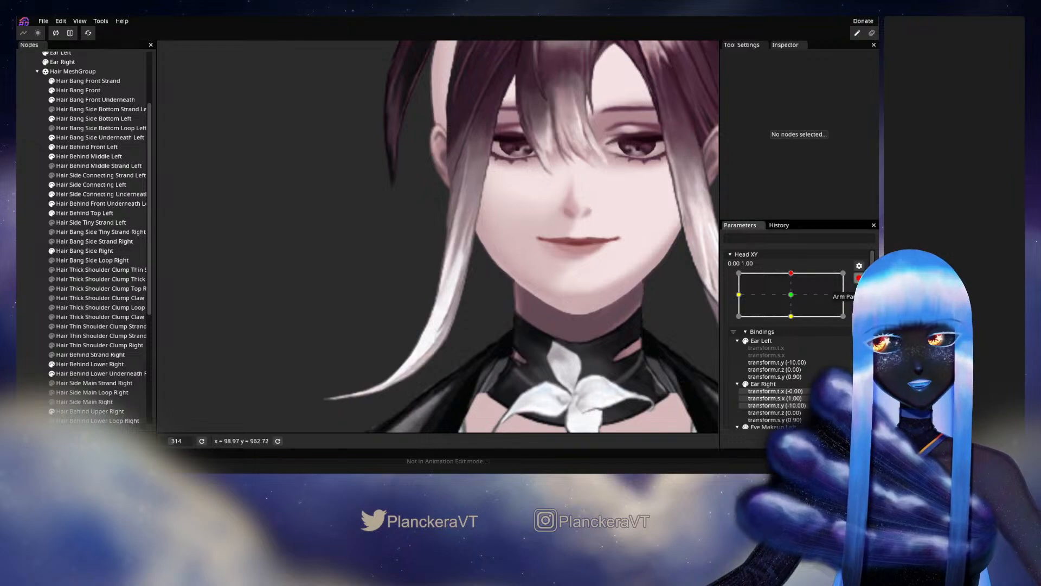
click(859, 278)
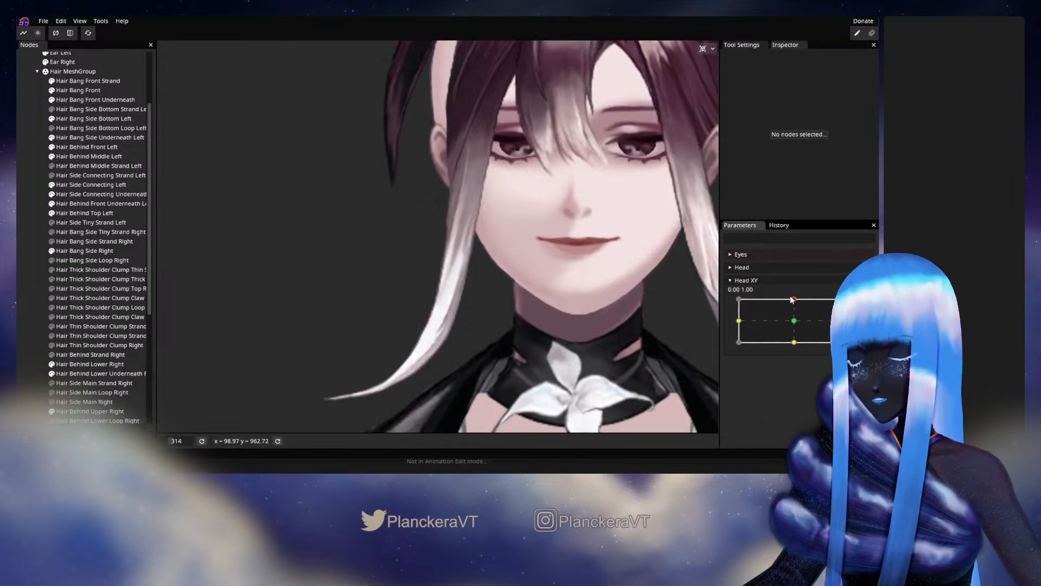
mouse_move(795, 302)
mouse_down()
mouse_move(794, 324)
mouse_move(794, 298)
mouse_up()
click(864, 307)
scroll(477, 333, up, 5)
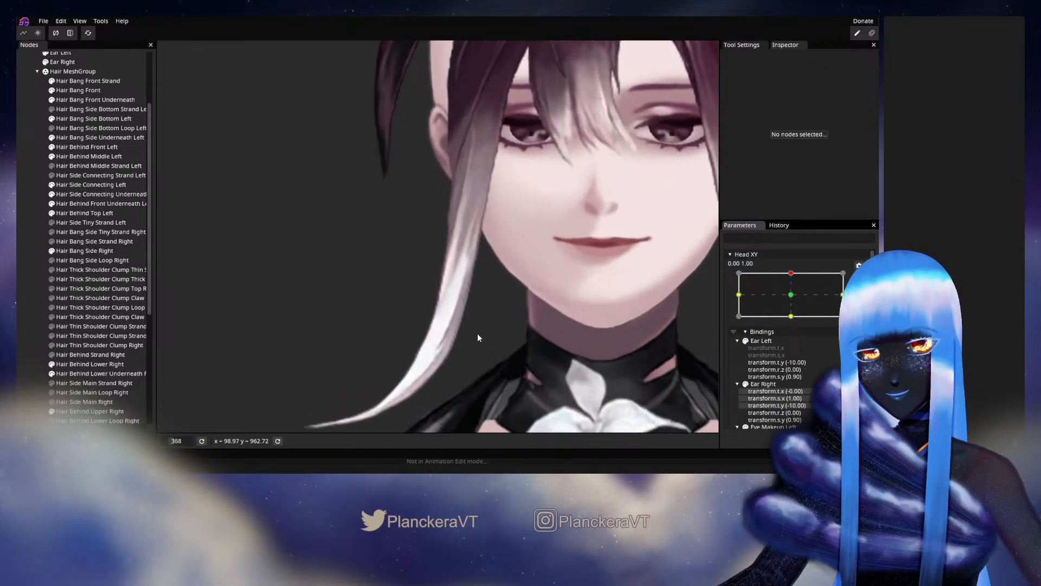
Reselect Hair Bang Side Right, refine its face-side edge vertices from the jaw down the lower curve, and deselect it.
click(106, 250)
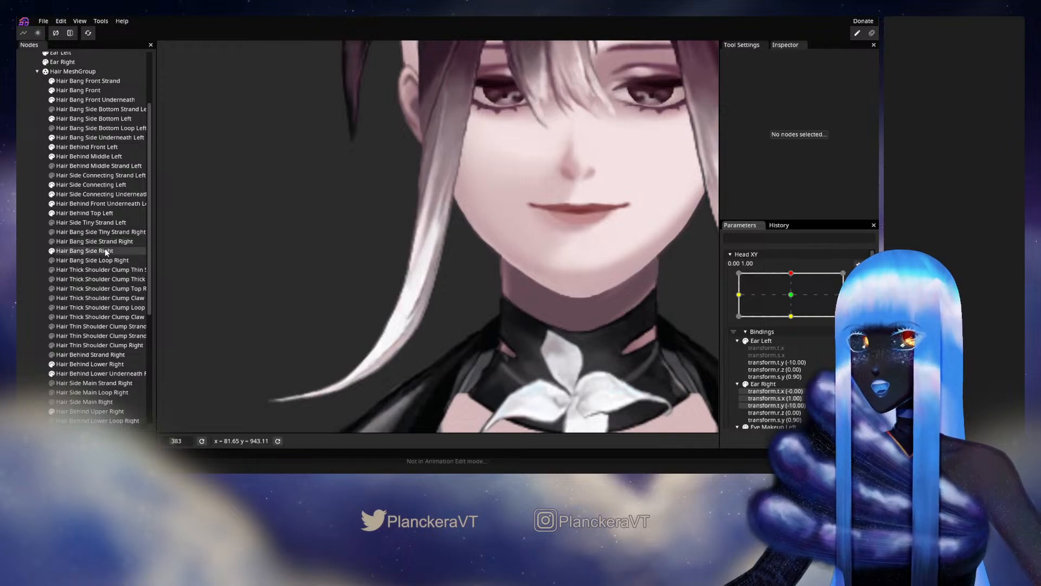
scroll(423, 280, up, 6)
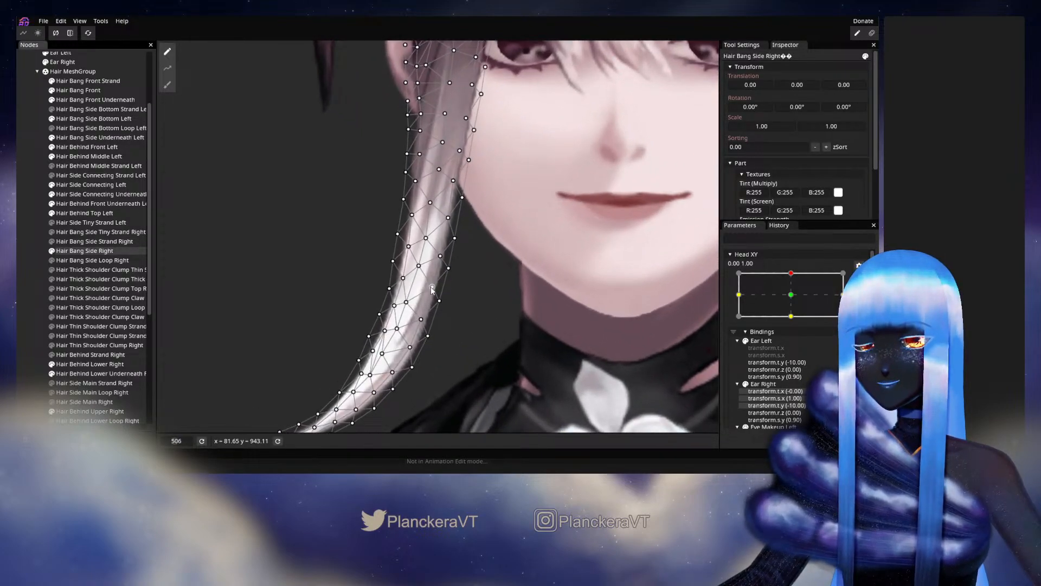
click(441, 256)
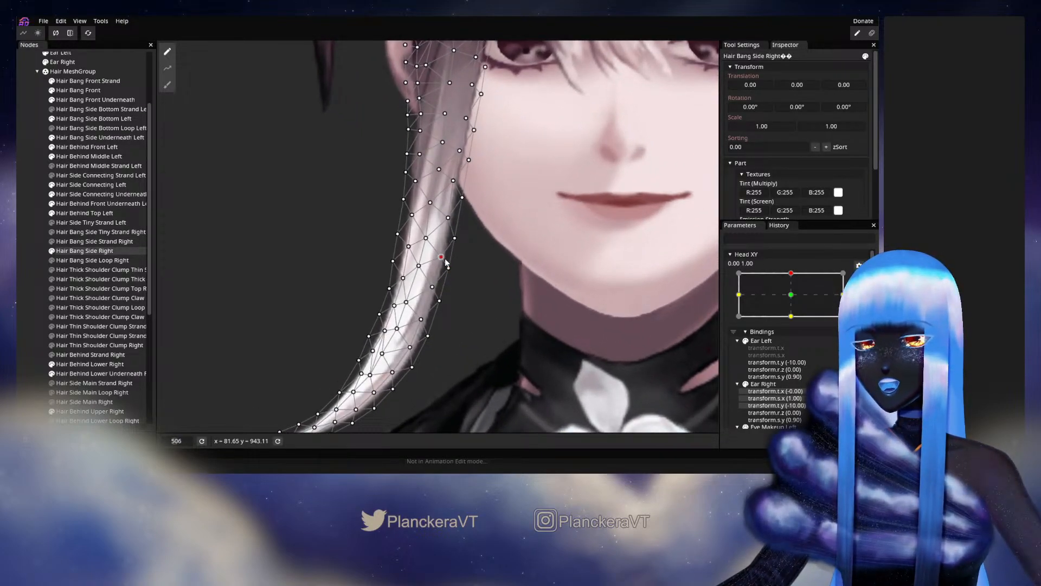
click(434, 291)
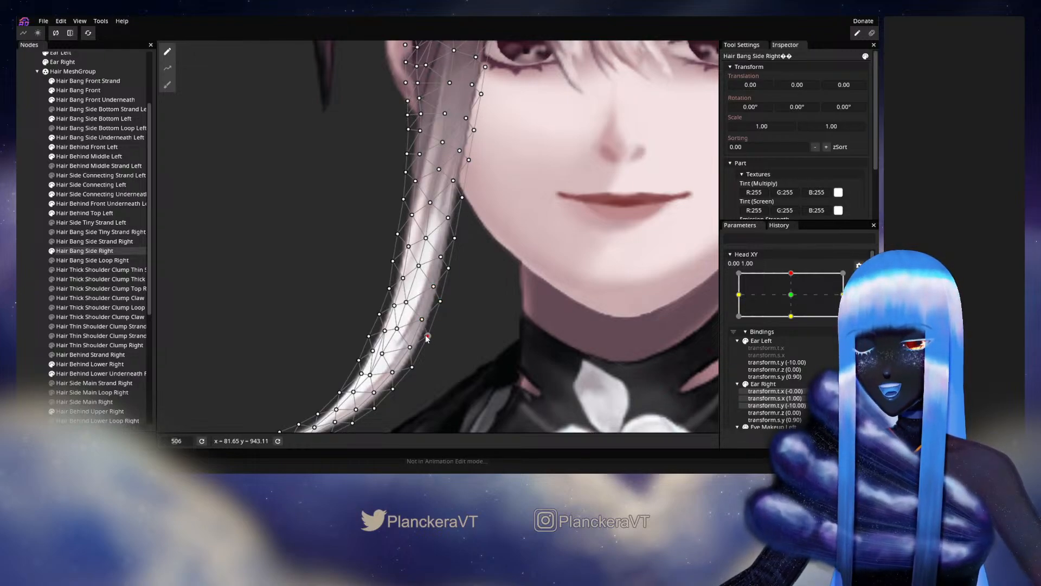
drag(430, 341, 443, 283)
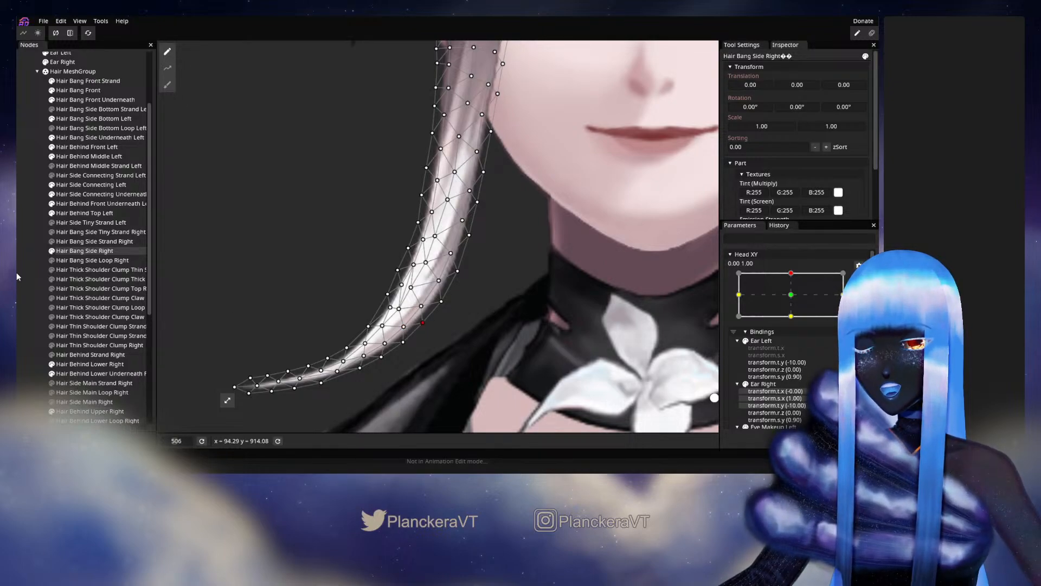
click(214, 286)
scroll(522, 285, down, 1)
scroll(521, 289, down, 4)
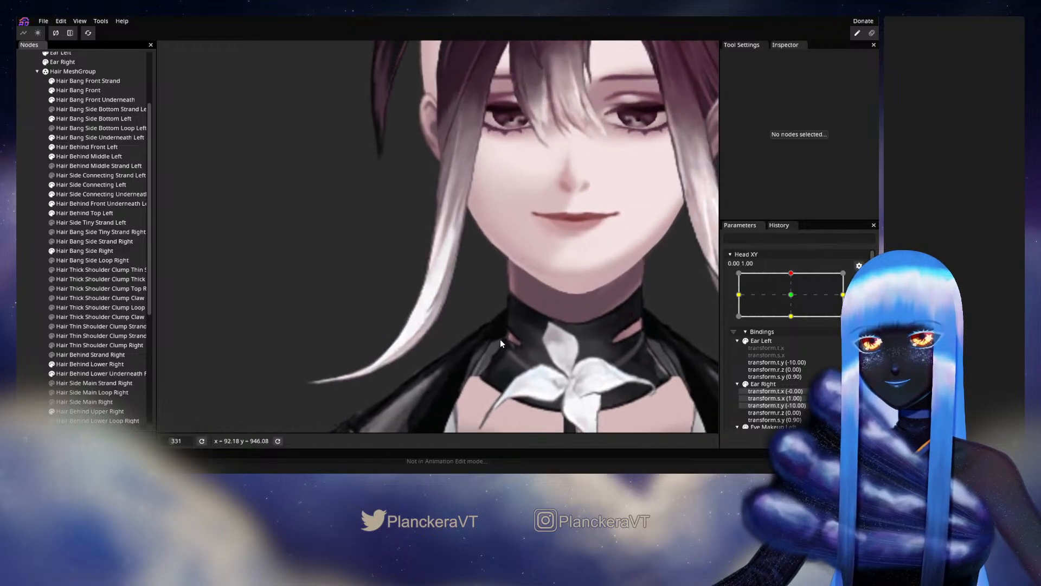
scroll(825, 299, up, 2)
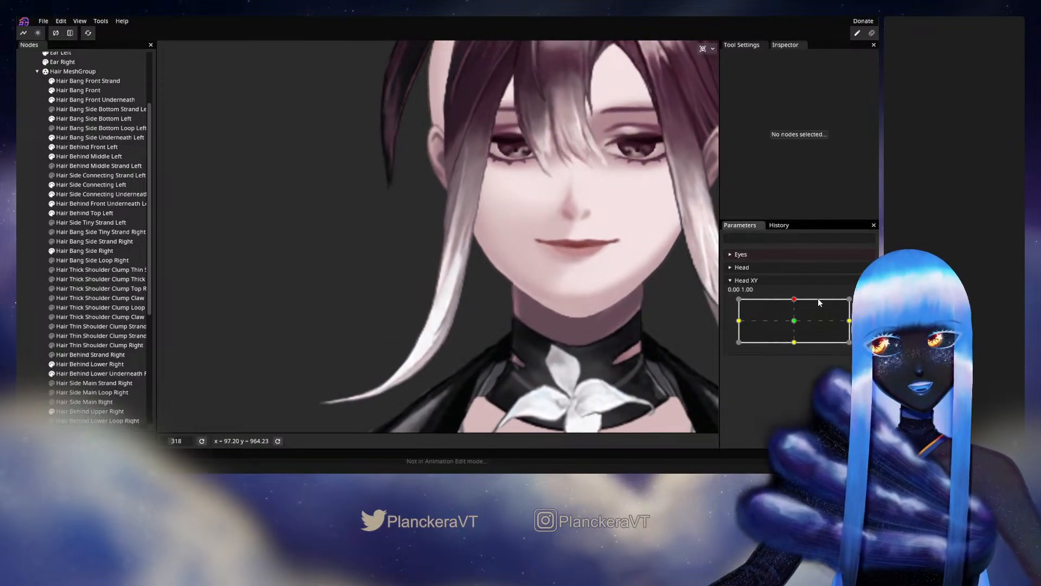
Rearm the Head XY keypoint at 0.00, 1.00, adjust a central vertex of Hair Bang Side Right beside the jaw, and deselect the bang.
mouse_move(794, 301)
mouse_down()
mouse_move(796, 324)
mouse_move(795, 299)
mouse_up()
click(864, 304)
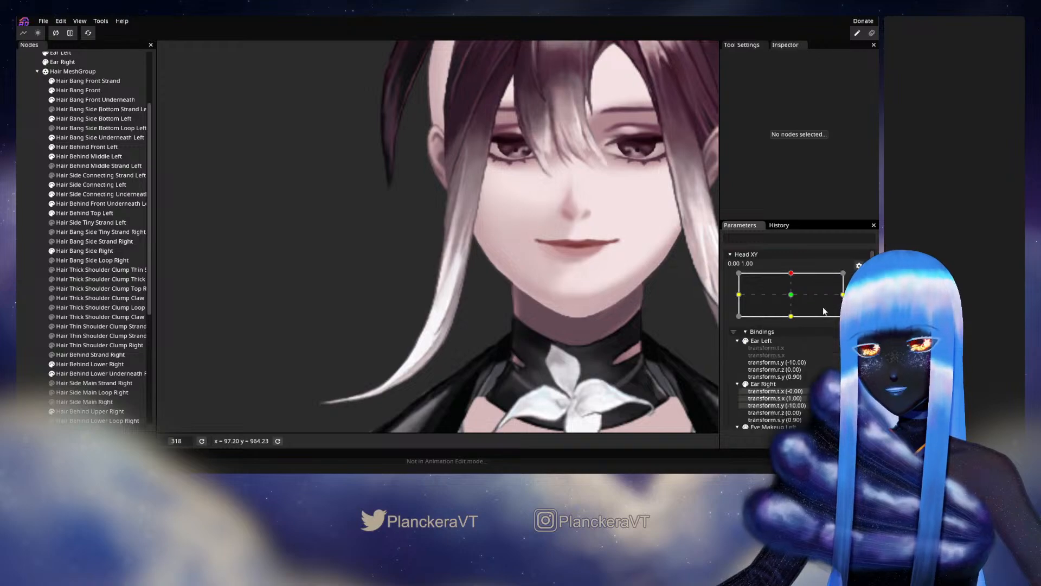
scroll(499, 345, up, 2)
scroll(499, 343, up, 3)
click(93, 253)
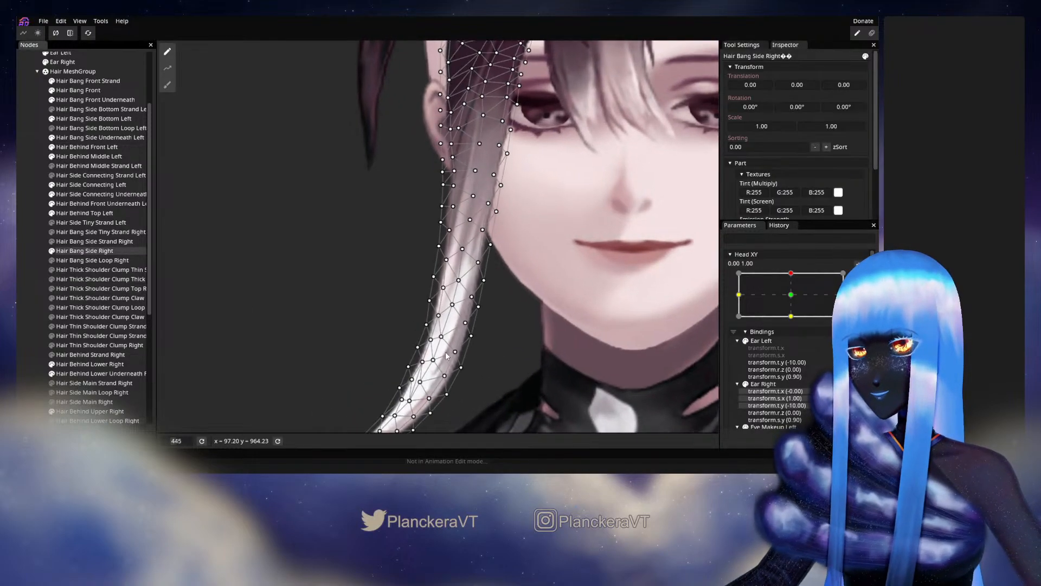
scroll(456, 289, up, 3)
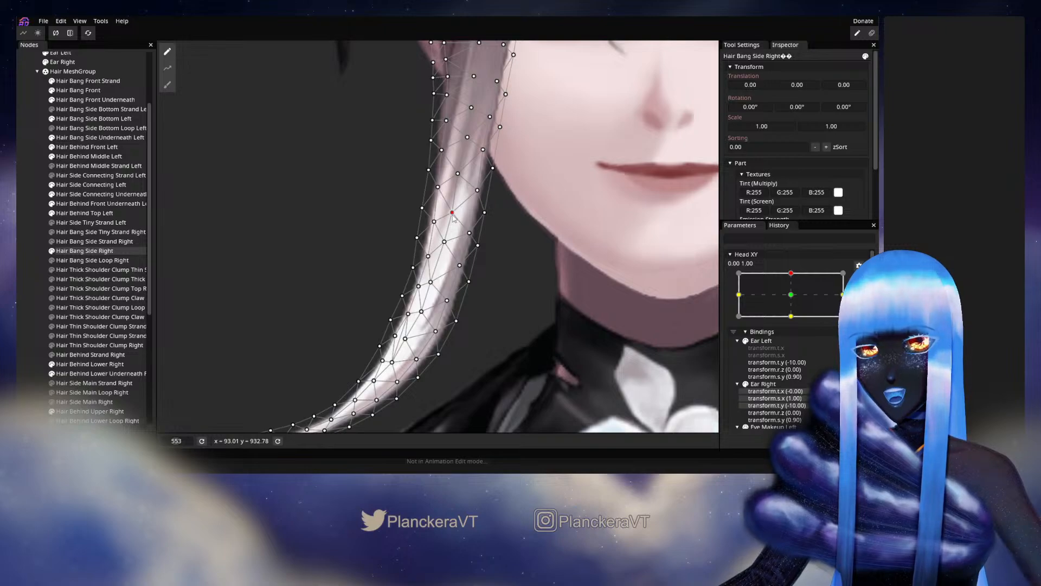
click(45, 250)
scroll(477, 277, down, 3)
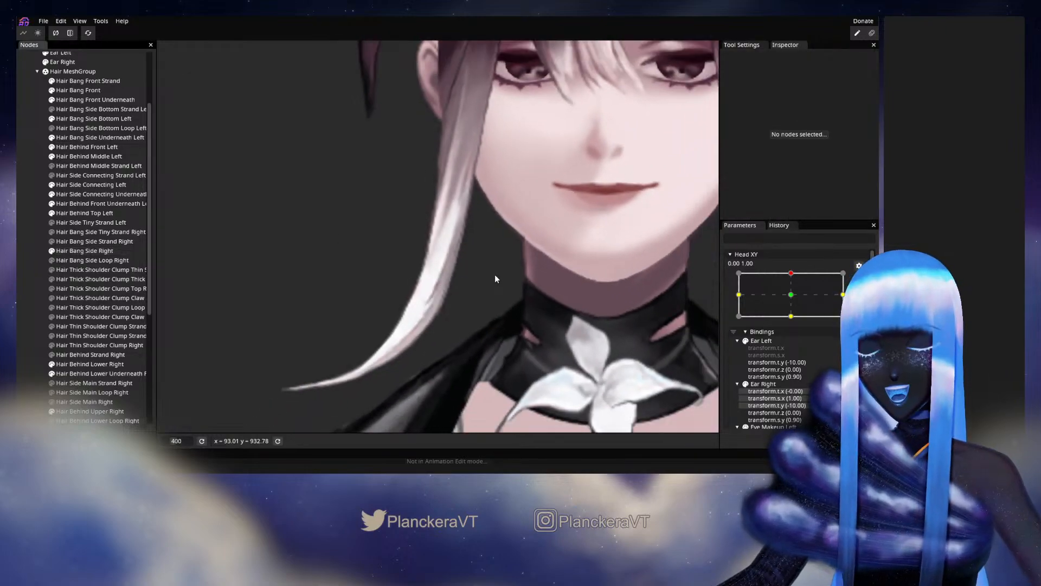
Disarm the keypoint, preview the adjusted bang by moving Head XY around 0.00, 1.00, and rearm that keypoint.
drag(507, 275, 532, 307)
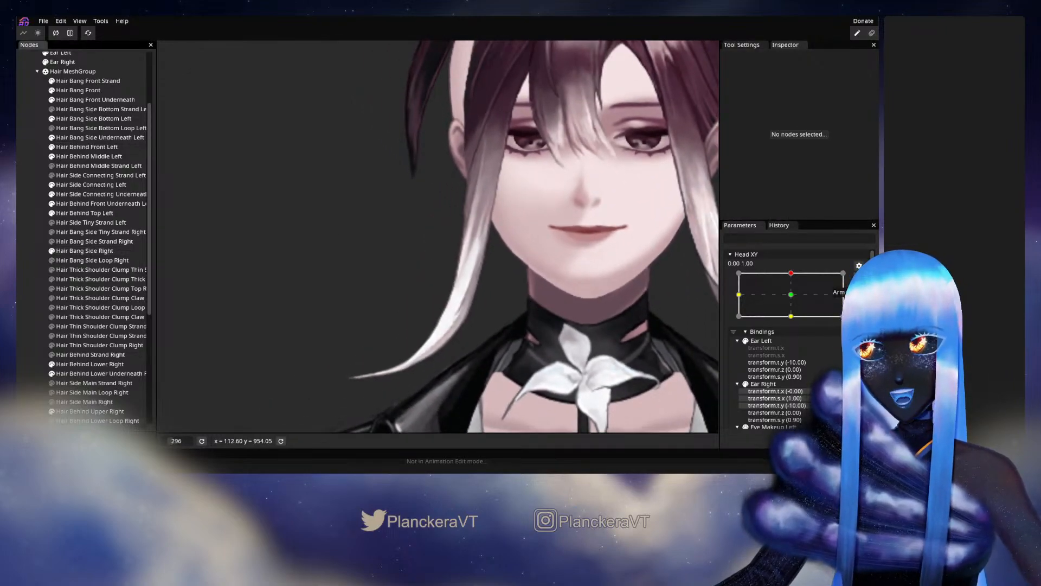
click(859, 278)
mouse_move(793, 300)
mouse_down()
mouse_move(796, 326)
mouse_move(795, 298)
mouse_up()
click(864, 306)
Reselect Hair Bang Side Right, nudge its central vertices beside the lower jaw to smooth the white section, and deselect it.
scroll(510, 329, up, 2)
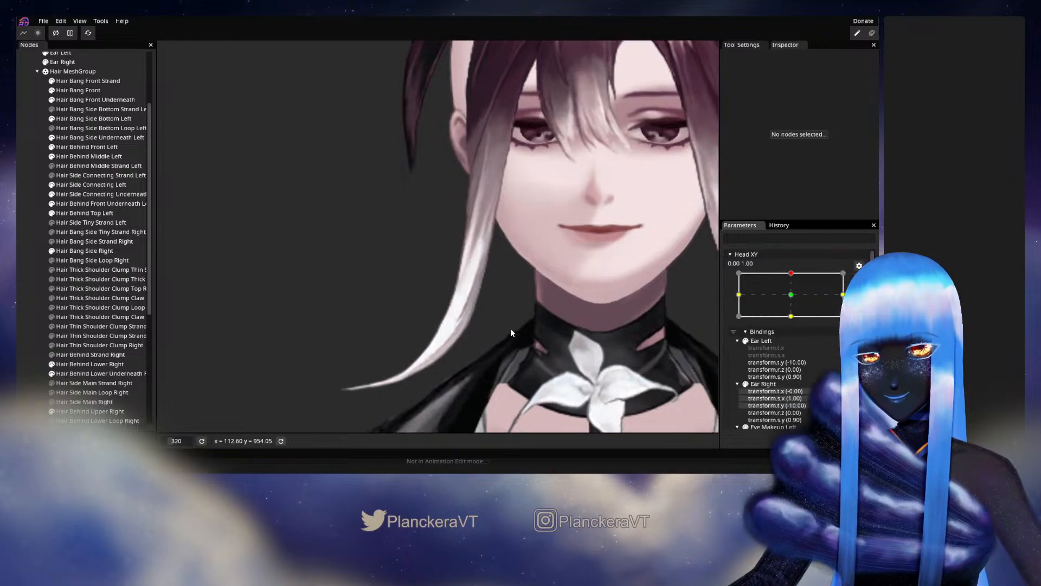
click(111, 251)
scroll(525, 280, up, 6)
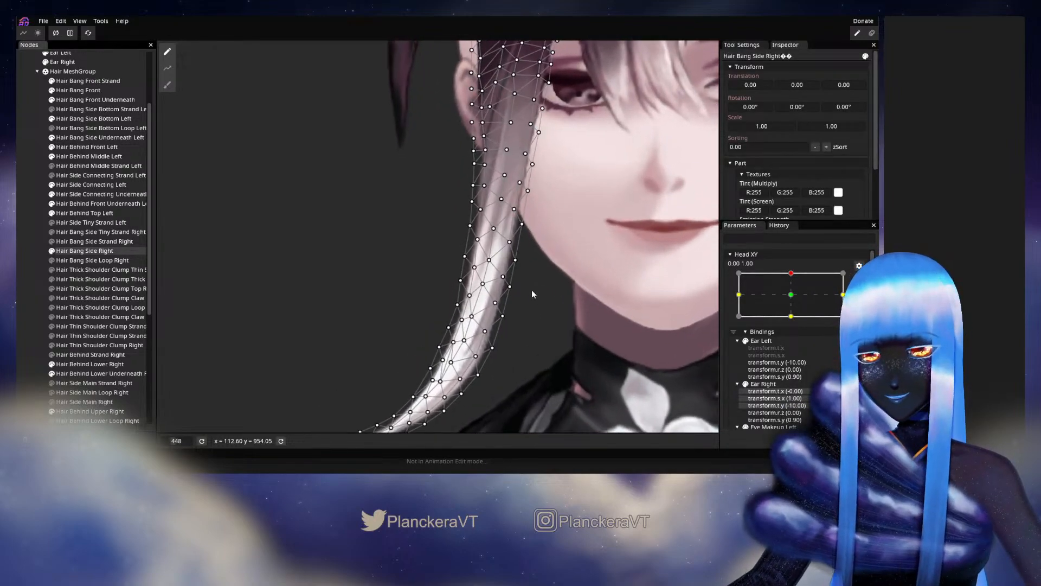
click(487, 264)
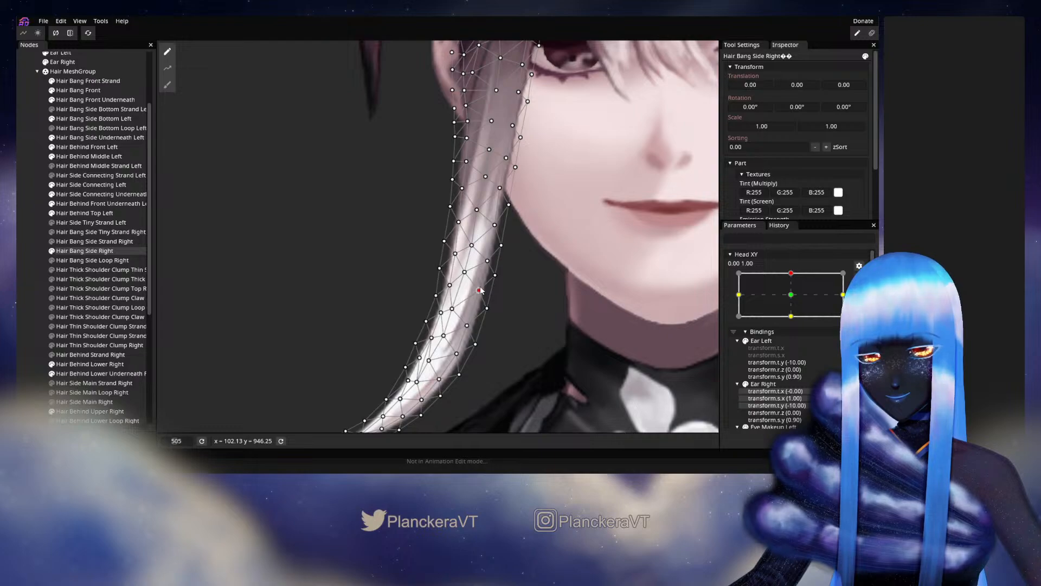
click(472, 246)
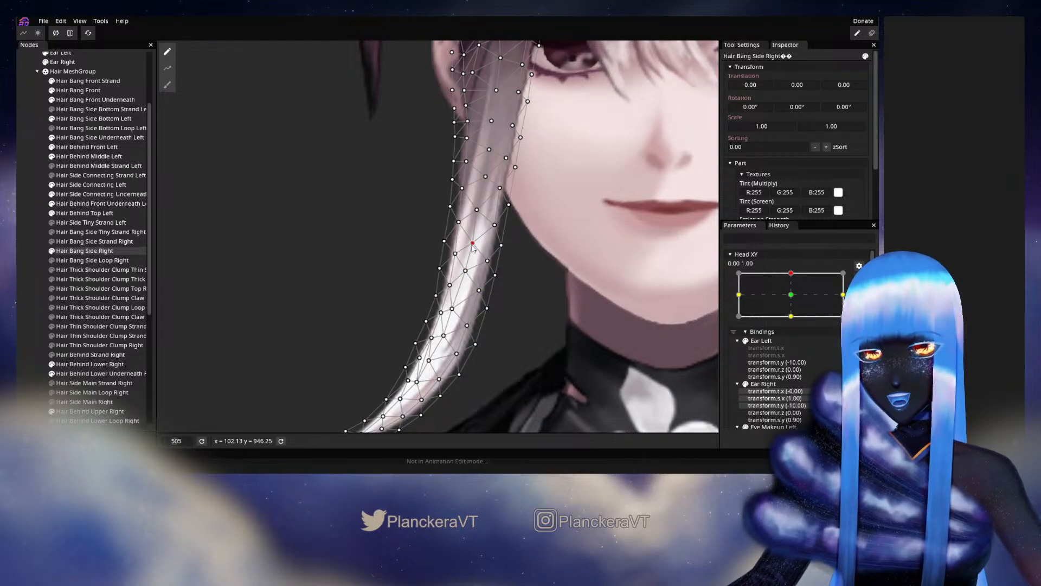
click(24, 251)
scroll(490, 313, down, 3)
scroll(491, 312, down, 2)
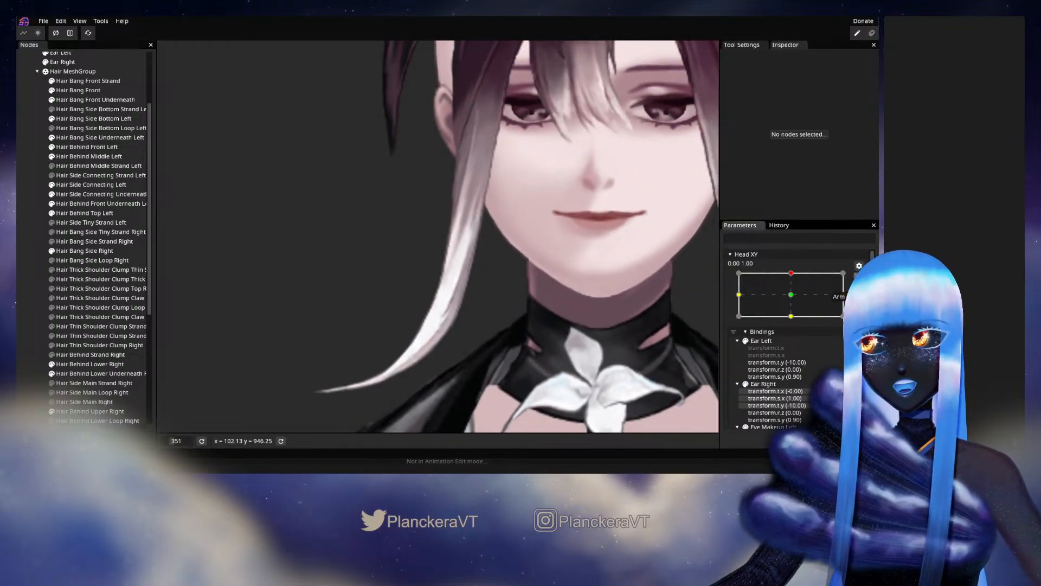
Check the smoothed white section by moving Head XY away from and back to 0.00, 1.00, and rearm the keypoint.
click(859, 277)
mouse_move(795, 299)
mouse_down()
mouse_move(793, 323)
mouse_move(794, 299)
mouse_up()
click(865, 306)
Reselect Hair Bang Side Right, reposition its face-side and inner vertices from the jaw edge down toward the lower curve, and deselect it.
scroll(384, 316, up, 3)
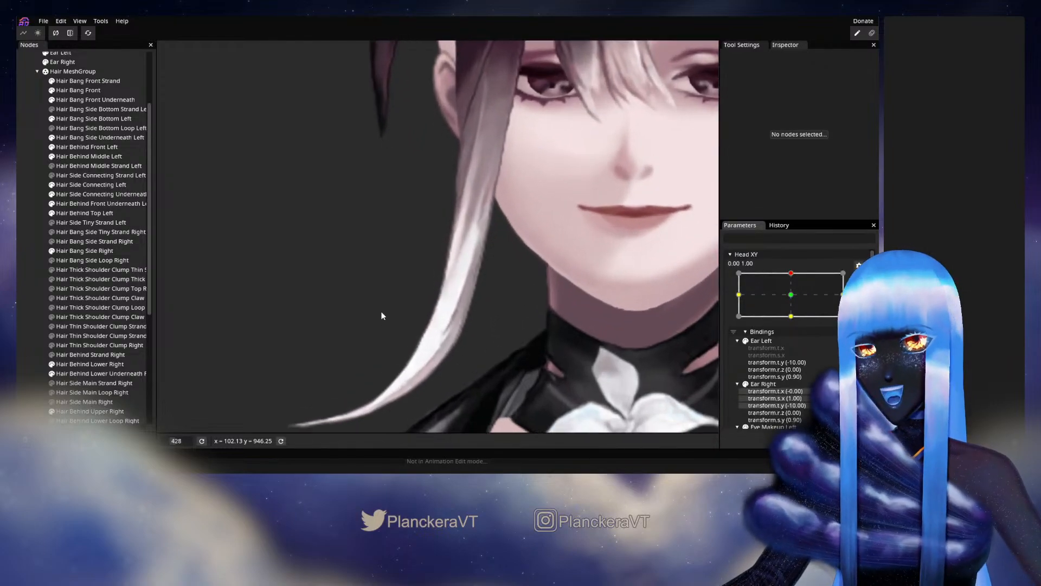
click(96, 251)
scroll(495, 222, up, 3)
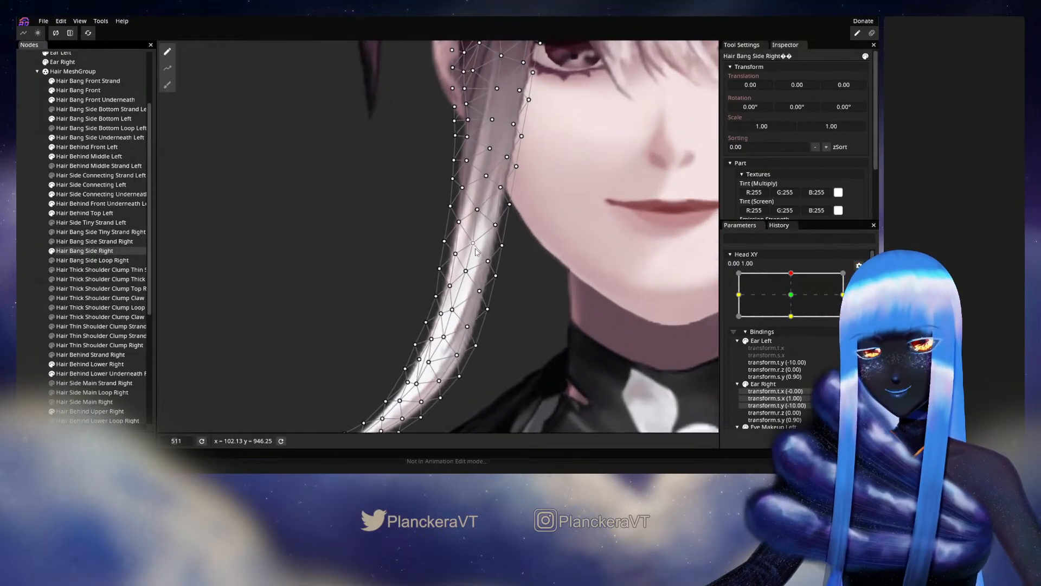
click(494, 224)
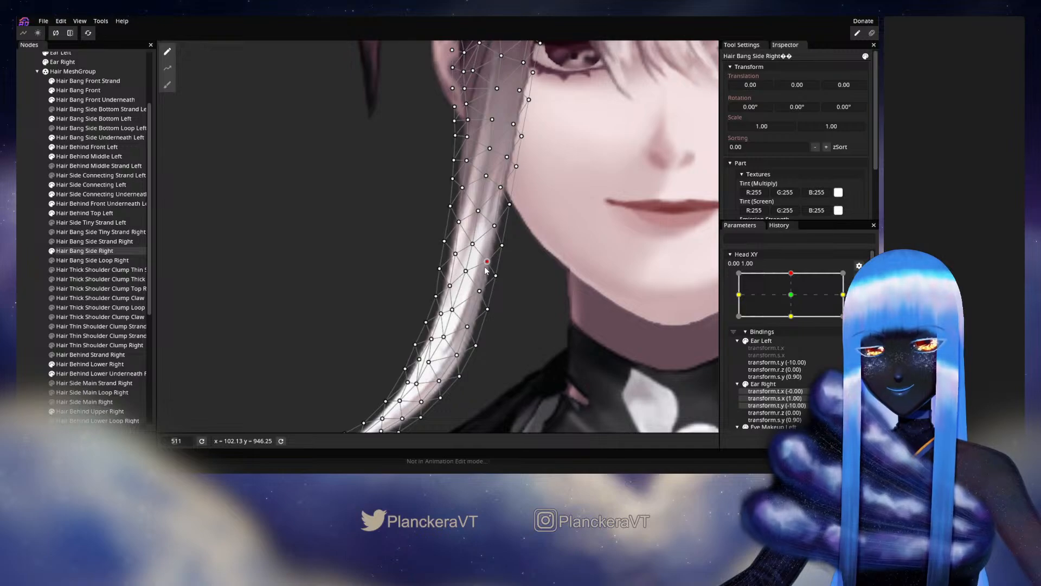
click(502, 246)
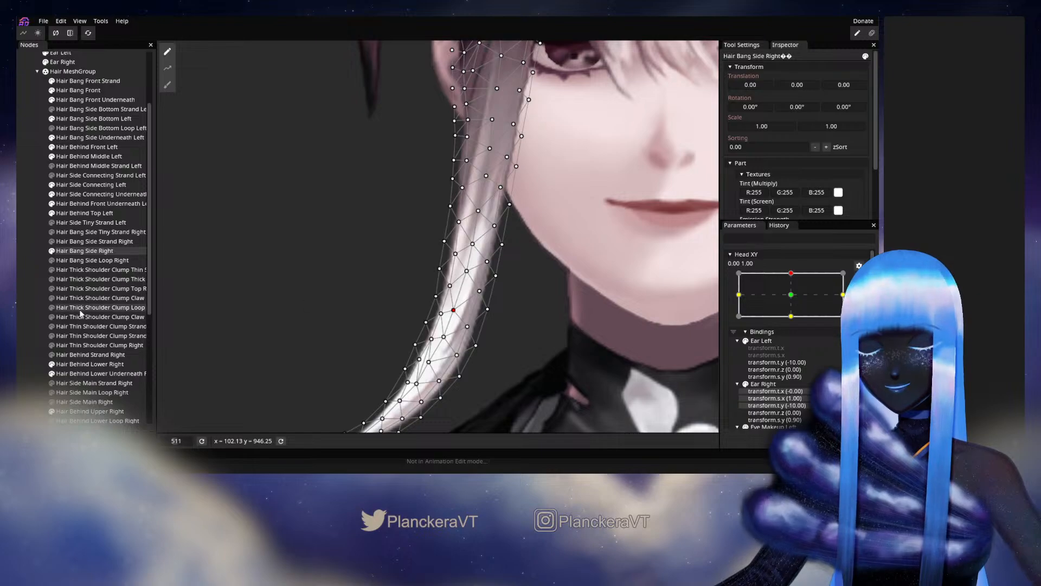
click(108, 303)
scroll(539, 313, down, 1)
scroll(540, 317, down, 3)
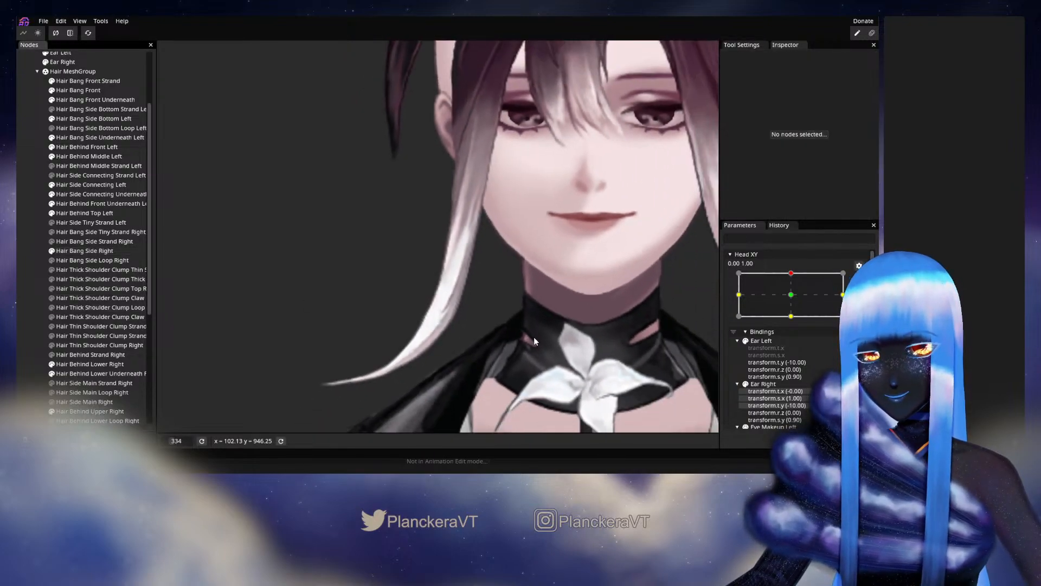
Test the bang's face-side edge with Head XY movement near 0.00, 1.00, and rearm the 0.00, 1.00 keypoint.
click(857, 281)
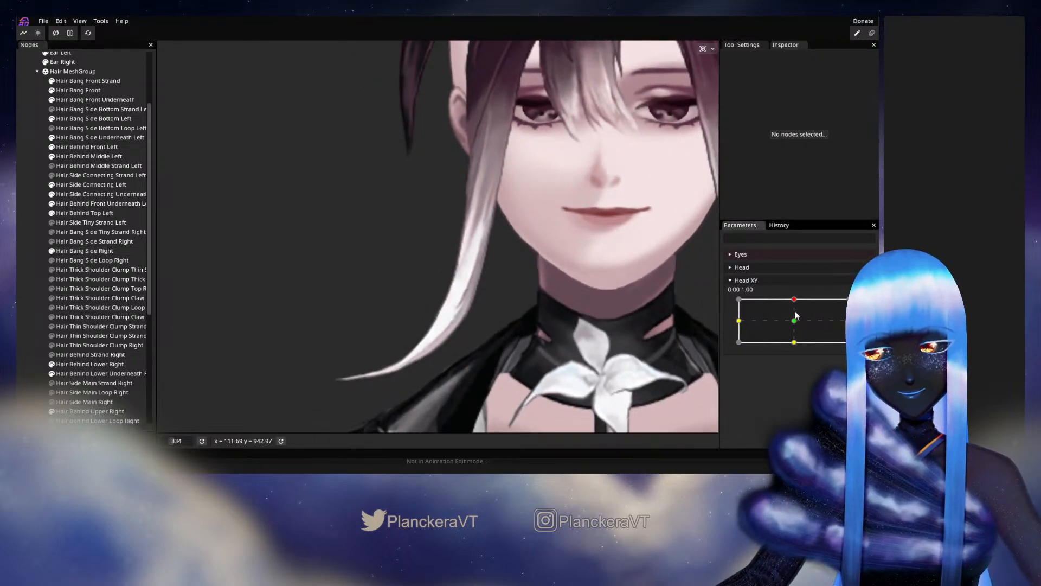
mouse_move(794, 299)
mouse_down()
mouse_move(794, 323)
mouse_move(795, 300)
mouse_up()
click(863, 305)
Reselect Hair Bang Side Right, refine its inner vertices from cheek level down to the start of the lower curve, and deselect it.
scroll(528, 304, up, 5)
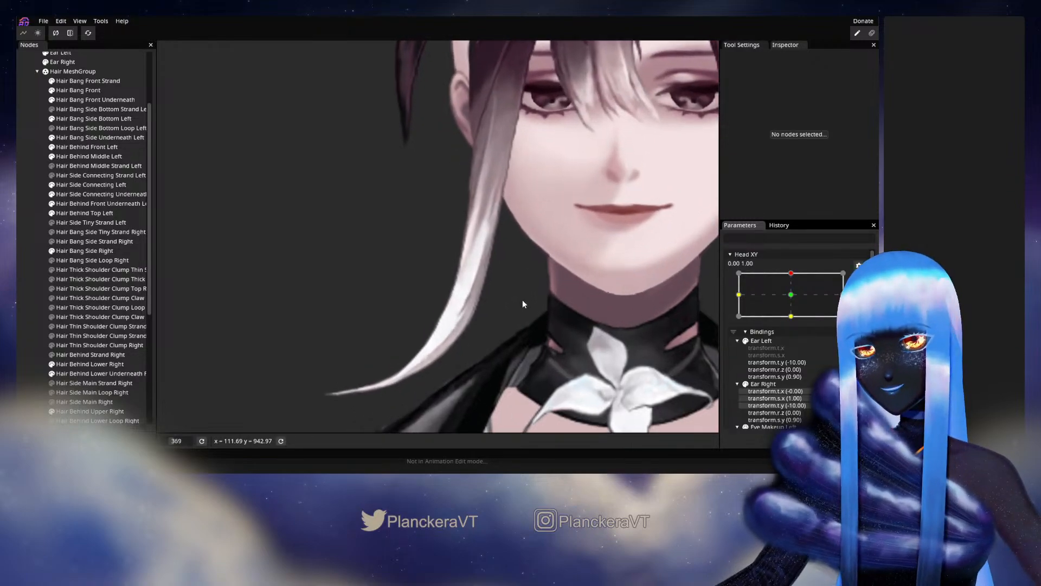
scroll(521, 301, up, 3)
scroll(429, 223, up, 3)
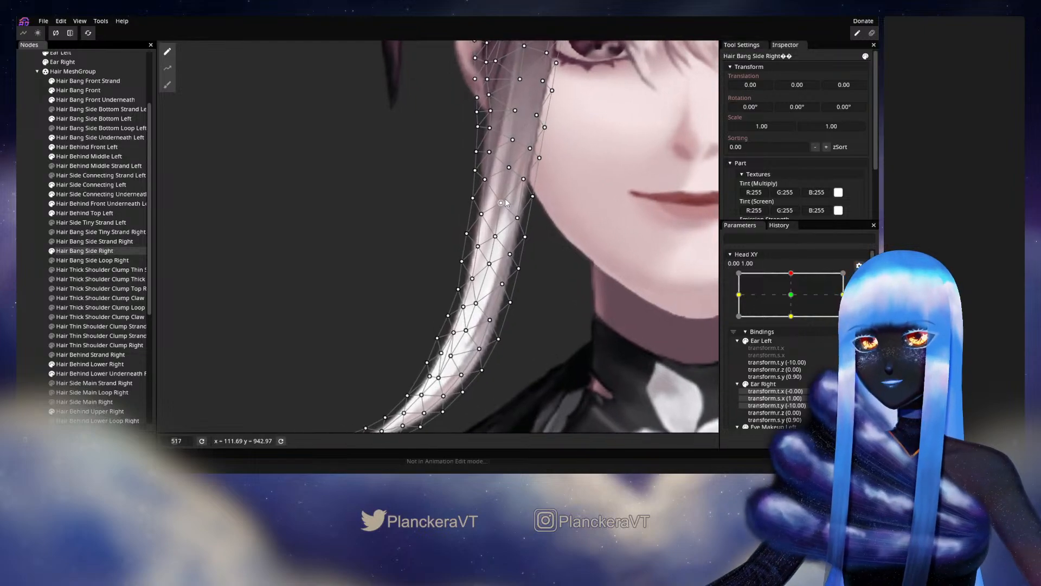
click(480, 226)
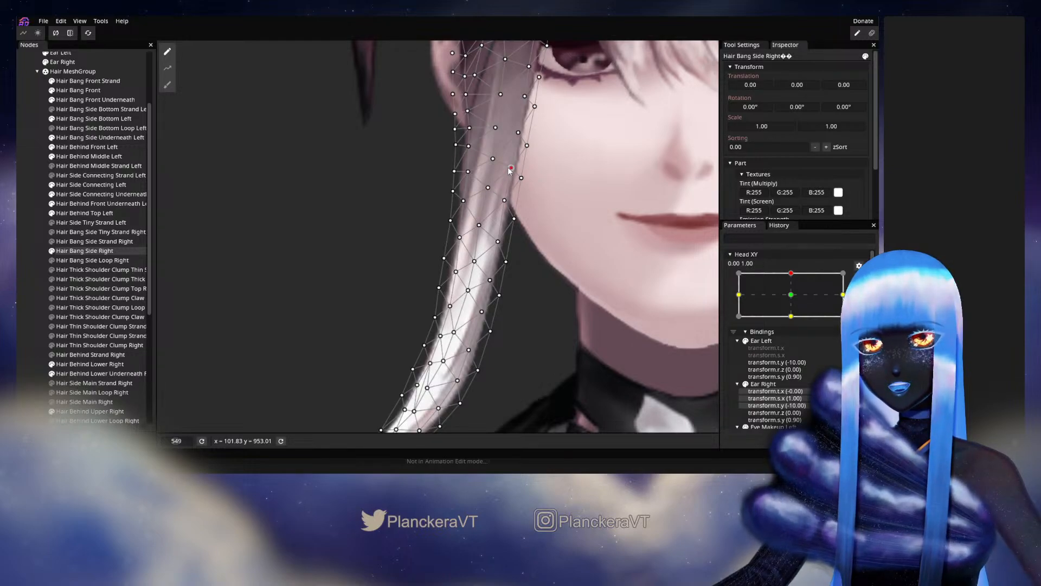
drag(494, 280, 503, 243)
scroll(483, 266, up, 1)
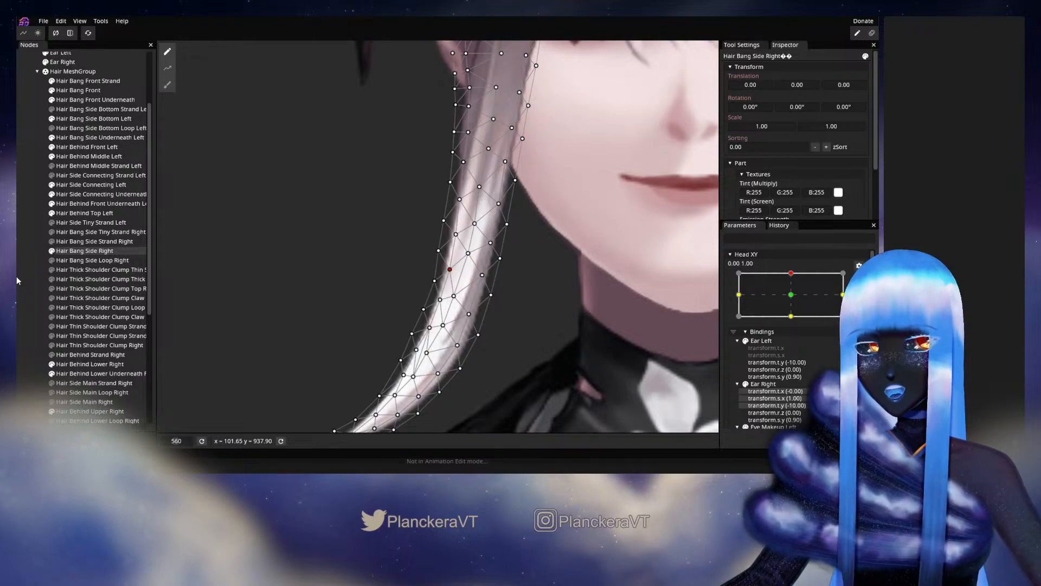
click(240, 336)
scroll(535, 326, down, 5)
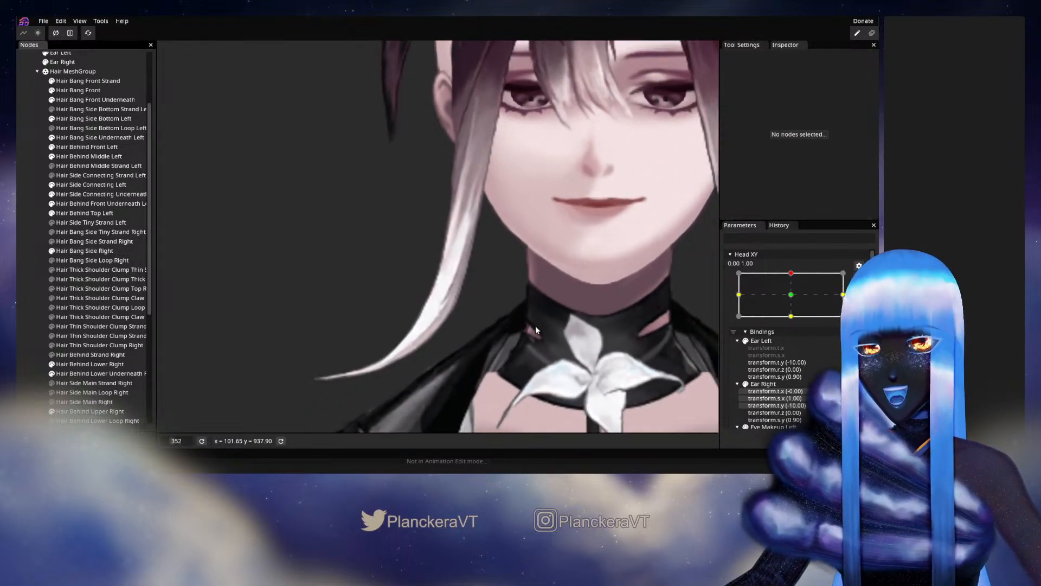
scroll(535, 330, down, 2)
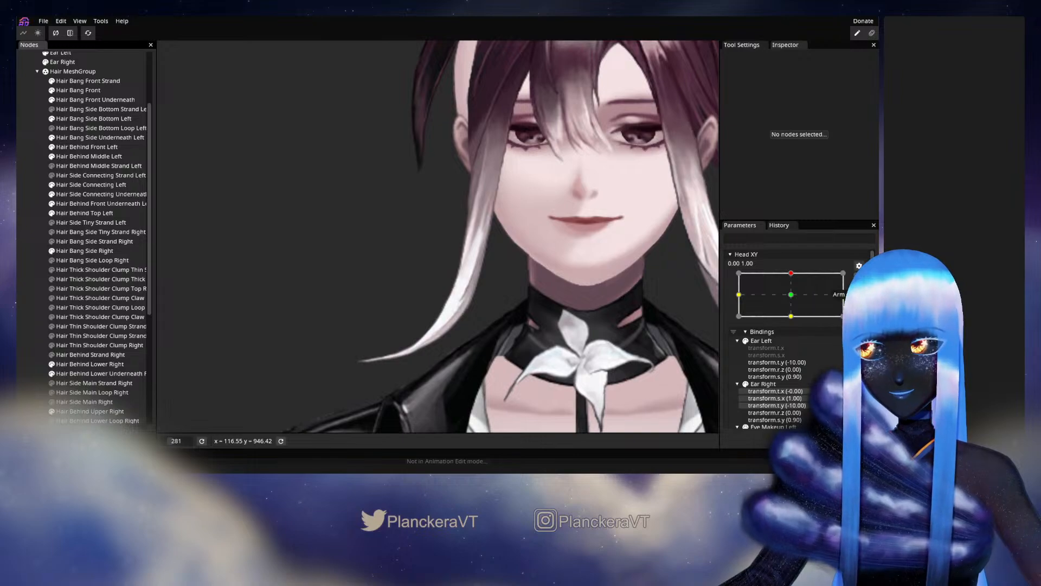
Preview the refined cheek-to-curve section by moving Head XY around 0.00, 1.00, and rearm the keypoint.
click(859, 279)
mouse_move(796, 300)
mouse_down()
mouse_move(795, 322)
mouse_move(795, 301)
mouse_up()
click(864, 305)
Reselect Hair Bang Side Right, realign its central row of vertices through the white section and upper lower curve, and deselect it.
scroll(401, 320, up, 3)
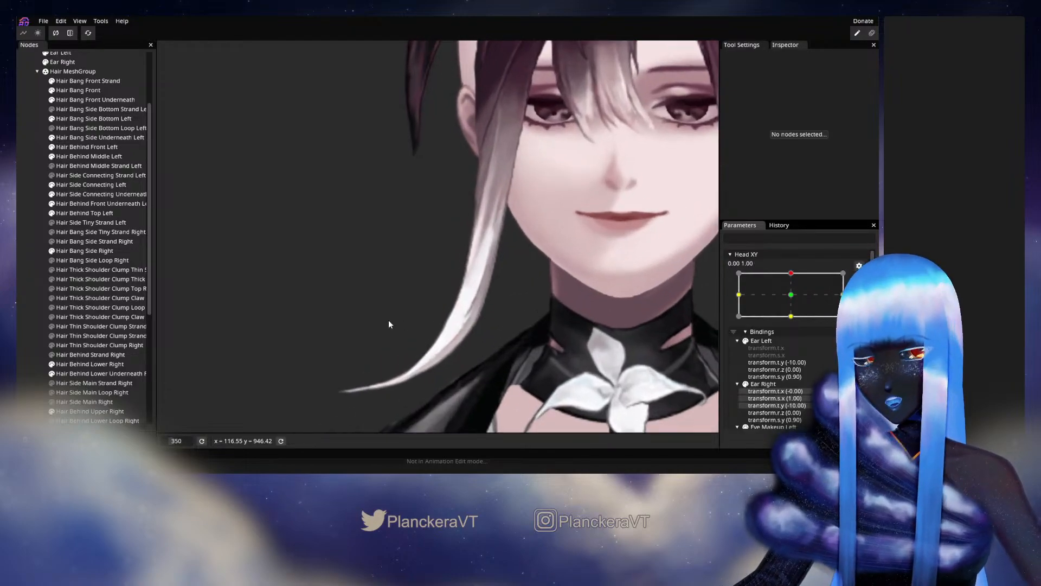
click(139, 251)
scroll(477, 304, up, 4)
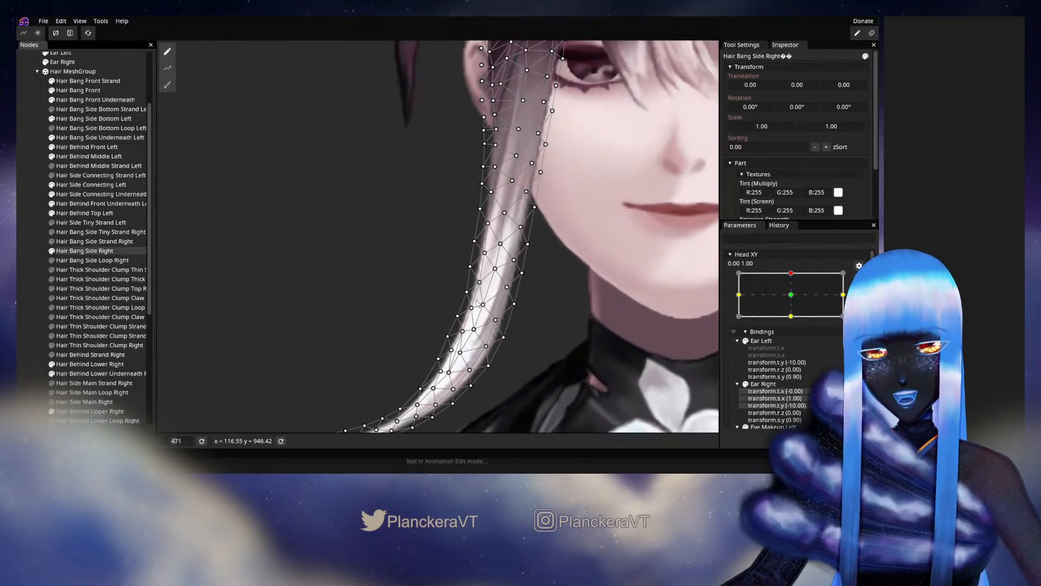
scroll(477, 303, up, 2)
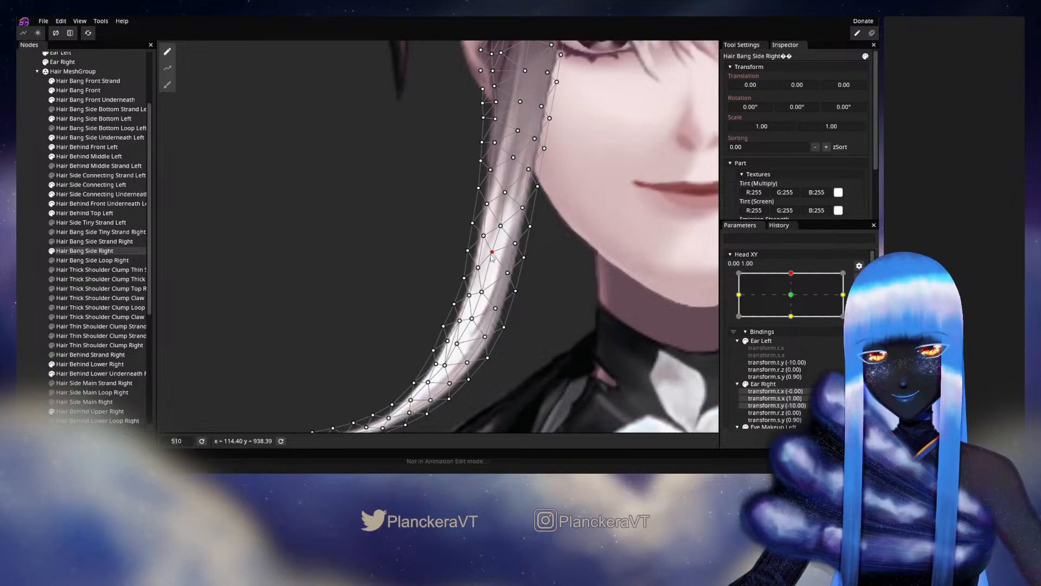
drag(481, 292, 470, 319)
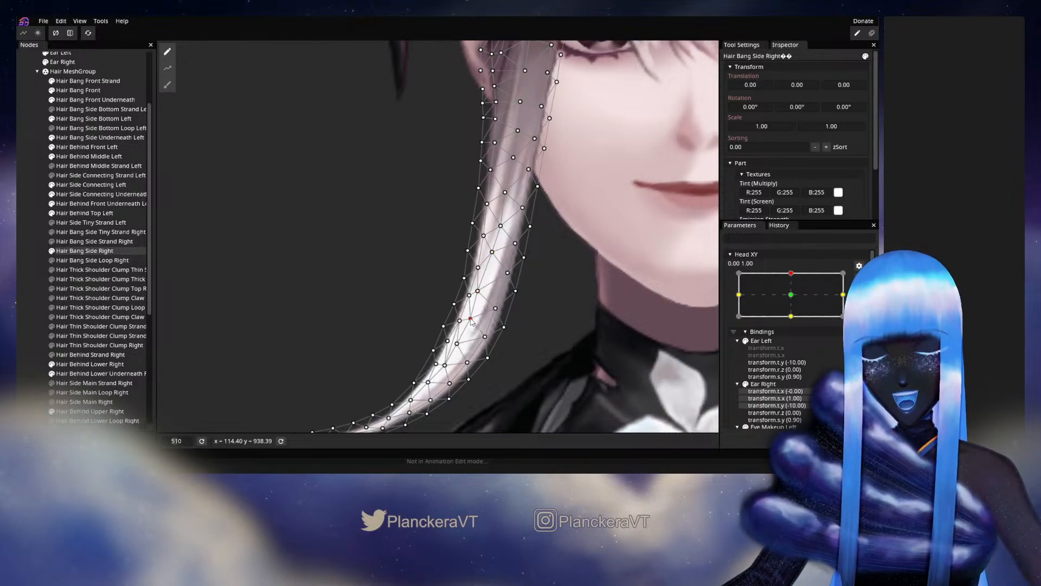
click(501, 226)
drag(501, 227, 500, 227)
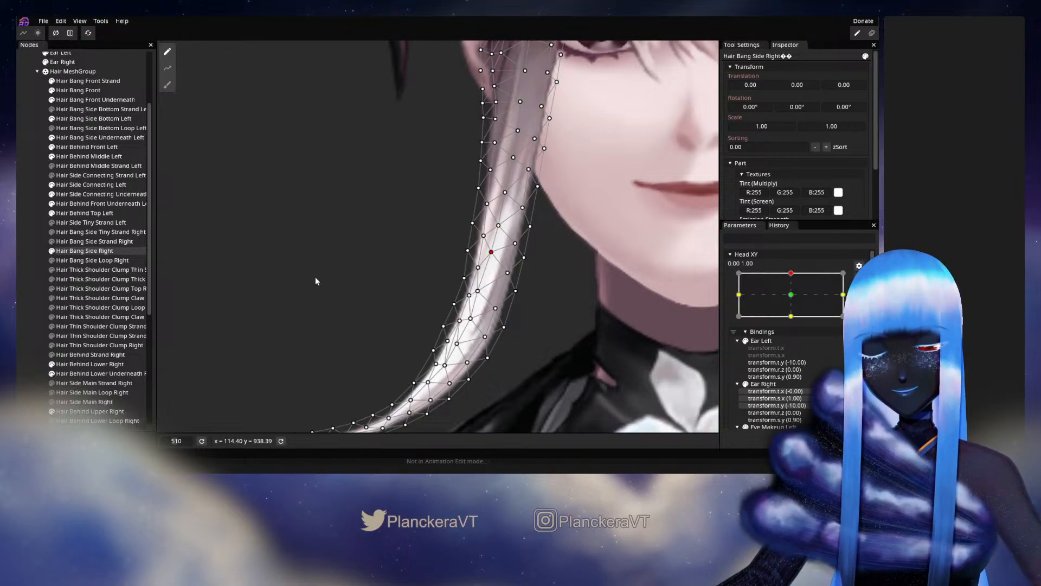
click(40, 237)
scroll(583, 298, down, 2)
scroll(584, 298, down, 4)
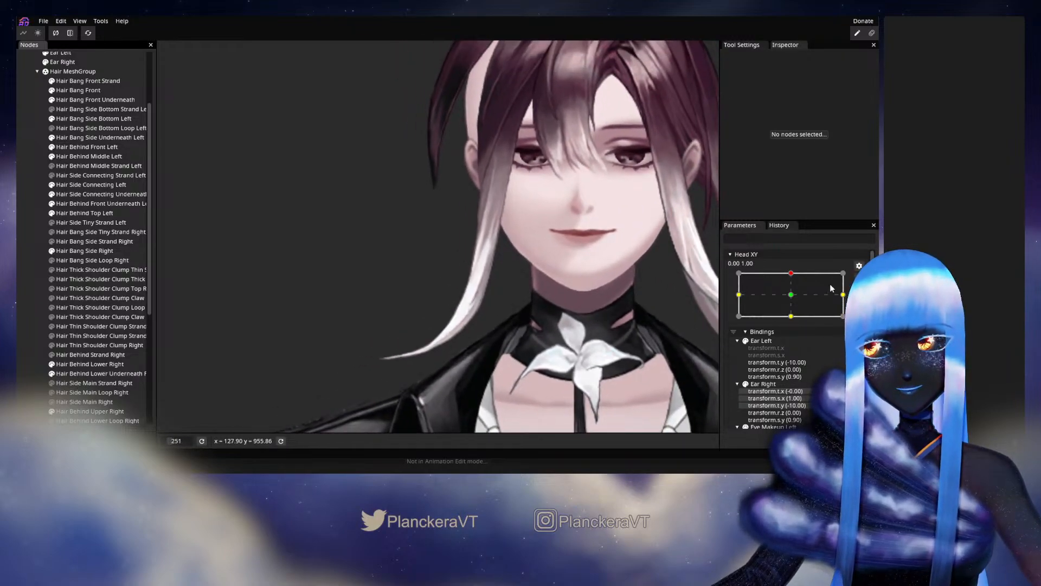
Check the realigned central row with small Head XY movements, return to 0.00, 1.00, and rearm the keypoint.
click(859, 280)
click(793, 300)
drag(795, 304, 795, 299)
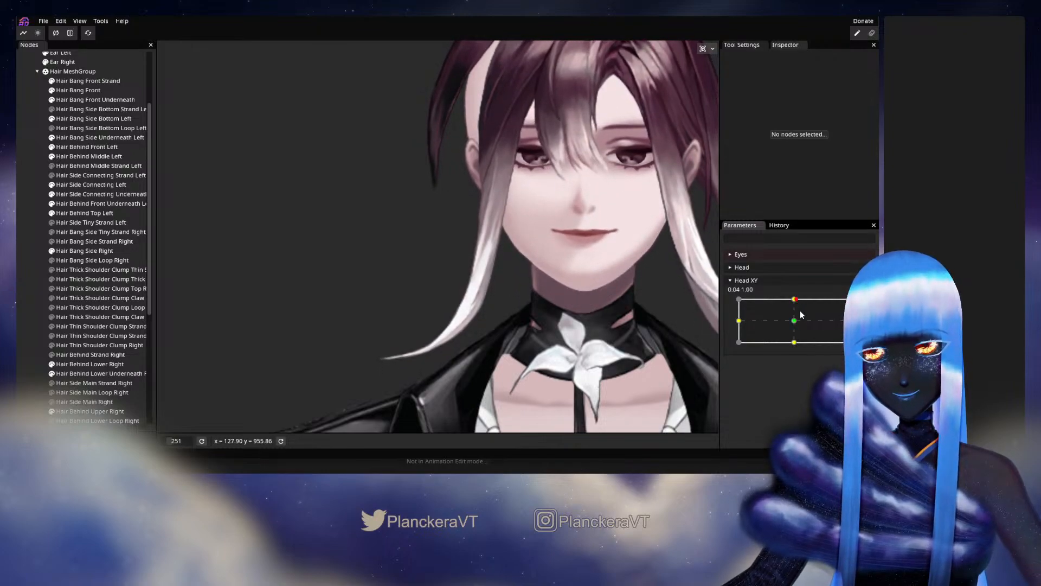
click(859, 306)
Reselect Hair Bang Side Right, fine-tune two central vertices beside the jaw, deselect it, and disarm the Head XY keypoint.
scroll(441, 341, up, 3)
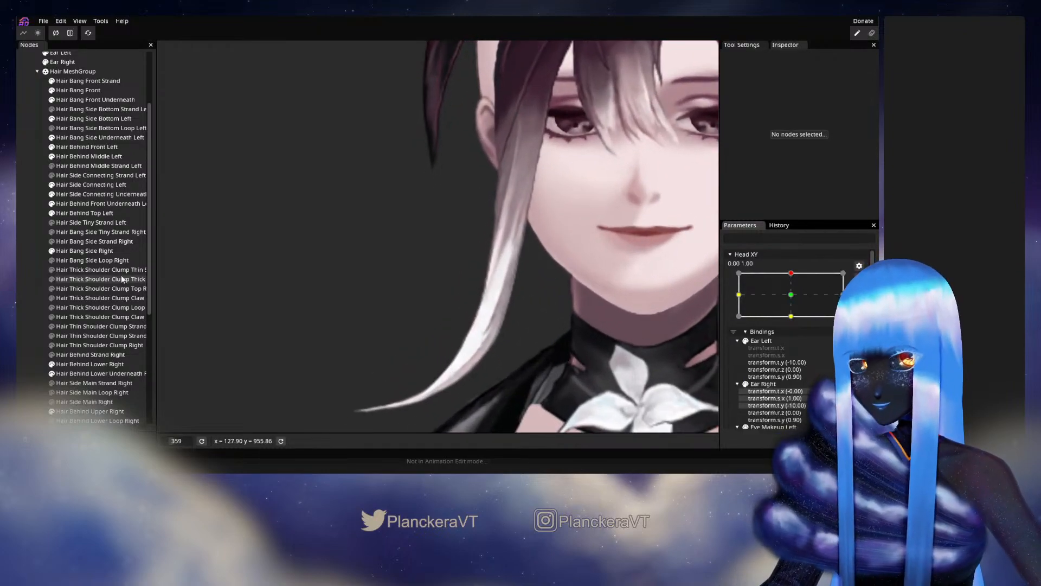
click(84, 251)
scroll(464, 282, up, 2)
scroll(535, 252, up, 1)
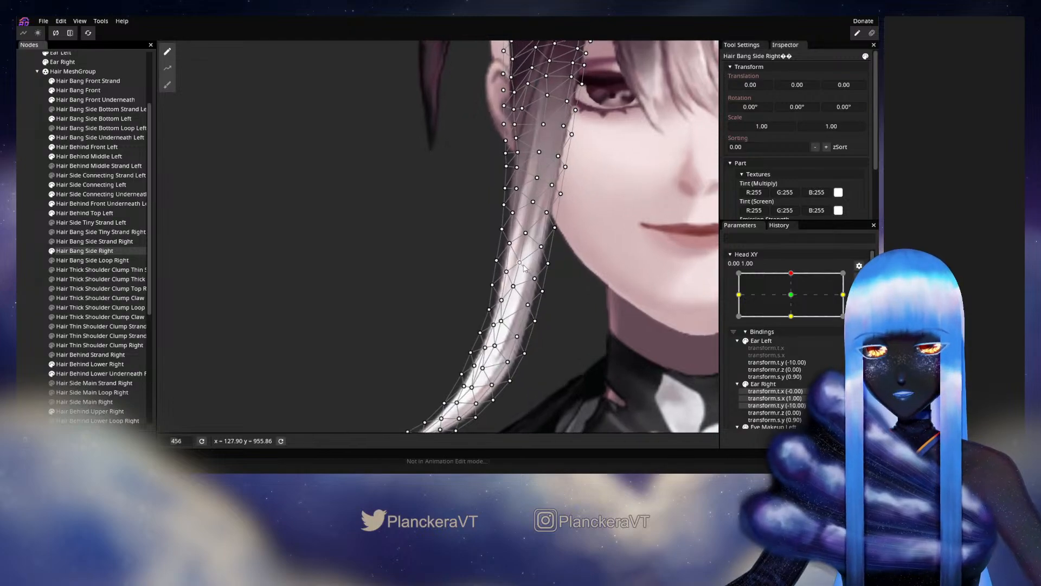
click(520, 263)
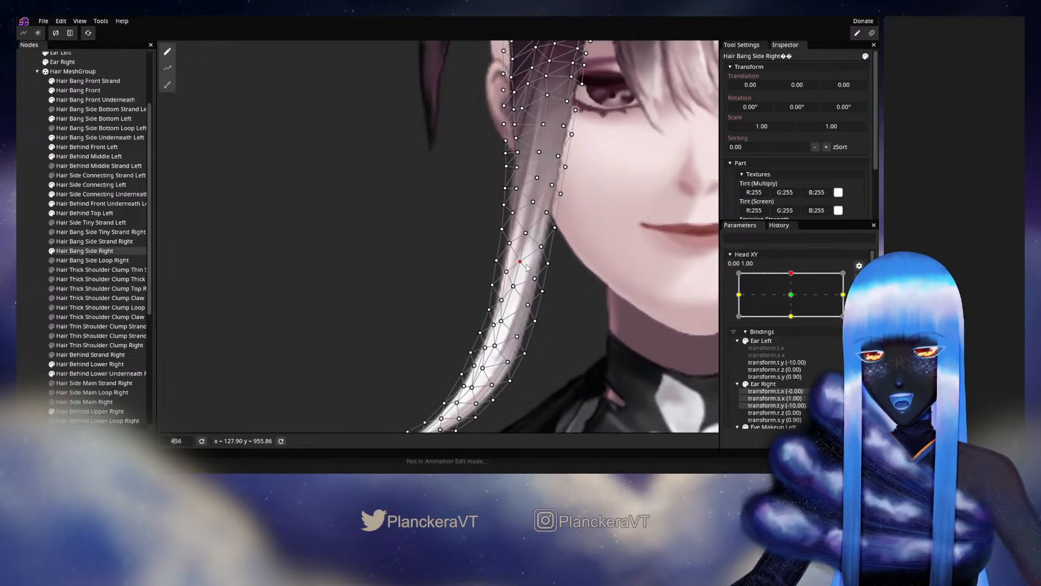
click(525, 234)
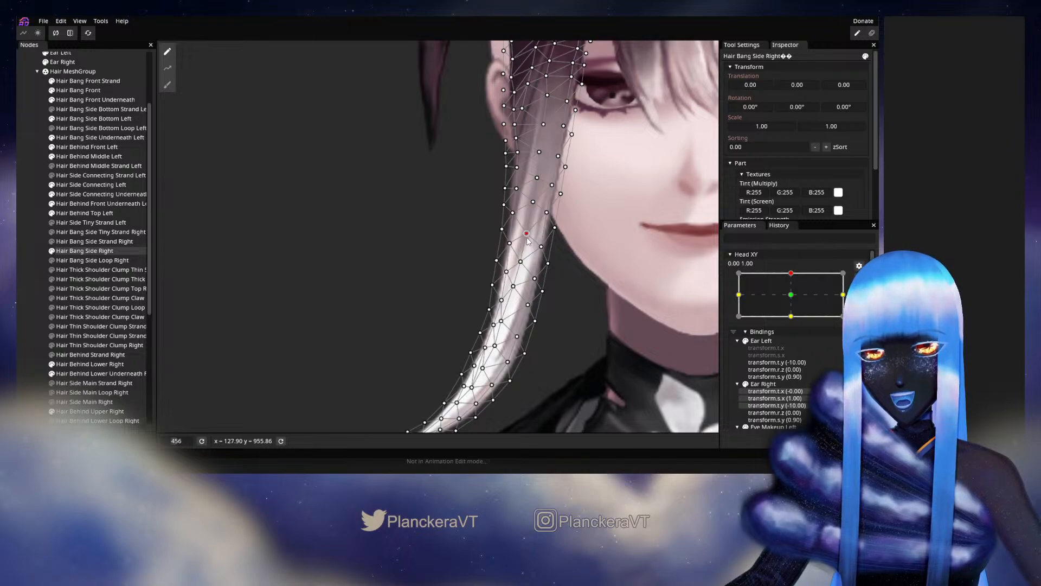
click(314, 300)
scroll(611, 305, down, 5)
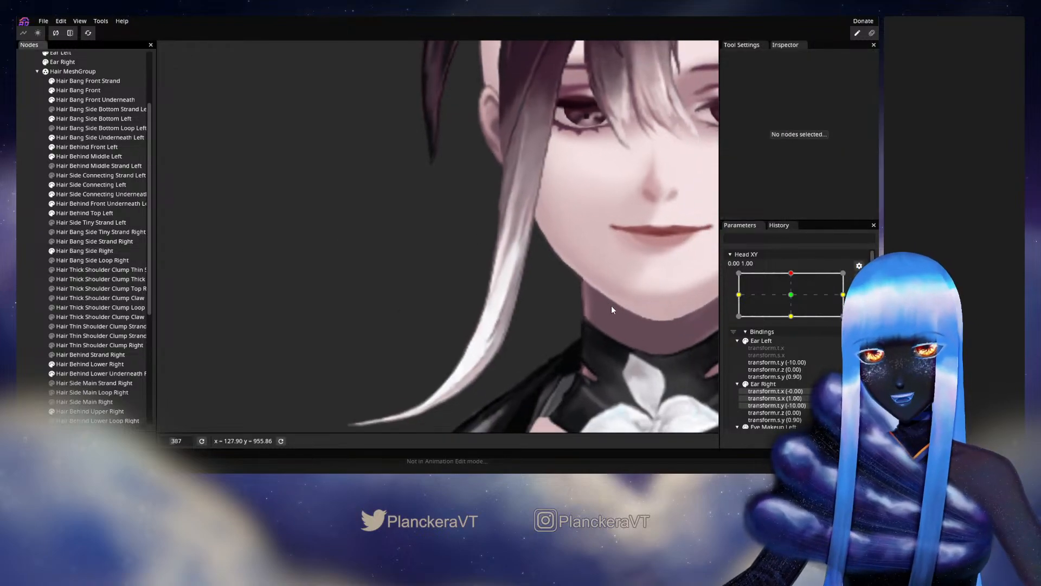
drag(529, 301, 551, 279)
click(859, 281)
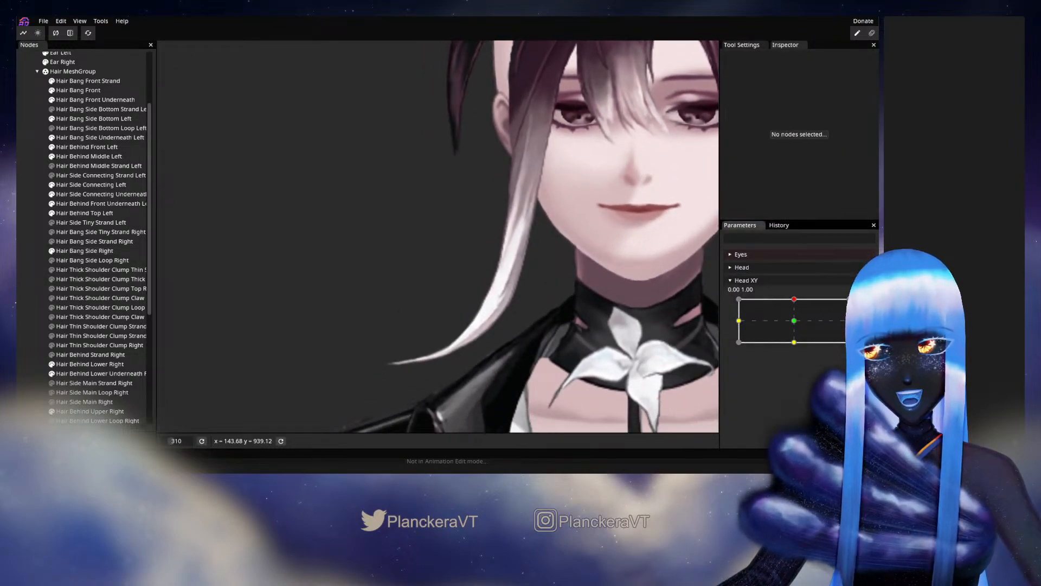
Check the side bang with small Head XY movements around 0.00, 1.00, and rearm the keypoint.
mouse_move(795, 300)
mouse_down()
mouse_move(793, 322)
mouse_move(796, 301)
mouse_up()
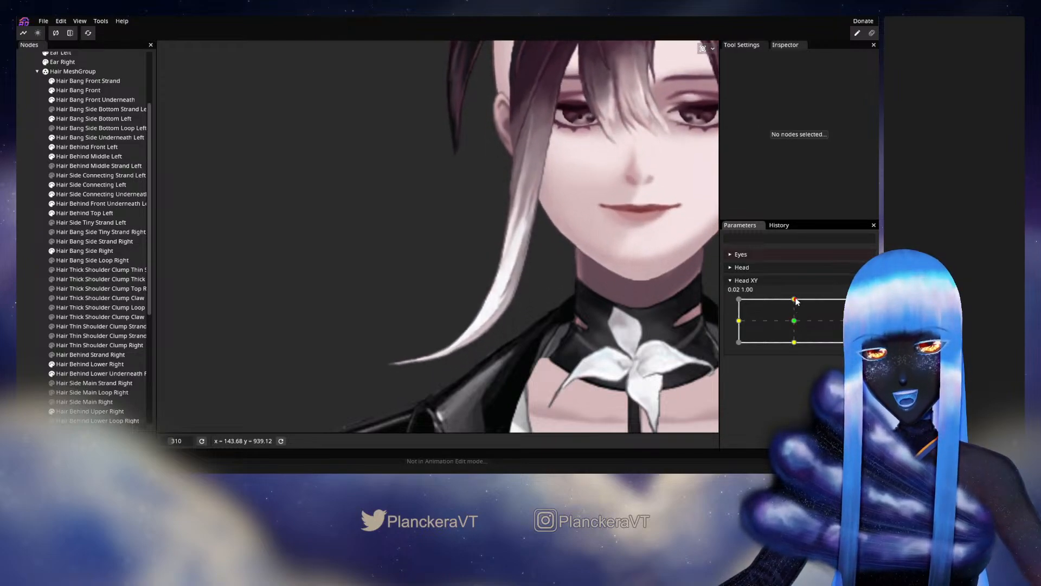
click(859, 306)
scroll(503, 281, up, 3)
drag(503, 281, 392, 294)
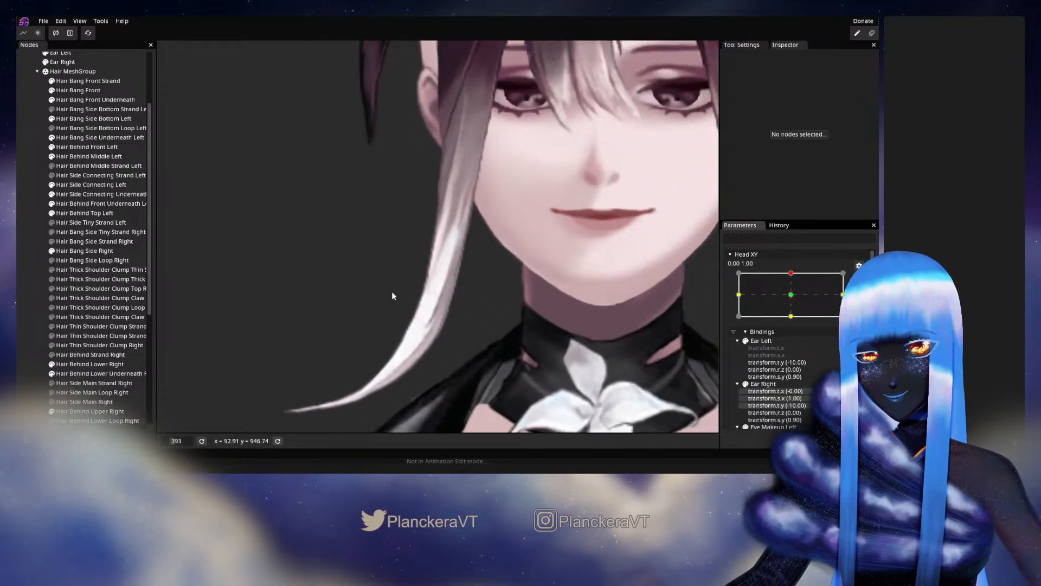
Reselect Hair Bang Side Right, nudge a central vertex where the white section begins beside the jaw, and deselect it.
scroll(392, 294, up, 1)
click(87, 251)
scroll(446, 279, up, 3)
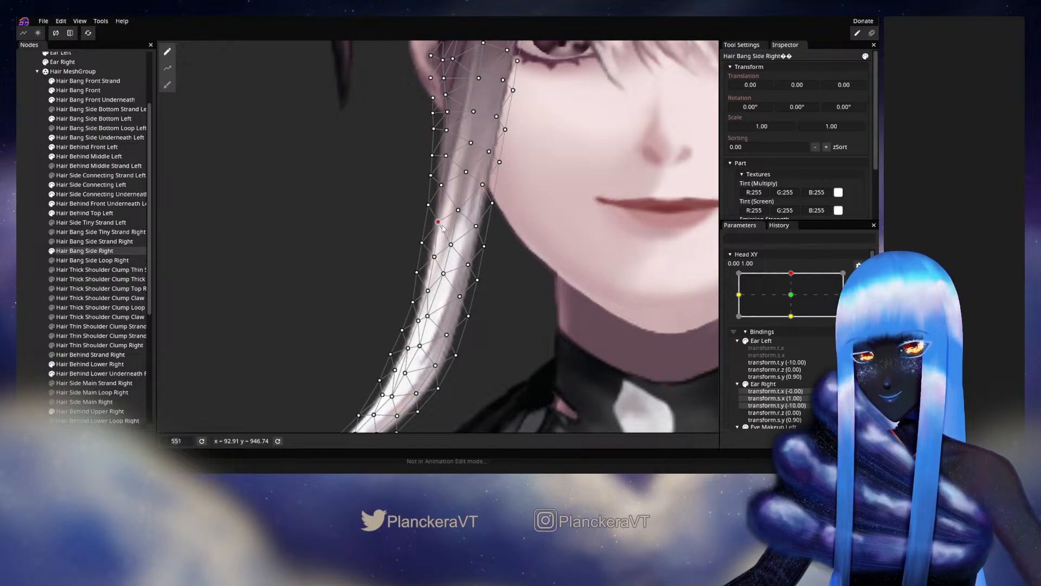
click(31, 276)
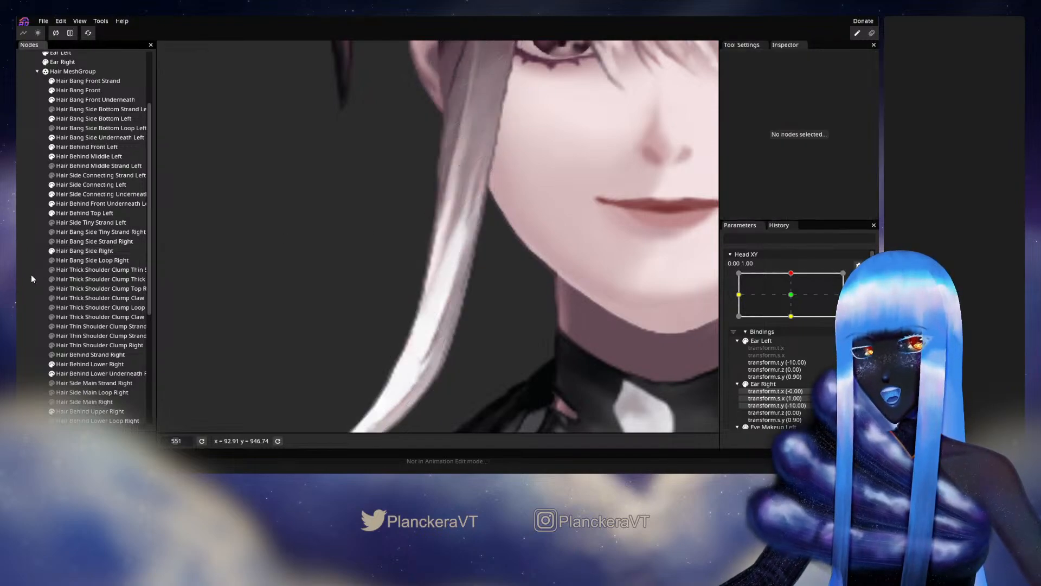
Disarm the Head XY keypoint and preview the whole strand by moving the parameter slightly around 0.00, 1.00.
scroll(466, 295, down, 3)
scroll(466, 299, down, 3)
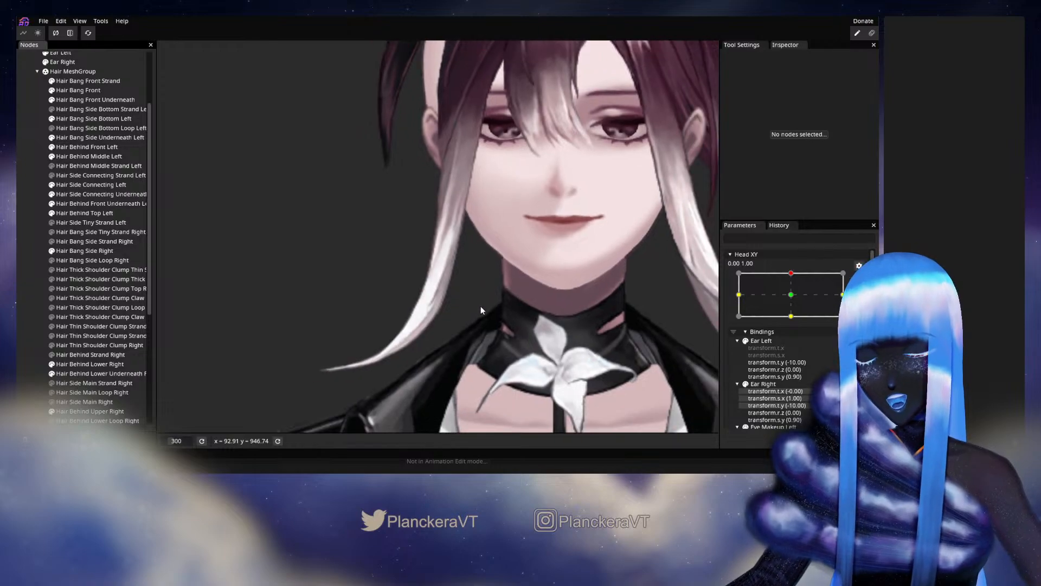
click(855, 278)
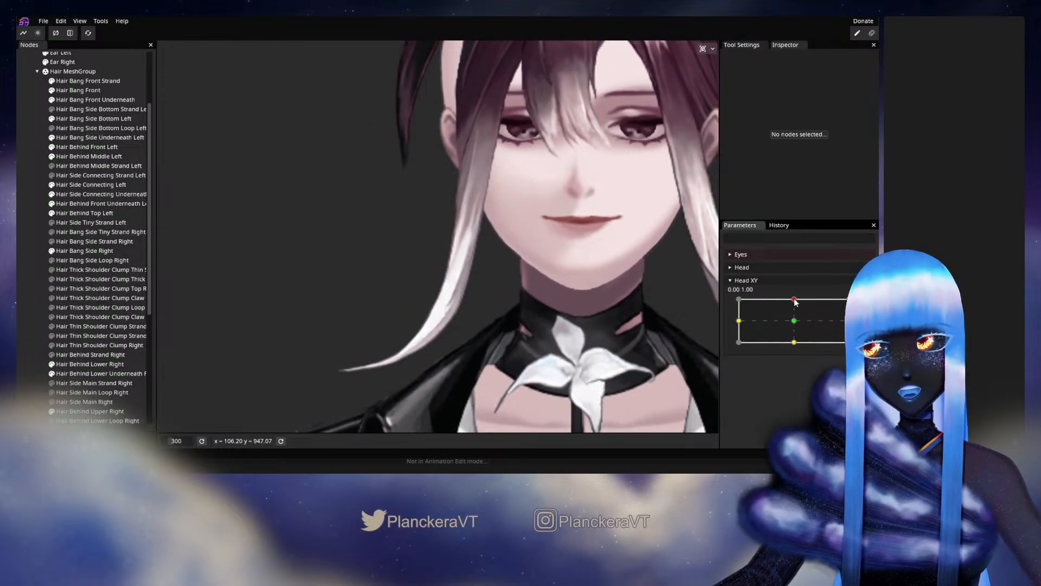
mouse_move(795, 302)
mouse_down()
mouse_move(795, 324)
mouse_move(795, 299)
mouse_up()
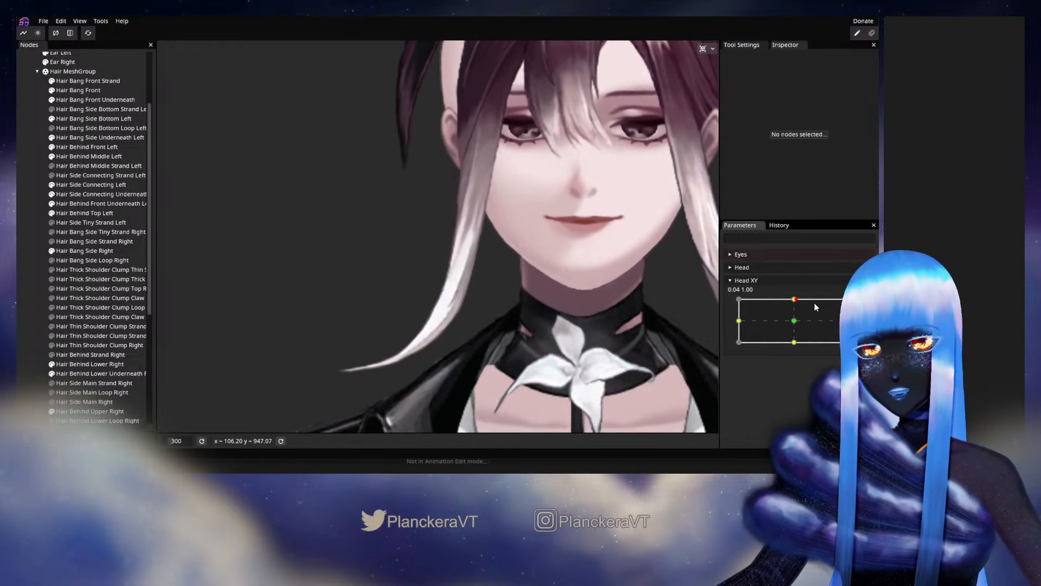
Reselect Hair Bang Side Right, nudge two central vertices in the white section beside the jaw, and test them with Head XY before rearming.
click(82, 251)
scroll(513, 275, up, 2)
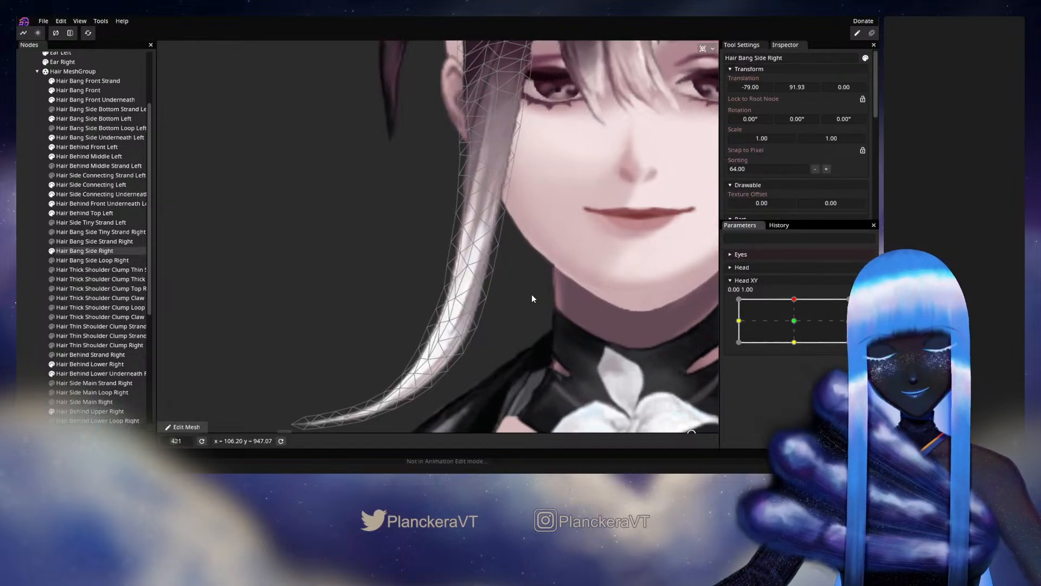
scroll(532, 293, up, 1)
mouse_move(794, 299)
mouse_down()
mouse_move(794, 316)
mouse_move(794, 300)
mouse_up()
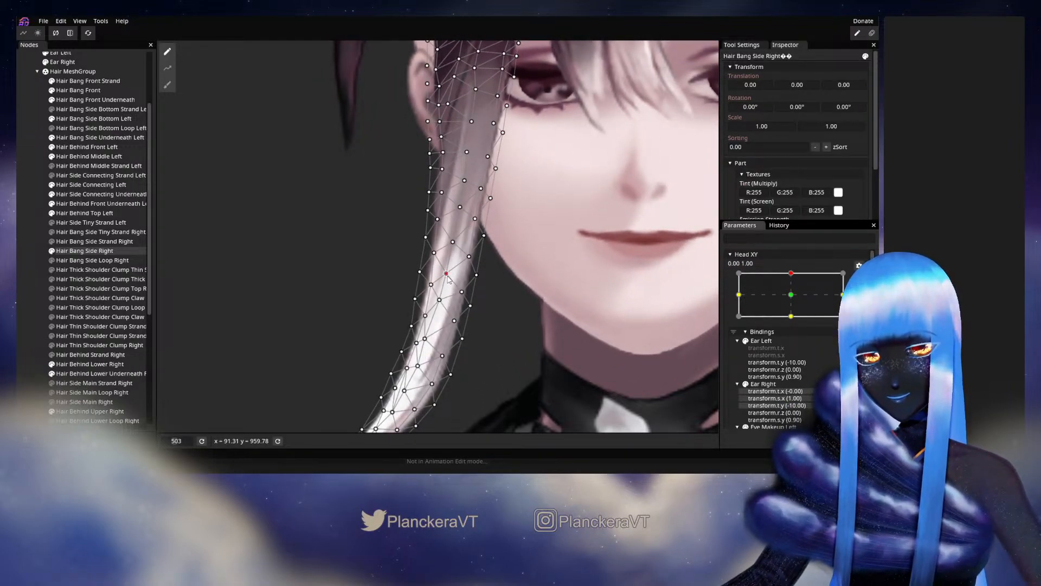
click(447, 274)
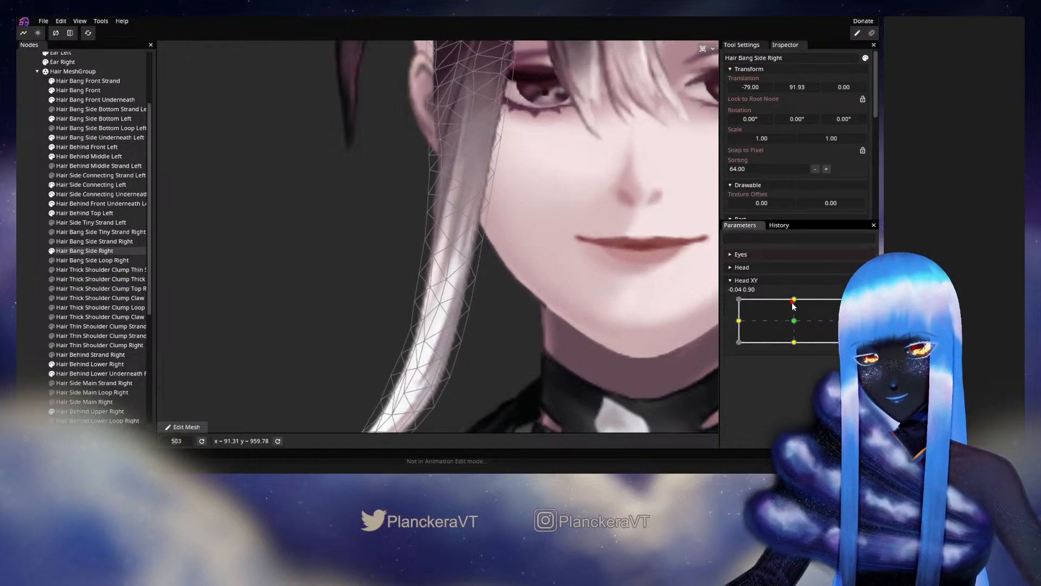
drag(794, 321, 795, 298)
click(866, 308)
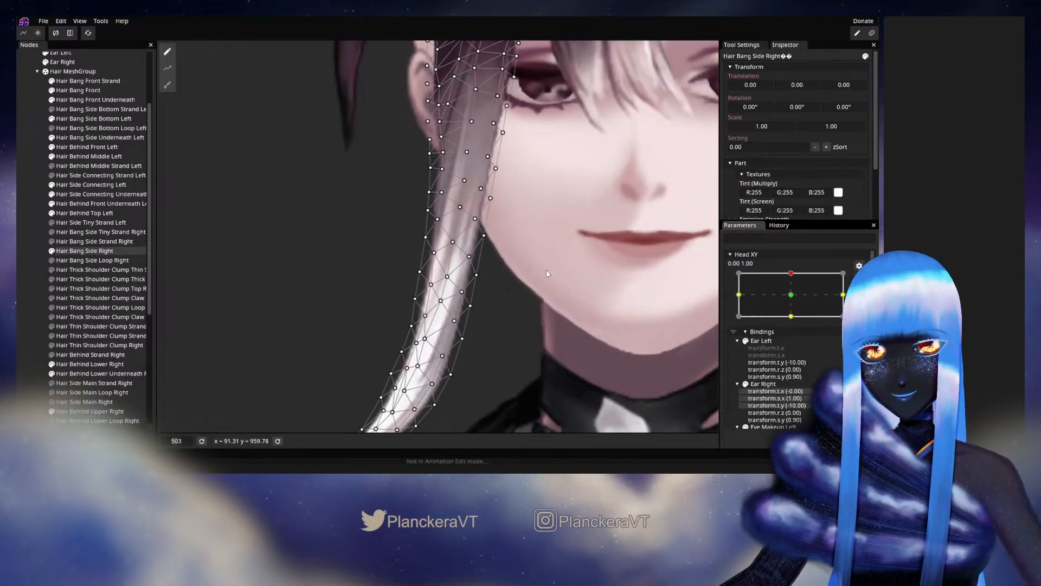
Nudge the next central vertex up the strand, check it with a small Head XY movement, and rearm the keypoint.
click(454, 242)
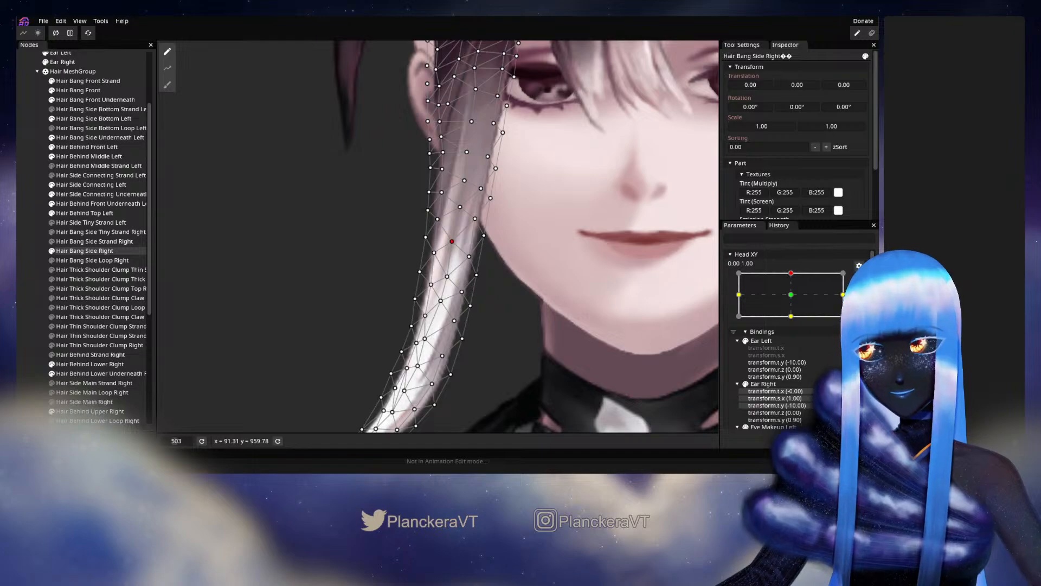
click(859, 277)
mouse_move(795, 299)
mouse_down()
mouse_move(793, 317)
mouse_move(796, 299)
mouse_up()
click(859, 306)
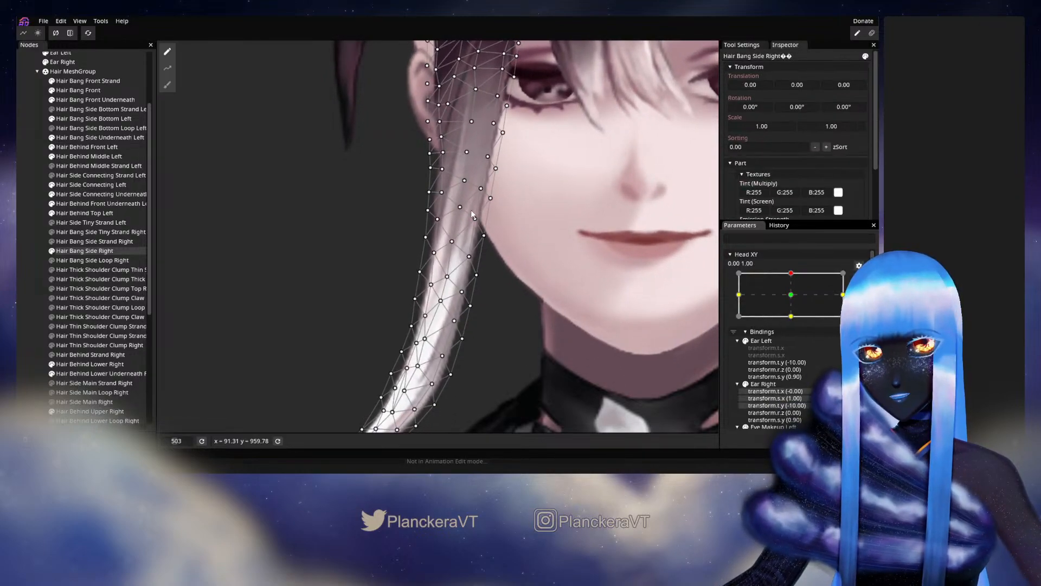
Adjust the vertices on the strand's outer edge beside the cheek, test the deformation with Head XY, and rearm the keypoint.
click(428, 212)
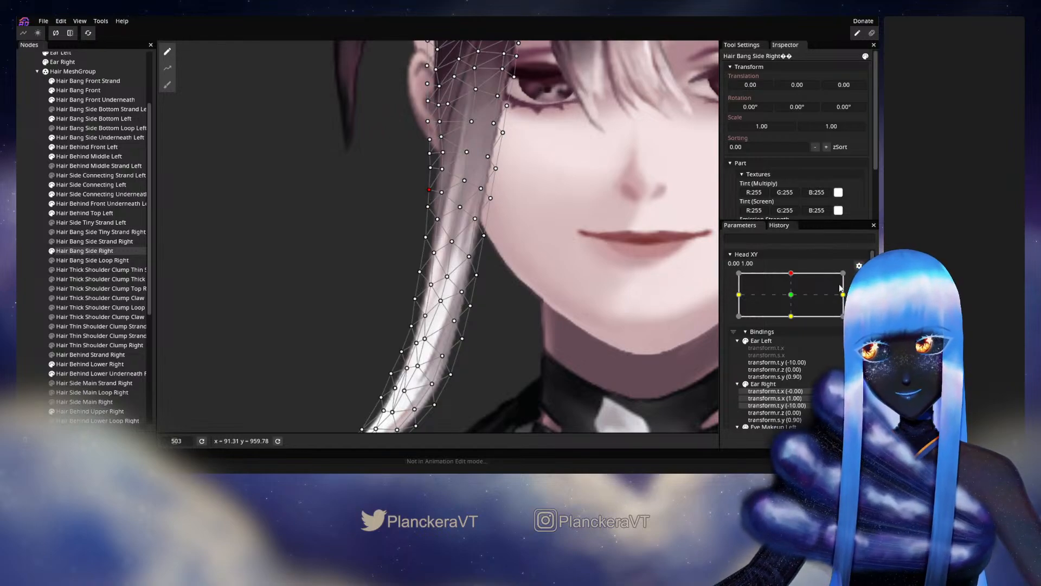
click(859, 266)
mouse_move(798, 302)
mouse_down()
mouse_move(796, 325)
mouse_move(797, 301)
mouse_up()
click(859, 306)
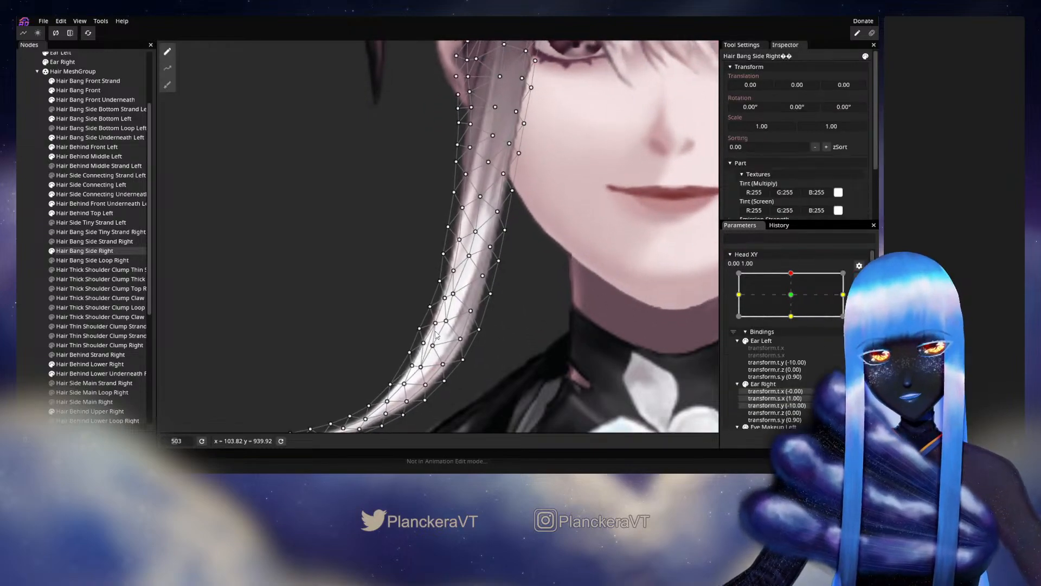
Reposition and fine-tune the central vertex in the white section above the lower curve, testing each adjustment with Head XY.
drag(455, 299, 460, 293)
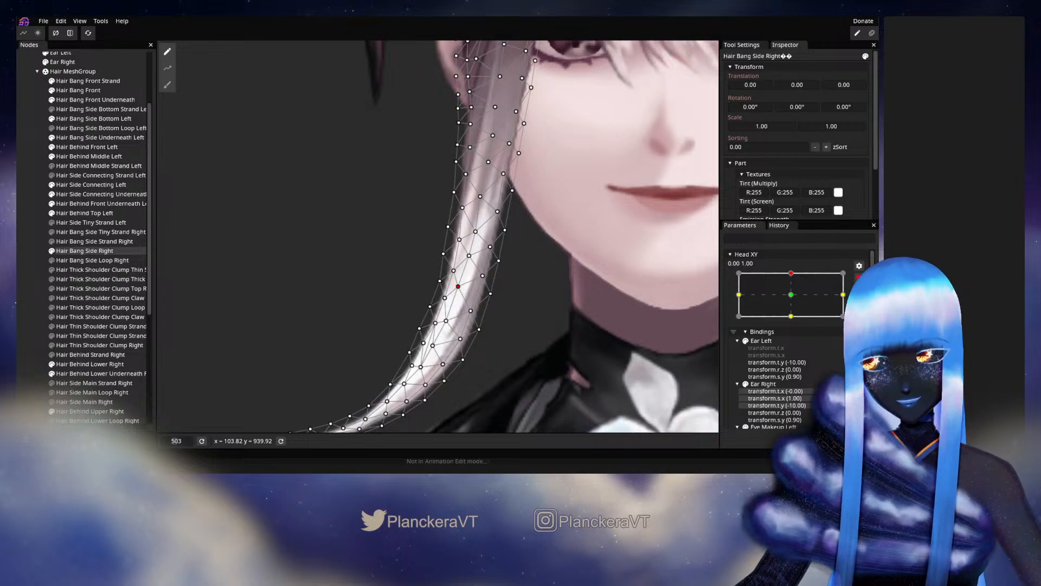
click(859, 277)
mouse_move(795, 301)
mouse_down()
mouse_move(794, 317)
mouse_move(798, 299)
mouse_up()
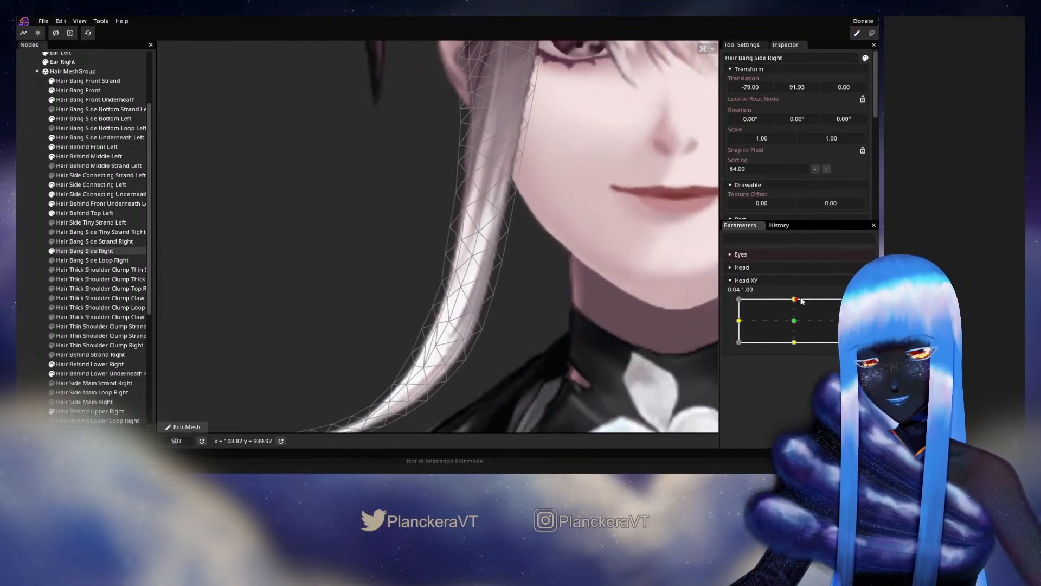
click(859, 303)
click(457, 287)
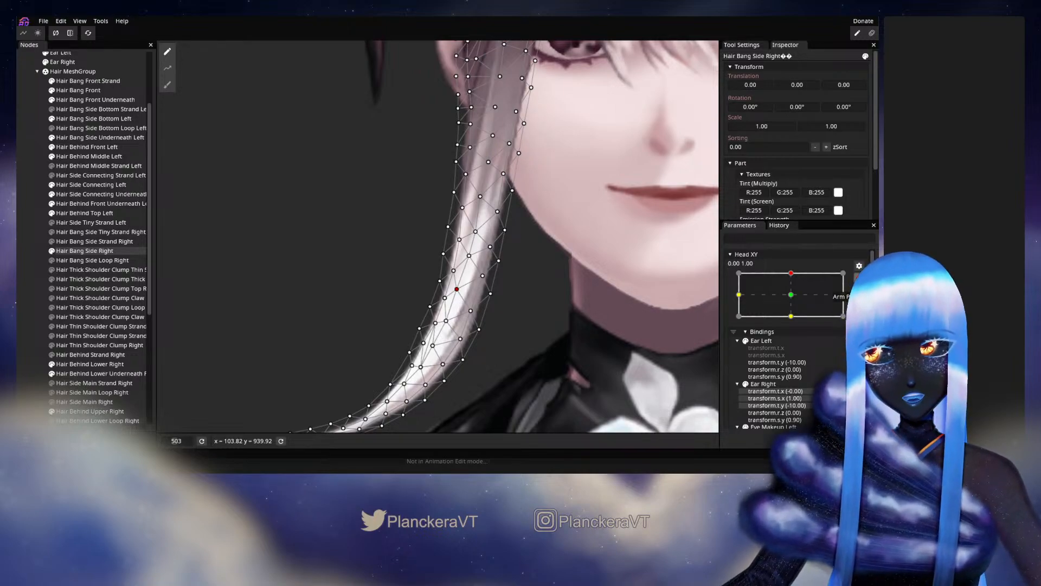
click(859, 278)
mouse_move(799, 301)
mouse_down()
mouse_move(794, 321)
mouse_move(796, 300)
mouse_move(795, 319)
mouse_move(795, 301)
mouse_move(813, 304)
mouse_up()
click(859, 304)
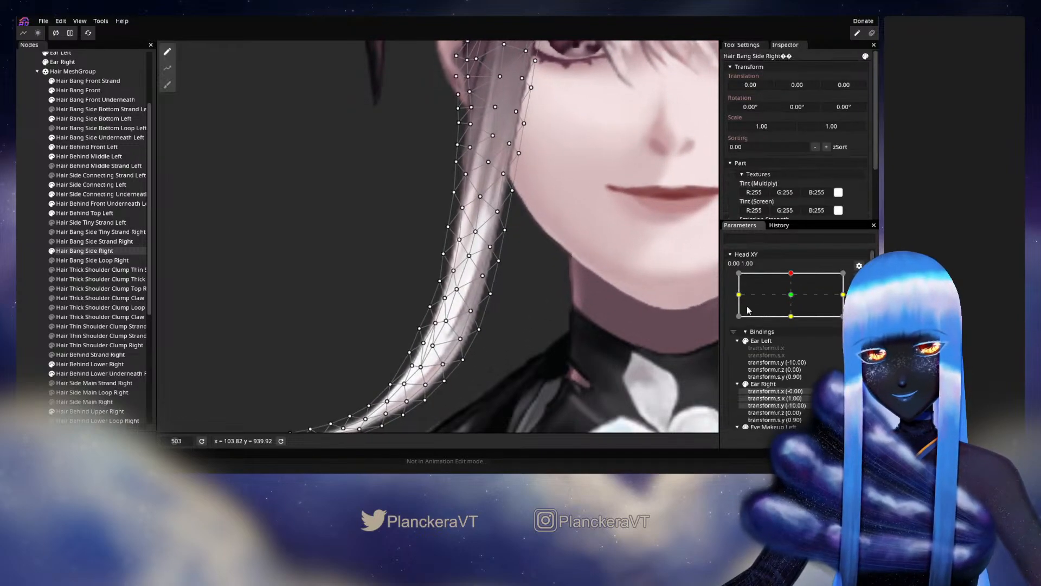
Shift the central vertex at the start of the lower curve slightly, check it with Head XY, and rearm at 0.00, 1.00.
click(445, 322)
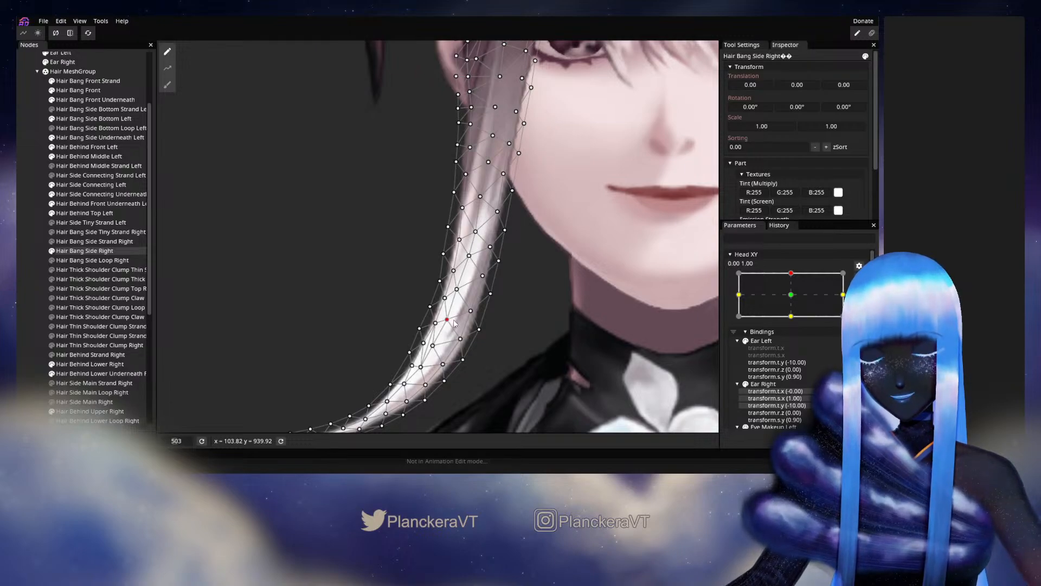
click(855, 276)
mouse_move(795, 299)
mouse_down()
mouse_move(793, 318)
mouse_move(795, 298)
mouse_up()
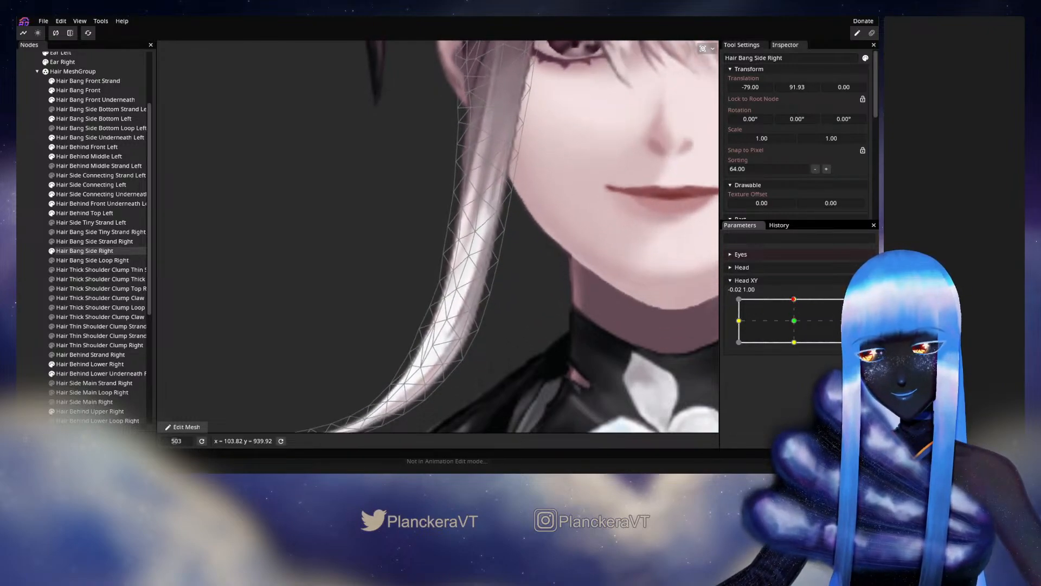
click(856, 301)
Reposition a vertex near the outer edge of the lower curve, test it with Head XY, and rearm the keypoint.
scroll(379, 374, up, 3)
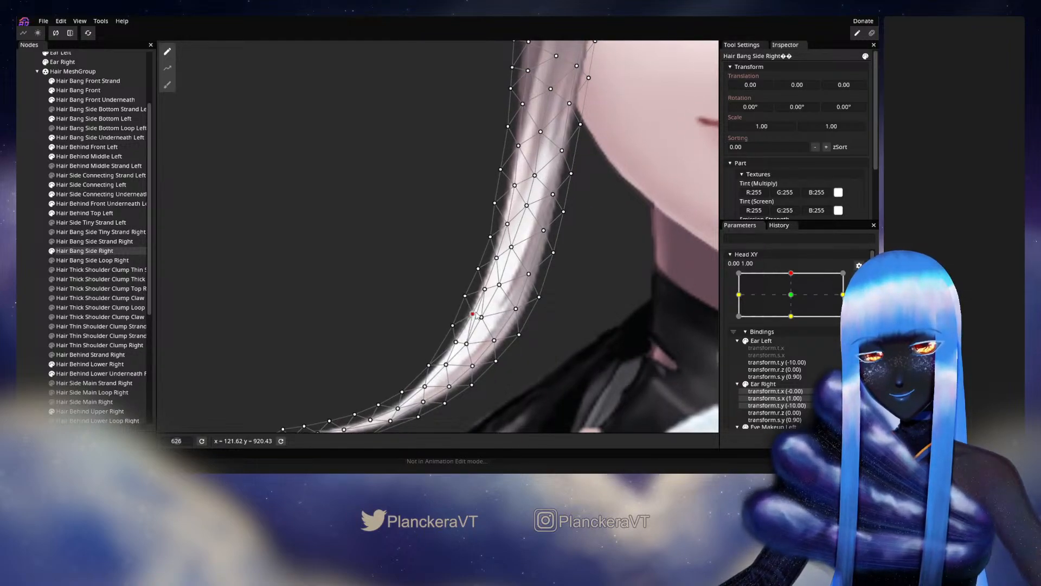
scroll(626, 288, down, 3)
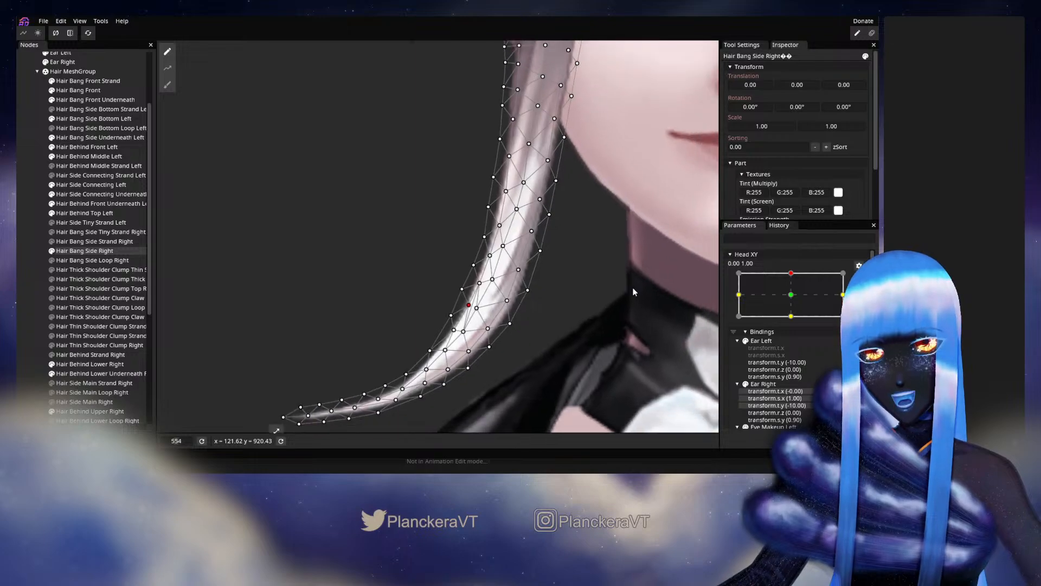
scroll(595, 319, down, 1)
drag(595, 319, 607, 296)
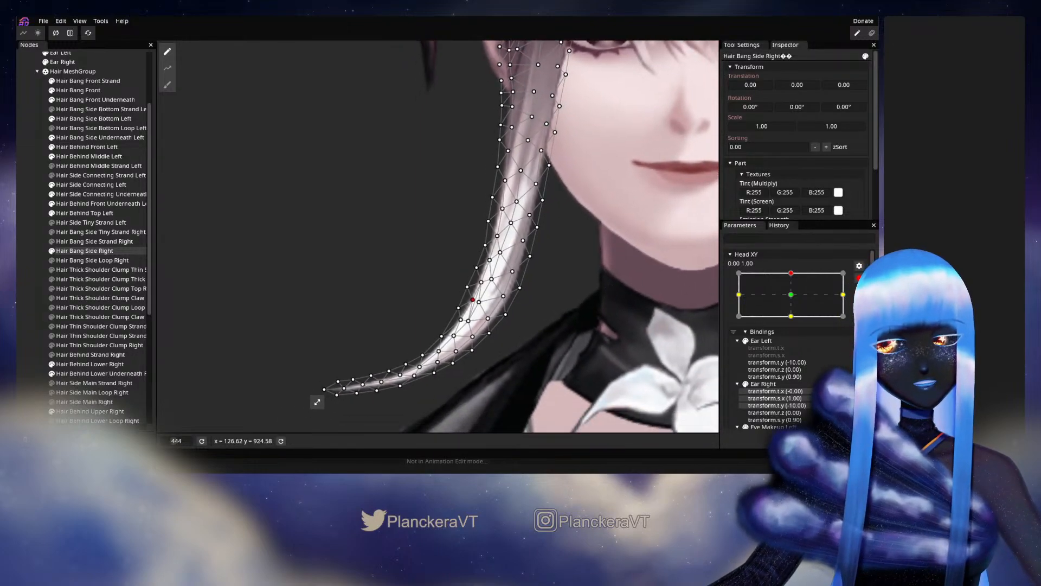
click(858, 280)
mouse_move(794, 300)
mouse_down()
mouse_move(795, 314)
mouse_move(795, 299)
mouse_up()
click(859, 304)
Deselect Hair Bang Side Right, preview its lower curve with small Head XY movements, and rearm the keypoint at 0.00, 1.00.
scroll(504, 353, up, 2)
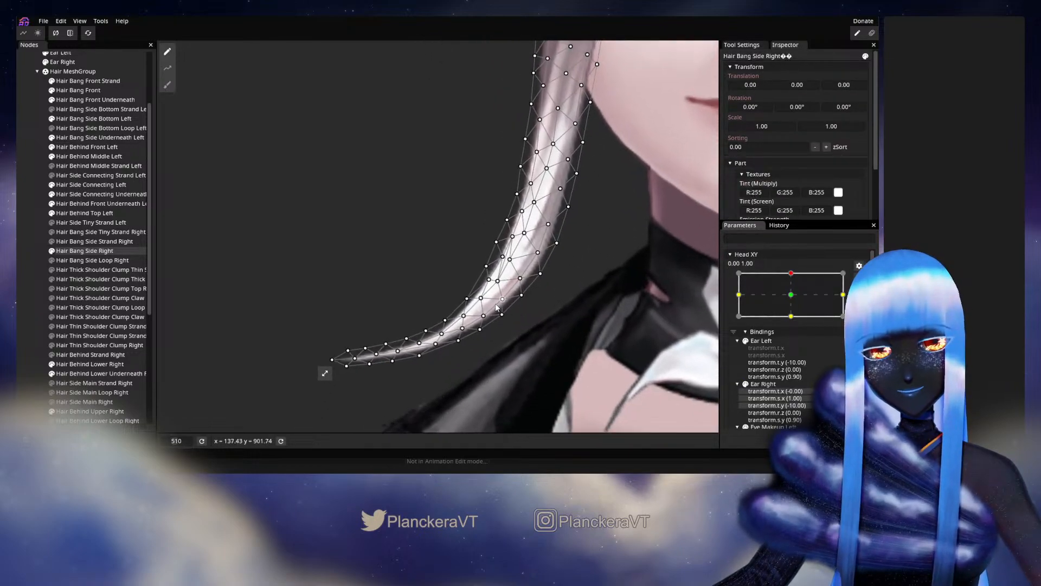
scroll(593, 295, down, 2)
click(408, 288)
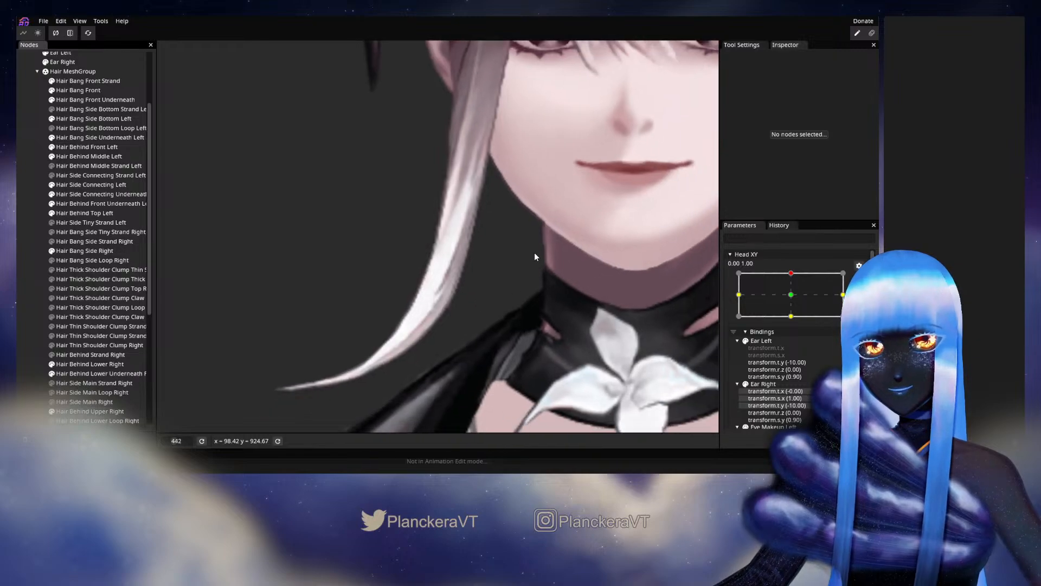
scroll(535, 257, down, 1)
click(858, 265)
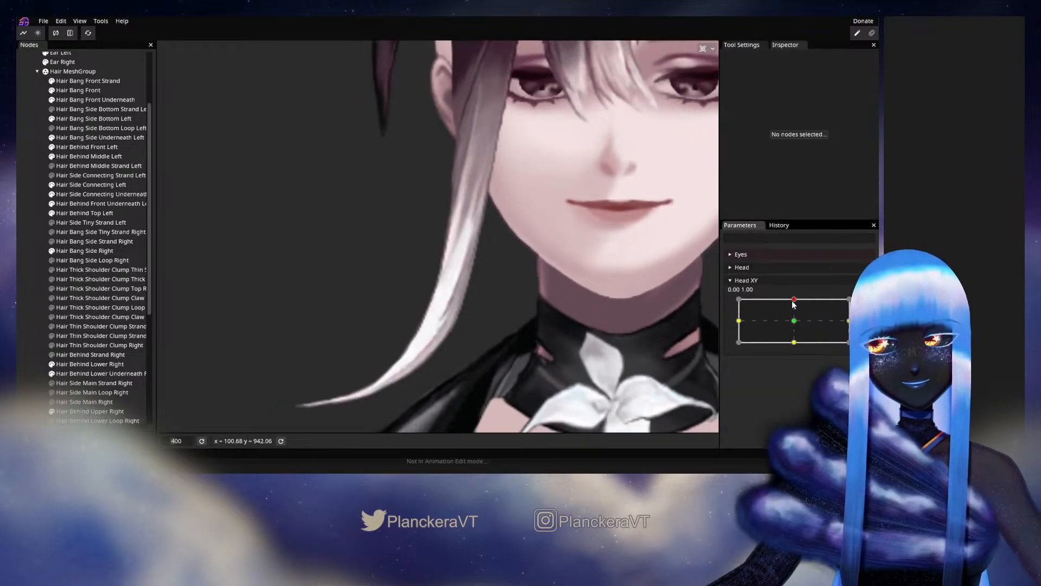
mouse_move(791, 305)
mouse_down()
mouse_move(795, 326)
mouse_move(797, 302)
mouse_up()
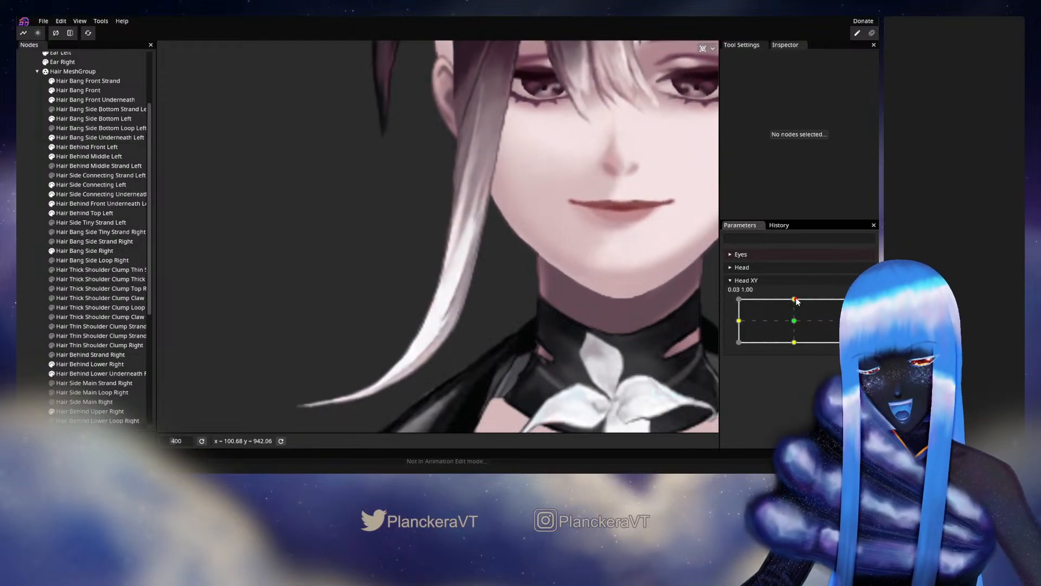
click(859, 305)
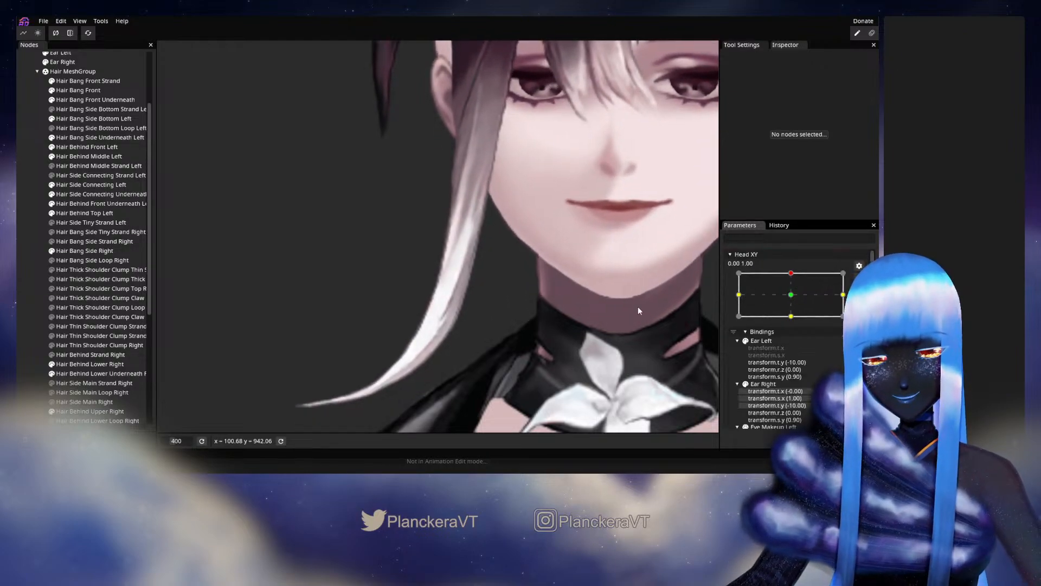
Reselect Hair Bang Side Right, nudge a central vertex where the lower curve narrows into the tail, and deselect it.
click(100, 252)
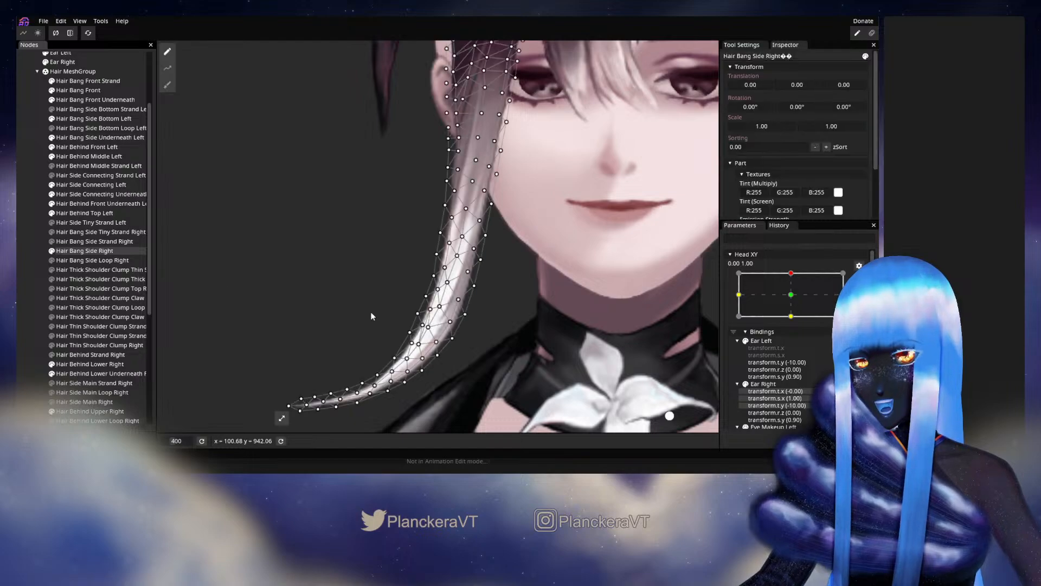
scroll(397, 302, up, 4)
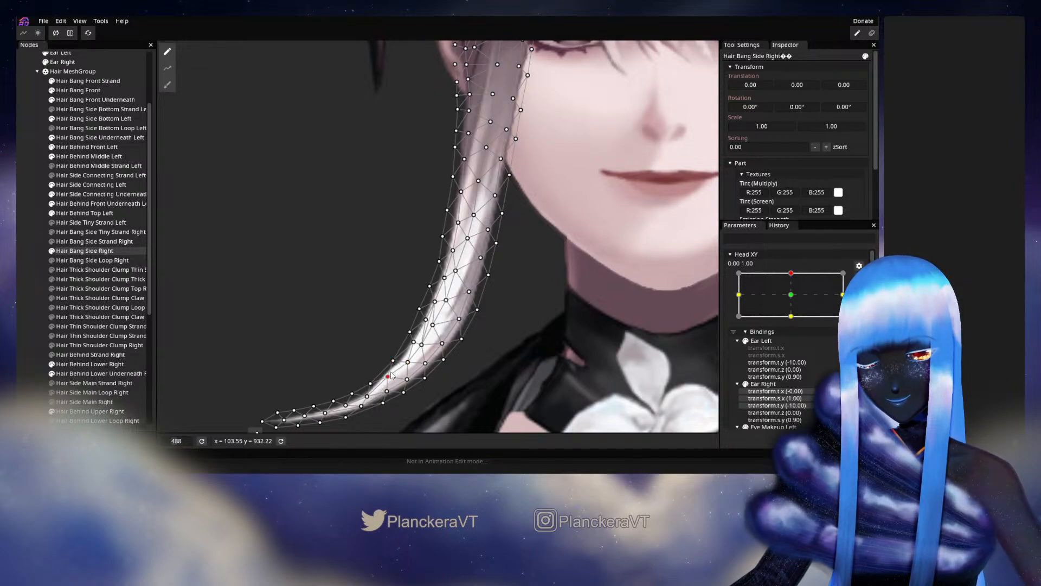
drag(388, 377, 388, 379)
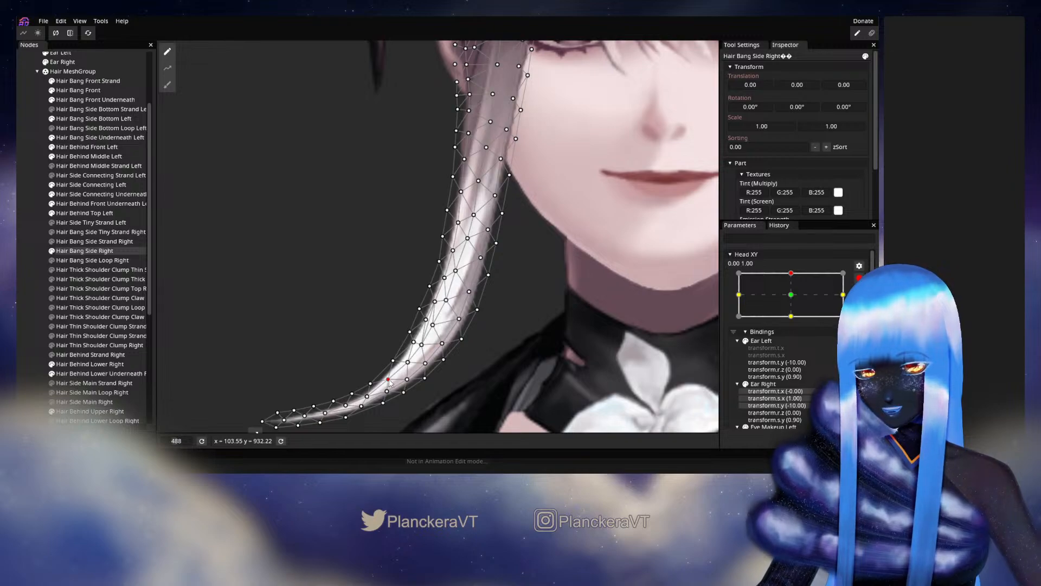
click(28, 314)
Disarm Head XY, preview the adjusted tail with small movements around 0.00, 1.00, and rearm the keypoint.
scroll(508, 346, down, 6)
click(858, 278)
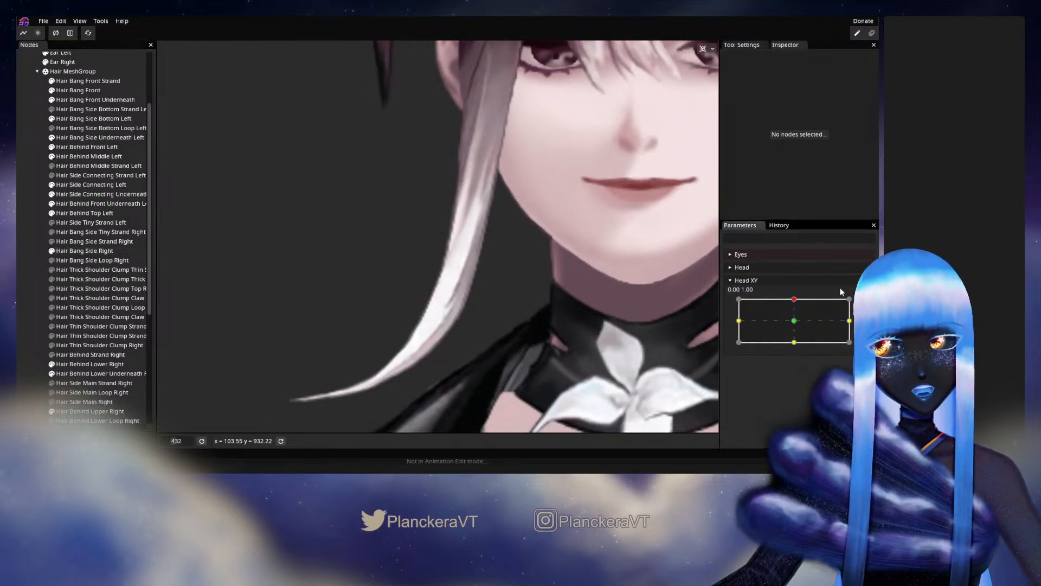
mouse_move(795, 300)
mouse_down()
mouse_move(794, 319)
mouse_move(794, 299)
mouse_up()
click(866, 304)
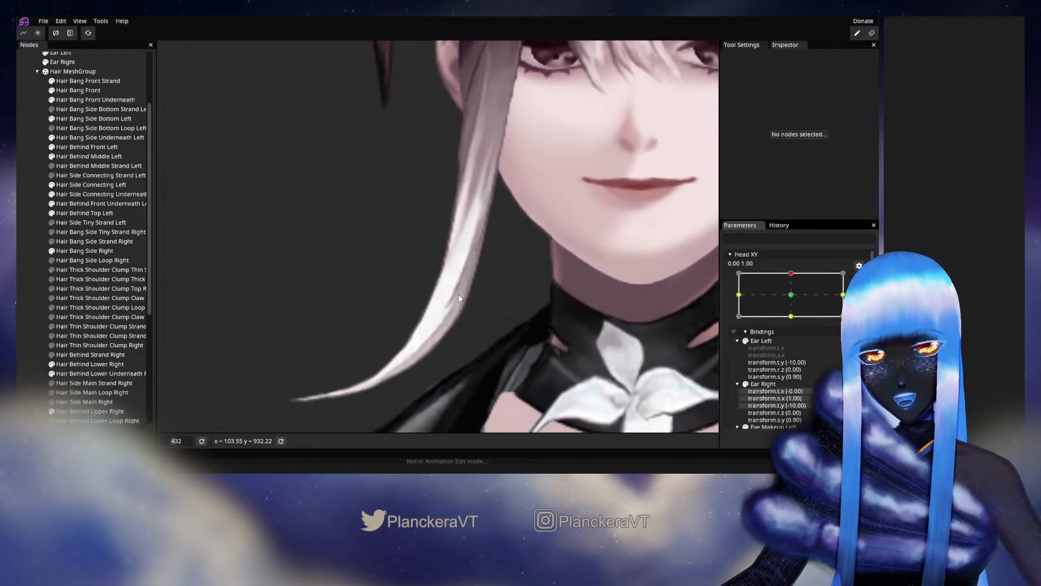
Reselect Hair Bang Side Right, adjust several central vertices along the middle of the lower curve, and deselect it.
click(90, 253)
scroll(446, 315, up, 2)
scroll(449, 319, up, 1)
click(461, 323)
click(471, 296)
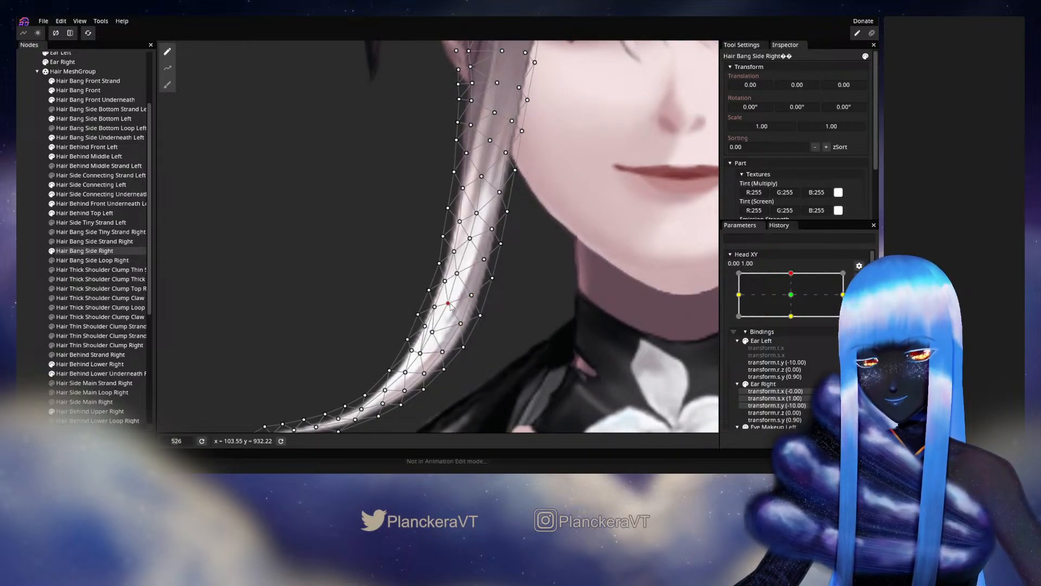
click(458, 272)
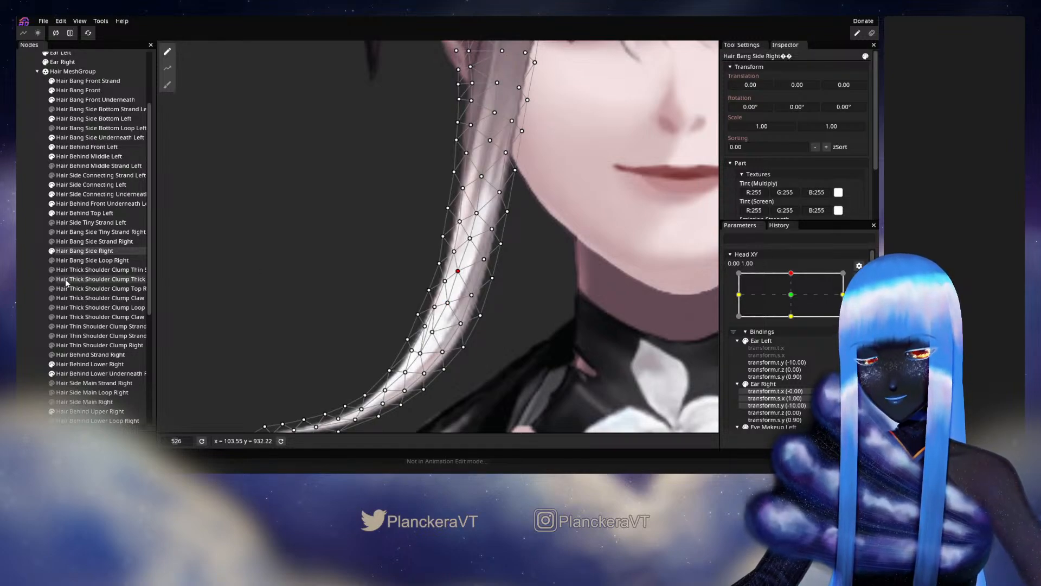
click(50, 299)
Preview the adjusted middle of the strand with small Head XY movements and rearm the keypoint at 0.00, 1.00.
scroll(591, 310, down, 3)
scroll(590, 310, down, 1)
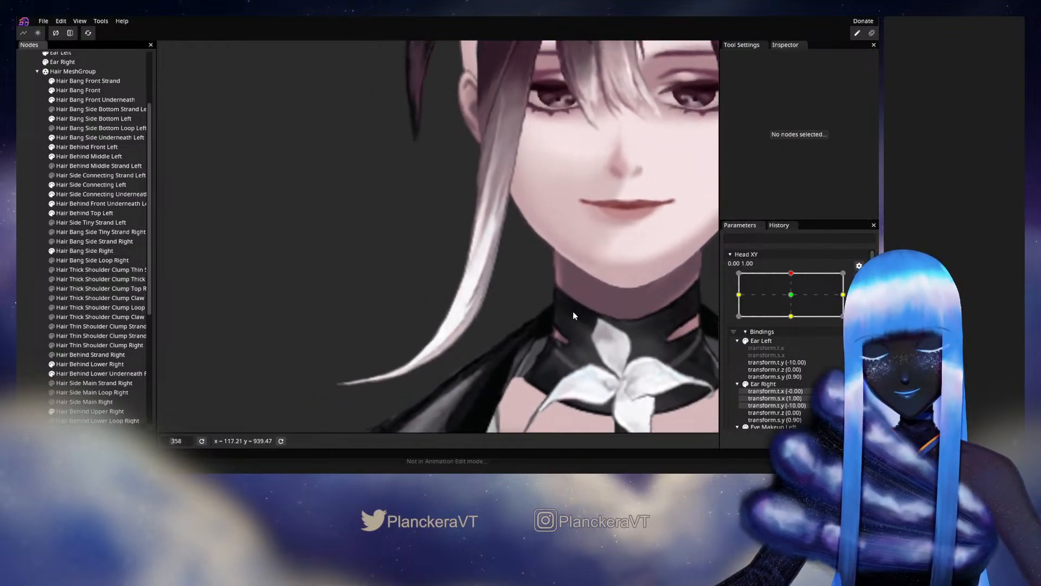
scroll(844, 283, up, 2)
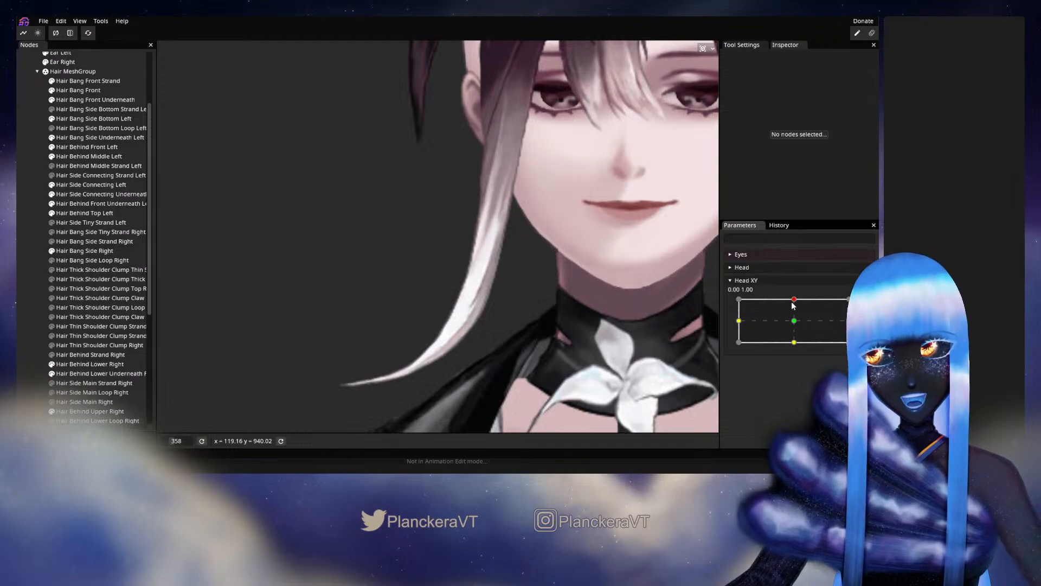
mouse_move(794, 299)
mouse_down()
mouse_move(795, 320)
mouse_move(794, 299)
mouse_up()
click(865, 305)
Reselect Hair Bang Side Right, nudge vertices in the middle of the strand near its face-side edge, and deselect it.
scroll(449, 333, down, 2)
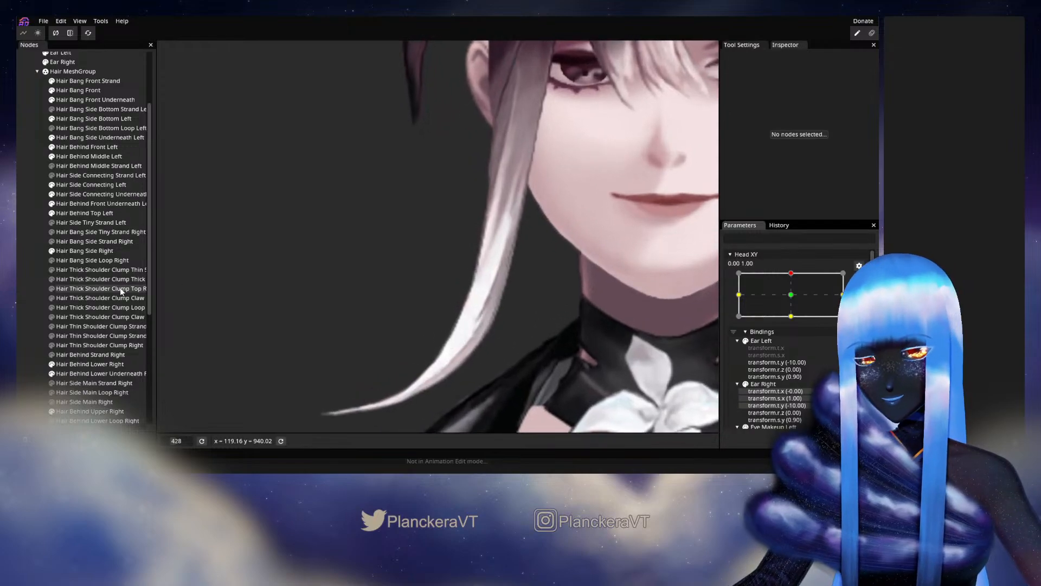
click(76, 250)
scroll(513, 293, up, 3)
scroll(513, 293, up, 1)
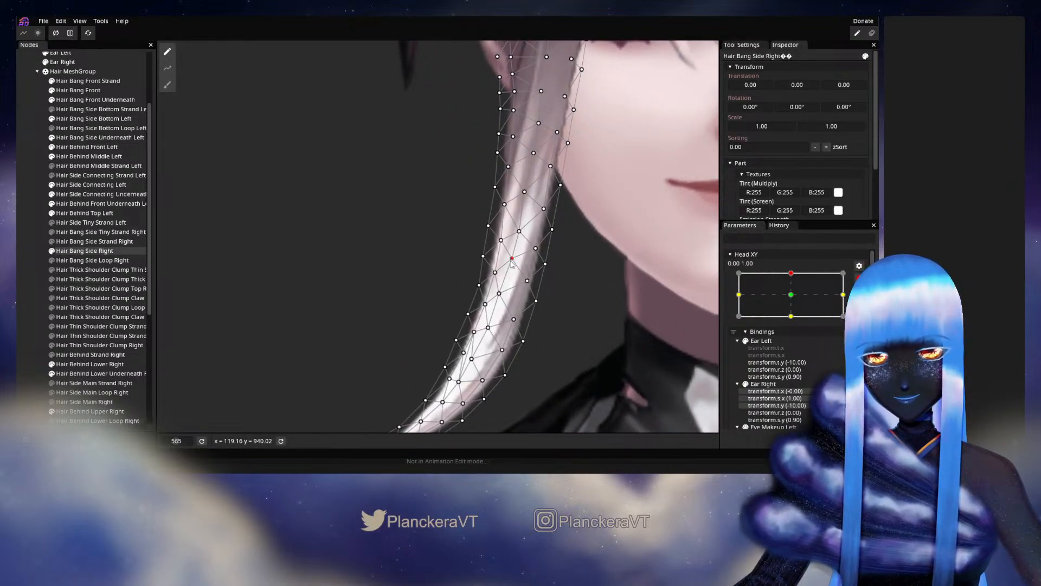
click(533, 281)
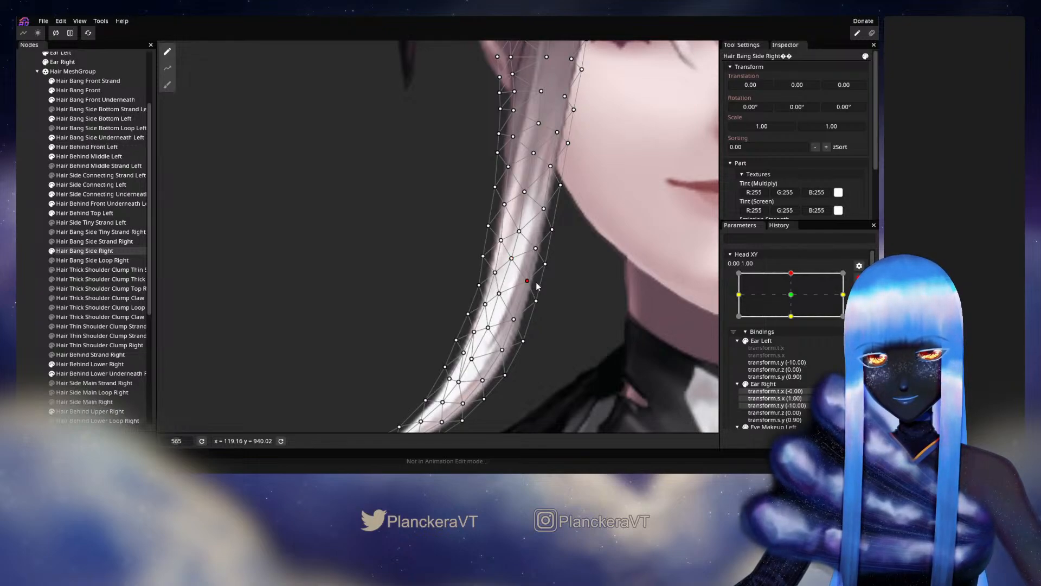
click(325, 339)
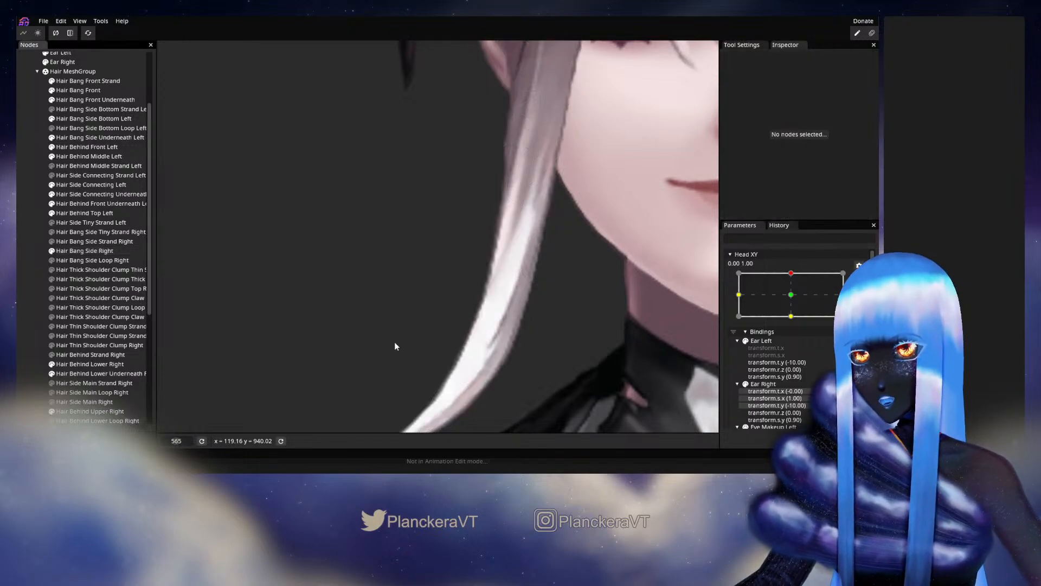
Disarm Head XY, test the face-side edge of the strand with small movements, and rearm the 0.00, 1.00 keypoint.
scroll(562, 346, down, 10)
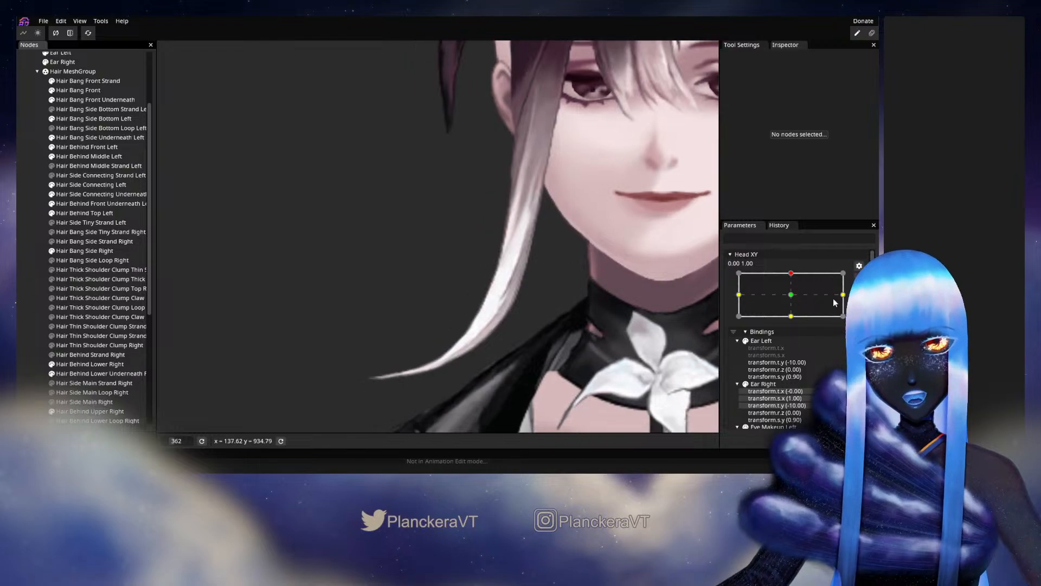
click(859, 278)
mouse_move(793, 300)
mouse_down()
mouse_move(793, 321)
mouse_move(794, 302)
mouse_up()
click(866, 307)
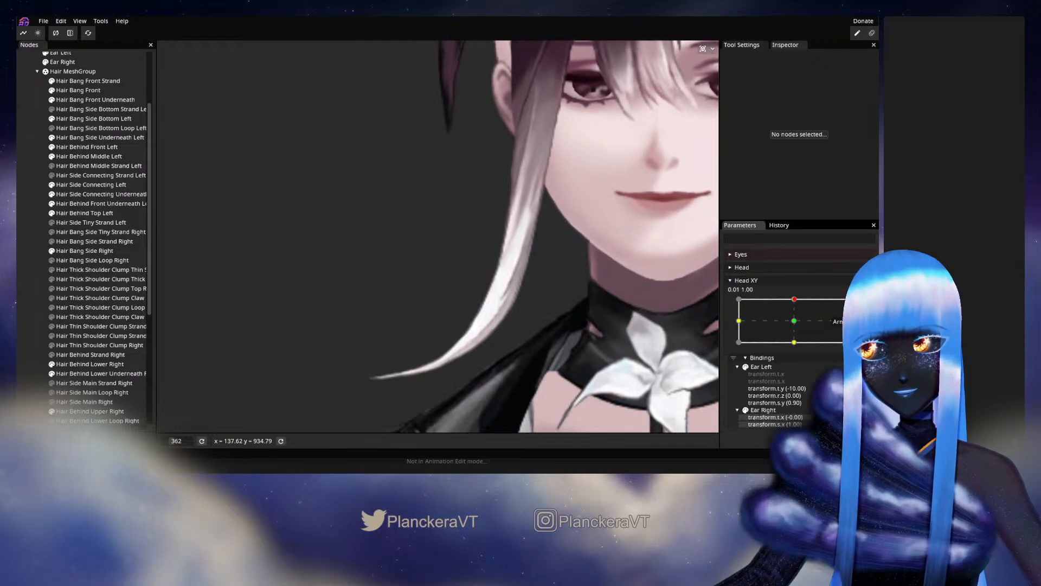
Shift the tail tip of Hair Bang Side Right slightly up and toward the face with the 104.00 Circle Brush, and deselect the mesh.
click(70, 252)
click(168, 85)
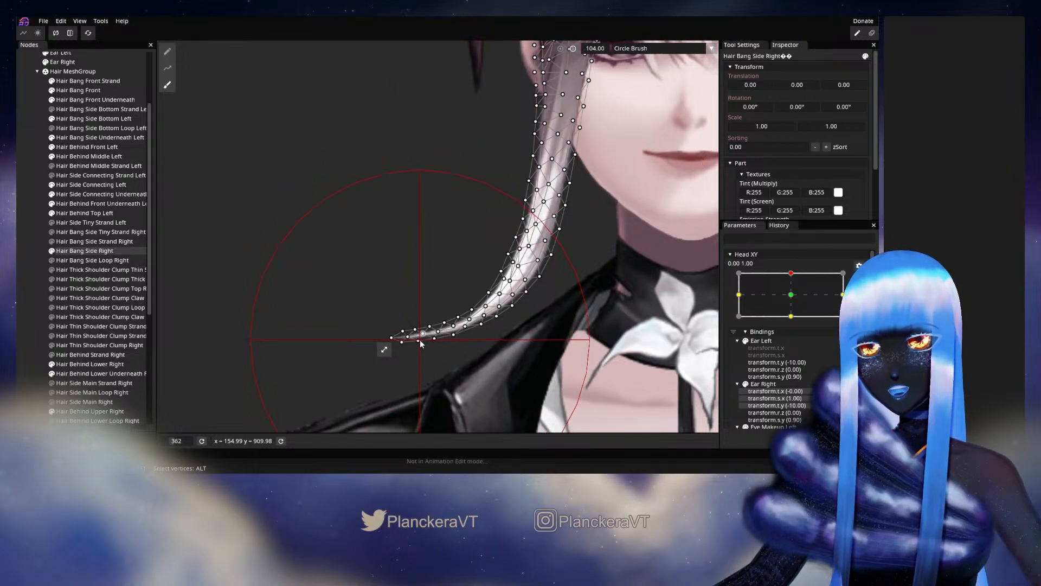
drag(421, 339, 439, 331)
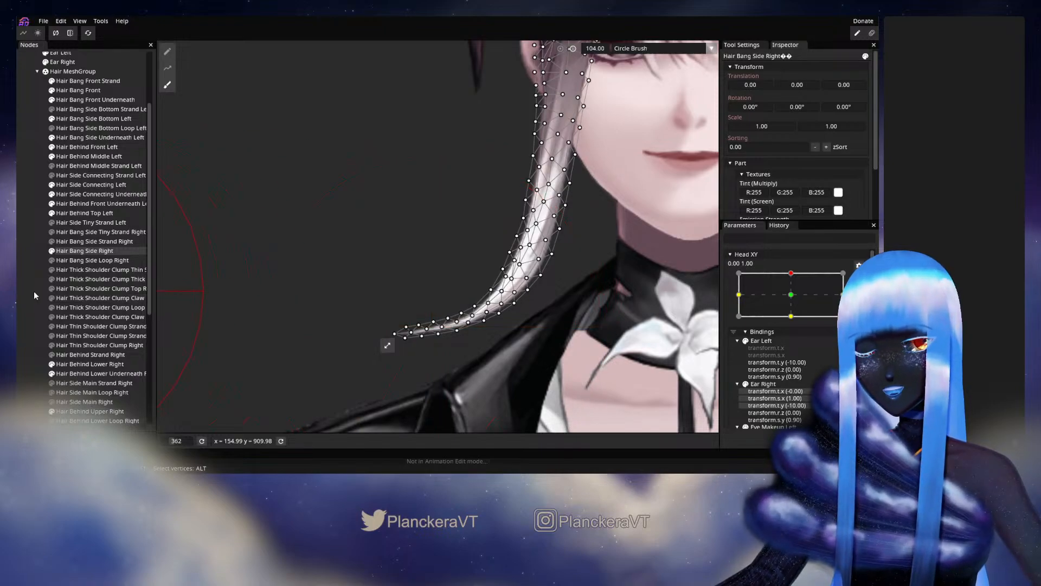
click(33, 289)
Preview the shifted tail tip by moving Head XY slightly around 0.00, 1.00, and rearm the keypoint.
mouse_move(794, 300)
mouse_down()
mouse_move(792, 324)
mouse_move(794, 298)
mouse_up()
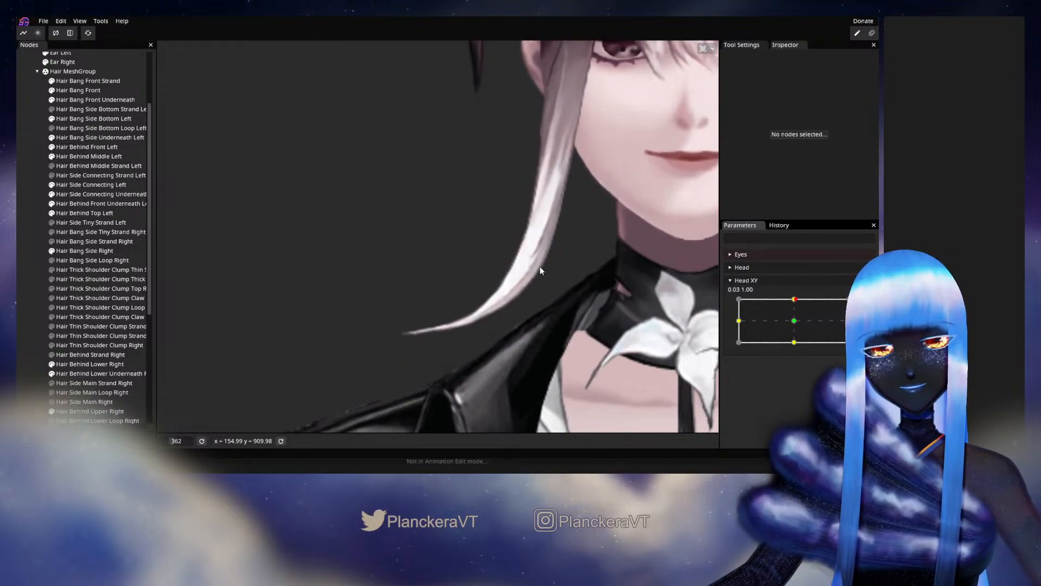
scroll(562, 266, down, 5)
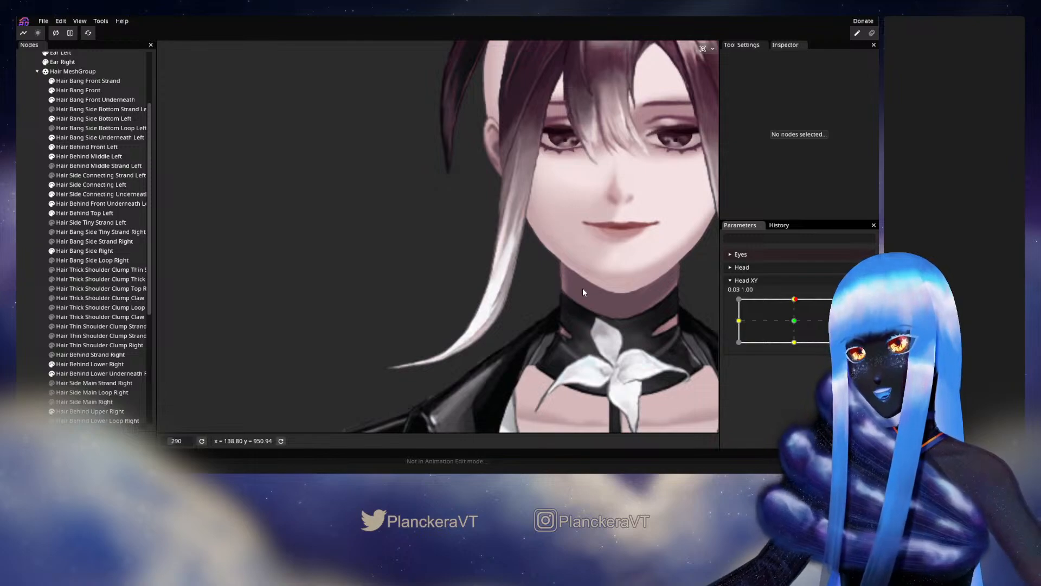
mouse_move(795, 299)
mouse_down()
mouse_move(789, 324)
mouse_move(796, 300)
mouse_up()
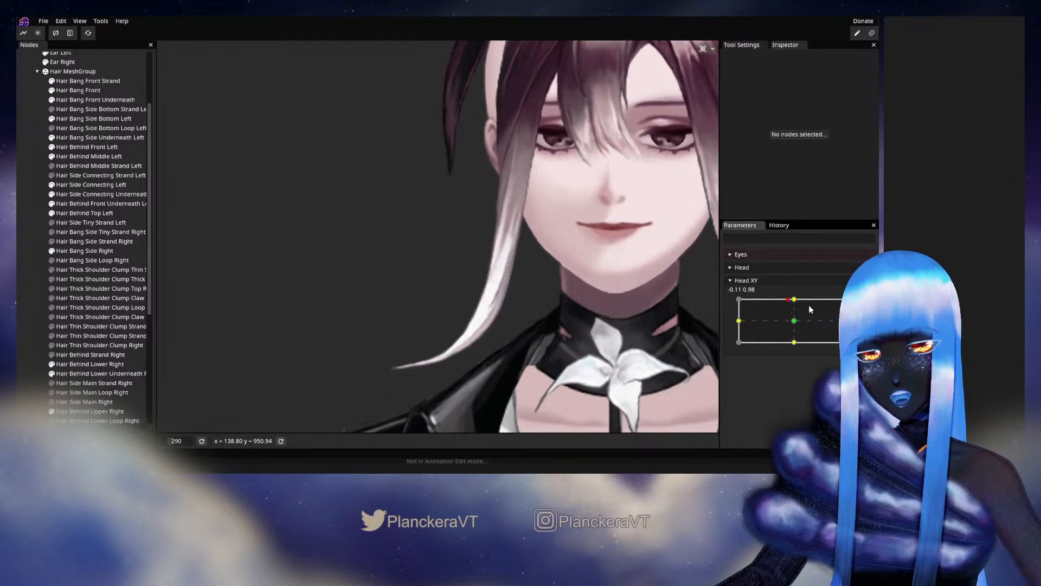
click(867, 305)
Reselect Hair Bang Side Right, reposition vertices along the lower edge of the tail out to its tip, and deselect it.
scroll(437, 377, up, 3)
scroll(437, 380, up, 3)
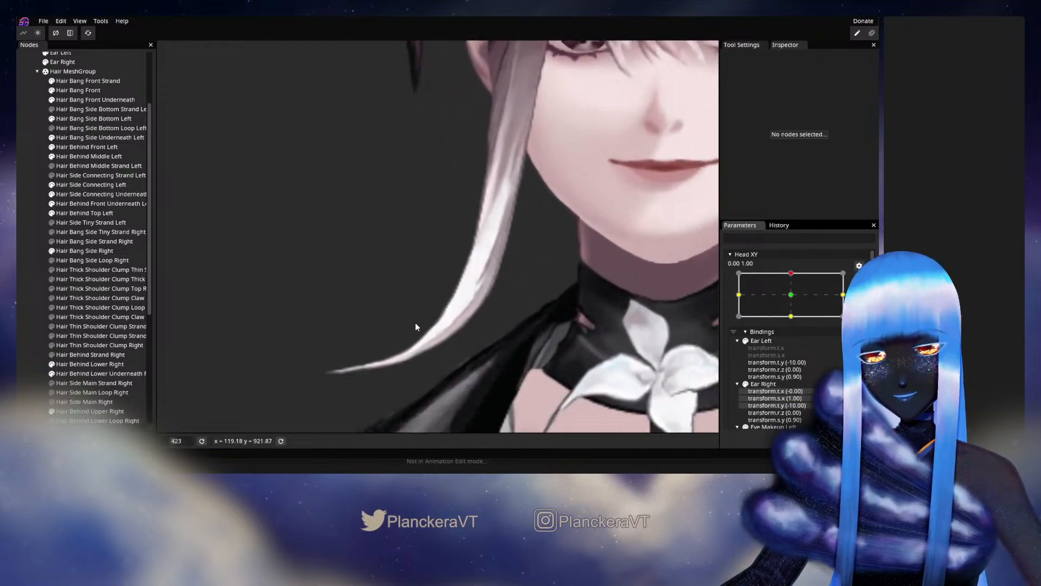
click(105, 252)
scroll(479, 322, up, 1)
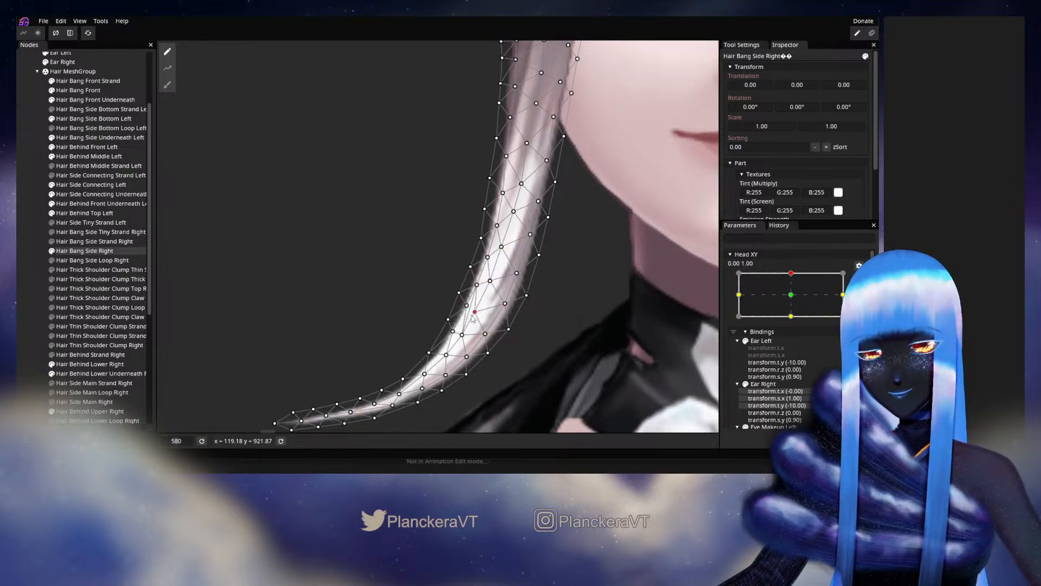
drag(444, 352, 452, 315)
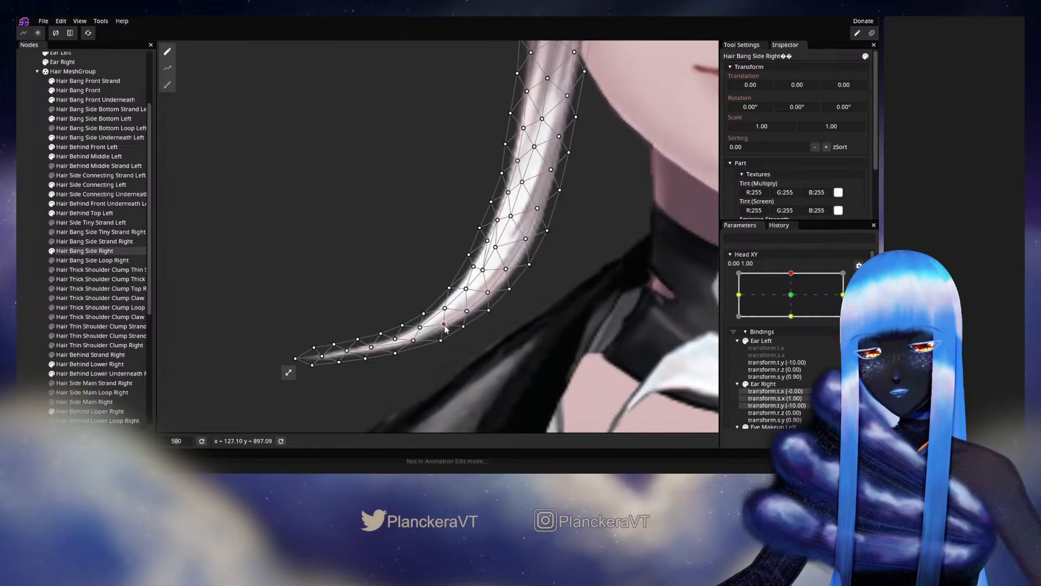
drag(417, 350, 450, 318)
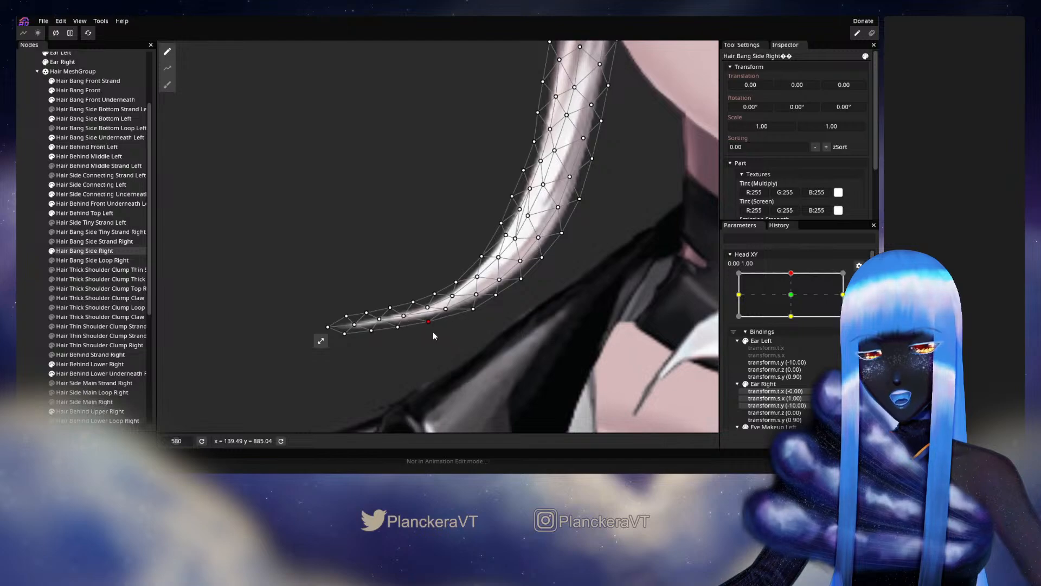
click(445, 311)
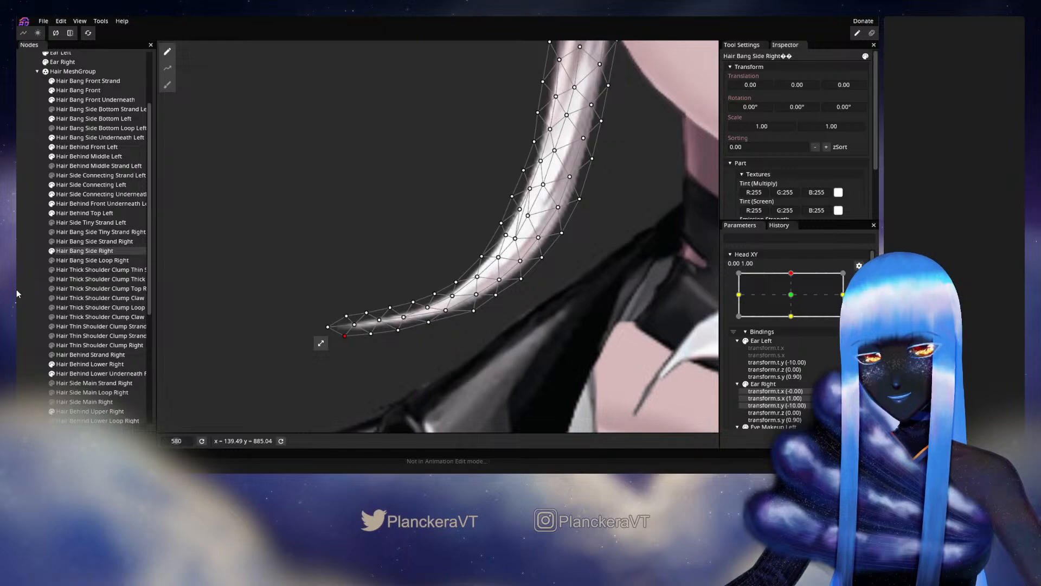
click(242, 303)
Test the reshaped lower edge of the tail with small Head XY movements, and rearm the keypoint at 0.00, 1.00.
scroll(546, 302, down, 3)
drag(546, 300, 487, 346)
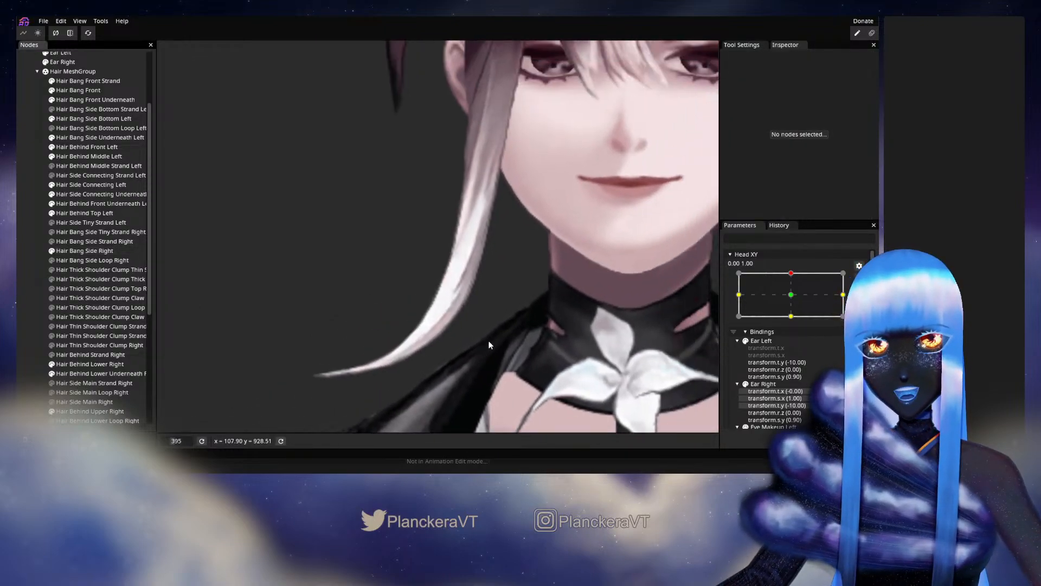
scroll(487, 346, down, 3)
scroll(829, 290, up, 2)
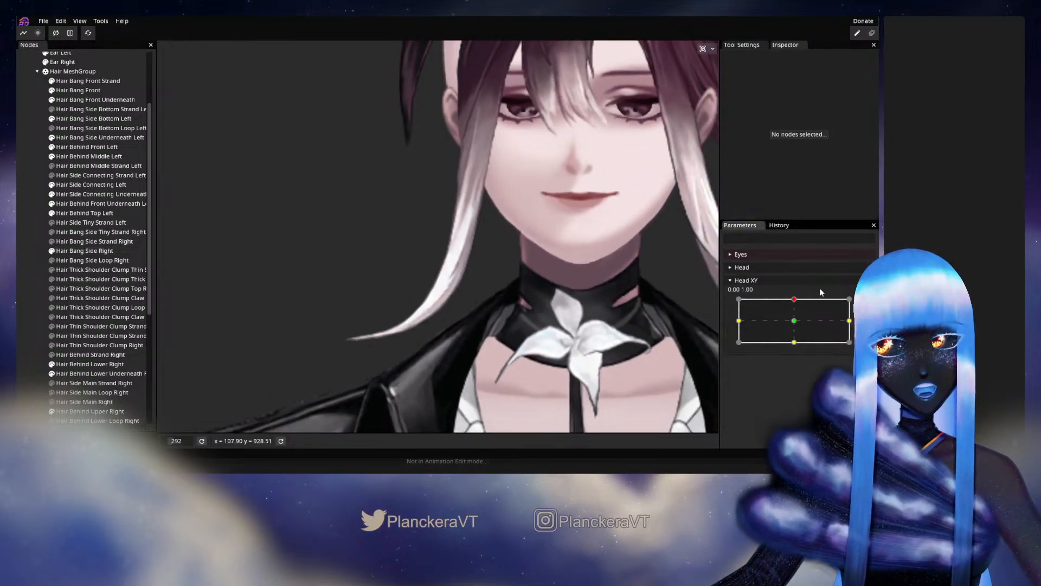
mouse_move(805, 301)
mouse_down()
mouse_move(796, 326)
mouse_move(795, 301)
mouse_up()
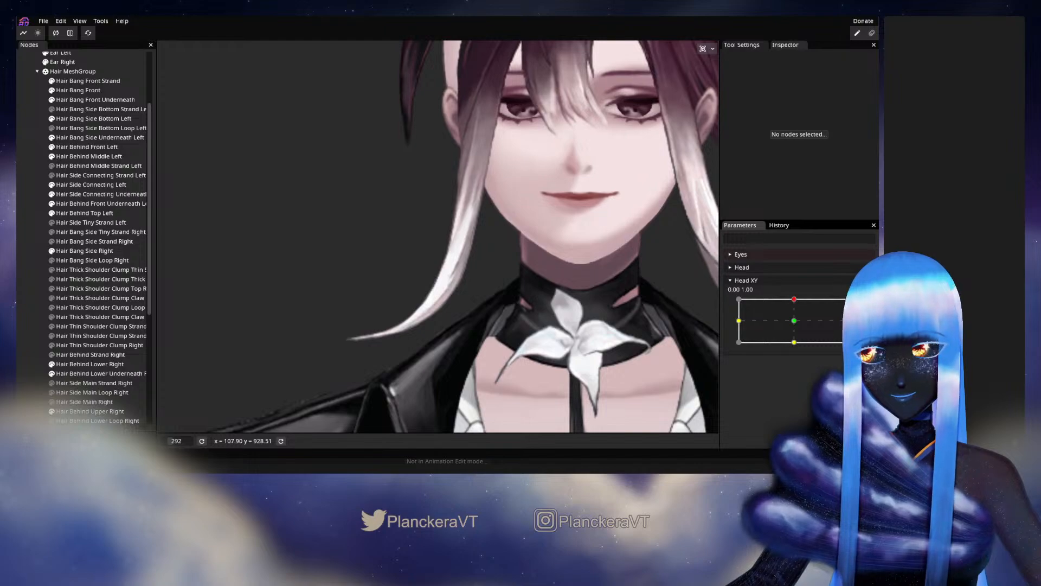
click(865, 307)
Reselect Hair Bang Side Right, nudge central and outer-edge vertices where the curve bends into the tail, and deselect it.
scroll(455, 337, up, 1)
scroll(456, 338, up, 5)
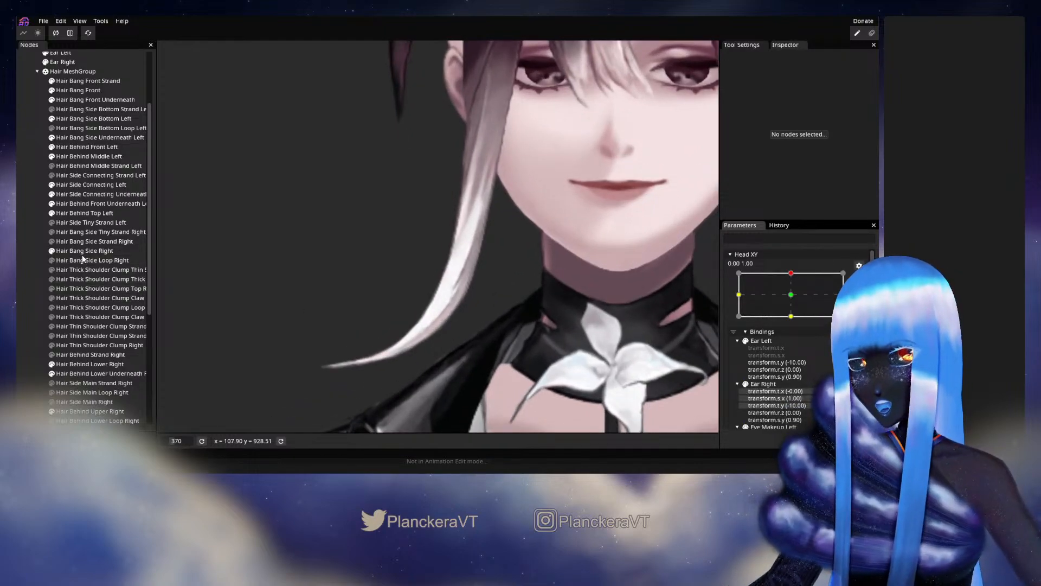
click(353, 348)
scroll(355, 341, up, 8)
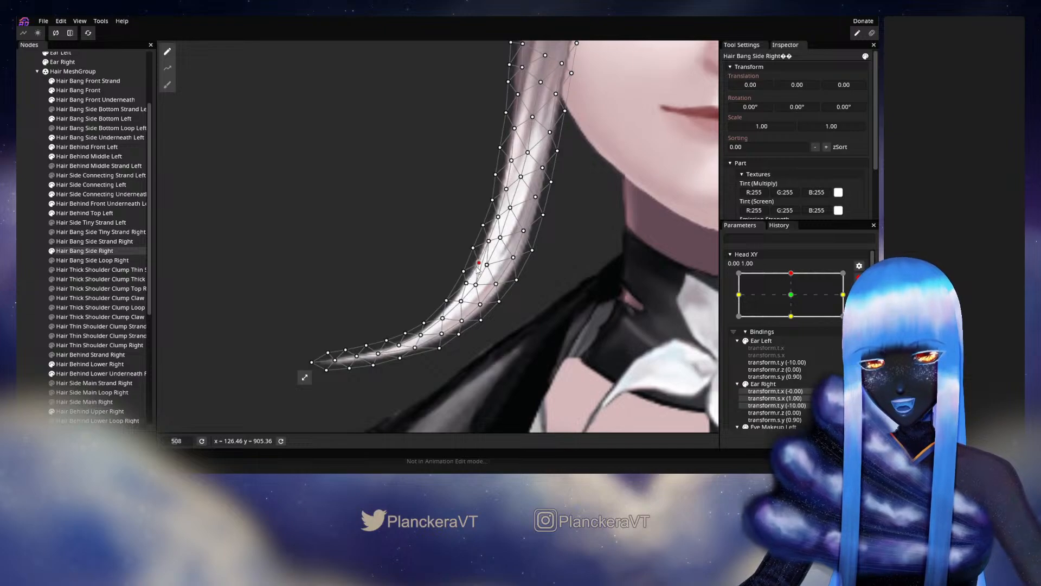
click(461, 302)
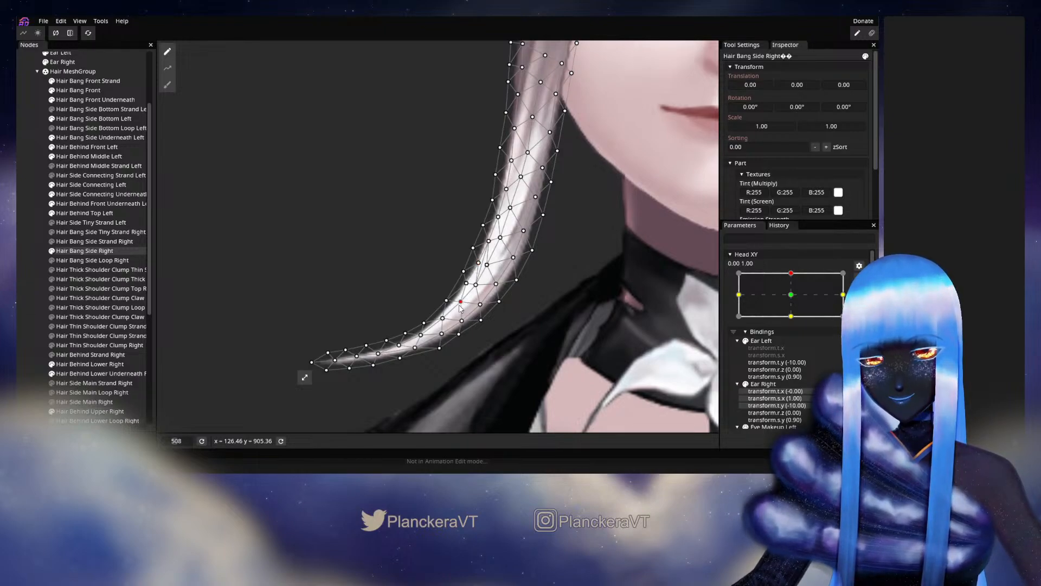
click(445, 301)
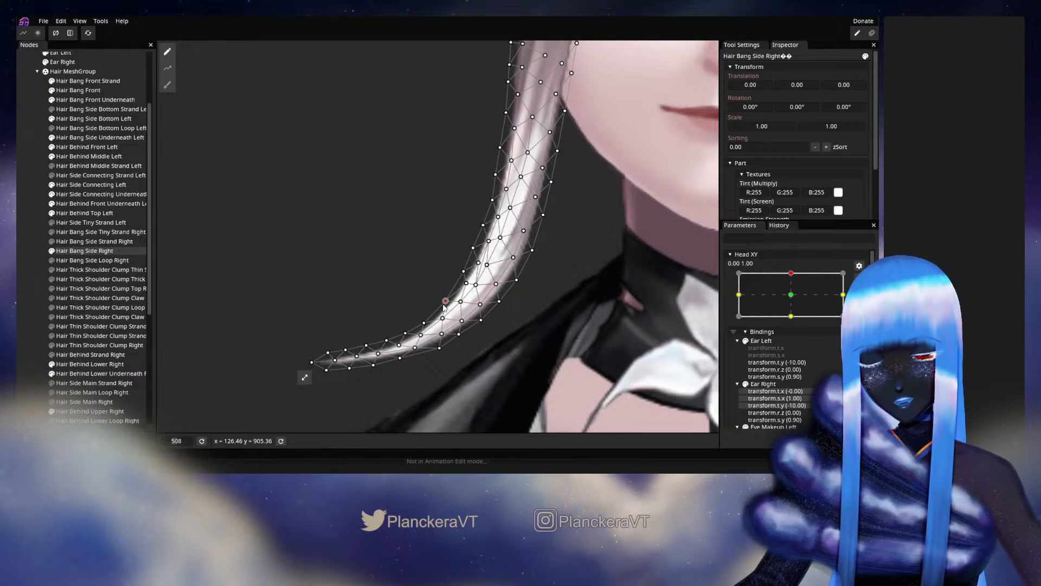
click(421, 334)
click(34, 267)
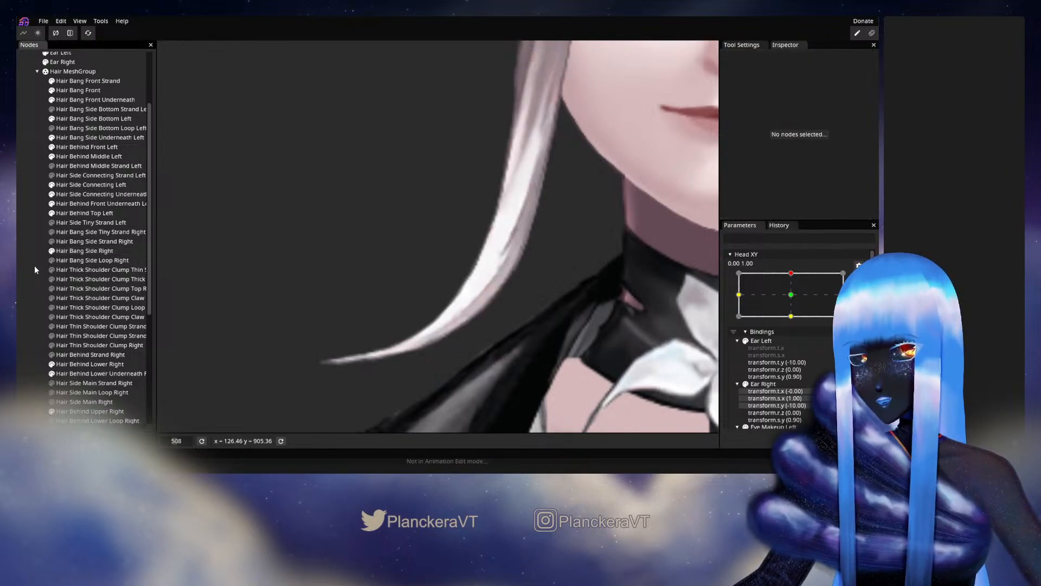
Preview both side bangs on the whole head with Head XY movements near 0.00, 1.00, and rearm the keypoint.
scroll(508, 289, down, 4)
scroll(500, 319, down, 5)
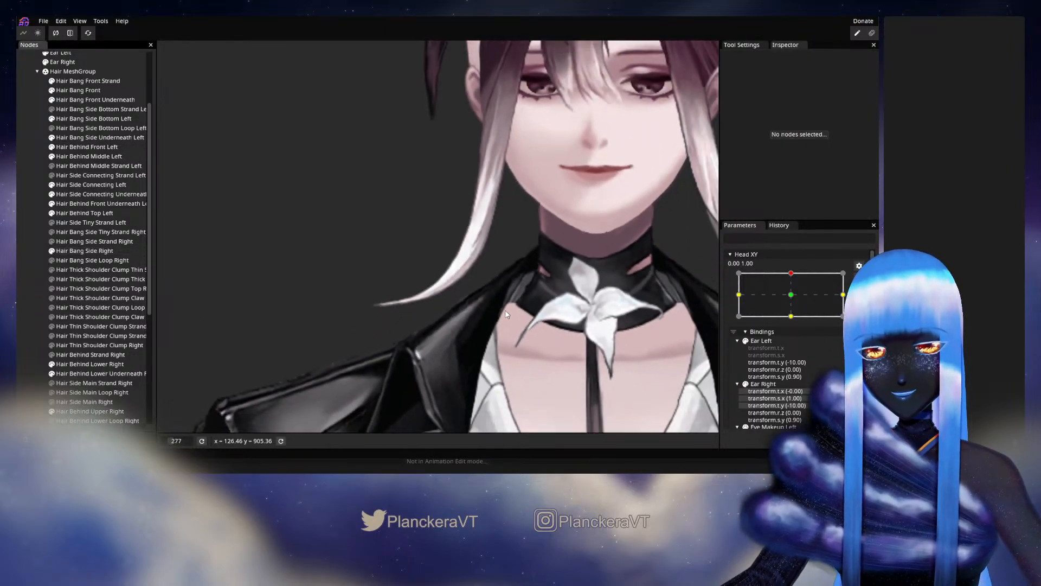
drag(511, 298, 505, 316)
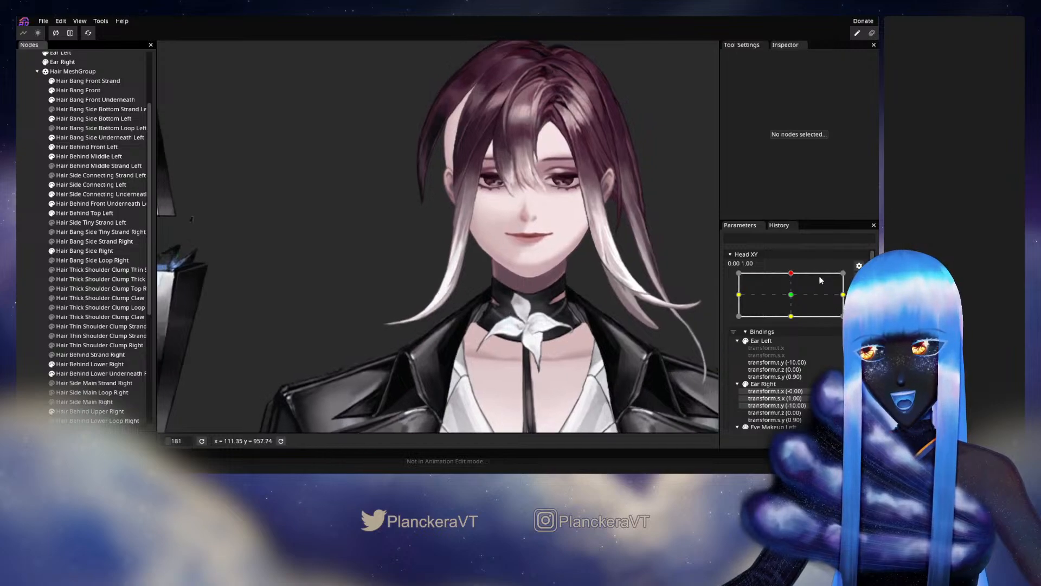
click(859, 280)
mouse_move(795, 302)
mouse_down()
mouse_move(794, 322)
mouse_move(795, 308)
mouse_up()
click(865, 305)
Reselect Hair Bang Side Right to edit its lower curve mesh at Head XY 0.00, 1.00.
scroll(425, 328, up, 5)
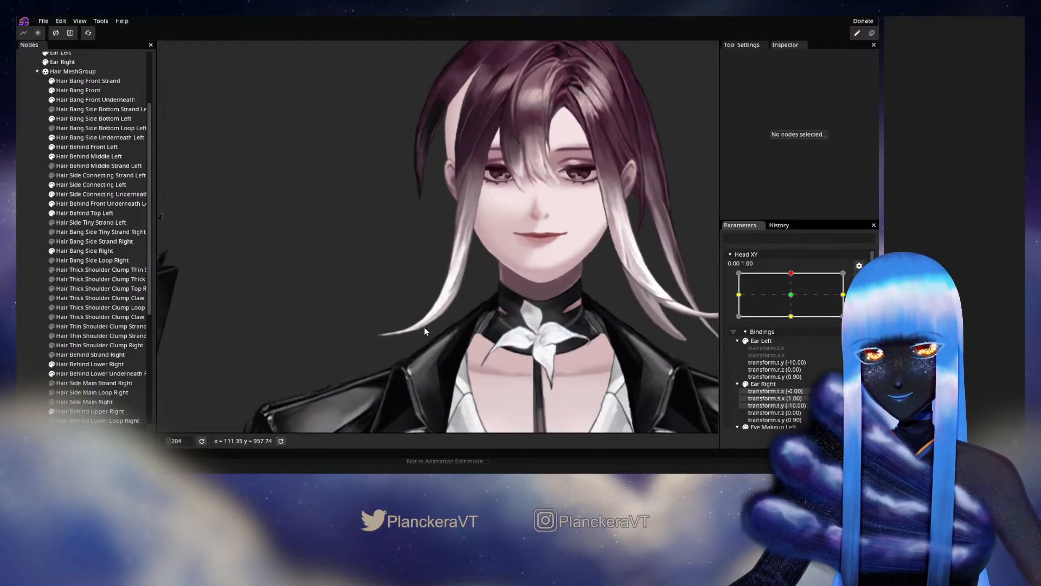
scroll(424, 328, up, 2)
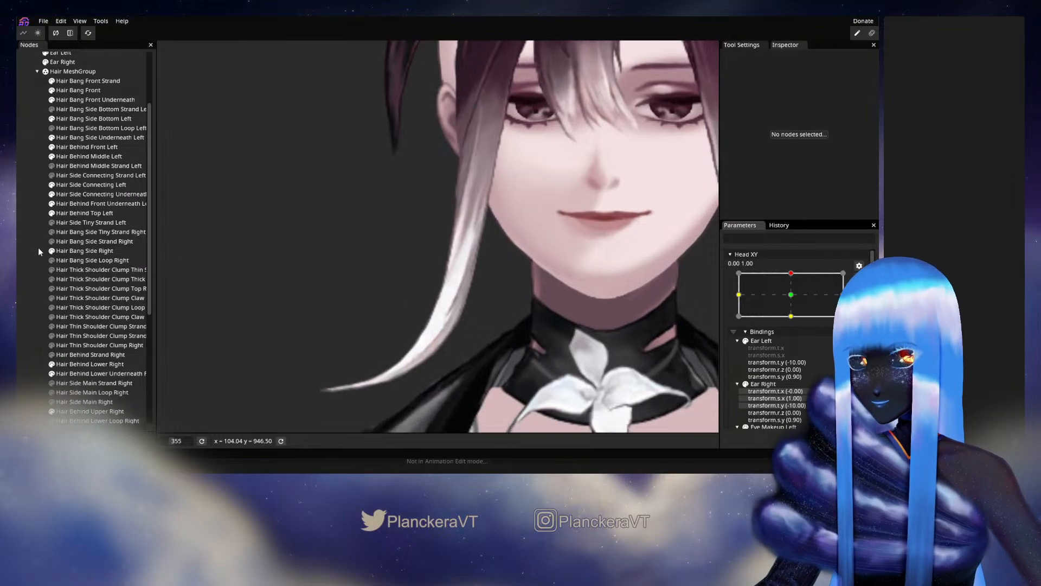
click(70, 250)
scroll(438, 310, up, 3)
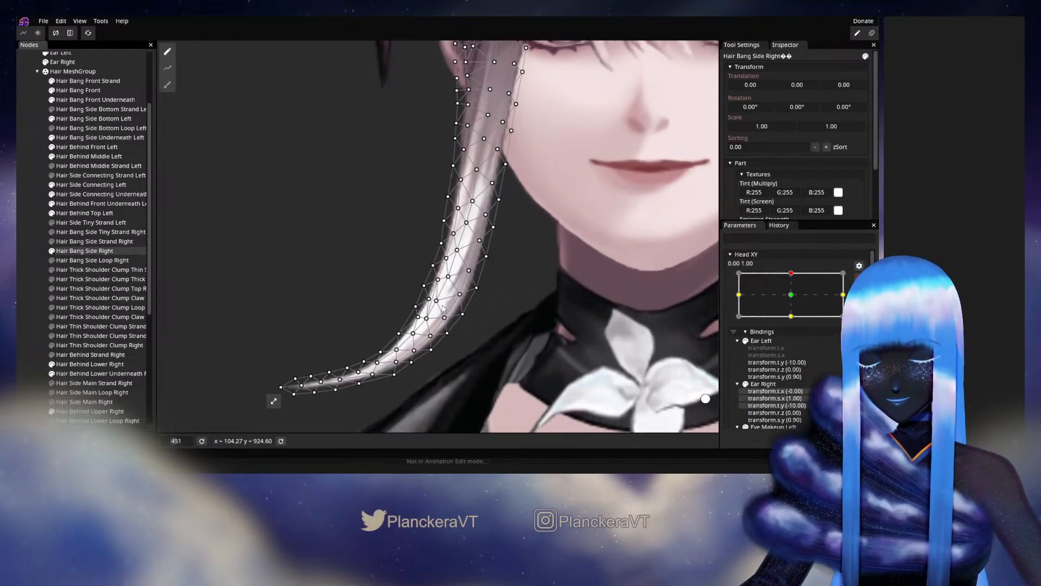
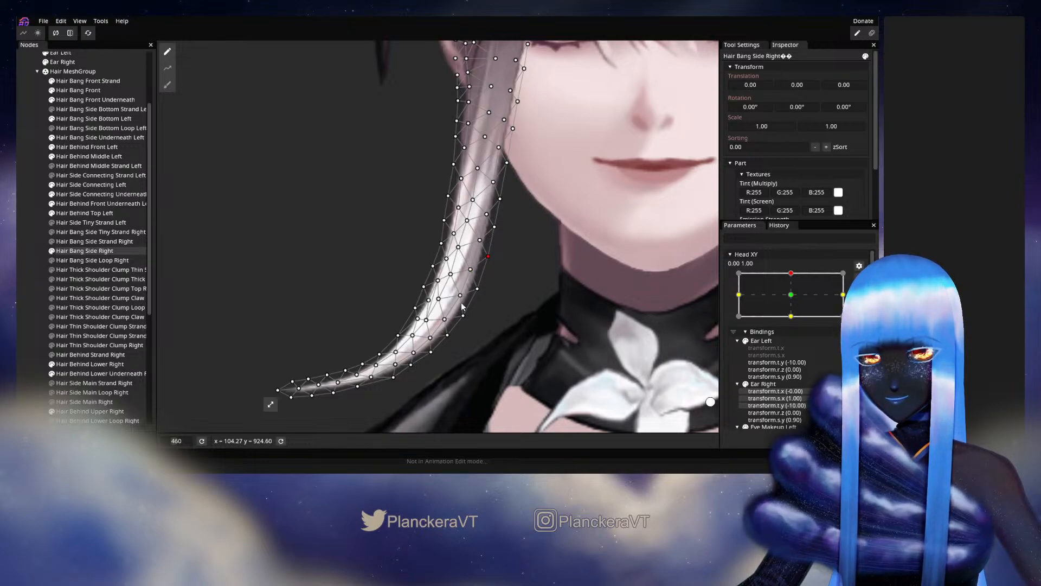
Deselect Hair Bang Side Right and test its lower curve with small Head XY movements around 0.00, 1.00.
click(44, 255)
scroll(521, 305, down, 5)
scroll(521, 307, down, 2)
click(855, 277)
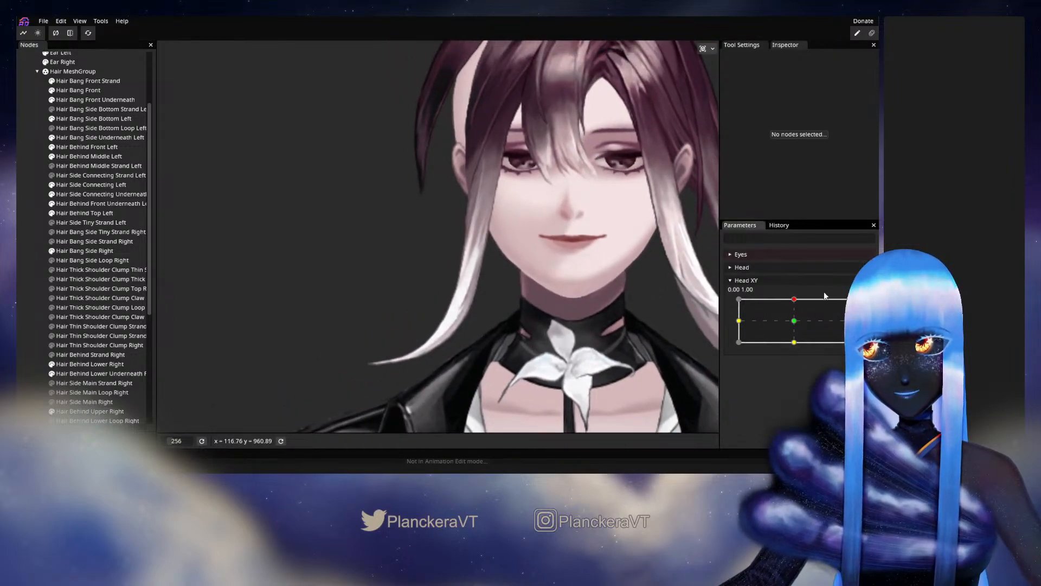
mouse_move(794, 300)
mouse_down()
mouse_move(794, 324)
mouse_move(793, 302)
mouse_up()
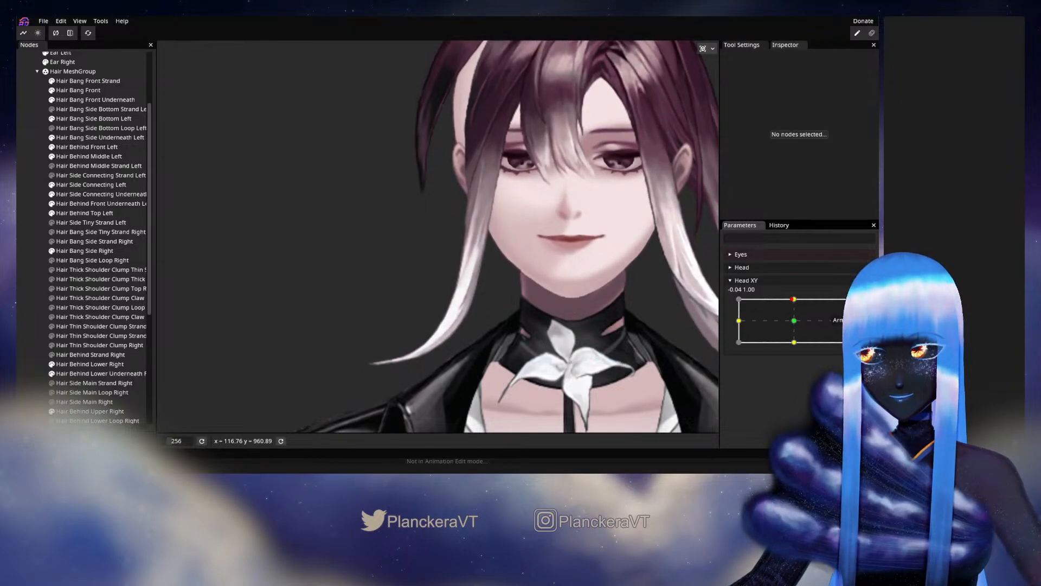
Reselect Hair Bang Side Right at Head XY 0.00, 1.00, nudge central vertices in its lower curve, and deselect it.
scroll(441, 363, up, 4)
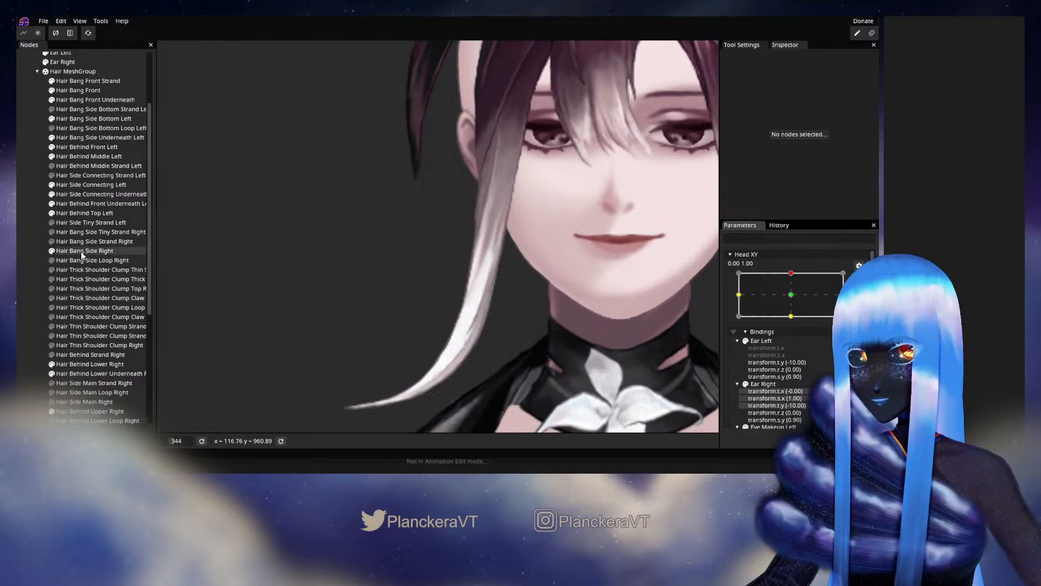
click(81, 252)
scroll(428, 327, up, 3)
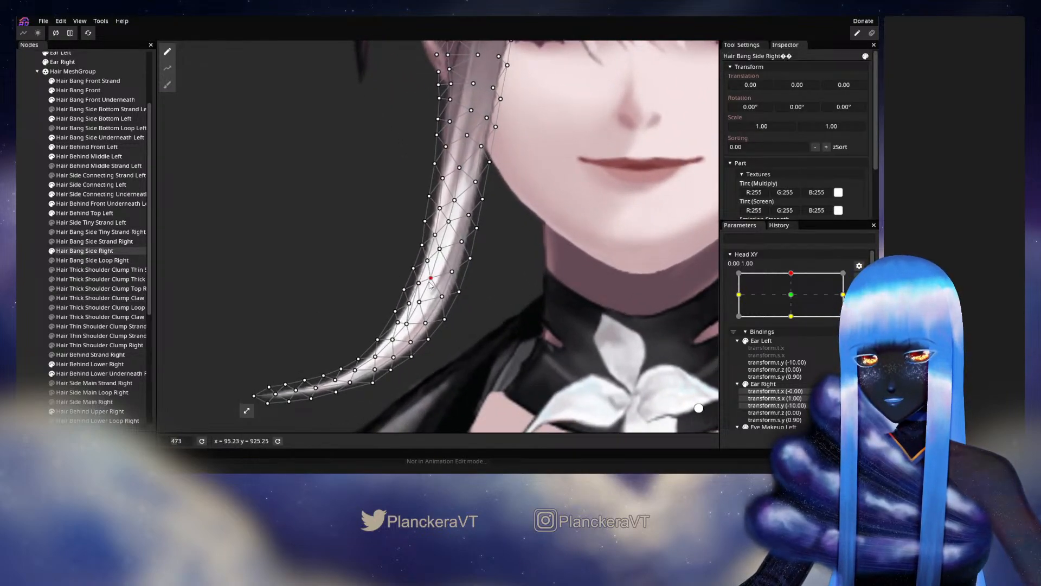
click(419, 303)
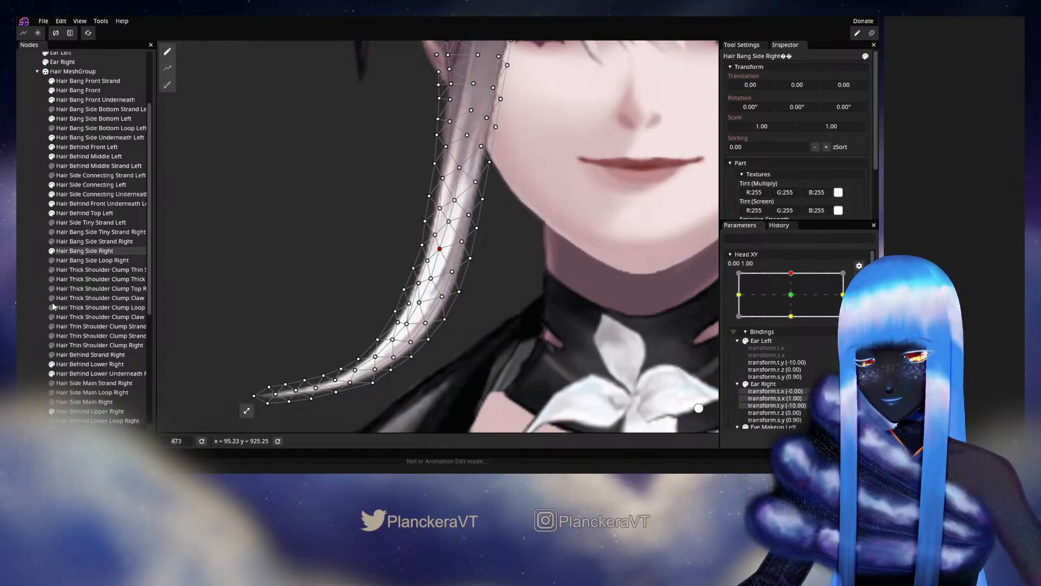
click(36, 301)
Preview the right side bang with small Head XY movements near 0.00, 1.00, and rearm the keypoint.
scroll(454, 304, down, 3)
drag(471, 278, 494, 320)
scroll(558, 303, down, 1)
click(859, 279)
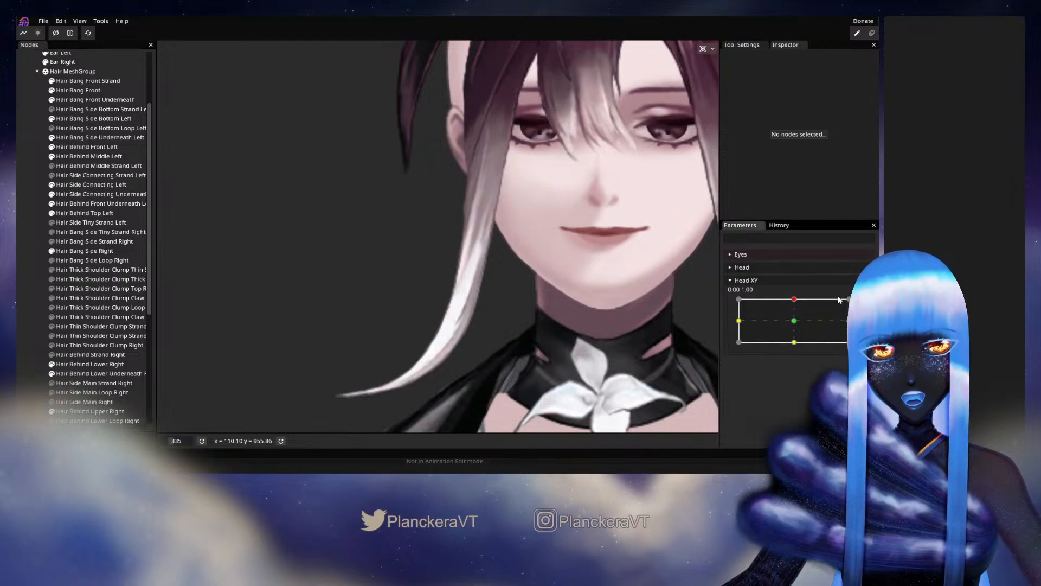
mouse_move(795, 300)
mouse_down()
mouse_move(794, 315)
mouse_move(794, 300)
mouse_up()
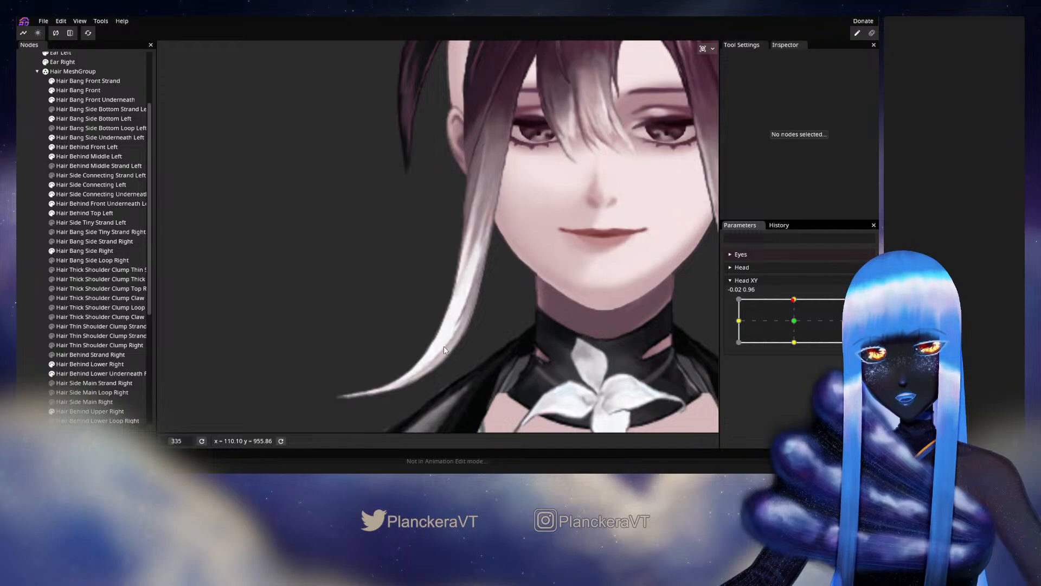
mouse_move(792, 306)
mouse_down()
mouse_move(795, 325)
mouse_move(795, 299)
mouse_up()
click(865, 305)
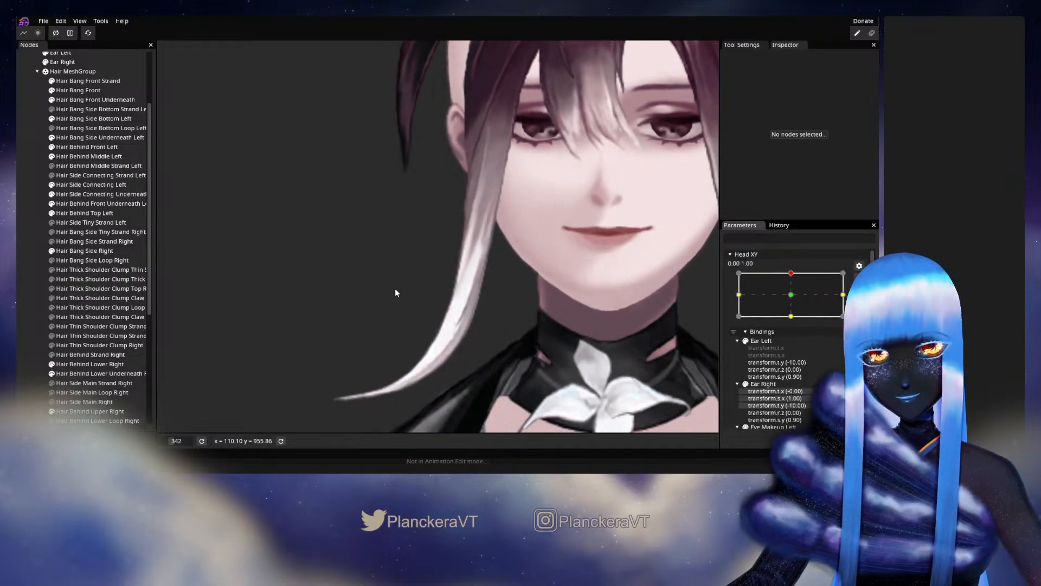
Reselect Hair Bang Side Right, nudge the vertices just inside the face-side edge above the tail bend, and deselect it.
click(106, 249)
scroll(492, 292, up, 5)
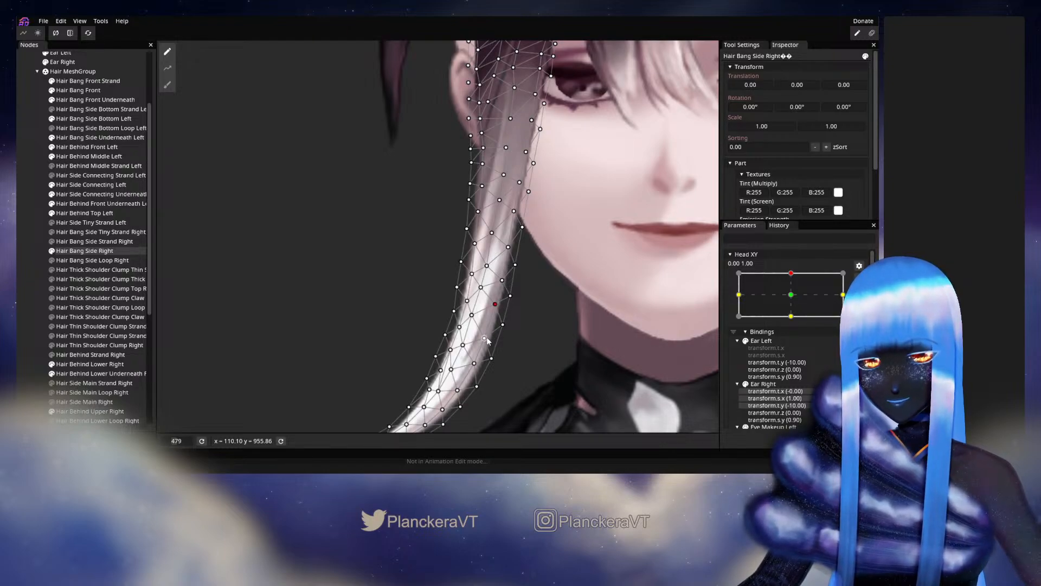
drag(487, 336, 489, 332)
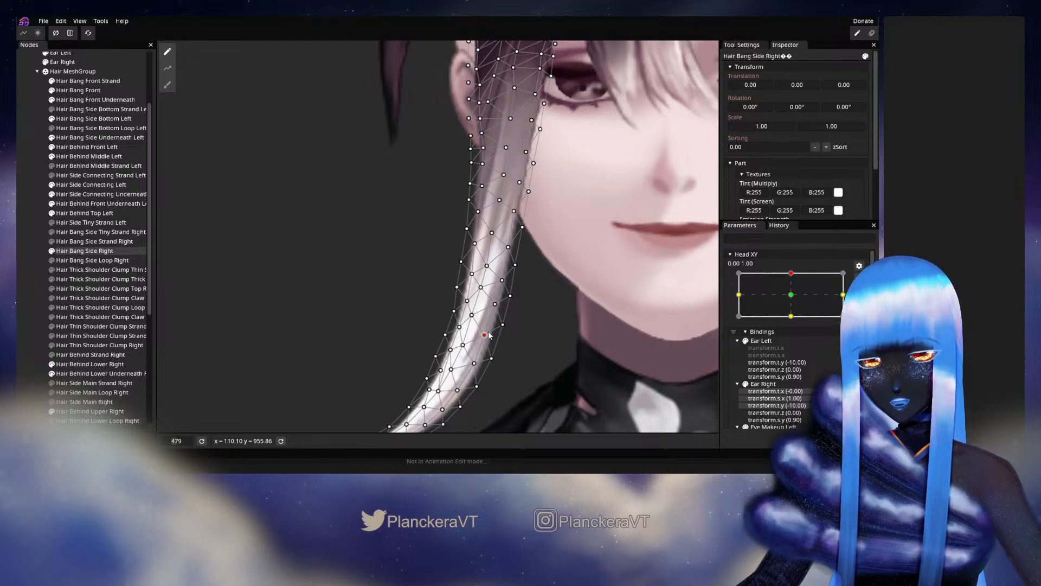
click(19, 299)
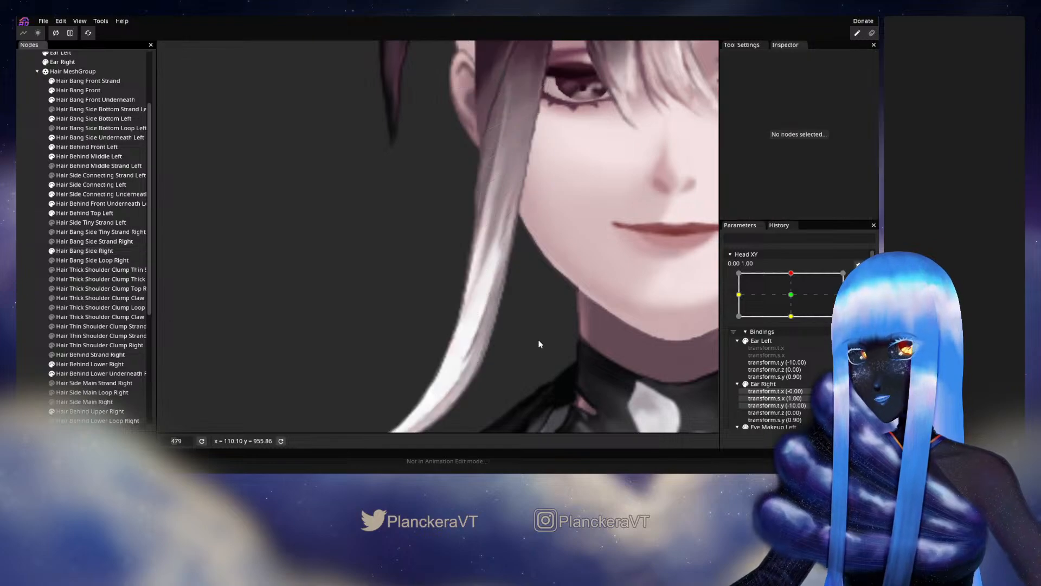
Check the adjusted face-side edge with slight sideways Head XY movements from 0.00, 1.00, and rearm the keypoint.
scroll(564, 332, down, 2)
scroll(568, 331, down, 3)
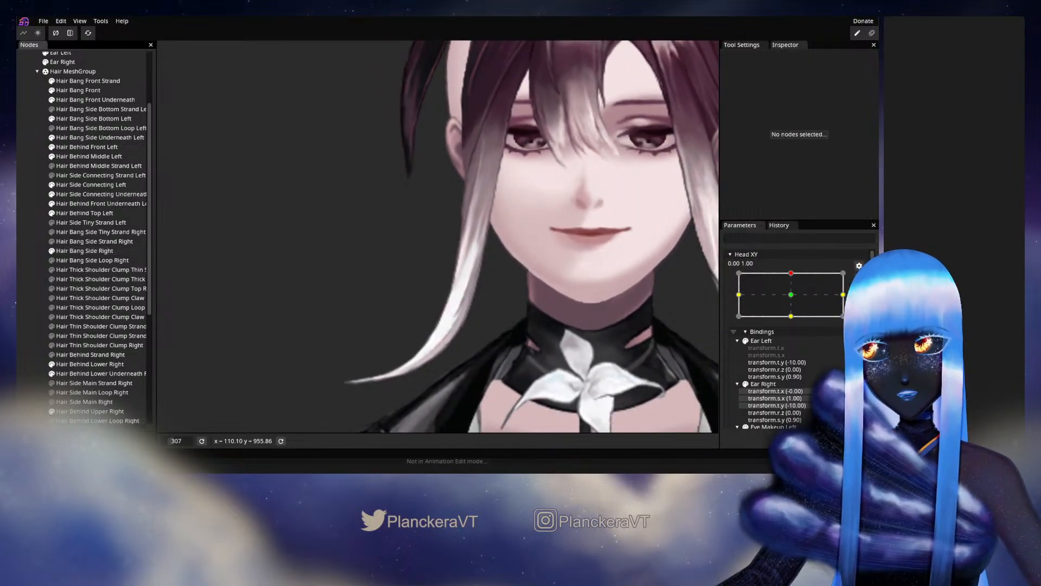
click(859, 279)
mouse_move(794, 299)
mouse_down()
mouse_move(795, 324)
mouse_move(795, 299)
mouse_up()
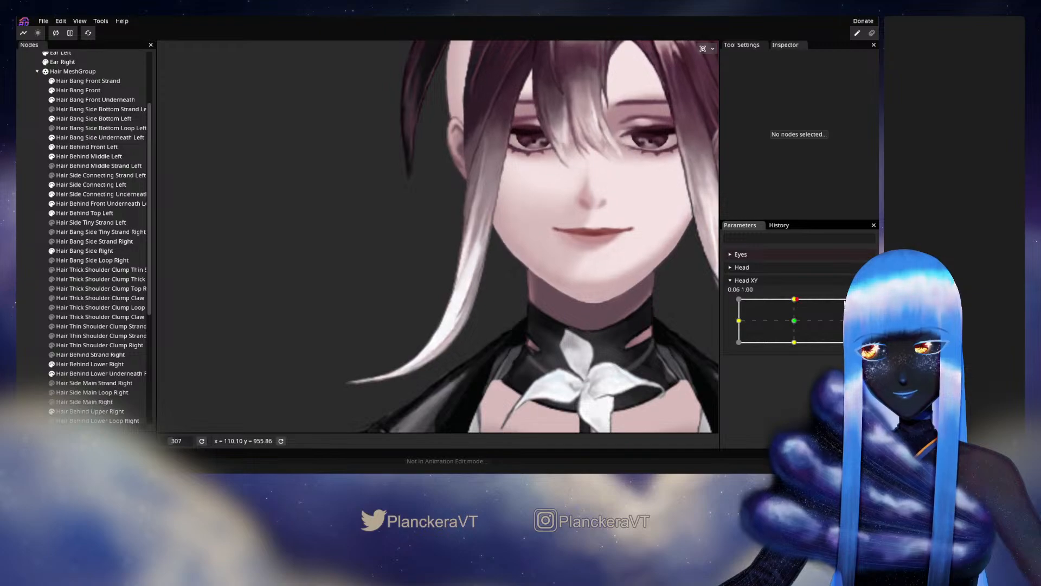
click(859, 306)
Reselect Hair Bang Side Right, try the Circle Brush at size 104.00 on its mesh, and deselect it.
scroll(470, 331, up, 2)
click(78, 253)
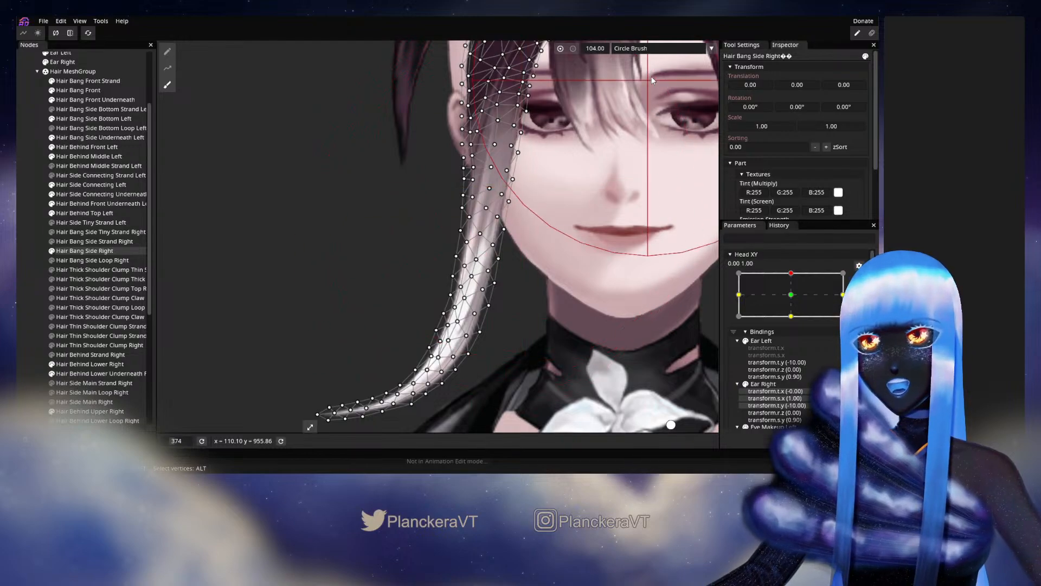
mouse_move(405, 359)
mouse_down()
mouse_move(432, 315)
mouse_move(419, 325)
mouse_up()
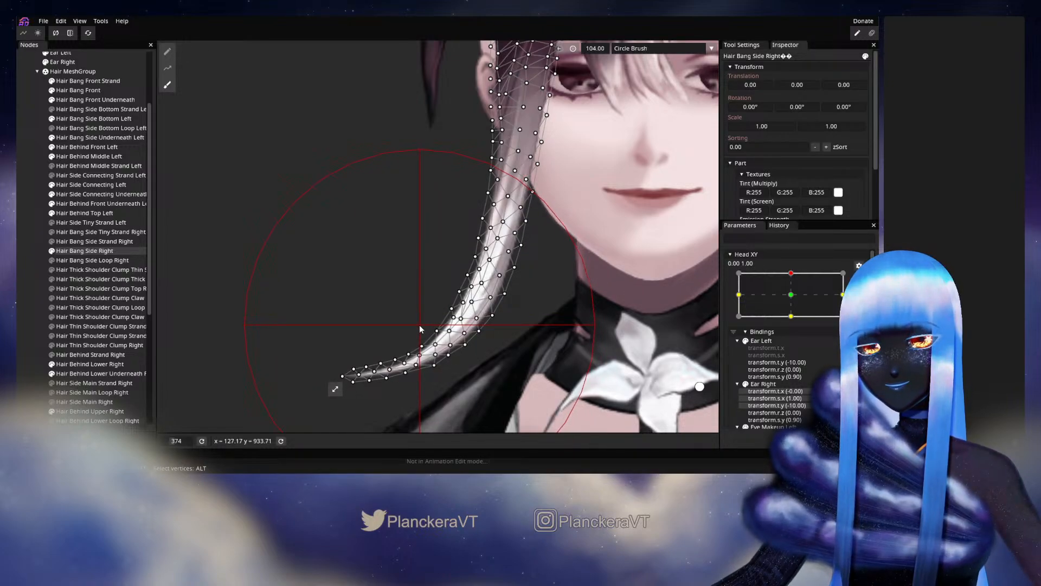
click(18, 276)
Preview the side bang's motion between Head XY 0.00, 0.00 and 0.00, 1.00, and rearm the upper keypoint.
drag(549, 276, 499, 329)
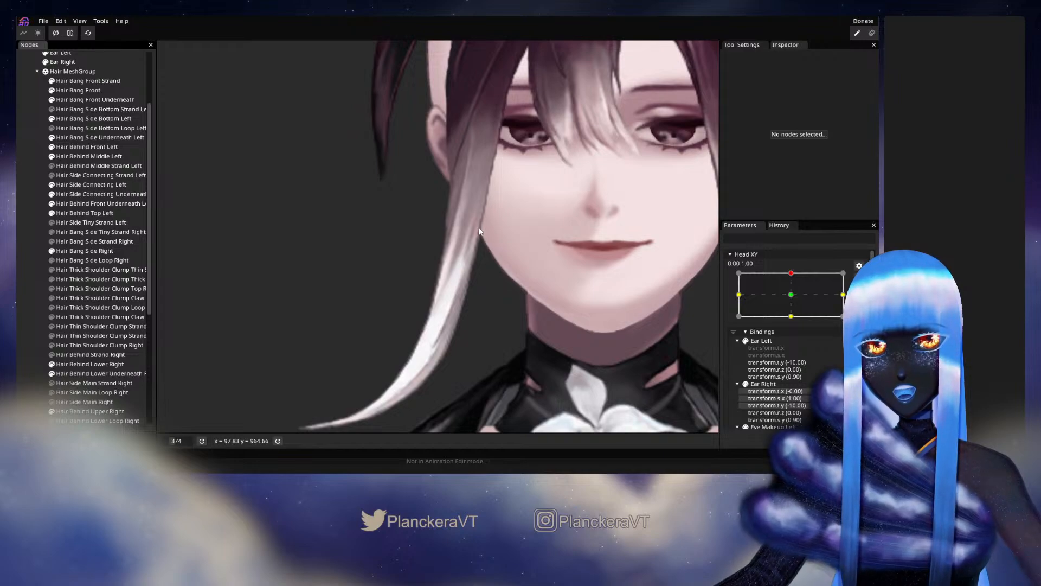
scroll(805, 292, up, 3)
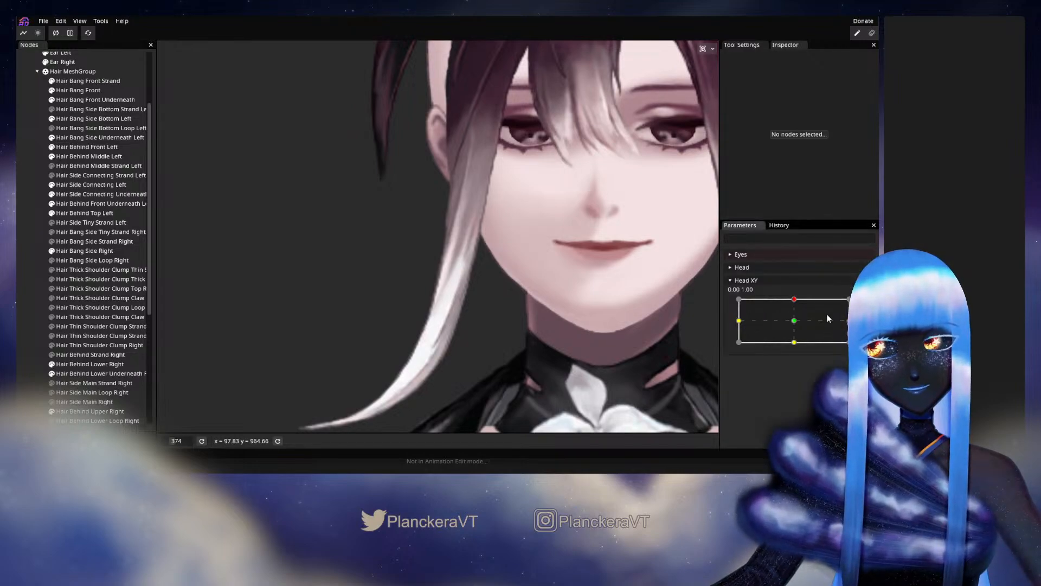
scroll(555, 346, down, 2)
scroll(554, 347, down, 1)
click(794, 322)
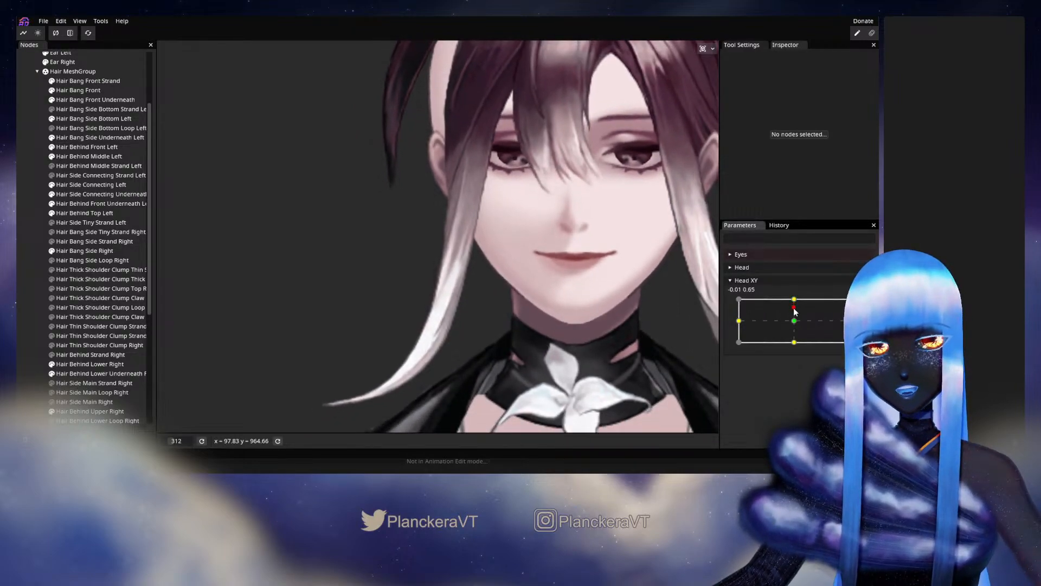
drag(795, 322, 797, 299)
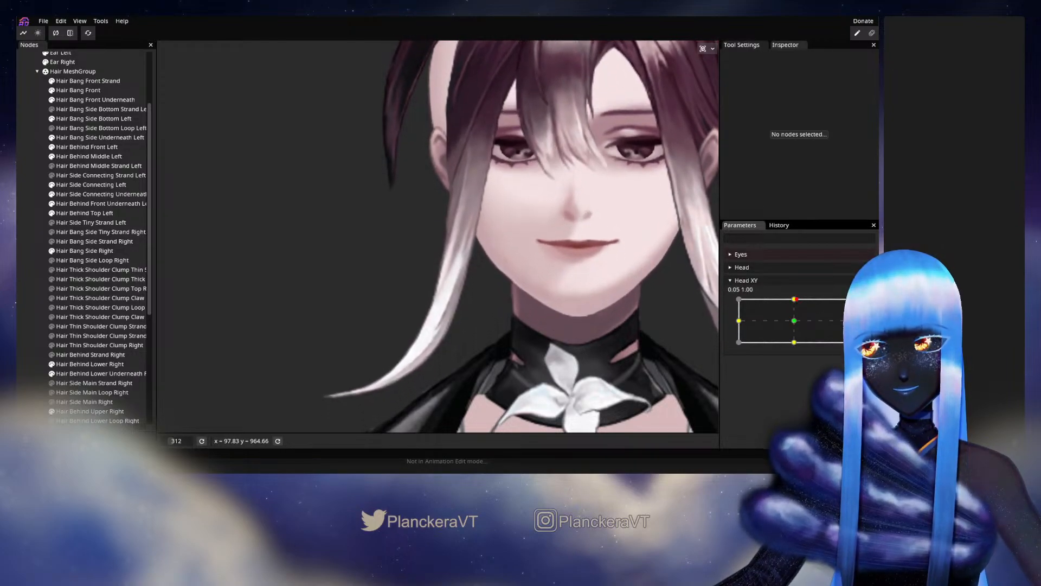
click(865, 306)
Reselect Hair Bang Side Right, adjust face-side edge vertices from beside the jaw down to the tail bend, and deselect it.
scroll(480, 292, up, 2)
drag(480, 291, 439, 314)
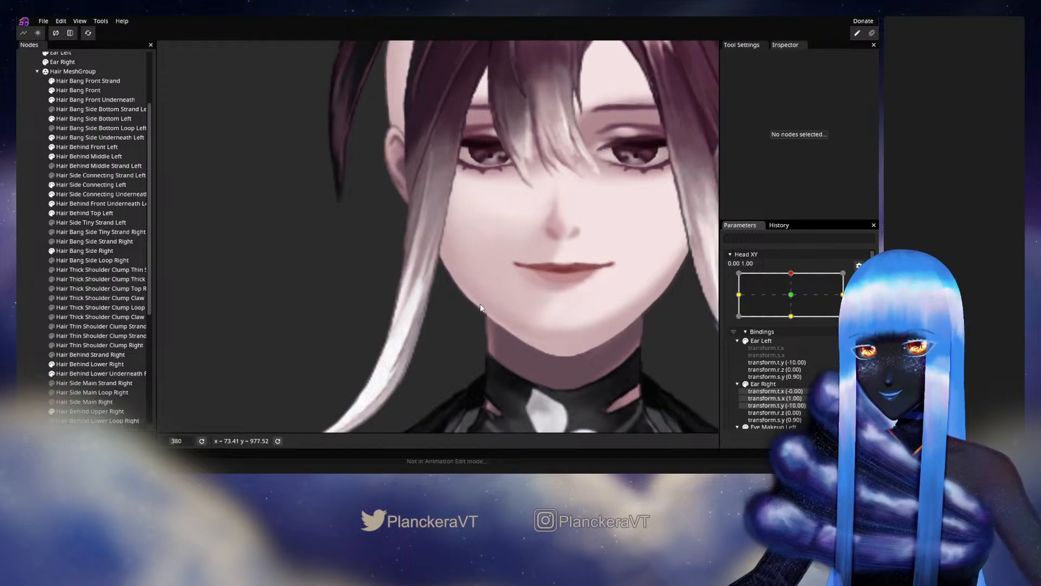
click(87, 251)
scroll(460, 298, up, 1)
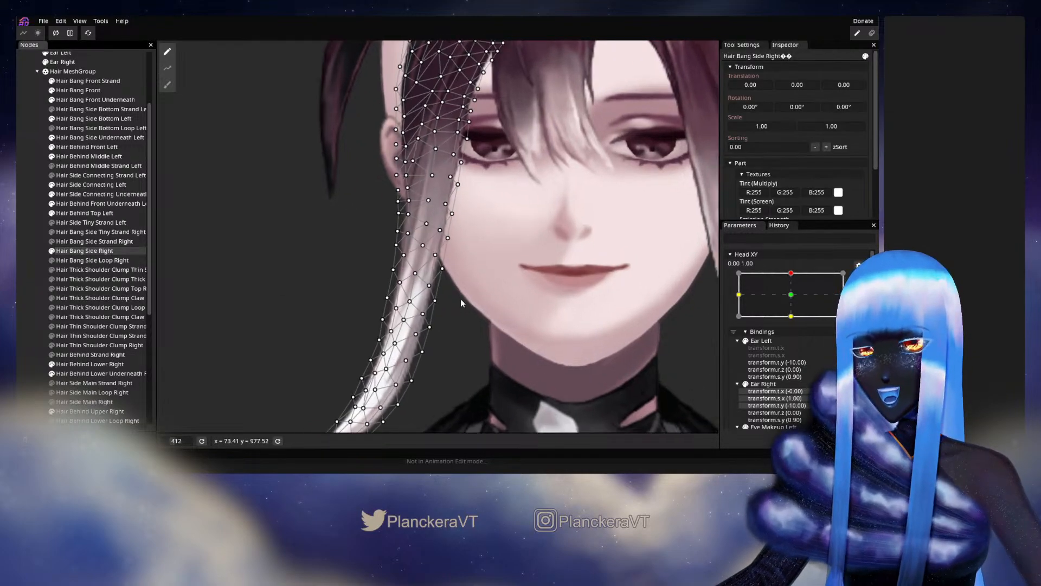
click(444, 272)
drag(459, 297, 486, 266)
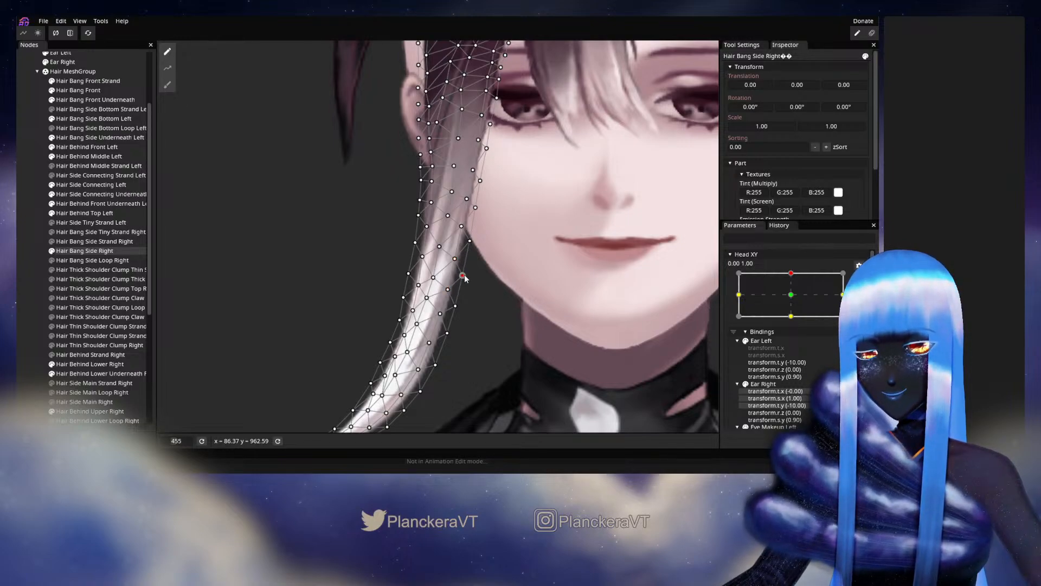
click(457, 259)
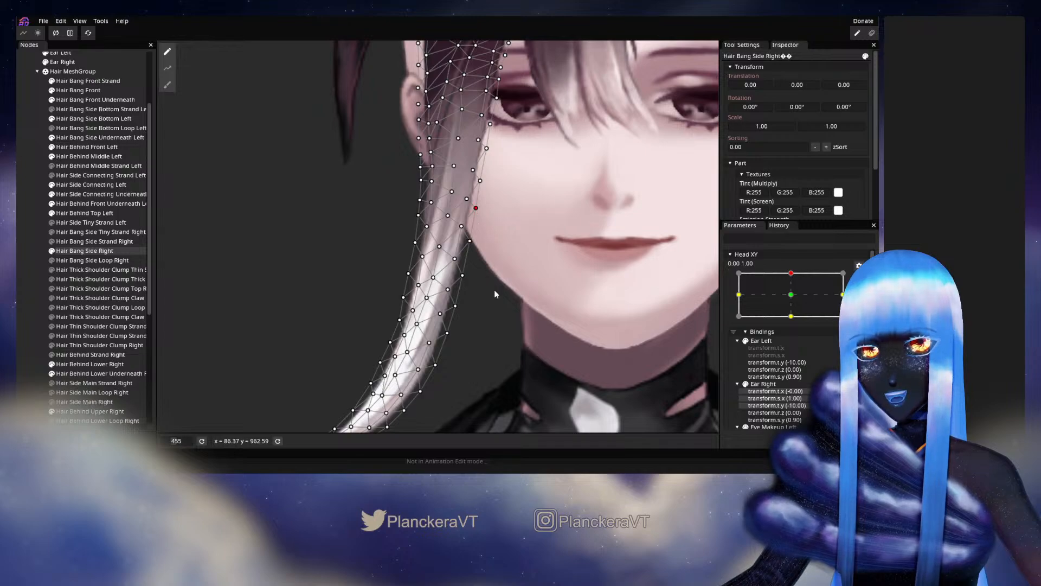
drag(493, 291, 509, 252)
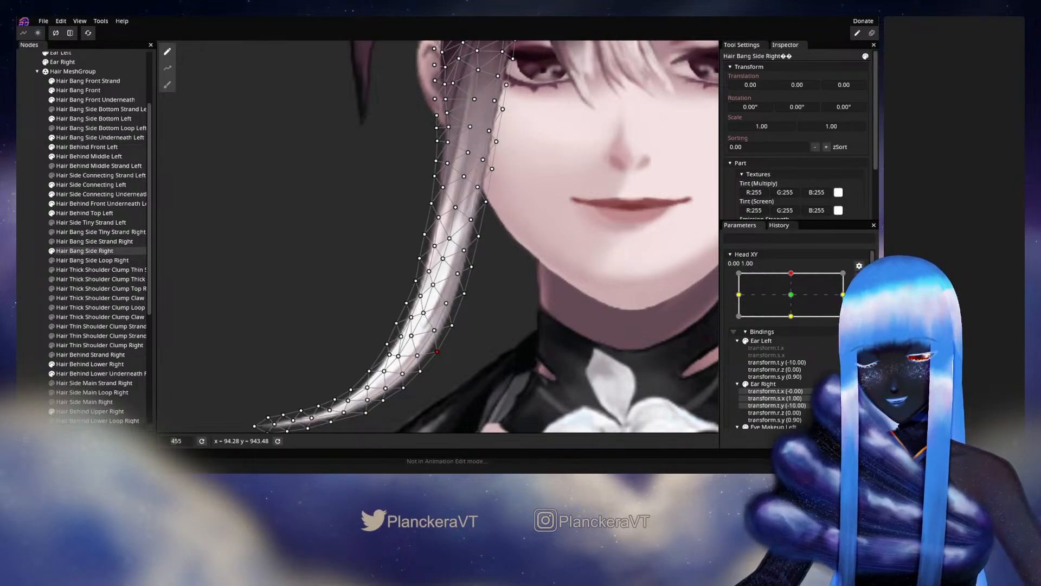
click(18, 296)
Test the reshaped jaw-side edge with small Head XY movements near 0.00, 1.00, and rearm the keypoint.
scroll(483, 300, down, 4)
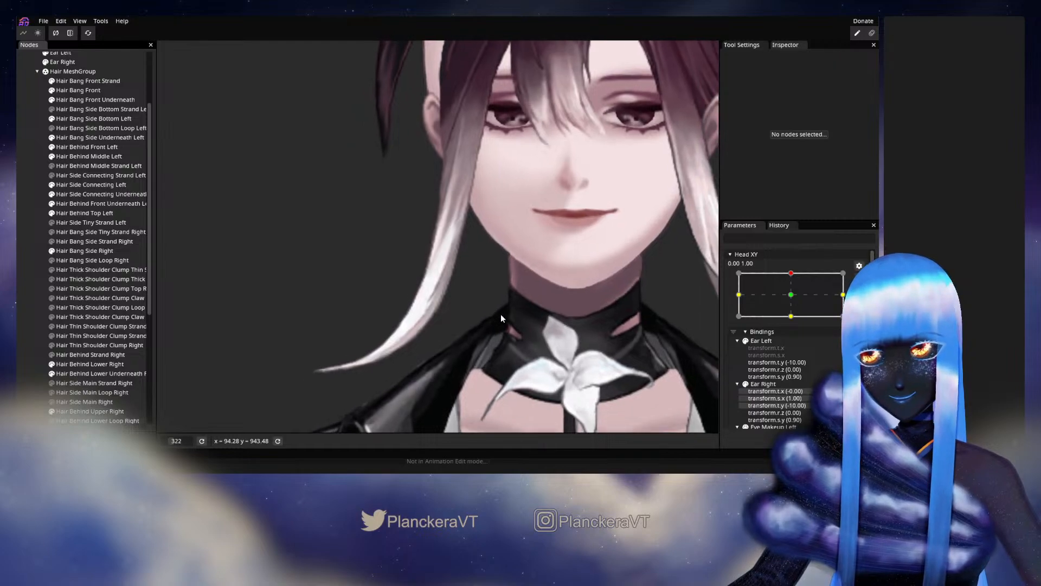
drag(501, 314, 509, 340)
scroll(509, 340, down, 2)
click(859, 278)
mouse_move(796, 302)
mouse_down()
mouse_move(796, 323)
mouse_move(801, 301)
mouse_up()
scroll(370, 292, up, 3)
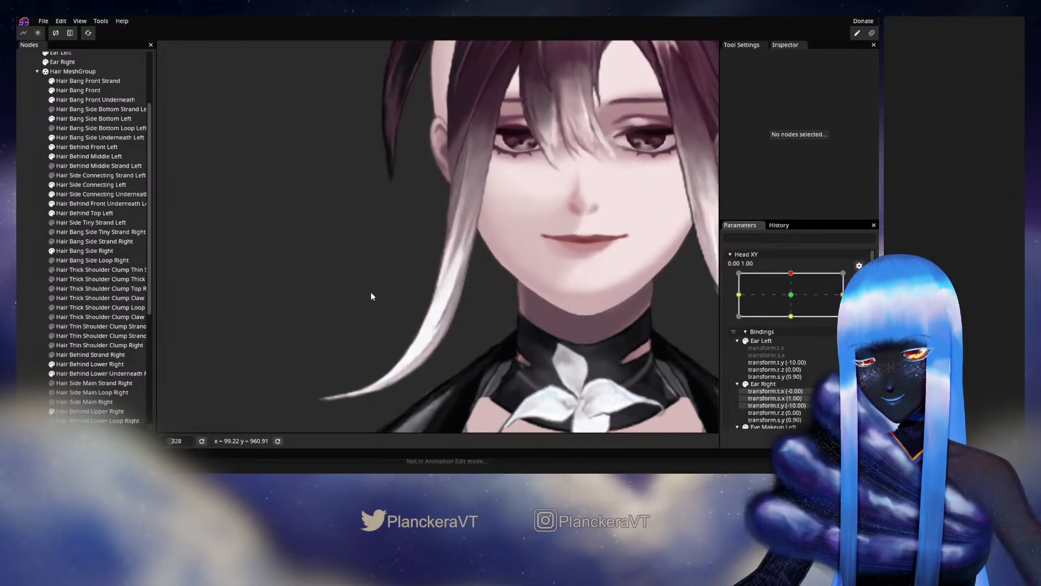
Reselect Hair Bang Side Right, nudge vertices on and near its outer edge along the lower curve, and deselect it.
click(86, 251)
scroll(371, 336, up, 4)
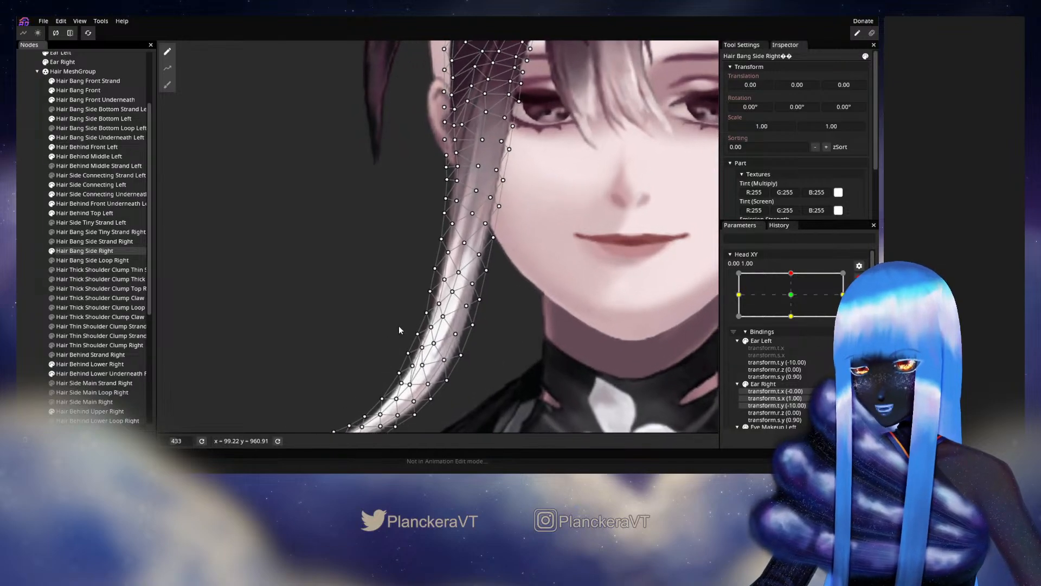
click(442, 286)
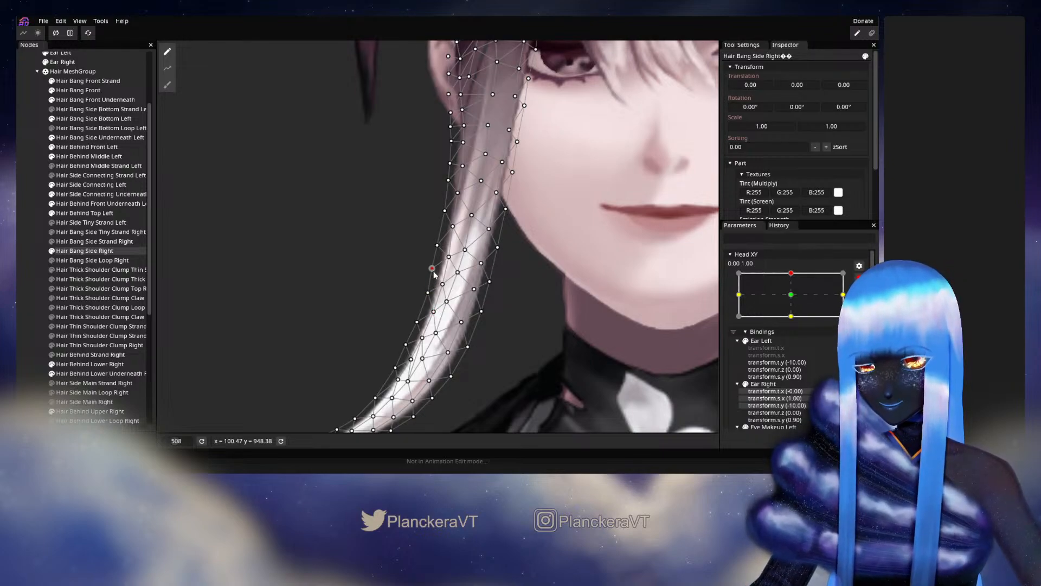
drag(426, 340, 443, 301)
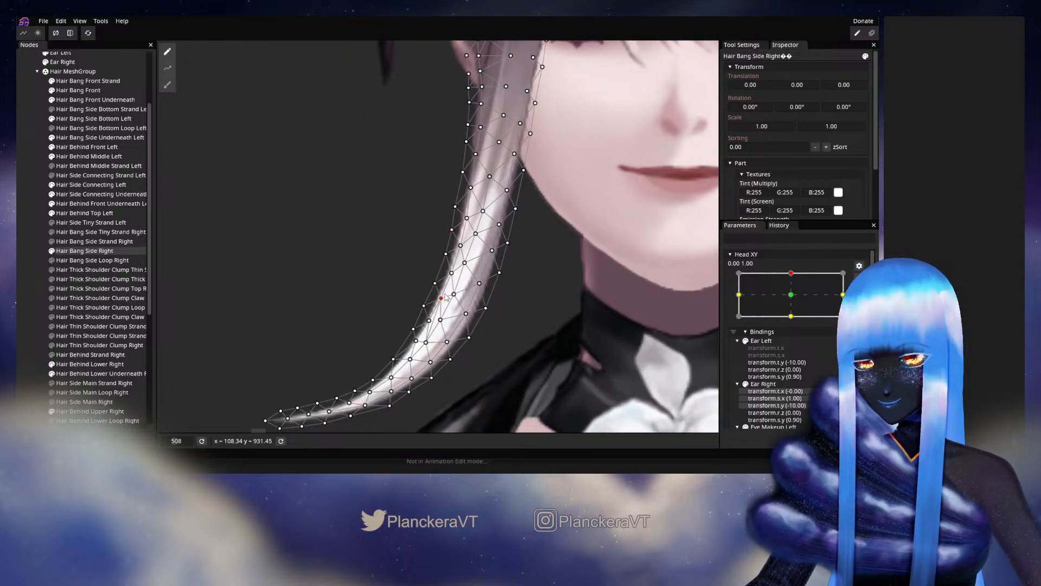
click(78, 285)
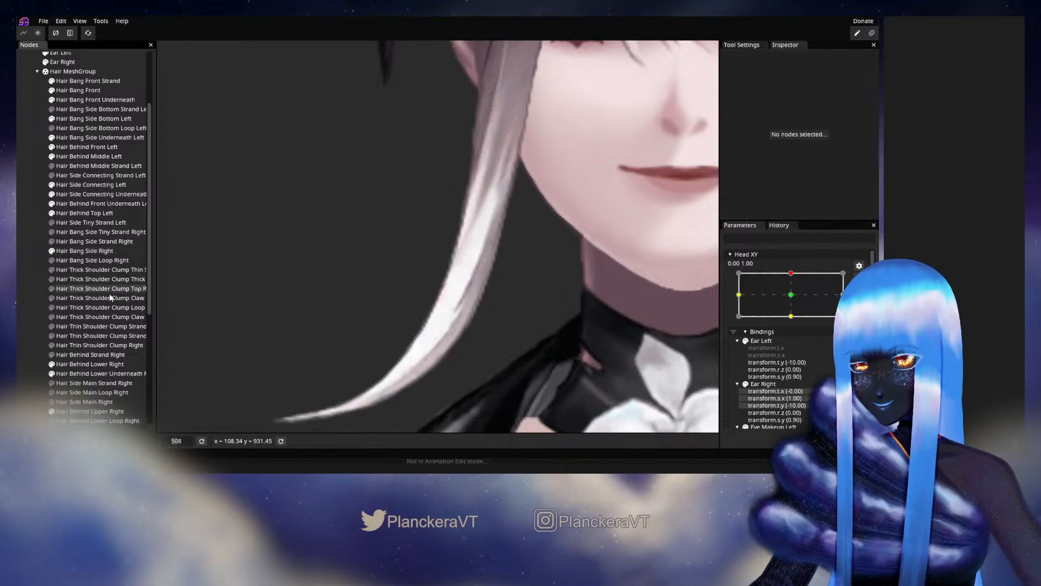
Preview both side bangs with slight Head XY movements near 0.00, 1.00, and rearm the keypoint.
scroll(475, 307, down, 4)
scroll(509, 292, down, 3)
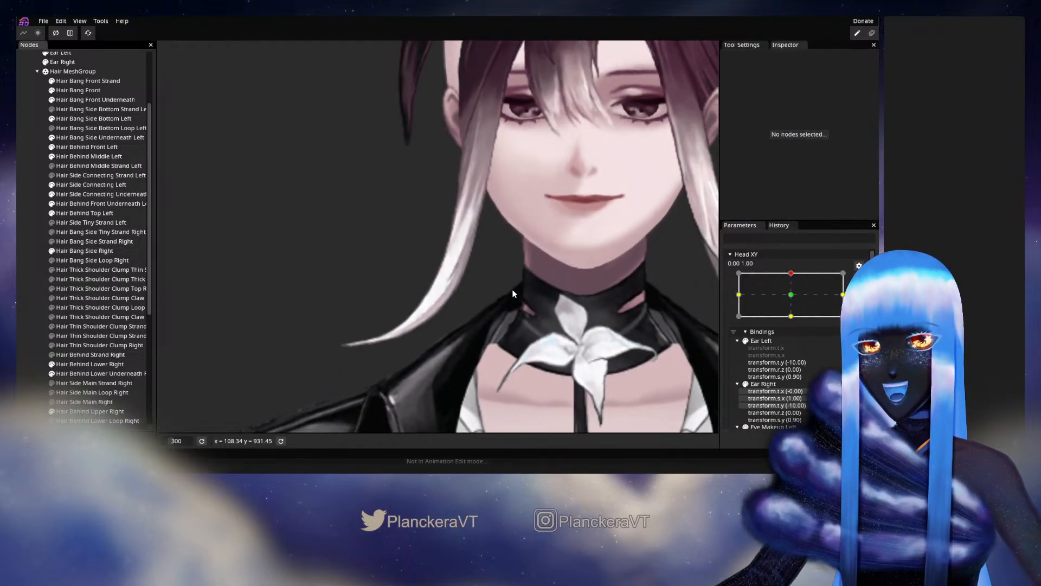
scroll(798, 293, up, 2)
mouse_move(794, 299)
mouse_down()
mouse_move(794, 323)
mouse_move(796, 300)
mouse_up()
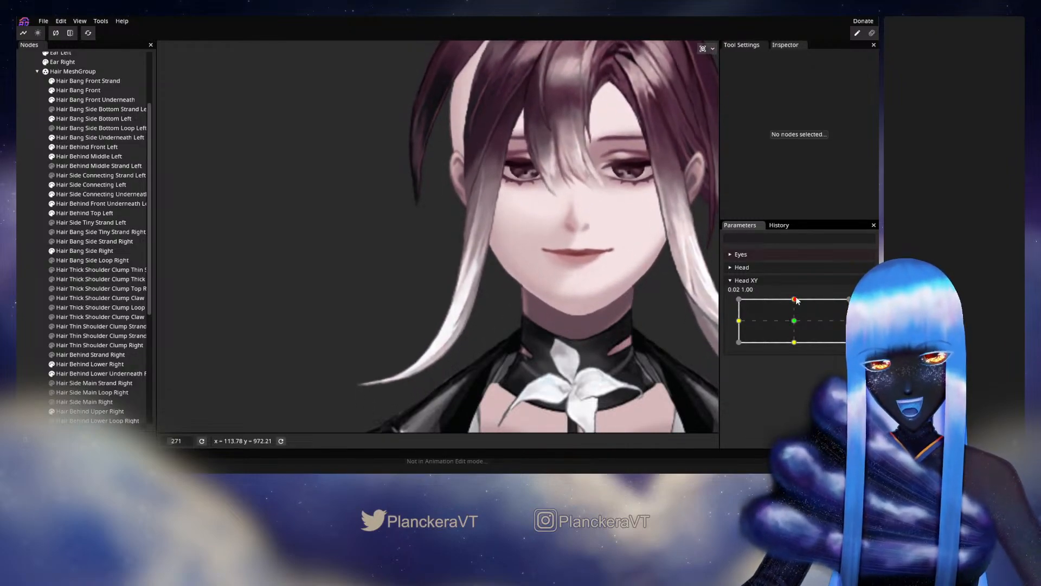
click(865, 304)
Reselect Hair Bang Side Right, nudge the mesh vertices along the tail bend, and deselect it.
scroll(459, 332, up, 4)
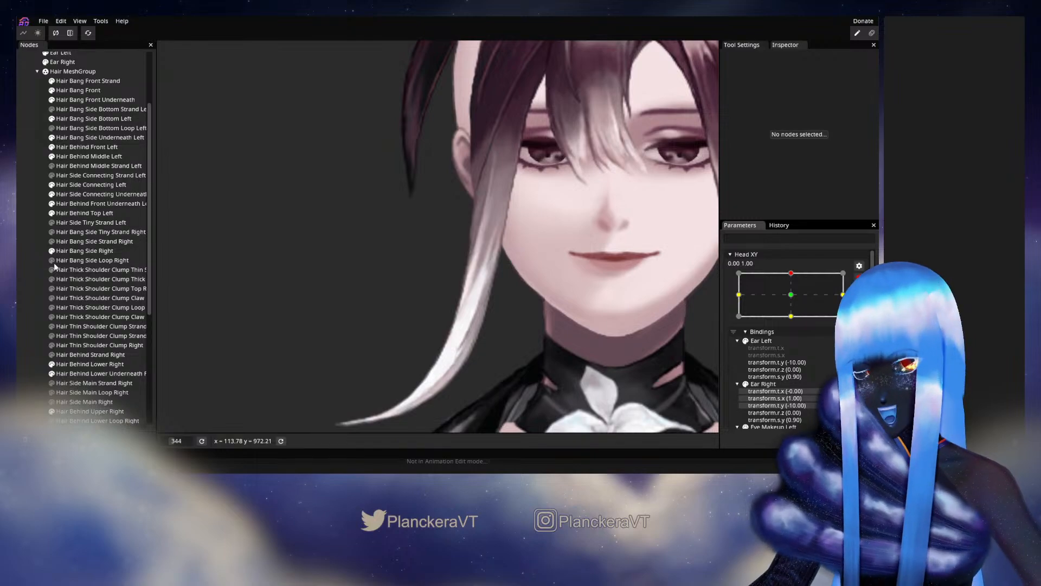
click(87, 251)
scroll(383, 319, up, 5)
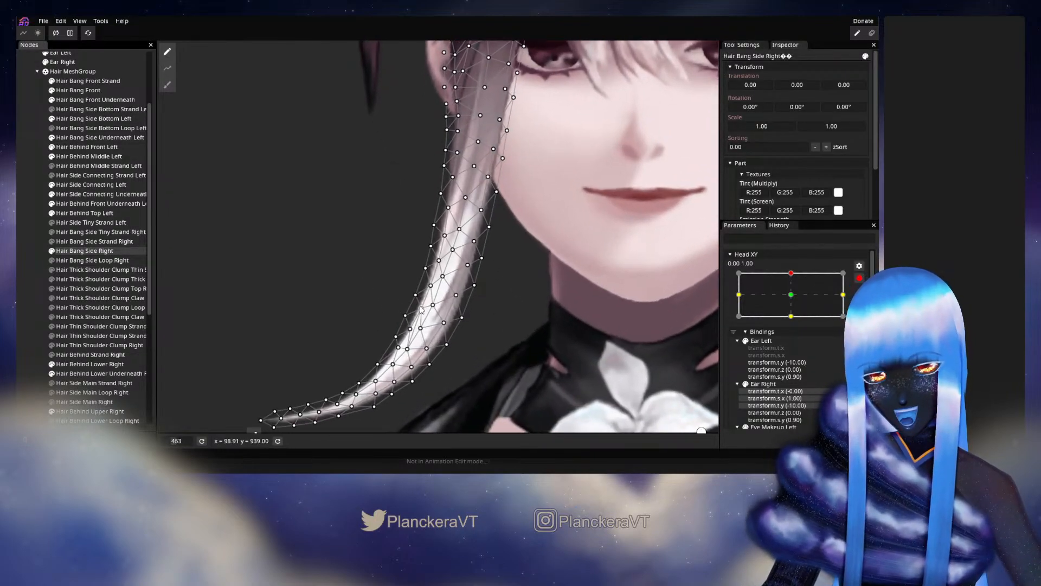
scroll(419, 309, up, 1)
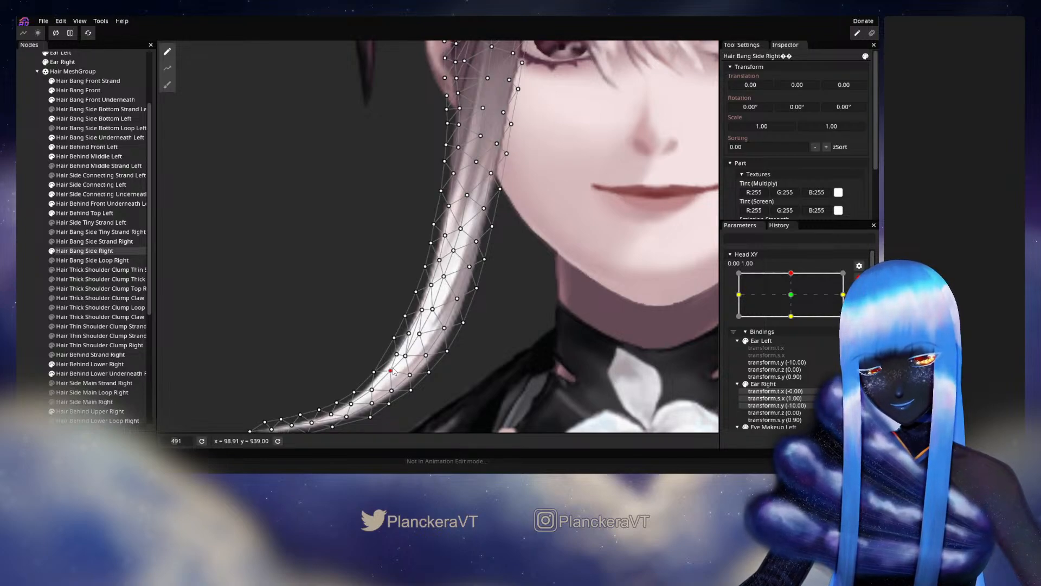
click(28, 268)
scroll(437, 293, down, 3)
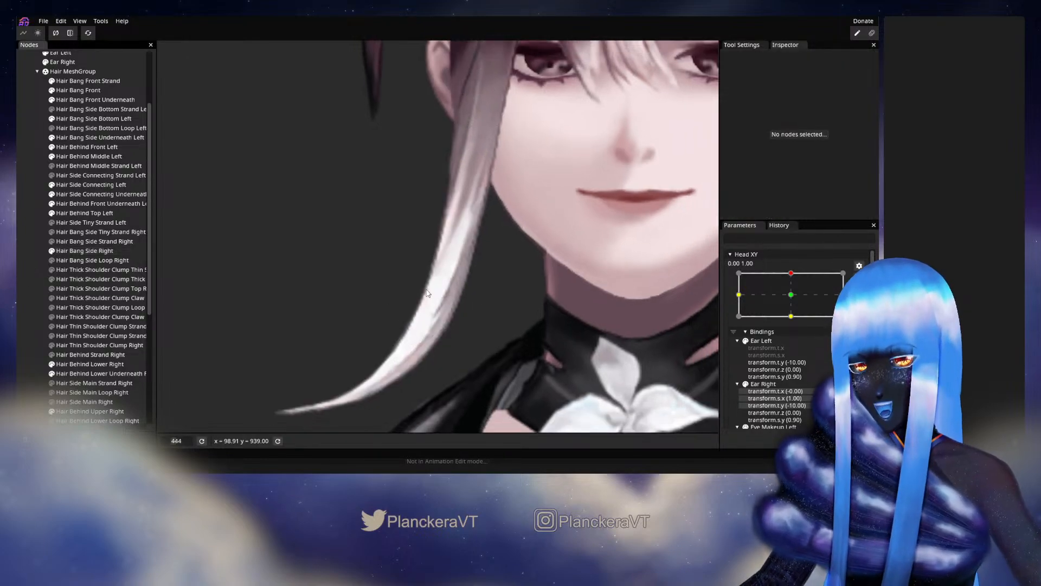
Preview both side bangs with slight Head XY movements near 0.00, 1.00.
scroll(438, 292, down, 5)
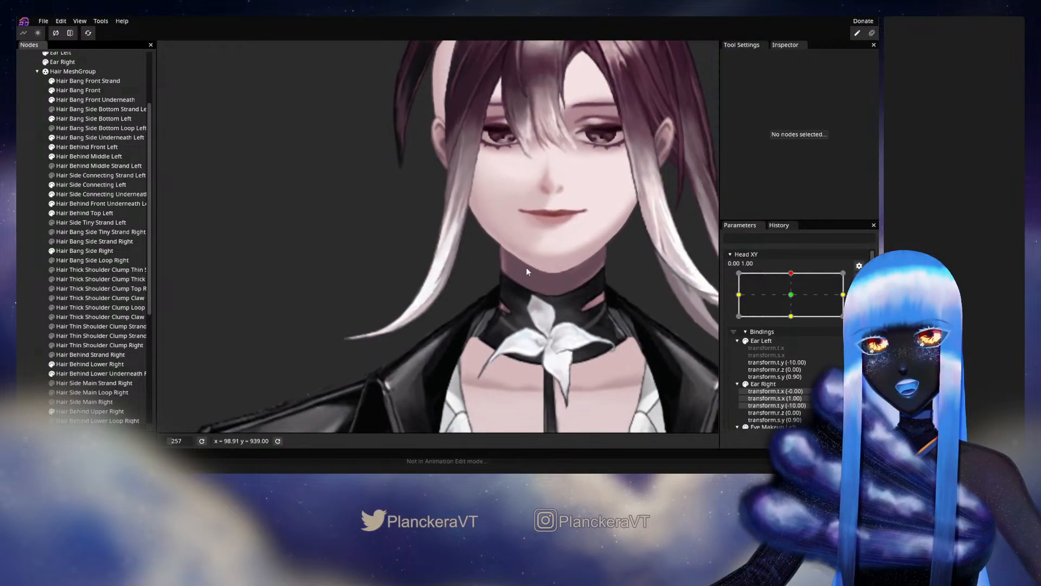
scroll(521, 311, down, 1)
scroll(813, 298, up, 2)
click(793, 300)
drag(794, 302, 796, 319)
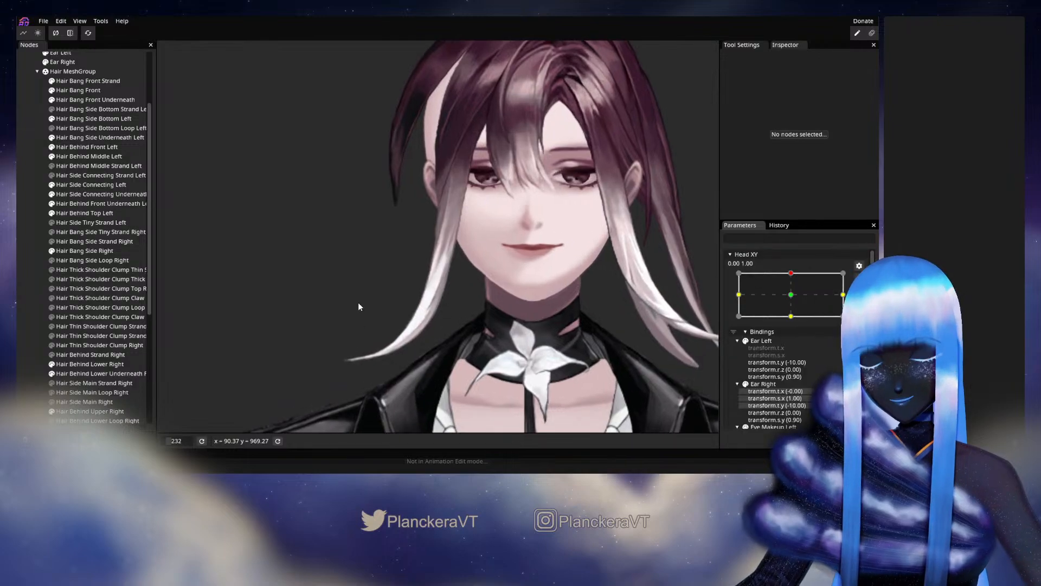
Reselect Hair Bang Side Right, reposition outer-edge and neighbouring inner vertices at the tail bend, and deselect it.
scroll(359, 306, up, 4)
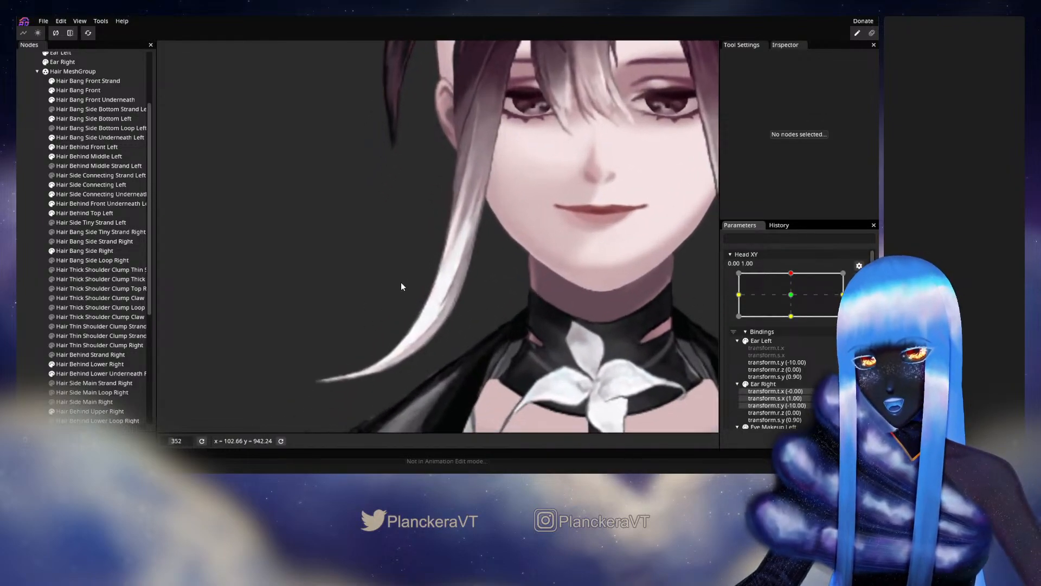
click(68, 252)
scroll(350, 321, up, 2)
scroll(358, 329, up, 2)
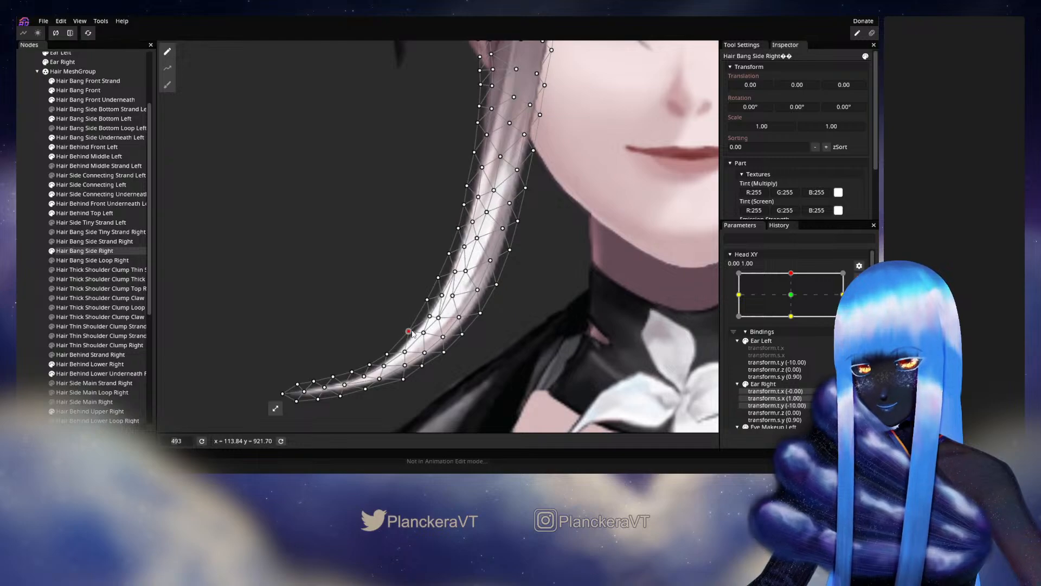
click(430, 316)
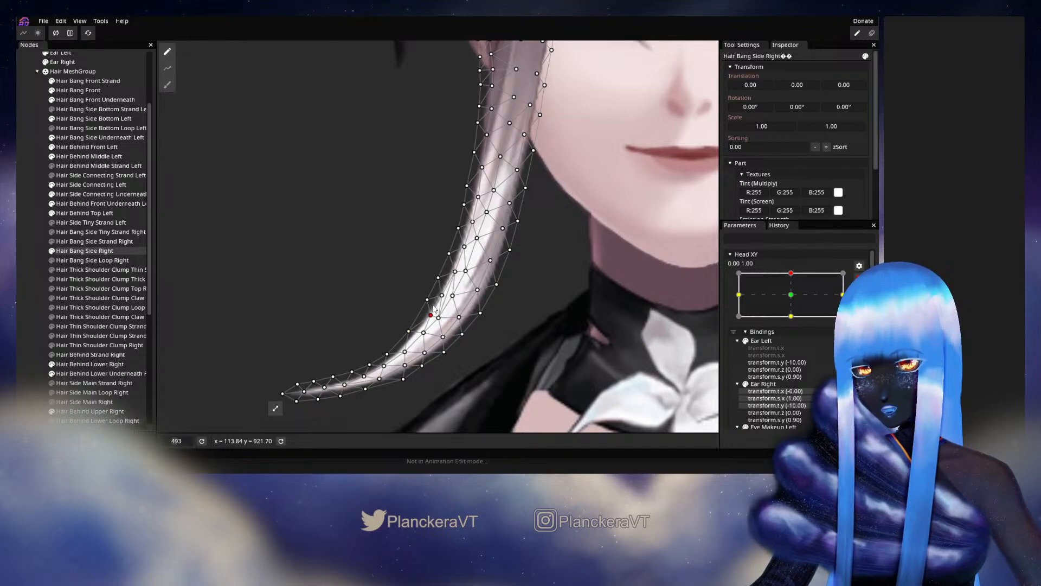
click(443, 296)
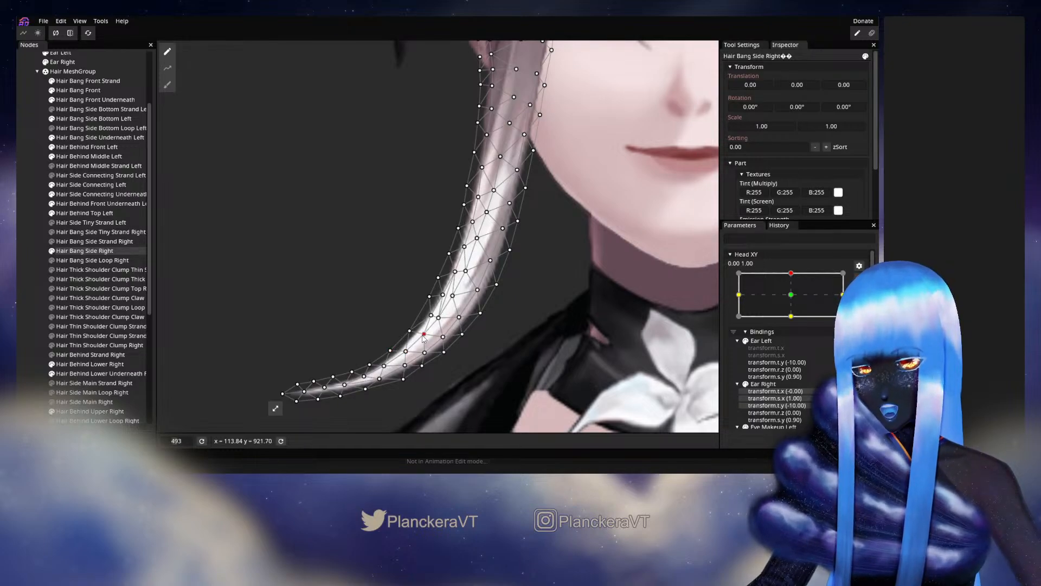
drag(409, 331, 374, 342)
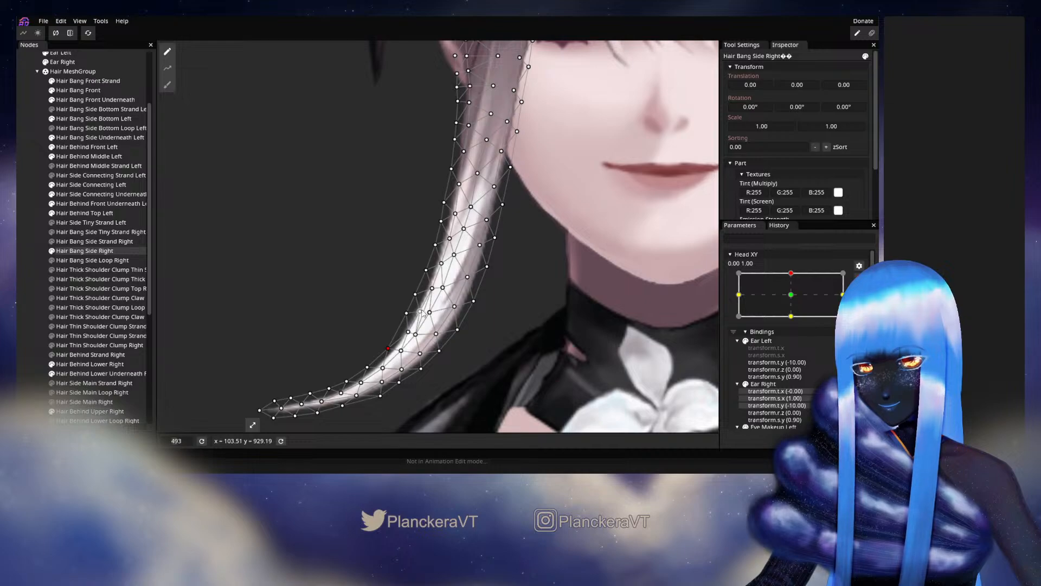
click(28, 305)
Test the reshaped tail bend with Head XY movements around 0.01, 0.92, and rearm the 0.00, 1.00 keypoint.
scroll(512, 323, down, 5)
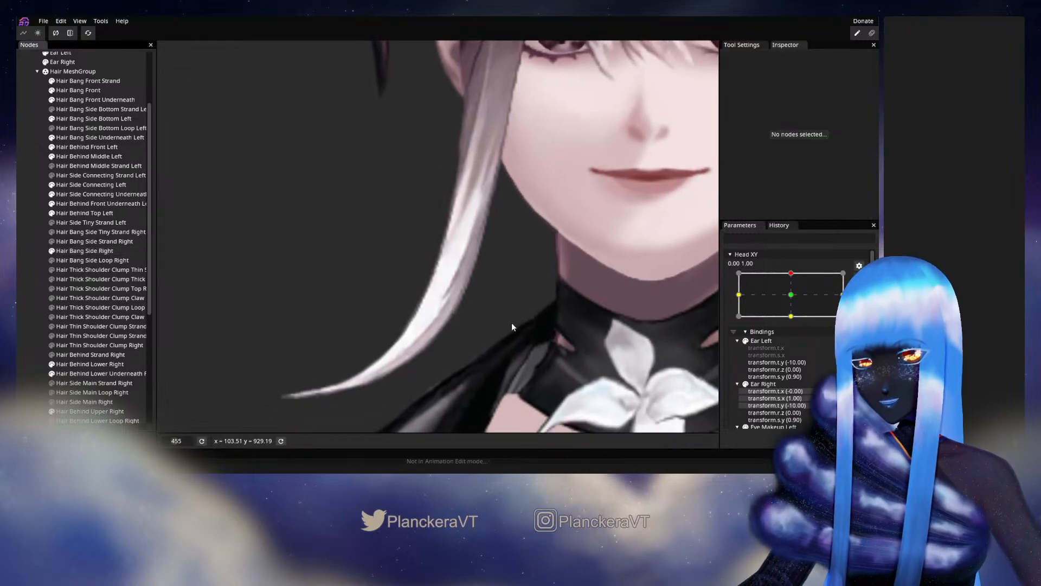
scroll(515, 320, down, 1)
drag(477, 308, 513, 334)
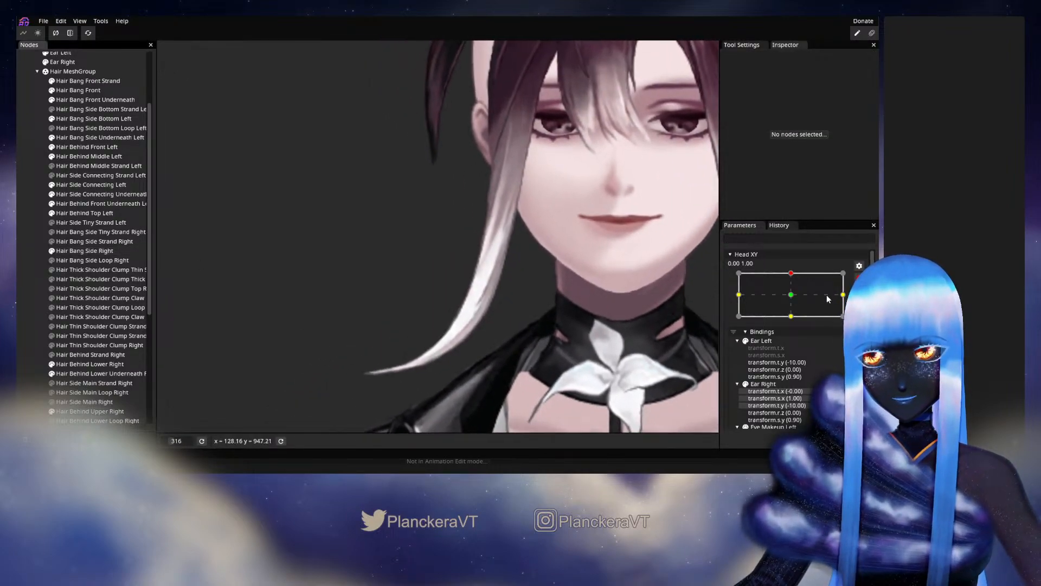
click(859, 278)
mouse_move(794, 301)
mouse_down()
mouse_move(796, 325)
mouse_move(796, 303)
mouse_up()
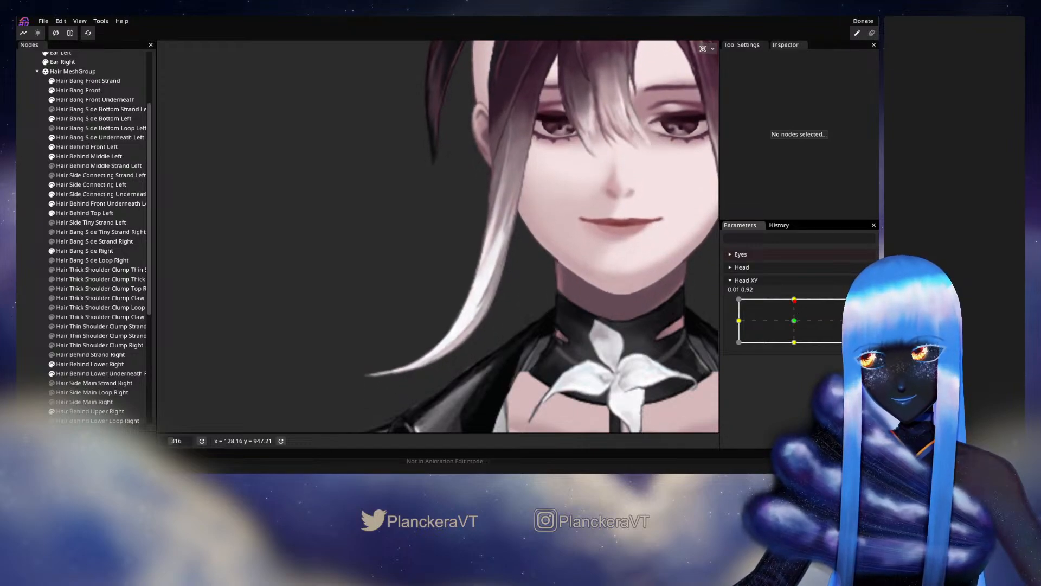
click(859, 303)
Reselect Hair Bang Side Right, smooth the outer-edge vertices from the lower strand into the tail bend, and deselect it.
scroll(415, 337, up, 3)
scroll(429, 339, up, 1)
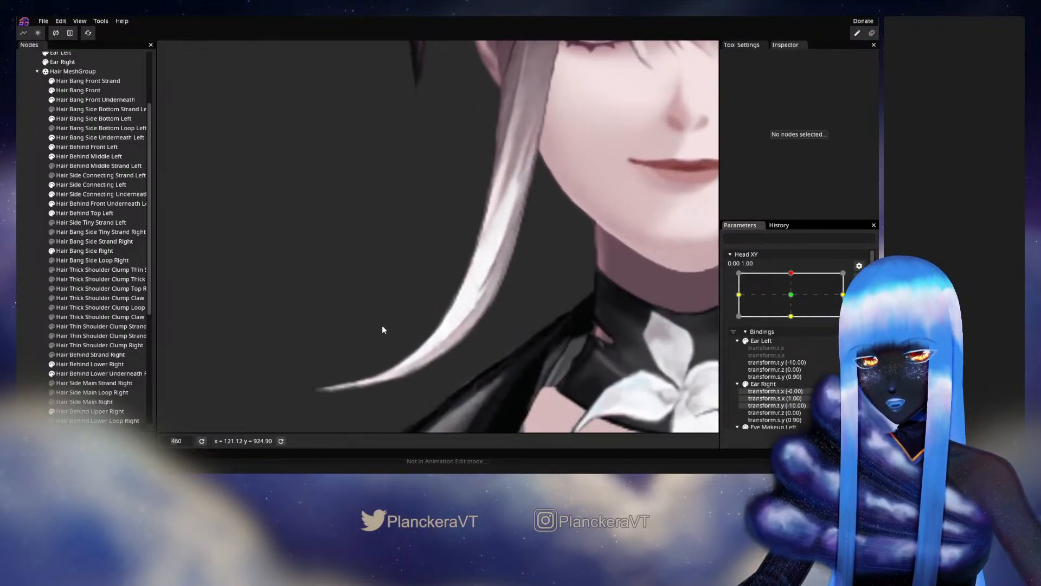
click(79, 252)
scroll(392, 321, up, 3)
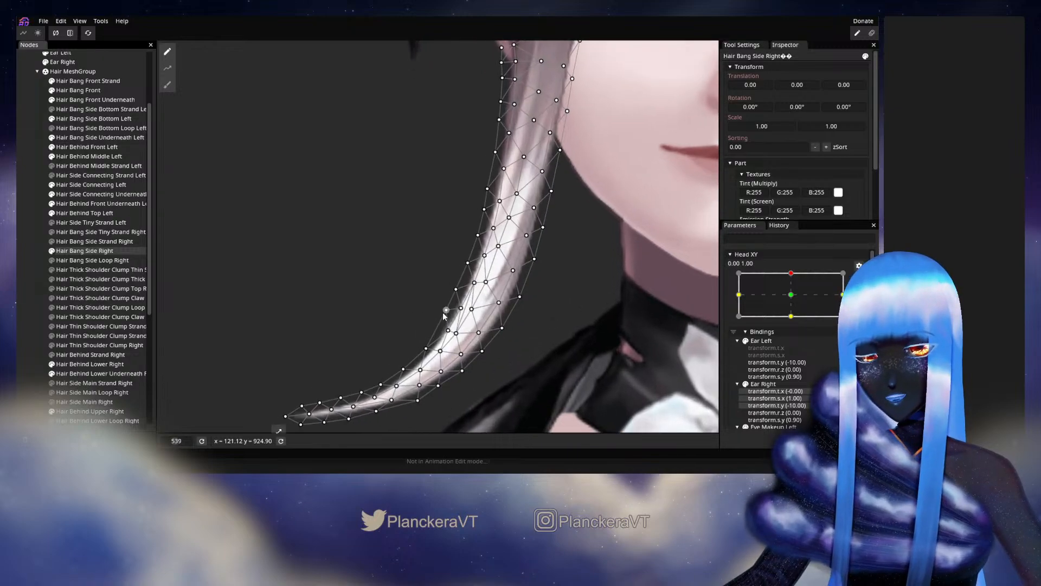
click(477, 285)
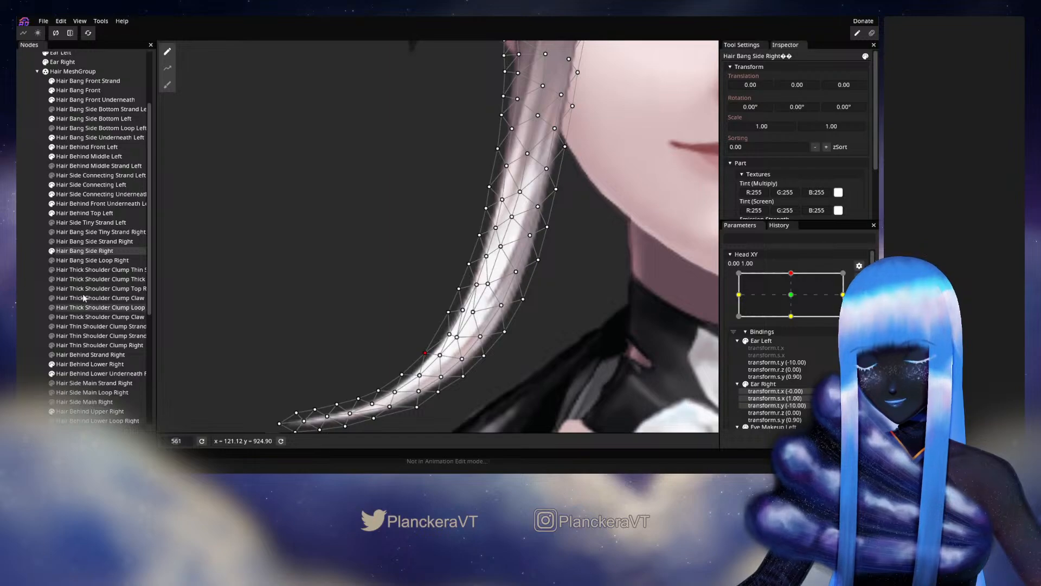
click(47, 272)
Check the side bangs around the face with small Head XY movements near 0.00, 1.00, and rearm the keypoint.
scroll(564, 296, down, 3)
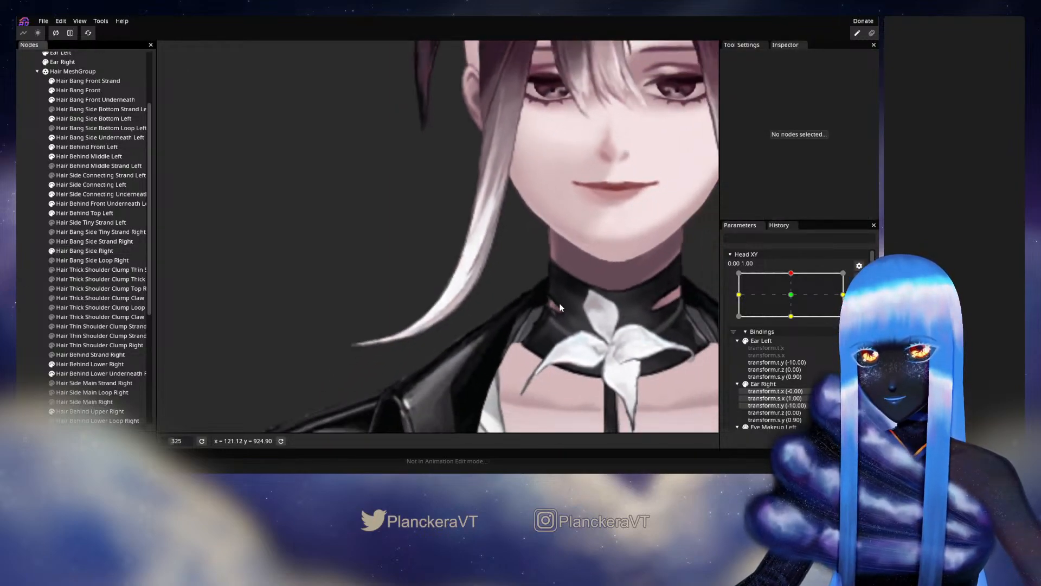
drag(538, 265, 510, 316)
click(858, 280)
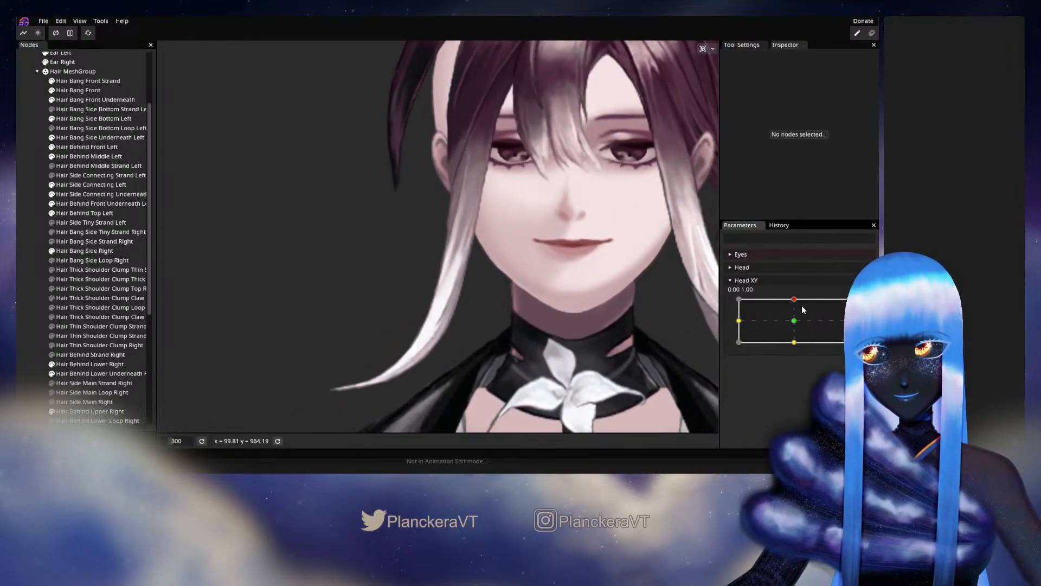
mouse_move(795, 302)
mouse_down()
mouse_move(791, 324)
mouse_move(799, 302)
mouse_up()
click(865, 308)
Reselect Hair Bang Side Right and adjust the vertices along the underside edge of the tail bend.
scroll(503, 373, up, 1)
drag(506, 369, 509, 294)
scroll(508, 294, up, 1)
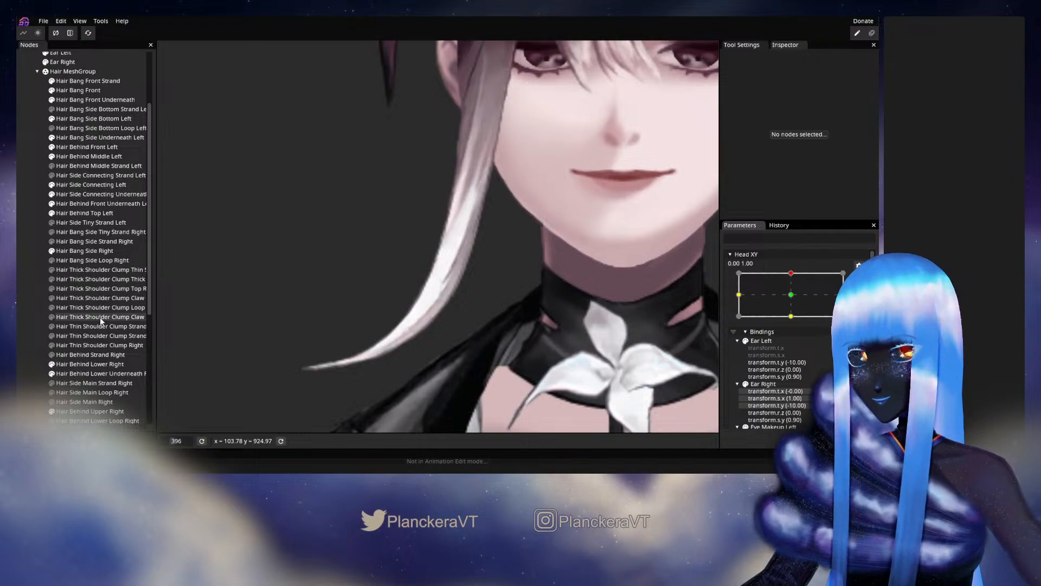
click(86, 250)
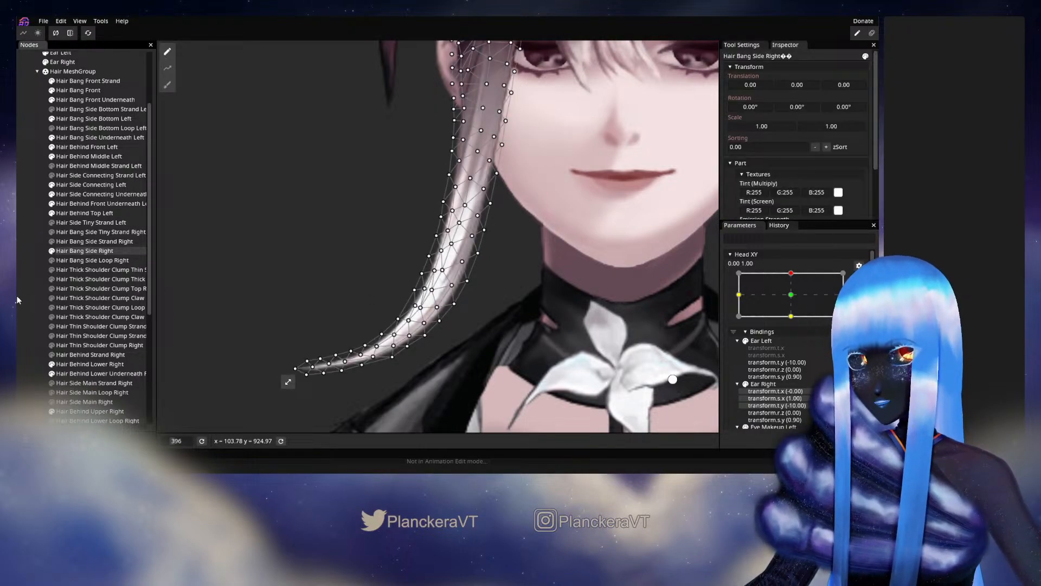
scroll(460, 341, up, 2)
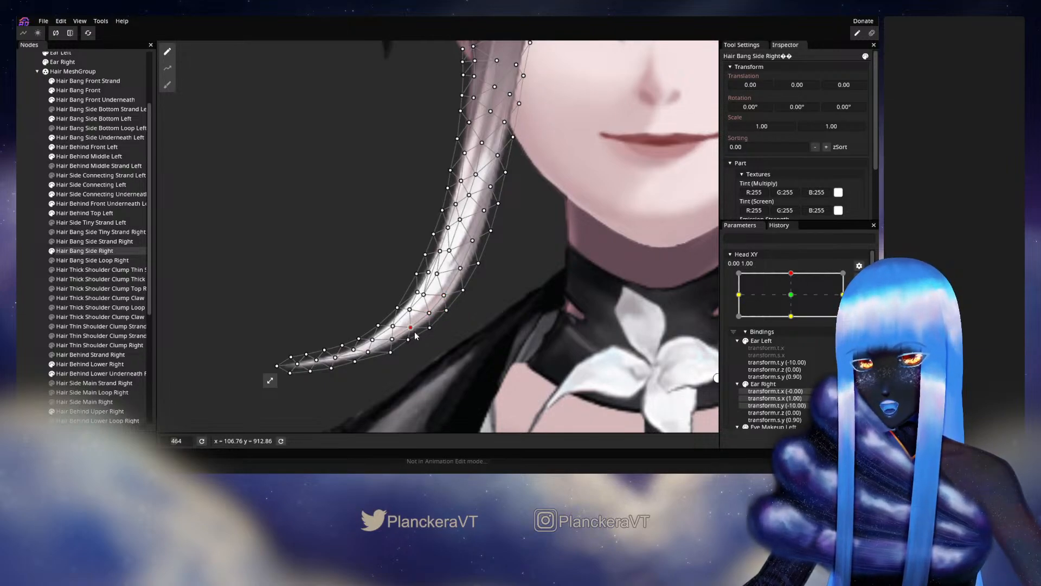
click(430, 329)
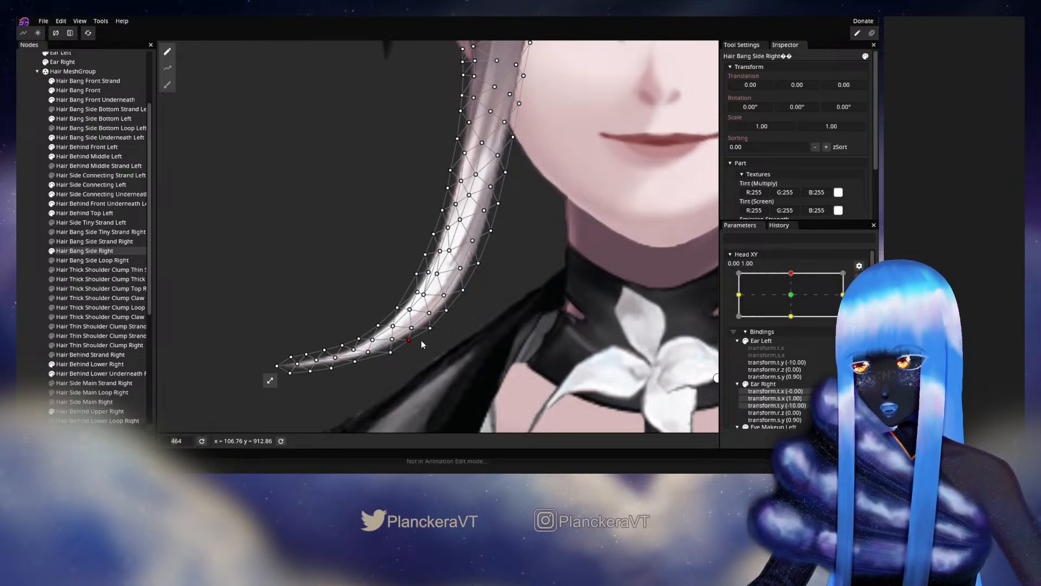
click(431, 328)
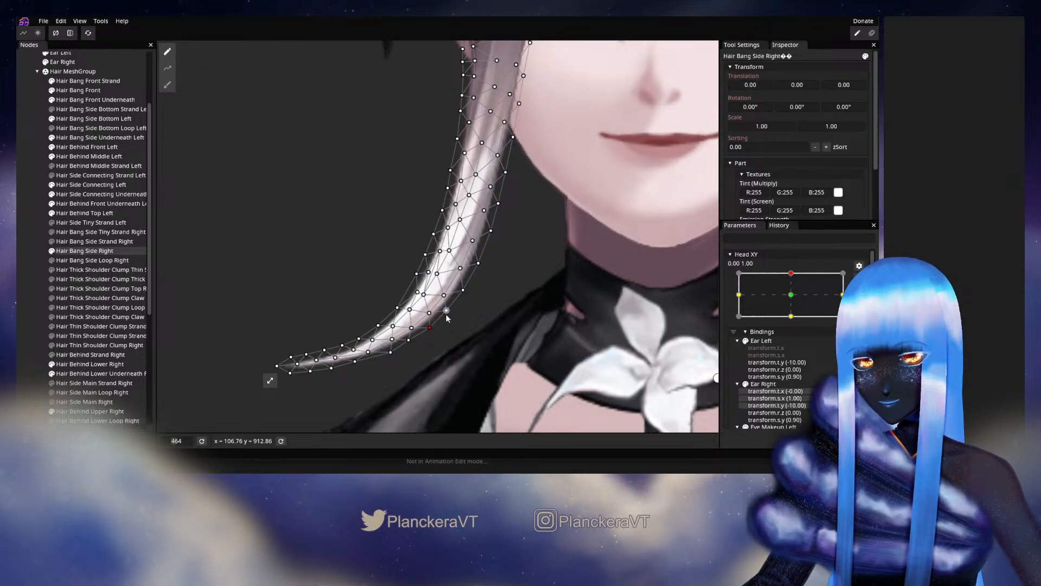
Nudge the outer-edge vertices just above the tail bend, testing the mesh with Head XY between about -0.02 and 0.08 at 1.00.
click(859, 279)
mouse_move(796, 305)
mouse_down()
mouse_move(796, 325)
mouse_move(799, 301)
mouse_up()
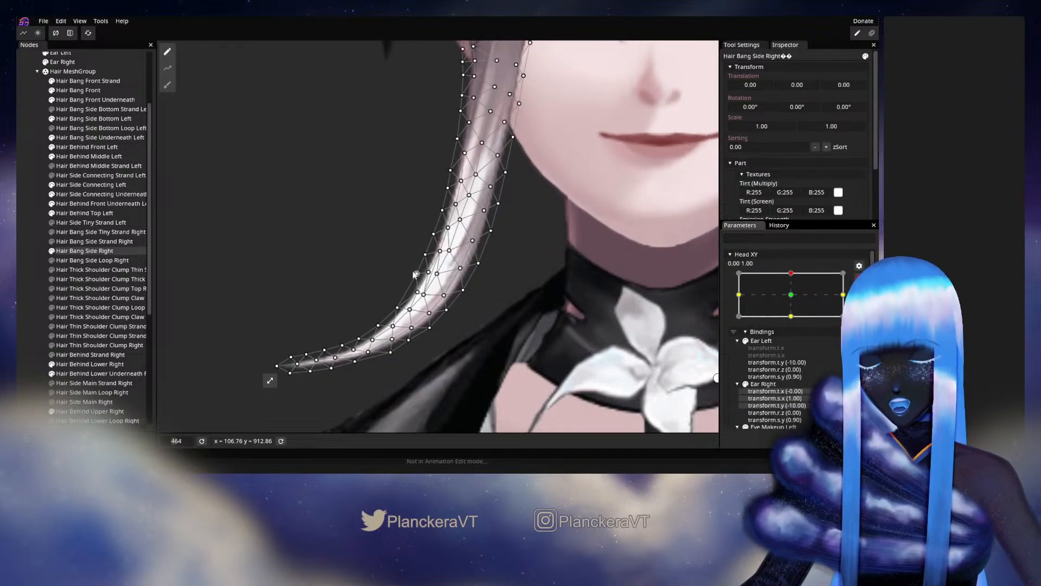
click(414, 276)
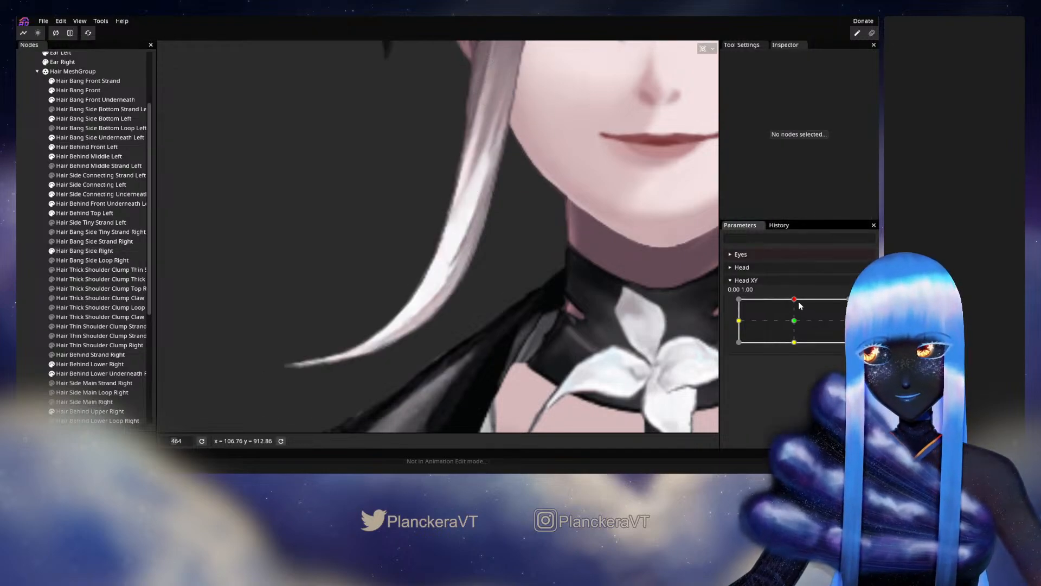
mouse_move(798, 301)
mouse_down()
mouse_move(793, 320)
mouse_move(794, 299)
mouse_up()
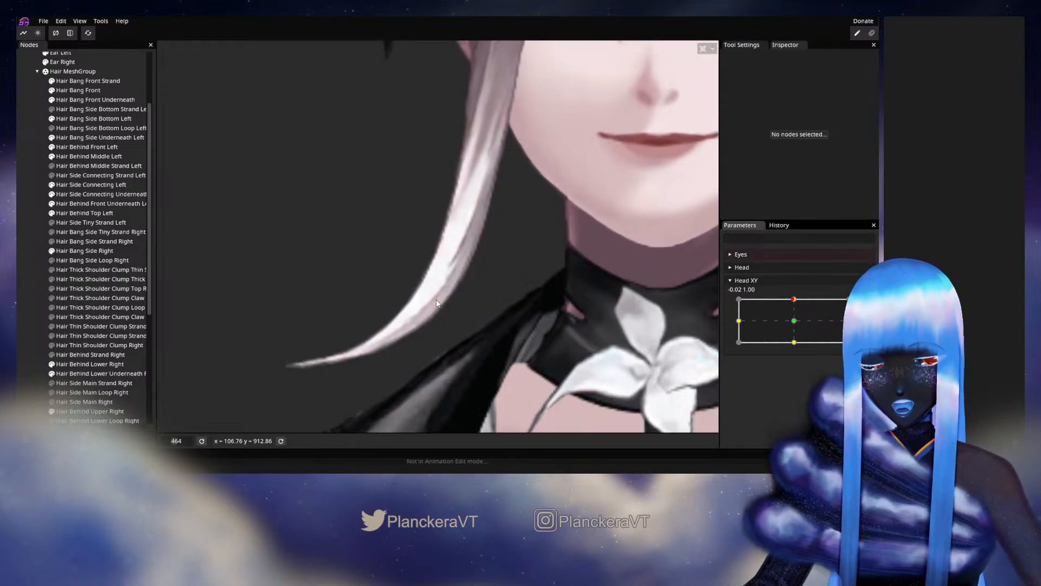
click(108, 251)
mouse_move(794, 298)
mouse_down()
mouse_move(795, 319)
mouse_move(796, 300)
mouse_up()
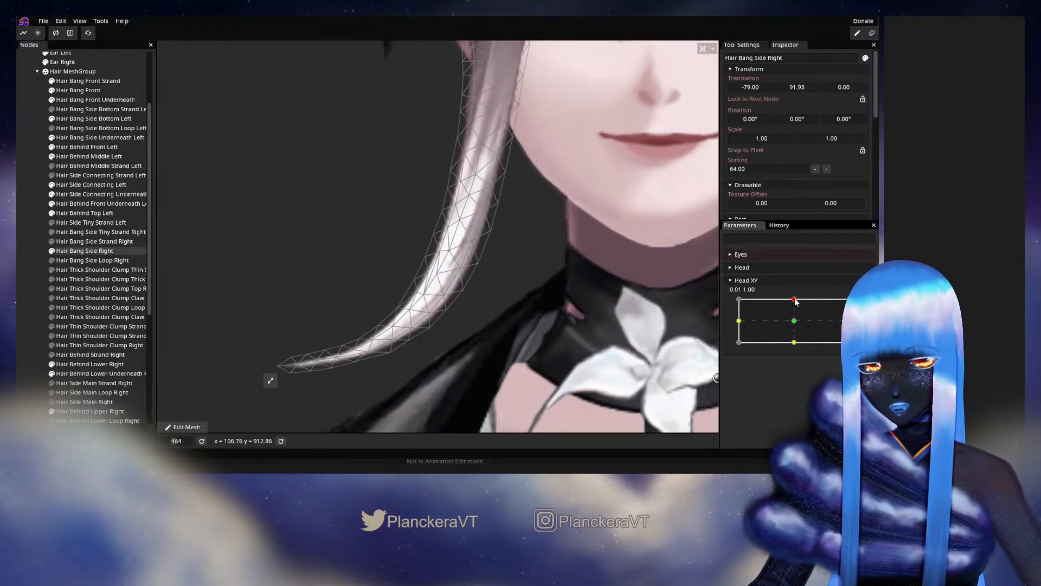
Rearm the keypoint, fine-tune vertices inside the tail bend and on its outer edge between slight Head XY tests, and deselect the bang.
click(865, 304)
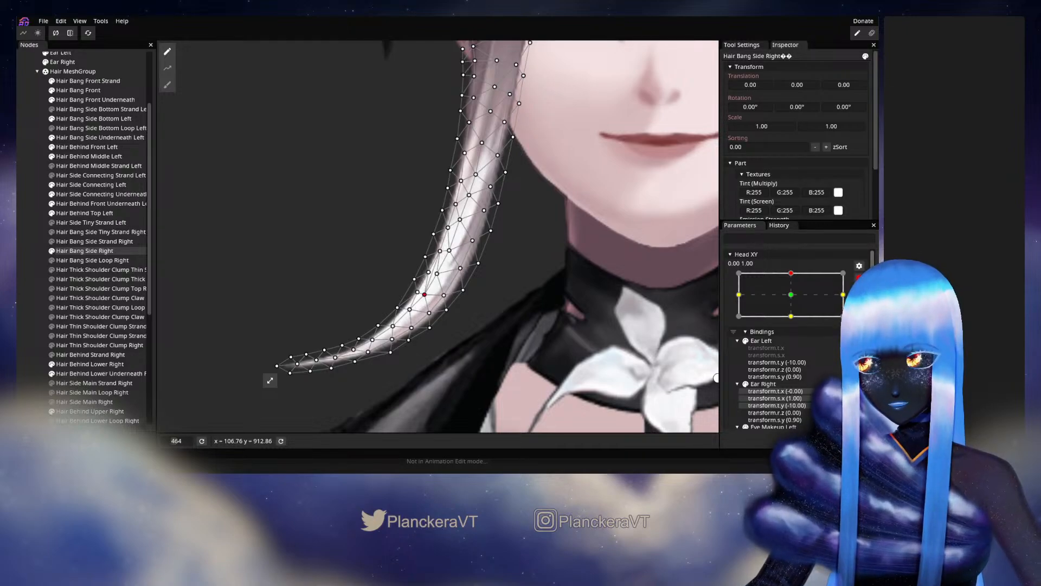
click(859, 278)
mouse_move(795, 299)
mouse_down()
mouse_move(797, 329)
mouse_move(801, 299)
mouse_up()
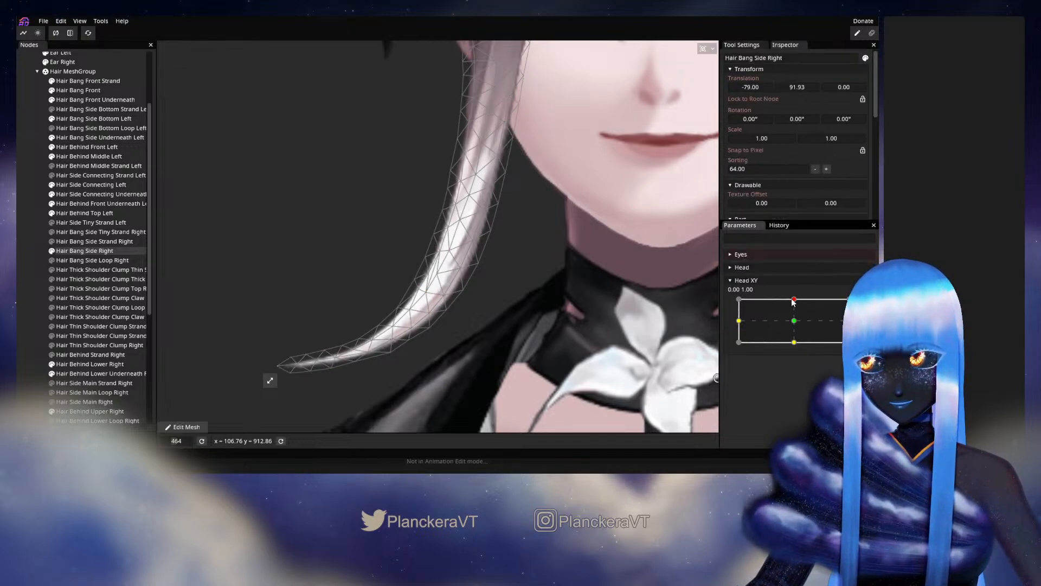
mouse_move(794, 299)
mouse_down()
mouse_move(795, 322)
mouse_move(797, 302)
mouse_up()
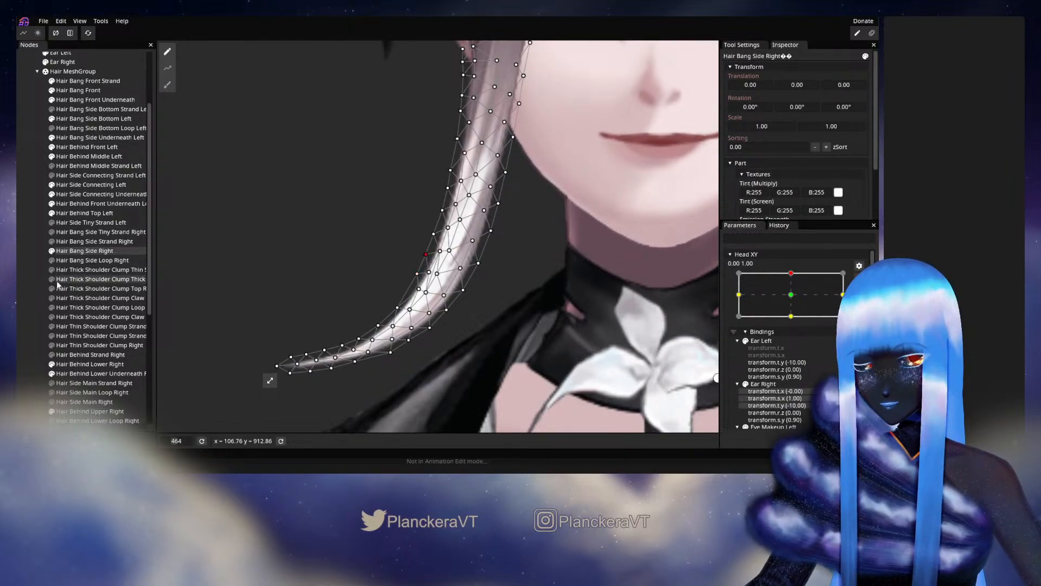
click(36, 285)
Preview the right side bang with Head XY moved to about 0.20, 1.00 and slightly around the keypoint, and rearm 0.00, 1.00.
scroll(575, 283, down, 1)
click(859, 278)
mouse_move(795, 300)
mouse_down()
mouse_move(794, 333)
mouse_move(806, 298)
mouse_up()
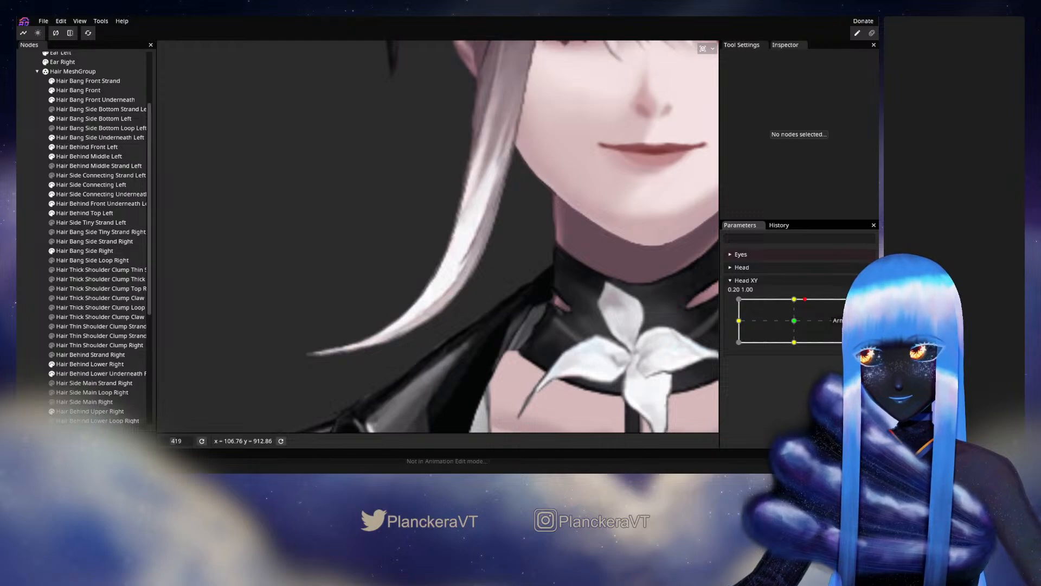
click(859, 305)
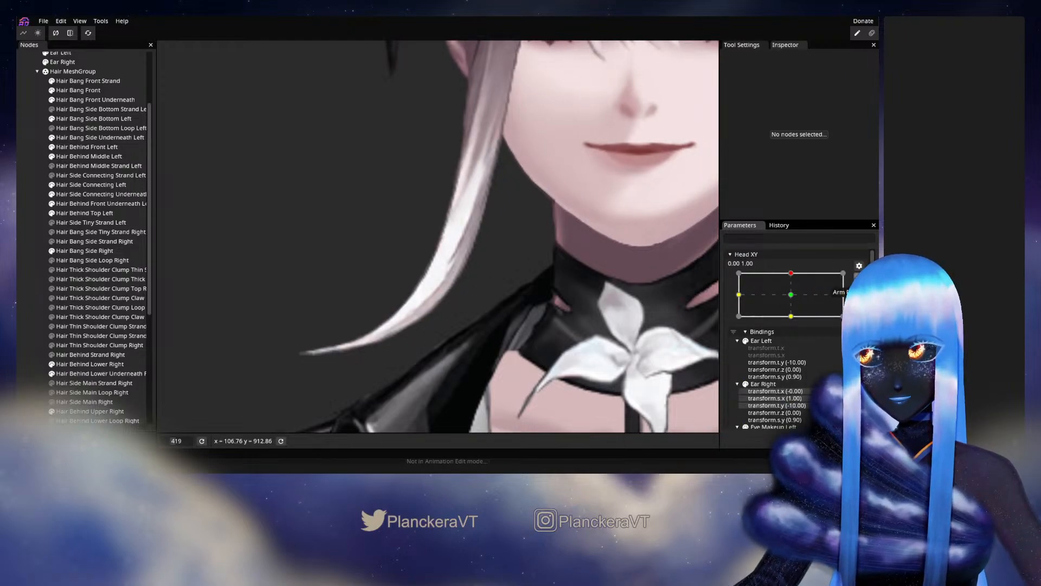
click(859, 279)
mouse_move(796, 298)
mouse_down()
mouse_move(796, 325)
mouse_move(796, 299)
mouse_up()
click(859, 302)
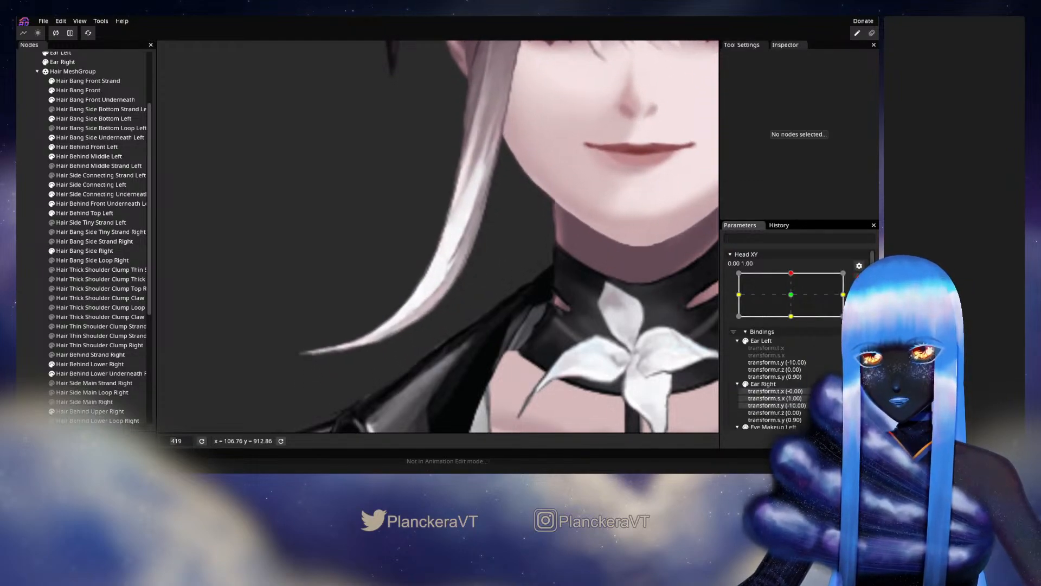
Reselect Hair Bang Side Right, adjust the outer-edge and adjacent inner vertices above the tail bend, and deselect the bang.
click(77, 252)
scroll(397, 205, up, 3)
drag(397, 205, 378, 244)
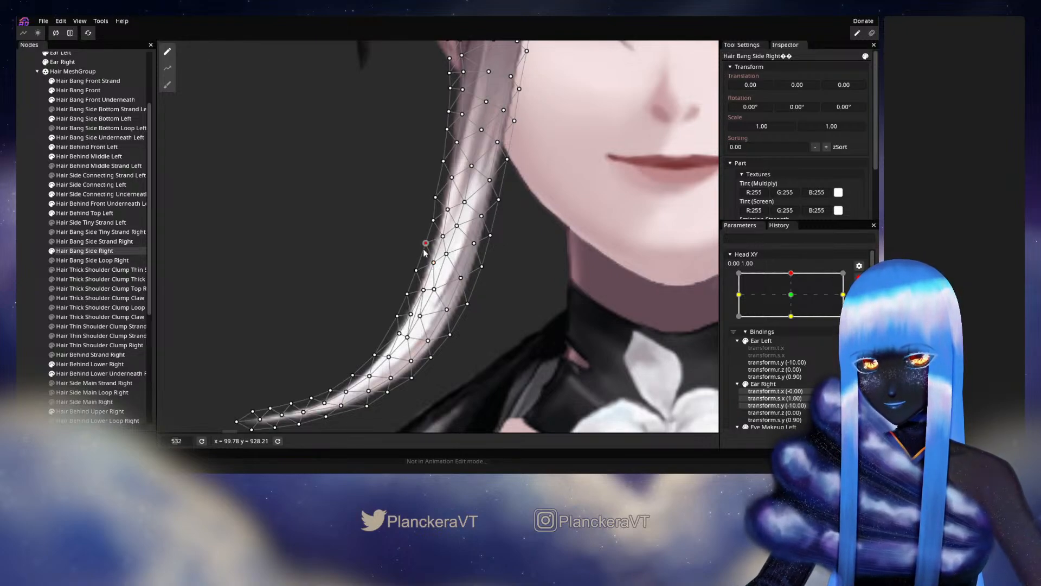
drag(423, 250, 425, 249)
click(417, 270)
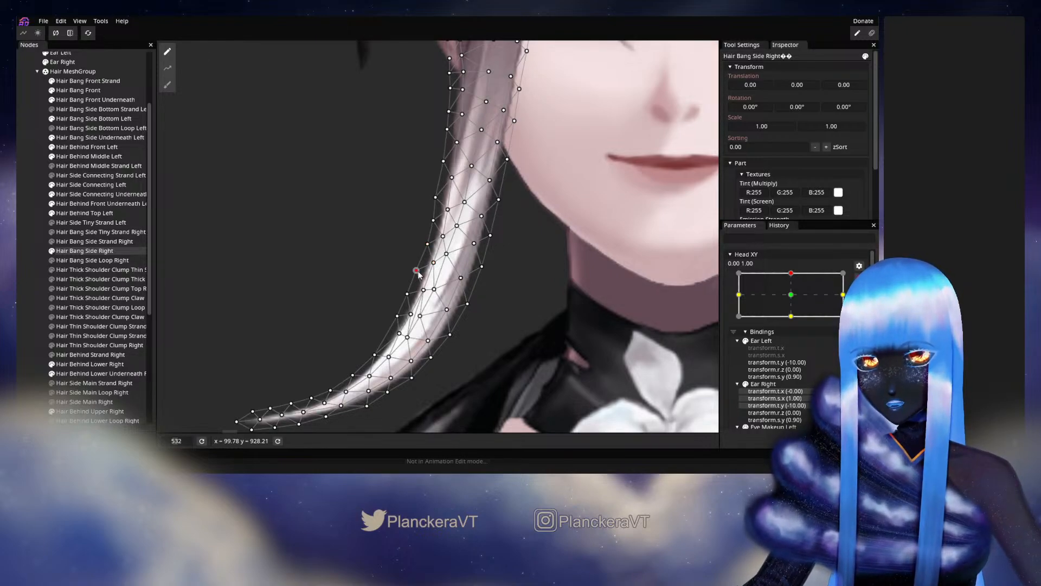
click(424, 291)
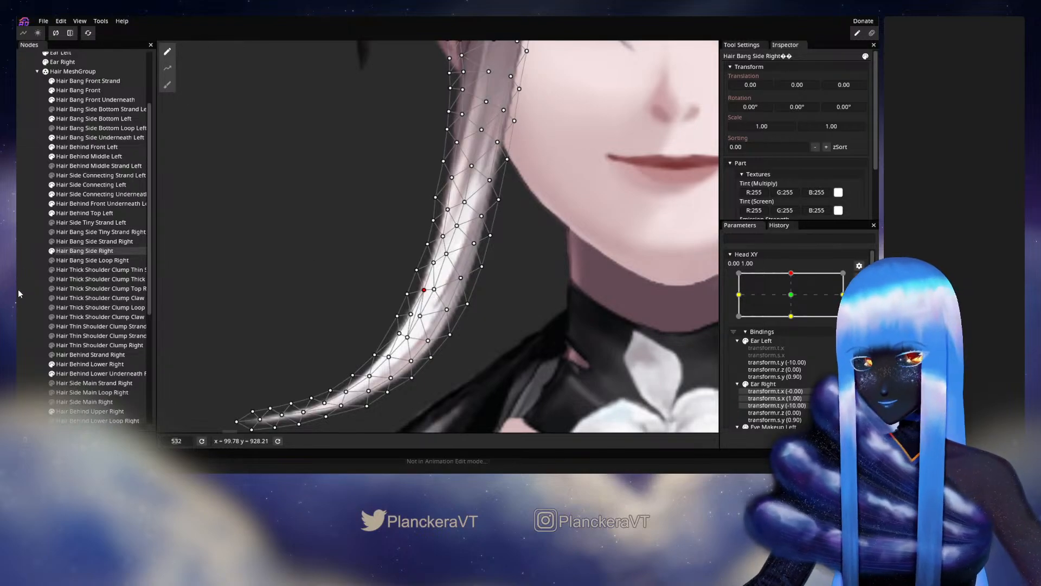
click(467, 279)
Preview the right side bang with Head XY moved to about 0.07, 1.00, and rearm the 0.00, 1.00 keypoint.
scroll(468, 292, down, 2)
scroll(468, 292, down, 2)
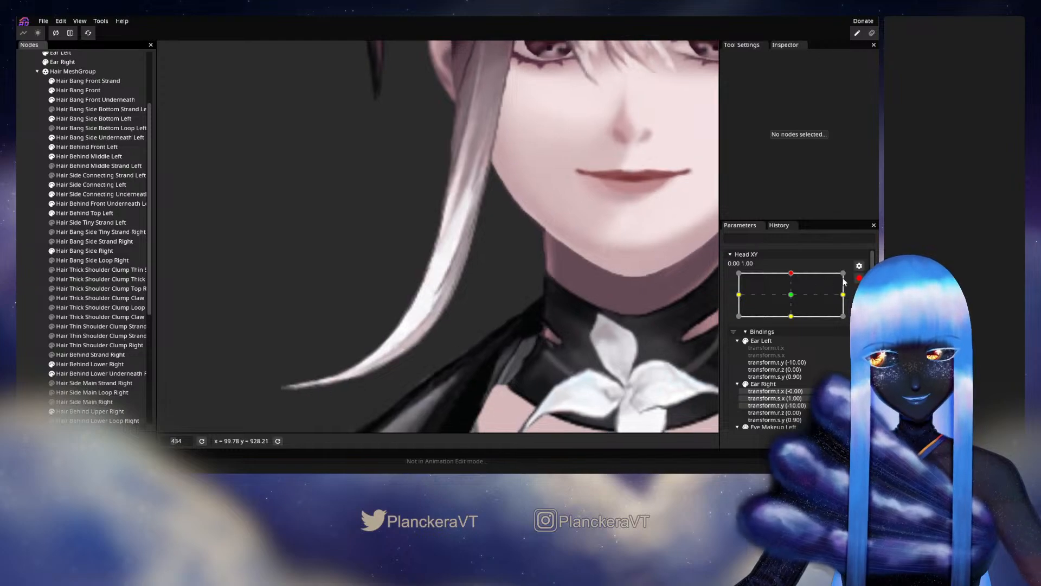
mouse_move(794, 299)
mouse_down()
mouse_move(796, 322)
mouse_move(798, 300)
mouse_up()
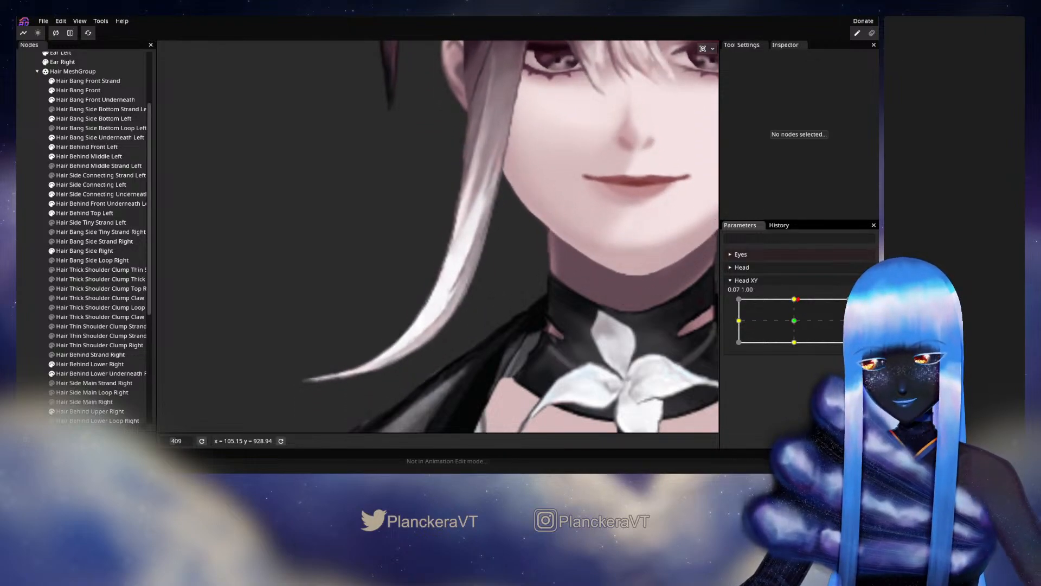
click(859, 306)
drag(476, 224, 460, 279)
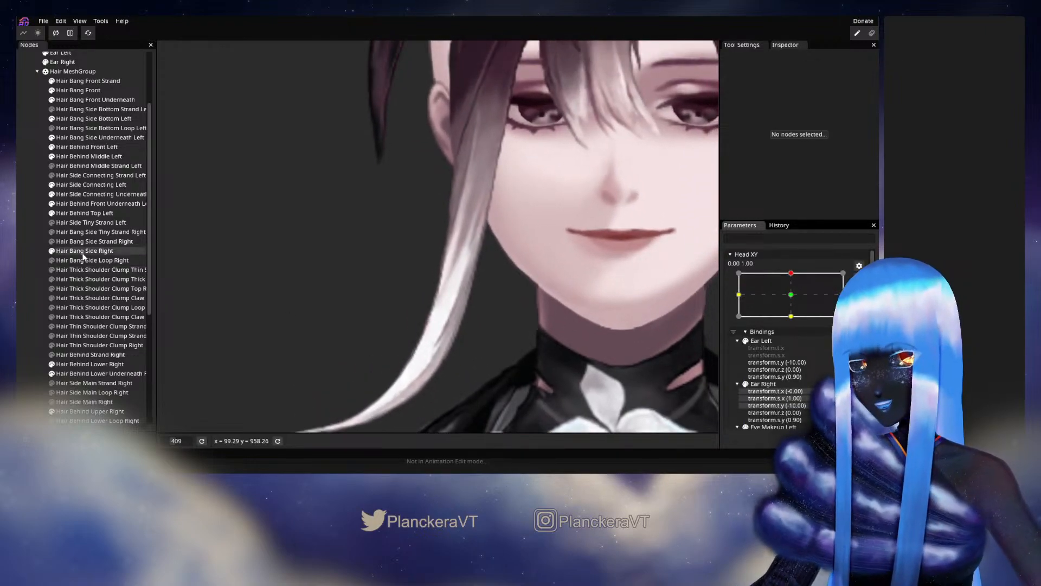
Reselect Hair Bang Side Right, nudge the outer-edge vertices at chin and mouth level, and deselect the bang.
click(83, 253)
scroll(400, 274, up, 5)
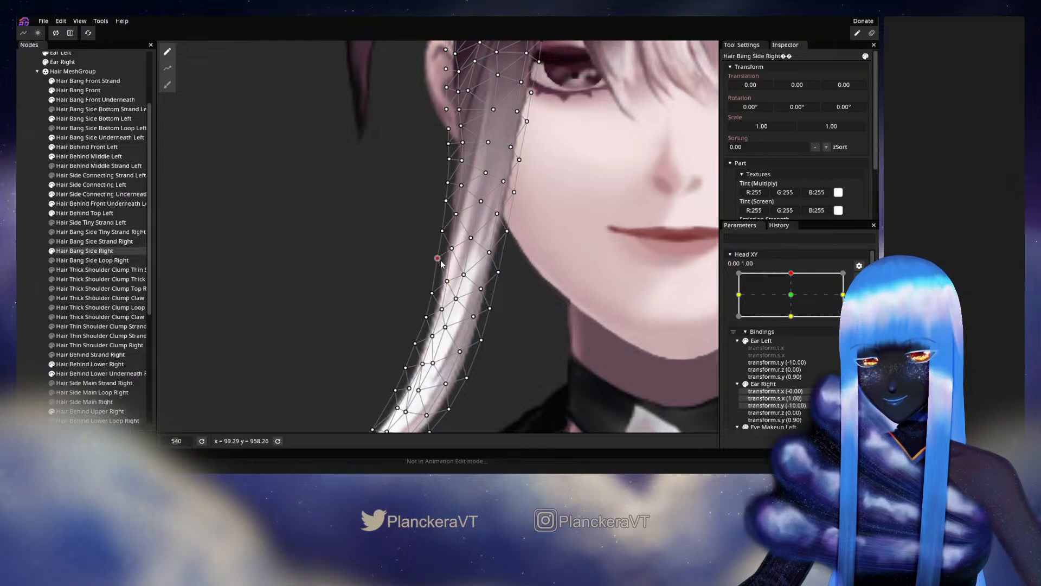
mouse_move(458, 265)
mouse_down()
mouse_move(461, 231)
mouse_move(432, 256)
mouse_up()
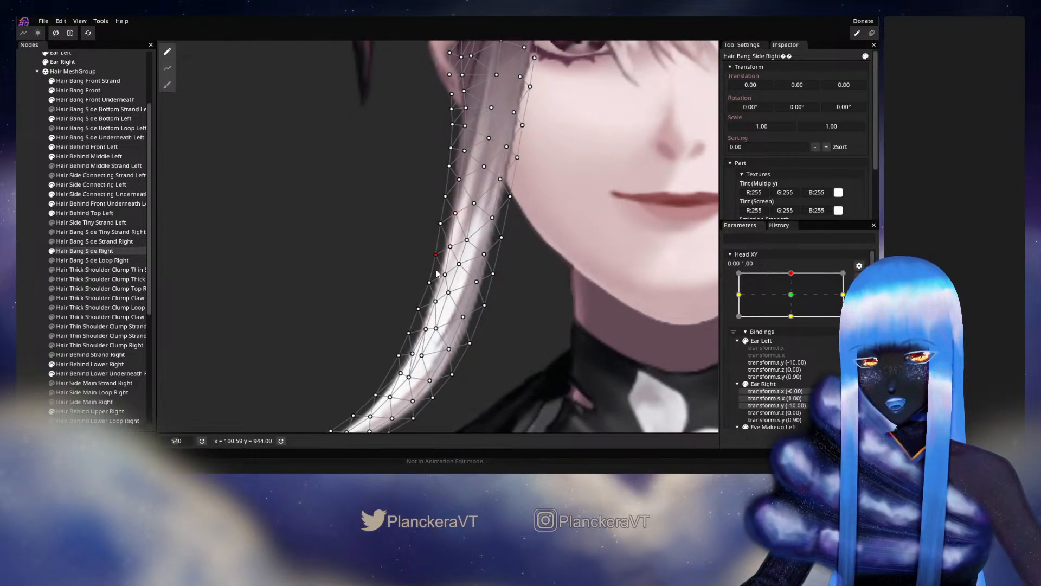
click(93, 251)
scroll(523, 323, down, 5)
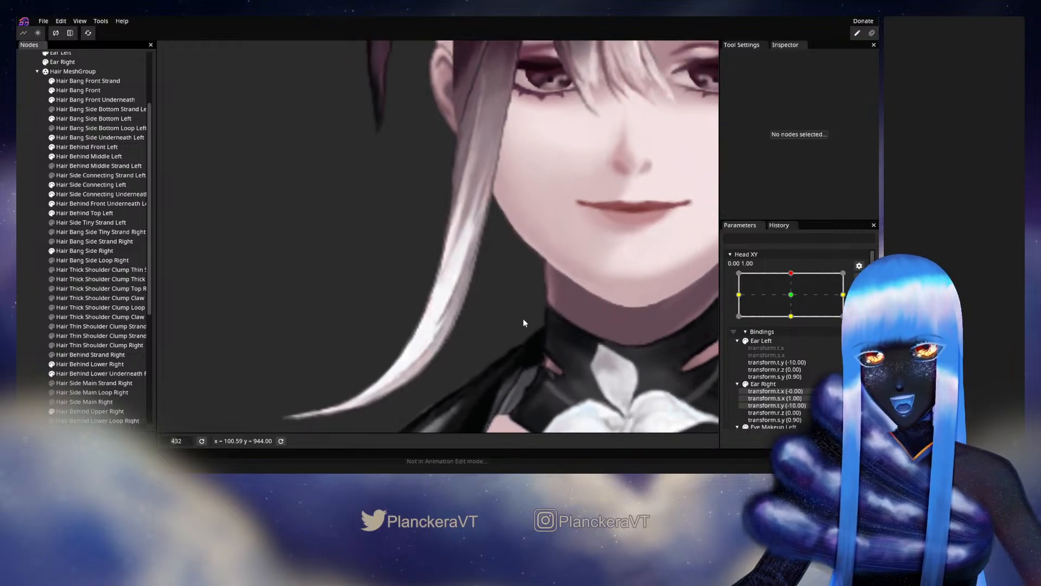
Check the bang's outer contour with Head XY at about 0.02, 1.00, and rearm the keypoint at 0.00, 1.00.
drag(525, 326, 535, 315)
scroll(839, 296, up, 1)
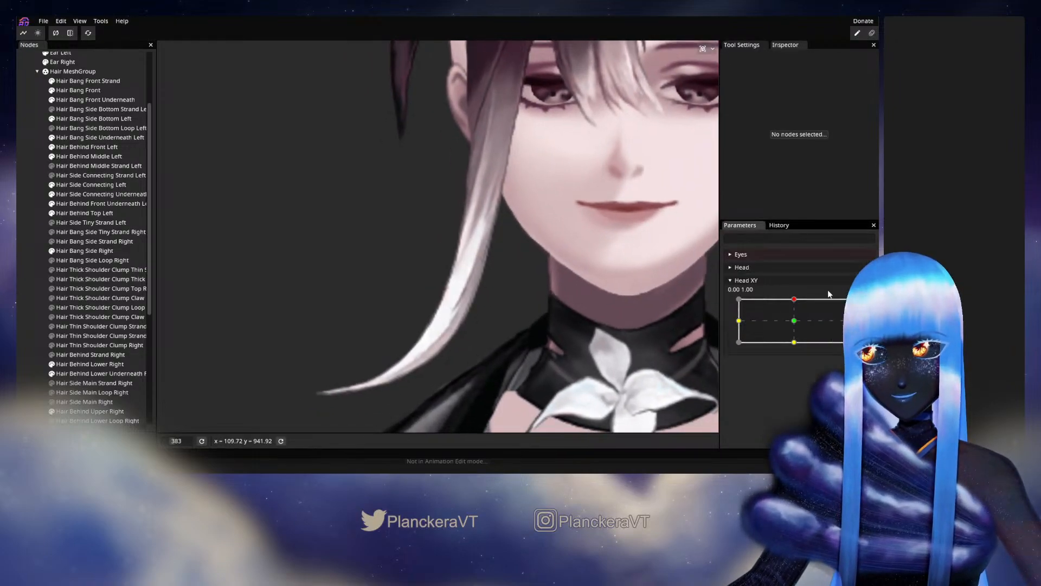
mouse_move(793, 299)
mouse_down()
mouse_move(793, 321)
mouse_move(802, 300)
mouse_up()
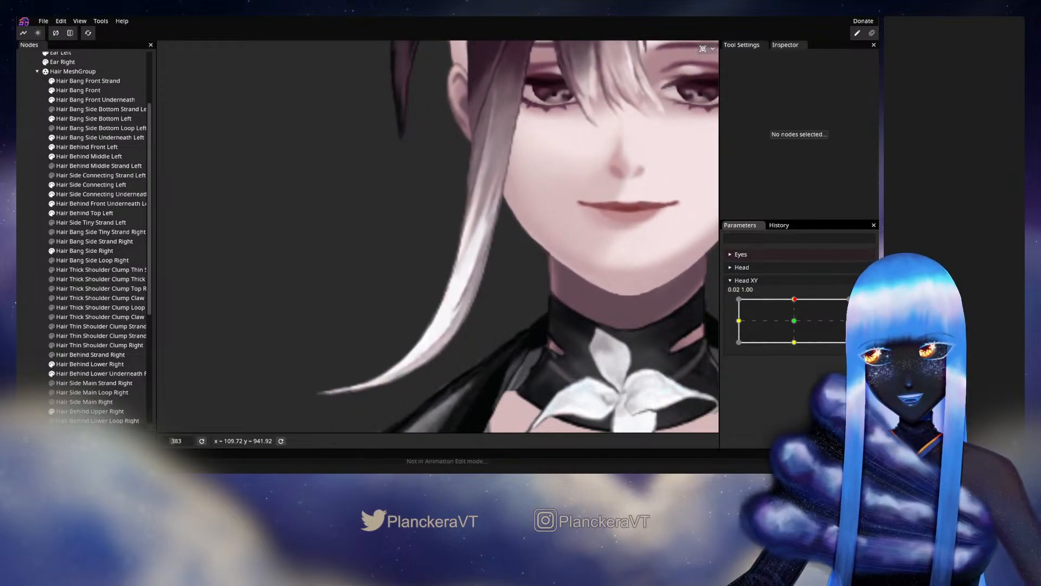
click(865, 304)
scroll(379, 223, up, 1)
drag(379, 223, 363, 253)
Reselect Hair Bang Side Right, adjust the outer-edge vertices just below the earlobe, and deselect the bang.
click(98, 252)
scroll(411, 213, up, 3)
drag(411, 214, 411, 267)
click(464, 231)
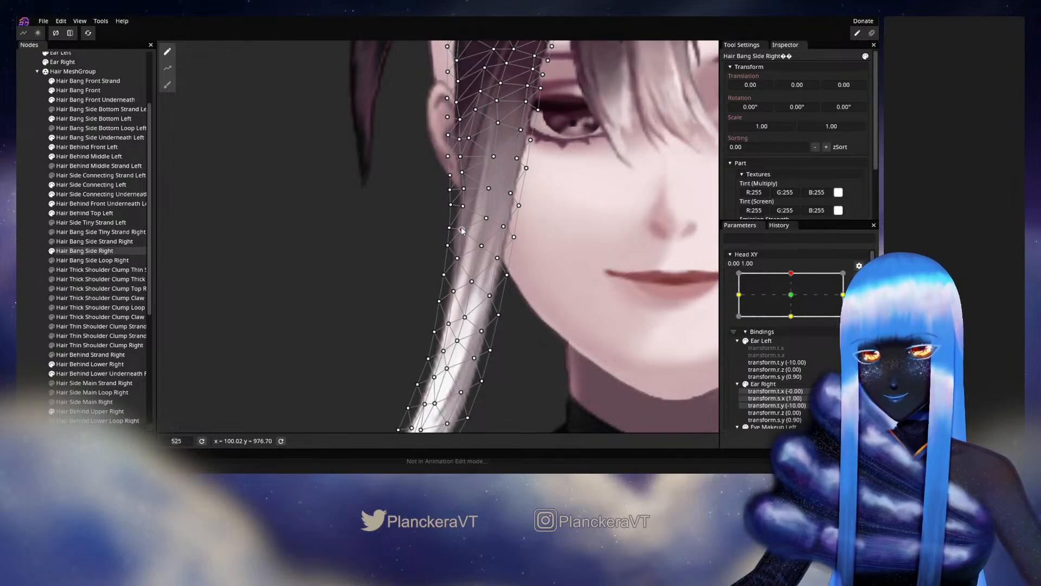
click(463, 206)
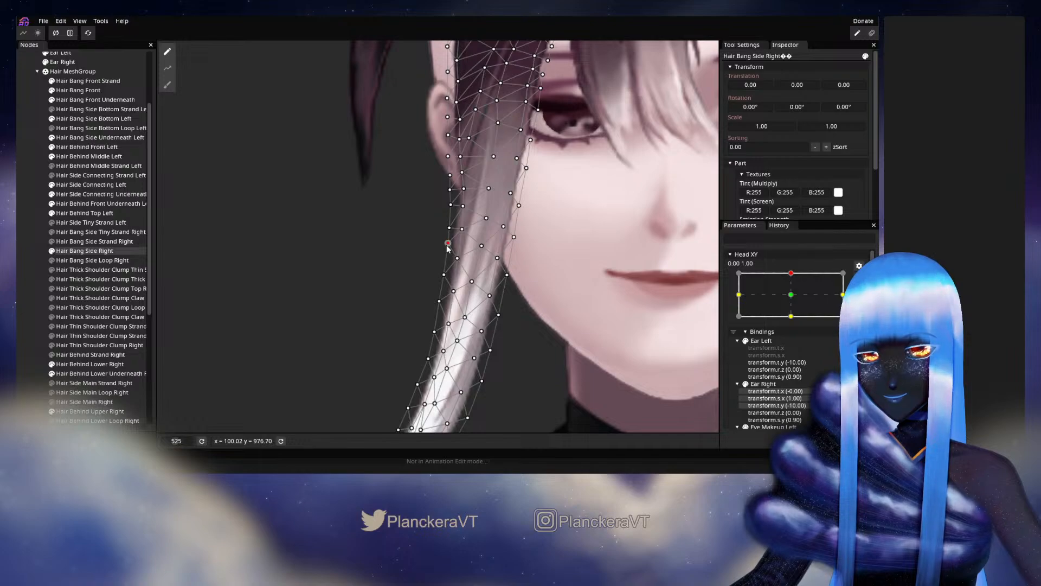
click(45, 316)
Test the bang below the ear by moving Head XY slightly around 0.00, 1.00, and rearm the keypoint.
scroll(444, 351, down, 1)
drag(503, 350, 545, 289)
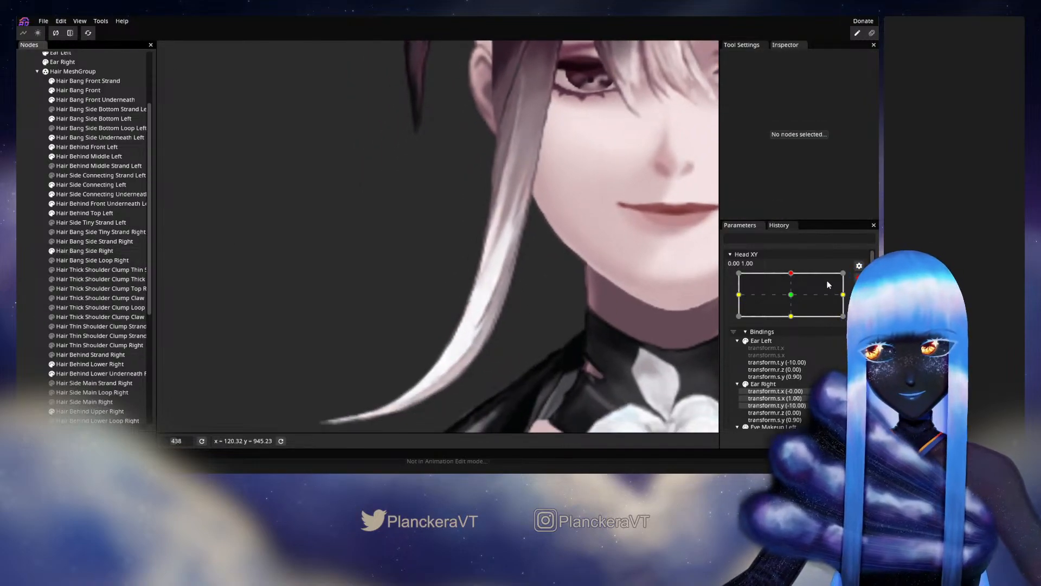
click(858, 278)
mouse_move(794, 299)
mouse_down()
mouse_move(794, 325)
mouse_move(796, 302)
mouse_up()
click(865, 305)
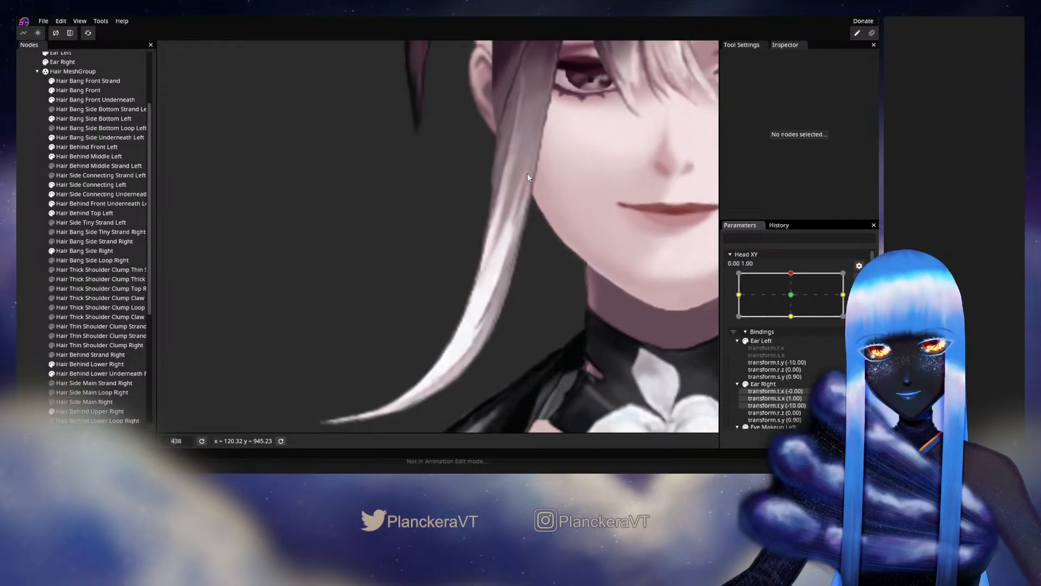
drag(494, 189, 492, 212)
Adjust the inner vertex of Hair Bang Side Right just below the earlobe, test it with slight Head XY movement, and rearm 0.00, 1.00.
click(76, 250)
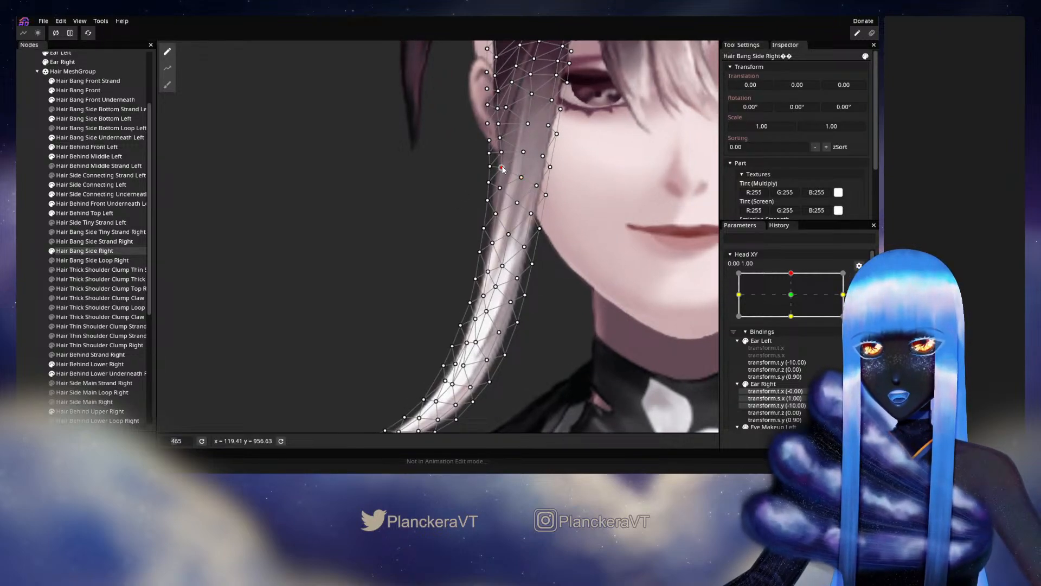
click(23, 273)
scroll(438, 307, down, 2)
drag(466, 297, 487, 266)
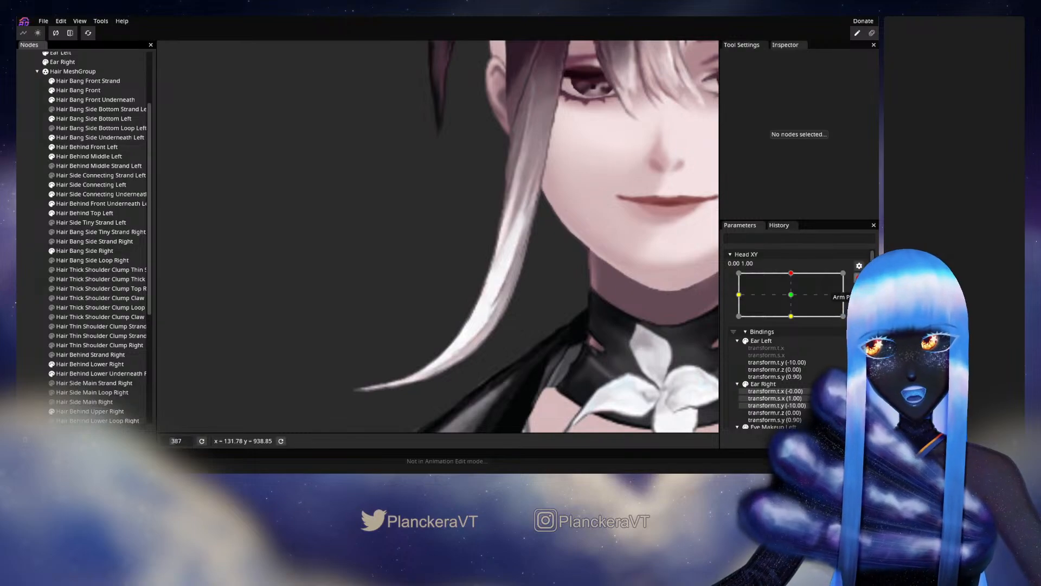
click(860, 278)
mouse_move(794, 300)
mouse_down()
mouse_move(791, 327)
mouse_move(791, 303)
mouse_up()
click(866, 304)
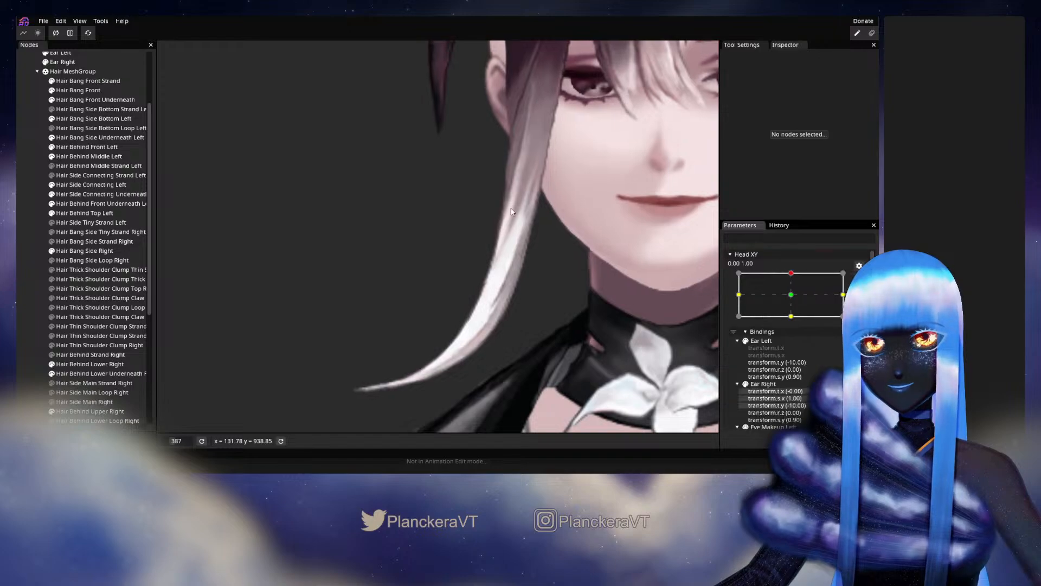
drag(518, 205, 491, 271)
Reselect Hair Bang Side Right, refine the inner vertex beneath the earlobe at closer range, and deselect the bang.
scroll(490, 271, up, 4)
click(57, 252)
scroll(425, 232, up, 8)
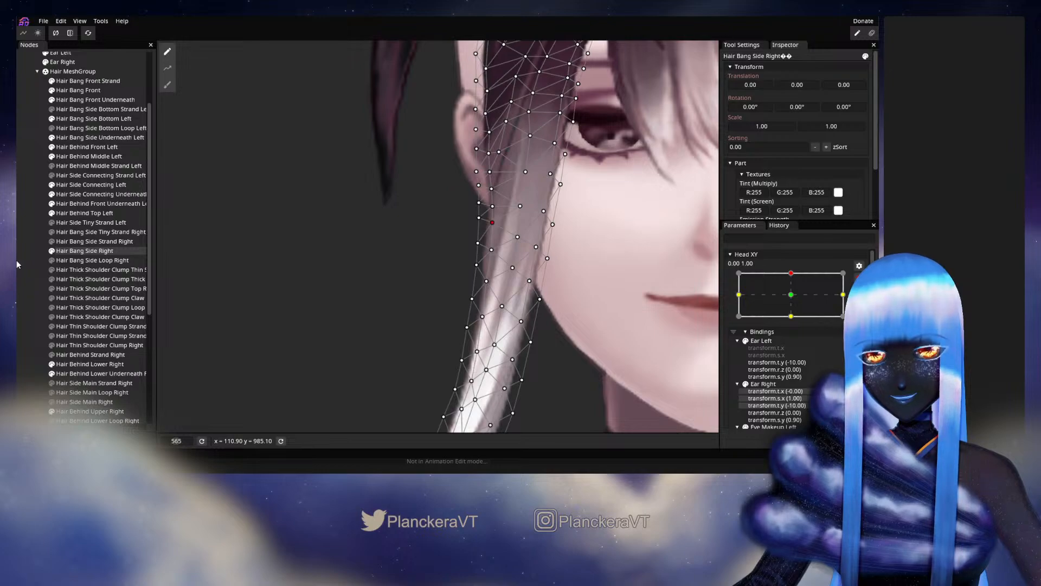
click(27, 275)
scroll(538, 298, down, 1)
drag(554, 294, 577, 259)
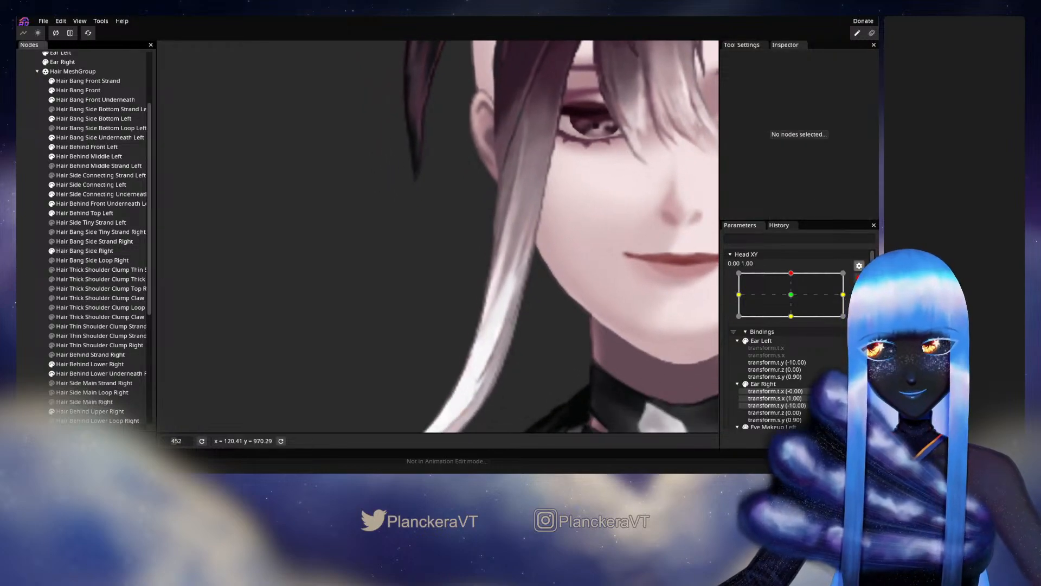
Test slight Head XY movement, rearm 0.00, 1.00, and readjust Hair Bang Side Right's vertices beside the earlobe.
click(859, 277)
mouse_move(794, 300)
mouse_down()
mouse_move(795, 321)
mouse_move(794, 299)
mouse_up()
click(858, 303)
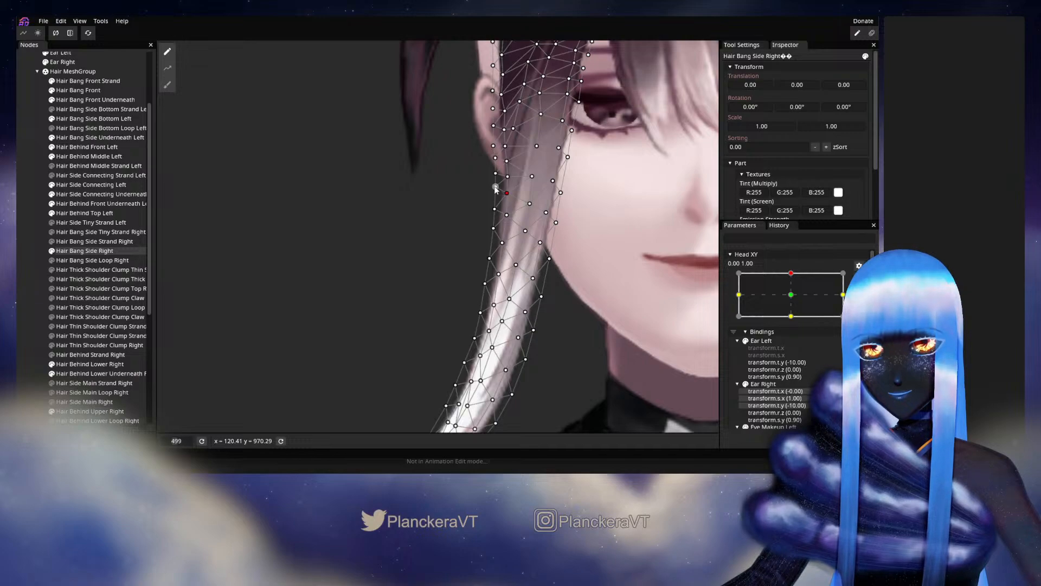
click(41, 316)
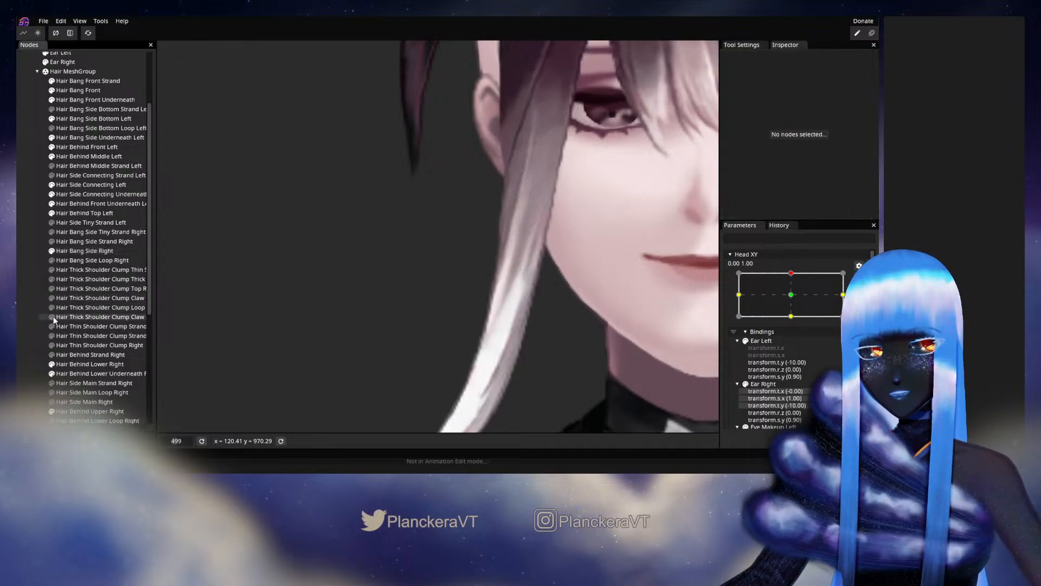
Preview the right side bang with Head XY moved to about -0.02, 1.00.
scroll(578, 315, down, 3)
click(859, 279)
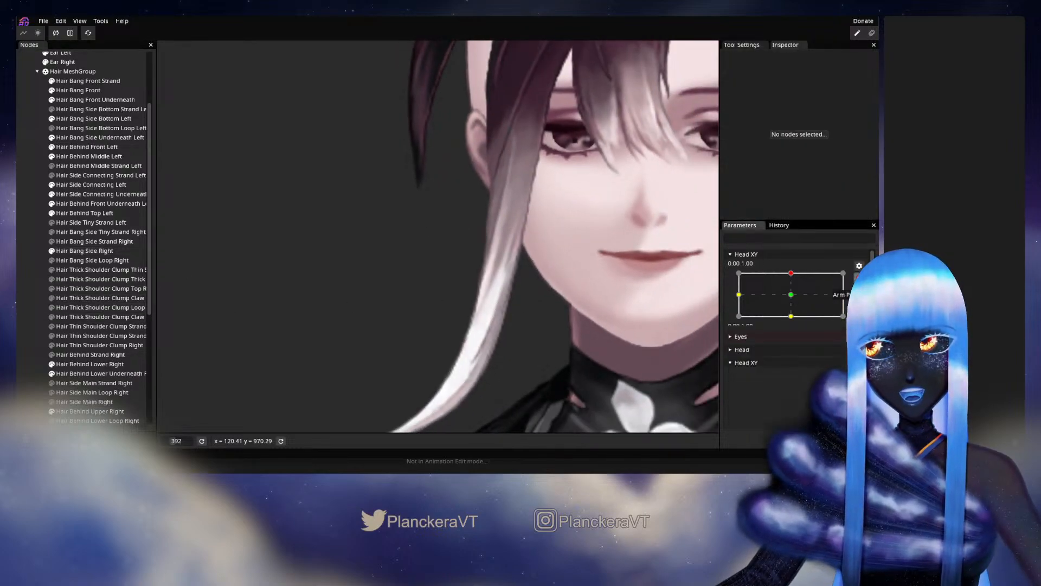
mouse_move(795, 300)
mouse_down()
mouse_move(788, 319)
mouse_move(794, 299)
mouse_up()
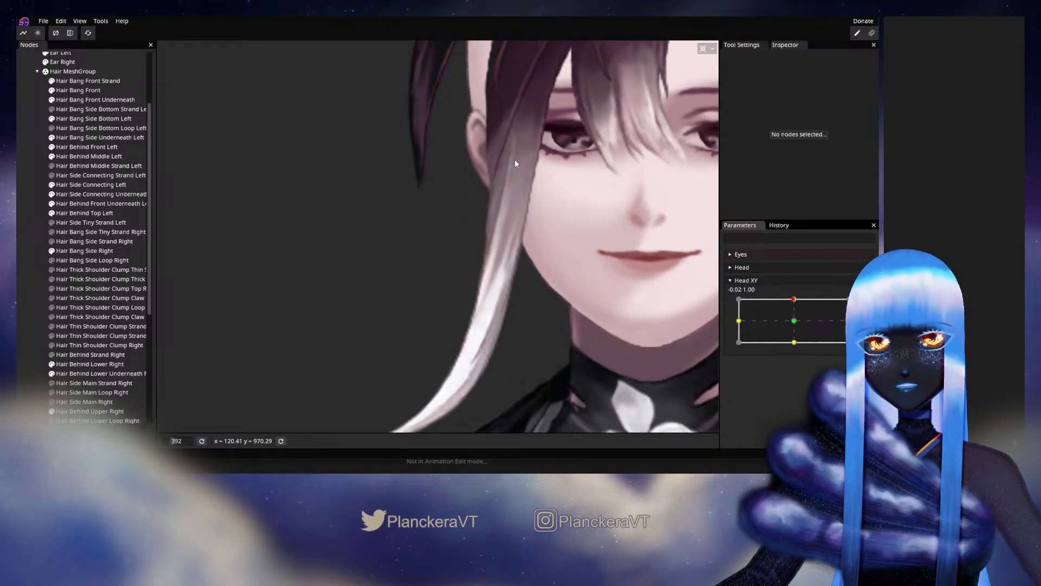
Reselect Hair Bang Side Right at Head XY 0.00, 1.00, adjust the interior vertex beside the ear, and deselect the bang.
click(84, 250)
scroll(477, 161, up, 1)
click(183, 427)
scroll(521, 226, up, 3)
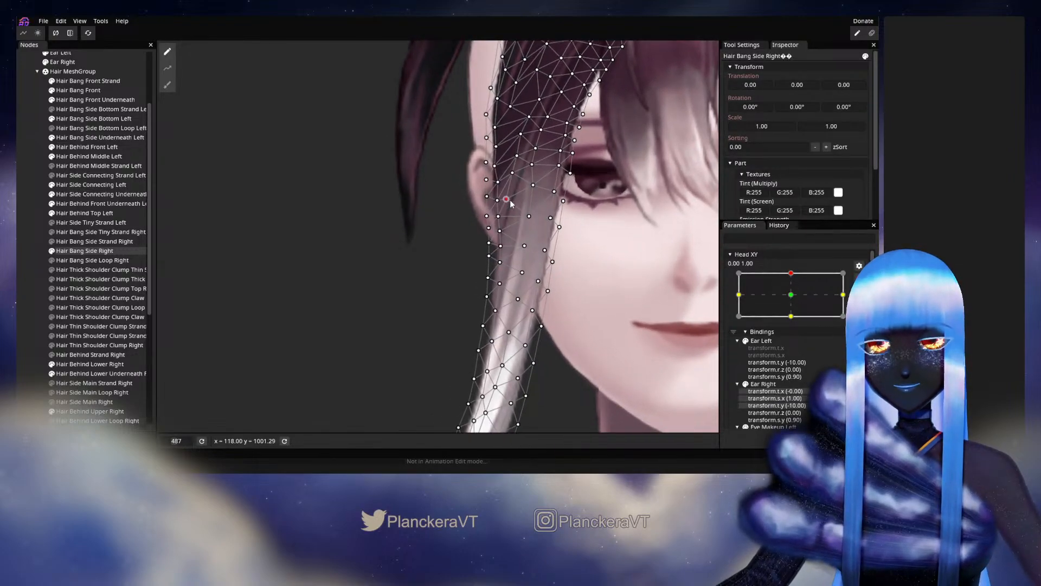
drag(512, 200, 534, 218)
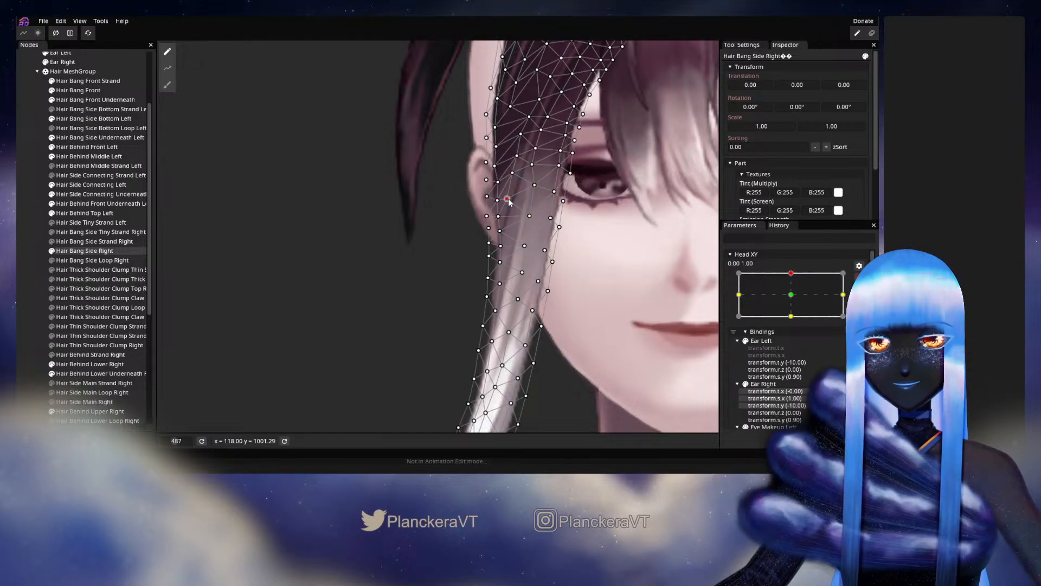
click(35, 291)
Preview the right side bang with Head XY moved to about -0.07, 1.00, and rearm the 0.00, 1.00 keypoint.
scroll(514, 314, down, 2)
scroll(515, 315, down, 3)
drag(516, 314, 572, 268)
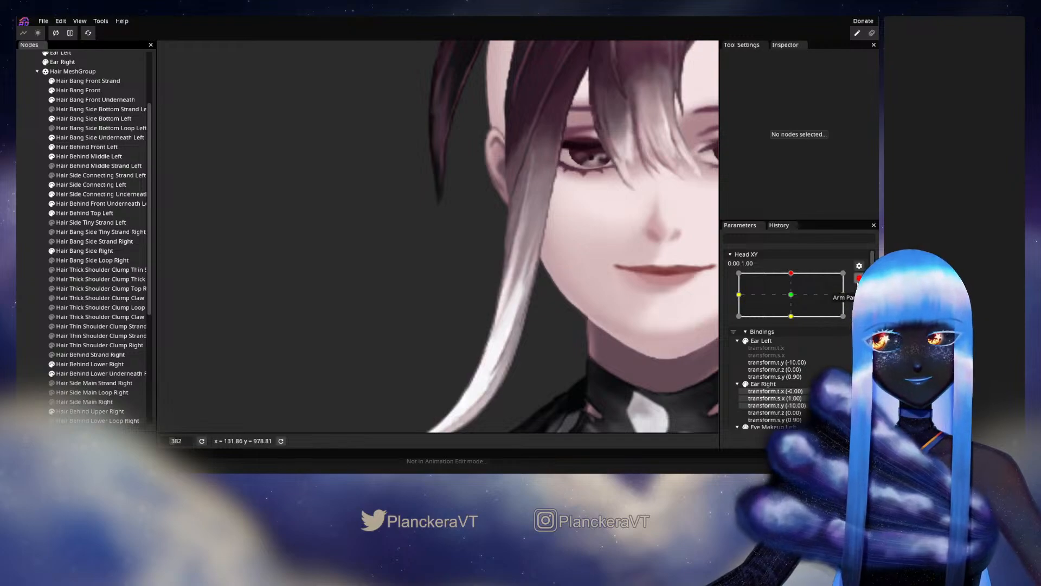
click(859, 280)
mouse_move(793, 299)
mouse_down()
mouse_move(795, 321)
mouse_move(791, 302)
mouse_up()
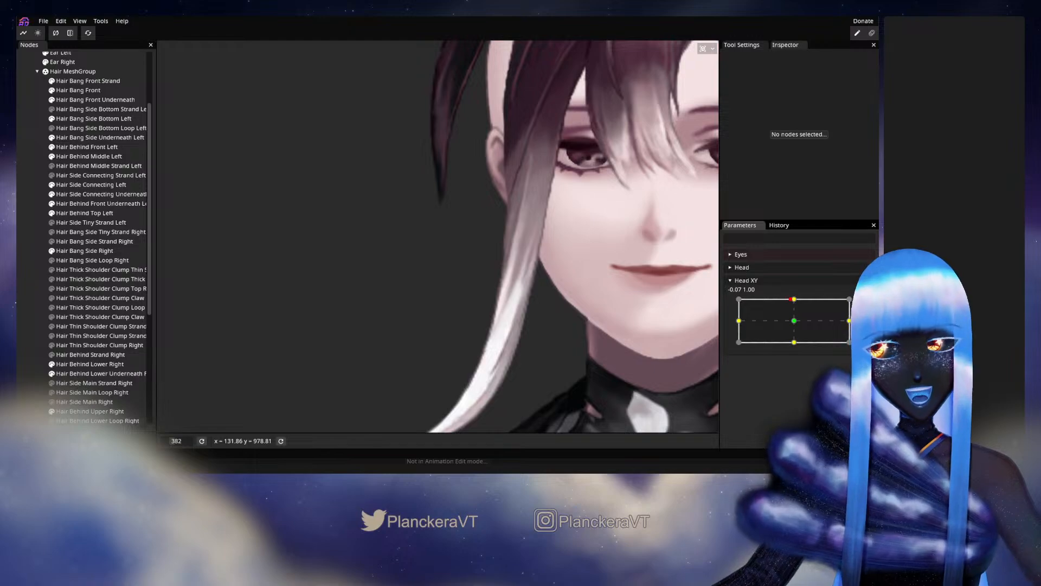
click(865, 305)
scroll(447, 226, up, 2)
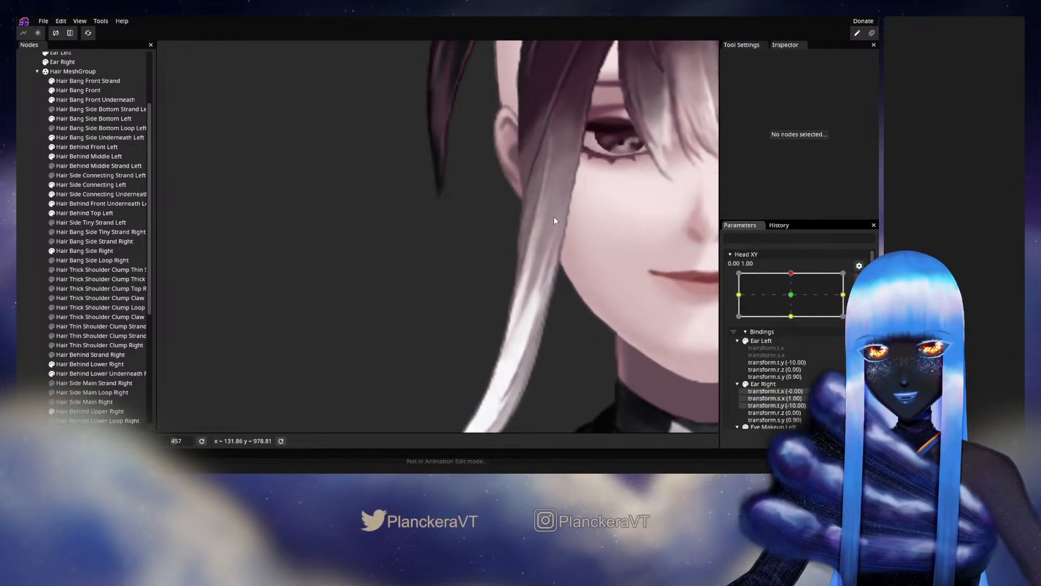
drag(555, 215, 505, 280)
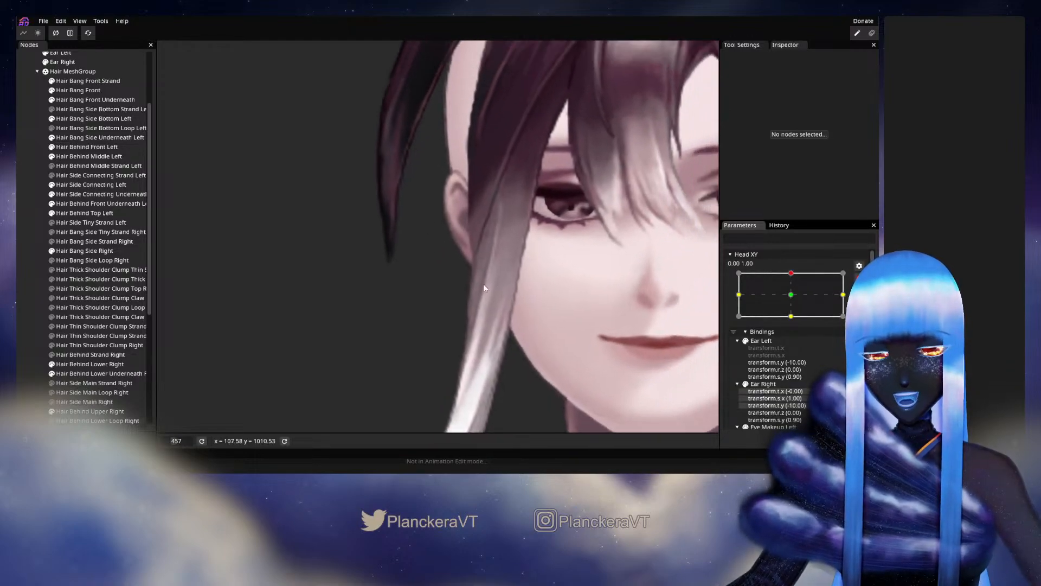
Reselect Hair Bang Side Right, adjust the interior vertices between the ear and the eye, and deselect the bang.
click(82, 250)
scroll(487, 224, up, 1)
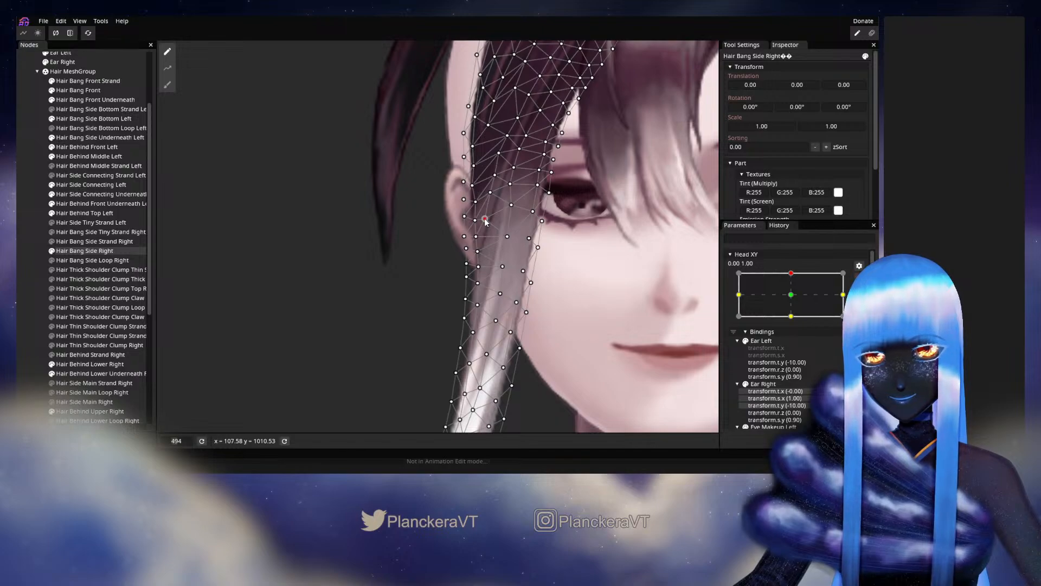
click(483, 219)
click(512, 204)
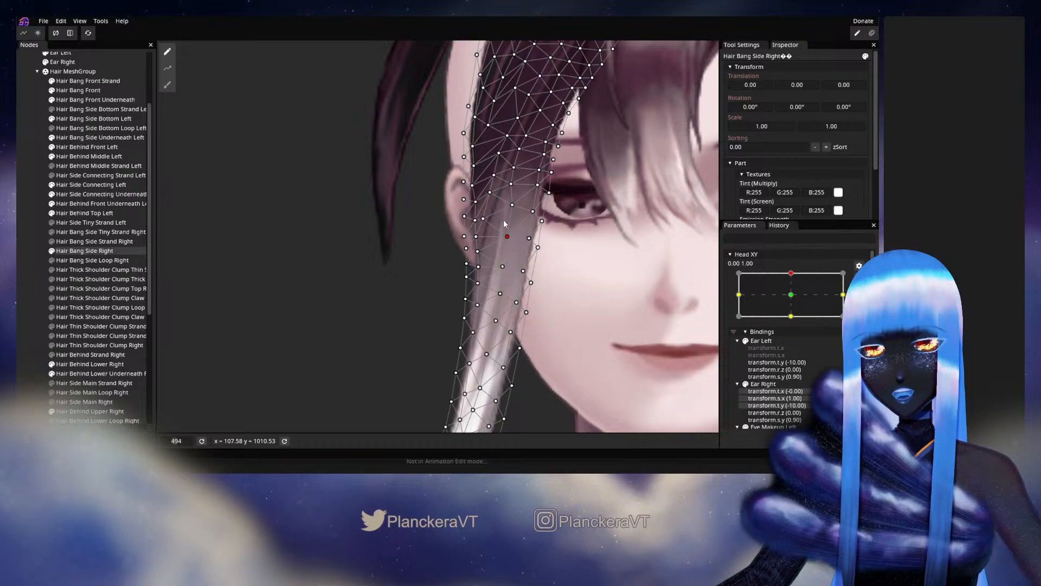
click(376, 363)
Preview the bang with Head XY at about -0.01, 1.00, rearm 0.00, 1.00, and reselect Hair Bang Side Right.
scroll(512, 356, down, 5)
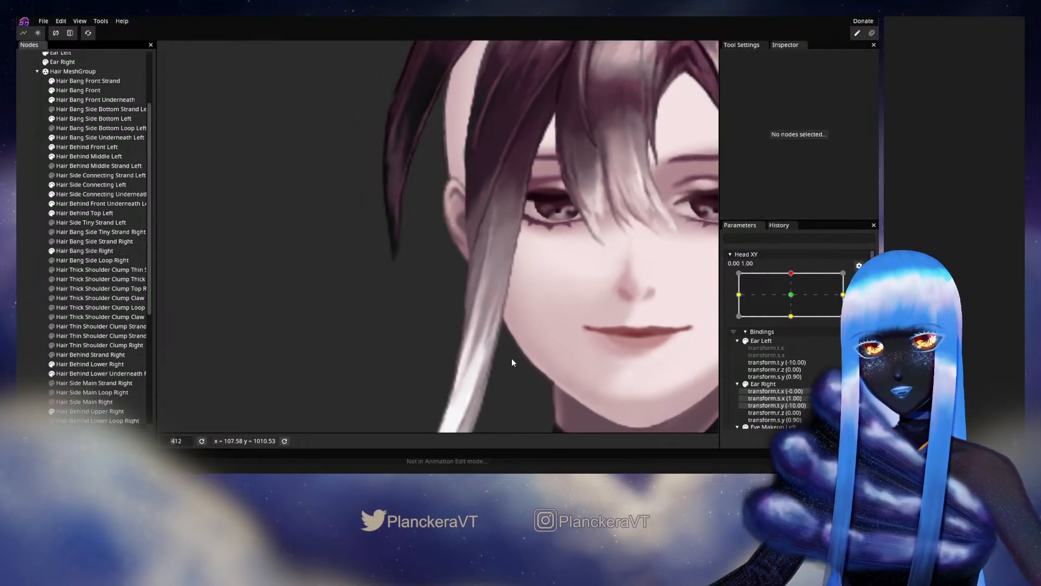
click(859, 278)
mouse_move(794, 299)
mouse_down()
mouse_move(794, 320)
mouse_move(795, 301)
mouse_up()
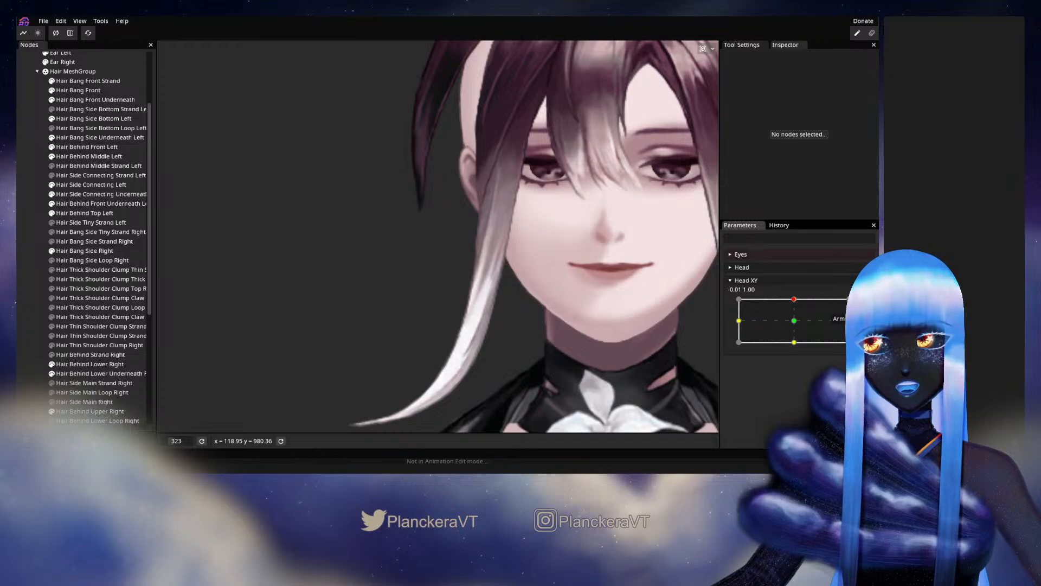
scroll(422, 207, up, 3)
click(76, 251)
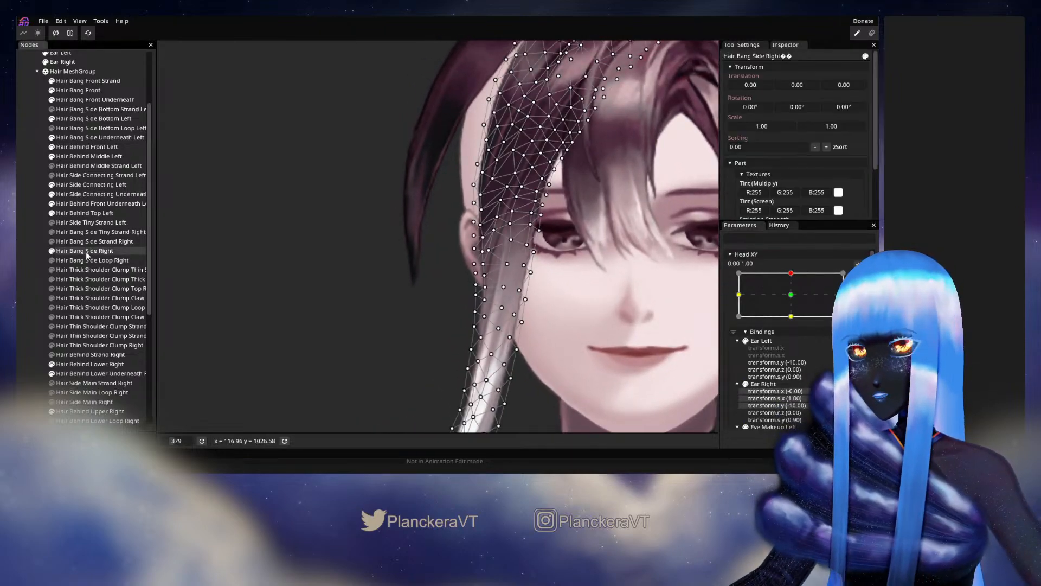
Adjust the outer-edge mesh vertex of Hair Bang Side Right beside the top of the ear, and deselect the bang.
scroll(448, 262, up, 5)
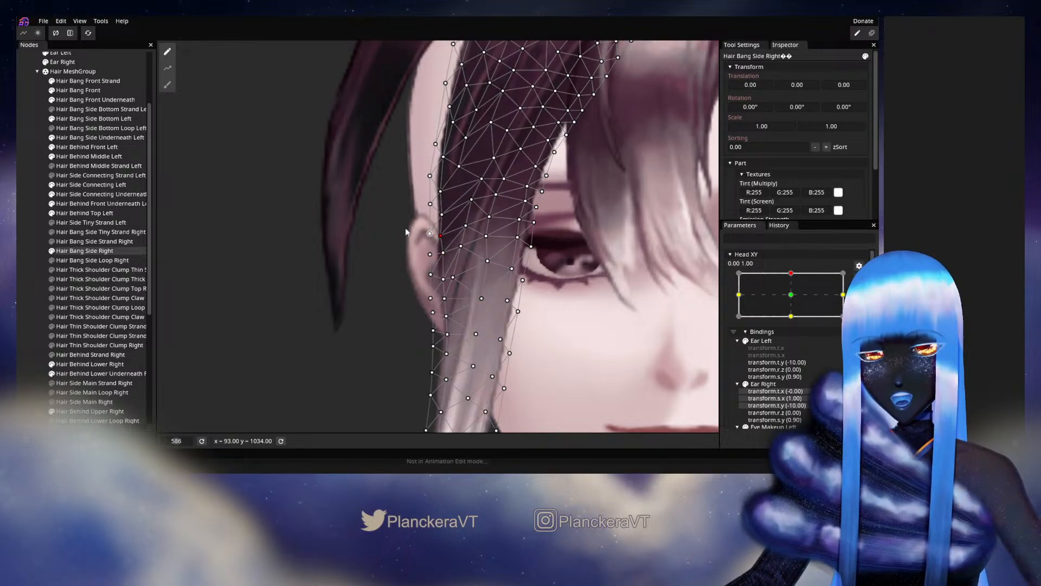
click(518, 307)
scroll(518, 307, down, 3)
scroll(518, 307, down, 3)
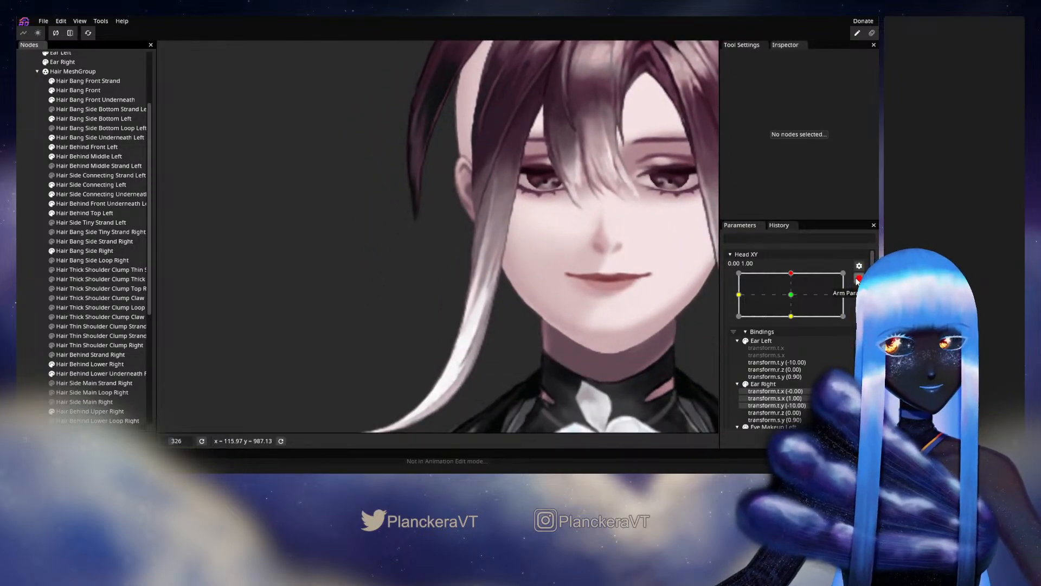
Preview the side bang by moving Head XY slightly around 0.00, 1.00, and rearm that keypoint.
click(857, 279)
mouse_move(793, 300)
mouse_down()
mouse_move(793, 320)
mouse_move(795, 300)
mouse_up()
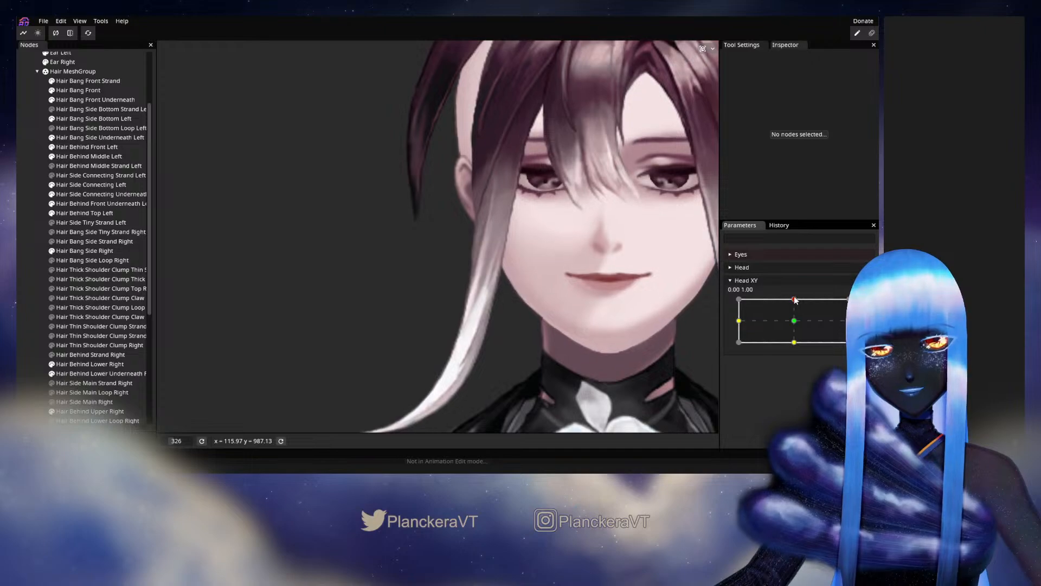
scroll(392, 219, up, 3)
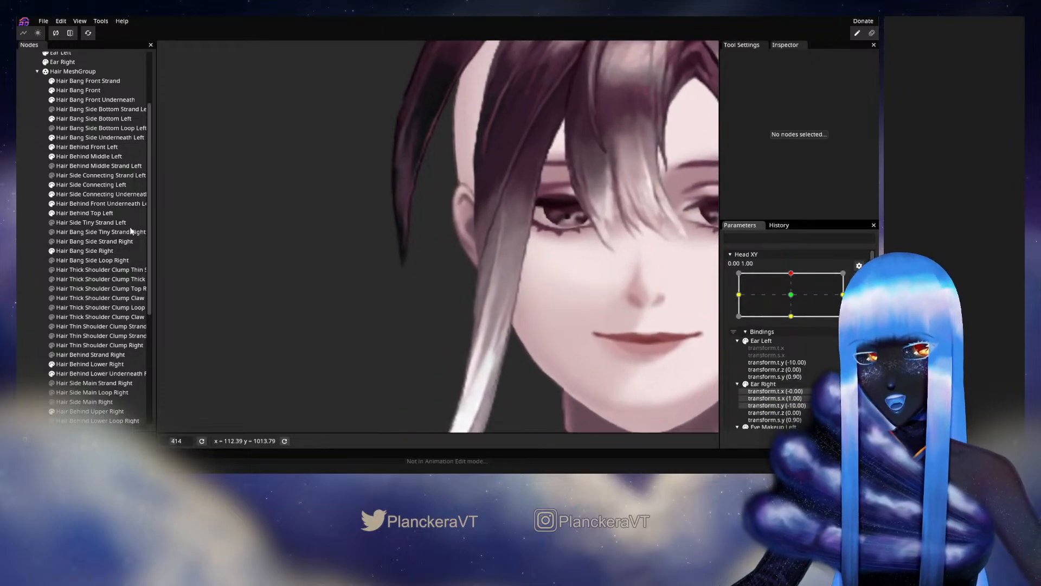
Reselect Hair Bang Side Right, adjust the vertices on its outer edge from the ear upward, and deselect it to check the outline.
click(65, 252)
scroll(477, 229, up, 3)
click(486, 228)
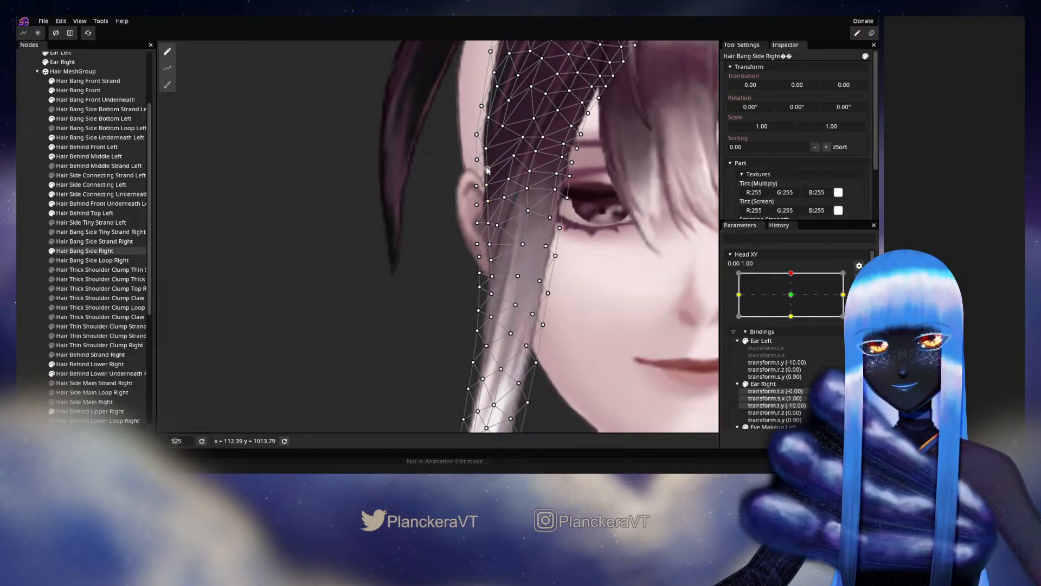
click(432, 308)
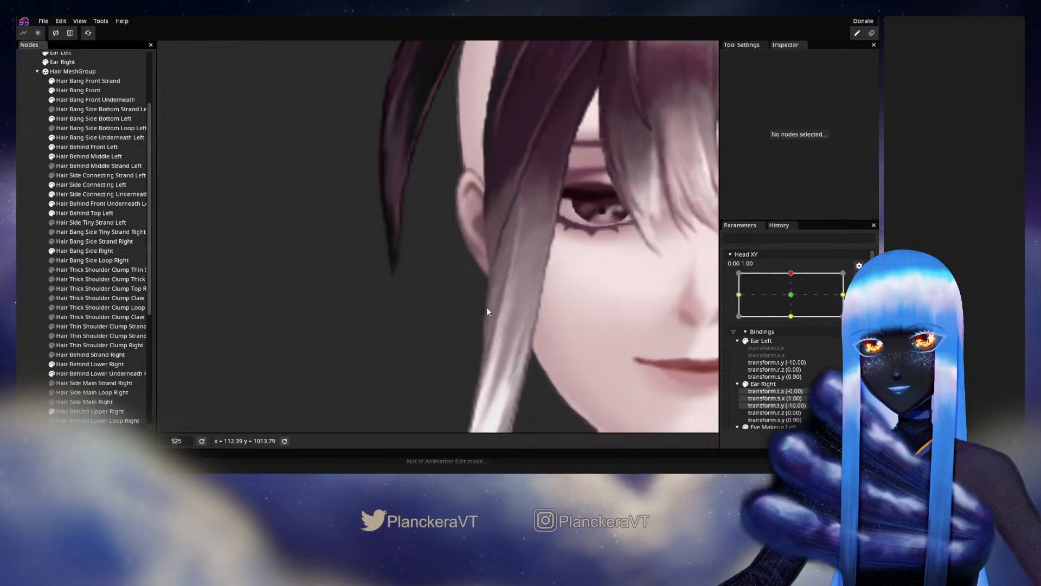
scroll(561, 305, down, 4)
scroll(445, 301, up, 3)
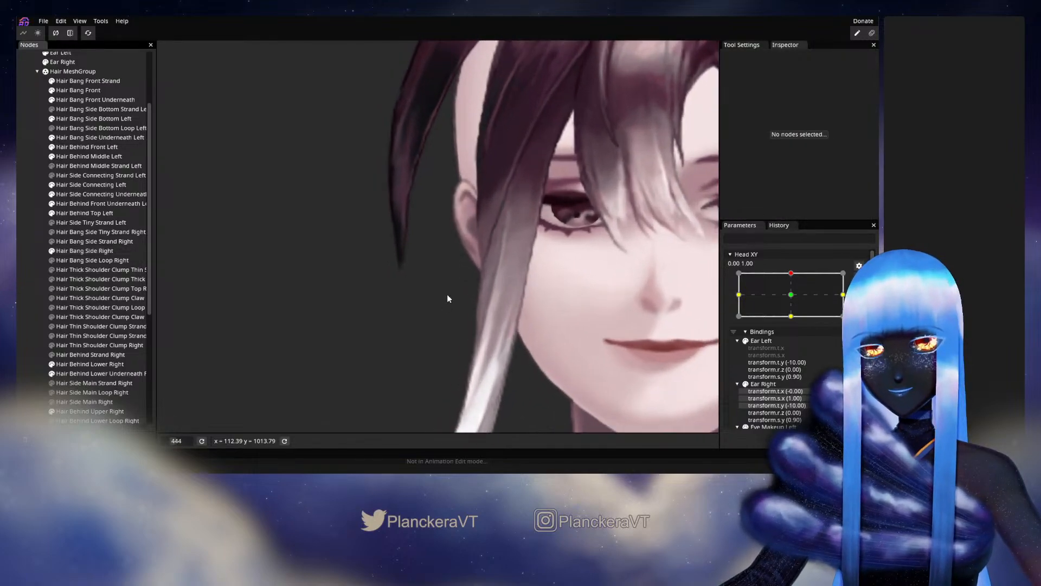
Reselect Hair Bang Side Right, refine the edge vertex at the ear's upper part, deselect it, and preview Head XY around 0.00, 1.00.
click(457, 245)
scroll(415, 269, up, 2)
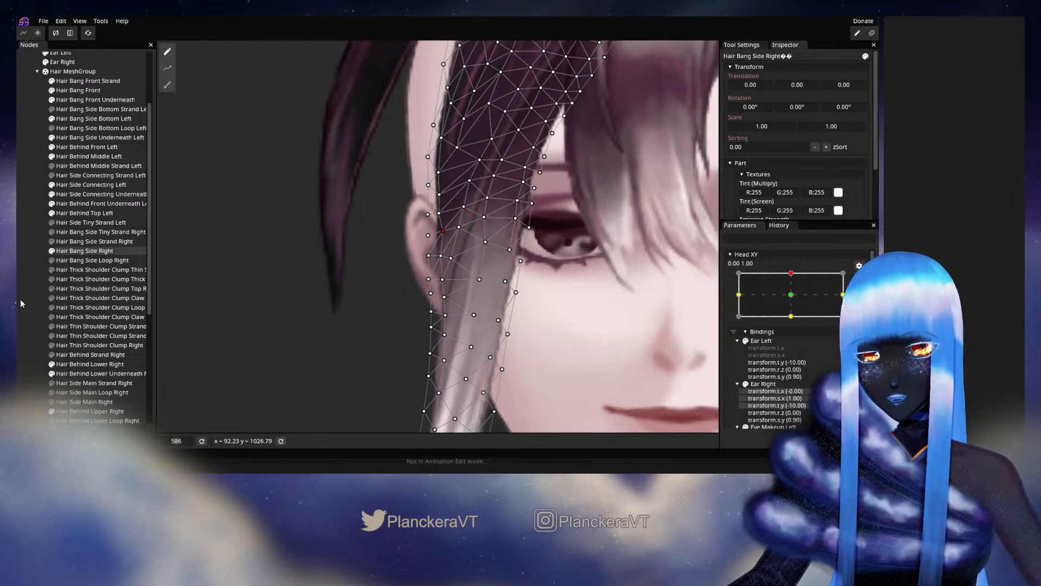
click(338, 322)
scroll(338, 322, down, 4)
scroll(470, 314, up, 3)
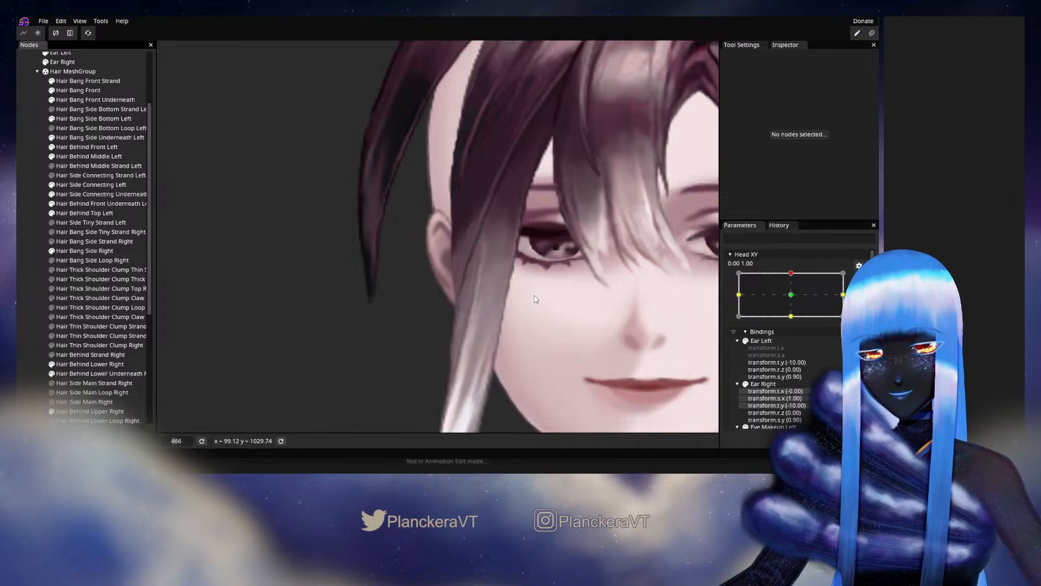
mouse_move(794, 300)
mouse_down()
mouse_move(794, 325)
mouse_move(793, 299)
mouse_up()
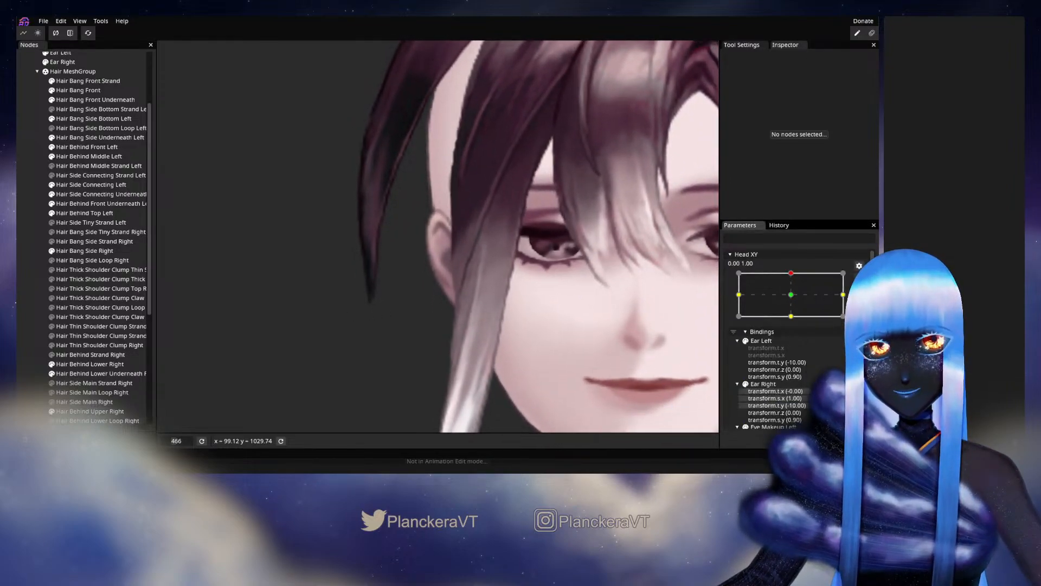
Reselect Hair Bang Side Right at Head XY 0.00, 1.00, even out the outer-edge vertices just above and beside the ear, and deselect it.
click(84, 251)
scroll(434, 250, up, 3)
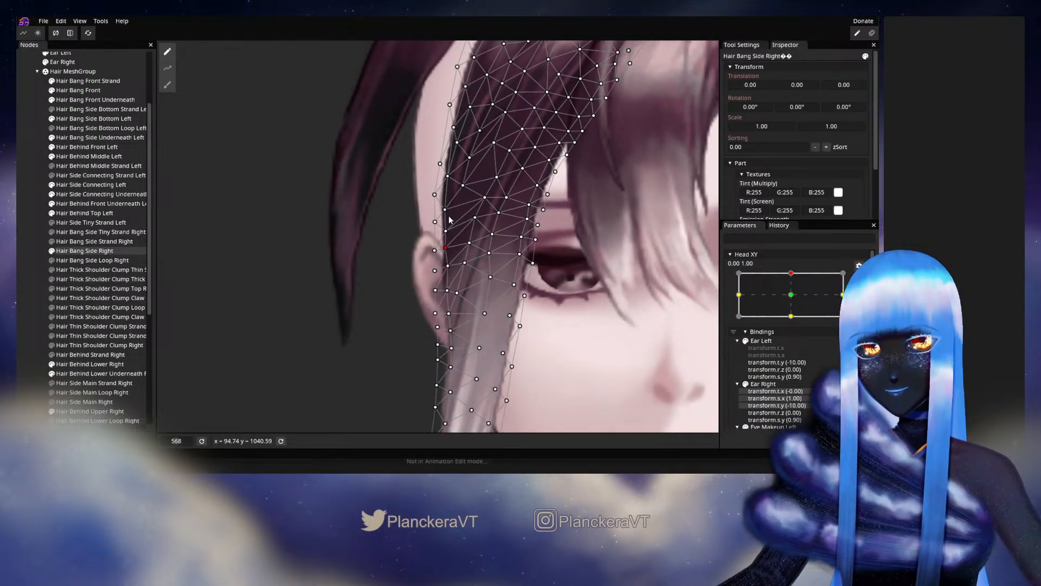
click(447, 175)
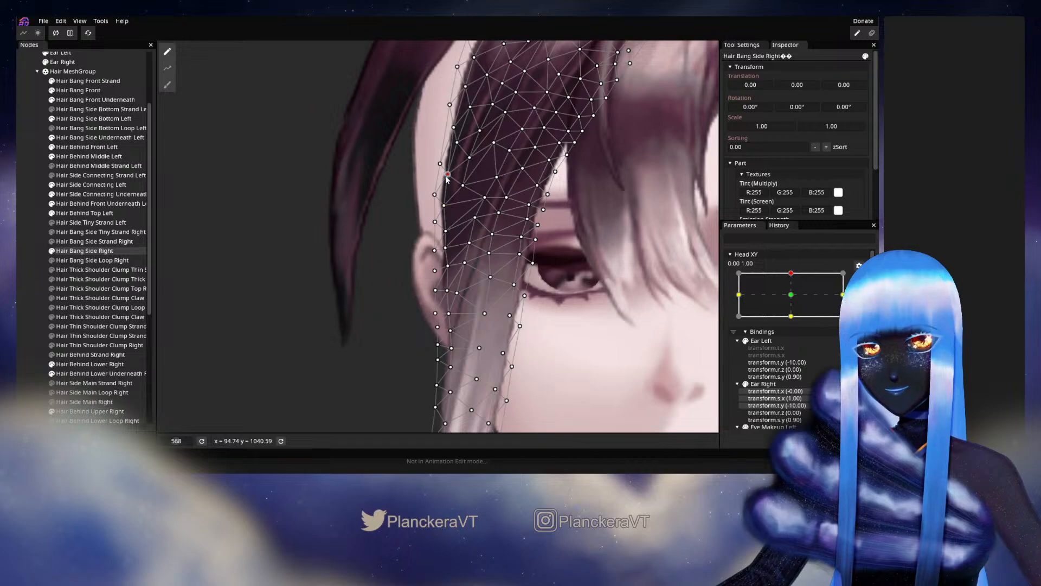
click(446, 231)
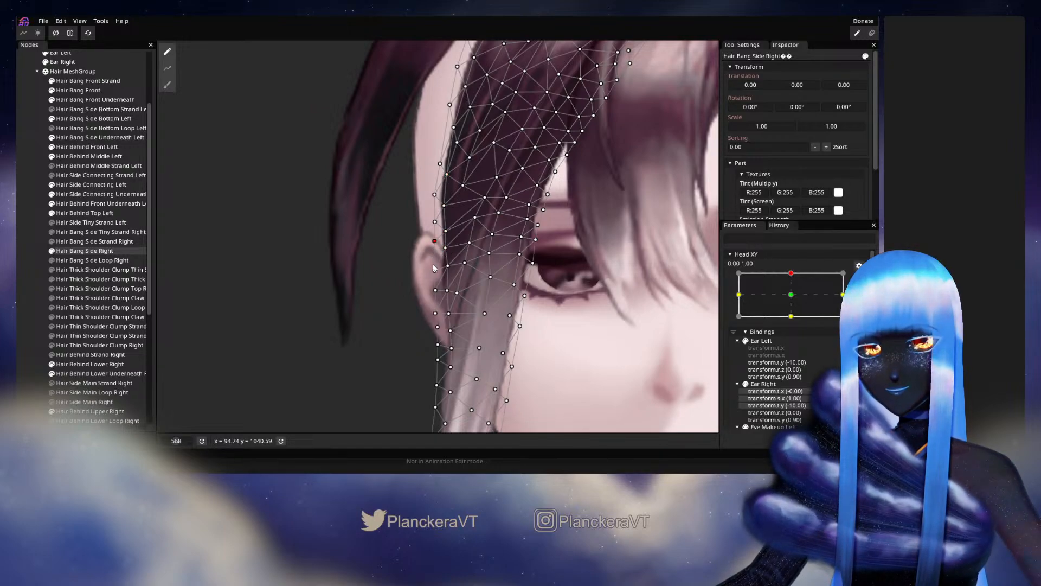
drag(449, 267, 450, 266)
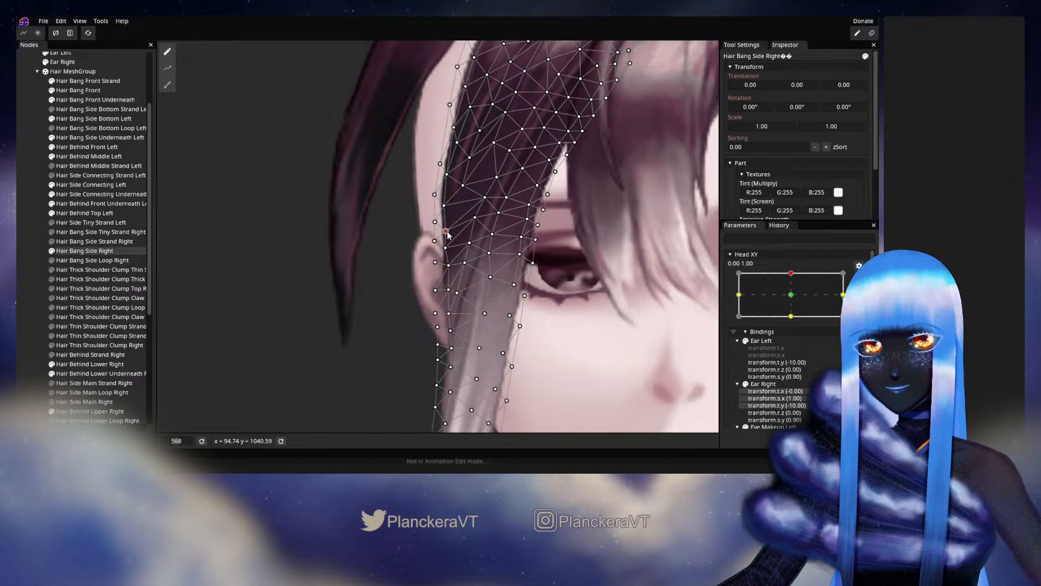
drag(447, 231, 445, 231)
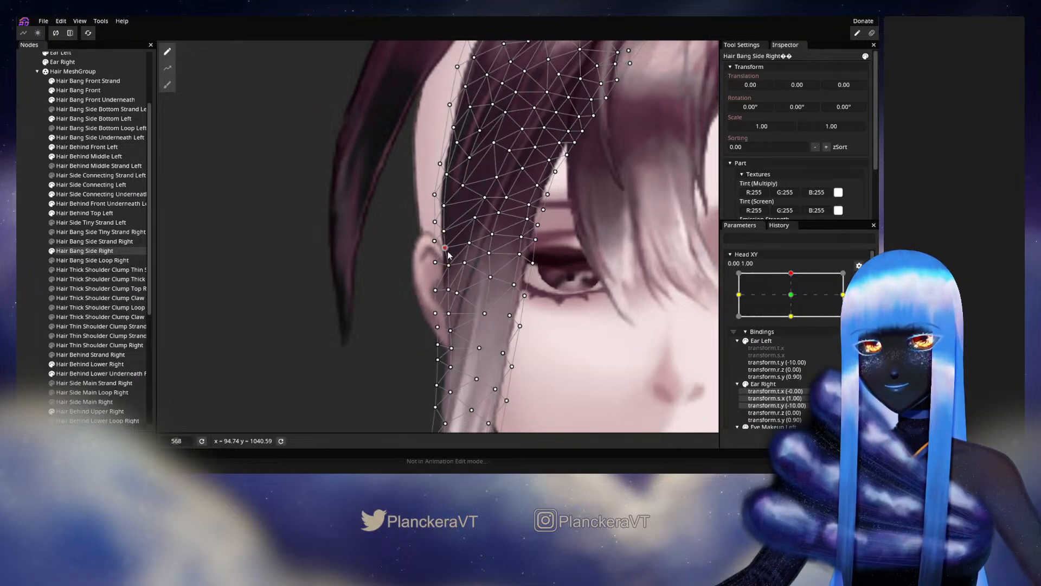
click(50, 299)
scroll(544, 320, down, 3)
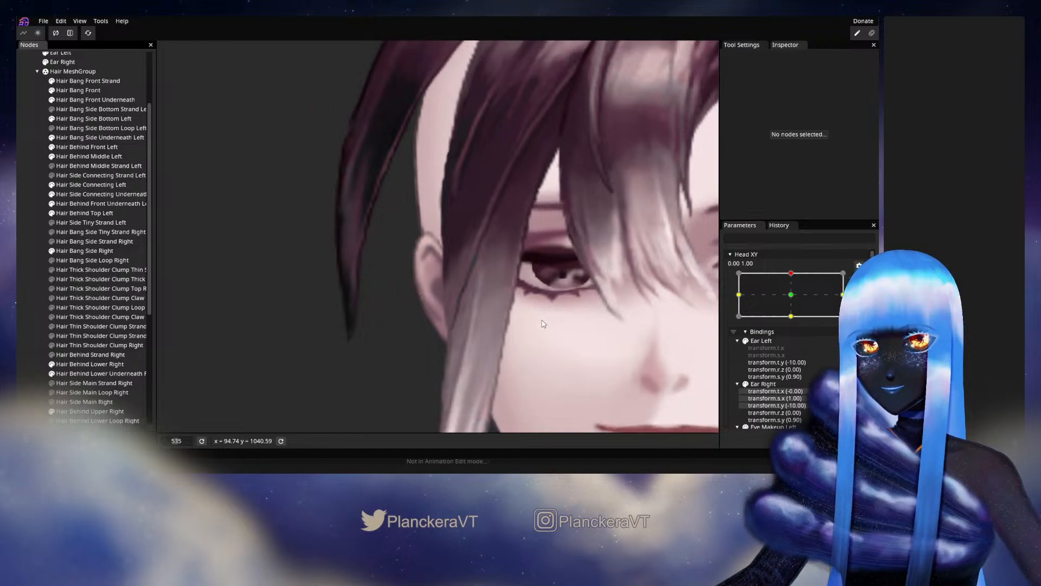
Reselect Hair Bang Side Right, reposition the inner and outline vertices along the ear and temple, and deselect it to view the face.
scroll(503, 310, up, 5)
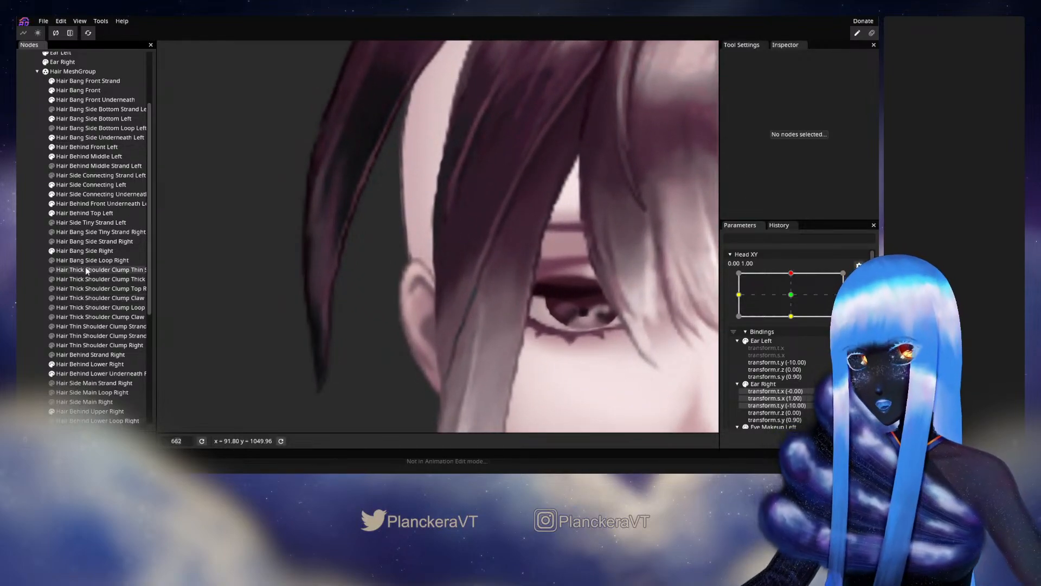
click(109, 250)
scroll(412, 303, up, 1)
scroll(412, 303, up, 1)
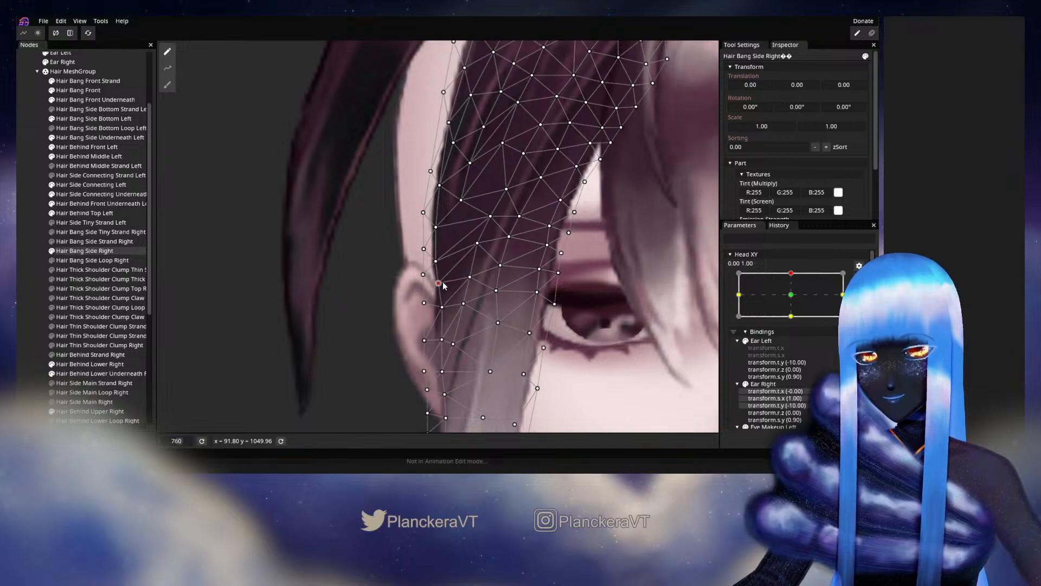
drag(436, 263, 442, 229)
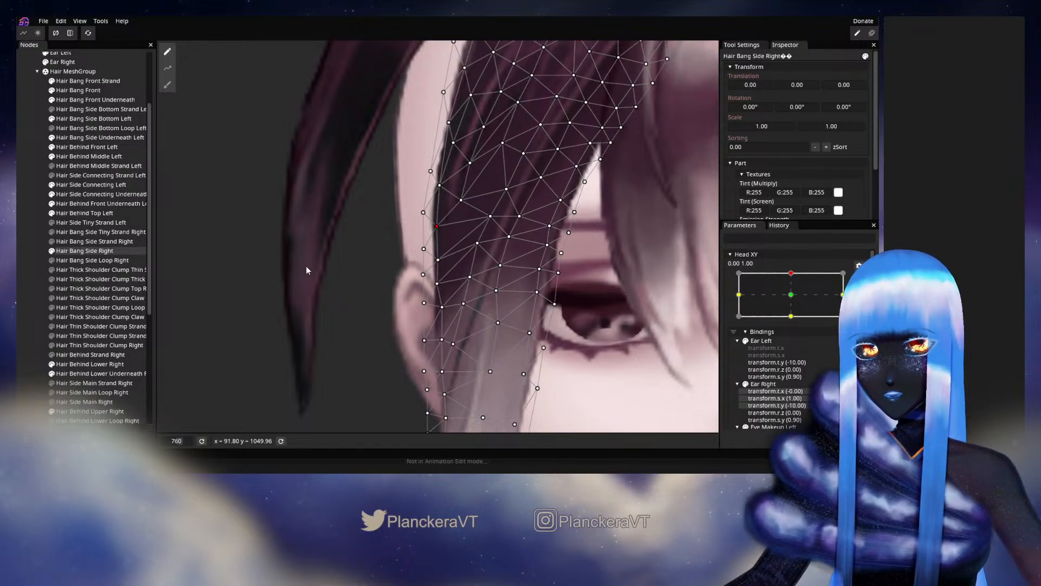
click(438, 261)
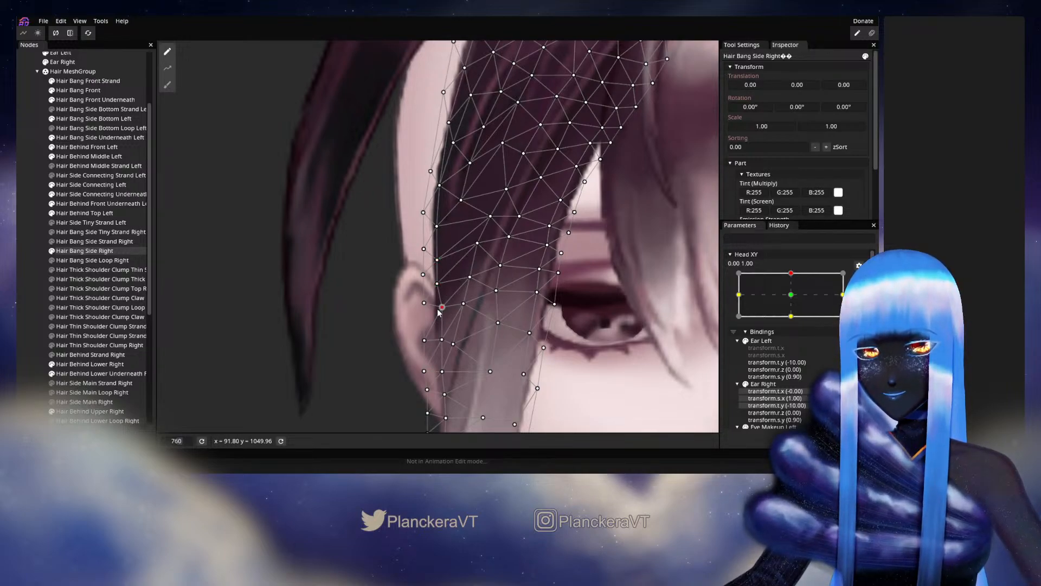
drag(424, 332, 423, 326)
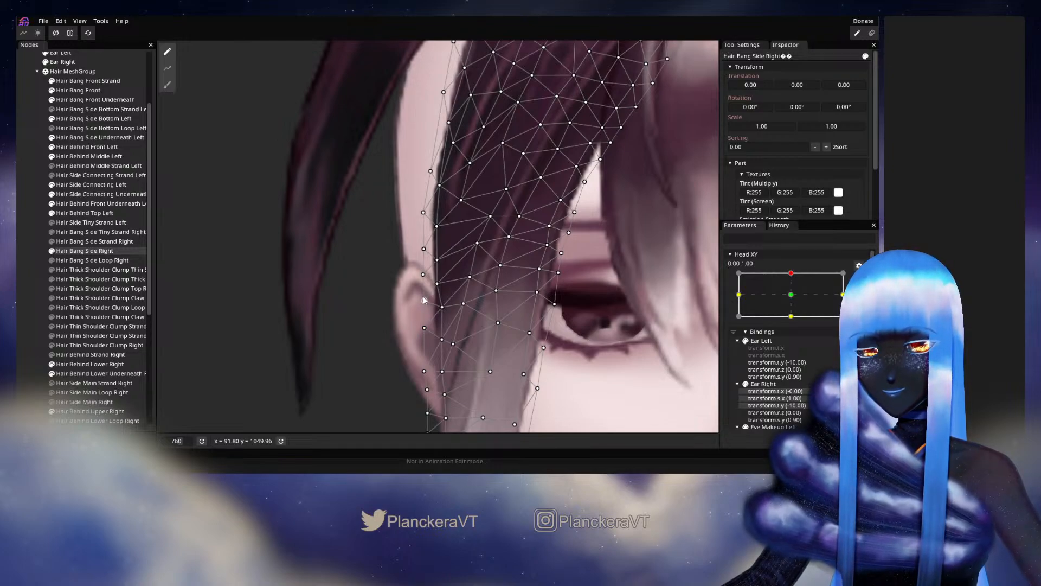
click(483, 349)
scroll(485, 348, down, 8)
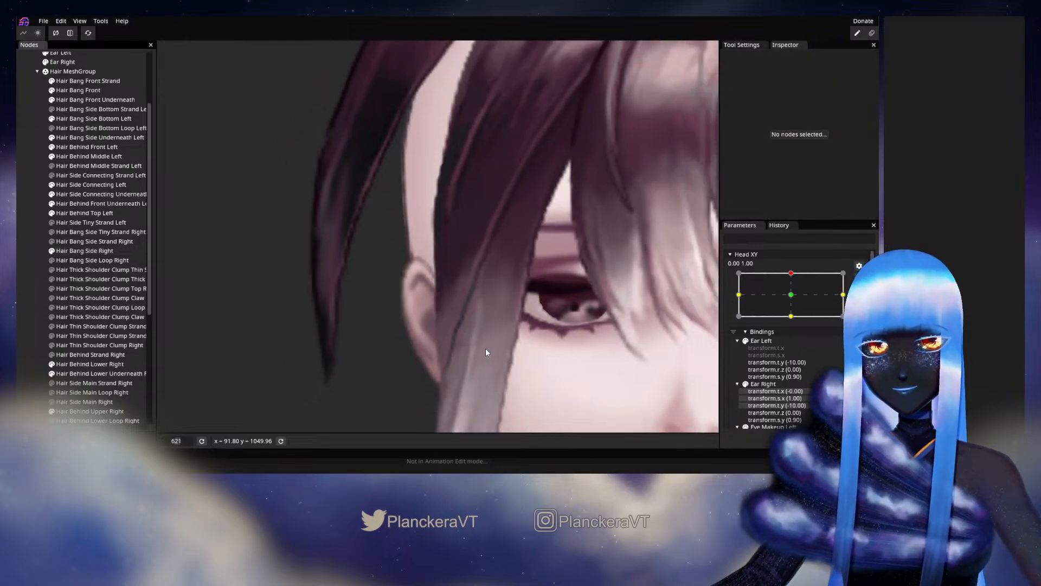
scroll(497, 349, down, 5)
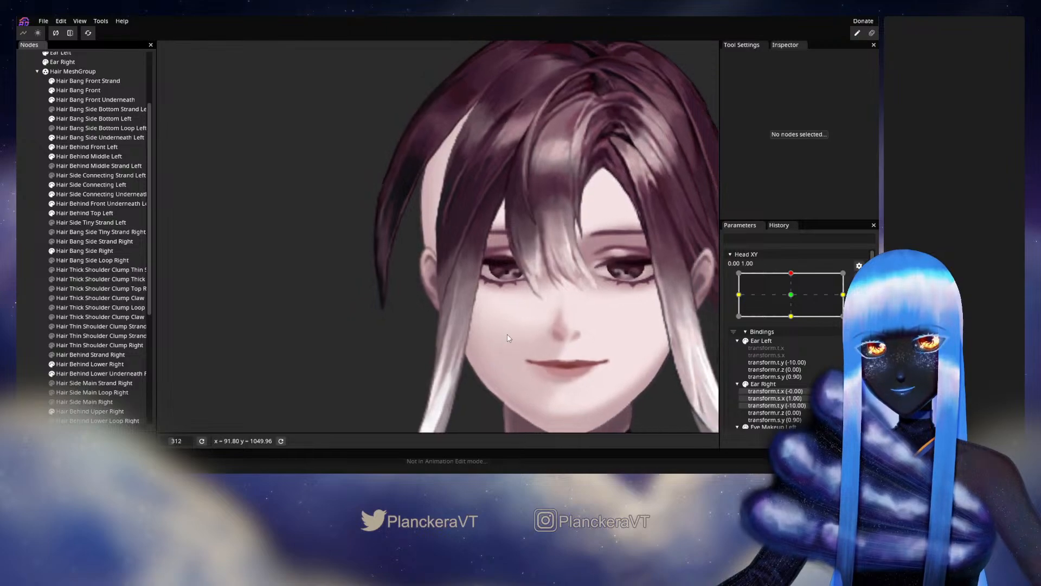
Preview the whole hairstyle with Head XY moved slightly around 0.00, 1.00, and rearm the keypoint.
click(858, 277)
mouse_move(793, 299)
mouse_down()
mouse_move(794, 323)
mouse_move(796, 302)
mouse_move(781, 311)
mouse_move(795, 299)
mouse_up()
click(865, 304)
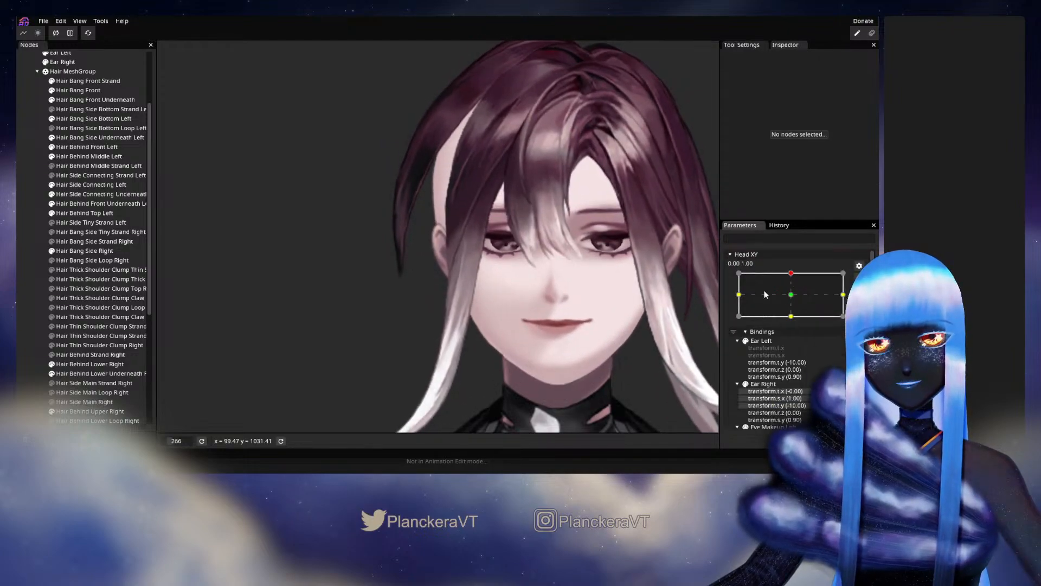
Reselect Hair Bang Side Right, reshape the outer-edge vertices along the temple above the ear, and deselect the bang.
scroll(497, 201, up, 5)
drag(482, 256, 473, 326)
scroll(408, 299, up, 3)
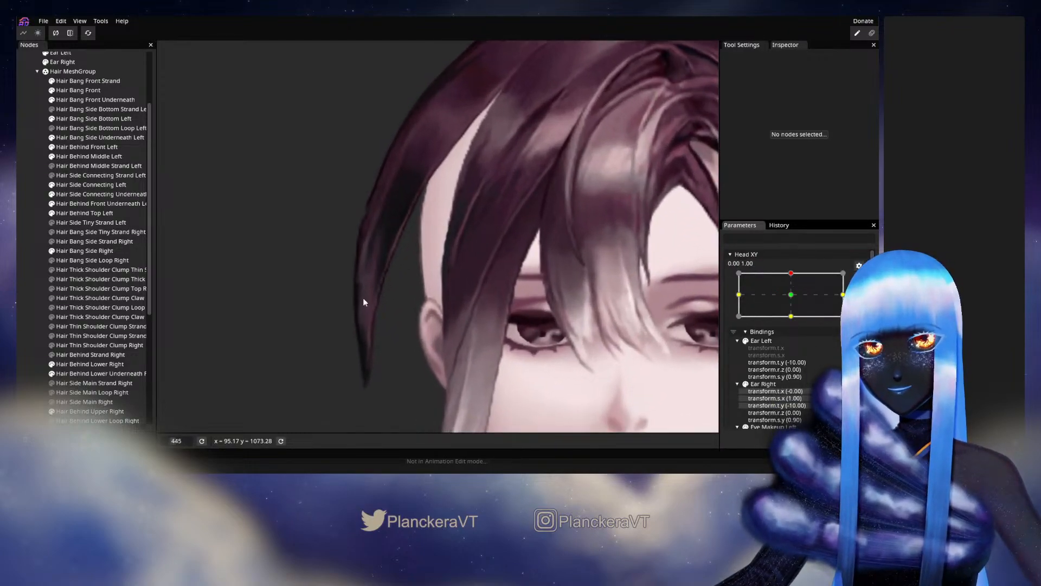
click(71, 250)
scroll(417, 278, up, 2)
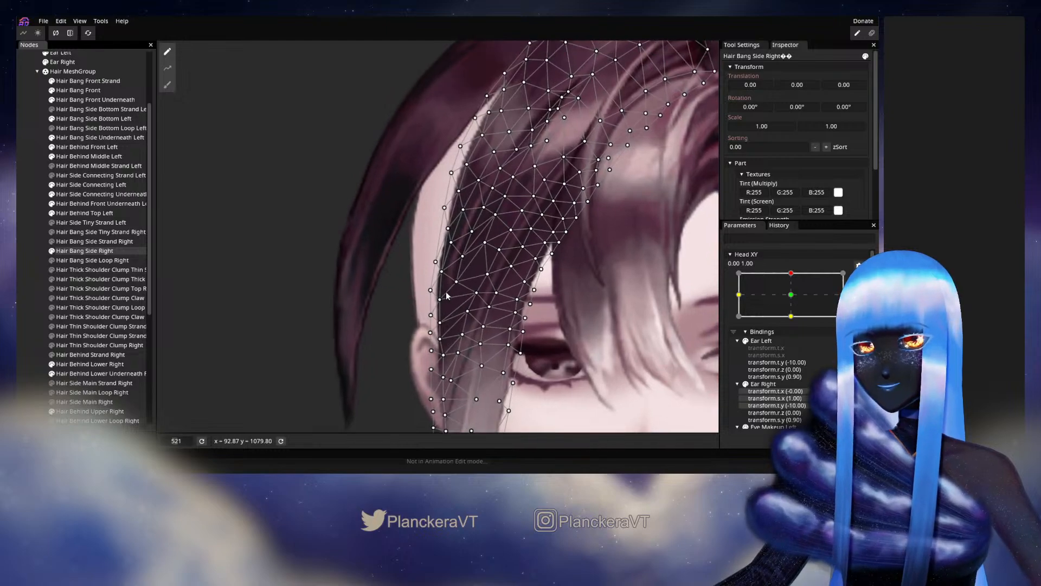
mouse_move(440, 296)
mouse_down()
mouse_move(430, 281)
mouse_move(444, 262)
mouse_move(438, 244)
mouse_move(463, 253)
mouse_move(460, 268)
mouse_up()
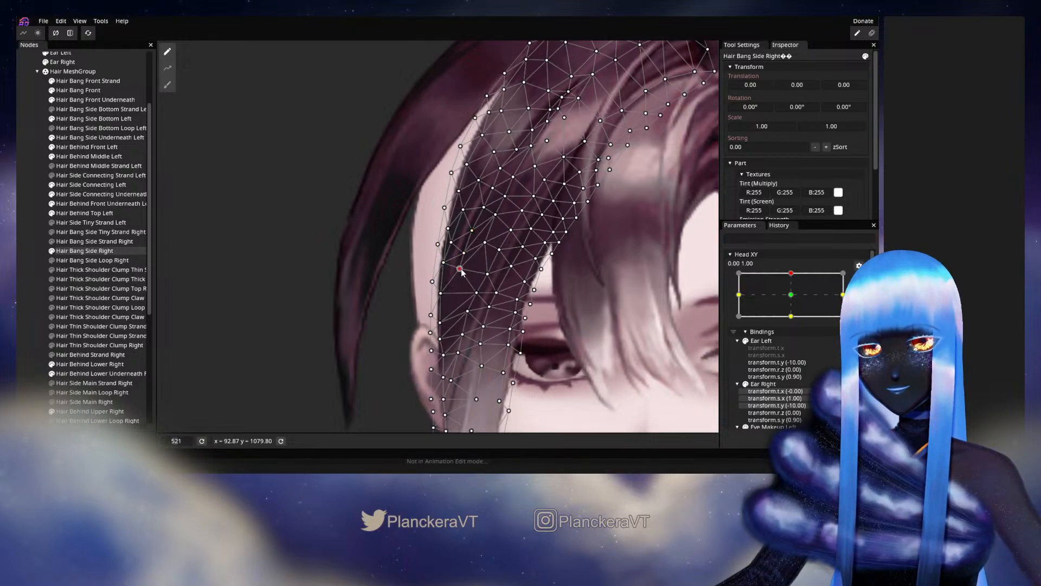
click(441, 293)
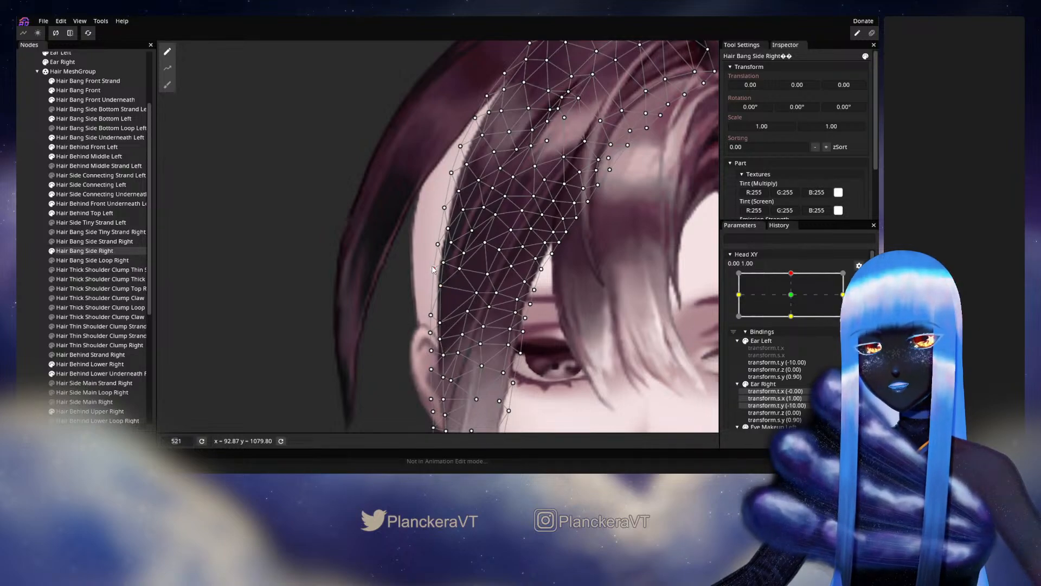
drag(451, 242, 452, 238)
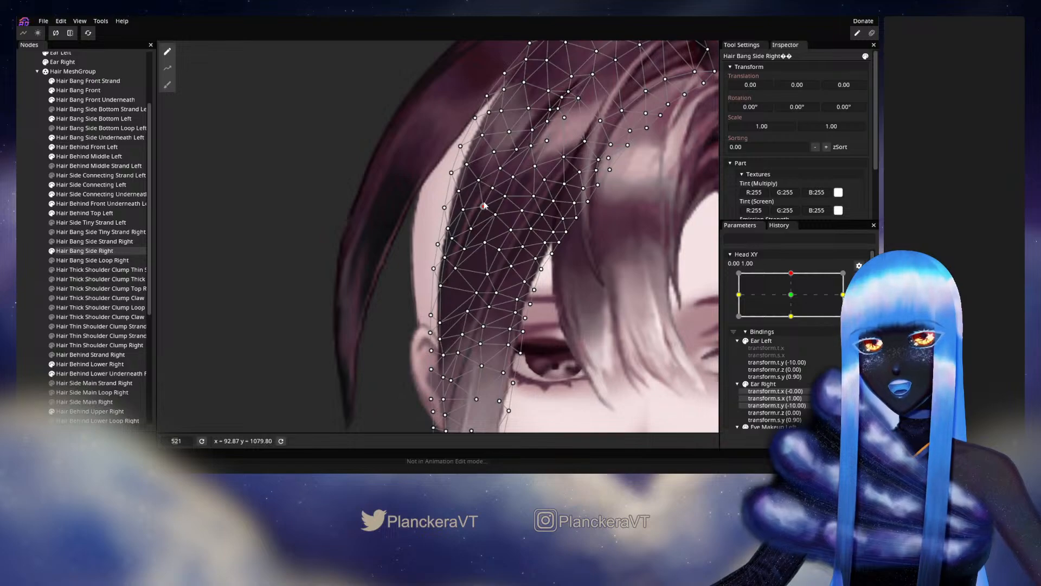
click(23, 288)
scroll(524, 316, down, 6)
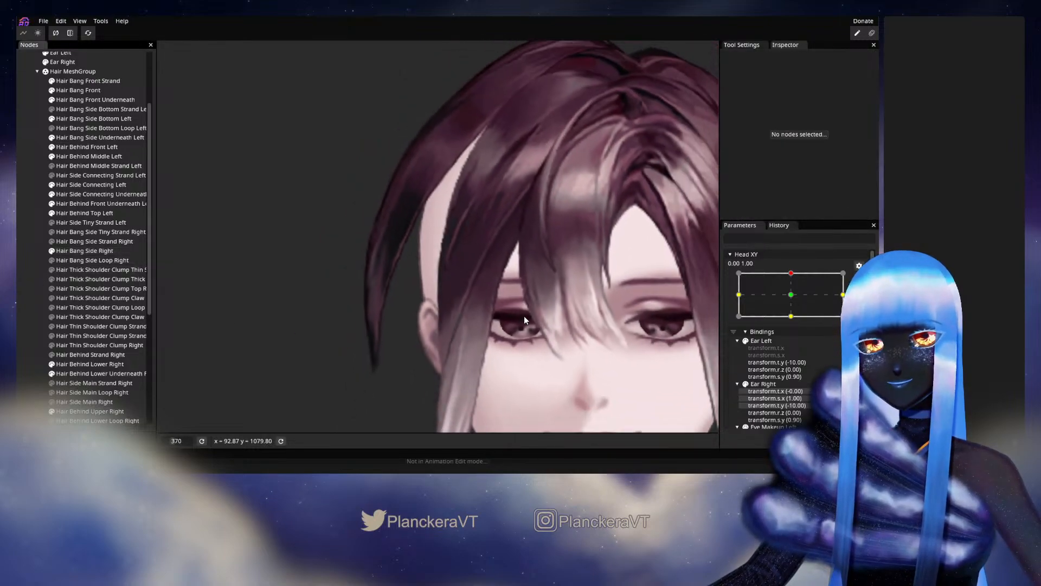
Preview the reshaped temple edge of the side bang by moving Head XY near 0.00, 1.00, and rearm the keypoint.
drag(596, 285, 589, 302)
click(857, 282)
mouse_move(795, 300)
mouse_down()
mouse_move(792, 321)
mouse_move(794, 300)
mouse_up()
click(862, 307)
scroll(408, 313, up, 3)
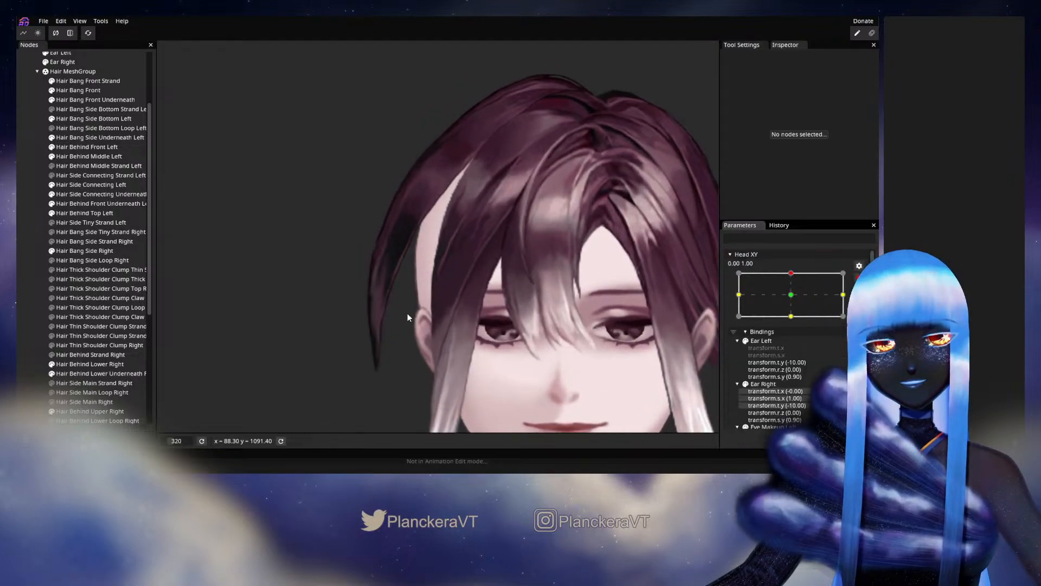
click(353, 300)
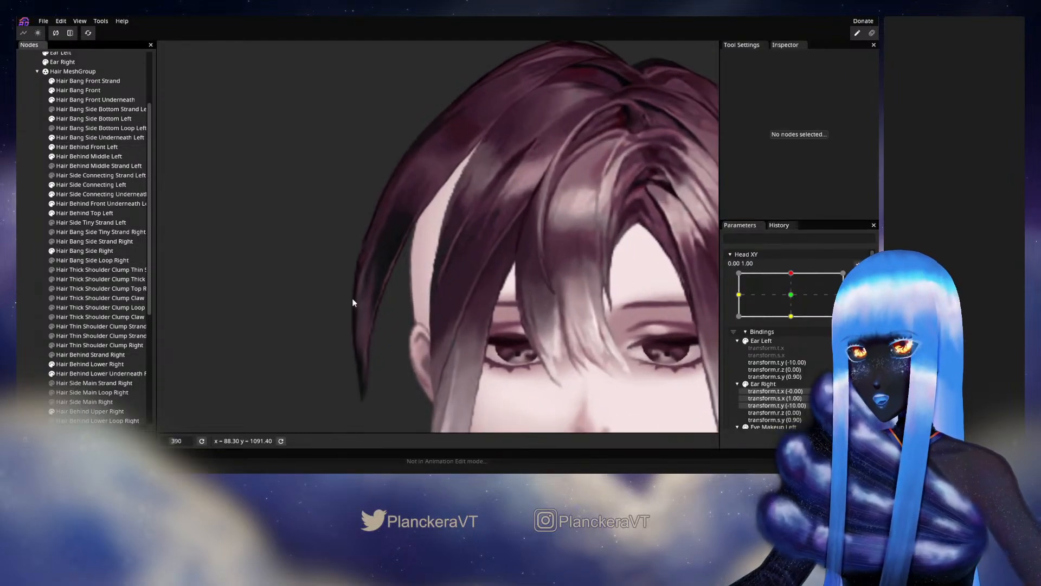
Reselect Hair Bang Side Right, reposition the inner vertices bordering its temple edge above the ear, and deselect it.
click(100, 252)
scroll(439, 305, up, 3)
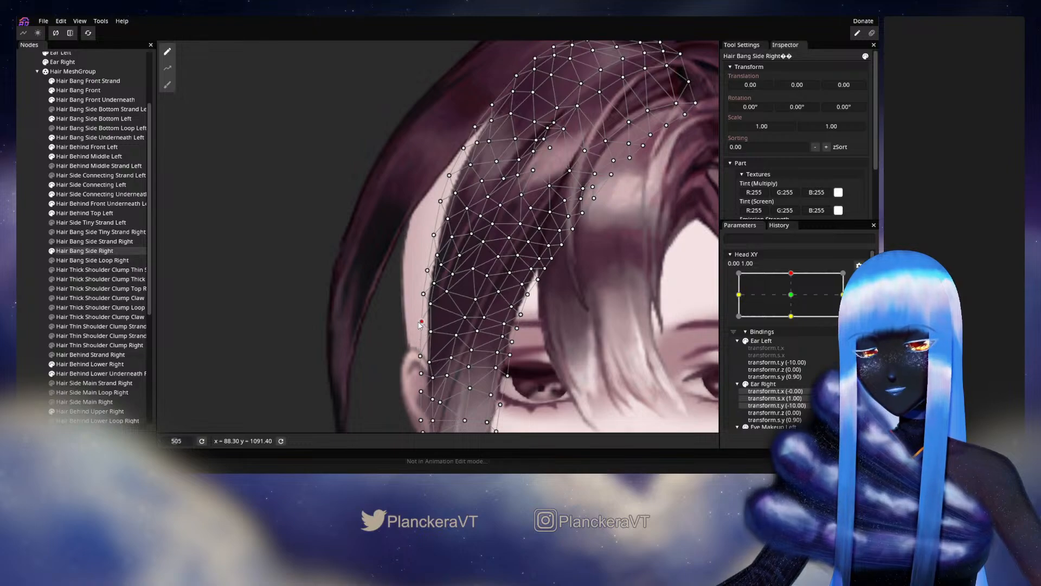
drag(430, 358, 440, 334)
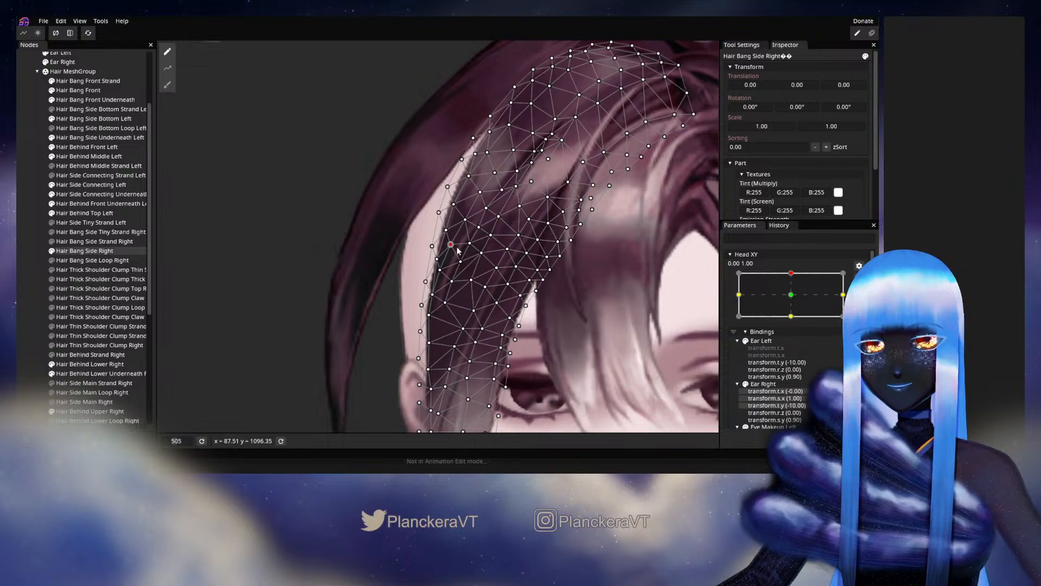
click(460, 261)
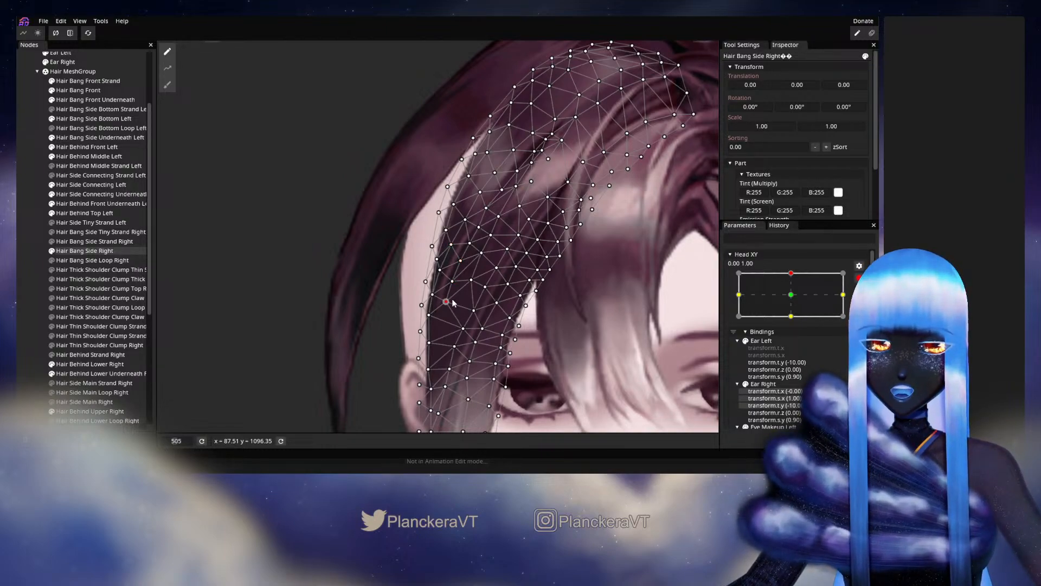
click(43, 298)
Preview the whole hairstyle while moving Head XY slightly around 0.00, 1.00, and rearm the keypoint.
scroll(521, 358, down, 4)
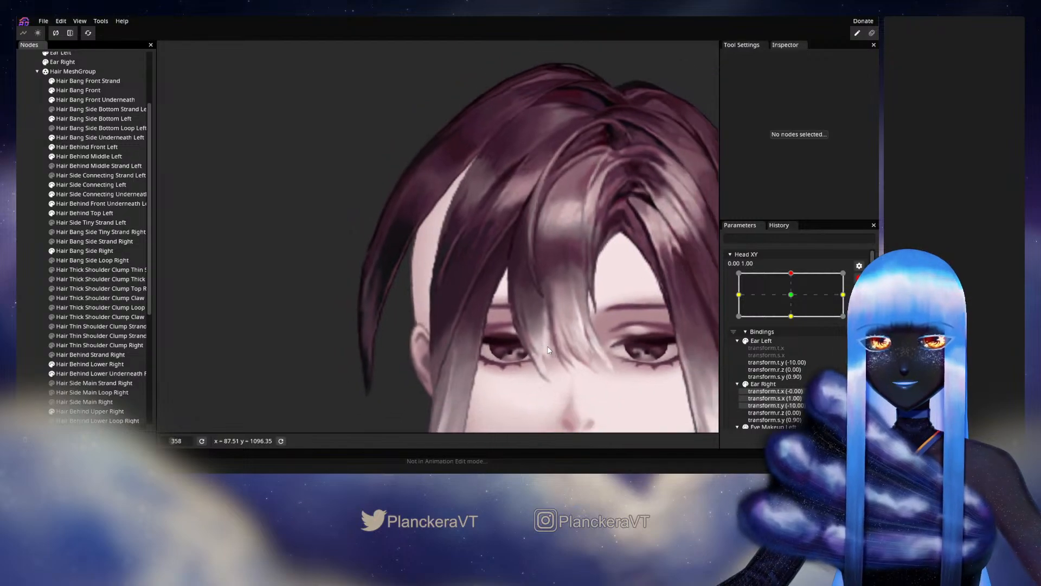
scroll(548, 350, down, 1)
mouse_move(796, 302)
mouse_down()
mouse_move(795, 323)
mouse_move(794, 299)
mouse_up()
Reselect Hair Bang Side Right, nudge the mid-temple vertices just inside its outer edge, and deselect the bang.
scroll(480, 232, up, 3)
drag(467, 231, 443, 309)
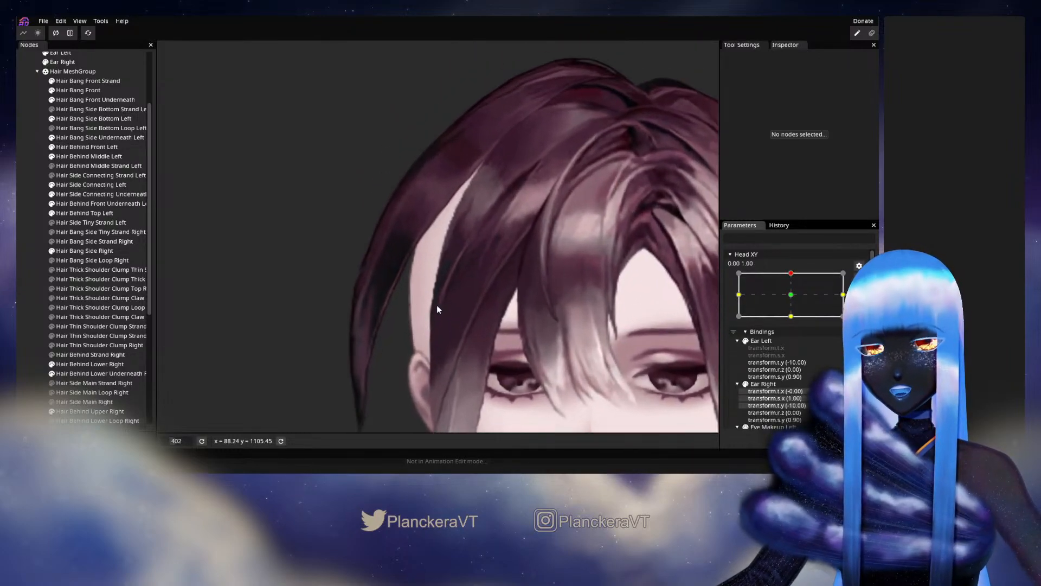
click(85, 251)
scroll(449, 283, up, 3)
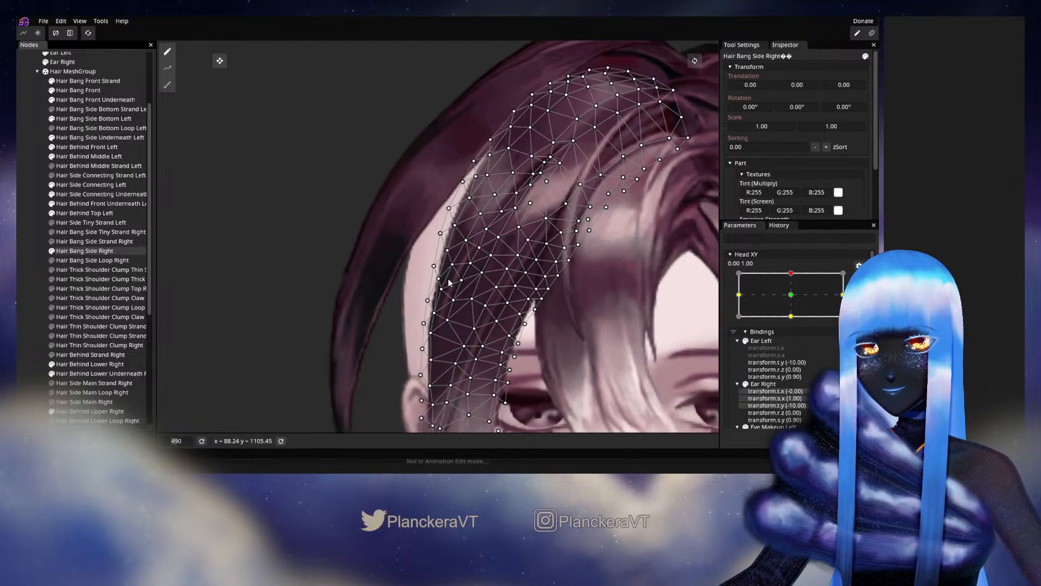
drag(448, 256, 449, 249)
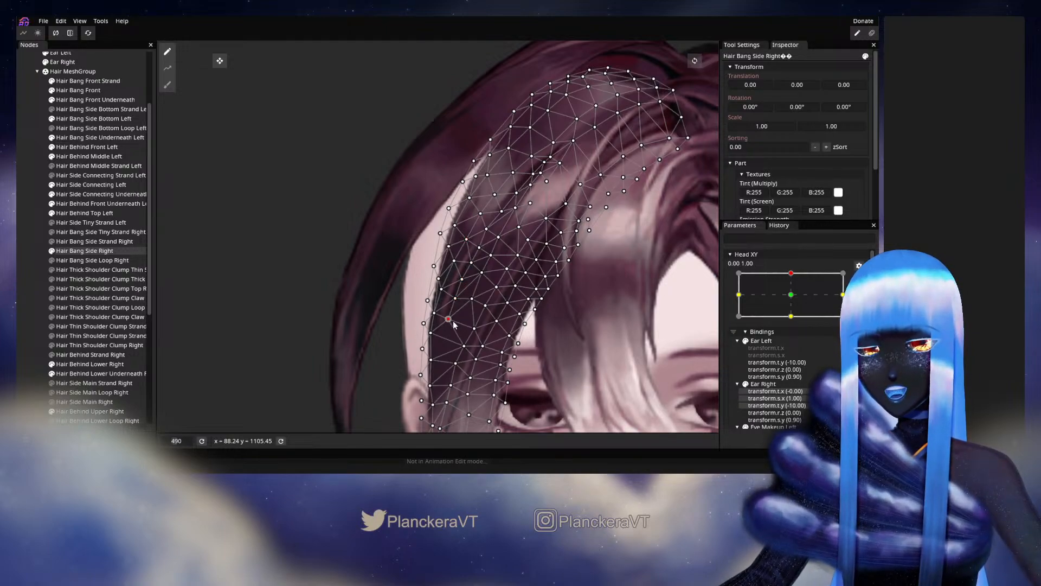
click(38, 298)
Preview the adjusted mid-temple area by moving Head XY between 0.00, 1.00 and 0.07, 1.00, and rearm the keypoint.
scroll(547, 304, down, 4)
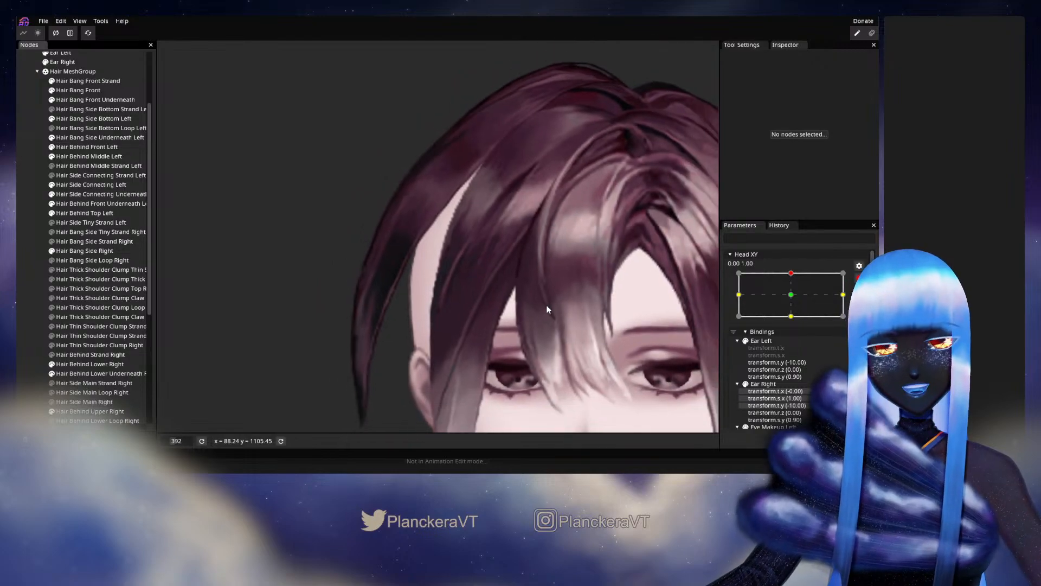
scroll(545, 301, down, 3)
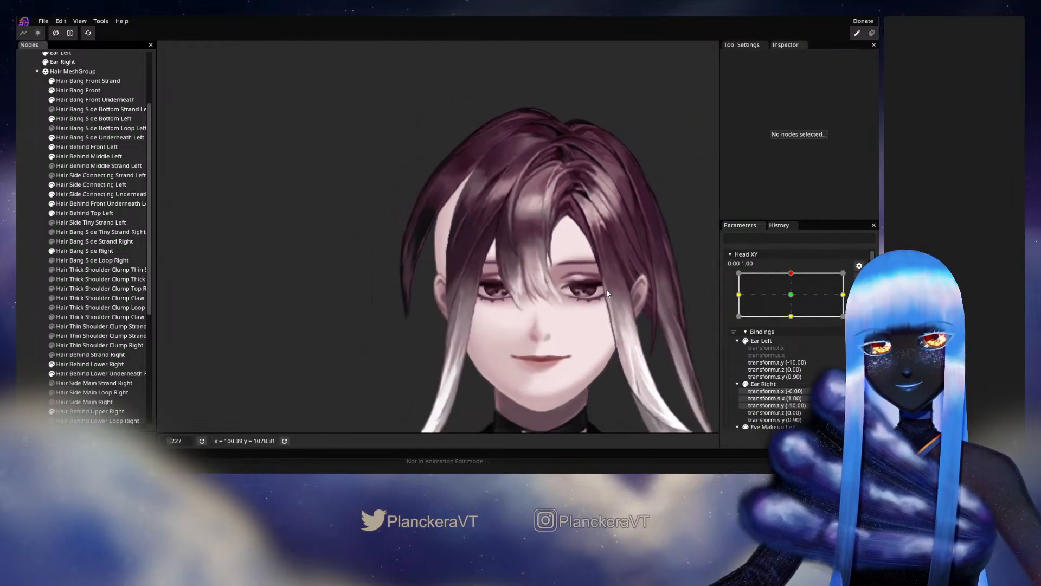
click(859, 279)
mouse_move(794, 299)
mouse_down()
mouse_move(793, 324)
mouse_move(800, 300)
mouse_up()
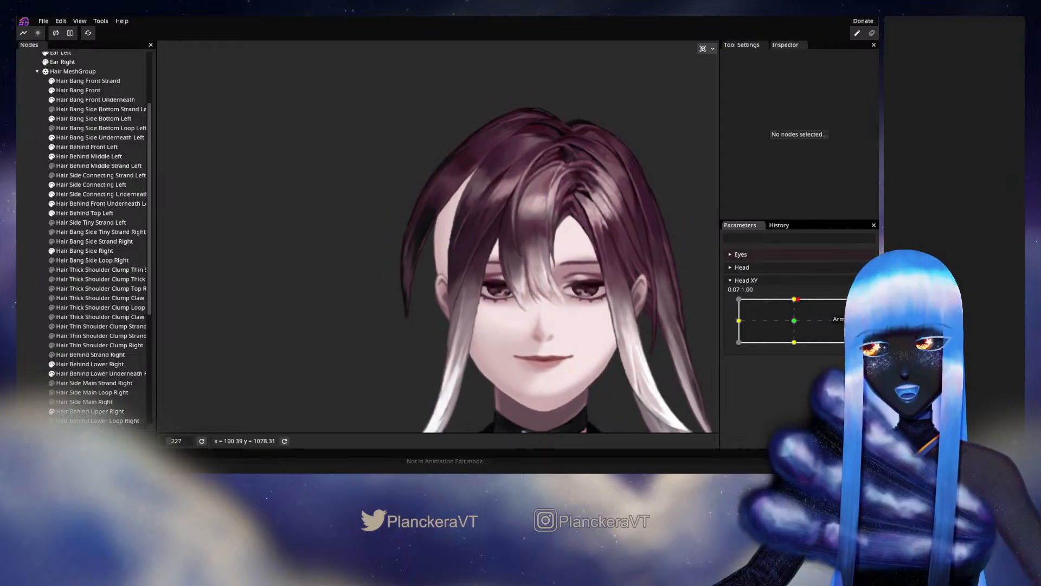
click(858, 280)
Reselect Hair Bang Side Right, fine-tune the temple-edge vertices above the ear, and deselect it.
scroll(432, 297, up, 5)
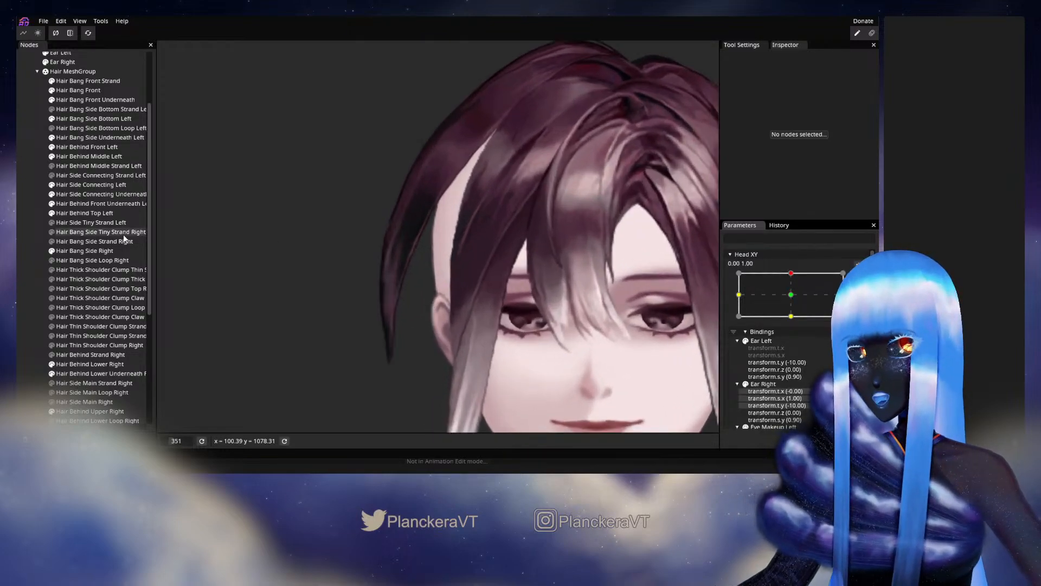
click(94, 250)
scroll(460, 255, up, 3)
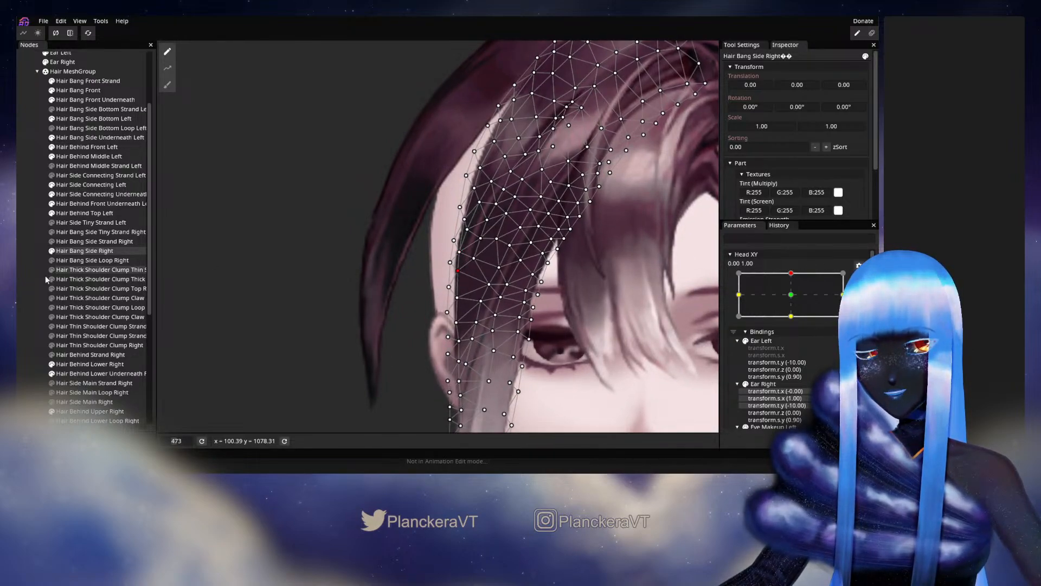
click(234, 284)
Inspect the side bang's temple contour, refine one more edge vertex of Hair Bang Side Right, and deselect it.
scroll(581, 303, down, 5)
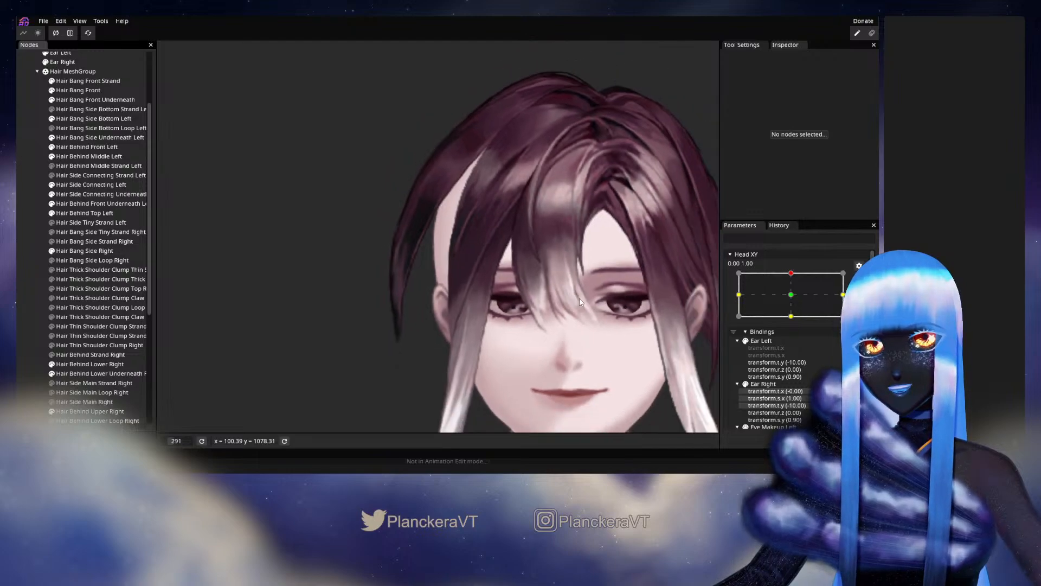
scroll(467, 271, up, 4)
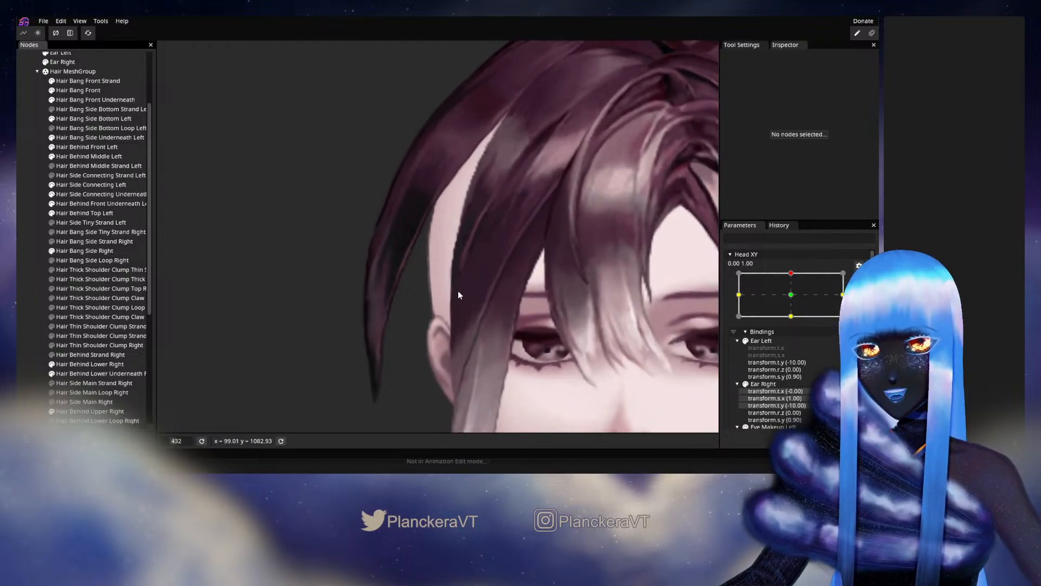
scroll(461, 286, up, 2)
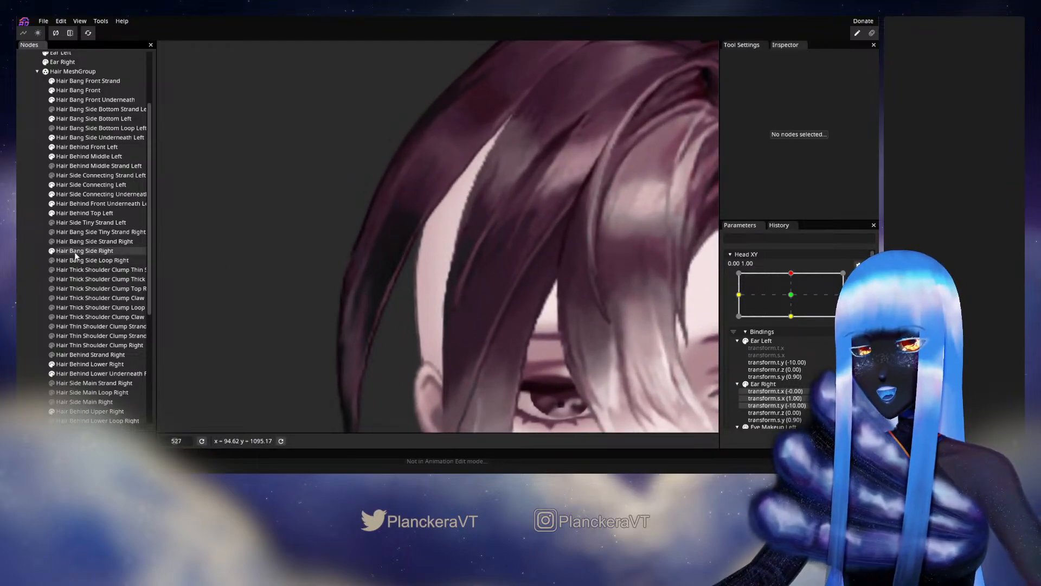
click(82, 252)
scroll(441, 281, up, 2)
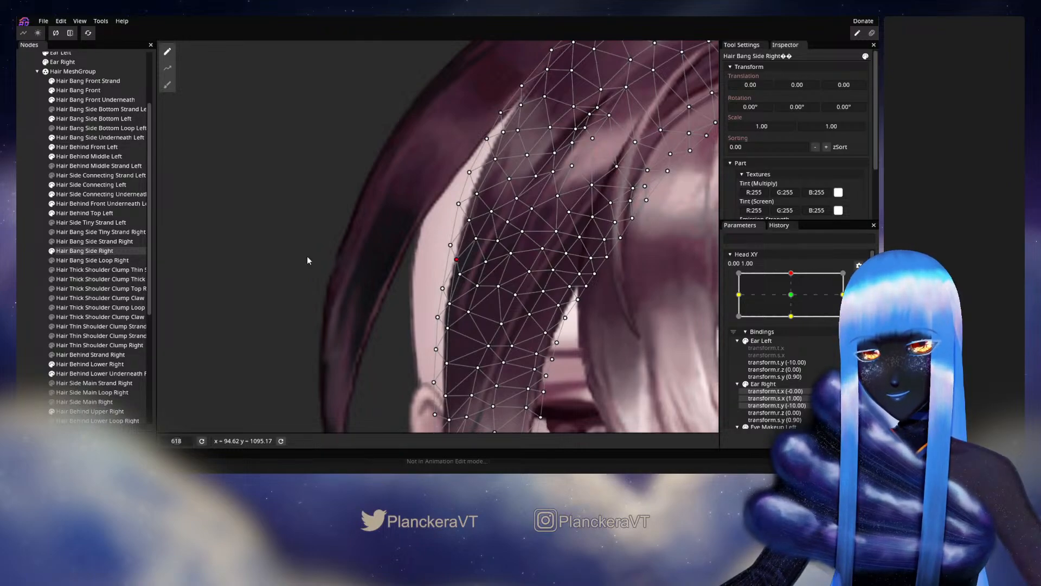
click(29, 278)
Preview the refined temple contour on the full face by moving Head XY to about 0.04, 1.00, and rearm the keypoint.
scroll(425, 318, down, 6)
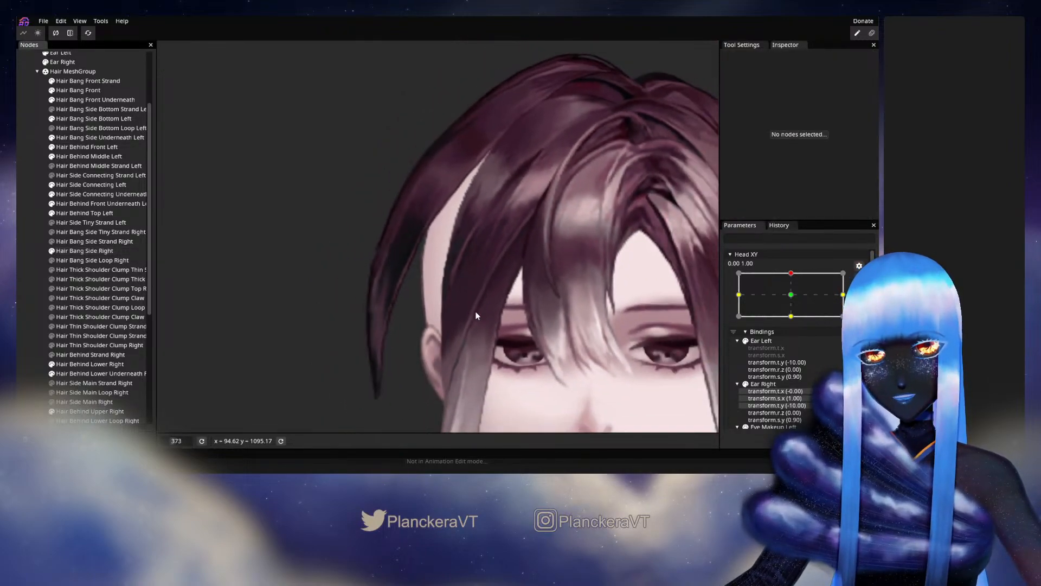
scroll(472, 320, down, 2)
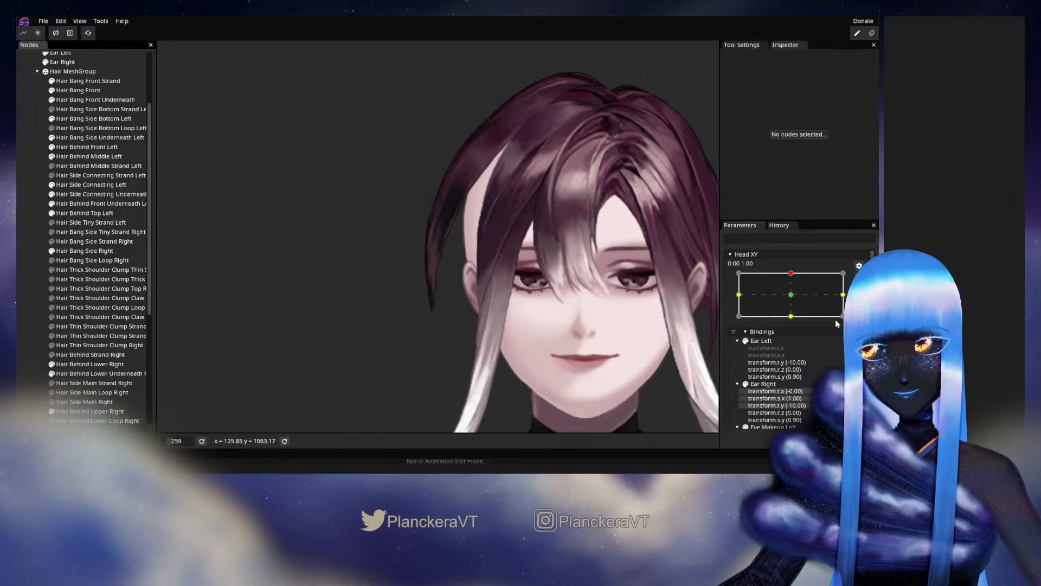
click(859, 278)
mouse_move(796, 300)
mouse_down()
mouse_move(795, 323)
mouse_move(795, 299)
mouse_up()
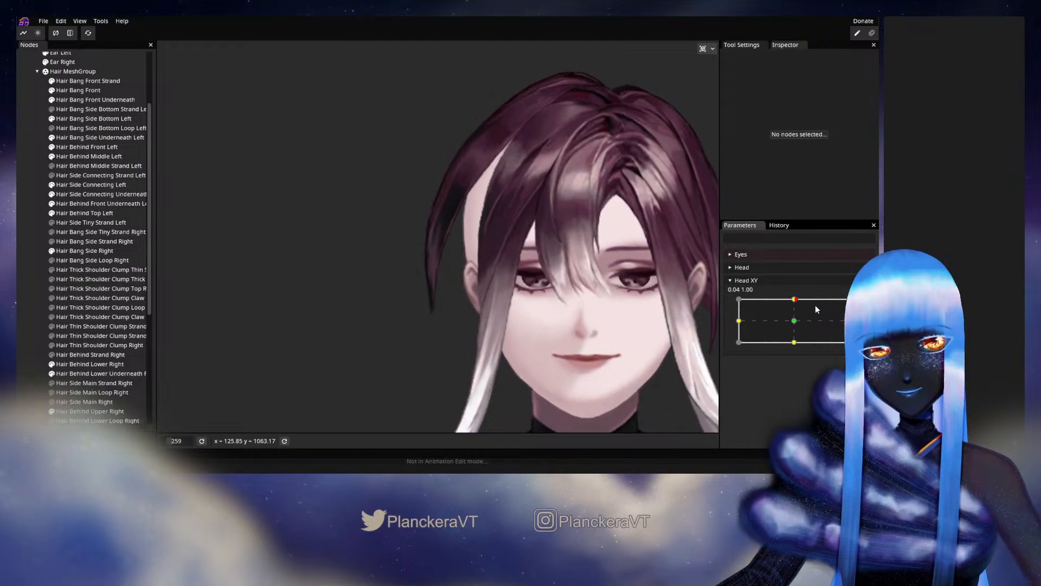
Reselect Hair Bang Side Right, reposition the outline and edge vertices along the temple gap, and deselect the bang.
scroll(471, 268, up, 5)
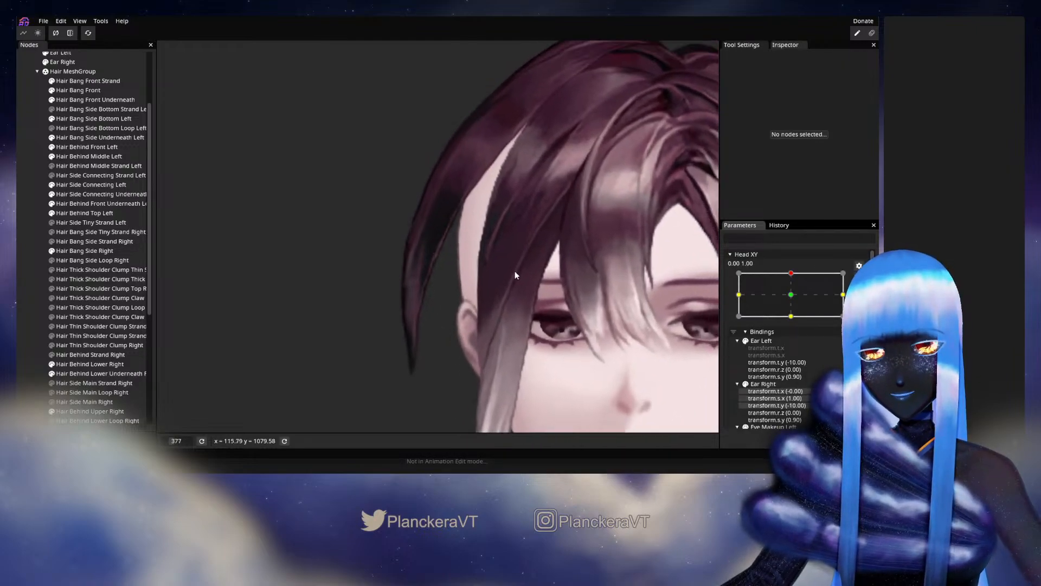
scroll(484, 294, up, 3)
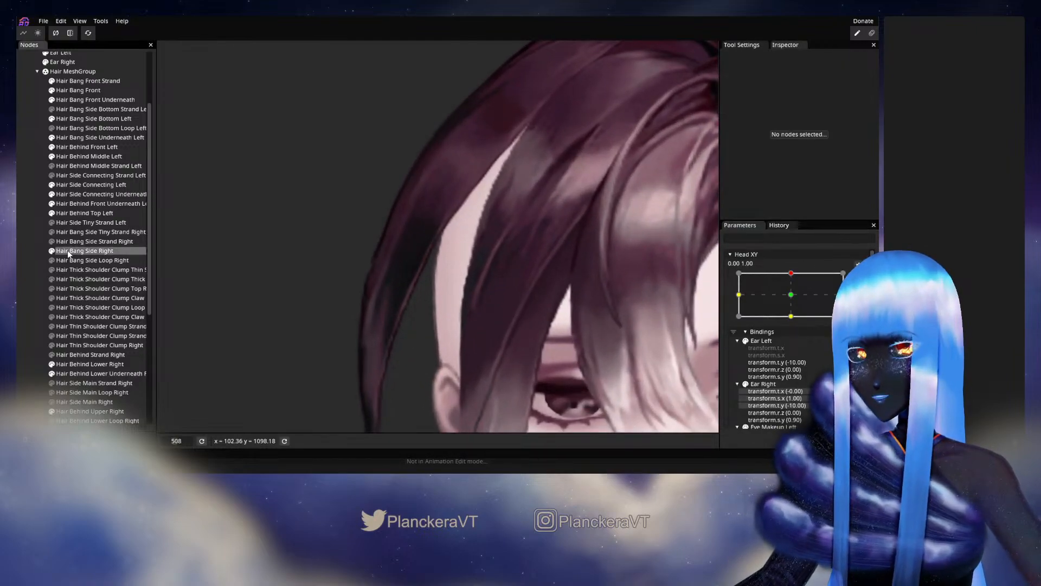
click(67, 250)
scroll(488, 283, up, 2)
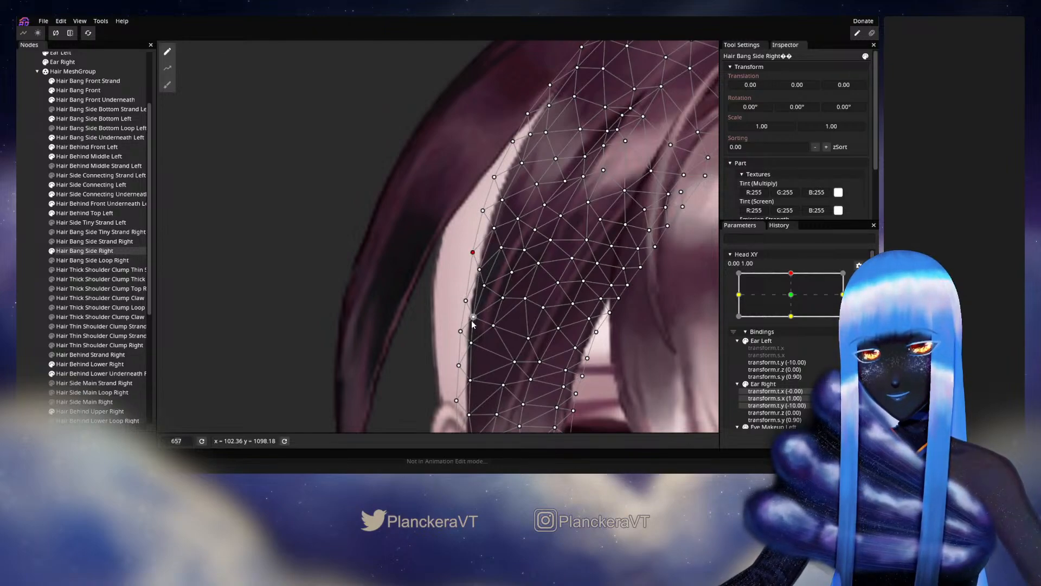
drag(466, 300, 464, 297)
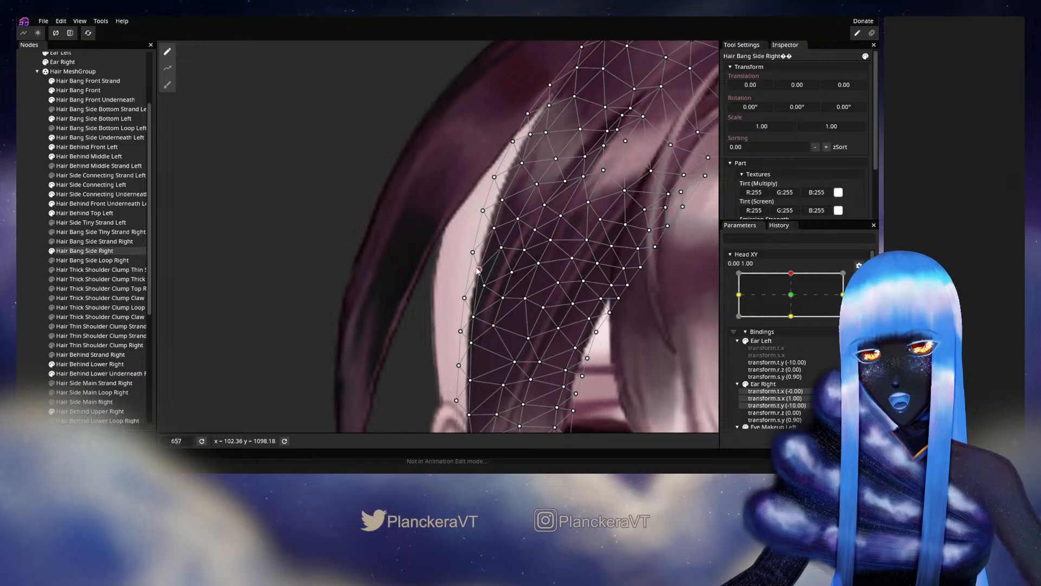
click(29, 291)
Preview the side bang from temple to lower tip by moving Head XY between 0.00, 1.00 and 0.07, 1.00, and rearm the keypoint.
scroll(543, 324, down, 3)
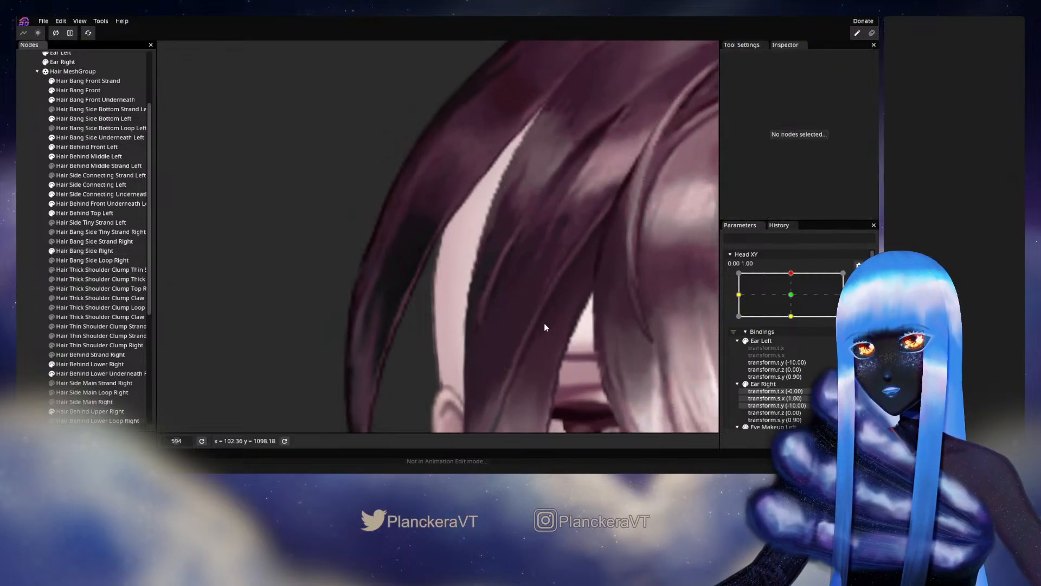
scroll(545, 321, down, 3)
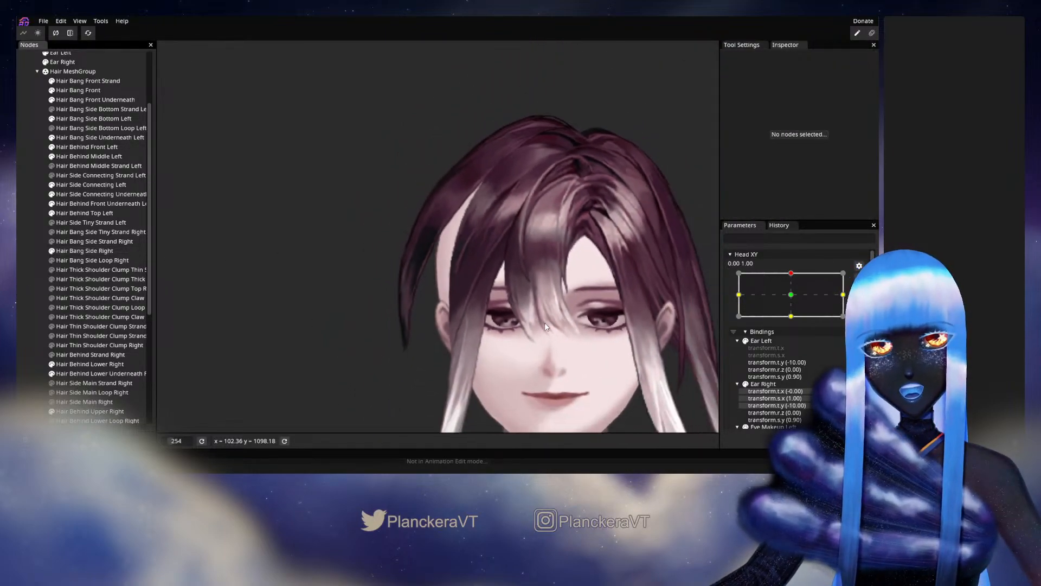
click(859, 279)
mouse_move(793, 300)
mouse_down()
mouse_move(797, 323)
mouse_move(795, 299)
mouse_up()
scroll(558, 333, up, 1)
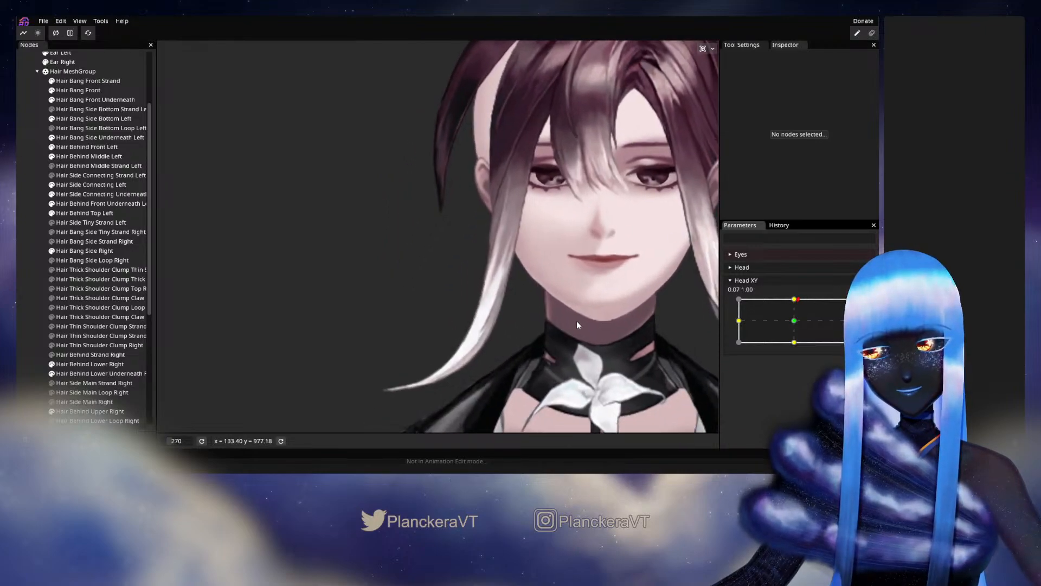
mouse_move(798, 305)
mouse_down()
mouse_move(795, 324)
mouse_move(796, 298)
mouse_up()
click(866, 305)
Reselect Hair Bang Side Right, reshape the neck-side vertices along its lower curl above the shoulder, and deselect it.
scroll(473, 366, up, 3)
drag(473, 366, 473, 308)
click(66, 252)
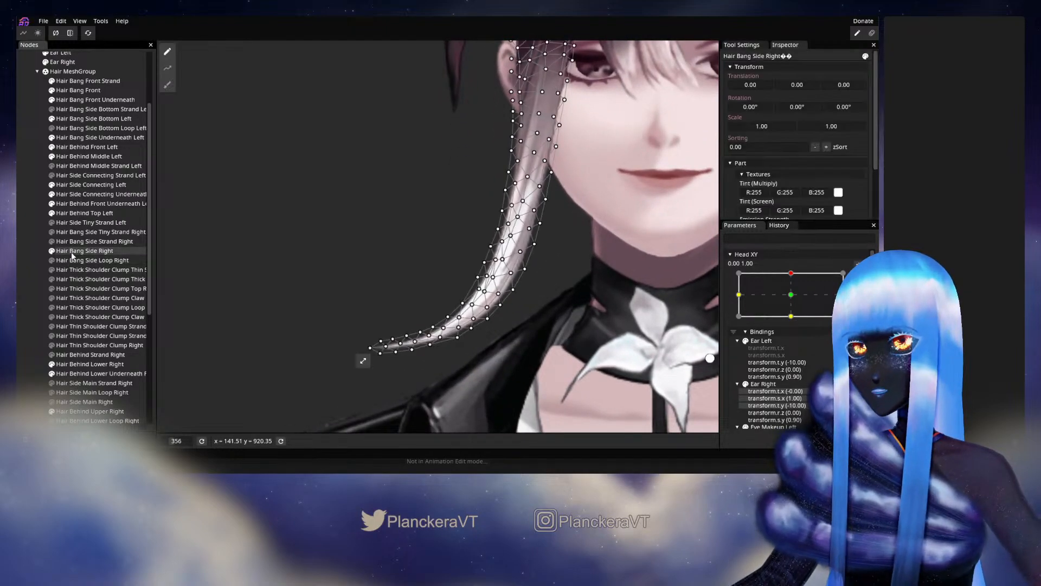
scroll(516, 312, up, 3)
click(514, 301)
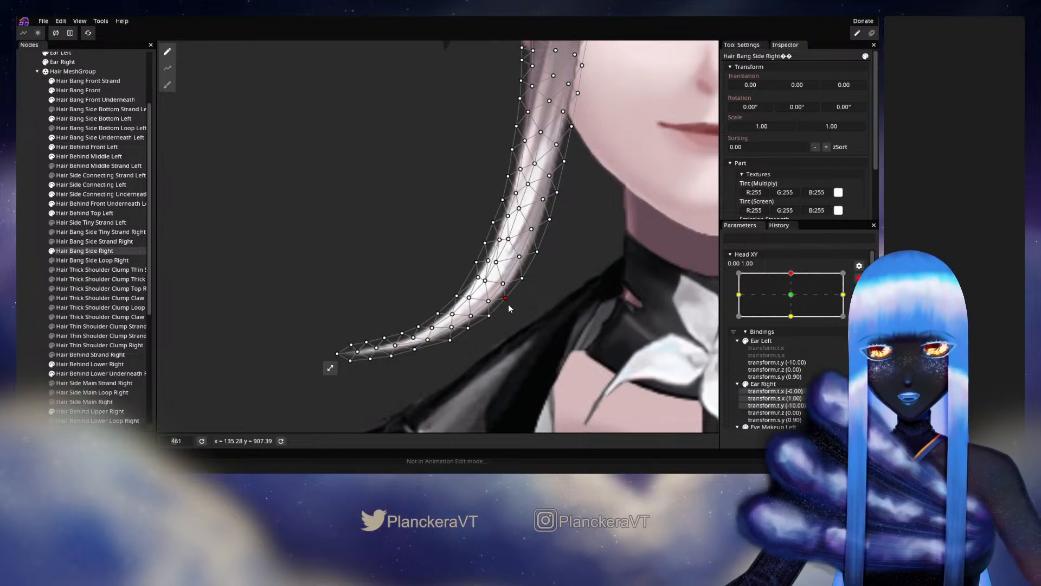
drag(509, 299, 509, 300)
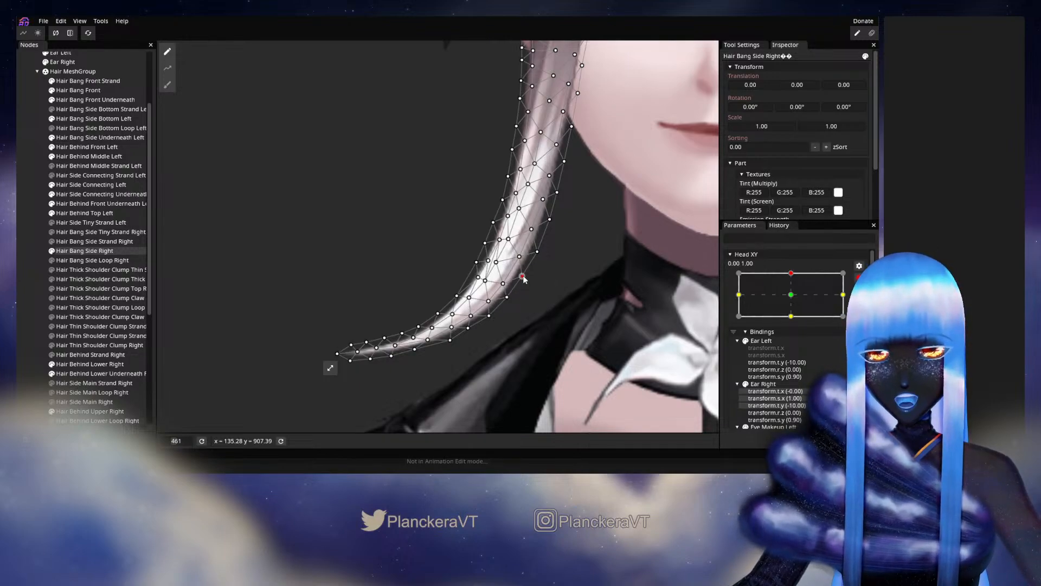
click(538, 253)
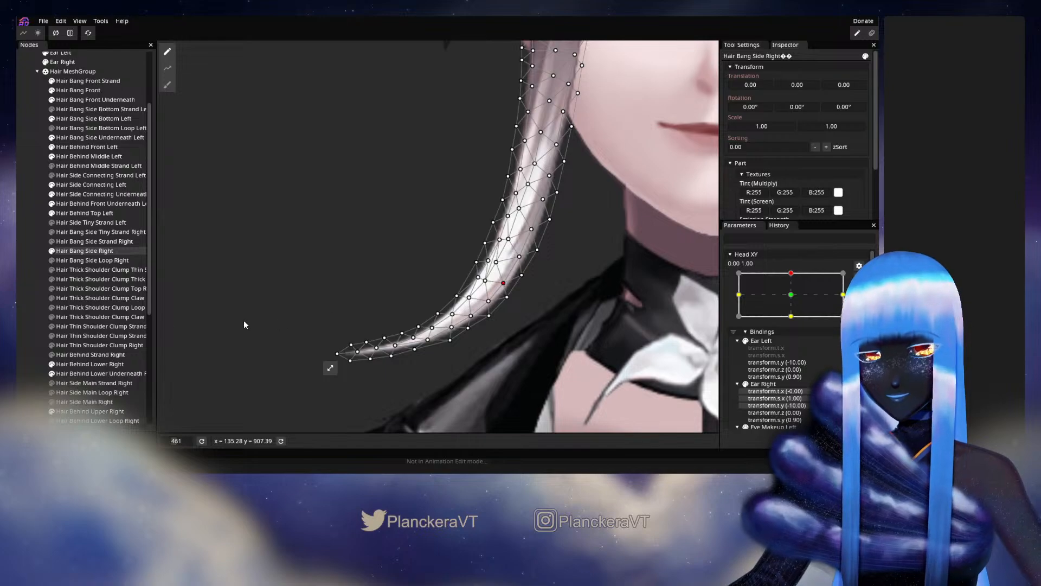
click(33, 325)
Preview the bang's lower curl by moving Head XY slightly around 0.00, 1.00, and rearm the keypoint.
scroll(488, 325, down, 3)
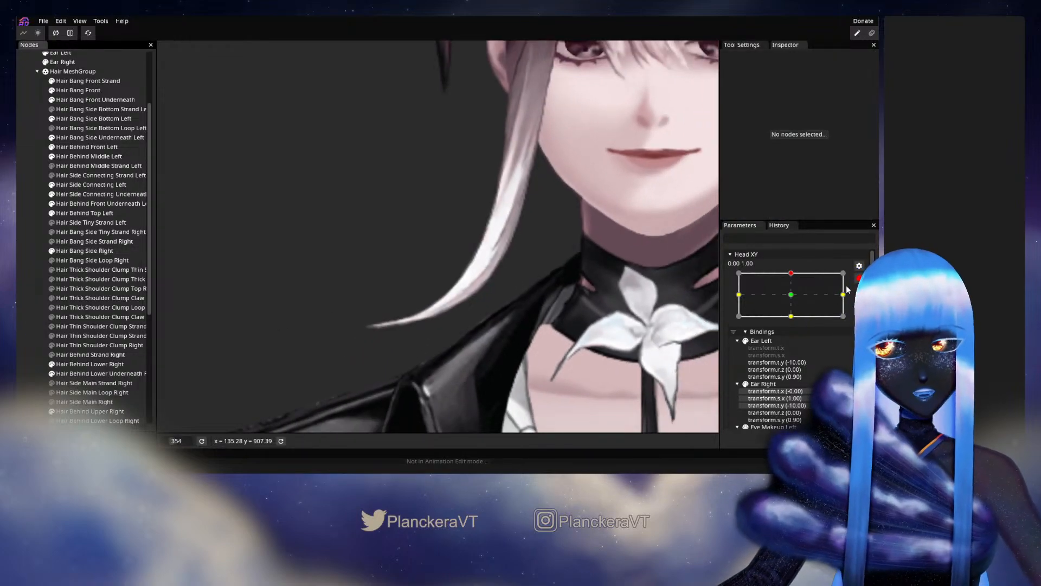
click(858, 278)
mouse_move(801, 304)
mouse_down()
mouse_move(796, 324)
mouse_move(792, 303)
mouse_up()
click(858, 304)
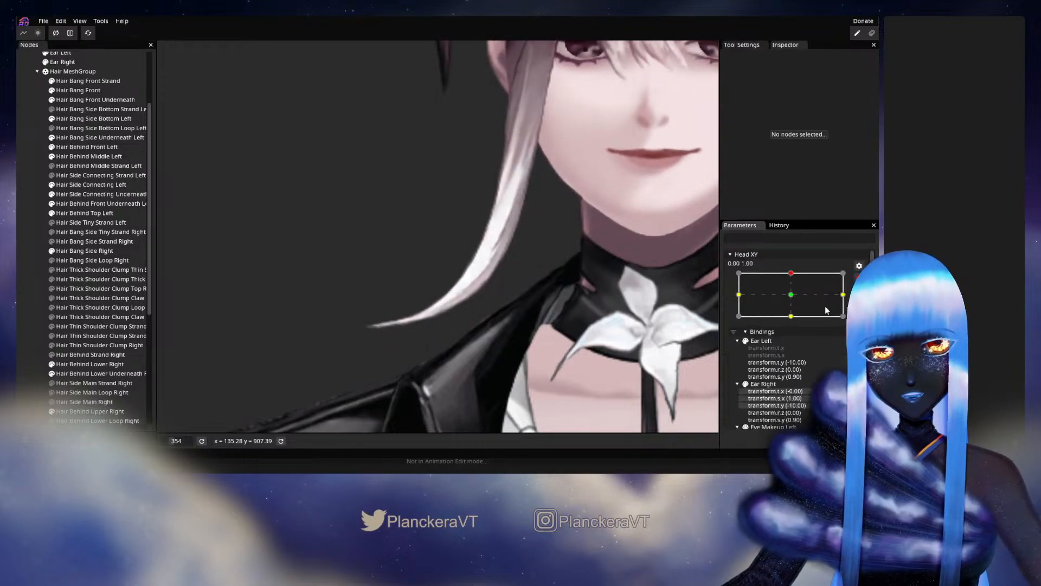
Reselect Hair Bang Side Right, reposition the inner and outline vertices around the lower curl's bend, and deselect it.
scroll(467, 301, up, 6)
click(79, 251)
scroll(552, 304, up, 5)
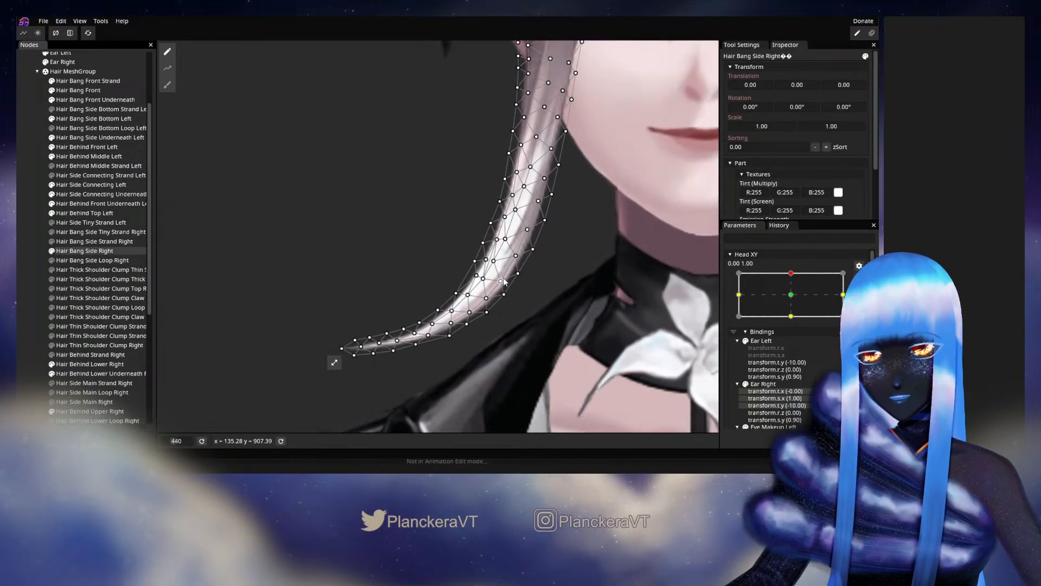
click(516, 256)
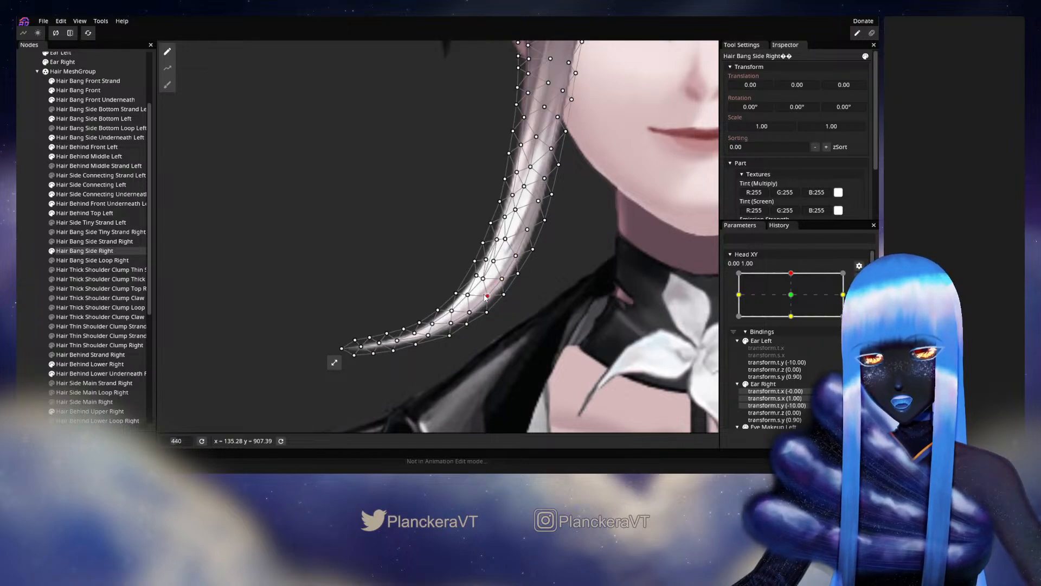
click(470, 296)
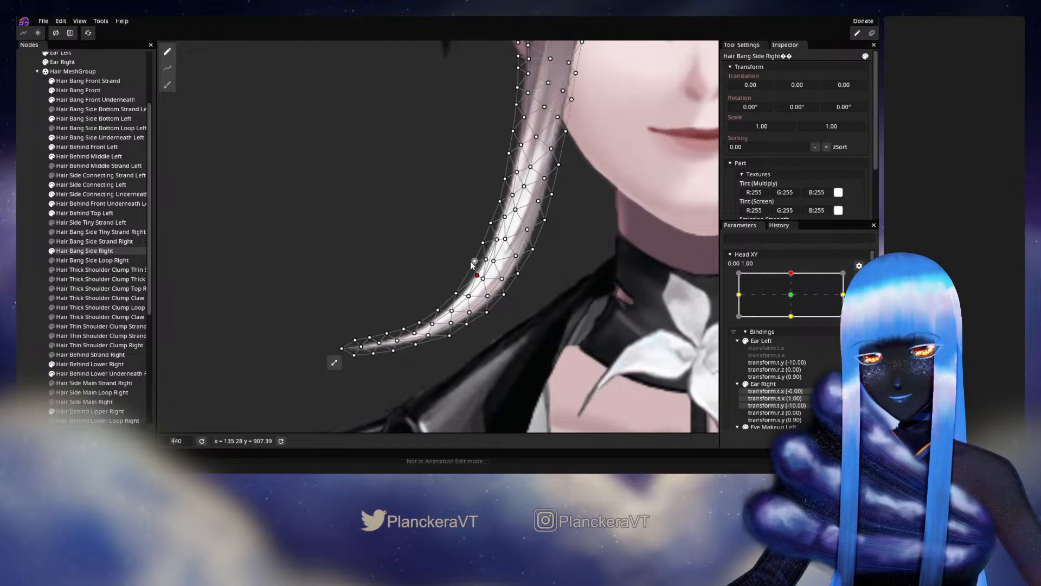
click(457, 293)
click(34, 315)
scroll(580, 316, down, 1)
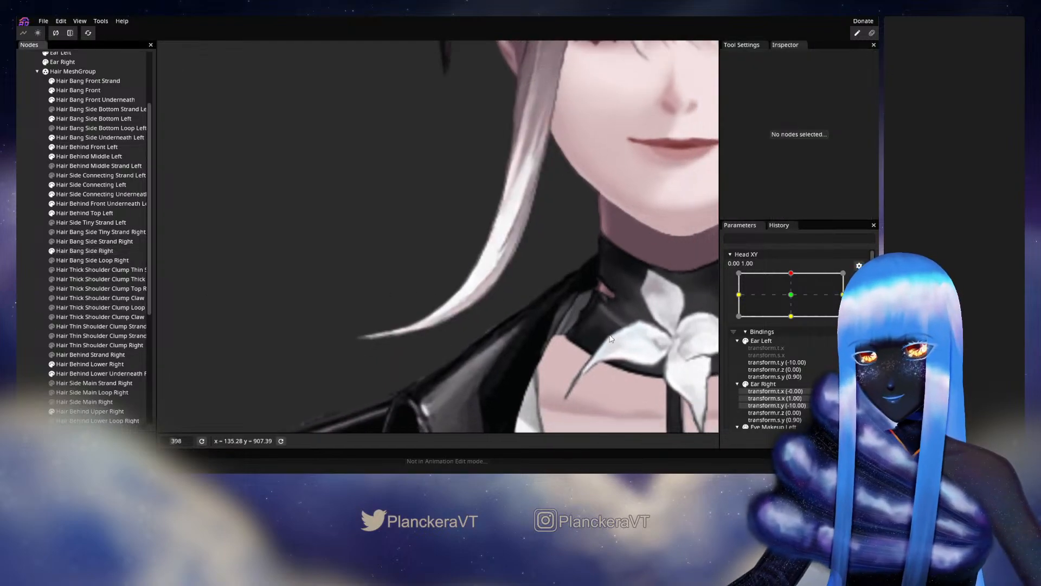
Preview the reshaped bend by moving Head XY slightly around 0.00, 1.00, and rearm the keypoint.
click(858, 264)
scroll(560, 299, down, 1)
scroll(560, 300, down, 1)
mouse_move(794, 299)
mouse_down()
mouse_move(791, 325)
mouse_move(795, 299)
mouse_up()
click(864, 304)
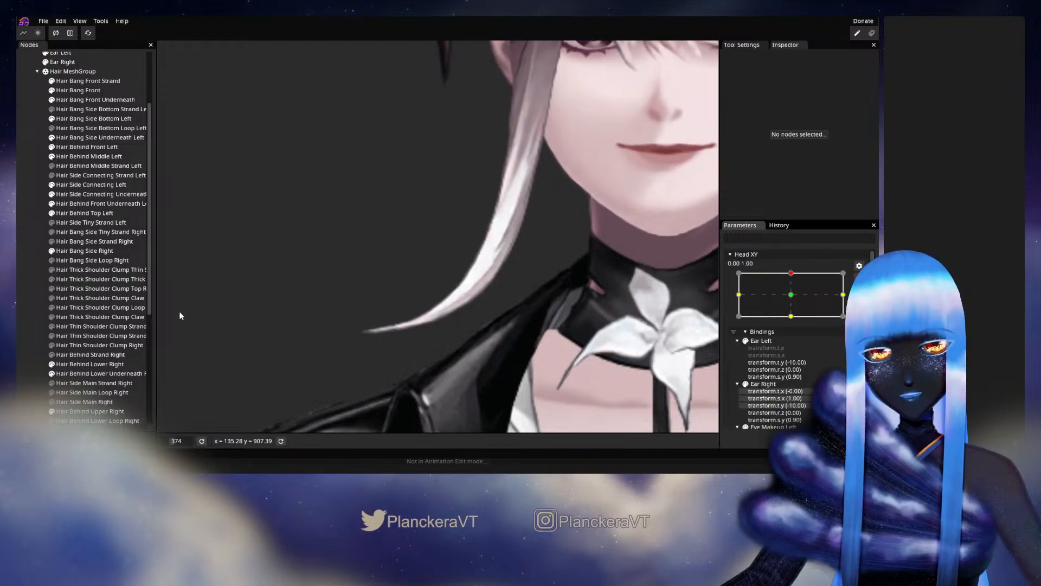
Reselect Hair Bang Side Right, adjust the neck-side edge and inner vertices above the curl's bend, and deselect it.
click(70, 251)
scroll(477, 304, up, 3)
click(440, 283)
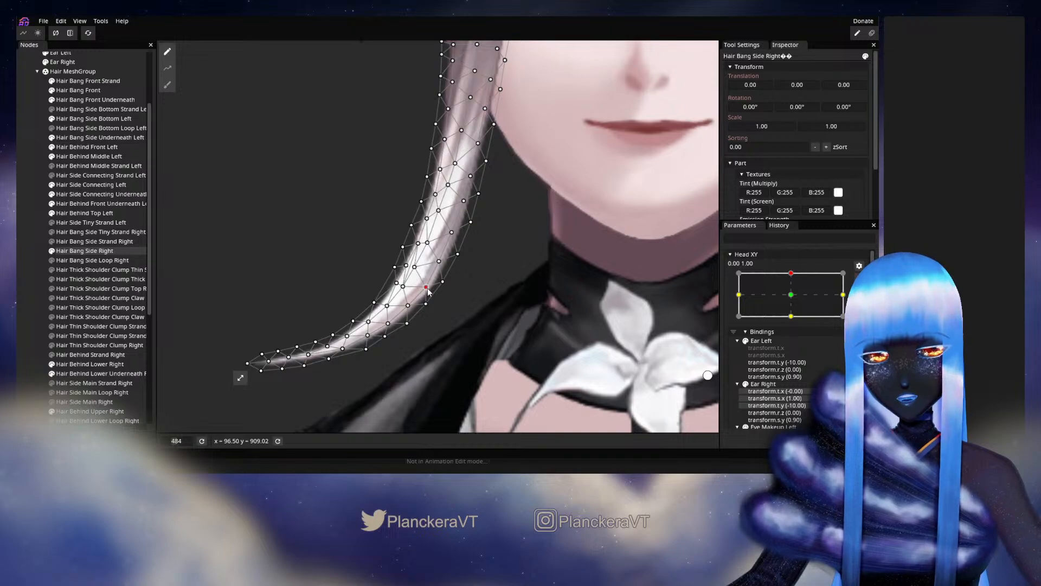
click(426, 305)
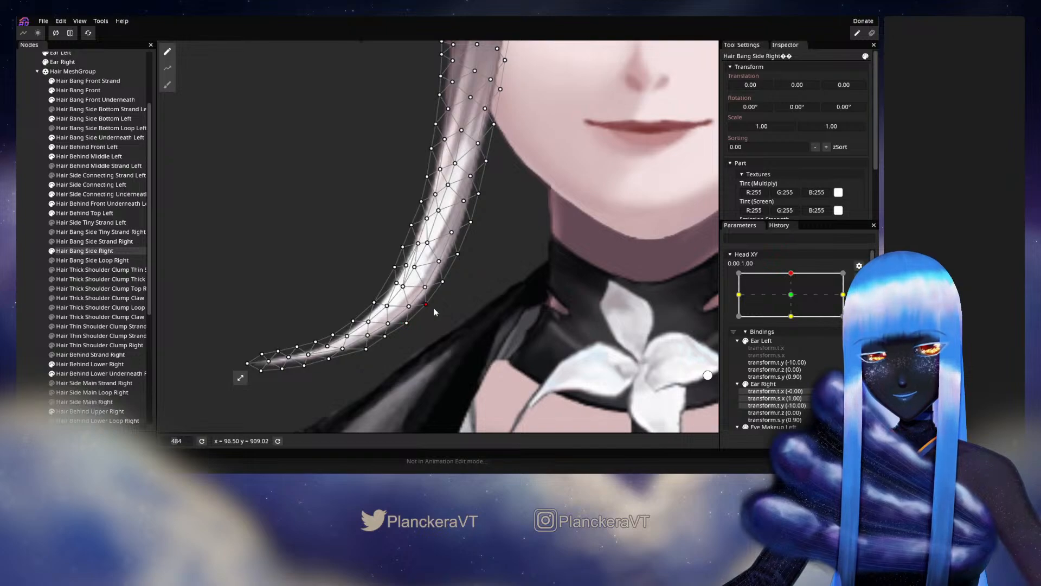
click(438, 262)
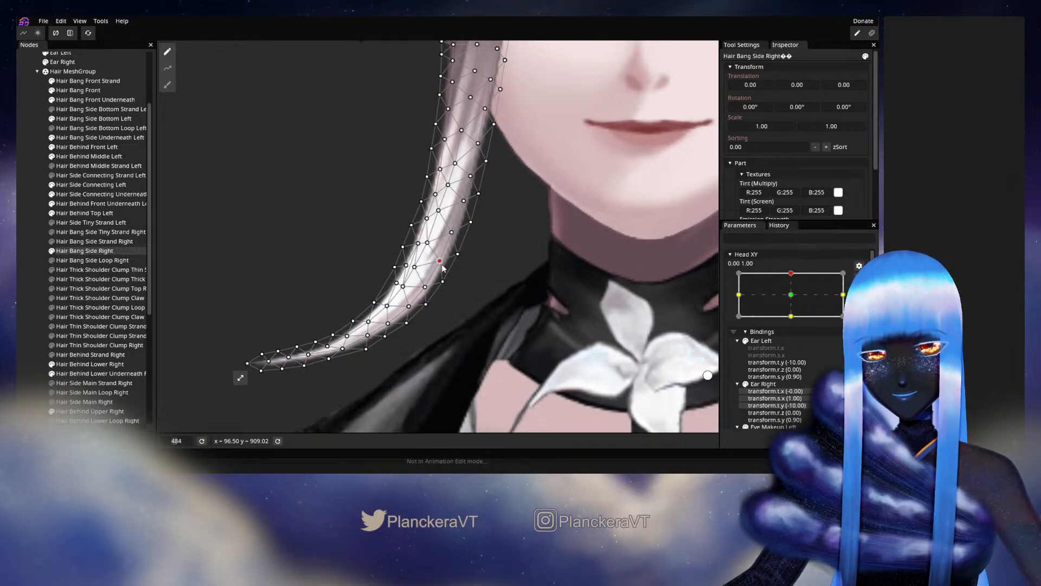
click(16, 282)
scroll(595, 339, down, 4)
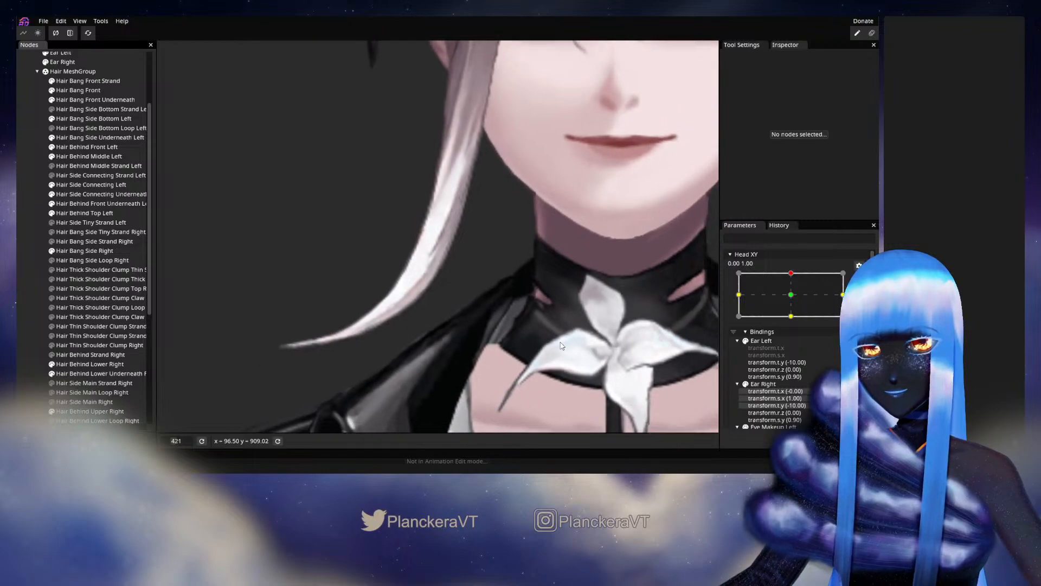
Preview the bang's neck-side edge by moving Head XY slightly off 0.00, 1.00, and rearm the keypoint.
drag(533, 294, 554, 313)
scroll(554, 311, down, 2)
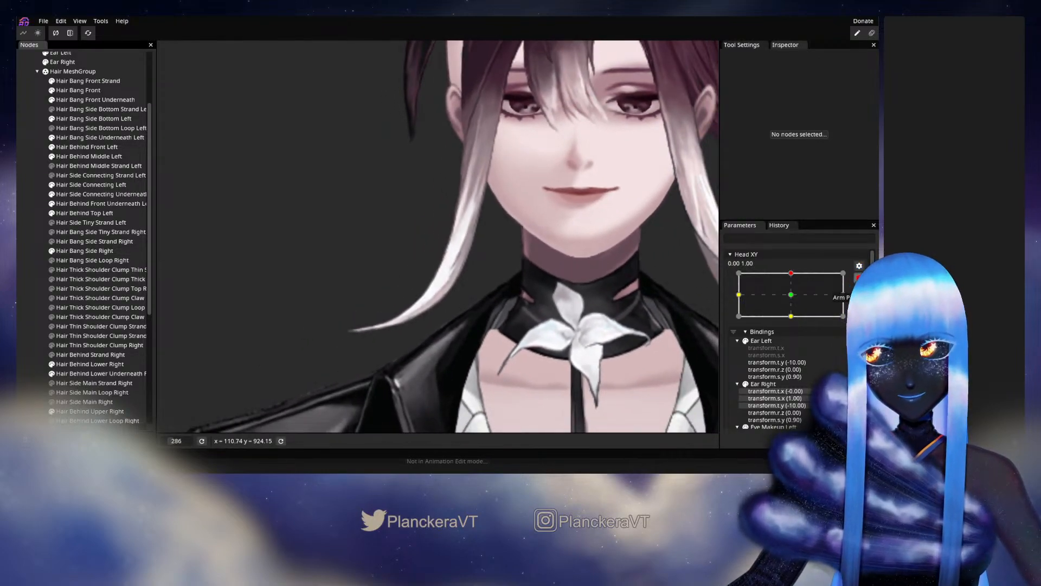
click(859, 282)
mouse_move(795, 300)
mouse_down()
mouse_move(796, 324)
mouse_move(796, 302)
mouse_up()
click(864, 318)
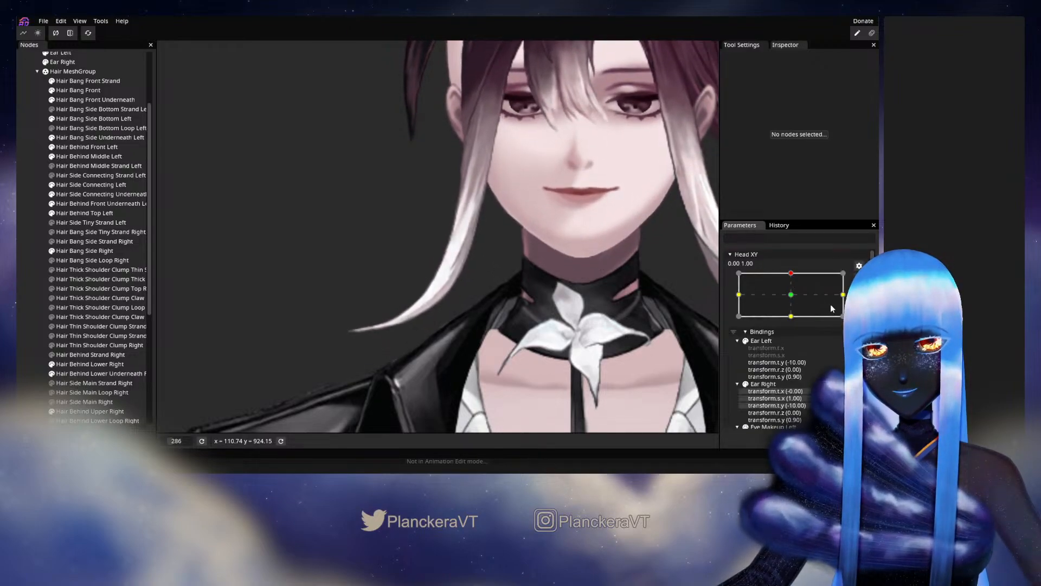
Reselect Hair Bang Side Right, reposition the interior vertices at the bend of the lower curl, and deselect it.
click(82, 251)
scroll(424, 328, up, 4)
scroll(423, 328, up, 10)
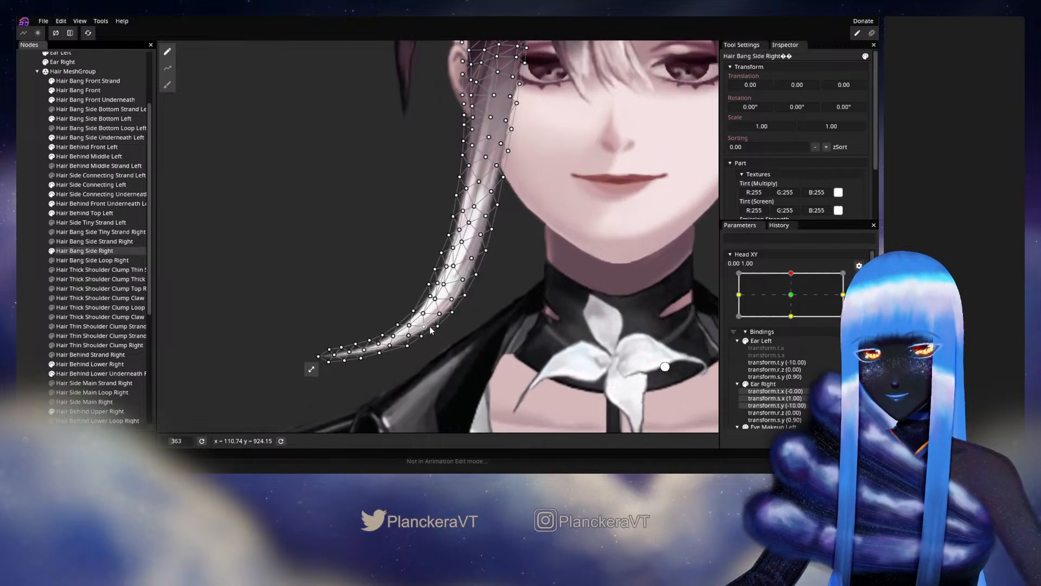
click(453, 312)
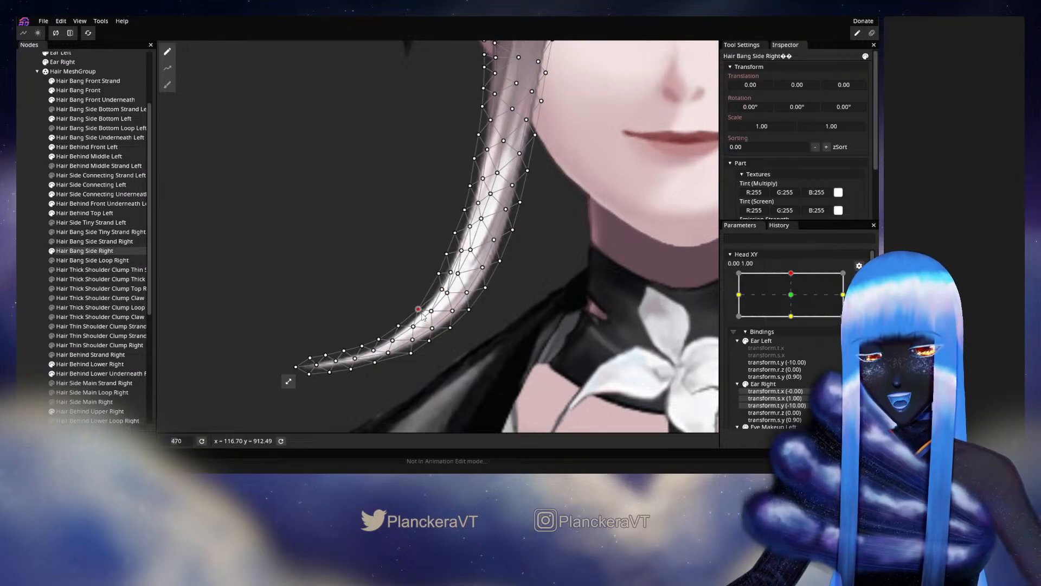
click(32, 300)
scroll(551, 348, down, 10)
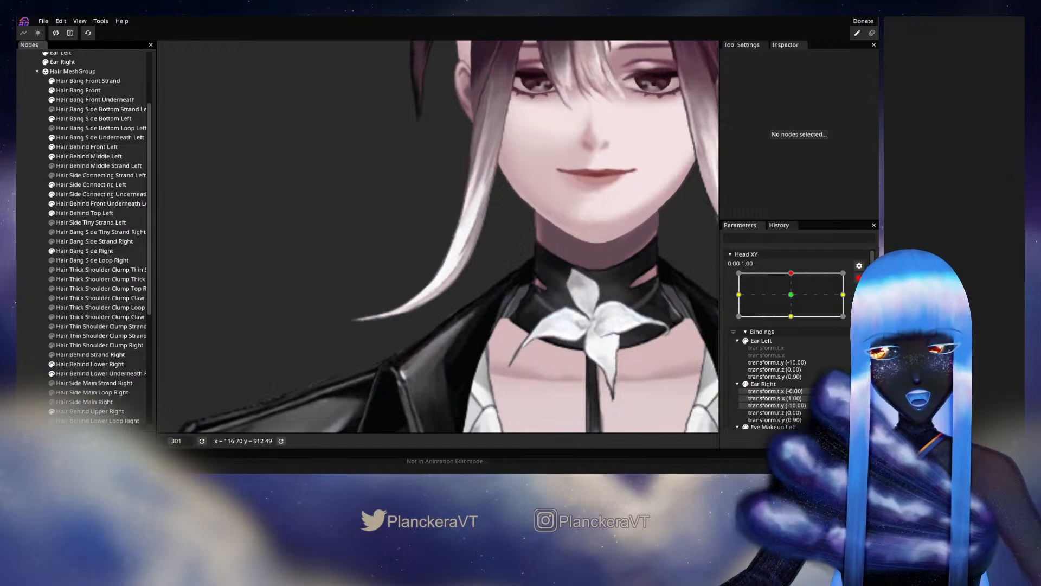
Preview the side bang by moving Head XY to about -0.10, 1.00, and rearm the 0.00, 1.00 keypoint.
click(859, 278)
mouse_move(794, 299)
mouse_down()
mouse_move(795, 323)
mouse_move(790, 299)
mouse_up()
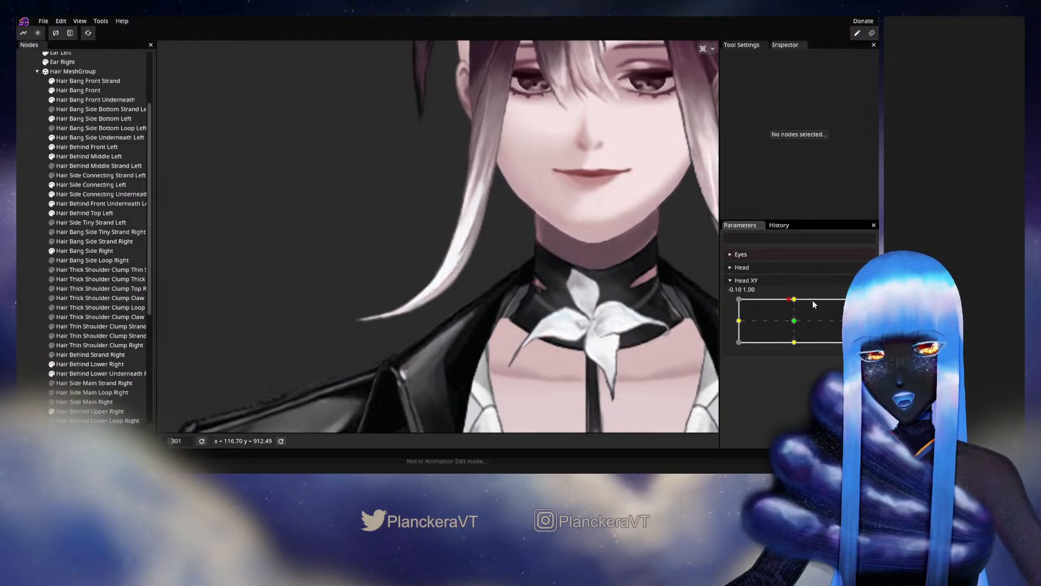
click(865, 303)
scroll(383, 285, up, 2)
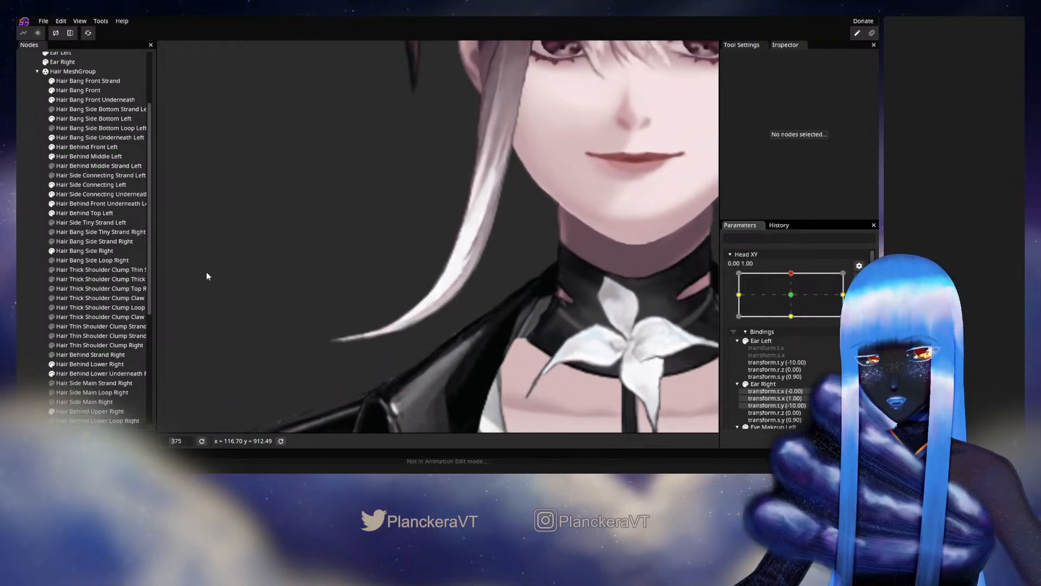
Reselect Hair Bang Side Right, adjust the lower-curl vertices while checking the mesh near Head XY -0.02, 1.00, and deselect it.
click(105, 251)
scroll(488, 320, up, 2)
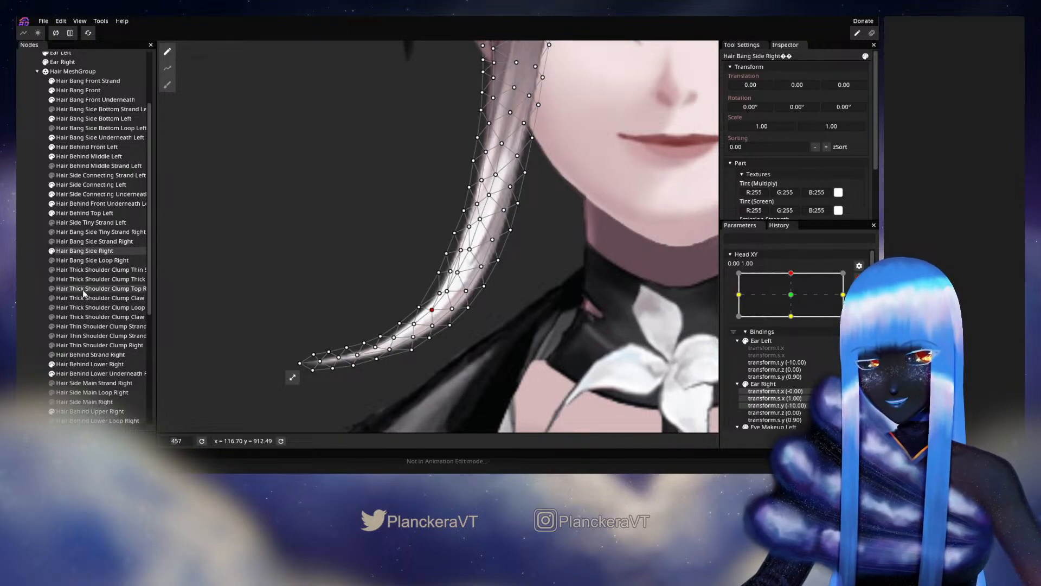
click(859, 278)
mouse_move(796, 300)
mouse_down()
mouse_move(793, 319)
mouse_move(795, 302)
mouse_up()
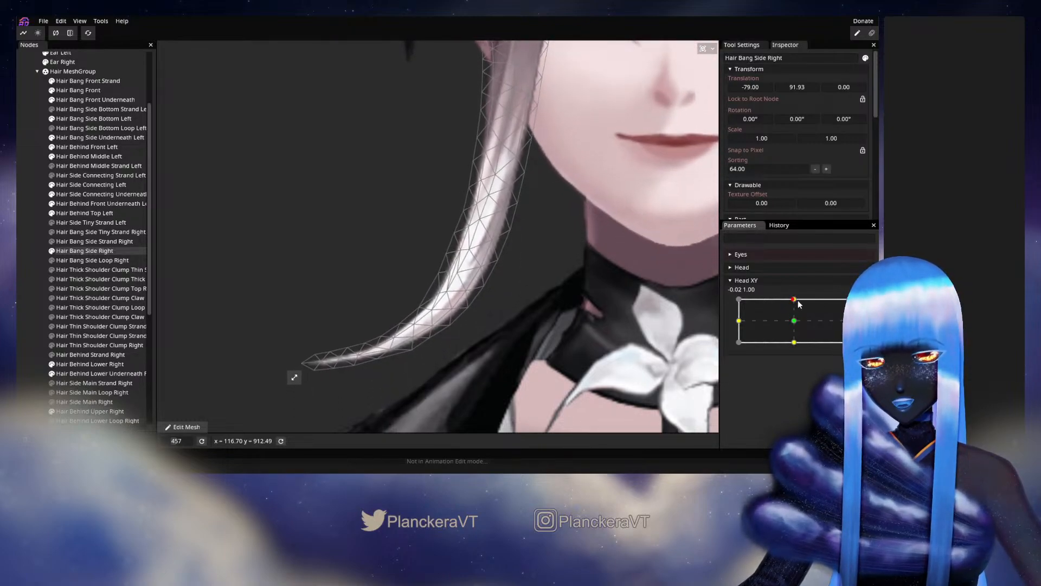
click(859, 303)
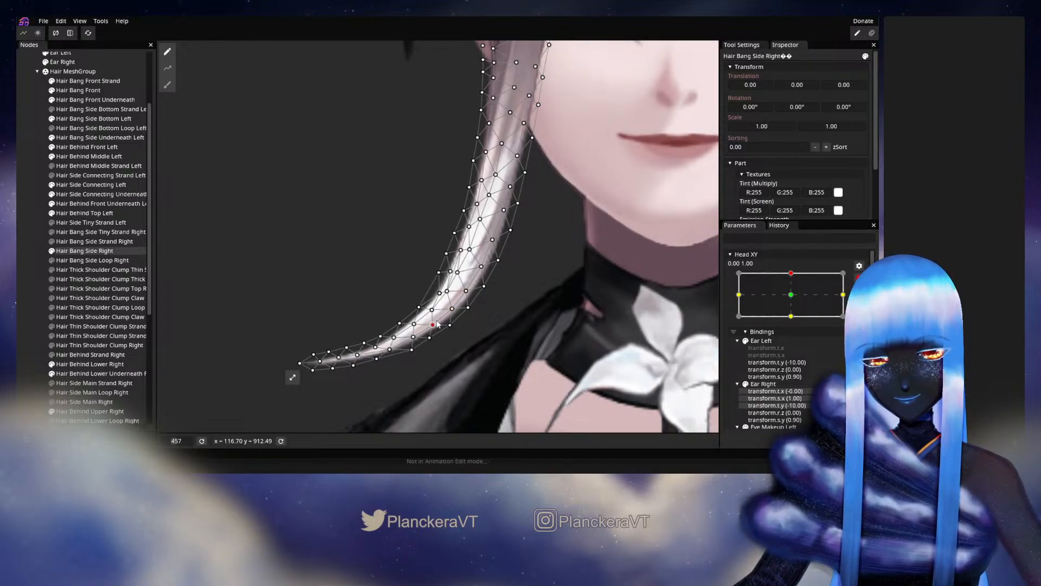
click(84, 302)
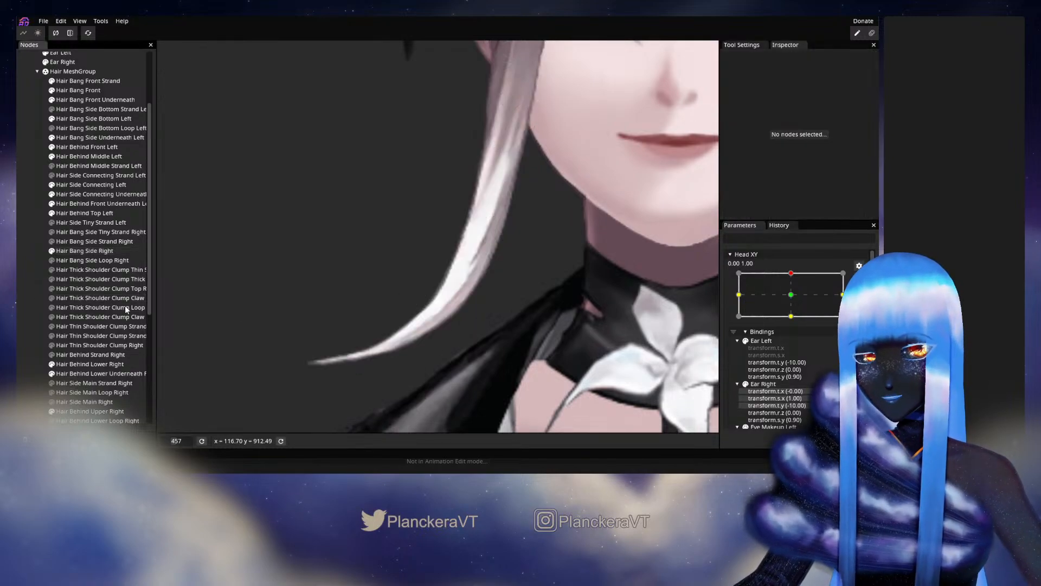
scroll(595, 324, down, 3)
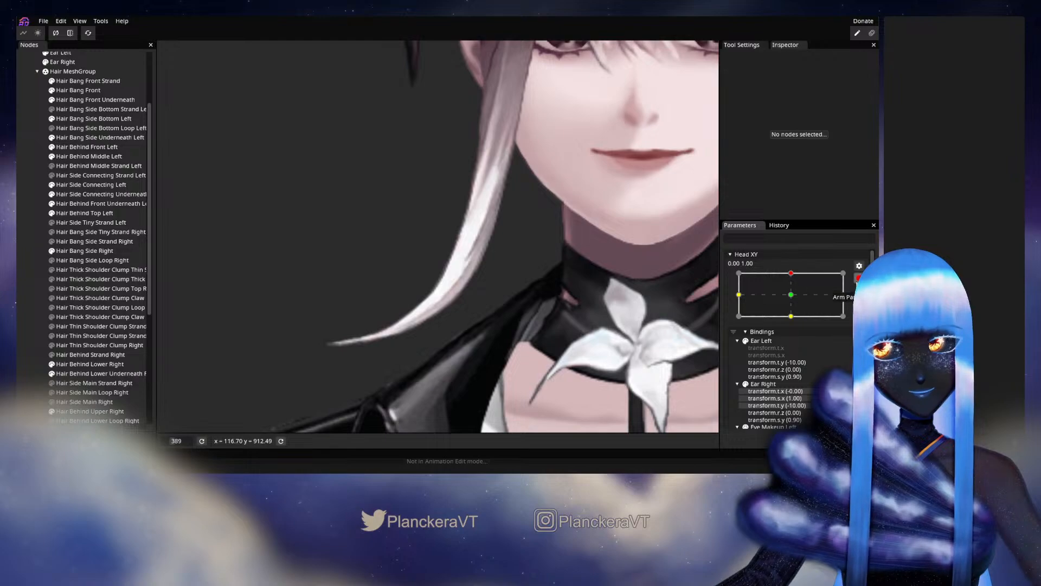
Preview the lower curl by moving Head XY to about 0.03, 1.00, and rearm the 0.00, 1.00 keypoint.
click(859, 277)
mouse_move(793, 299)
mouse_down()
mouse_move(795, 315)
mouse_move(796, 299)
mouse_up()
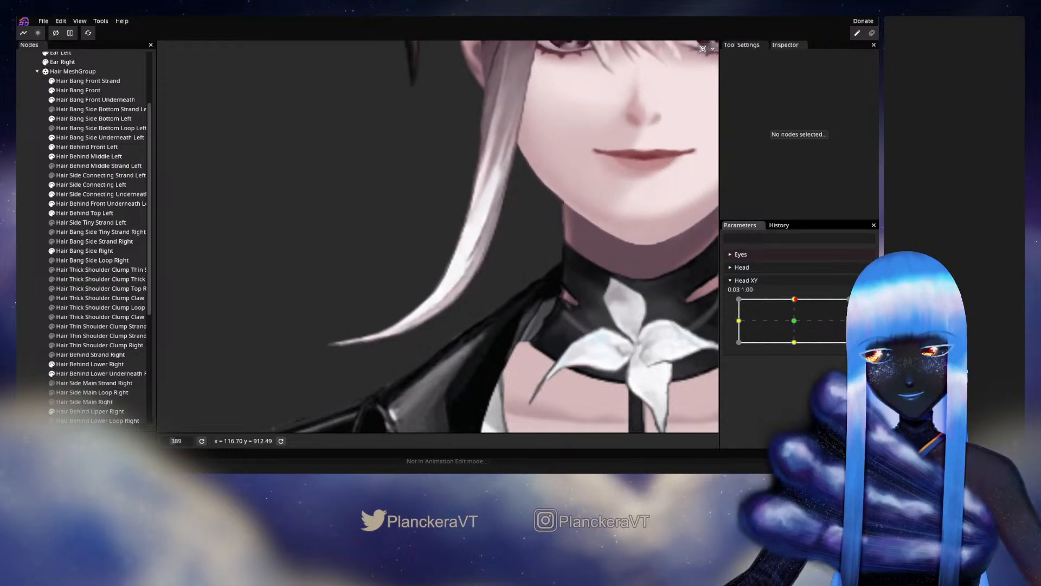
click(864, 303)
Reselect Hair Bang Side Right, reposition the inner vertex where the bend narrows toward the tip, and deselect it.
click(84, 251)
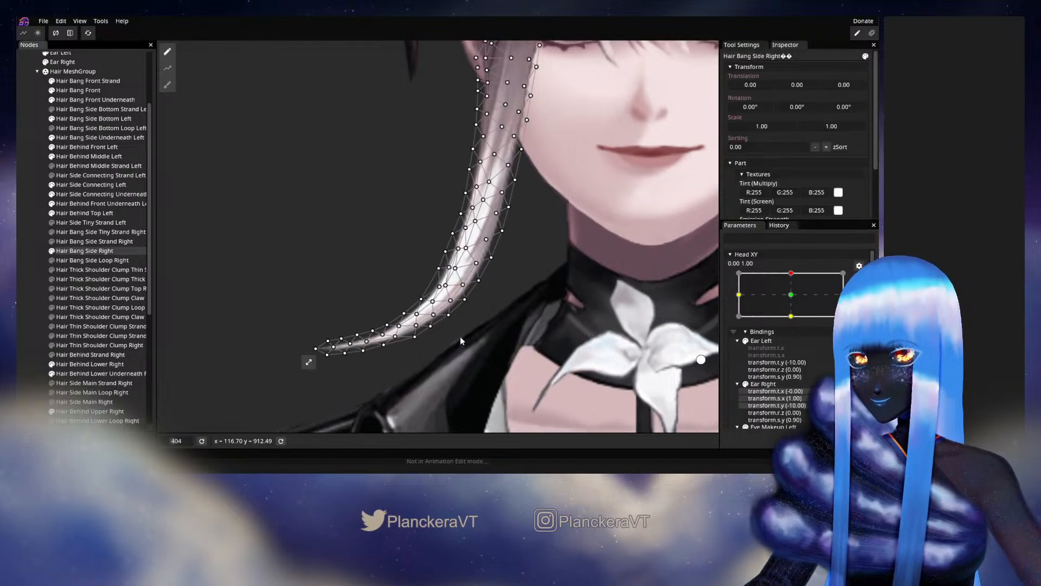
scroll(461, 334, up, 4)
scroll(467, 304, up, 2)
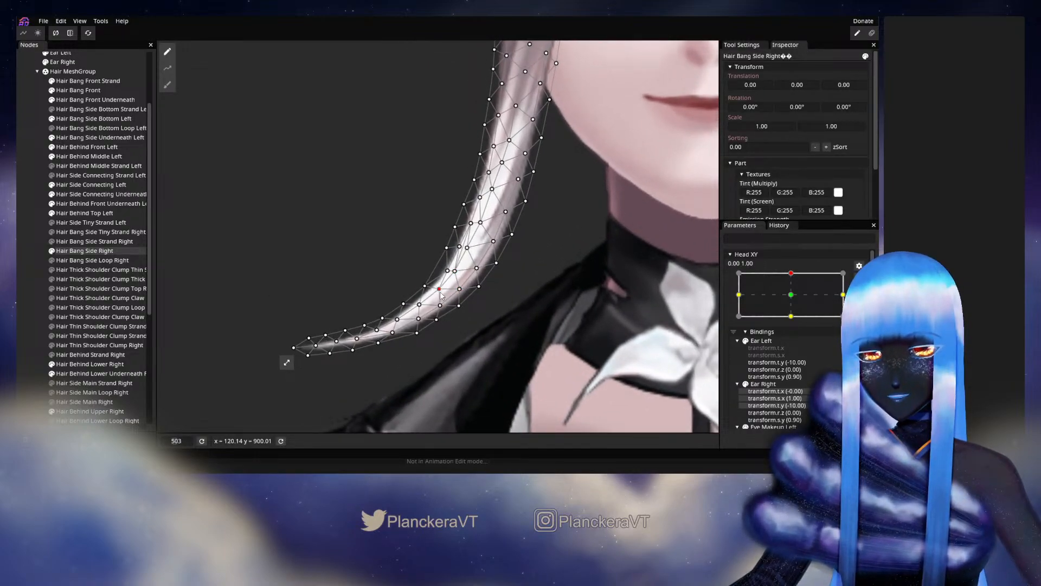
click(29, 311)
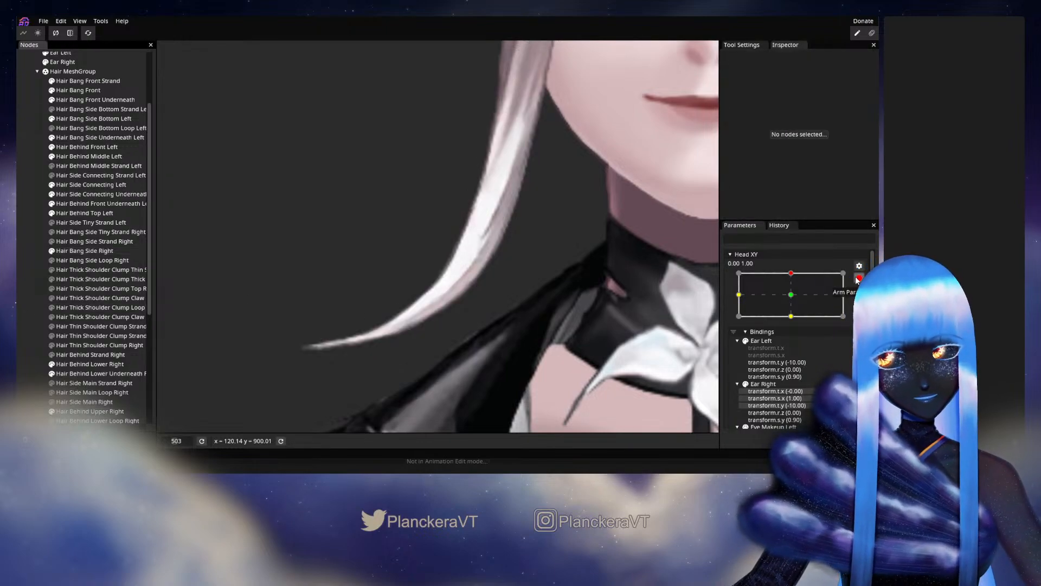
Preview the curl with small Head XY moves around 0.00, 1.00, reselect Hair Bang Side Right, and rearm the keypoint.
click(859, 278)
mouse_move(794, 299)
mouse_down()
mouse_move(794, 328)
mouse_move(799, 296)
mouse_up()
click(68, 251)
click(859, 304)
Refine the inner and edge vertices at the curl's bend, checking them against small Head XY moves around 0.00, 1.00.
scroll(412, 333, up, 2)
scroll(412, 333, up, 2)
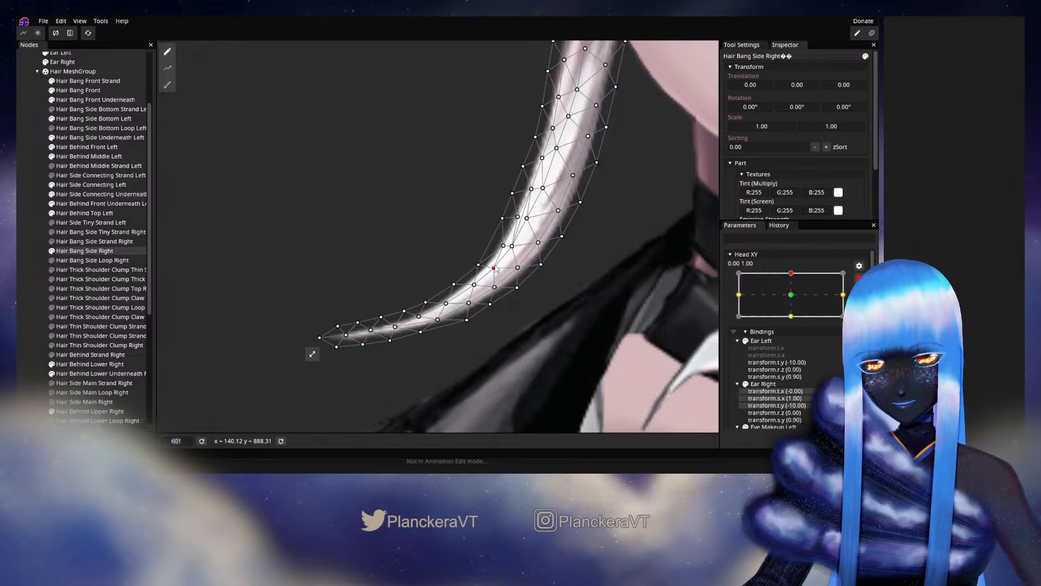
click(859, 277)
mouse_move(794, 298)
mouse_down()
mouse_move(792, 320)
mouse_move(795, 300)
mouse_up()
click(859, 304)
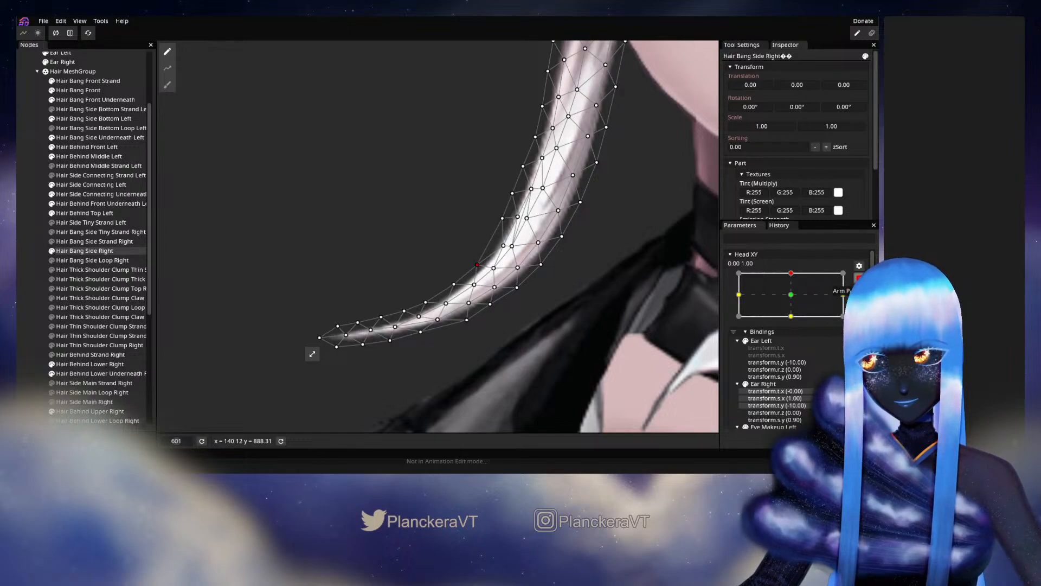
click(859, 278)
mouse_move(794, 300)
mouse_down()
mouse_move(794, 320)
mouse_move(796, 300)
mouse_up()
click(859, 304)
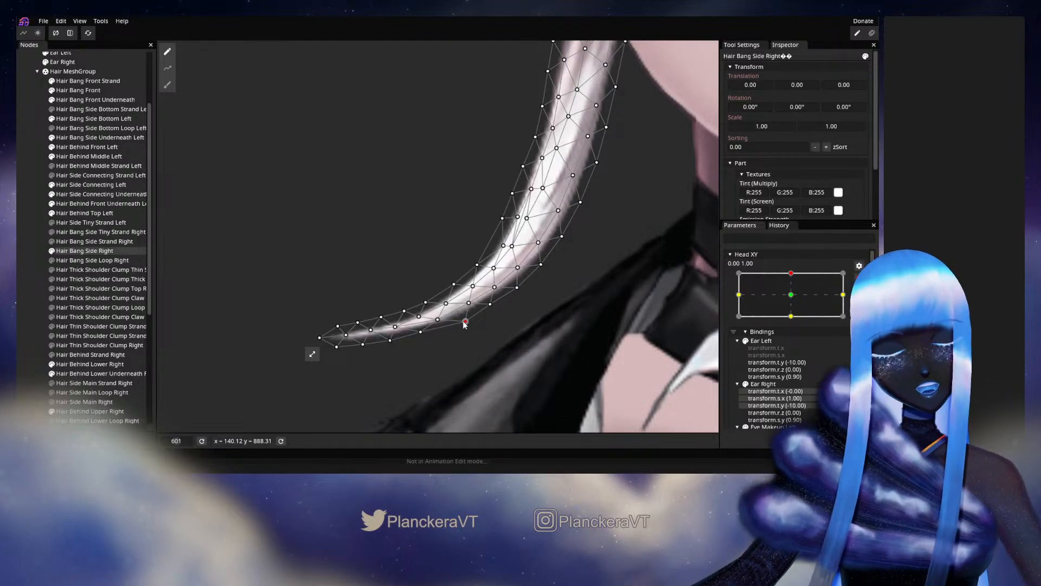
Adjust the upper outline vertices between the curl's bend and tip, checking them with small Head XY moves, and deselect the bang.
click(859, 278)
mouse_move(794, 299)
mouse_down()
mouse_move(794, 323)
mouse_move(794, 299)
mouse_up()
click(865, 304)
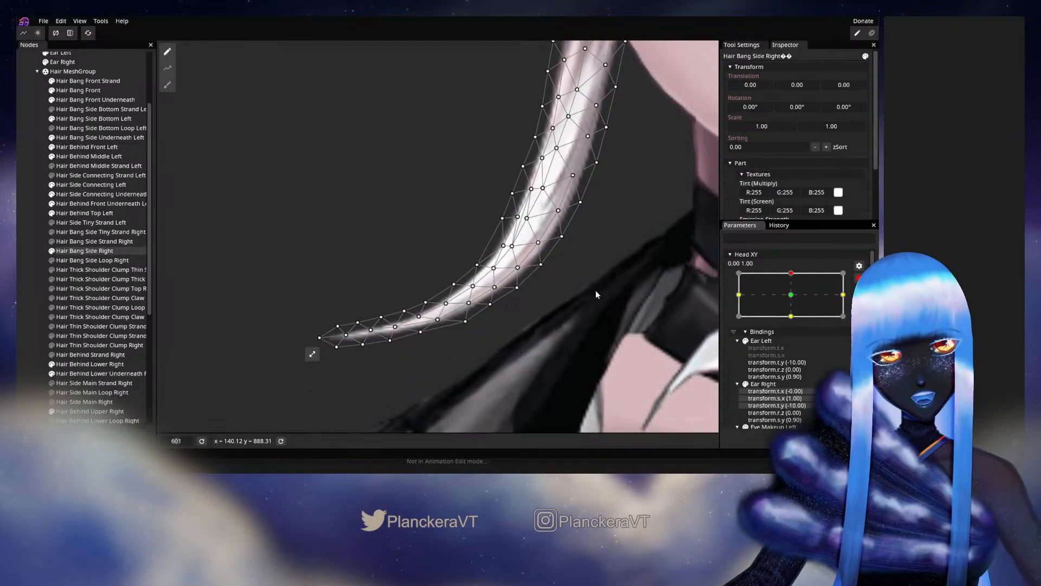
click(454, 284)
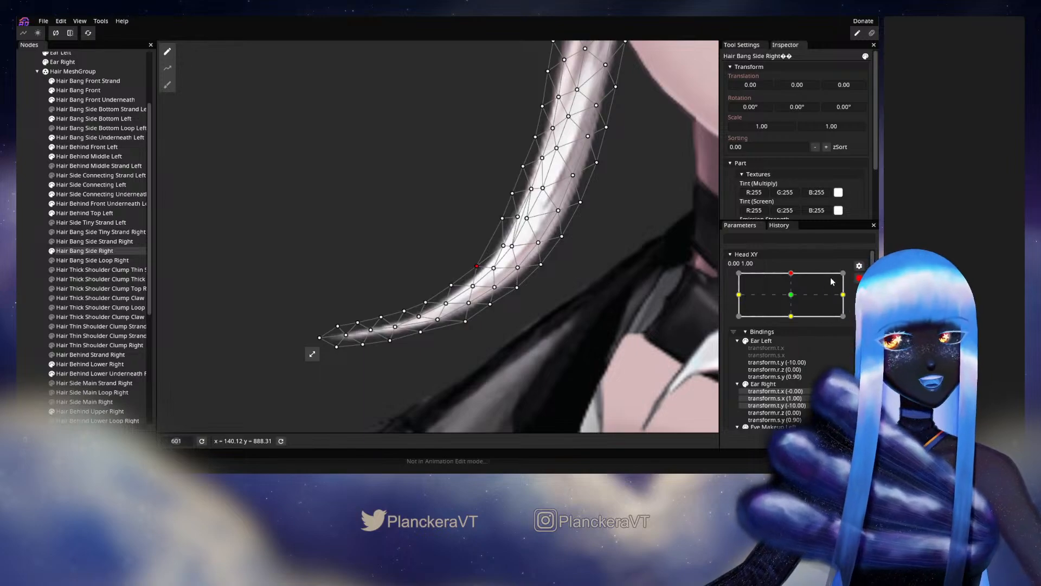
click(859, 278)
mouse_move(795, 299)
mouse_down()
mouse_move(794, 319)
mouse_move(799, 295)
mouse_up()
click(859, 304)
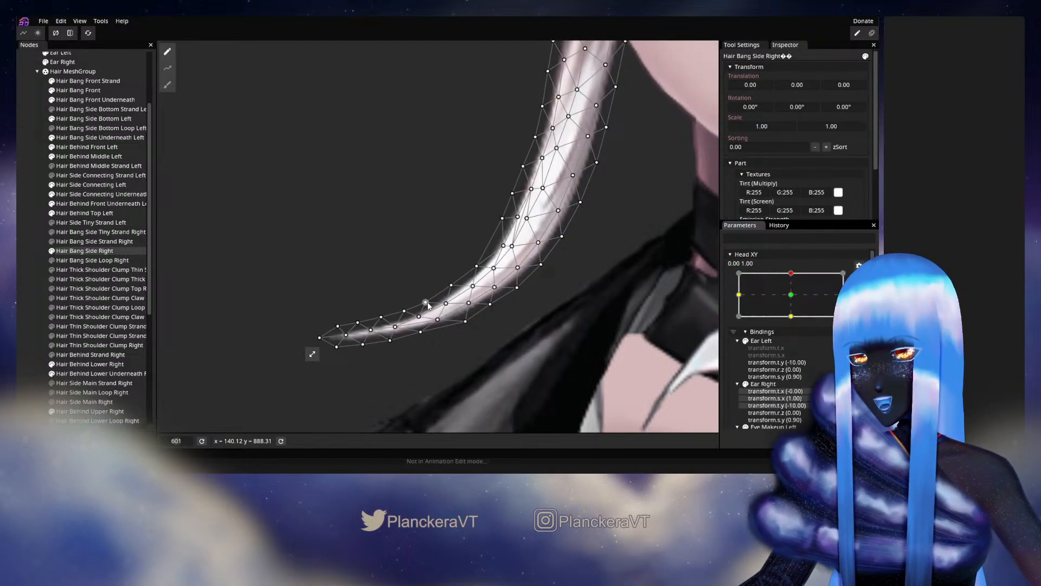
click(28, 269)
scroll(532, 238, down, 5)
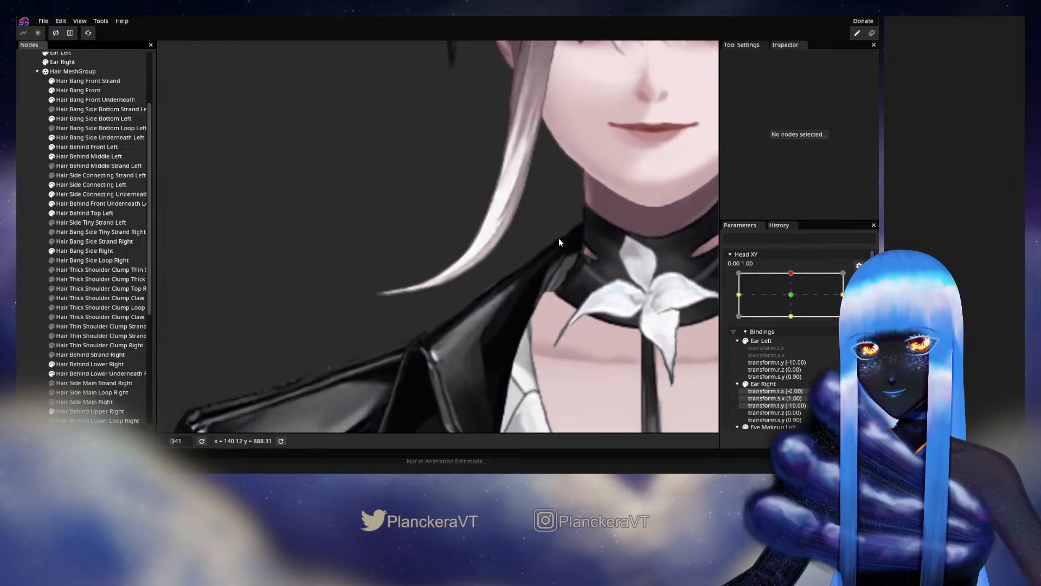
Preview the whole side bang by sweeping Head XY from 0.00, 1.00 toward the centre and back, and rearm the keypoint.
drag(559, 239, 542, 335)
scroll(542, 336, down, 2)
click(859, 278)
click(793, 299)
drag(795, 302, 796, 324)
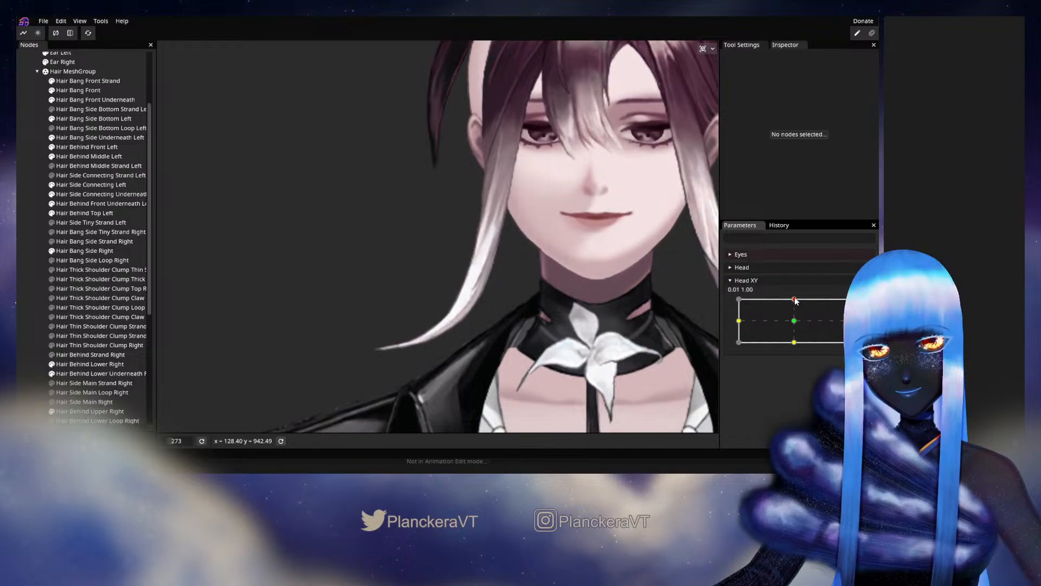
drag(795, 324, 799, 298)
click(859, 306)
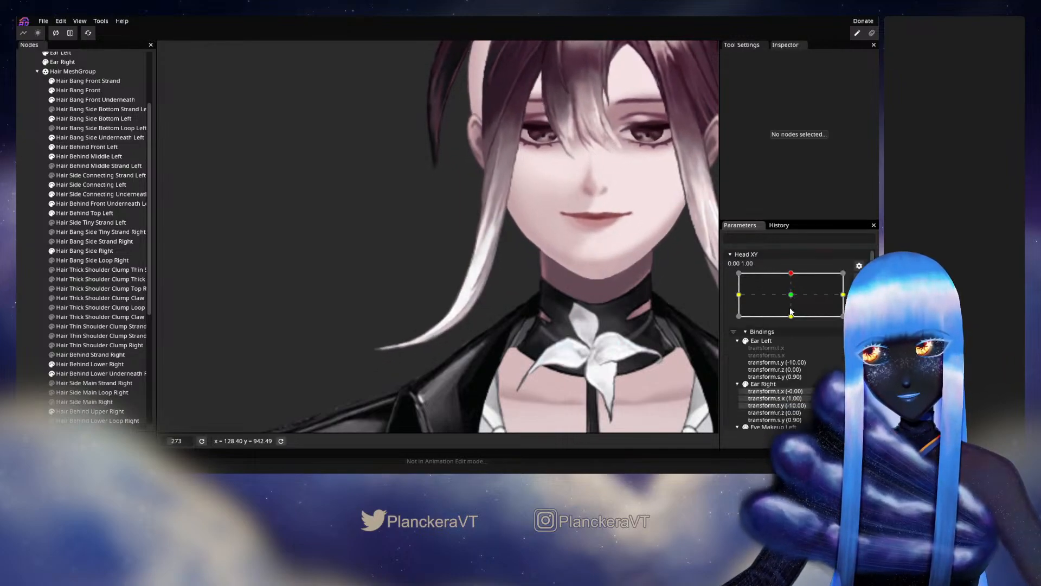
scroll(446, 365, up, 3)
drag(447, 366, 453, 270)
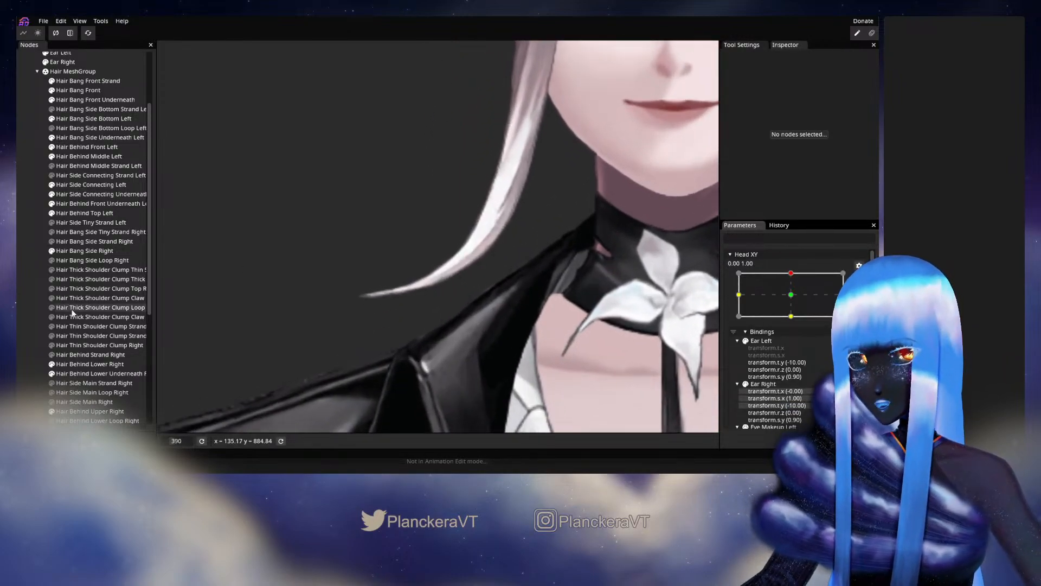
Reselect Hair Bang Side Right, adjust the vertices at the curl's lower bend, and deselect the bang.
click(74, 251)
scroll(439, 303, up, 2)
scroll(440, 311, up, 3)
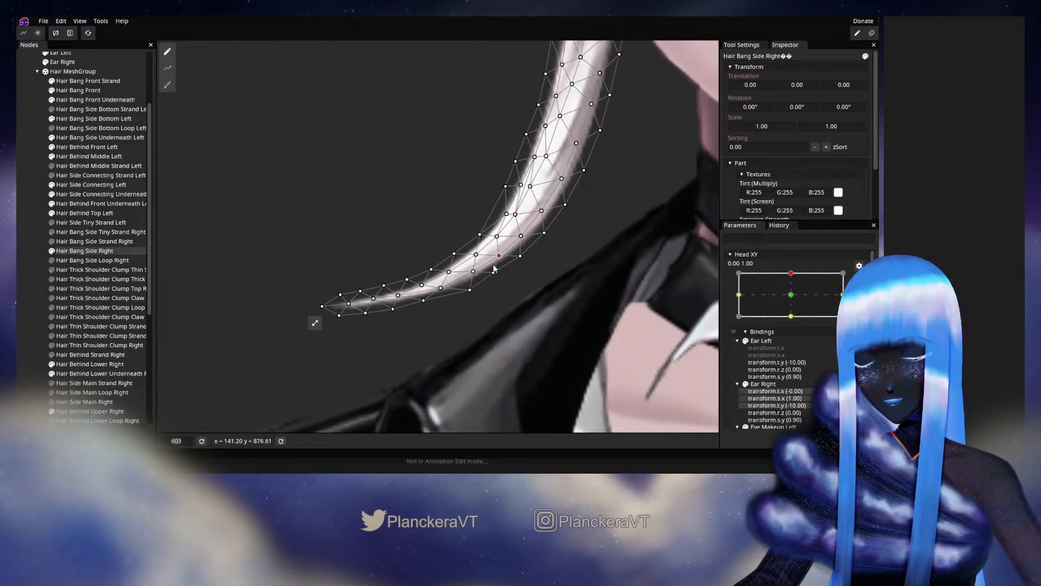
drag(492, 277, 495, 280)
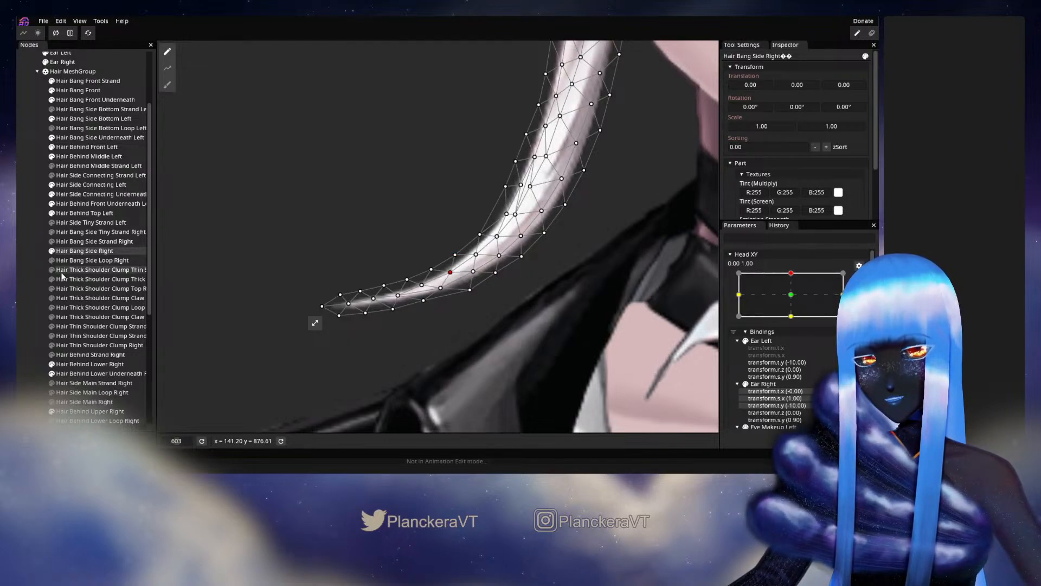
click(35, 281)
scroll(425, 258, down, 3)
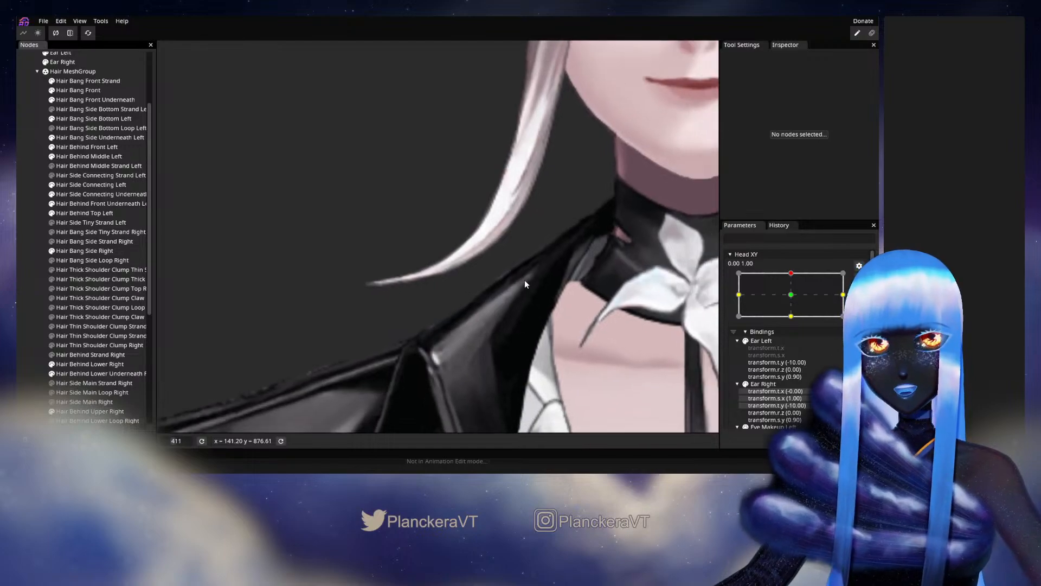
scroll(525, 283, down, 3)
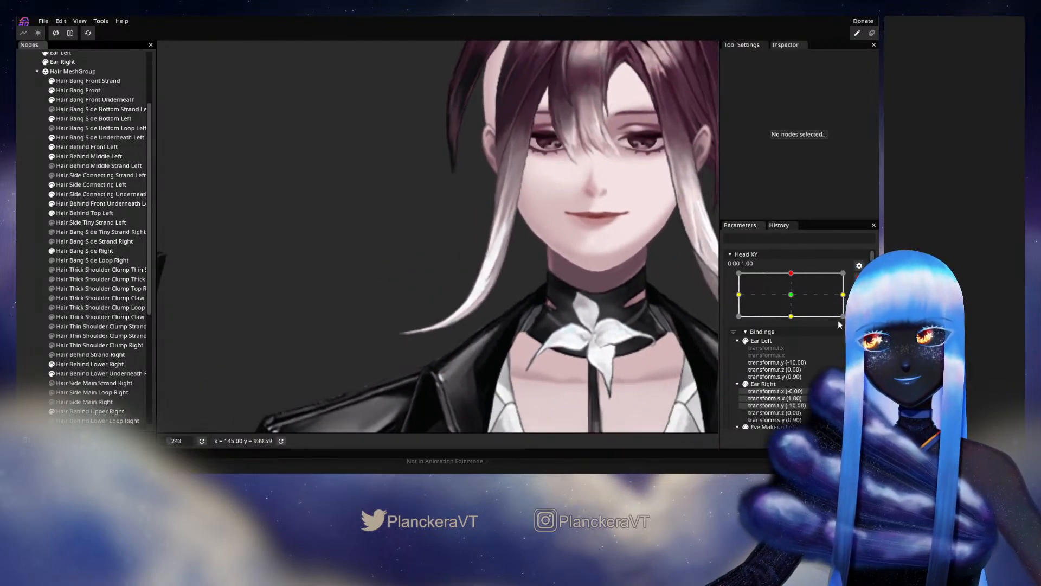
Preview the bang with a small Head XY move around 0.00, 1.00, save the model, and rearm the keypoint.
click(859, 278)
mouse_move(795, 300)
mouse_down()
mouse_move(795, 323)
mouse_move(793, 298)
mouse_up()
key(ctrl+s)
click(865, 305)
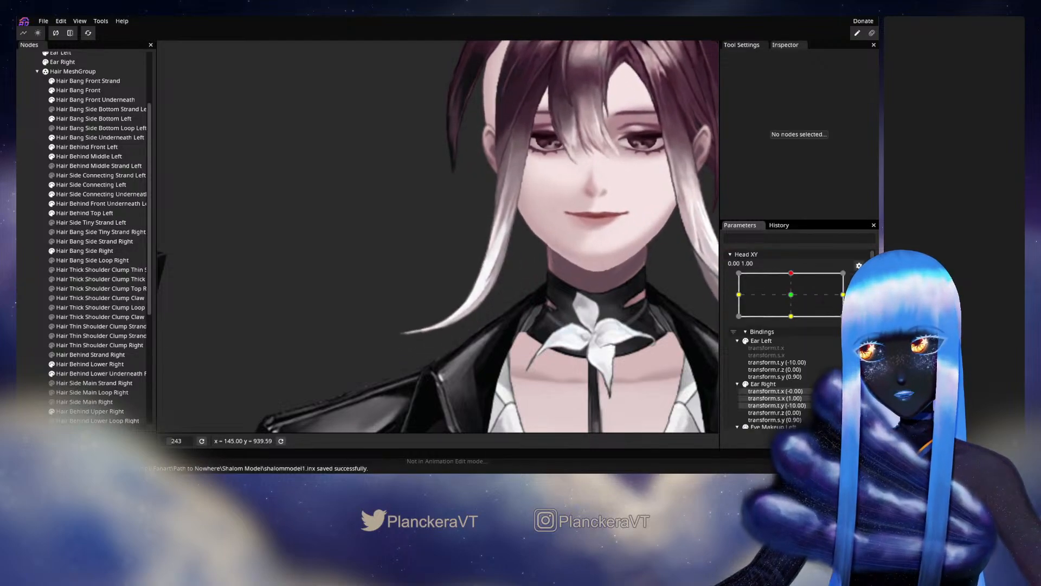
Adjust the upper edge vertices of Hair Bang Side Right at the curl's bend, checking them with a small Head XY move.
scroll(431, 344, up, 5)
scroll(445, 303, up, 3)
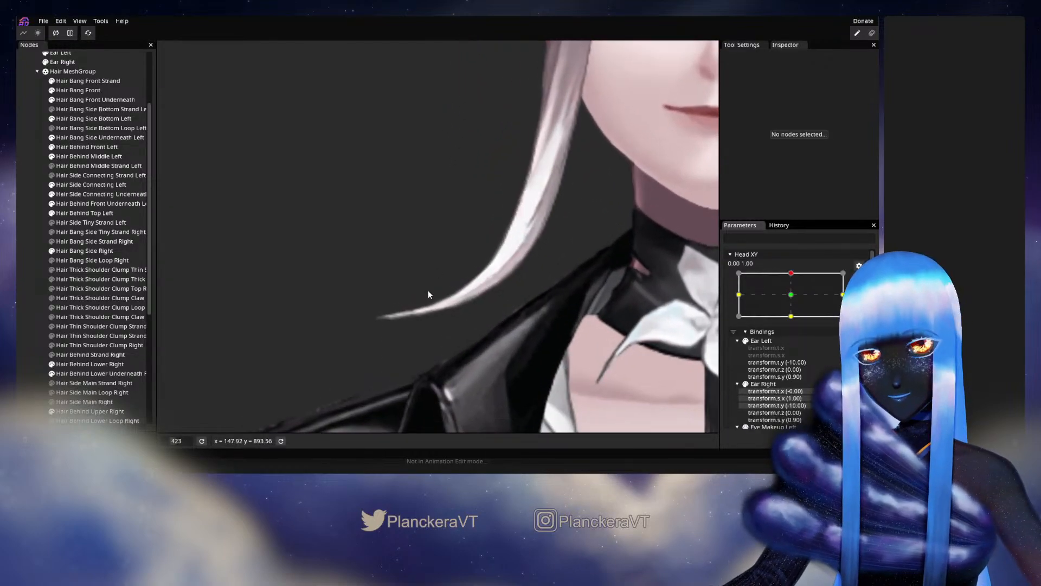
click(412, 310)
scroll(462, 308, up, 2)
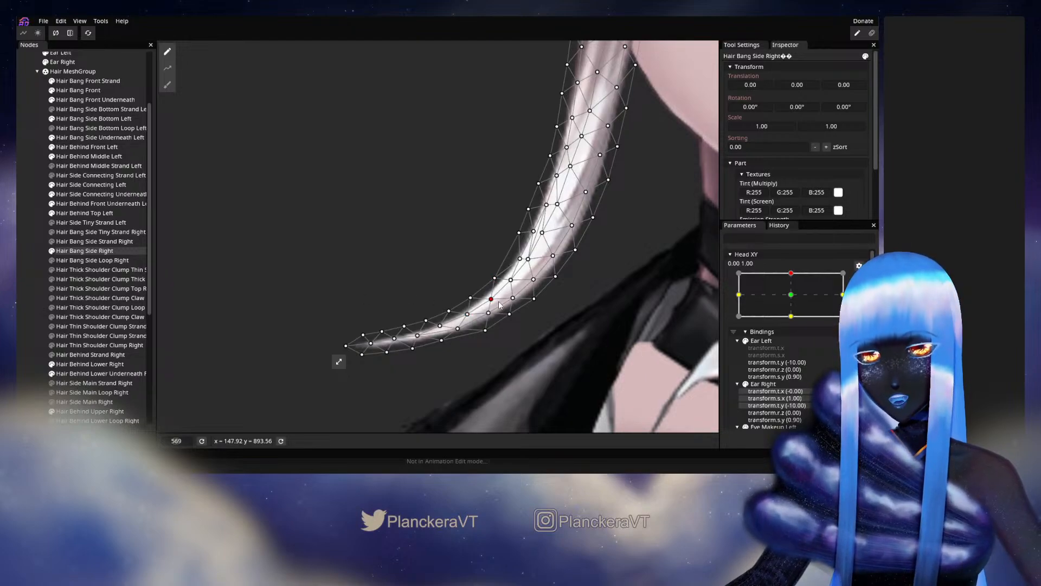
click(470, 298)
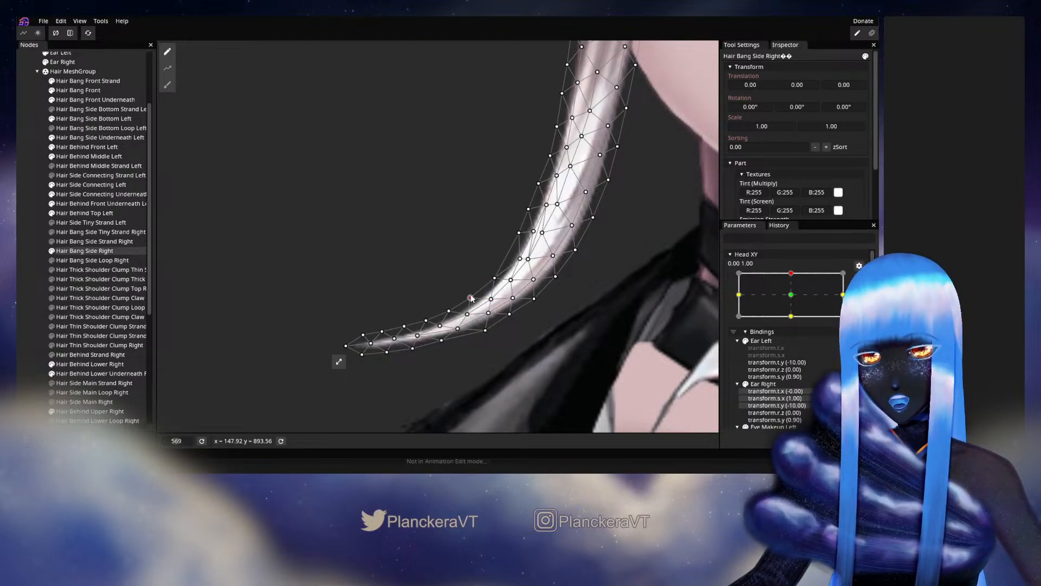
click(21, 304)
scroll(485, 302, down, 1)
scroll(485, 302, down, 5)
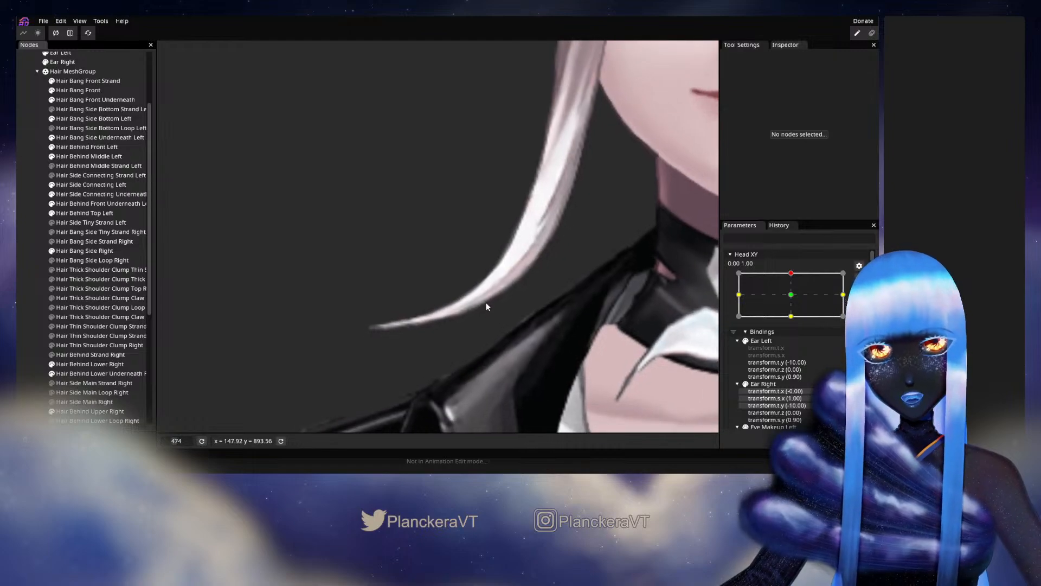
scroll(473, 358, down, 1)
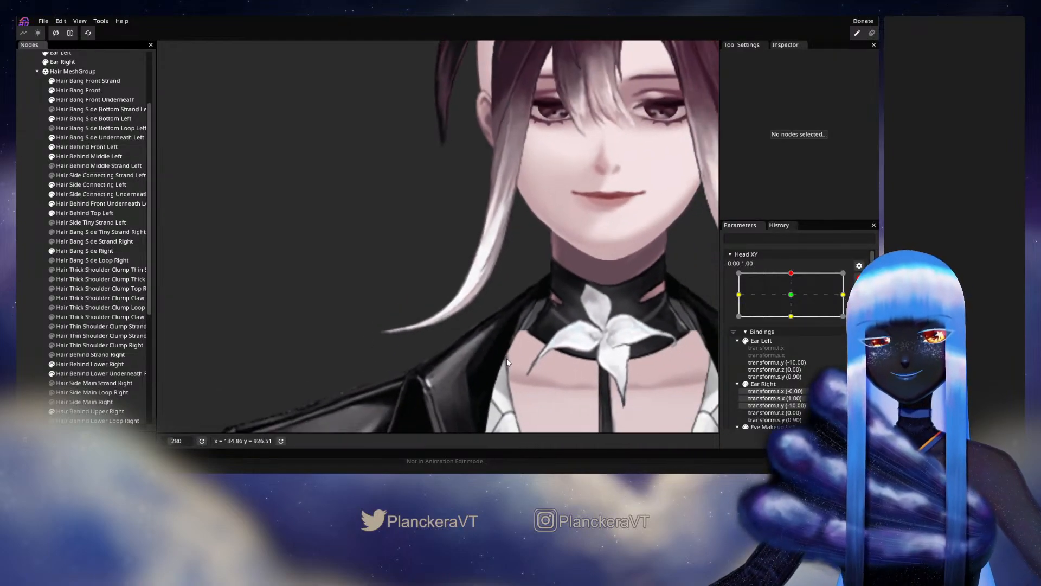
click(858, 278)
mouse_move(791, 310)
mouse_down()
mouse_move(793, 322)
mouse_move(792, 300)
mouse_up()
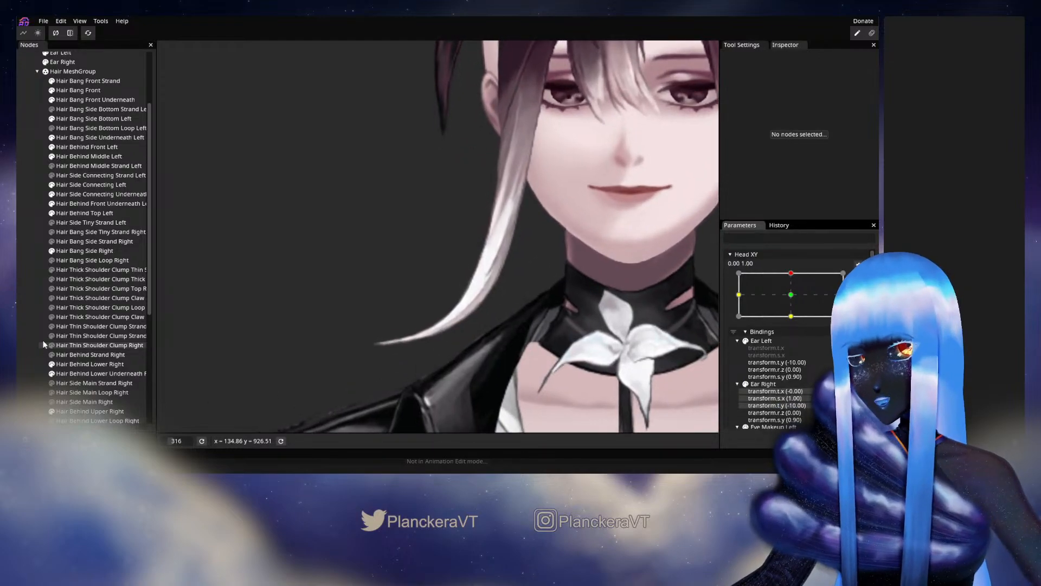
Retouch Hair Bang Side Right's lower curl with the Brush Tool, deselect it, and preview it with a small Head XY move.
click(108, 250)
scroll(250, 306, up, 2)
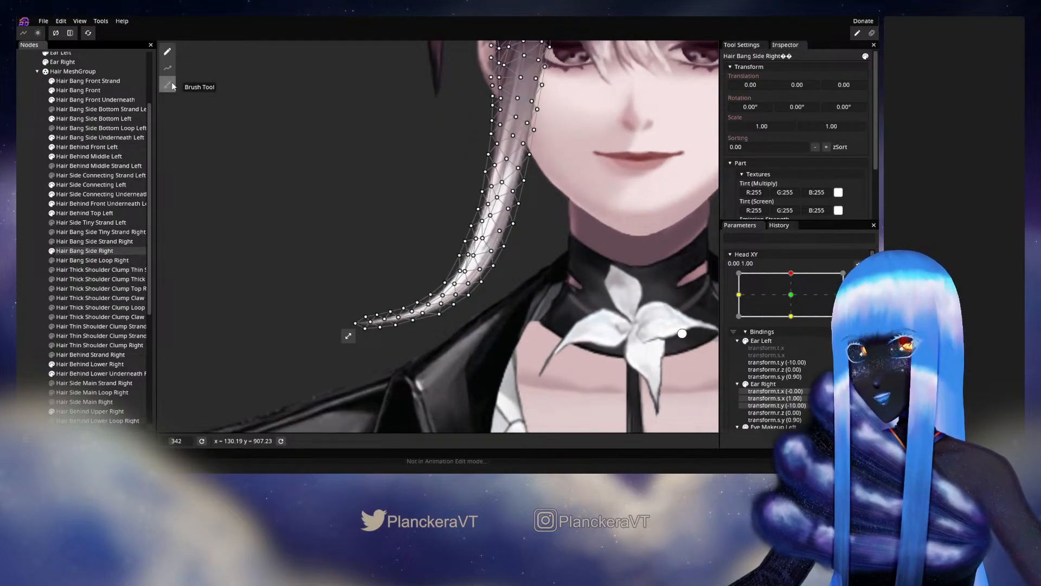
drag(259, 338, 253, 339)
click(32, 278)
scroll(455, 219, down, 4)
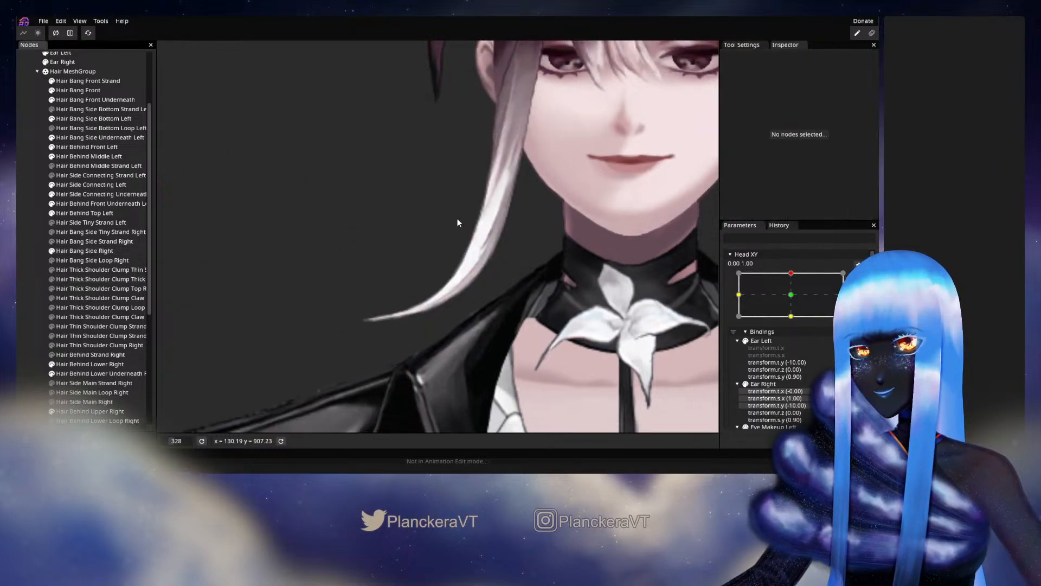
drag(460, 220, 439, 260)
click(859, 278)
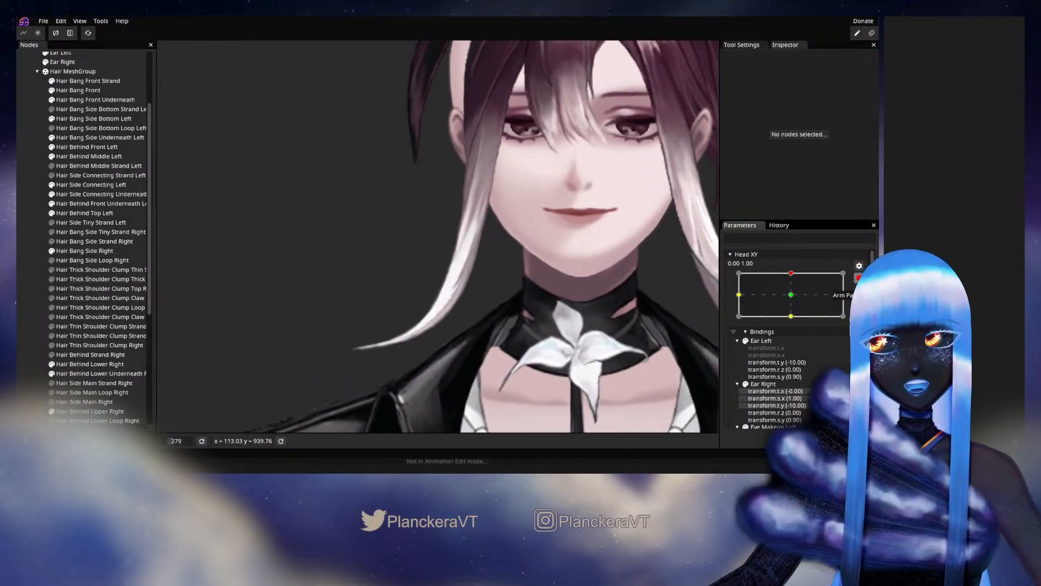
mouse_move(798, 299)
mouse_down()
mouse_move(795, 327)
mouse_move(794, 302)
mouse_up()
Make Hair Side Main Right visible to view the side bang together with the surrounding hair.
drag(604, 299, 530, 384)
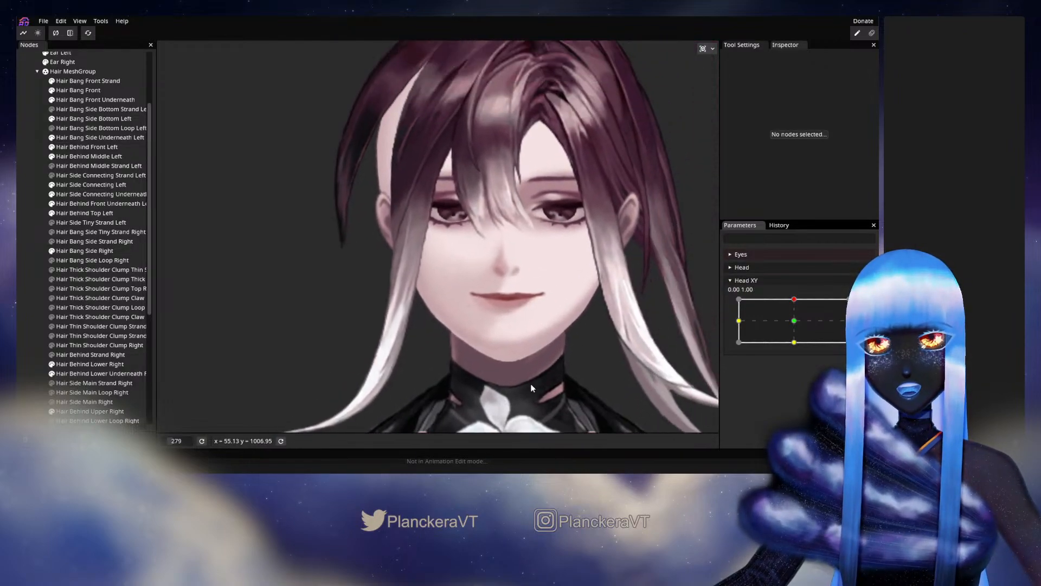
scroll(529, 383, down, 1)
scroll(68, 335, down, 5)
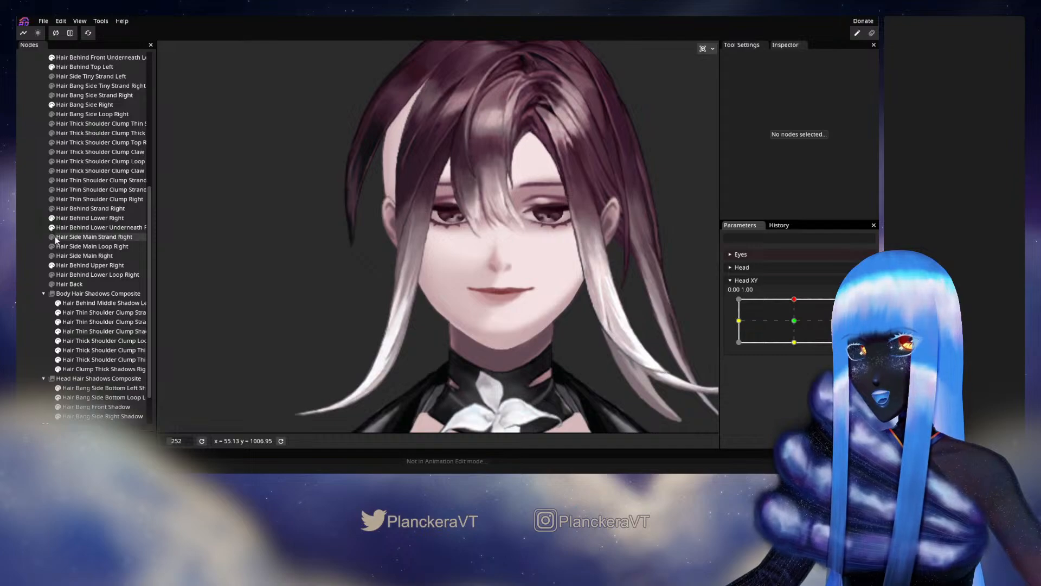
scroll(504, 312, down, 3)
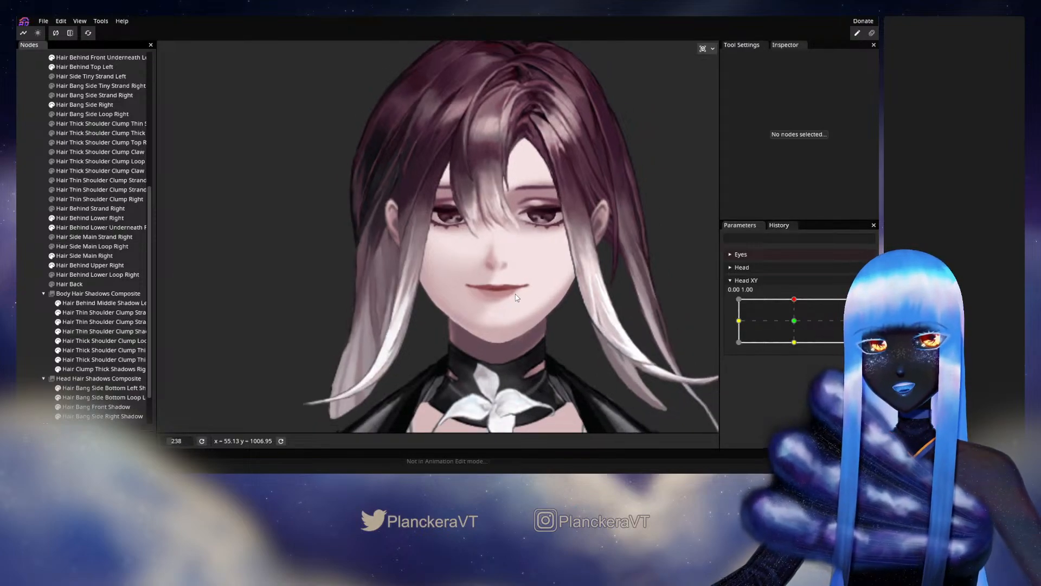
scroll(504, 312, down, 1)
Preview the whole head by sweeping Head XY between the centre and about 0.00, 1.00, and save the model.
click(796, 325)
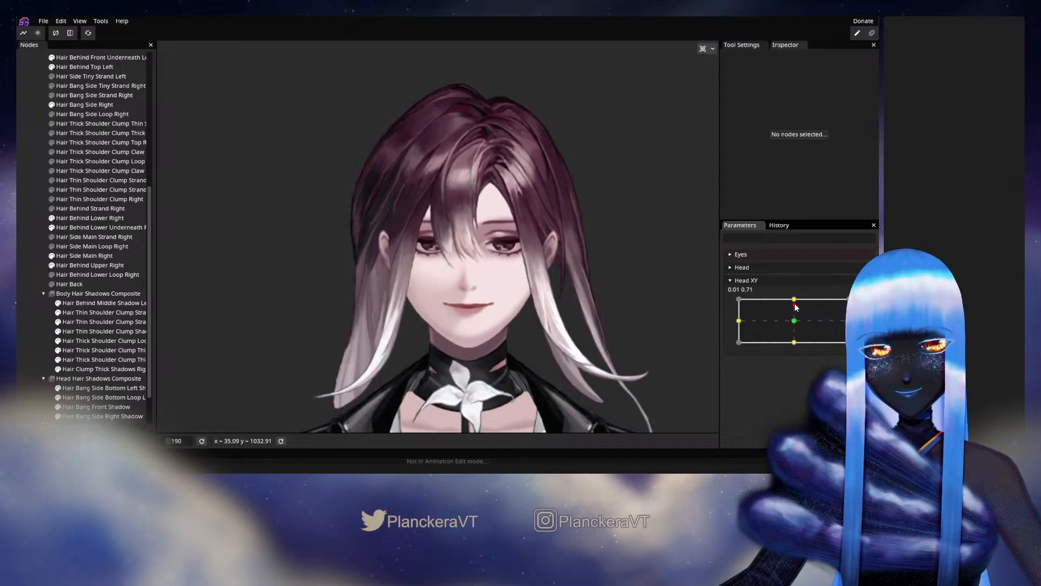
drag(796, 325, 794, 298)
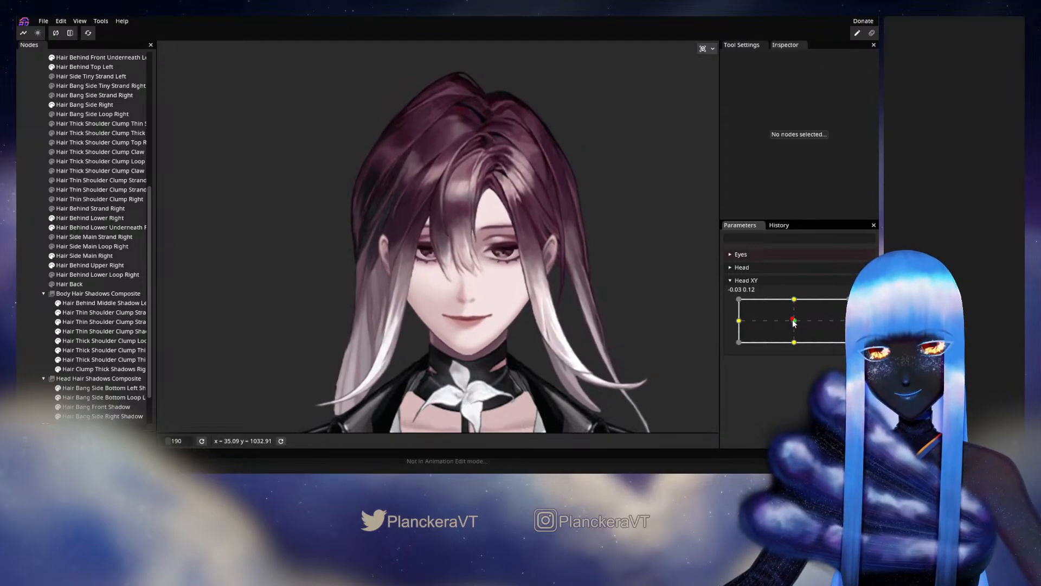
scroll(529, 295, down, 3)
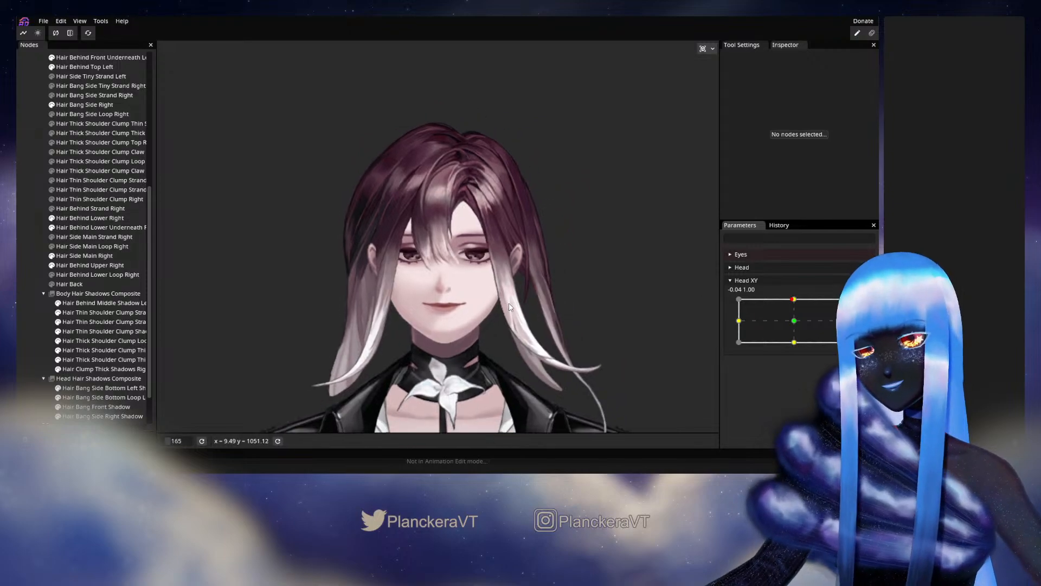
click(39, 22)
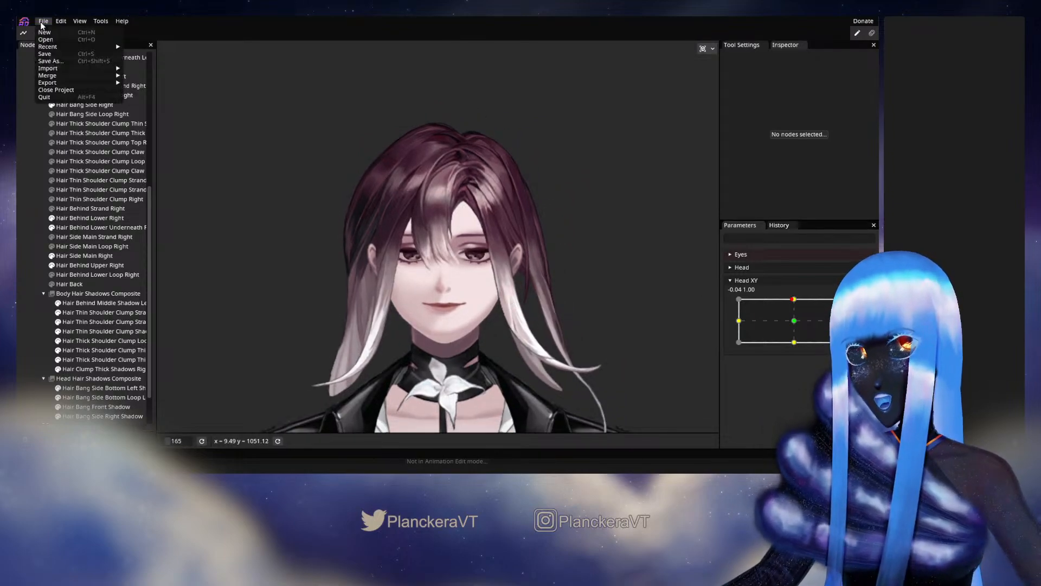
key(ctrl+s)
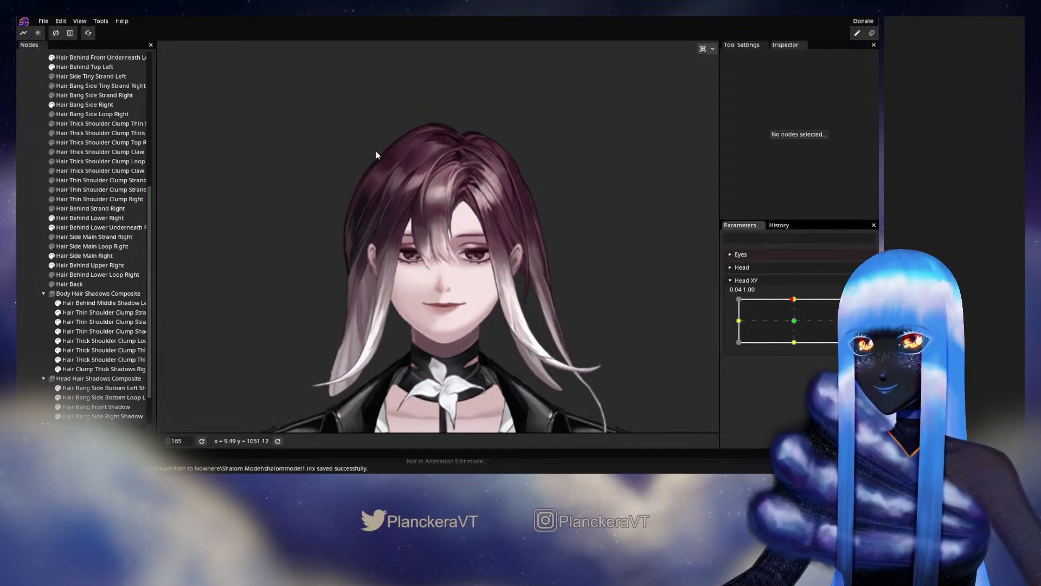